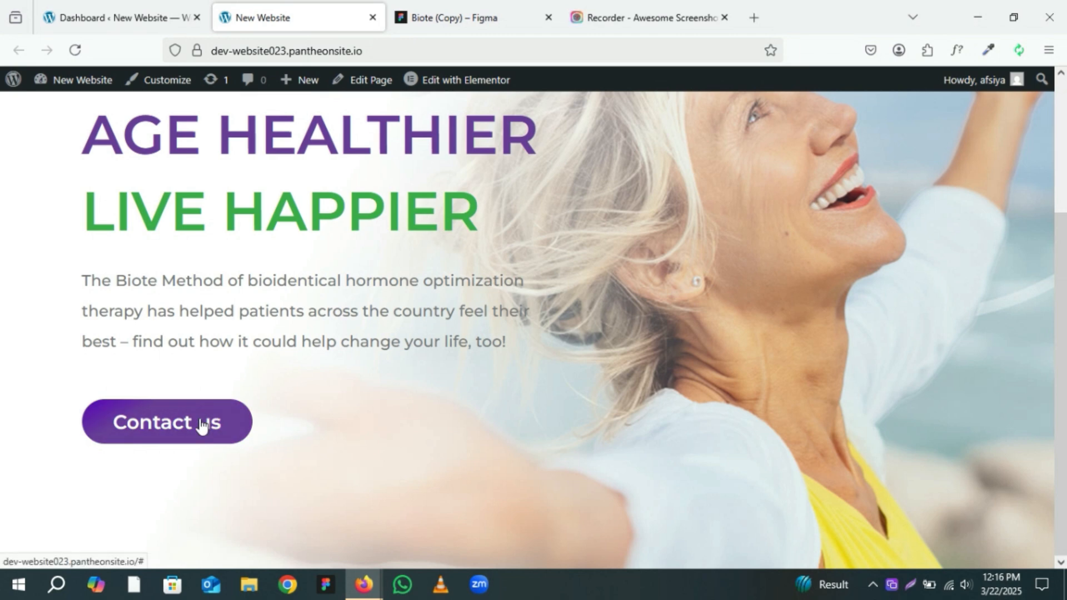
# Step: Review the Biote homepage design in Figma from the hero down to the footer
pyautogui.scroll(4, 210, 413)
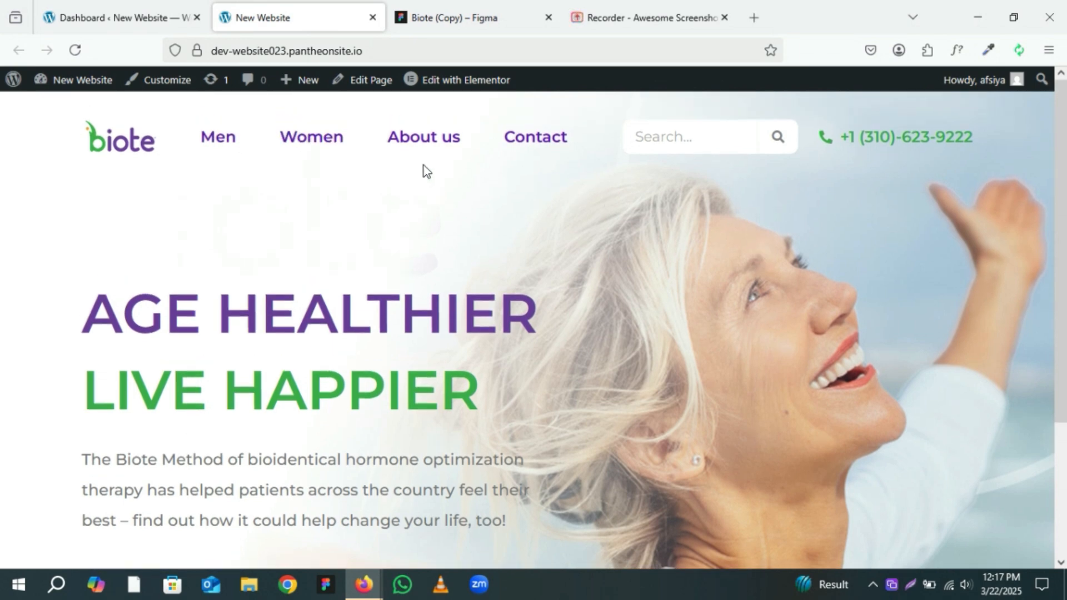
pyautogui.click(440, 12)
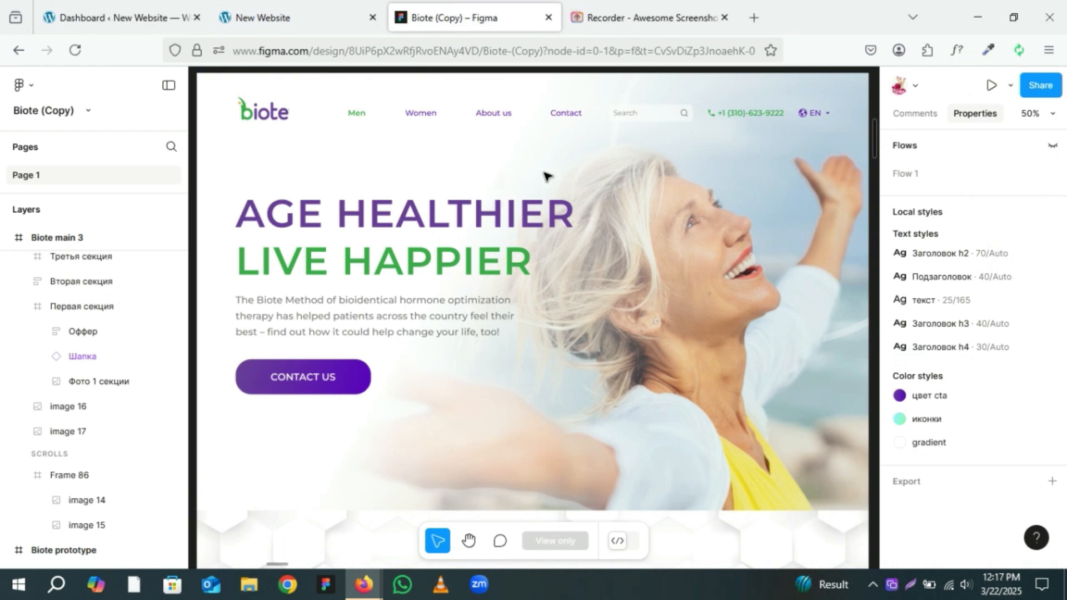
pyautogui.scroll(-5, 845, 287)
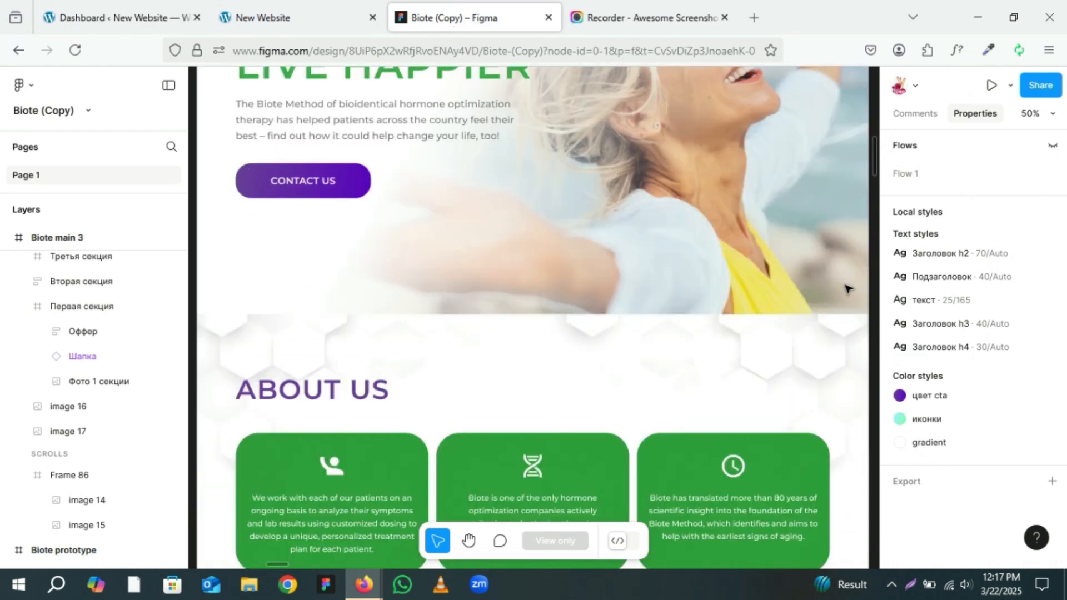
pyautogui.scroll(-5, 845, 287)
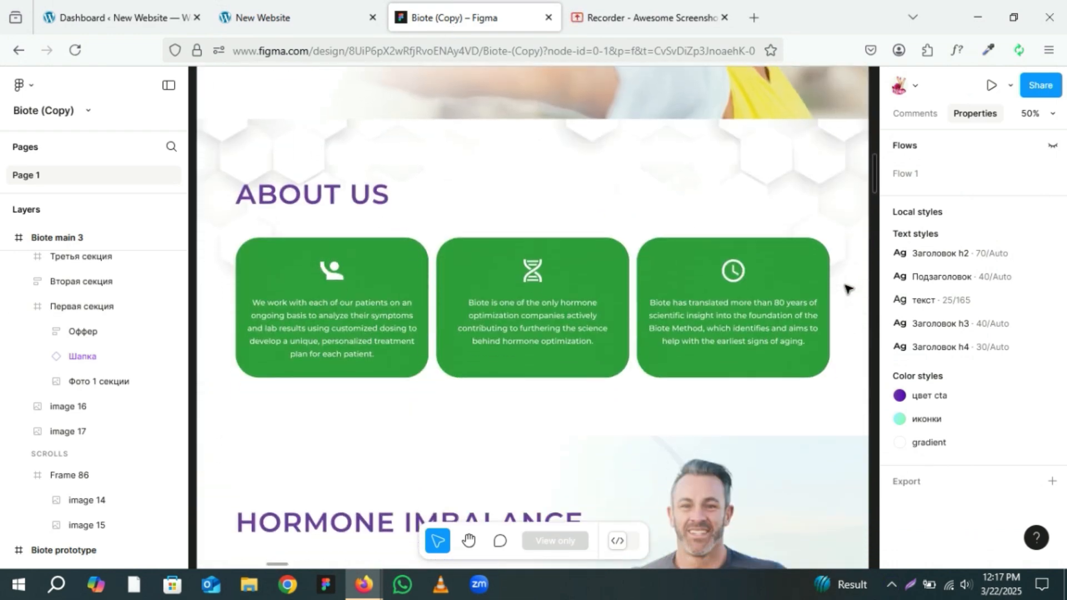
pyautogui.scroll(-1, 846, 287)
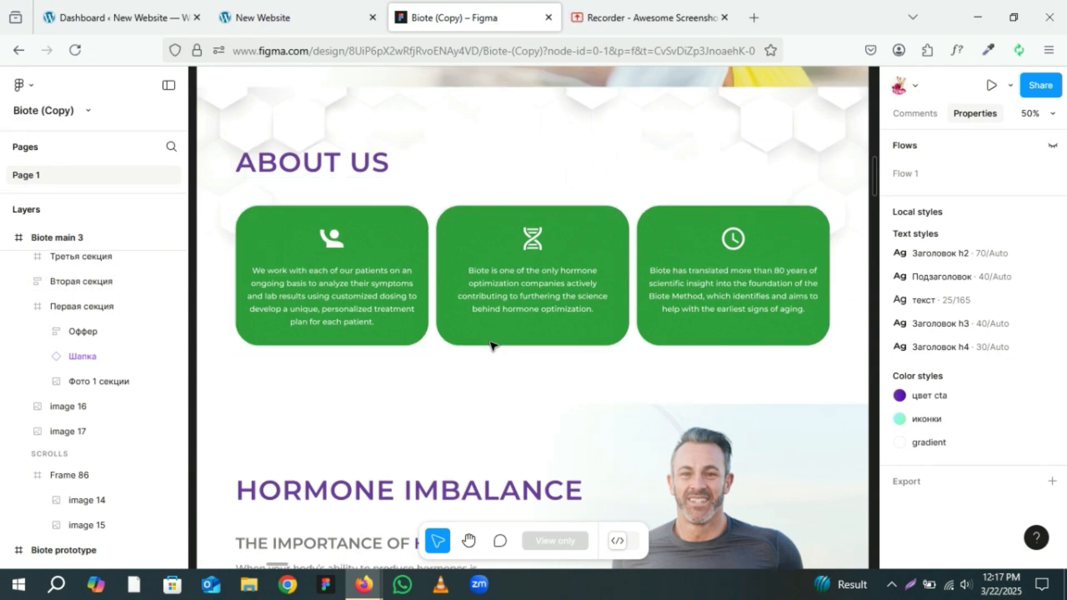
pyautogui.scroll(-4, 491, 340)
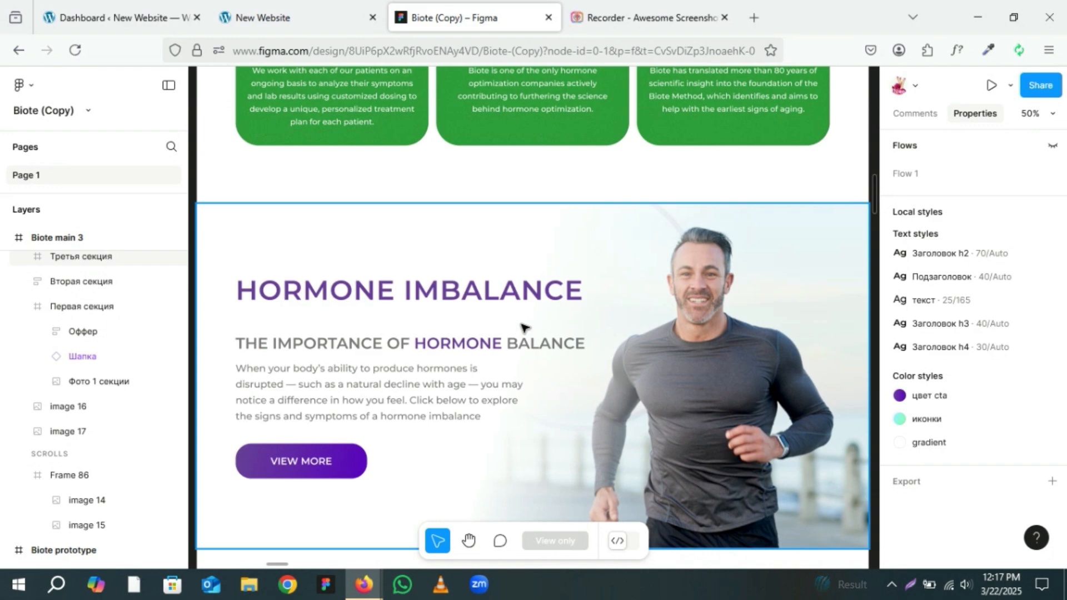
pyautogui.scroll(-5, 523, 327)
pyautogui.scroll(-5, 523, 327)
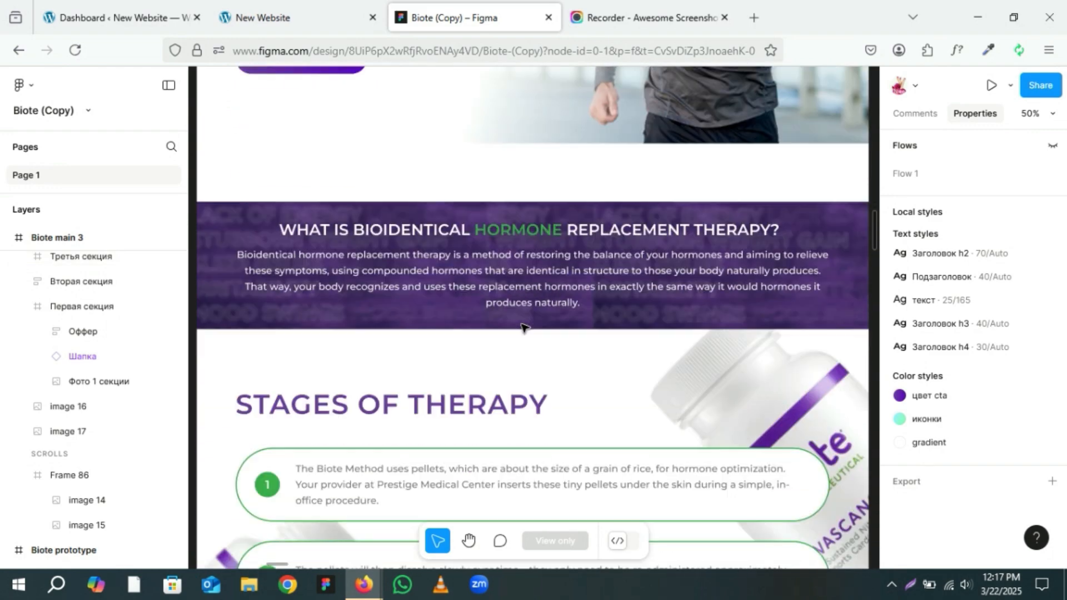
pyautogui.scroll(-10, 524, 327)
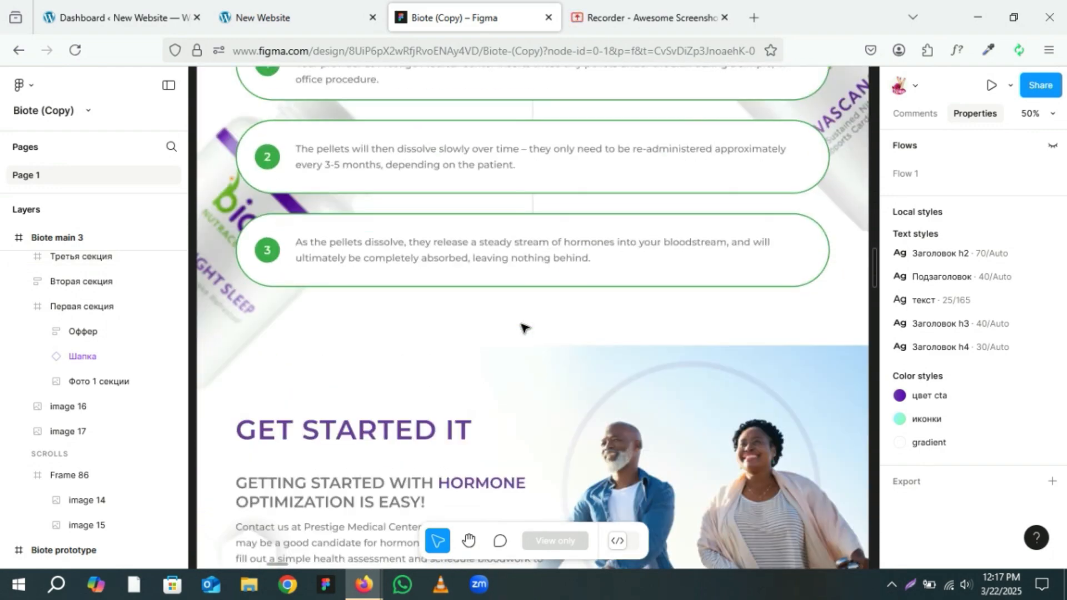
pyautogui.scroll(-3, 523, 327)
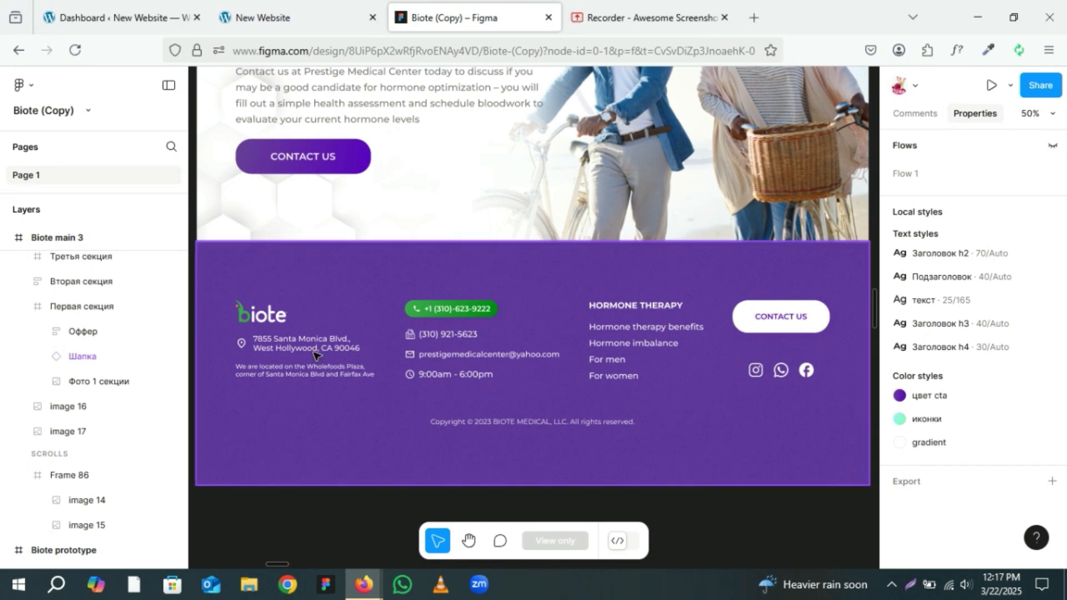
# Step: Open the Home page of the site in the Elementor editor
pyautogui.click(118, 4)
pyautogui.moveTo(25, 270)
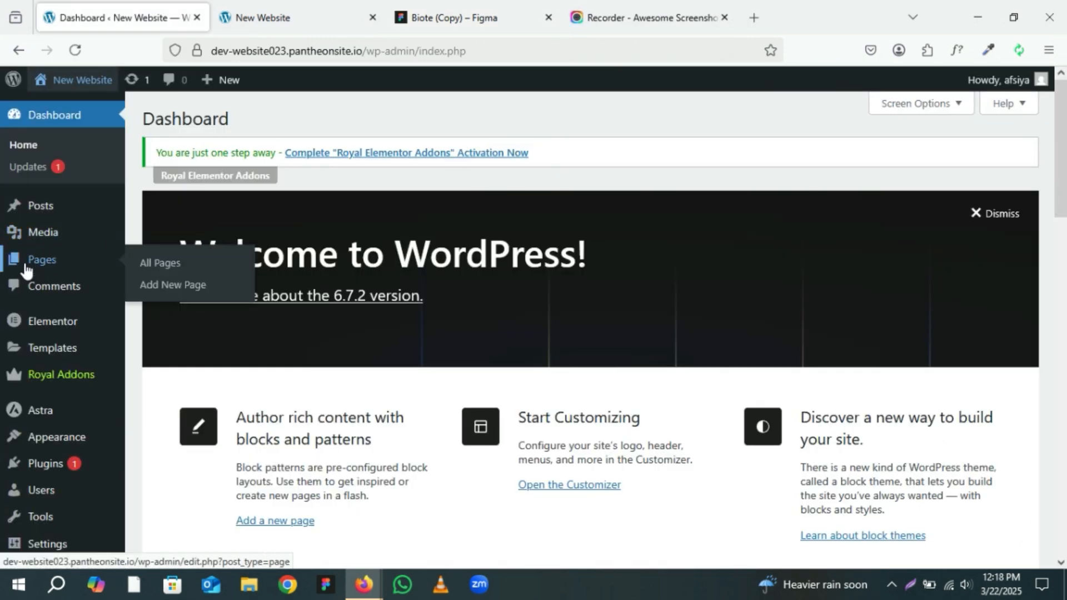
pyautogui.click(25, 269)
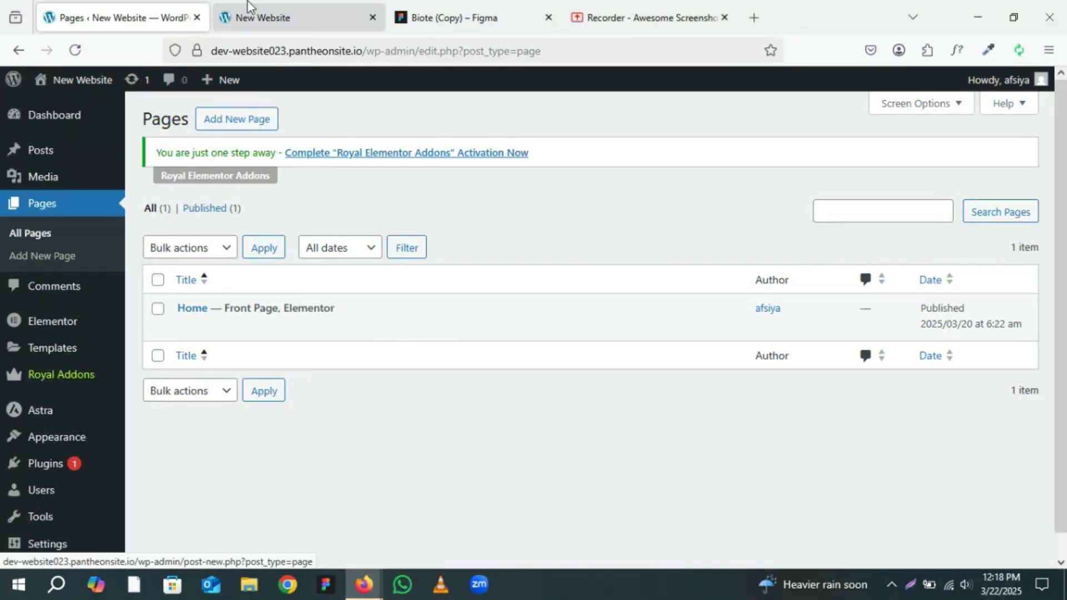
pyautogui.click(272, 13)
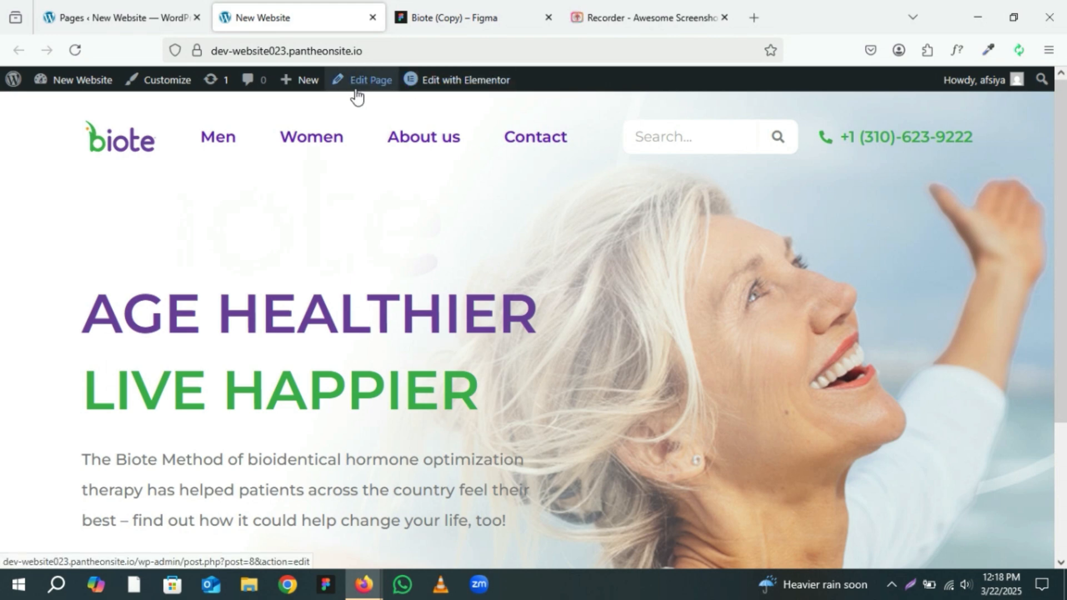
pyautogui.moveTo(442, 95)
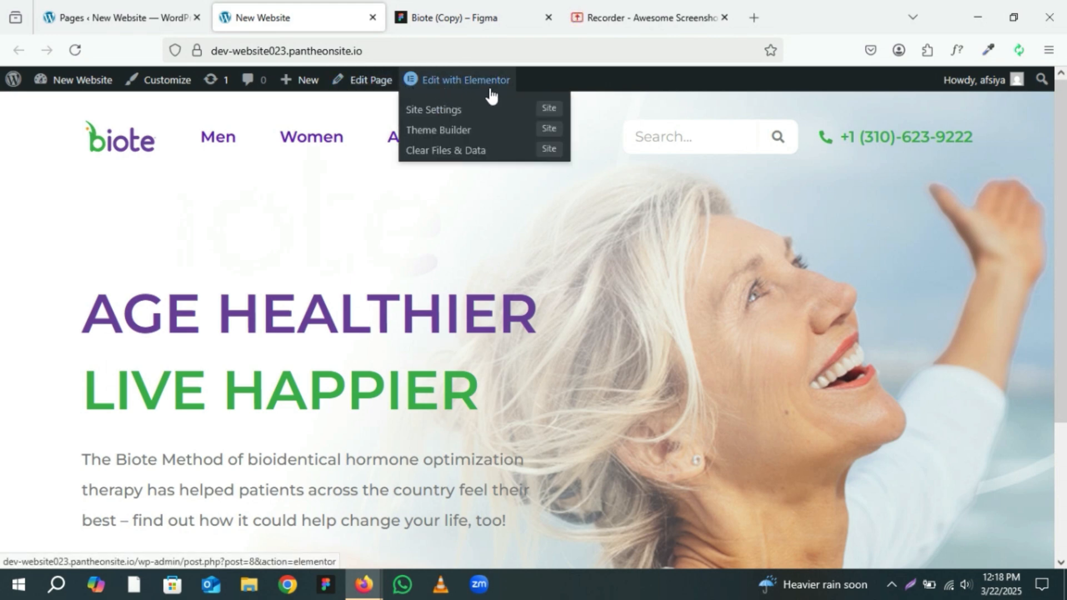
pyautogui.middleClick(436, 83)
pyautogui.click(436, 5)
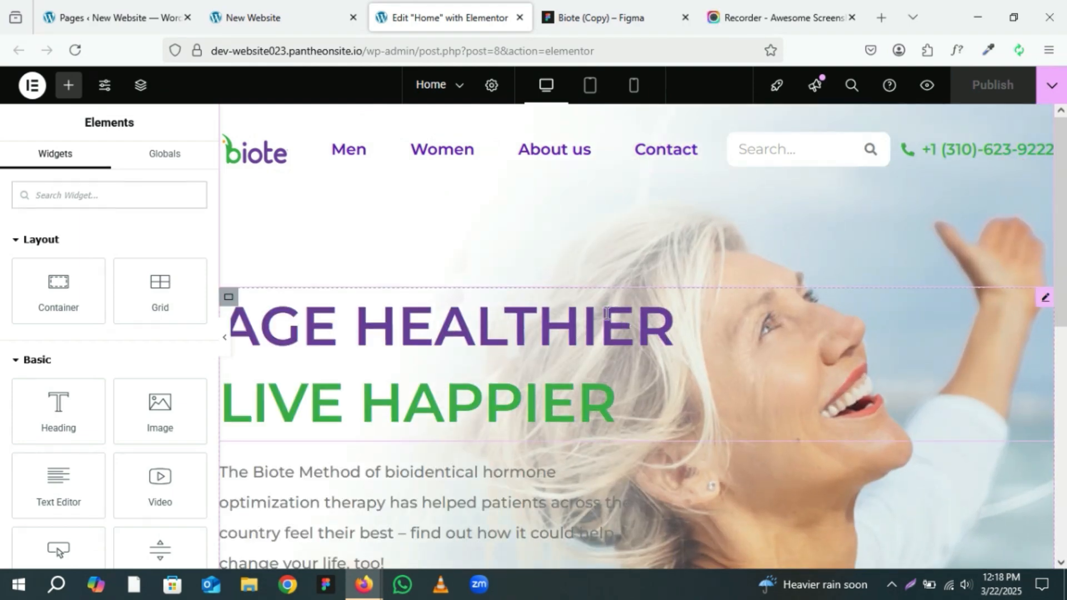
# Step: Add a new column-direction container below the hero section
pyautogui.scroll(-7, 546, 308)
pyautogui.scroll(-1, 545, 309)
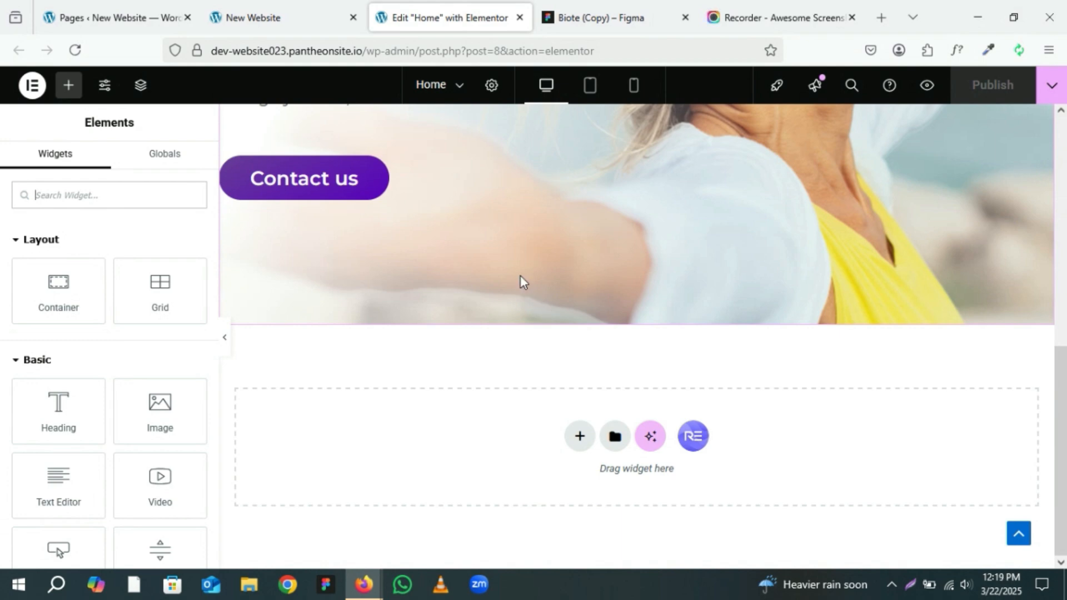
pyautogui.click(614, 7)
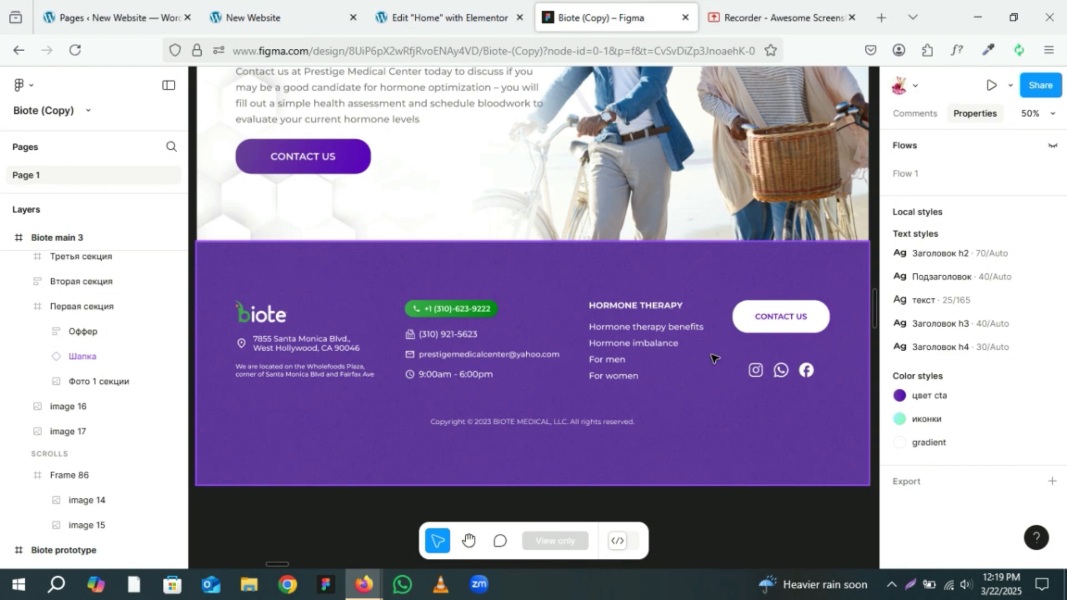
pyautogui.click(396, 7)
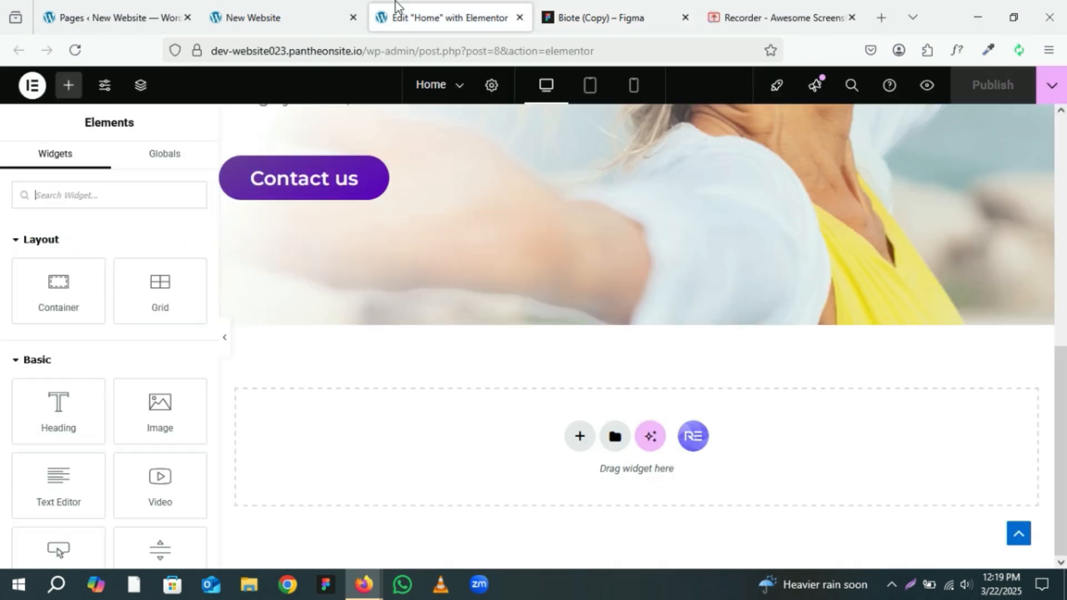
pyautogui.click(580, 438)
pyautogui.click(572, 473)
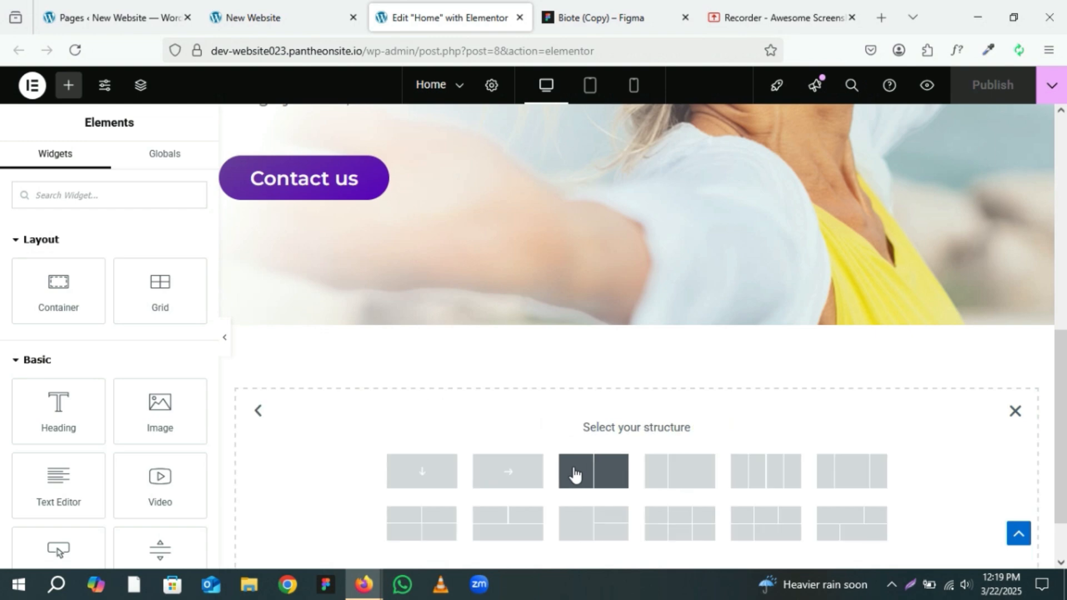
pyautogui.click(419, 483)
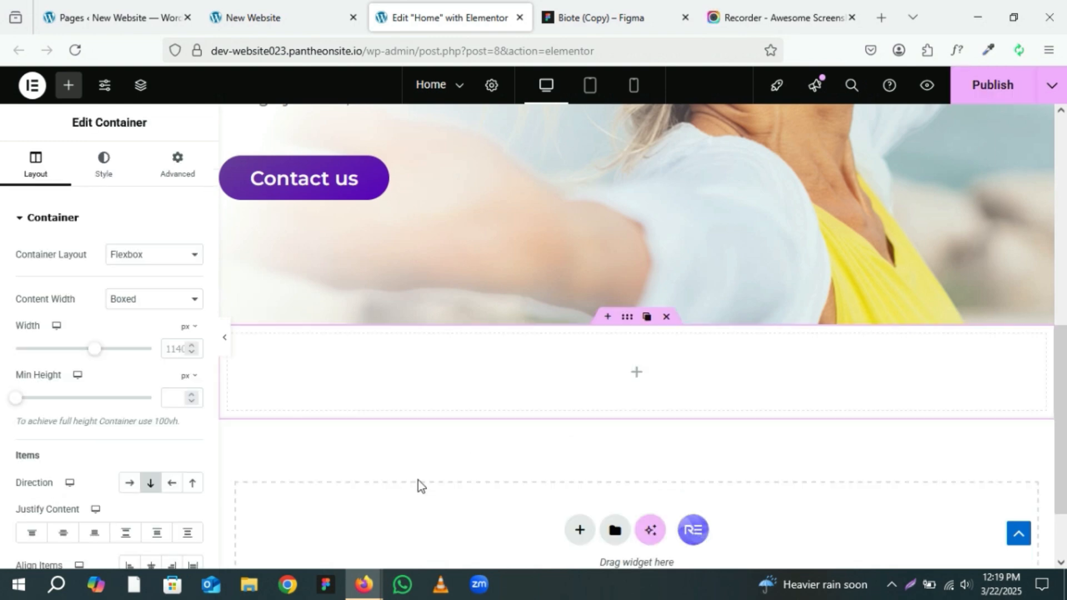
# Step: Set the new container's margin and padding to 0 on all sides
pyautogui.click(170, 174)
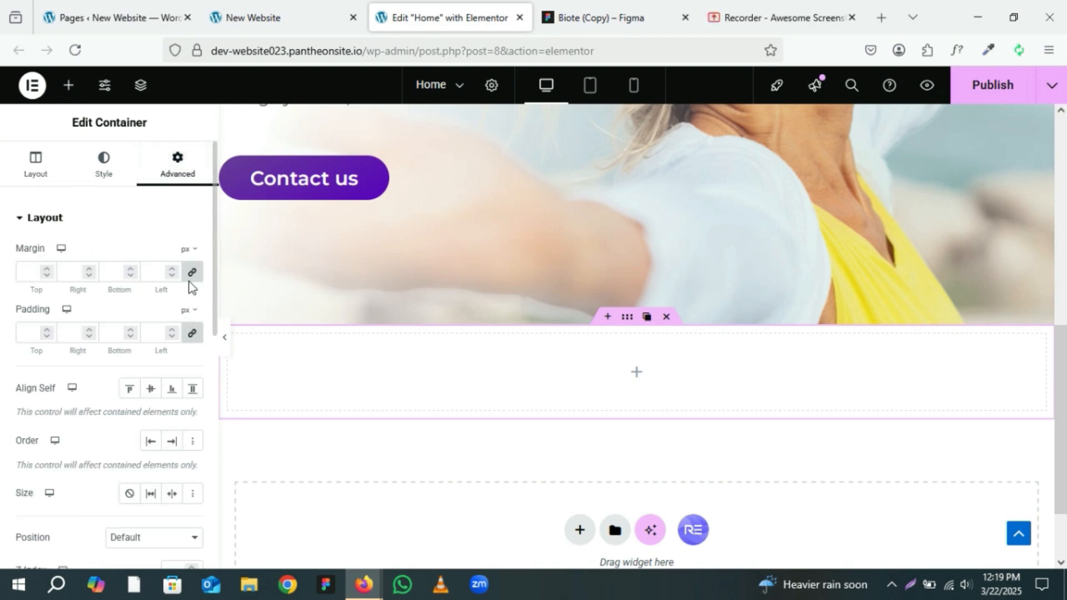
pyautogui.click(192, 272)
pyautogui.click(193, 333)
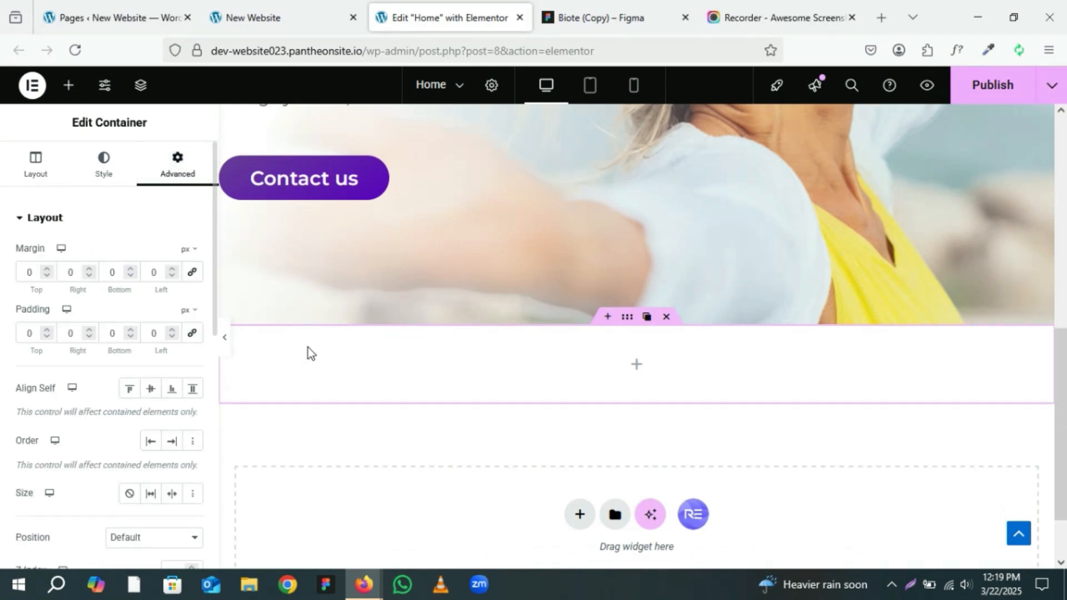
# Step: Add a full-width inner container inside the new section and set its margin and padding to 0
pyautogui.click(638, 366)
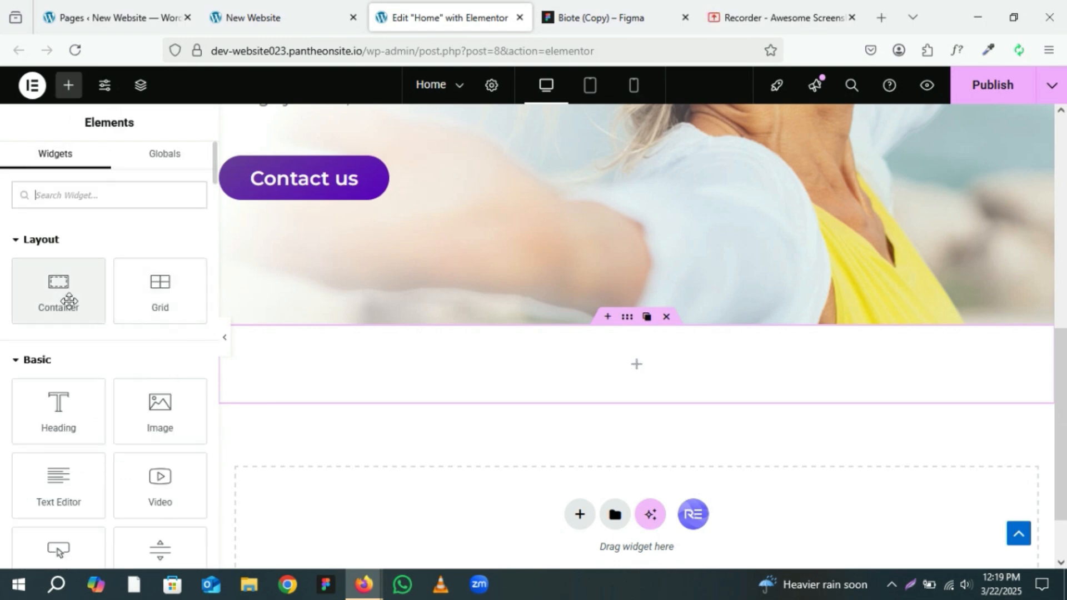
pyautogui.moveTo(69, 300); pyautogui.dragTo(409, 382)
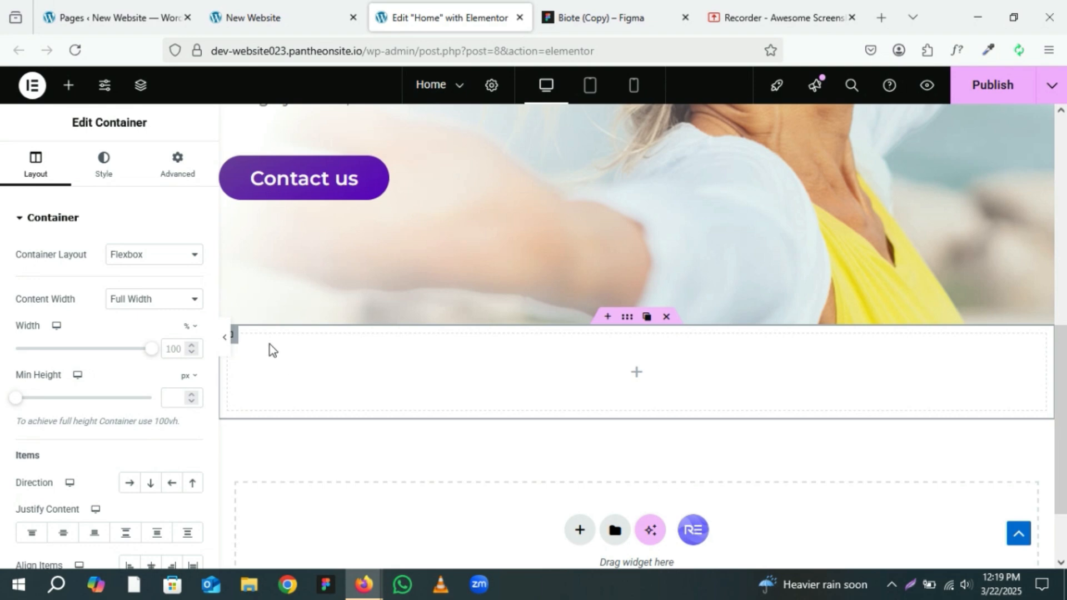
pyautogui.scroll(-2, 269, 343)
pyautogui.moveTo(230, 263)
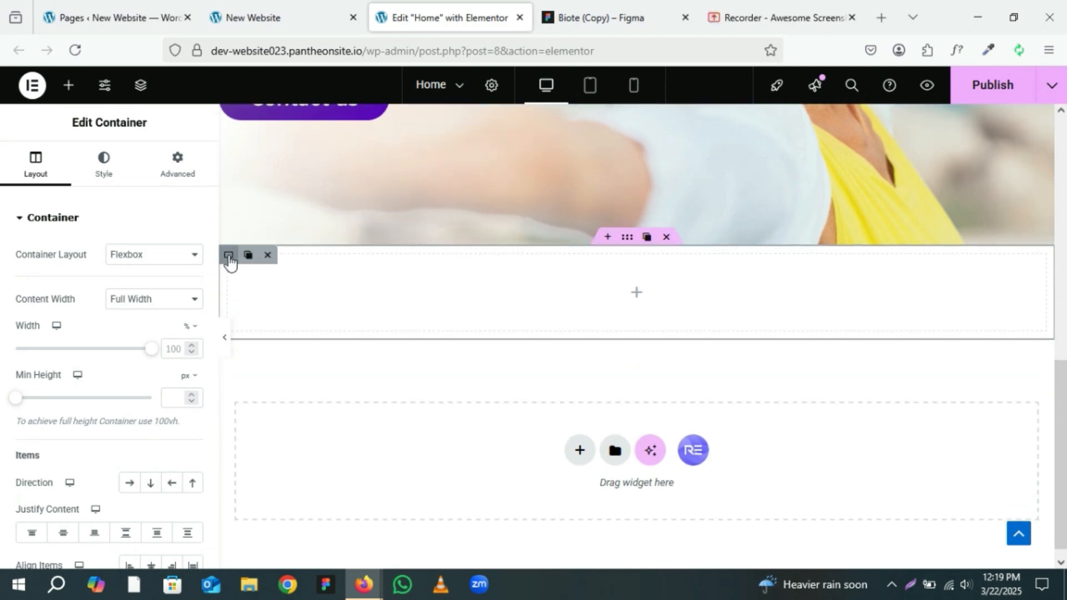
pyautogui.click(164, 172)
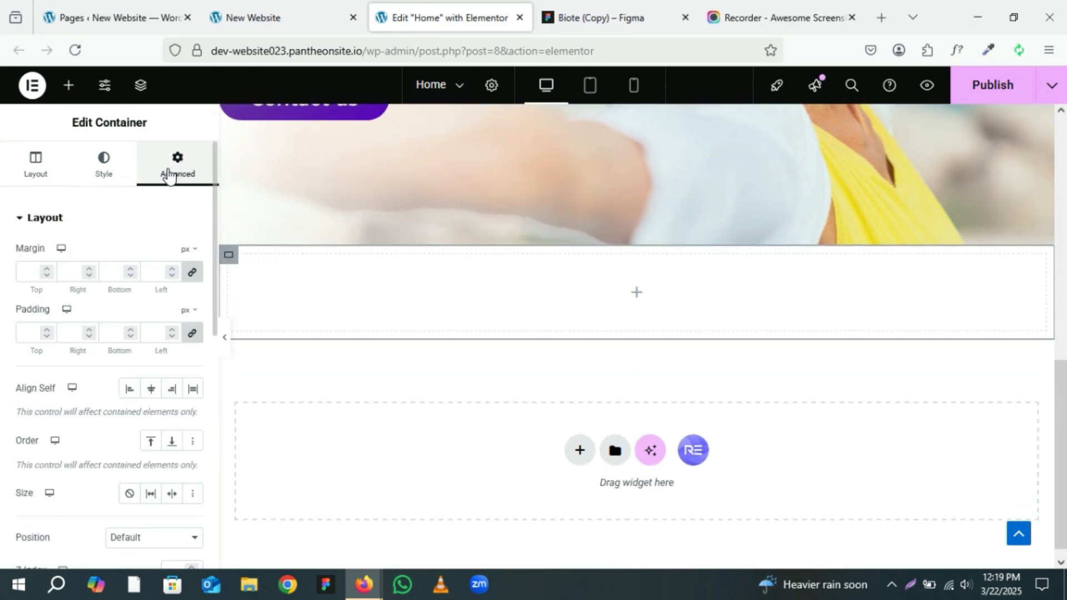
pyautogui.click(192, 337)
# Step: Duplicate the inner container and set the upper one's direction to Row - horizontal
pyautogui.moveTo(231, 260)
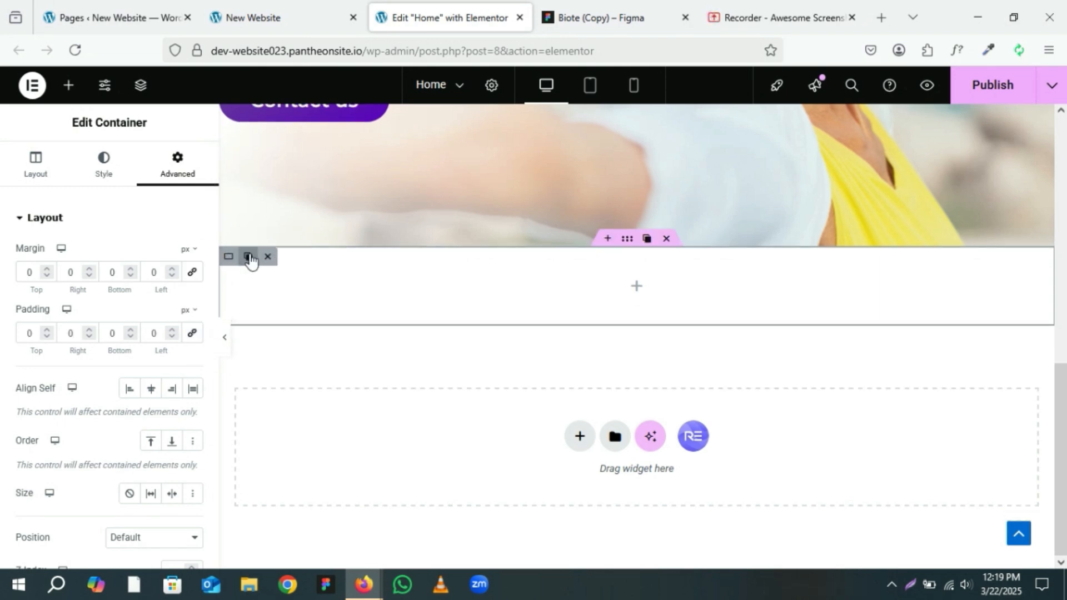
pyautogui.click(248, 257)
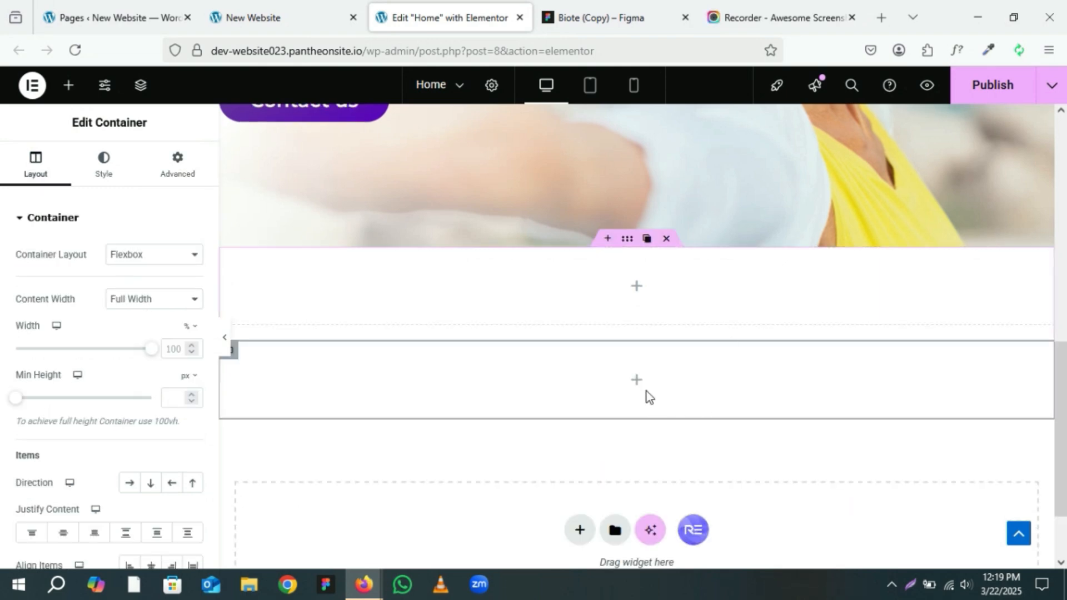
pyautogui.moveTo(228, 259)
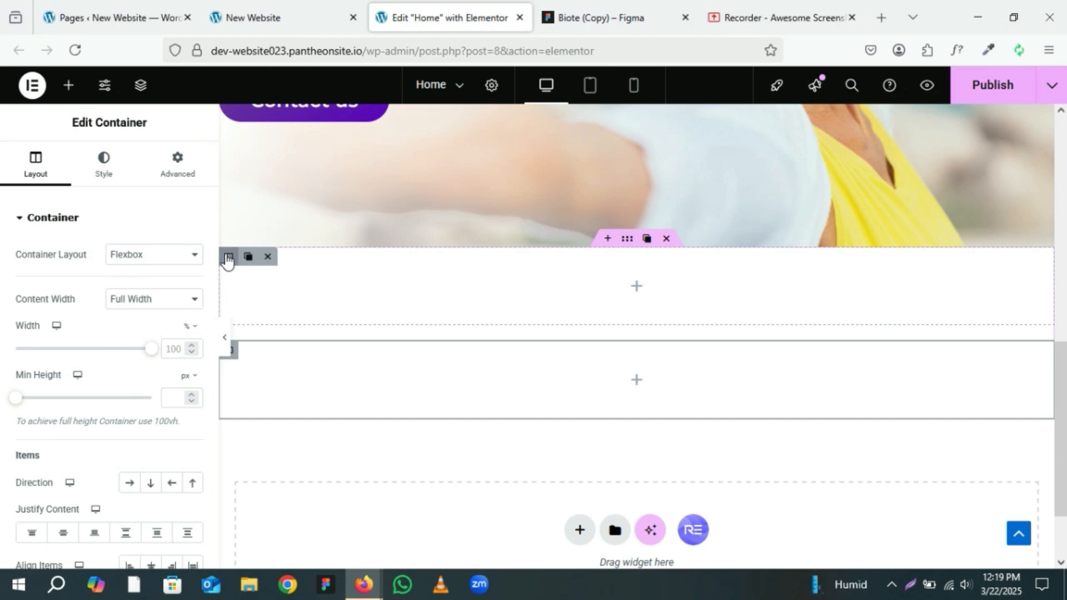
pyautogui.click(230, 257)
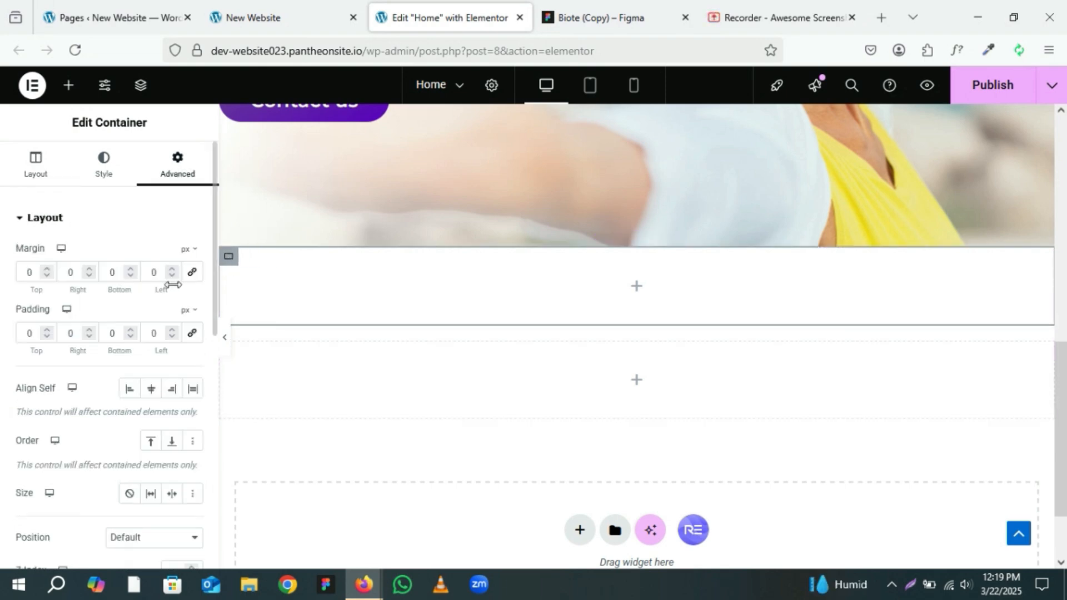
pyautogui.click(66, 182)
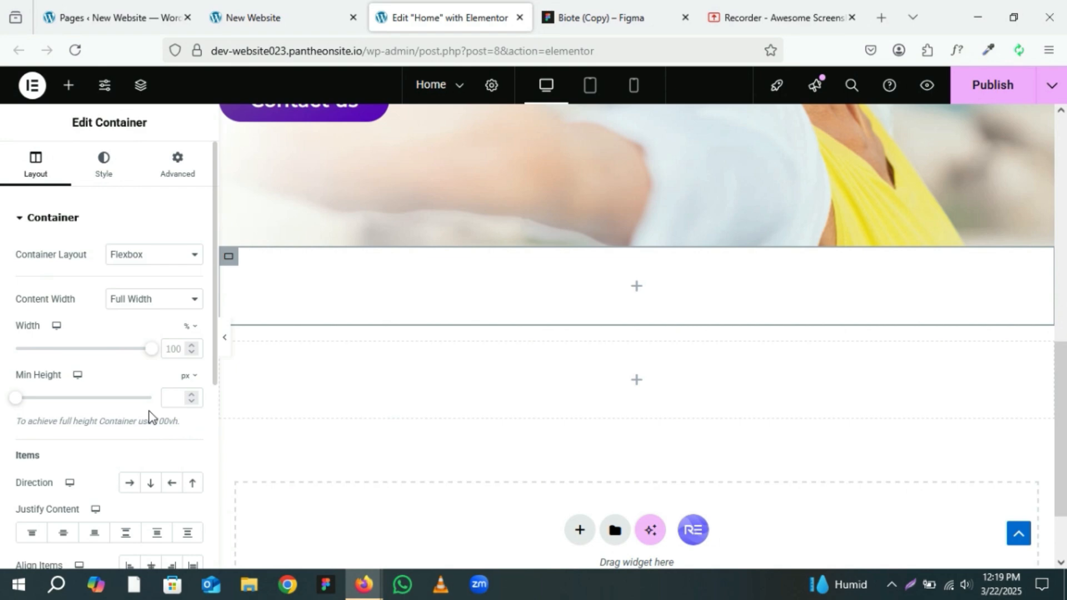
pyautogui.scroll(-2, 148, 415)
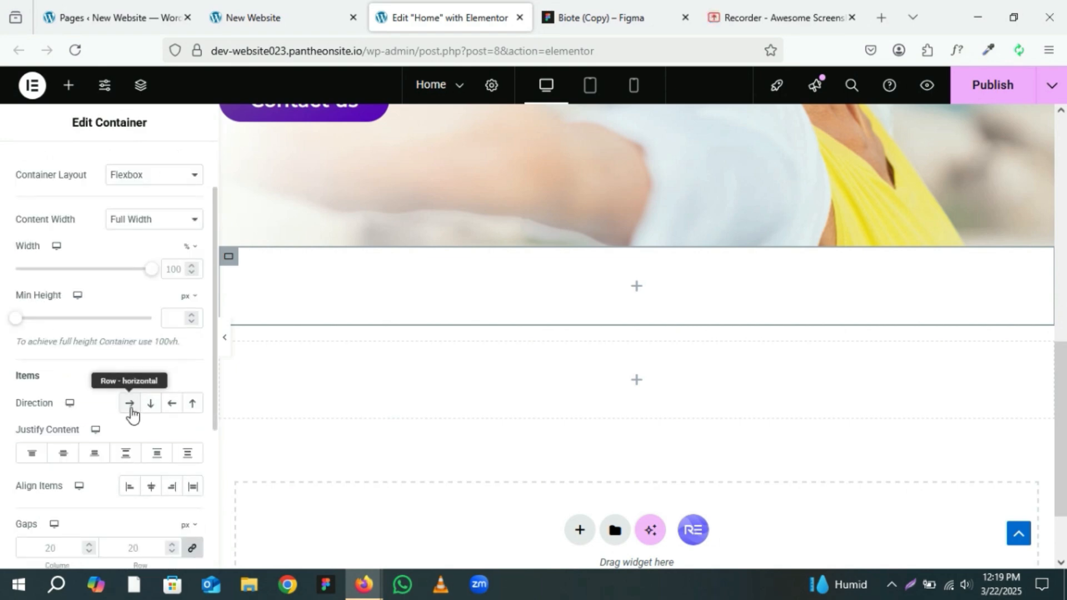
pyautogui.click(131, 405)
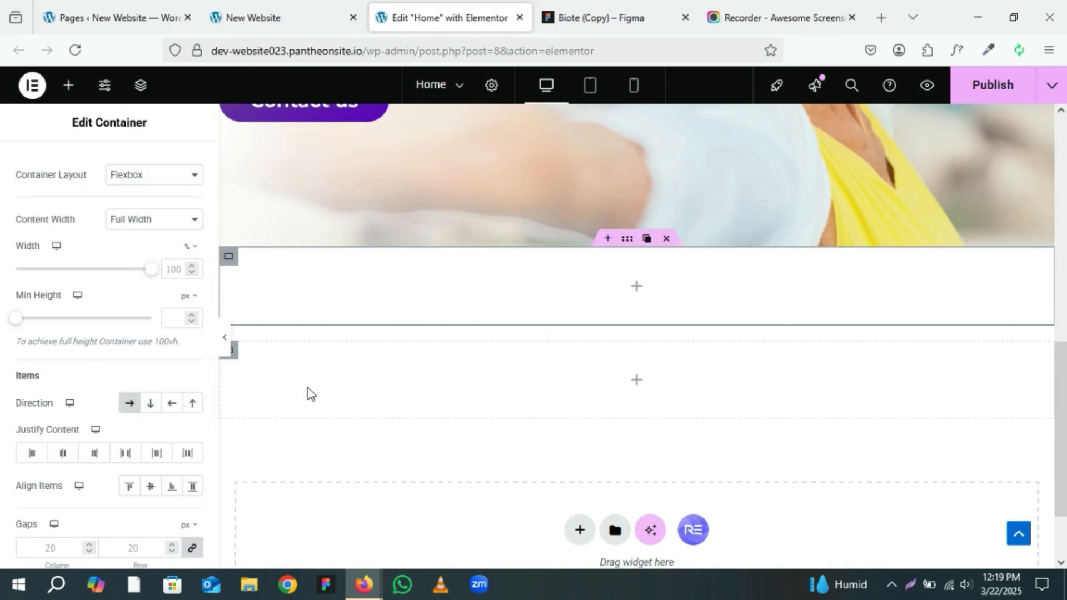
# Step: Add a nested container inside the upper inner container and set its margin and padding to 0
pyautogui.click(636, 297)
pyautogui.moveTo(64, 295); pyautogui.dragTo(581, 268)
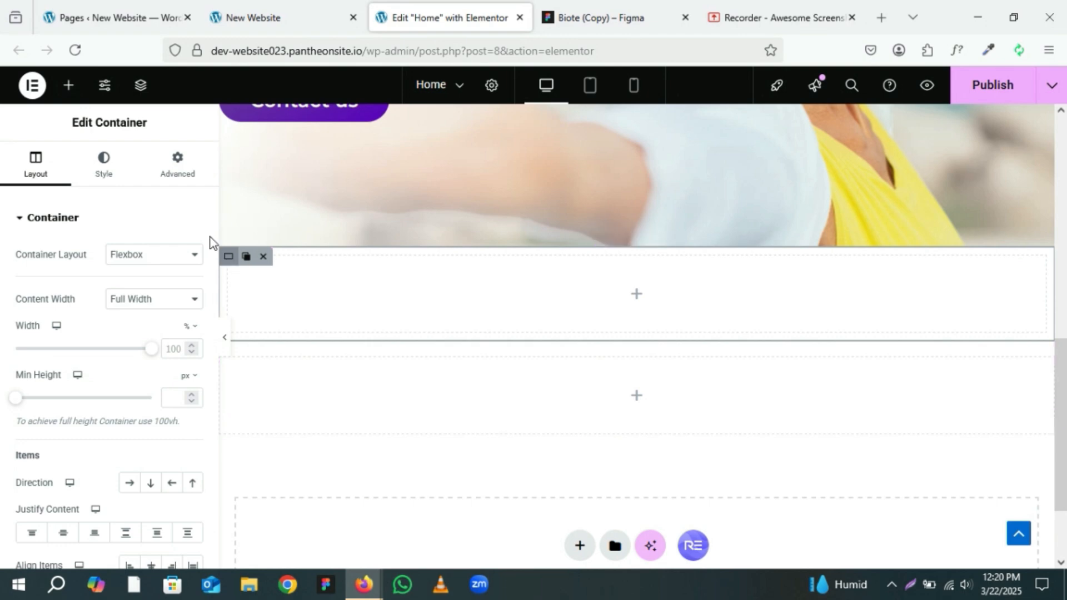
pyautogui.click(175, 168)
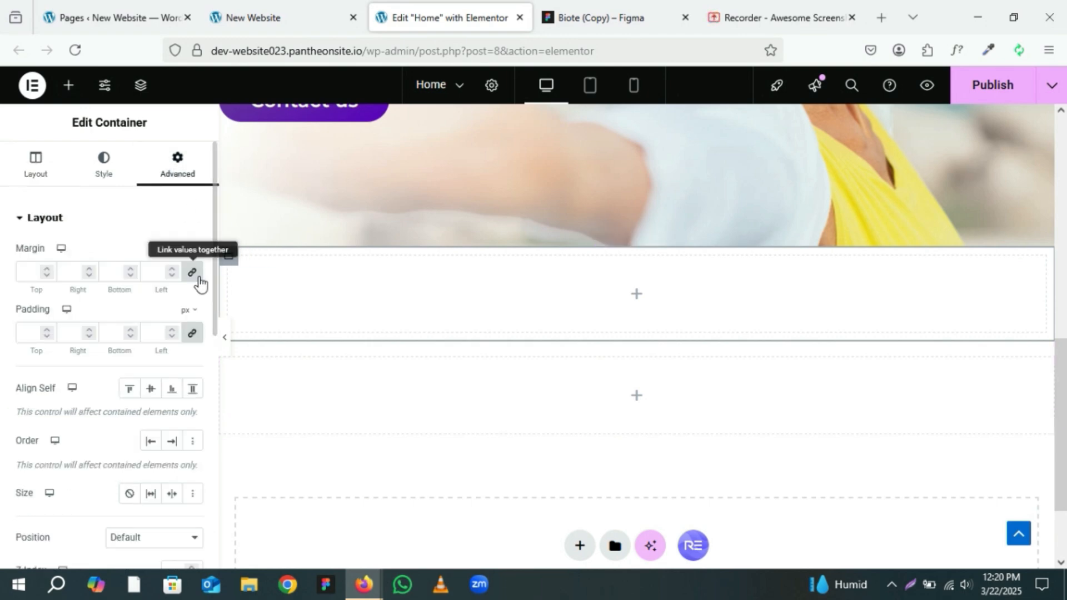
pyautogui.click(198, 277)
pyautogui.click(193, 335)
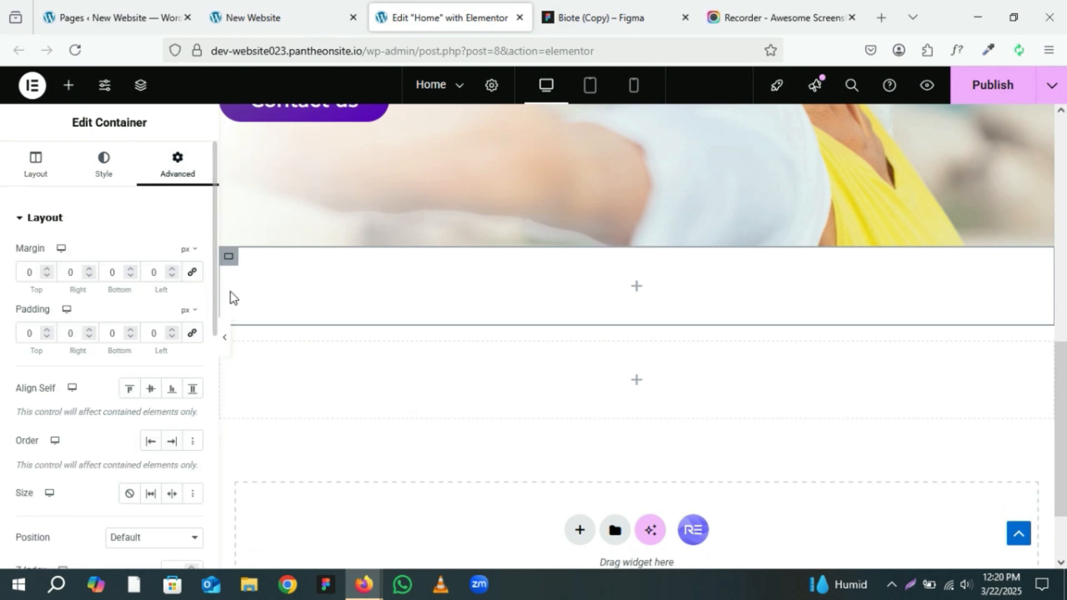
# Step: Duplicate the nested container three times to make four side-by-side columns
pyautogui.moveTo(235, 257)
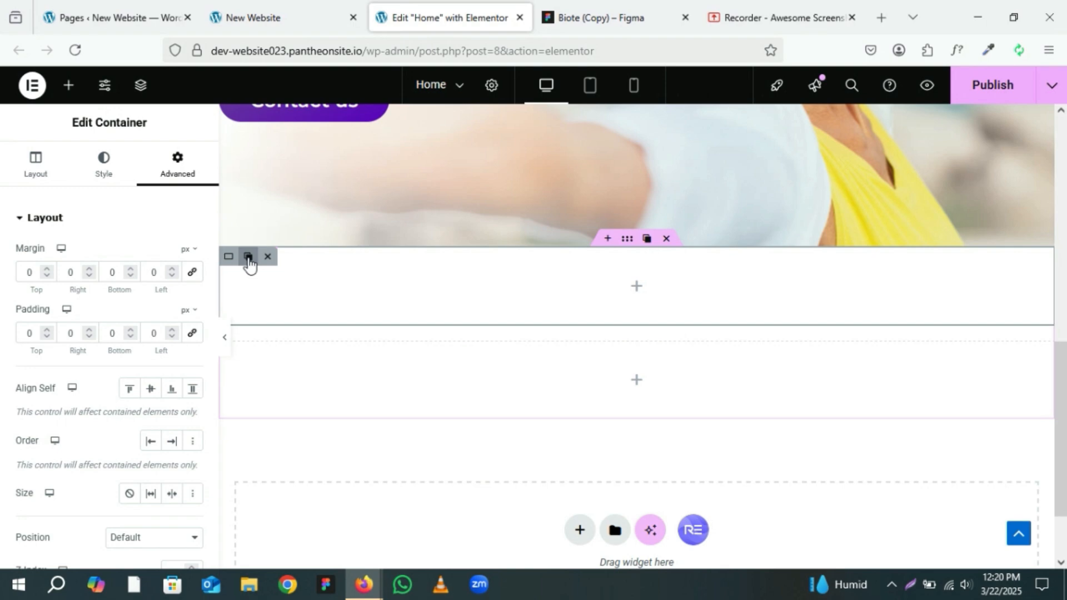
pyautogui.click(248, 258)
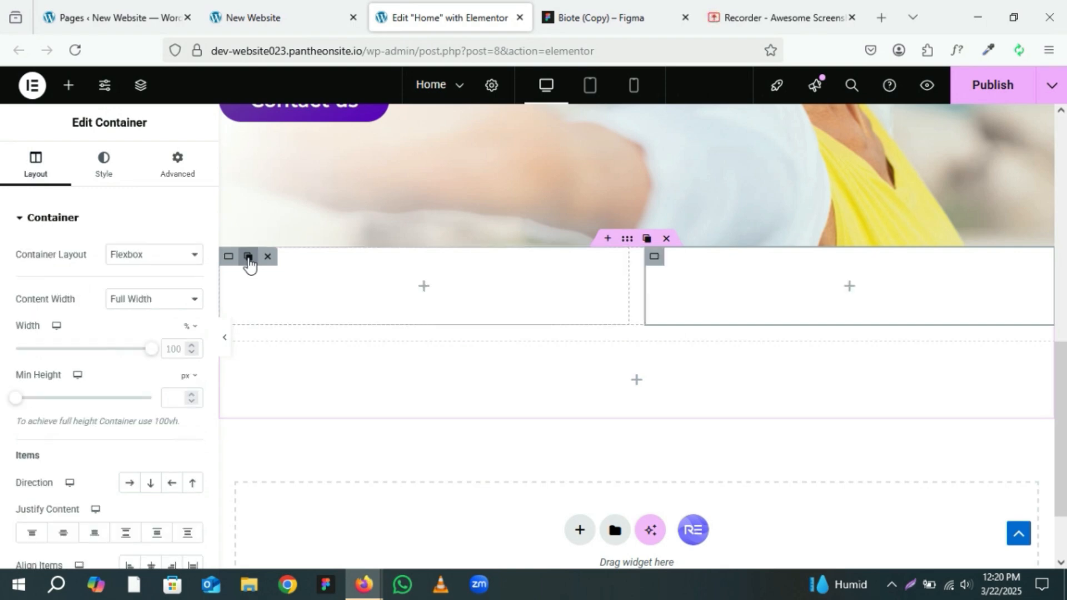
pyautogui.click(249, 257)
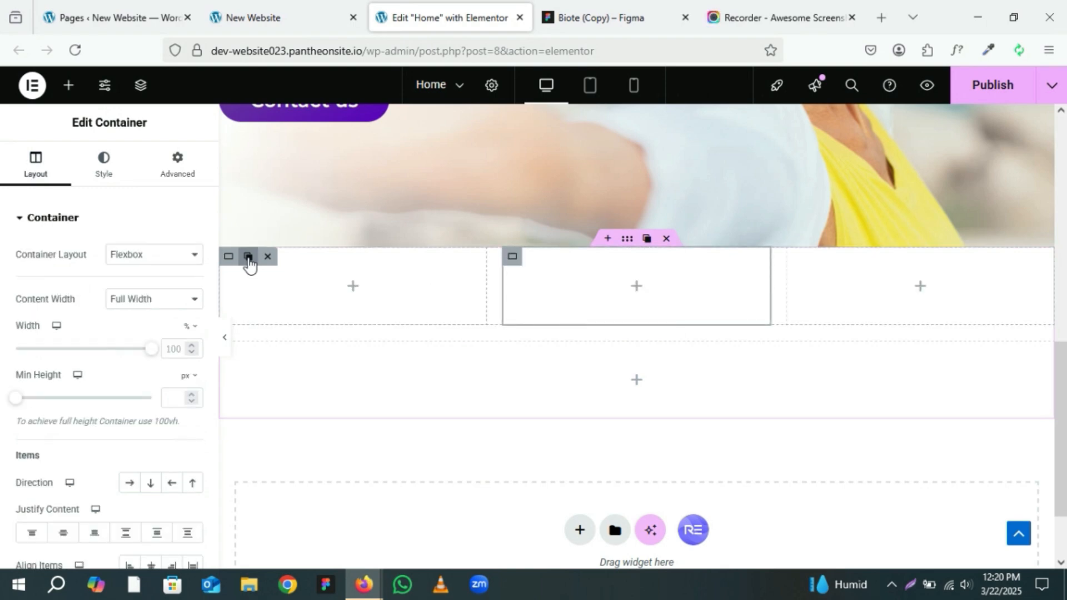
pyautogui.click(248, 257)
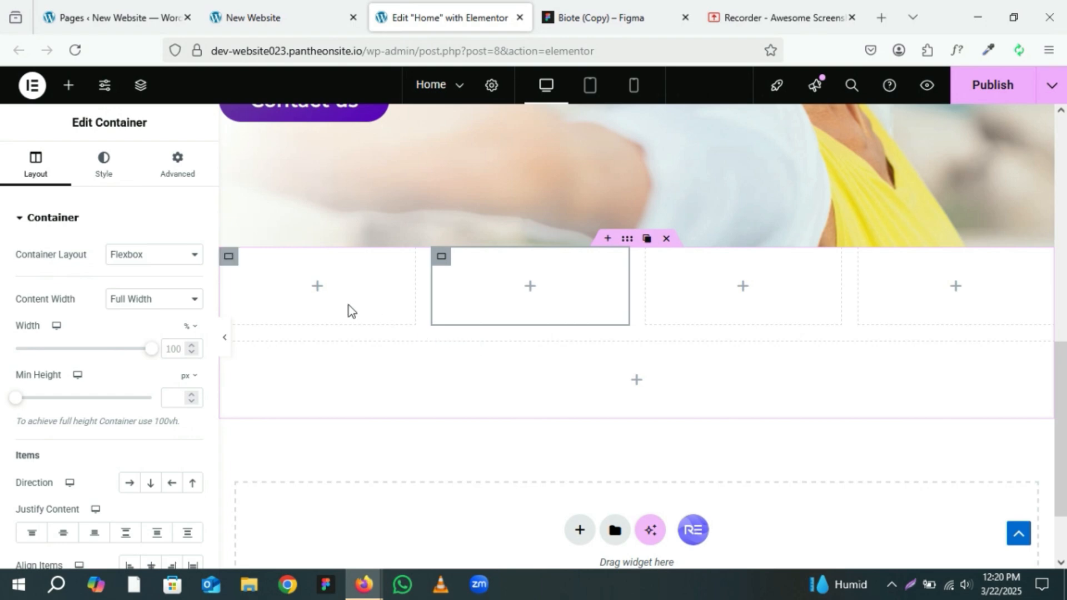
# Step: Set the width of each of the four nested column containers to 25%
pyautogui.click(232, 264)
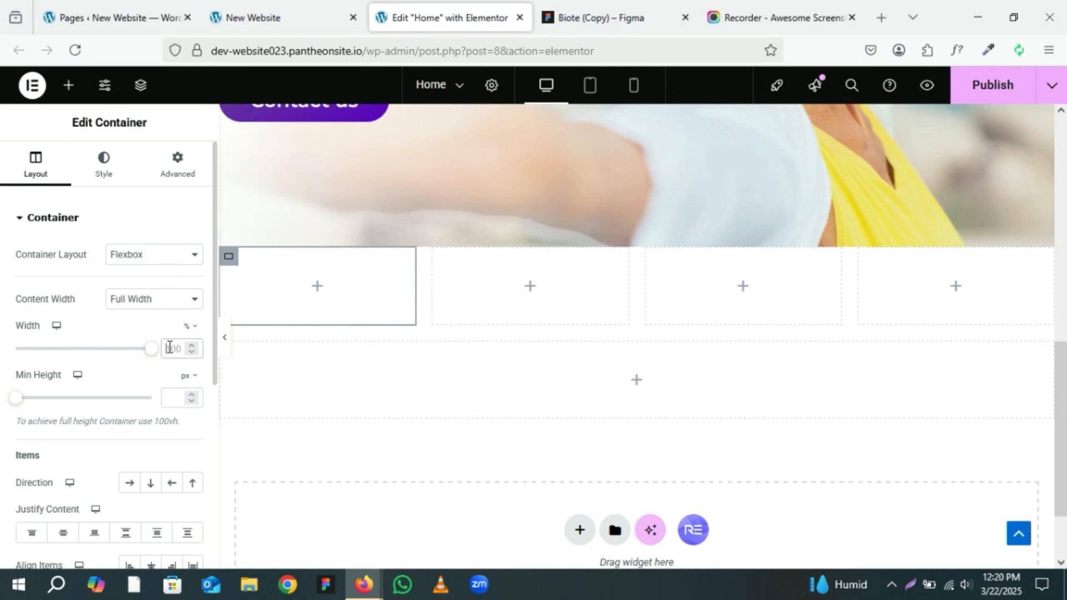
pyautogui.write('25')
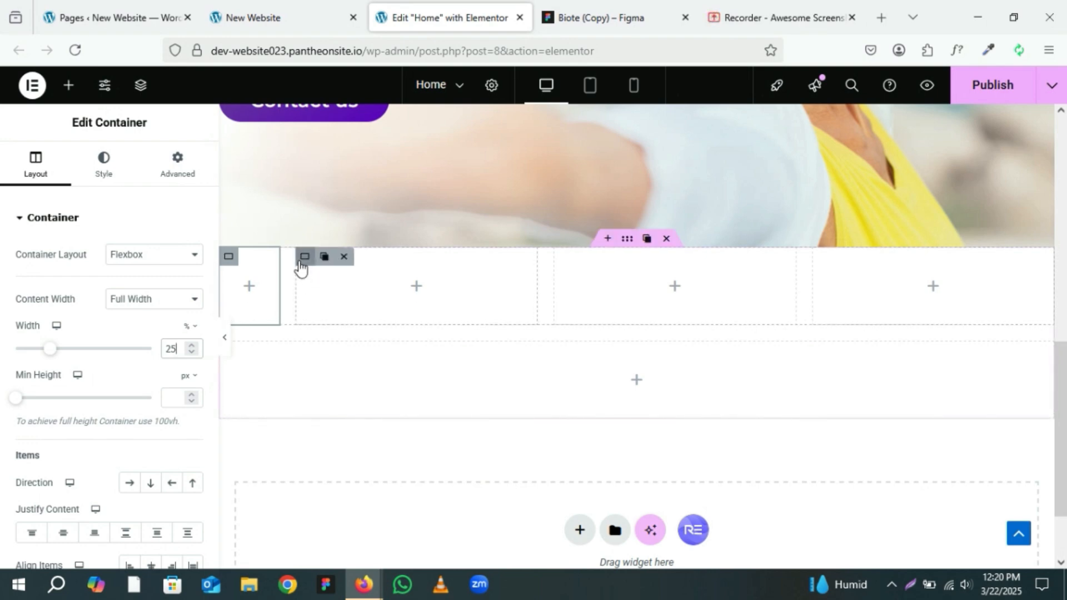
pyautogui.click(300, 262)
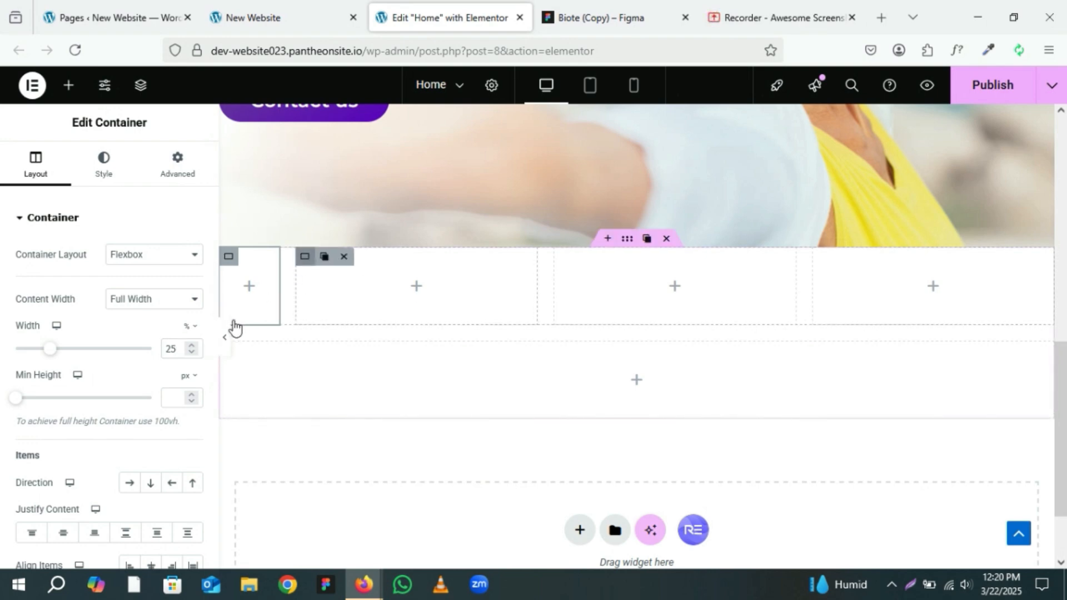
pyautogui.click(176, 350)
pyautogui.write('25')
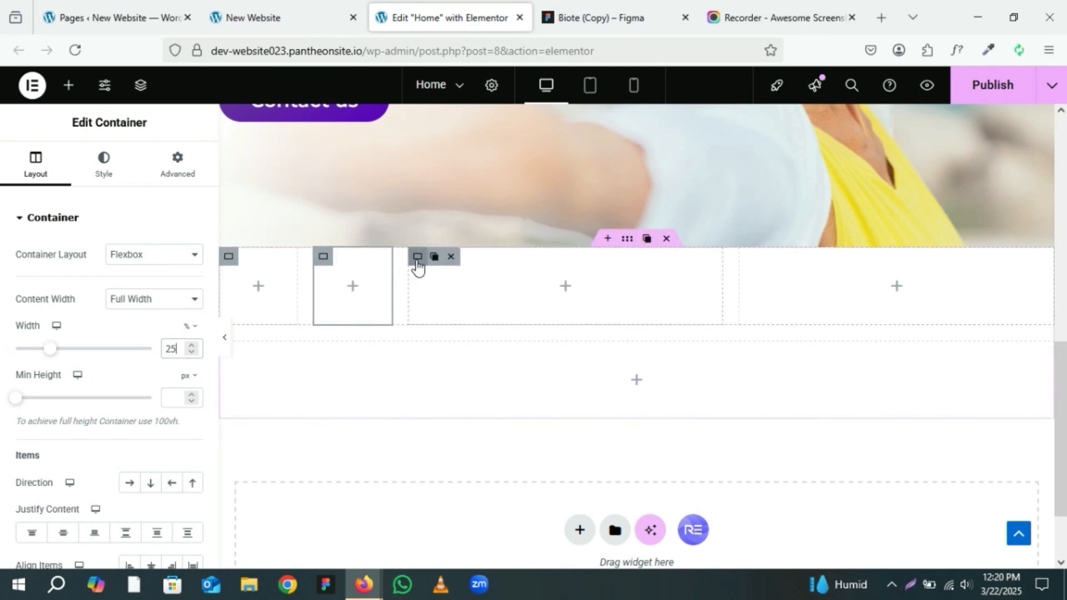
pyautogui.click(417, 261)
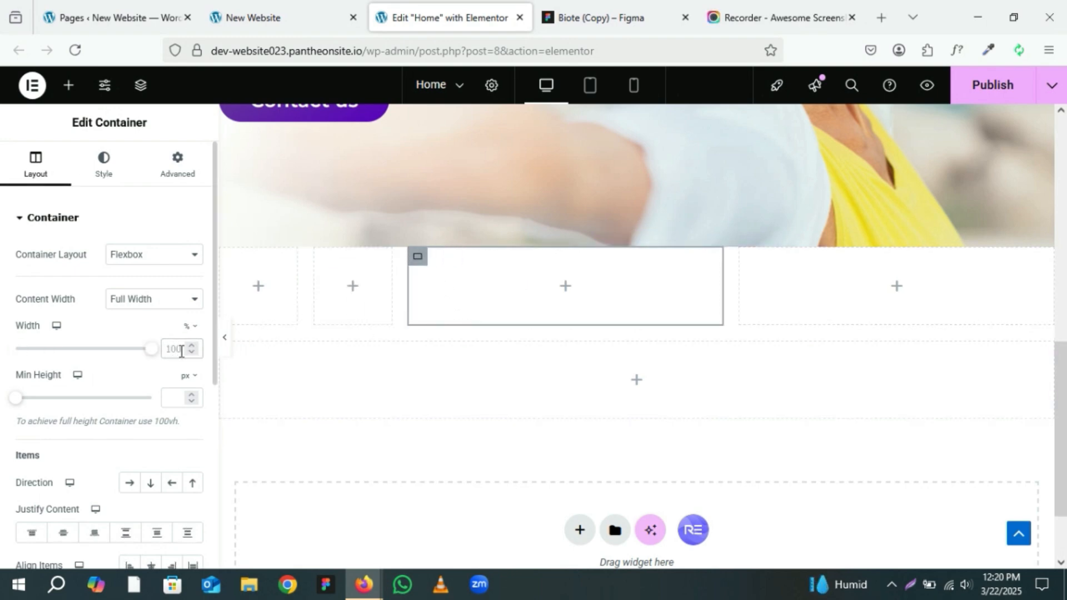
pyautogui.write('25')
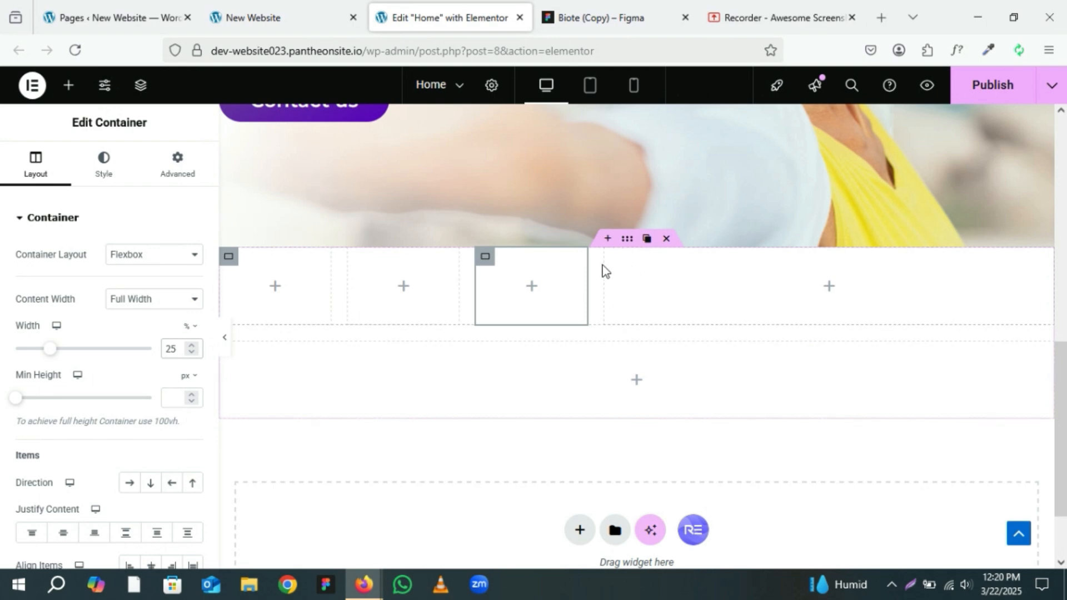
pyautogui.click(616, 264)
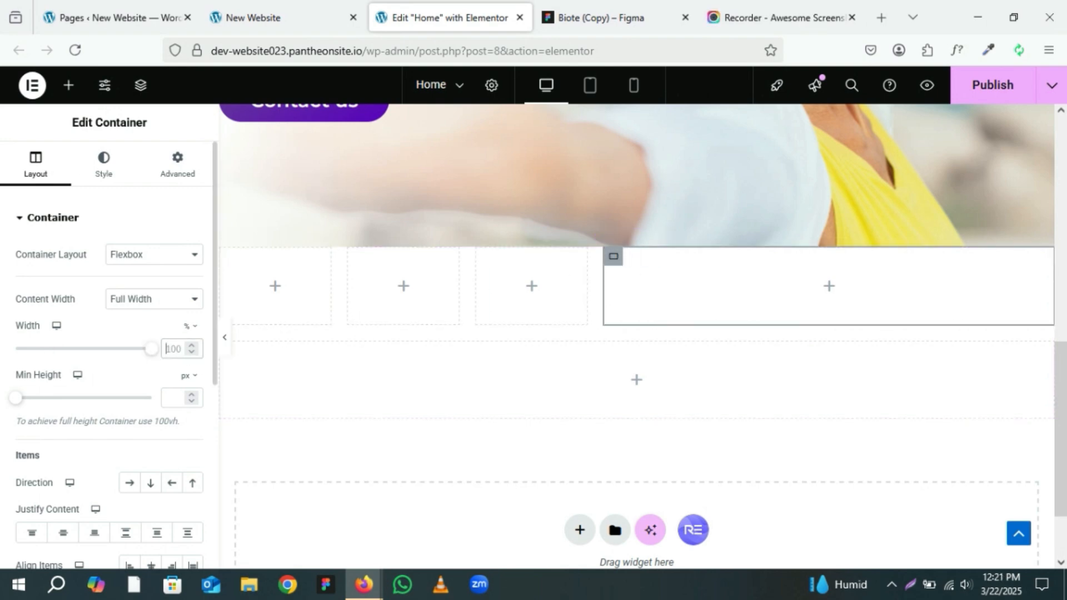
pyautogui.write('24')
pyautogui.press('BackSpace')
pyautogui.write('5')
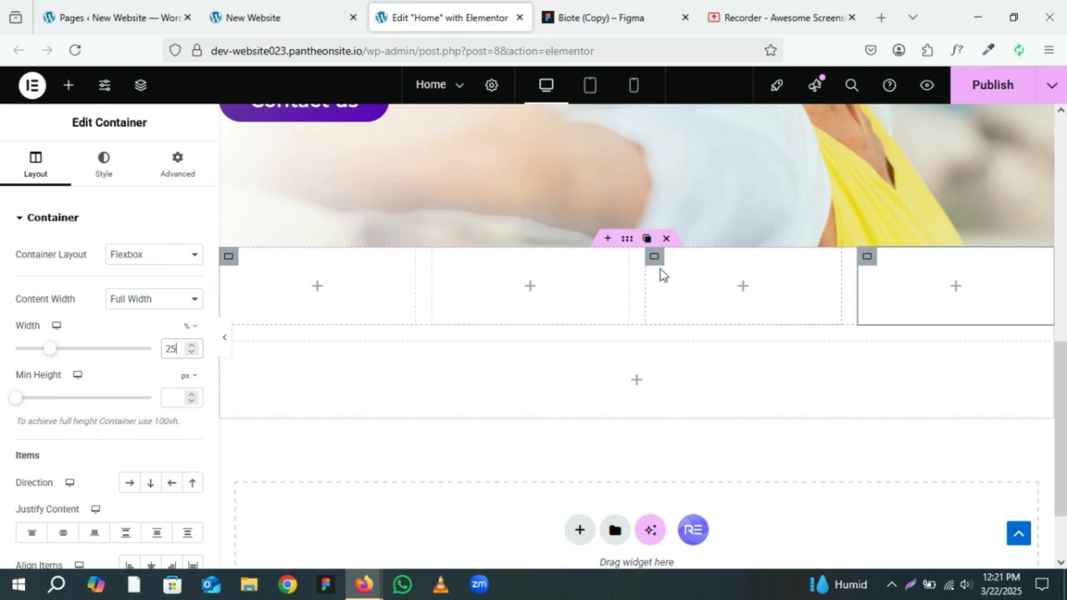
# Step: Copy the footer's background colour #7342AB from the Figma design
pyautogui.click(658, 270)
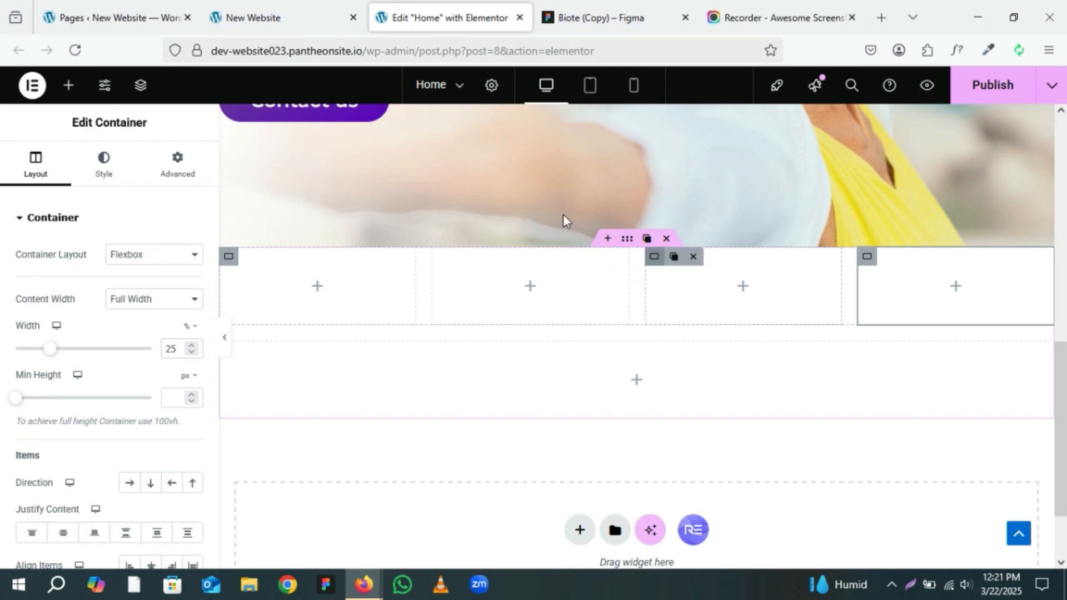
pyautogui.click(624, 4)
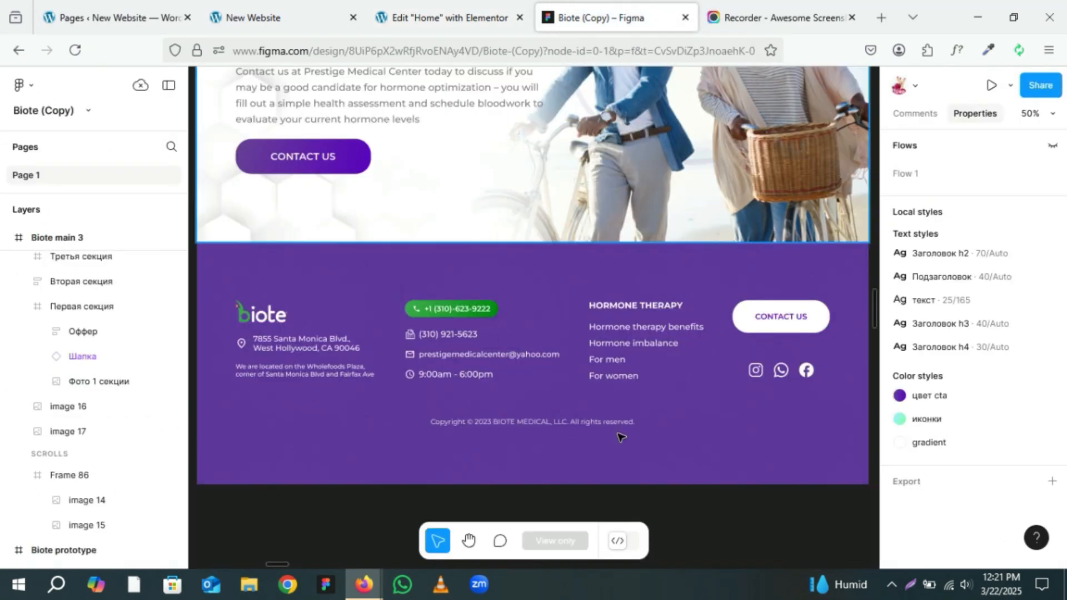
pyautogui.click(278, 260)
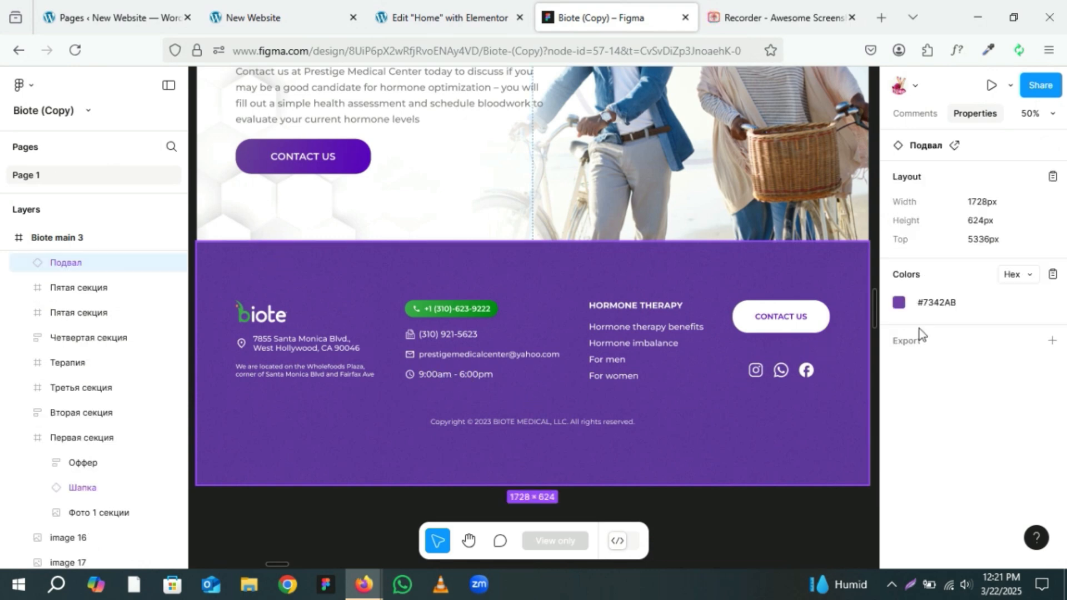
pyautogui.click(929, 307)
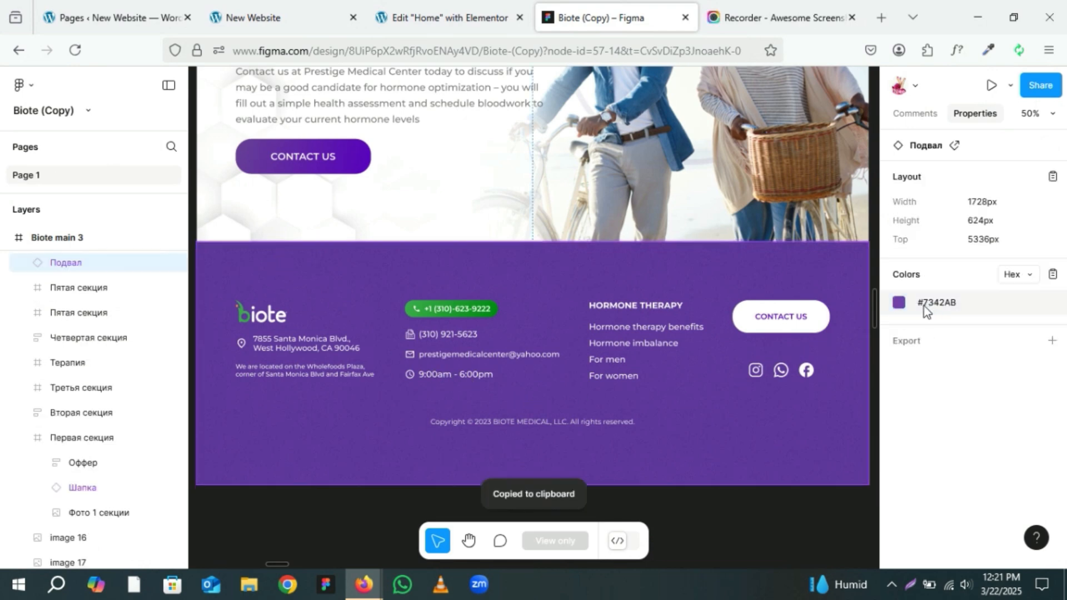
pyautogui.click(450, 11)
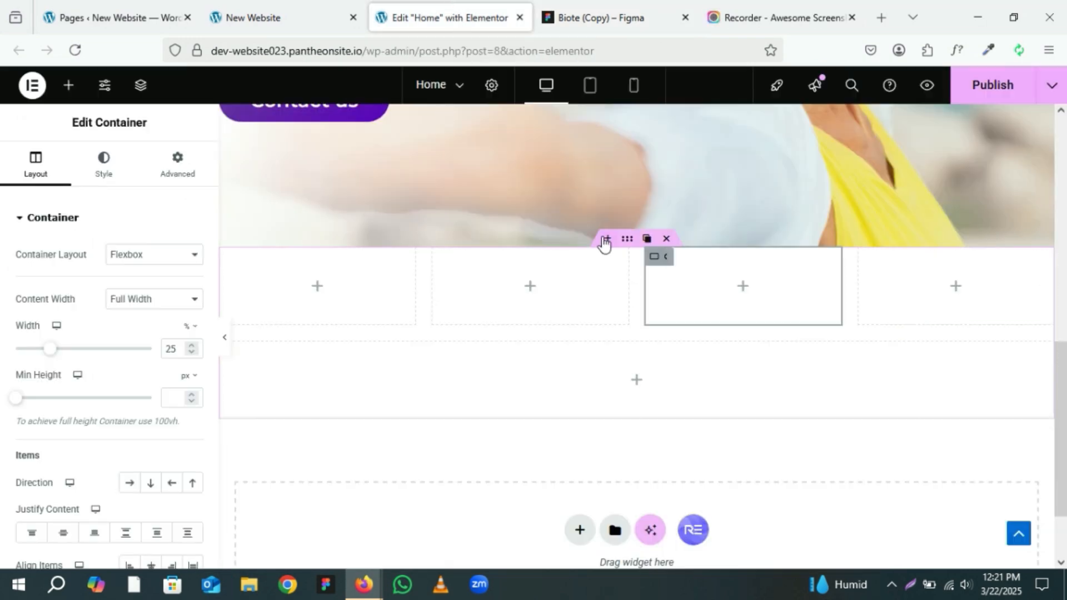
# Step: Give the section container a classic background with the pasted colour #7342AB
pyautogui.click(177, 164)
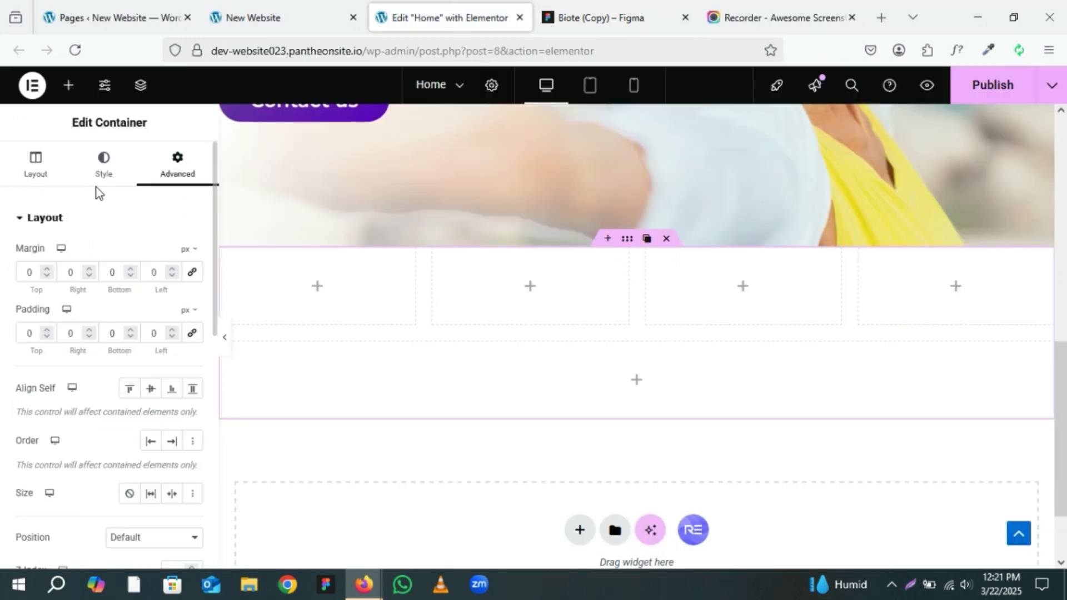
pyautogui.click(118, 180)
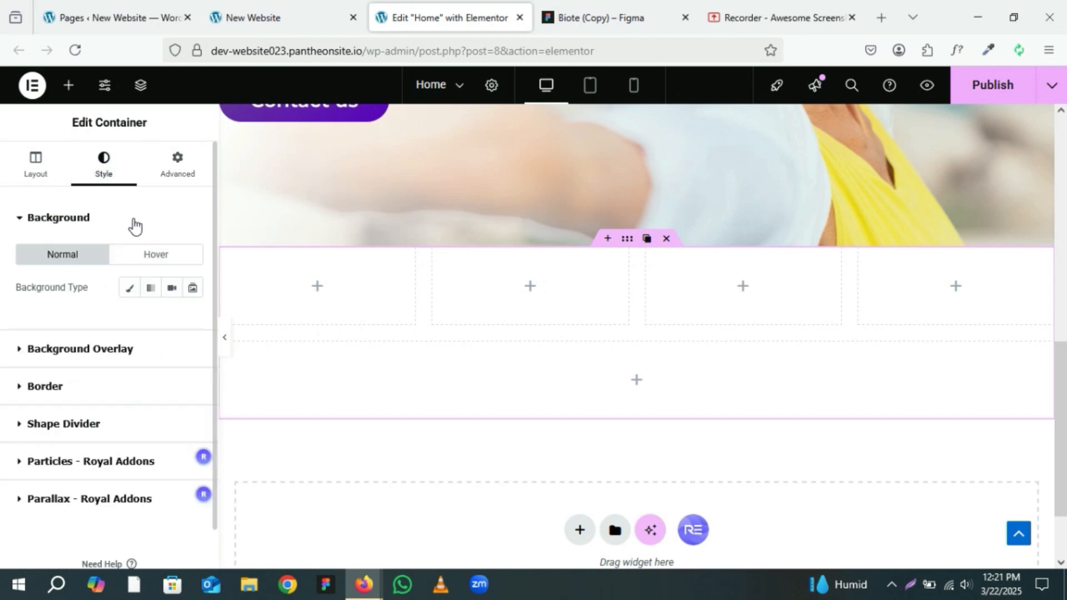
pyautogui.click(130, 294)
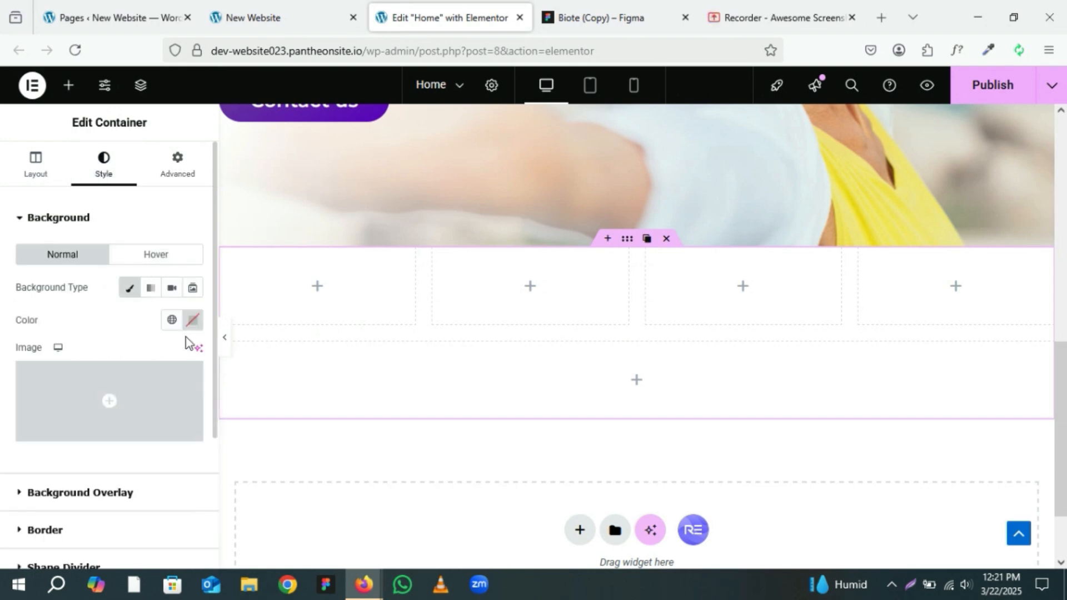
pyautogui.click(192, 321)
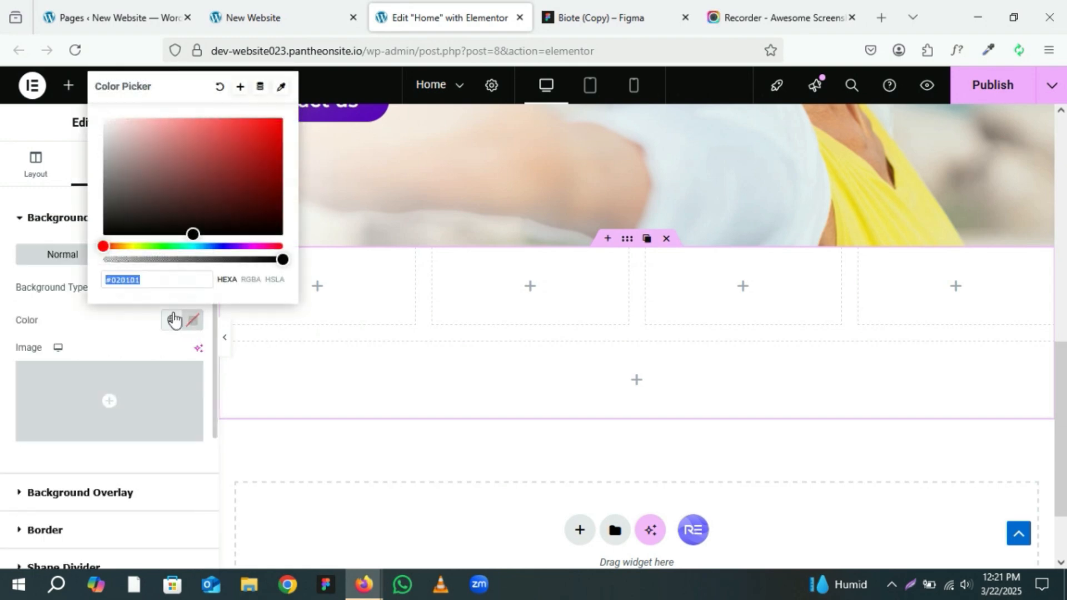
pyautogui.hotkey('ctrl', 'v')
pyautogui.click(136, 329)
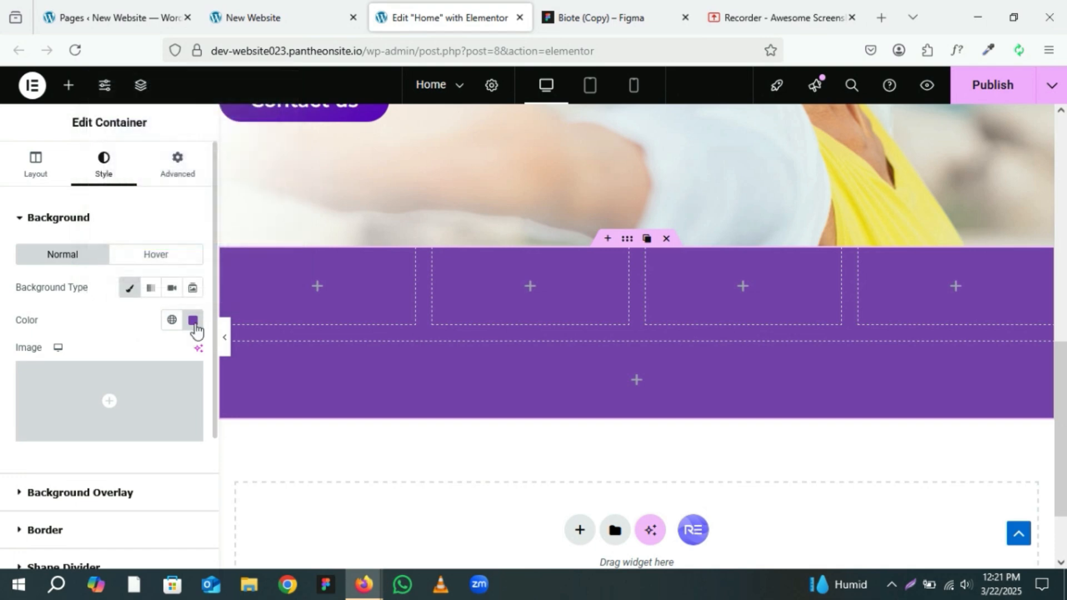
# Step: Set the section container's top and bottom padding to 80 px
pyautogui.click(178, 161)
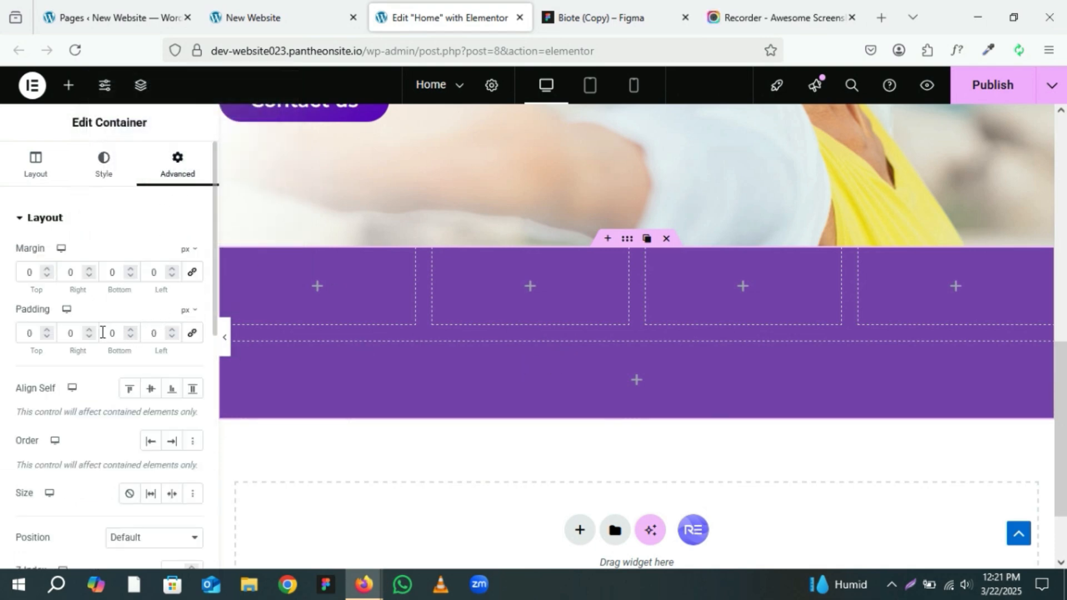
pyautogui.click(25, 329)
pyautogui.write('8')
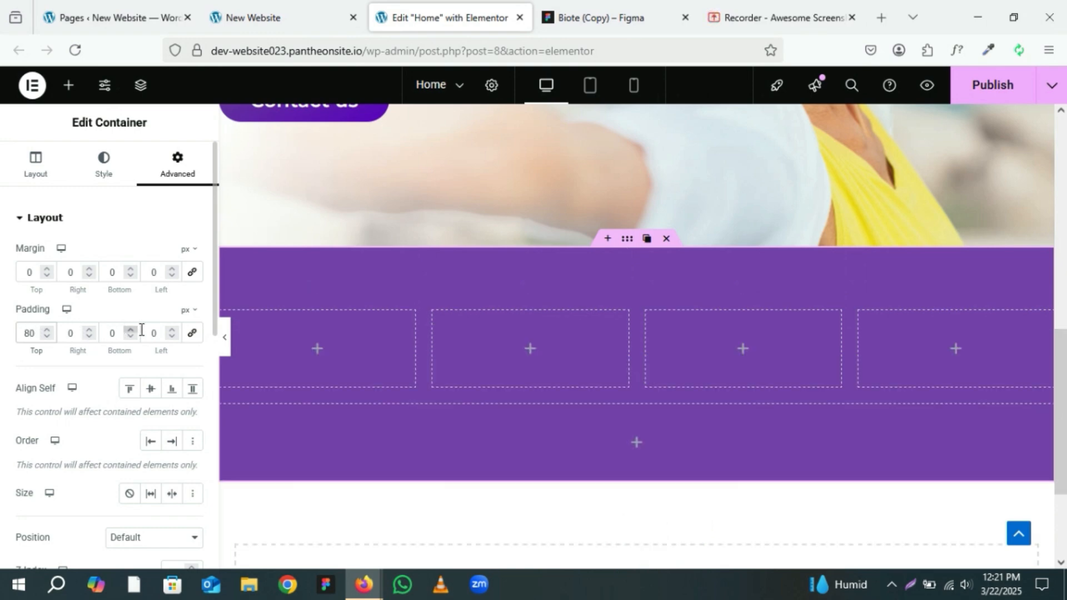
pyautogui.click(109, 332)
pyautogui.write('8')
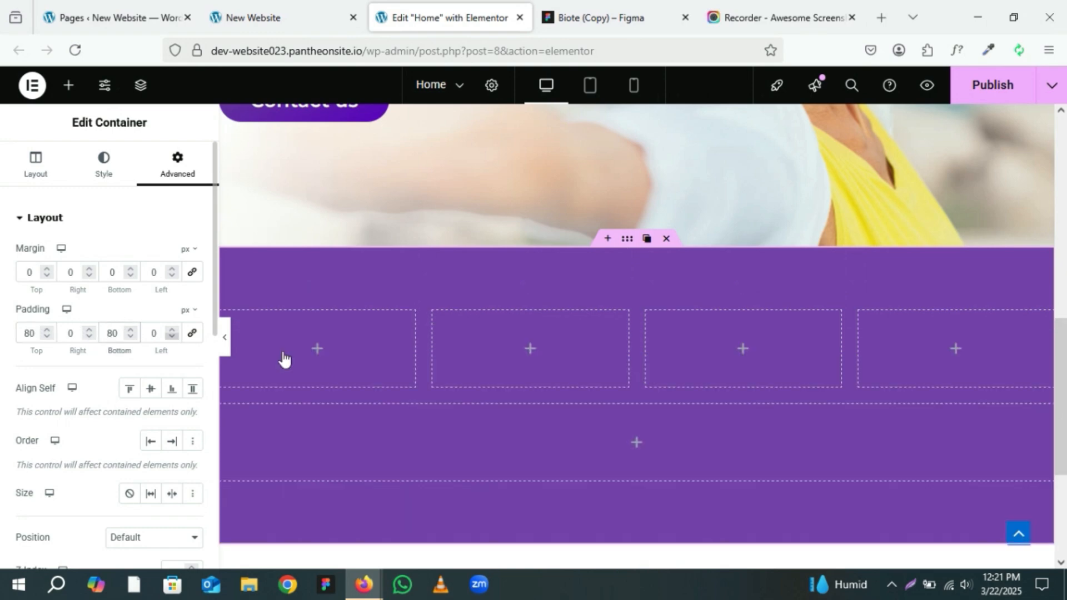
# Step: Export the Biote logo from the Figma footer as a 1x PNG
pyautogui.scroll(-2, 570, 353)
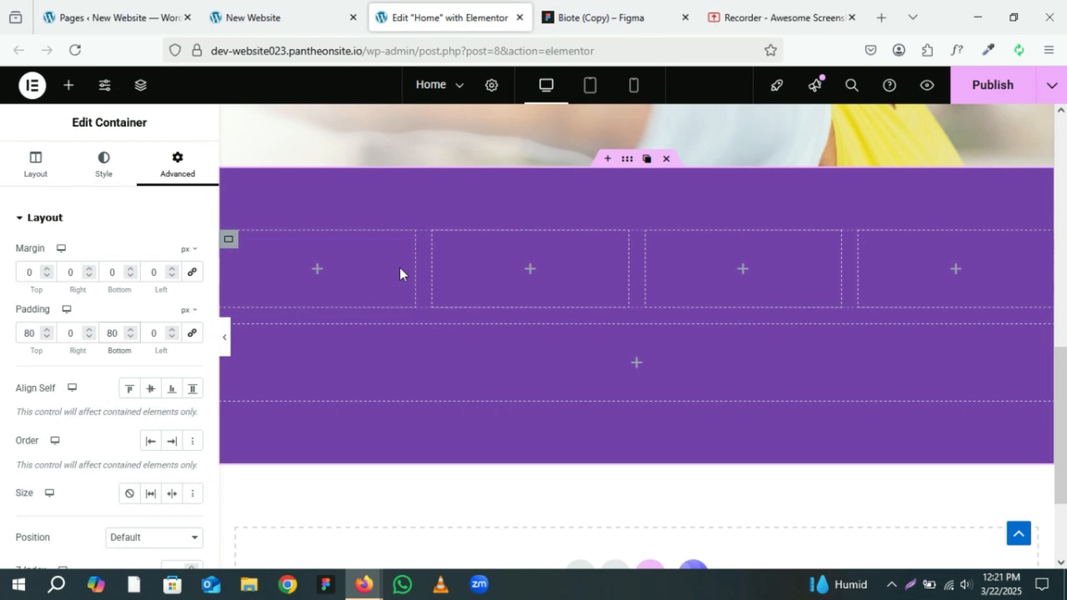
pyautogui.click(582, 5)
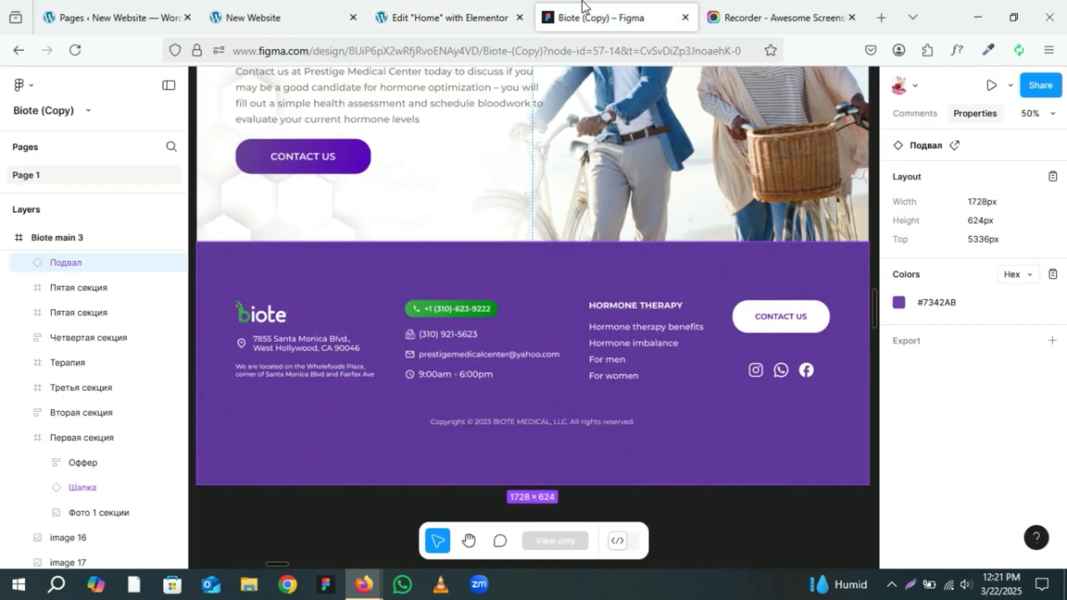
pyautogui.doubleClick(259, 320)
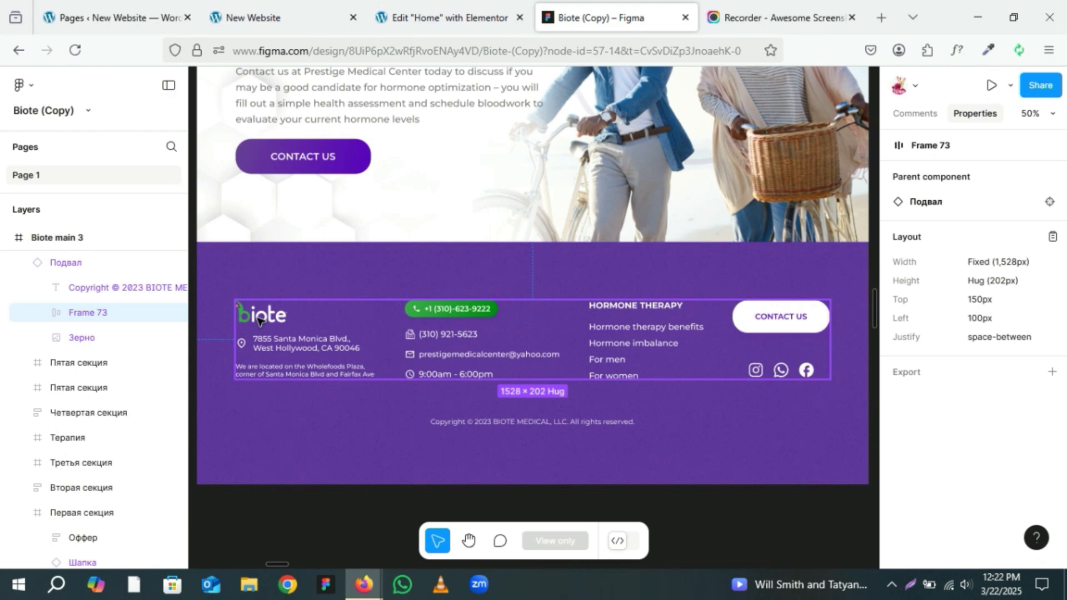
pyautogui.doubleClick(260, 320)
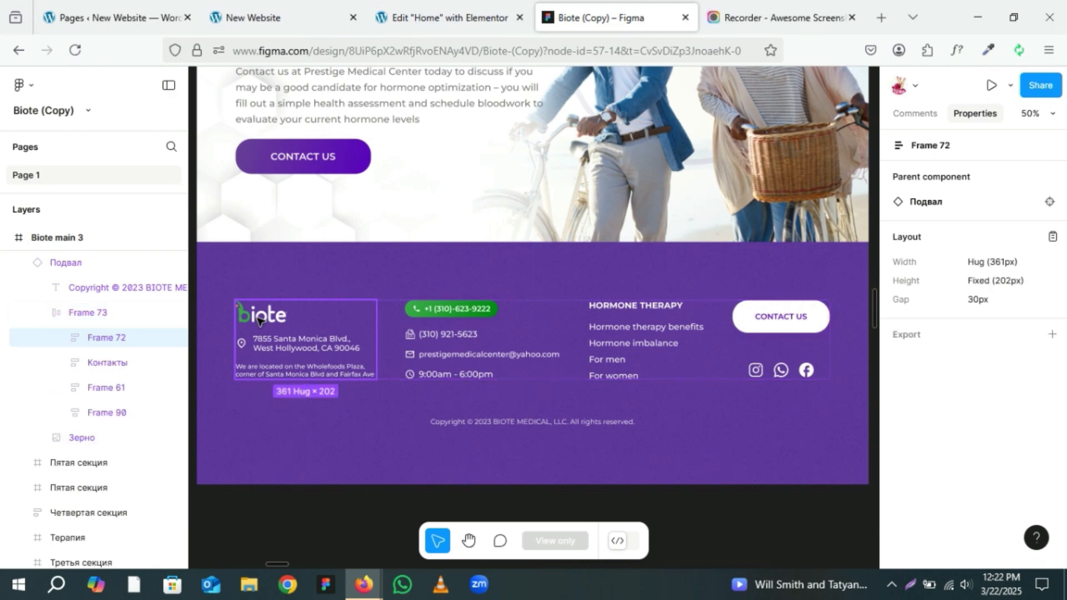
pyautogui.doubleClick(260, 320)
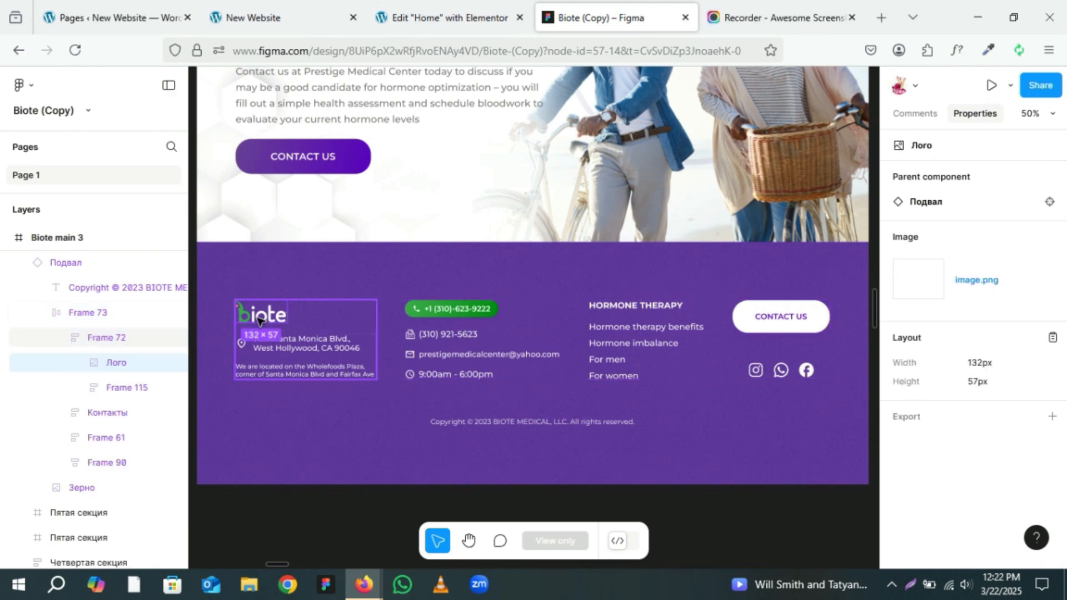
pyautogui.click(1051, 416)
pyautogui.scroll(-2, 984, 412)
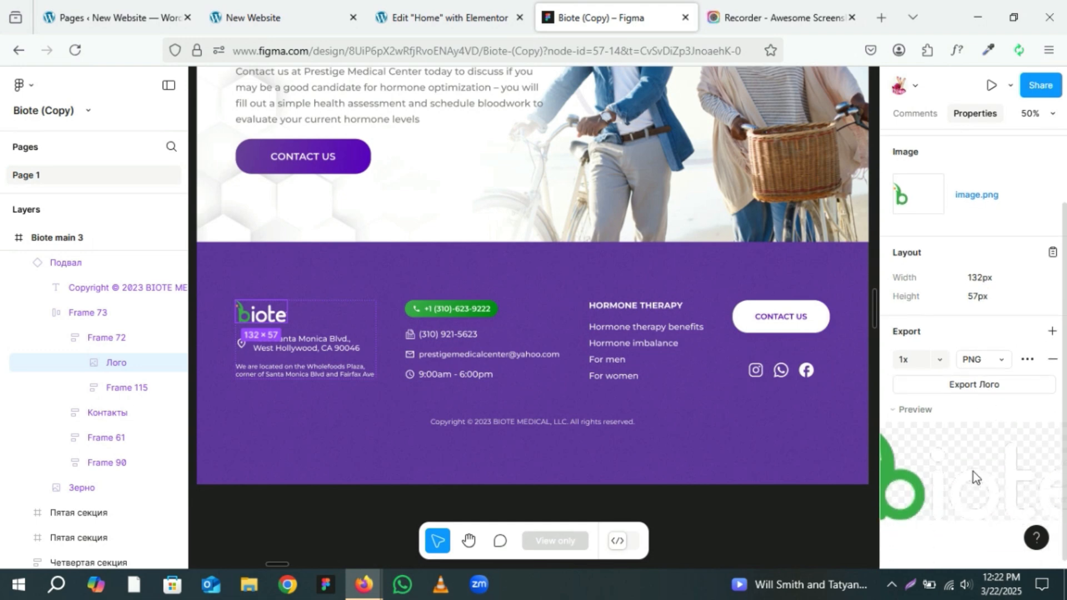
pyautogui.click(989, 386)
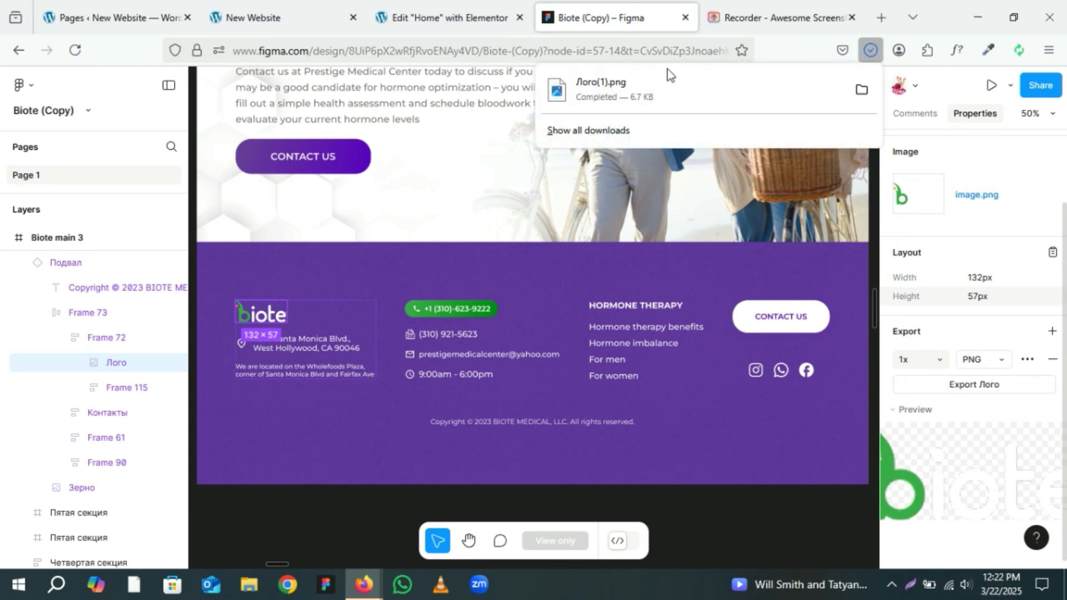
# Step: Add an Image widget to the first footer column, set its resolution to Full, and upload and select the exported logo PNG
pyautogui.click(475, 14)
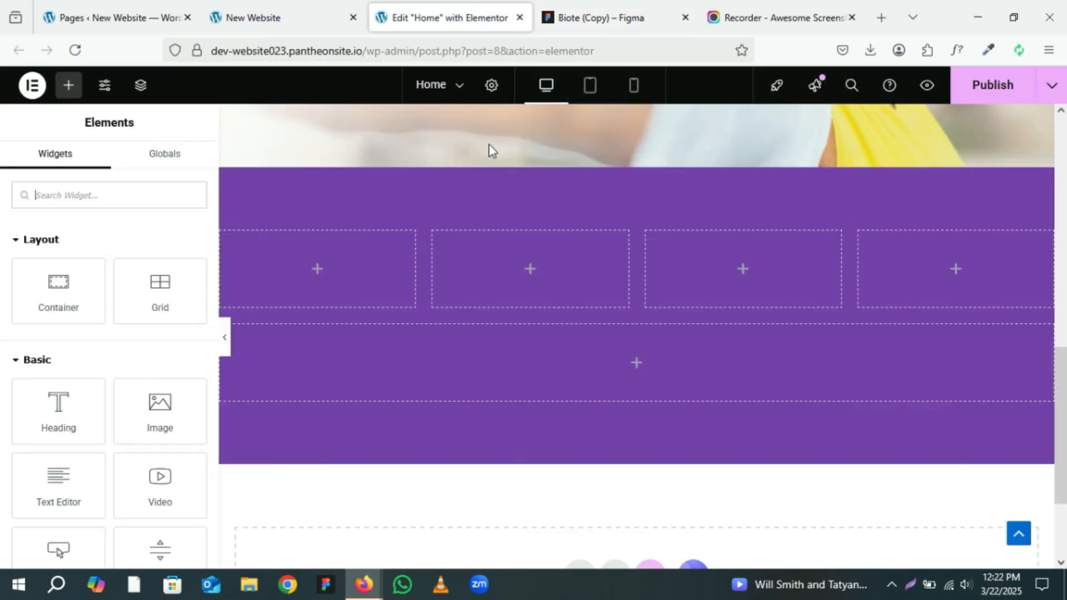
pyautogui.moveTo(149, 409); pyautogui.dragTo(283, 311)
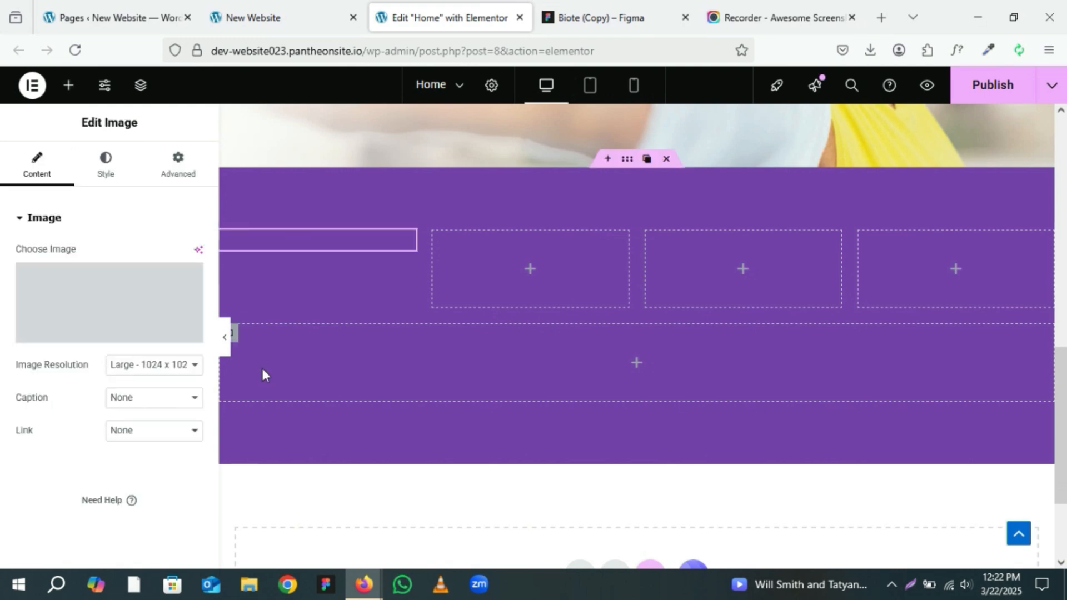
pyautogui.click(172, 370)
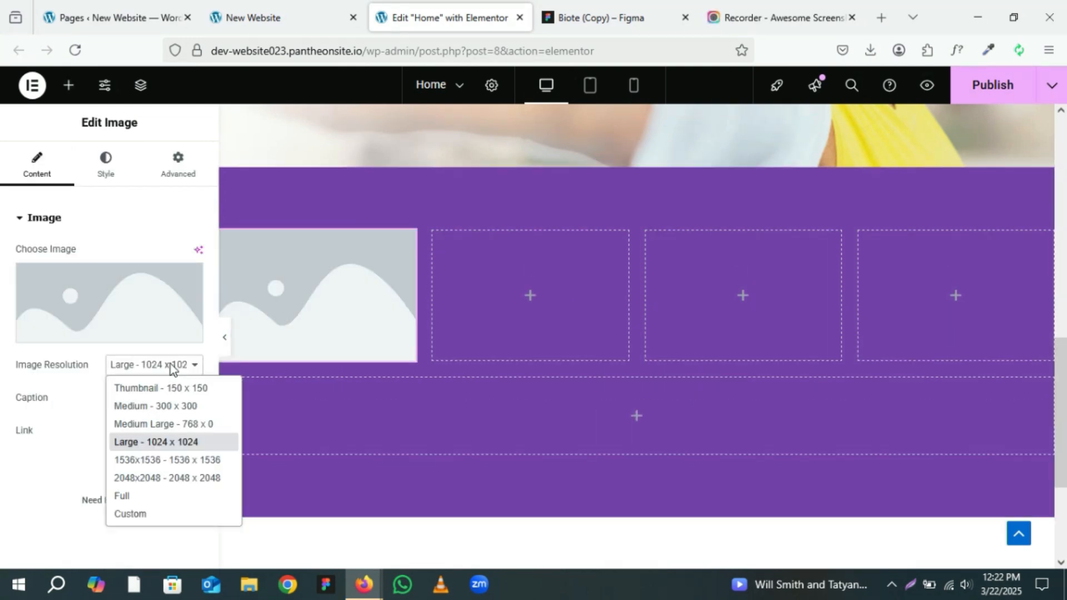
pyautogui.click(178, 490)
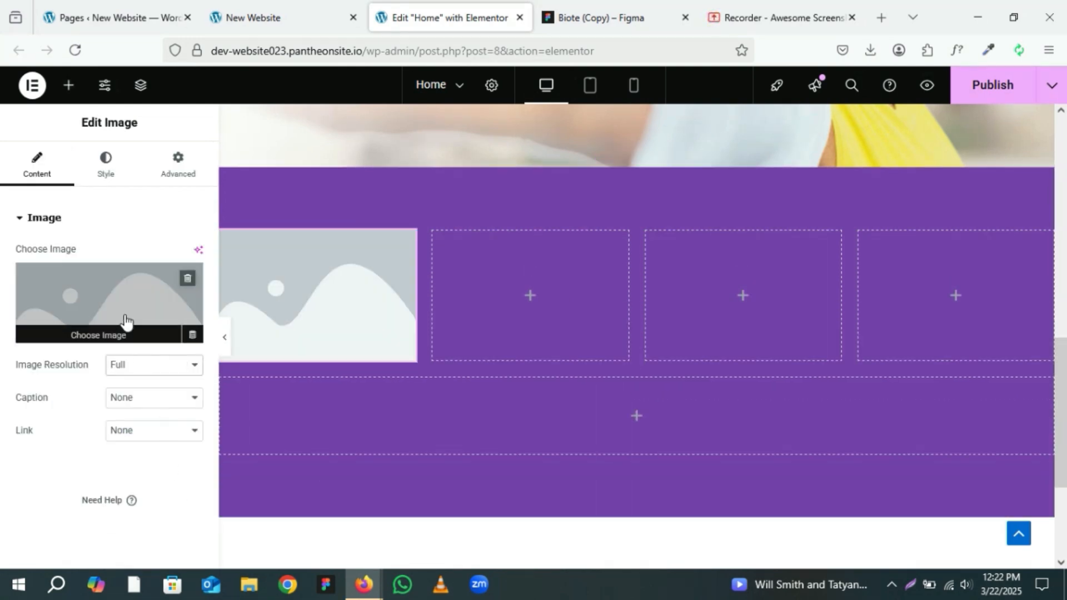
pyautogui.click(124, 321)
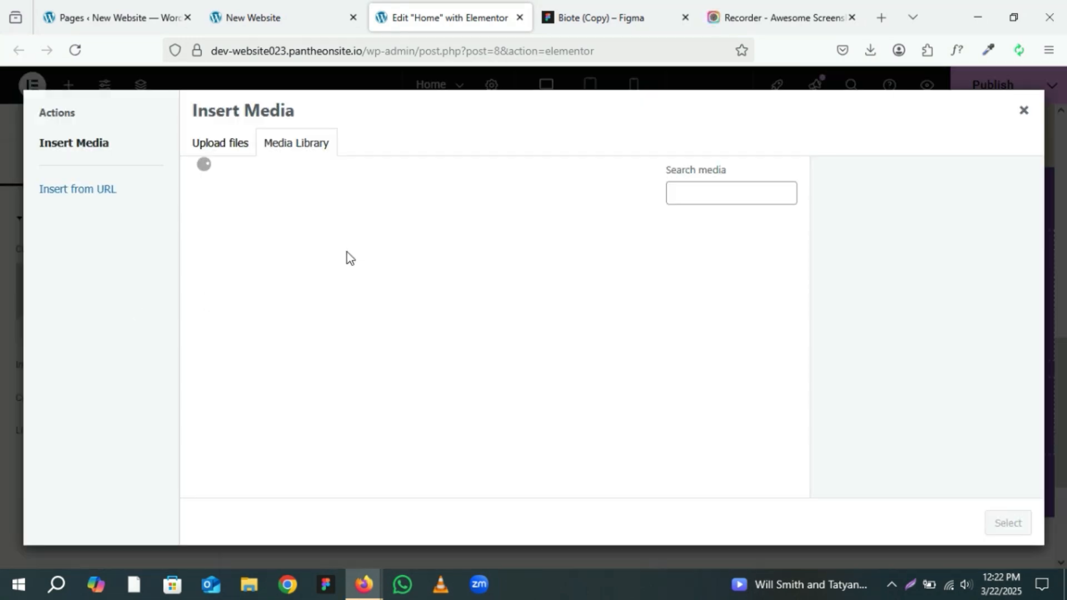
pyautogui.click(869, 50)
pyautogui.moveTo(770, 78); pyautogui.dragTo(531, 293)
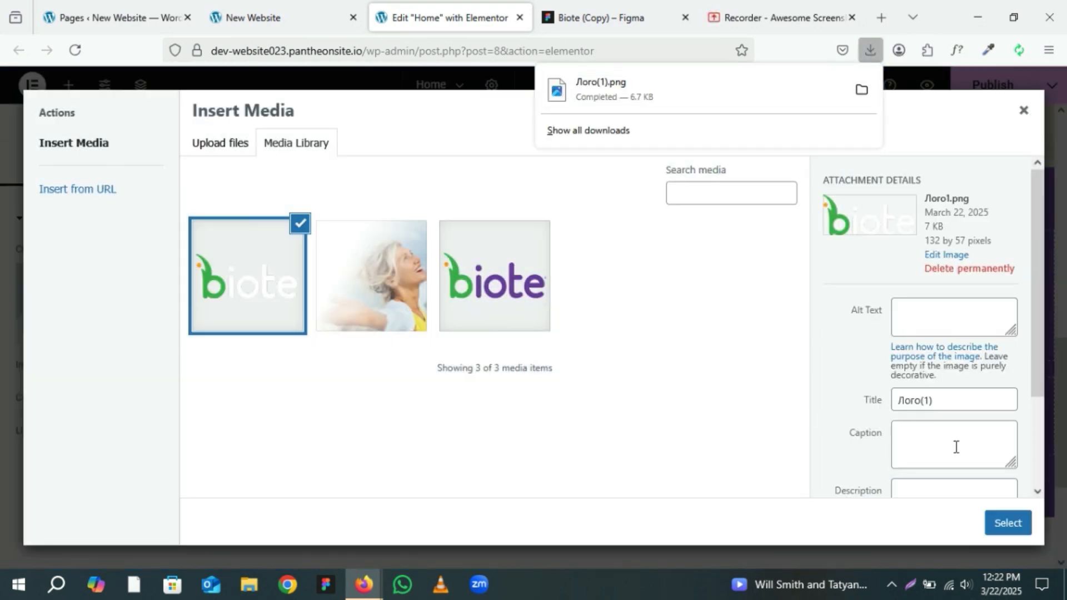
pyautogui.click(1006, 523)
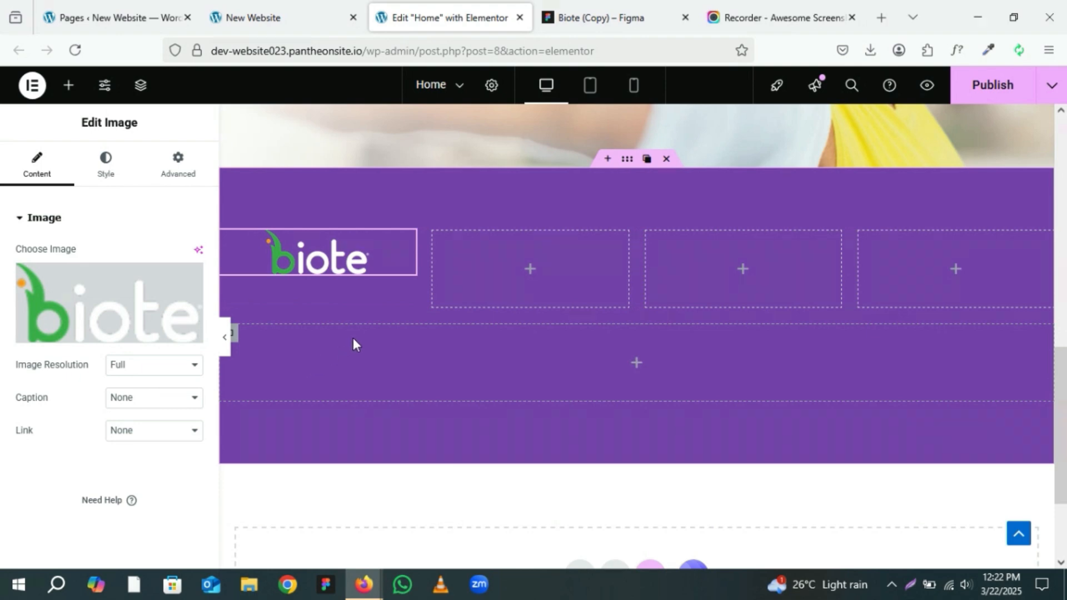
# Step: Copy the footer's address text from the Figma design
pyautogui.click(580, 3)
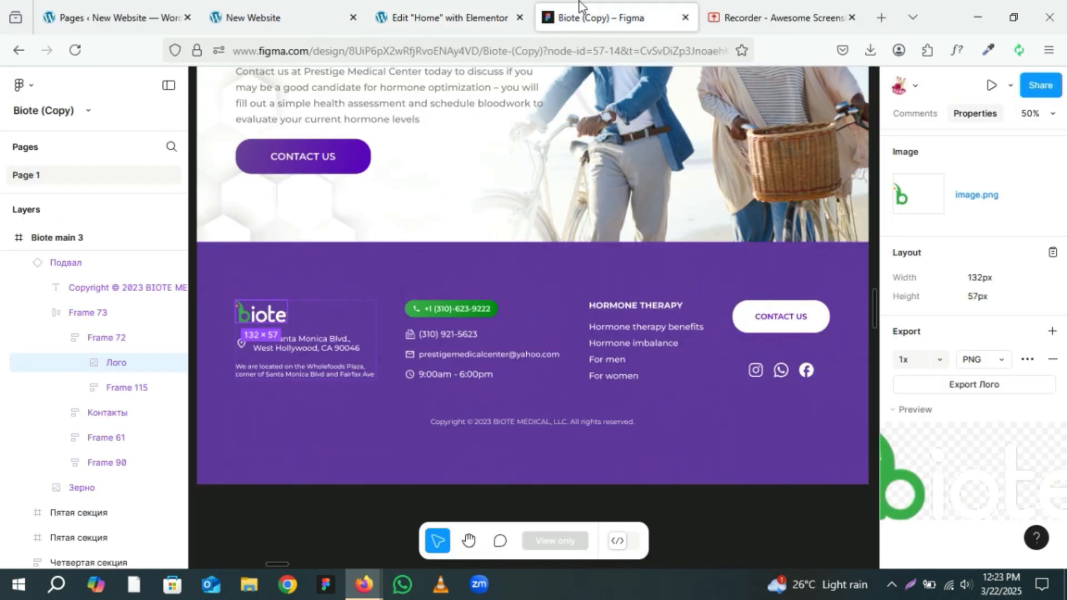
pyautogui.click(309, 350)
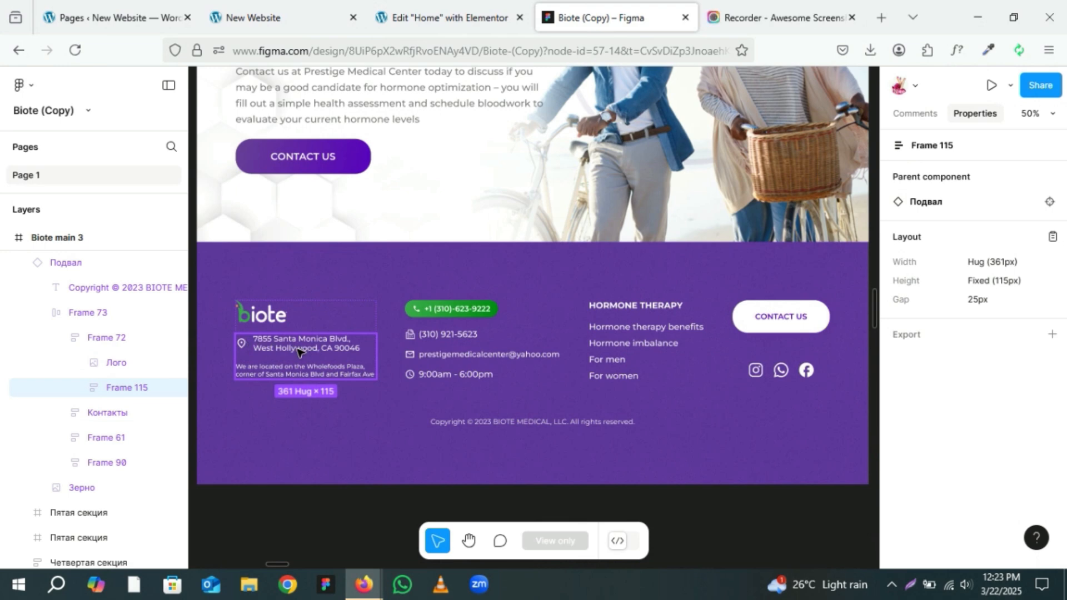
pyautogui.doubleClick(298, 351)
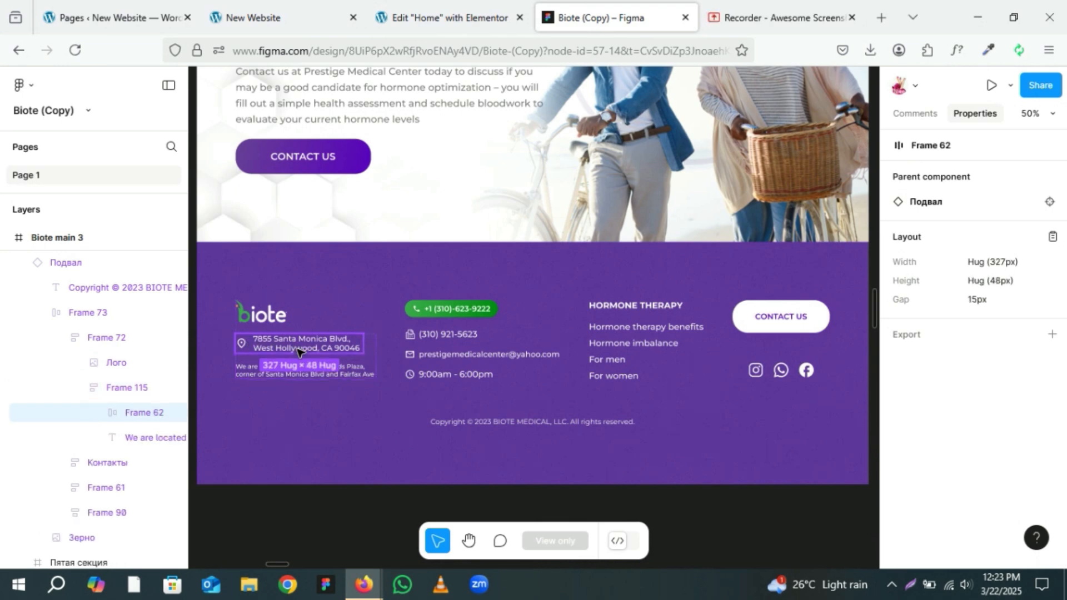
pyautogui.doubleClick(298, 350)
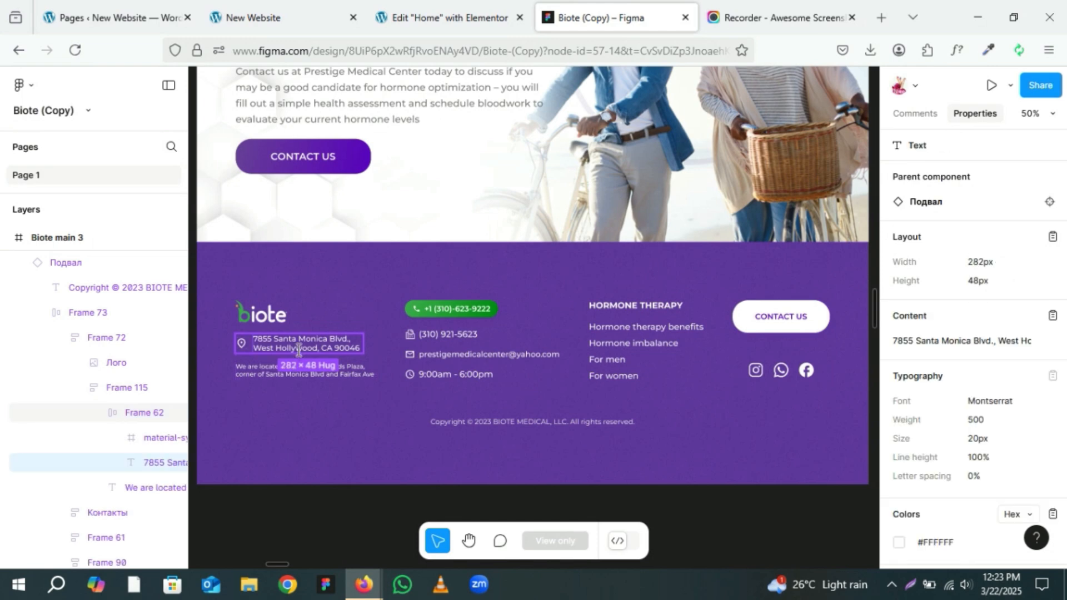
pyautogui.click(1051, 317)
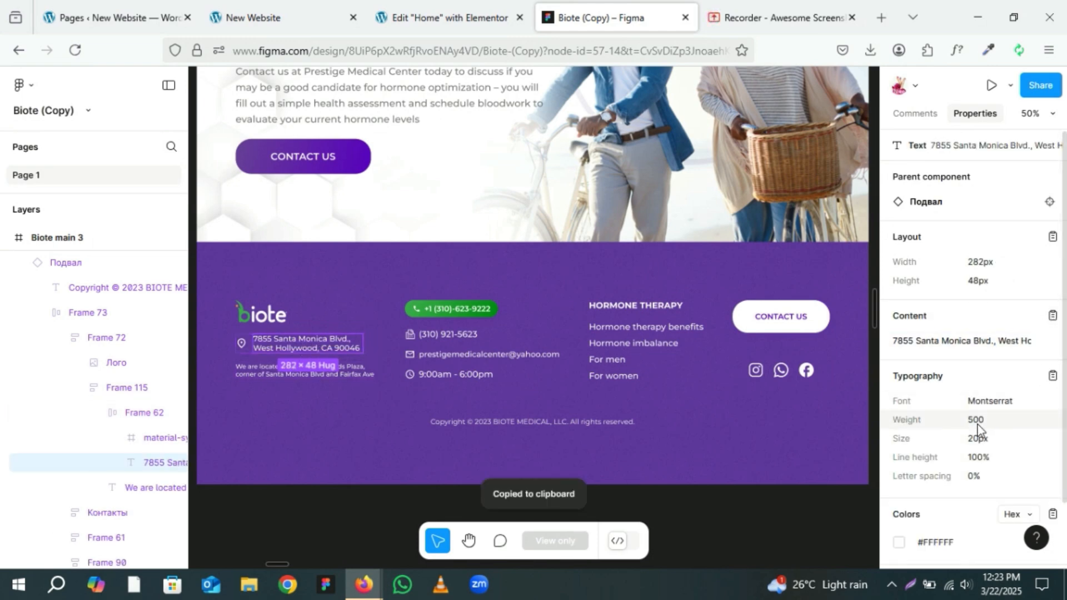
# Step: Add an Icon List widget below the logo in the first column and delete two of its three items
pyautogui.click(437, 6)
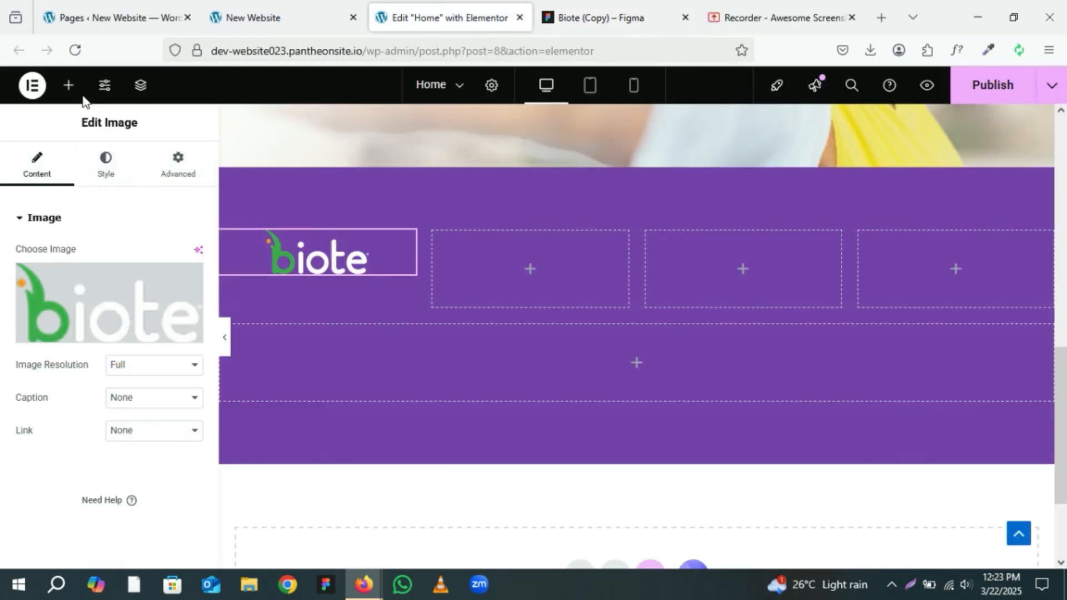
pyautogui.click(68, 89)
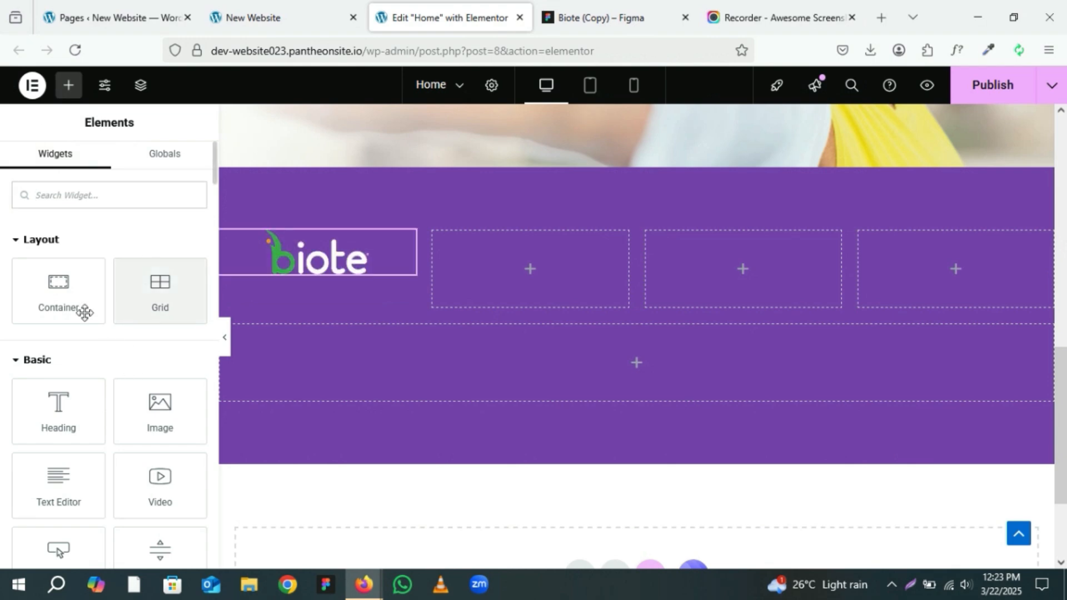
pyautogui.write('li')
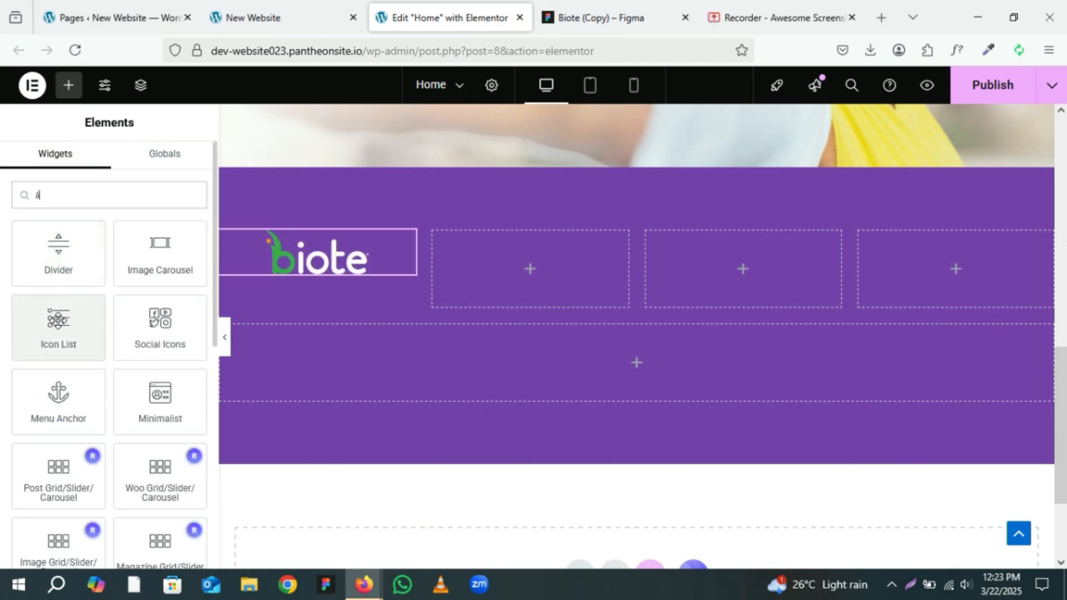
pyautogui.moveTo(58, 333); pyautogui.dragTo(324, 268)
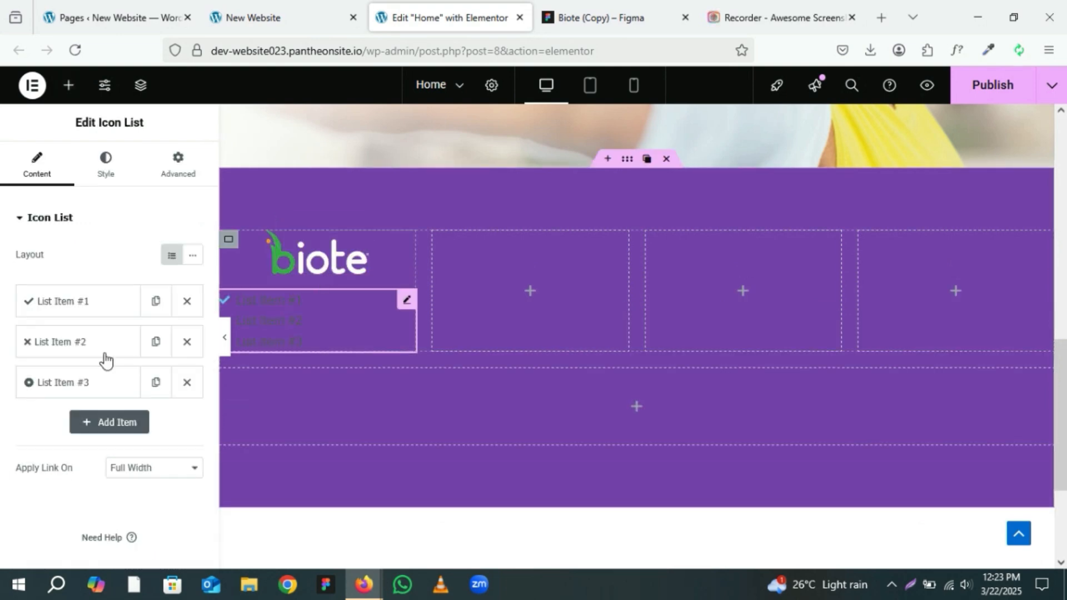
pyautogui.click(186, 305)
pyautogui.click(187, 301)
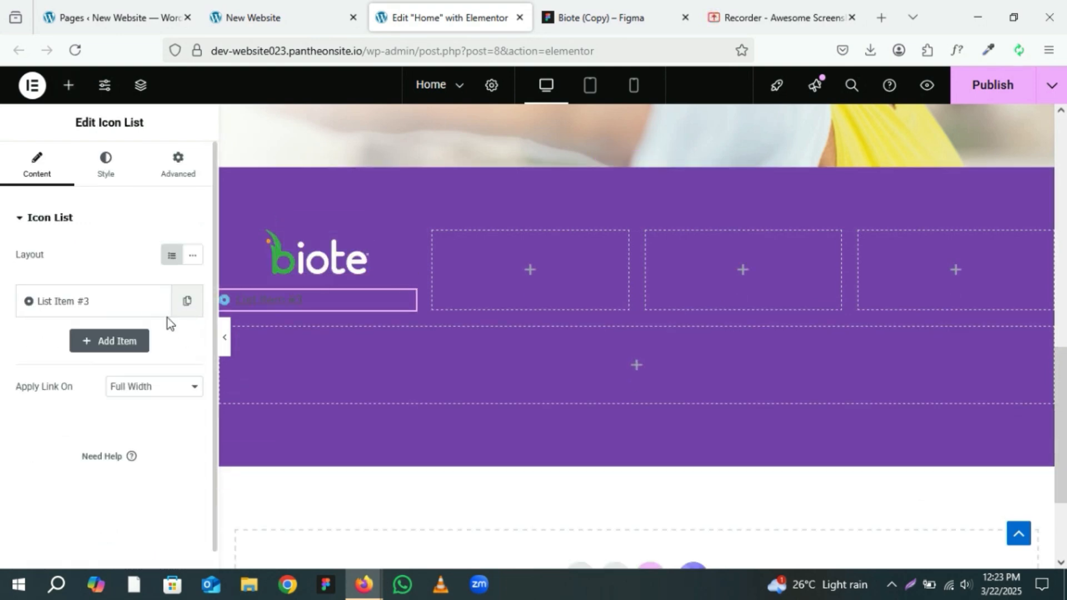
# Step: Replace the remaining list item's text with the pasted address
pyautogui.click(96, 311)
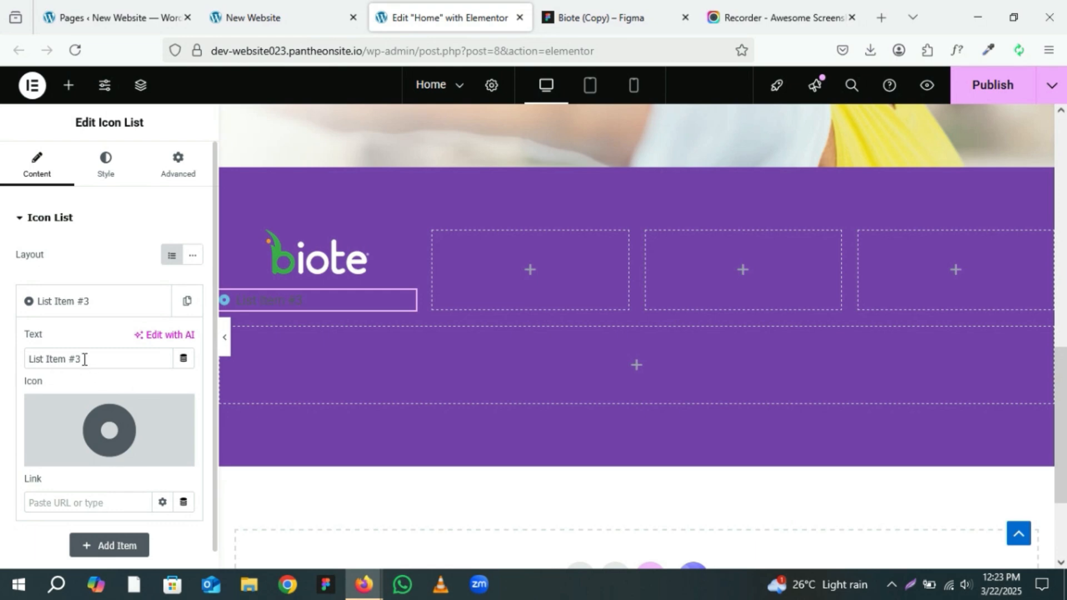
pyautogui.moveTo(84, 359); pyautogui.dragTo(11, 354)
pyautogui.hotkey('ctrl', 'v')
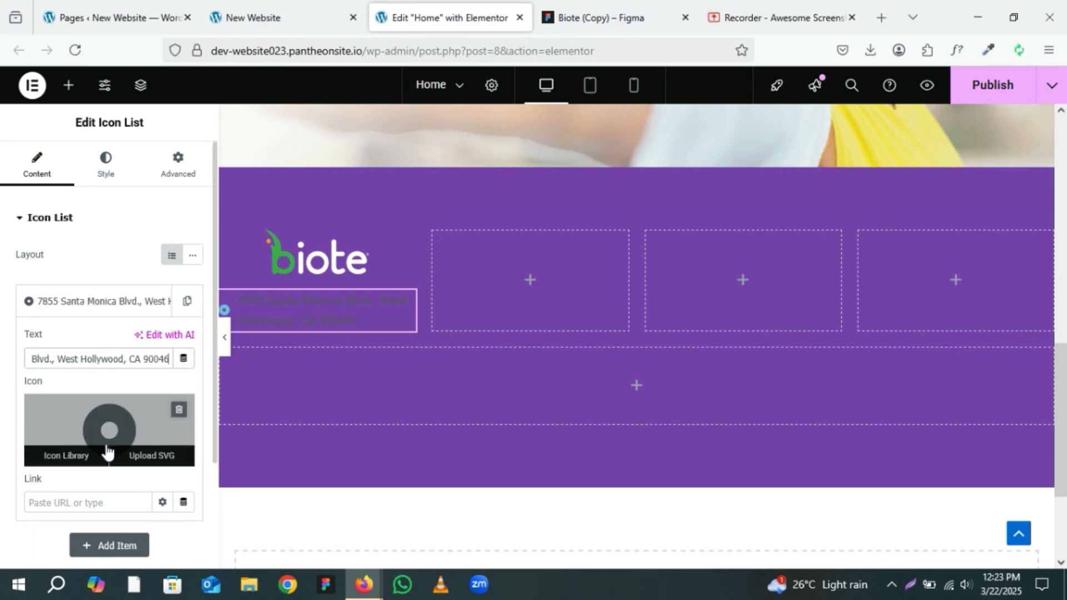
# Step: Set the address item's icon to Map marker alt from the icon library
pyautogui.click(106, 447)
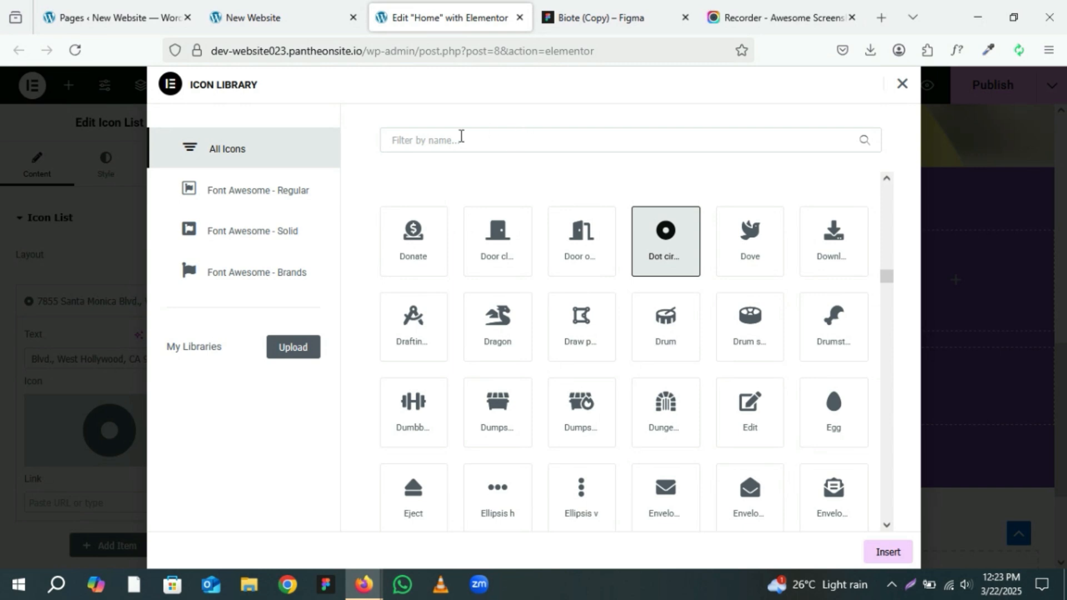
pyautogui.click(451, 140)
pyautogui.write('map')
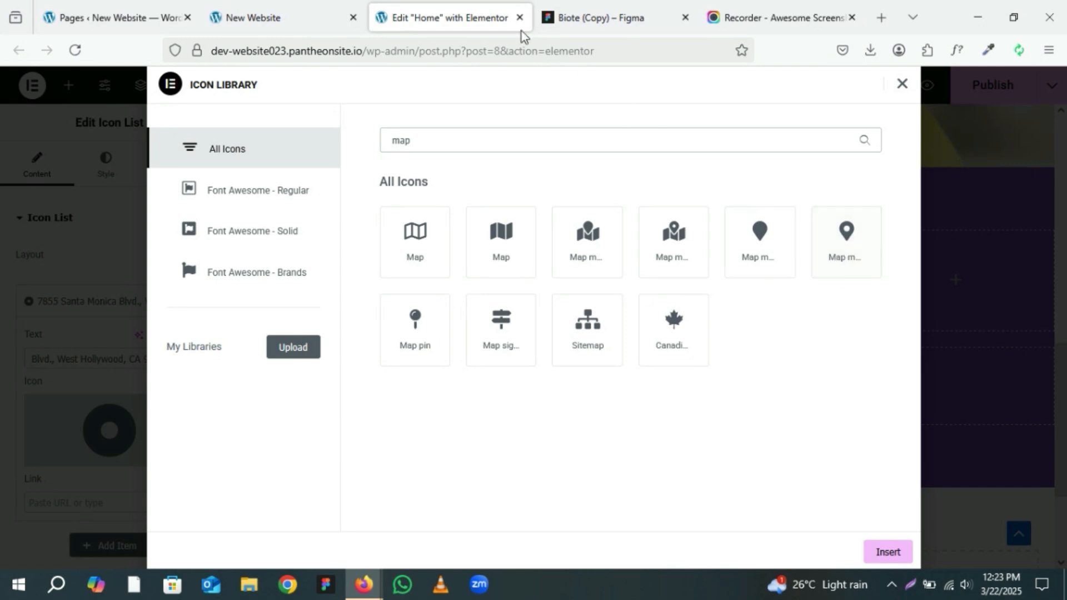
pyautogui.click(581, 14)
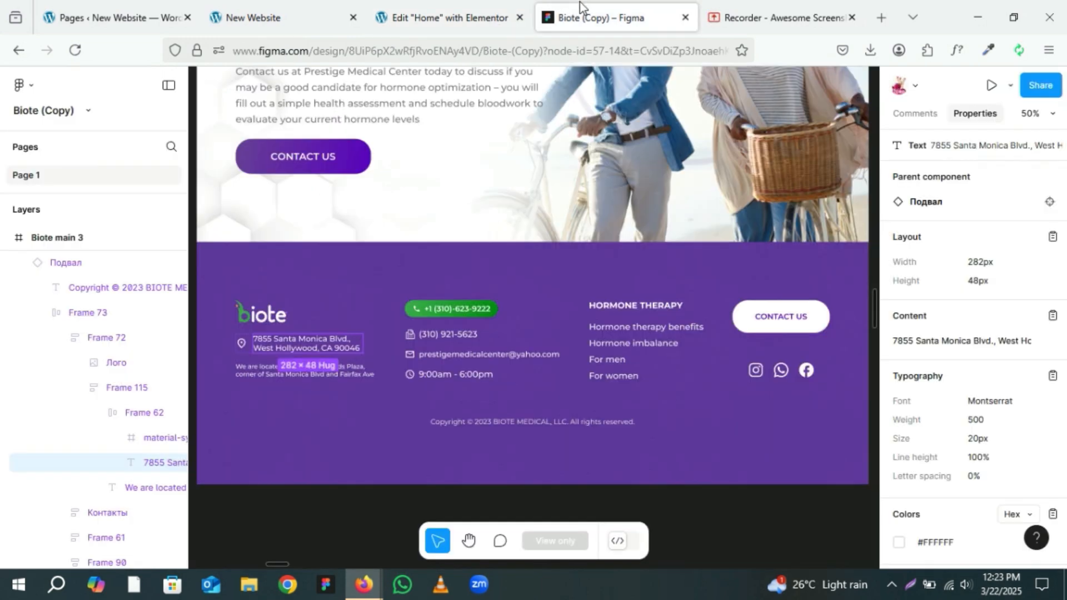
pyautogui.click(498, 18)
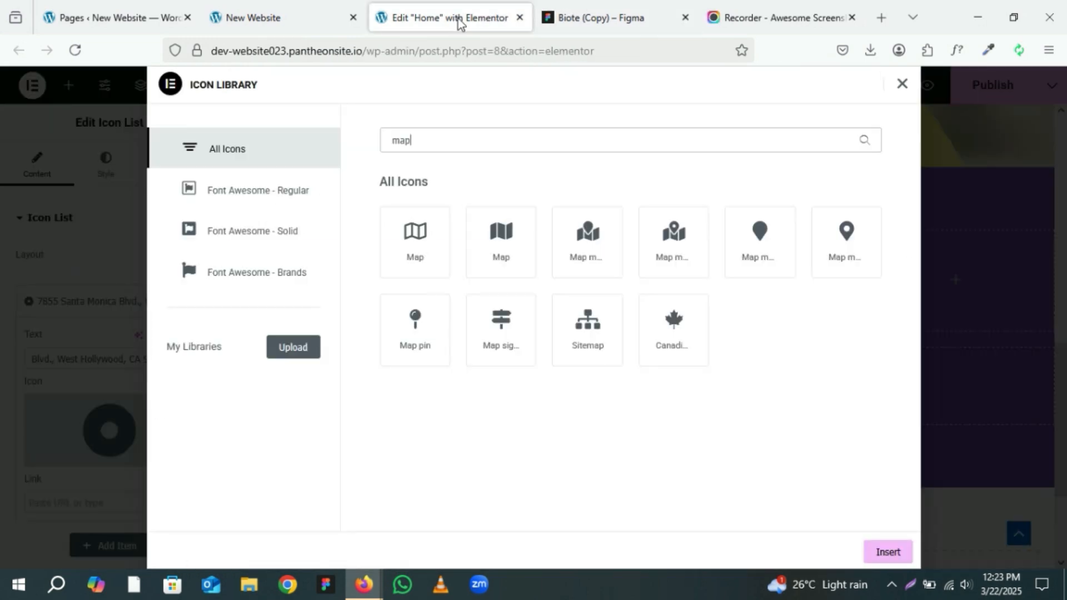
pyautogui.click(847, 253)
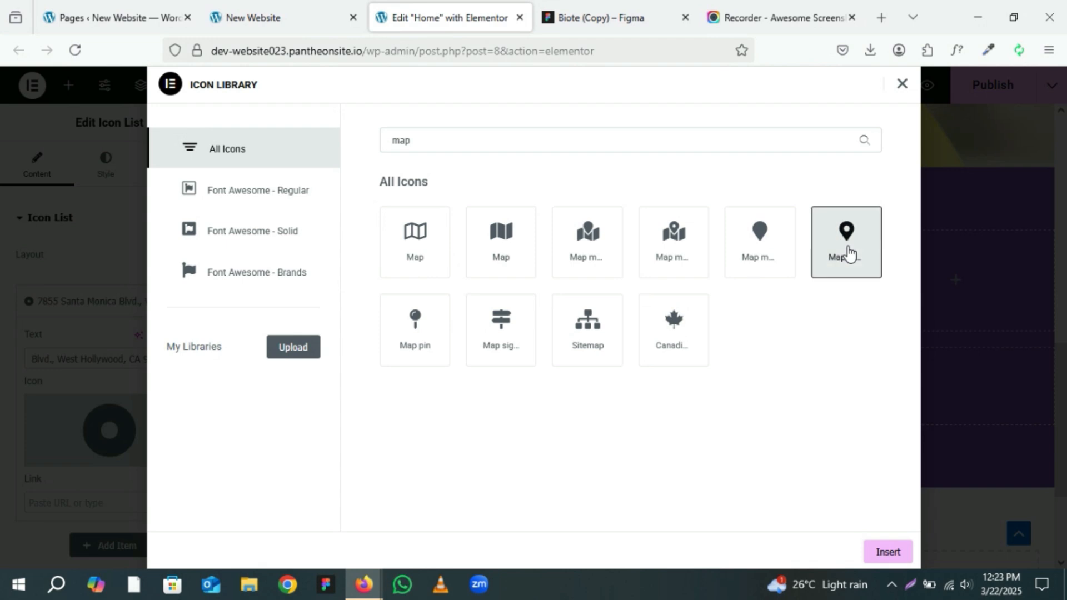
pyautogui.click(888, 552)
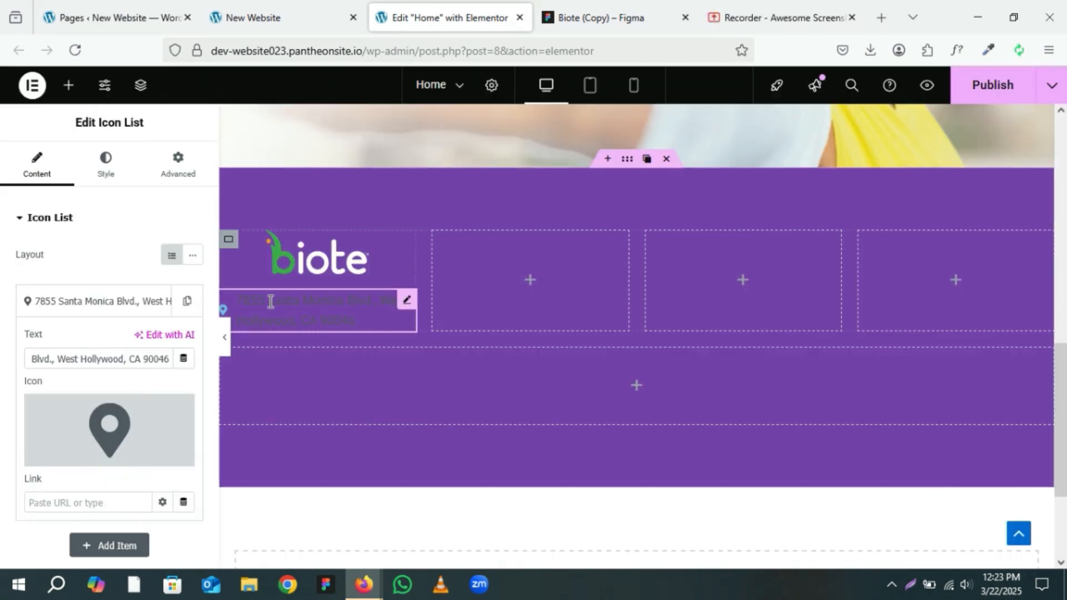
# Step: Export the location icon from the Figma footer as an SVG file
pyautogui.click(574, 24)
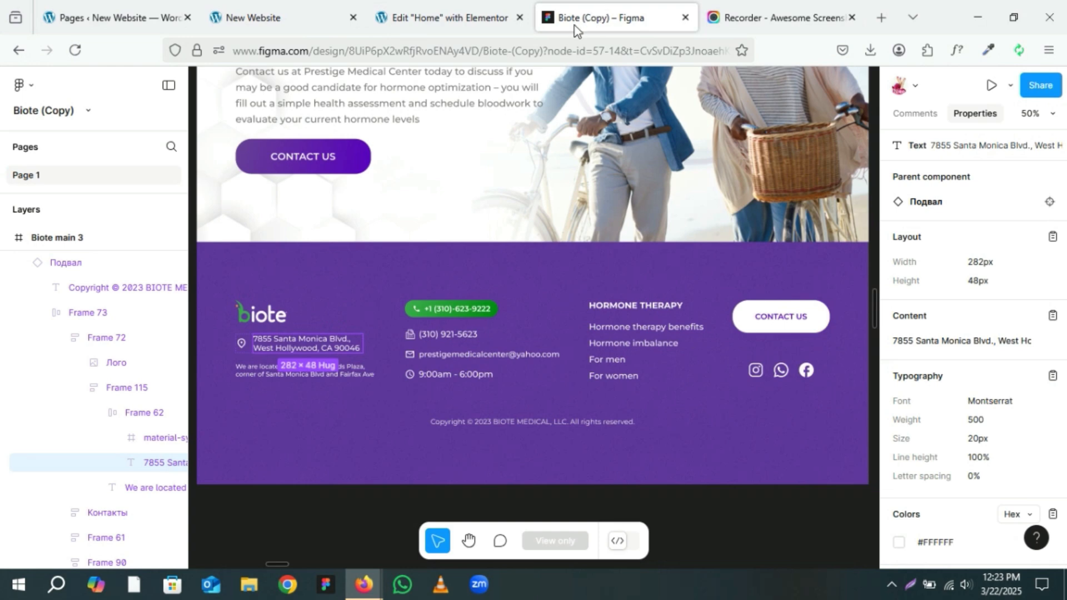
pyautogui.click(241, 344)
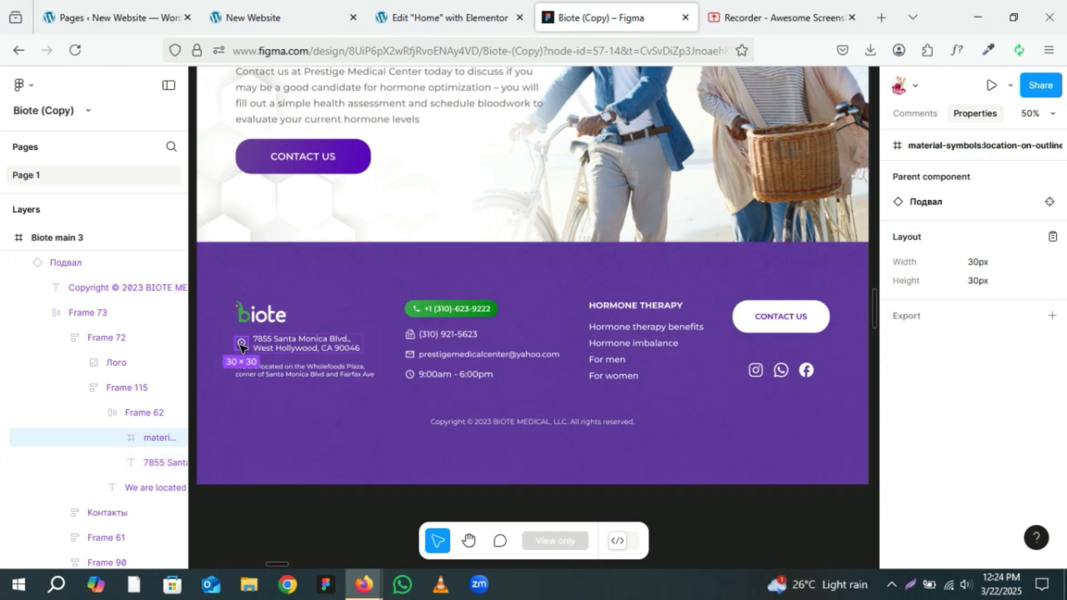
pyautogui.click(1052, 318)
pyautogui.scroll(-2, 984, 348)
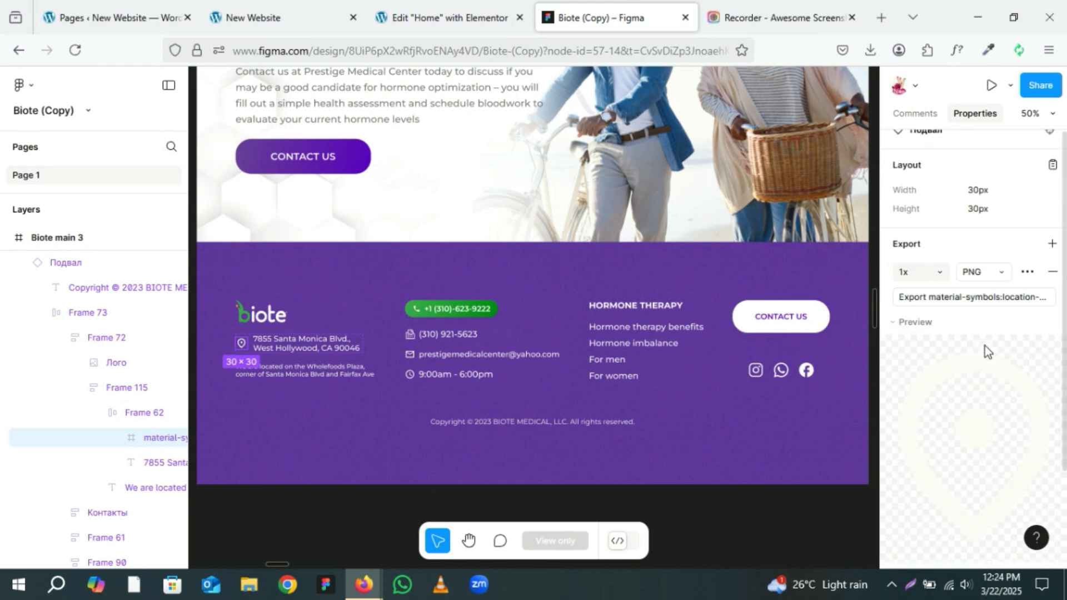
pyautogui.scroll(-1, 999, 382)
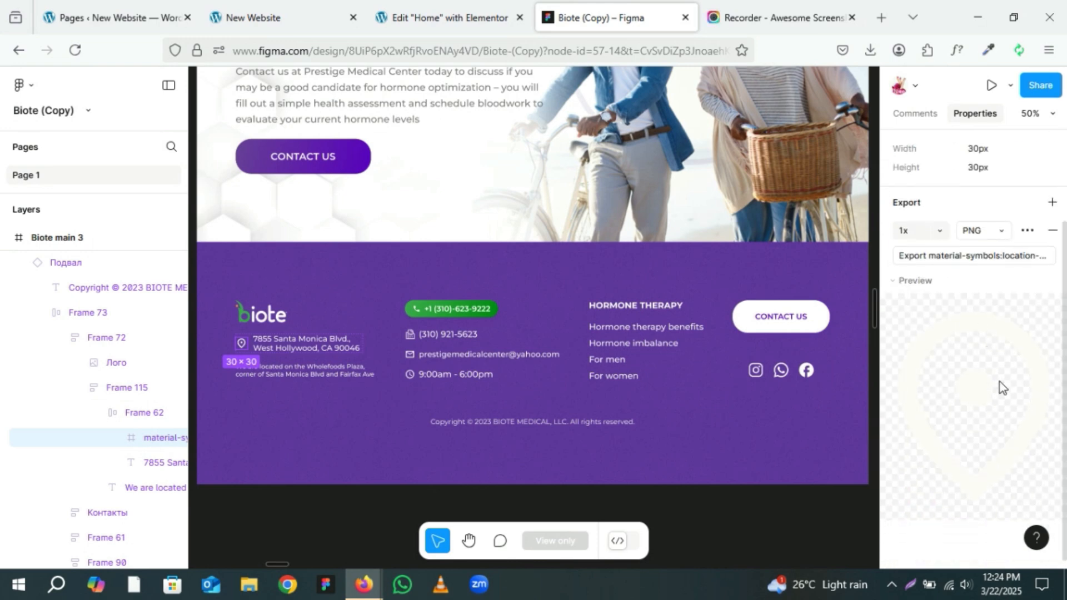
pyautogui.click(980, 230)
pyautogui.click(981, 269)
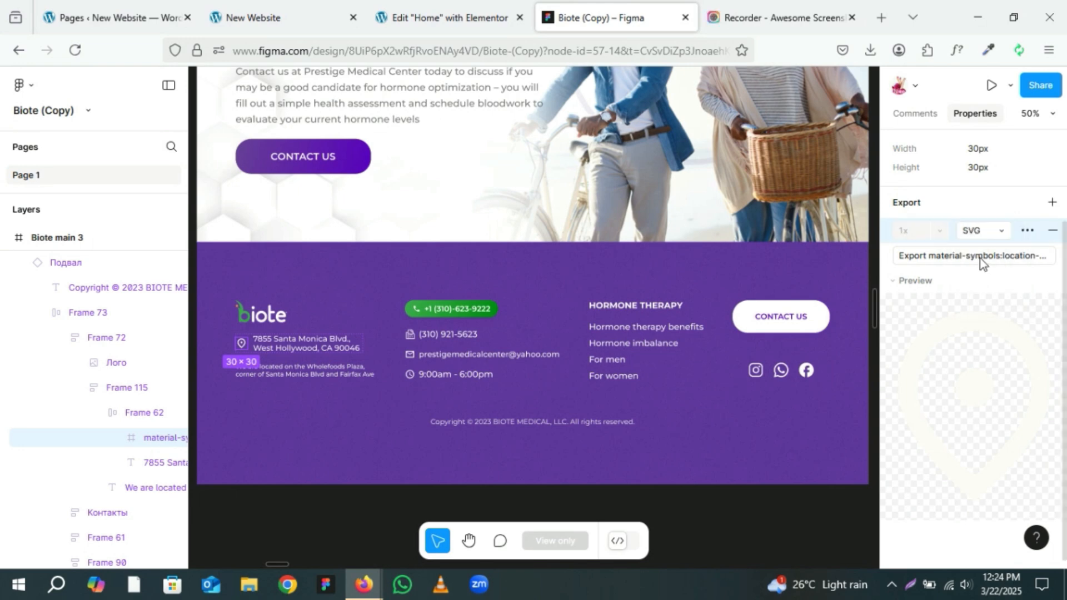
pyautogui.click(980, 259)
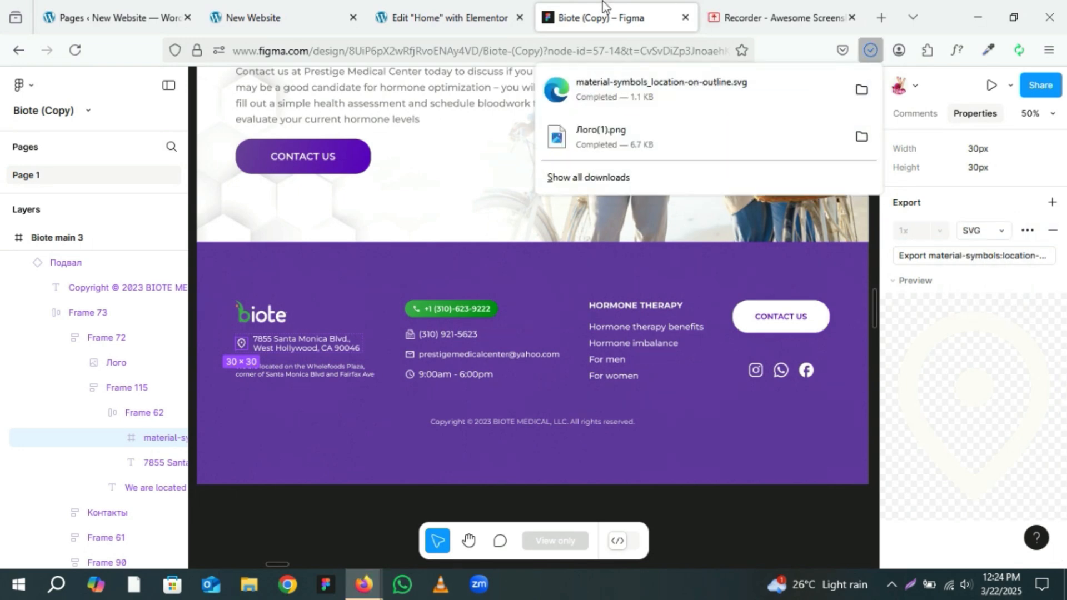
# Step: Upload the exported location SVG from downloads as the address item's icon, enabling unfiltered file uploads
pyautogui.click(444, 3)
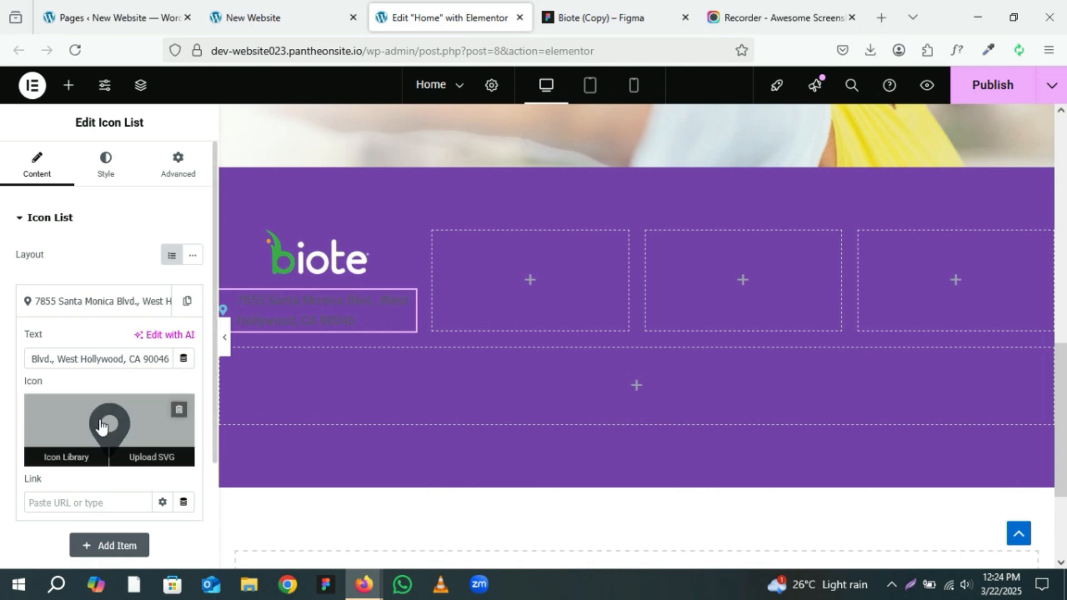
pyautogui.click(152, 457)
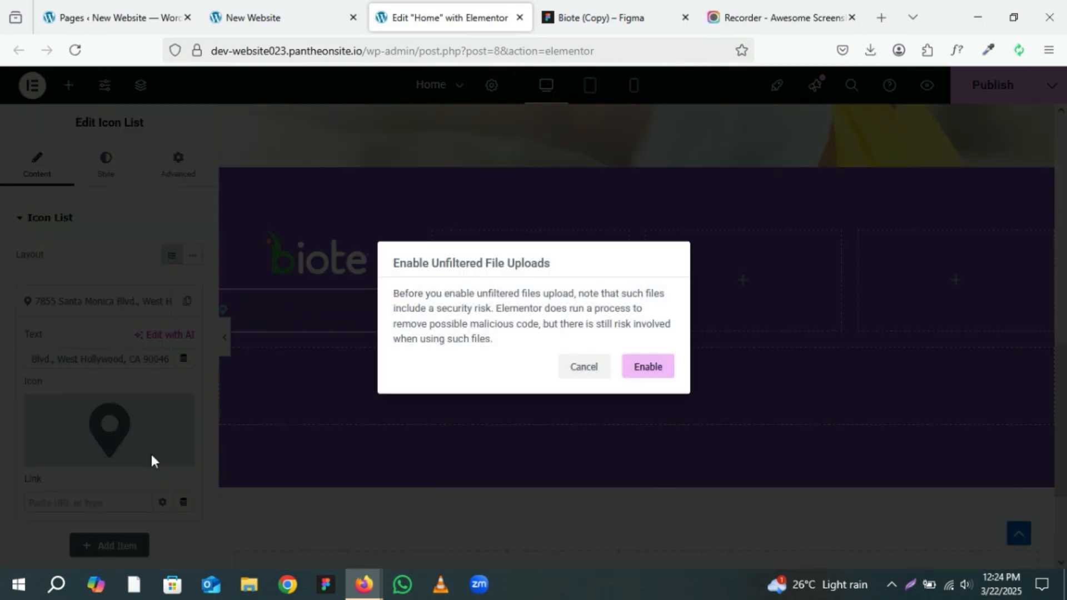
pyautogui.click(648, 364)
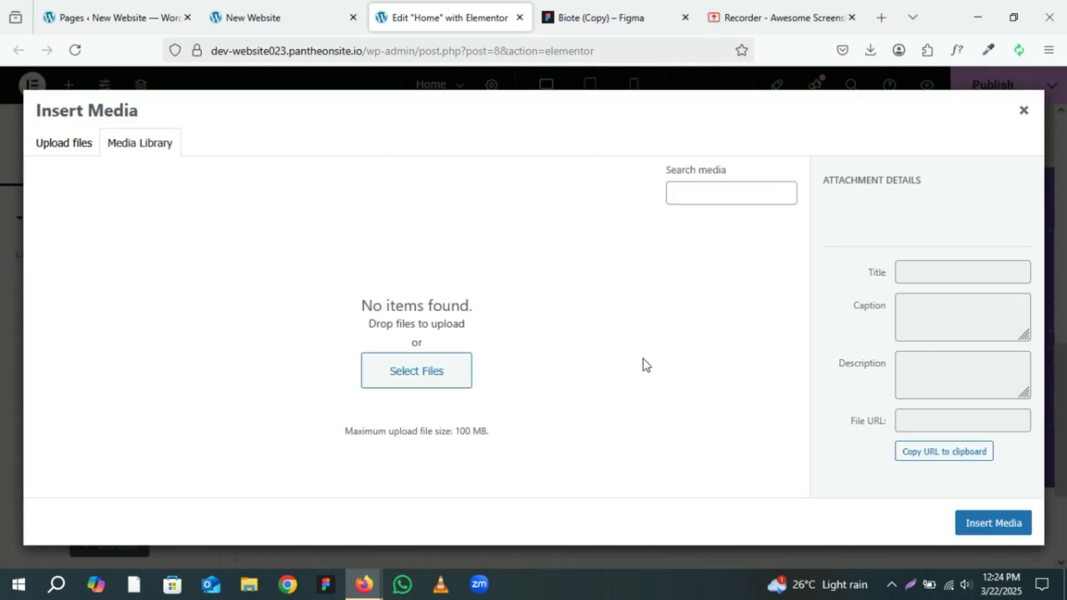
pyautogui.click(870, 50)
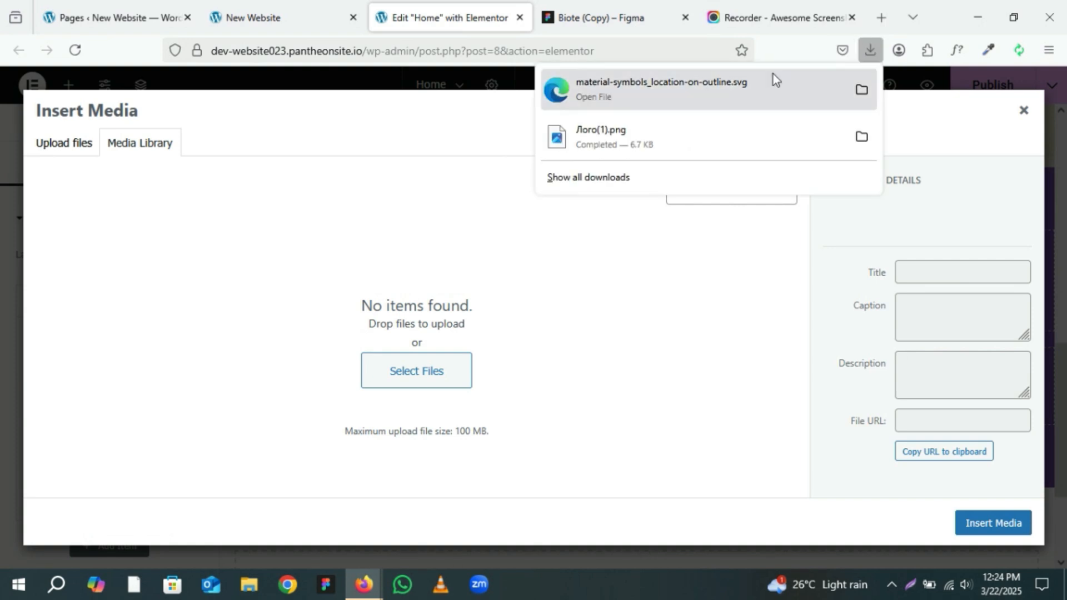
pyautogui.moveTo(770, 77); pyautogui.dragTo(471, 289)
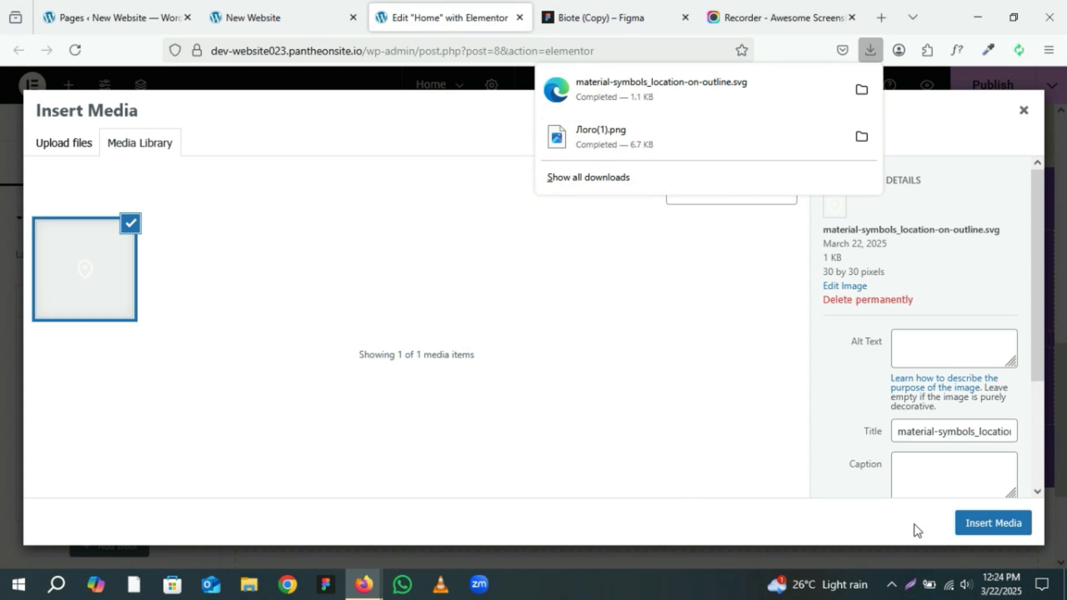
pyautogui.click(993, 530)
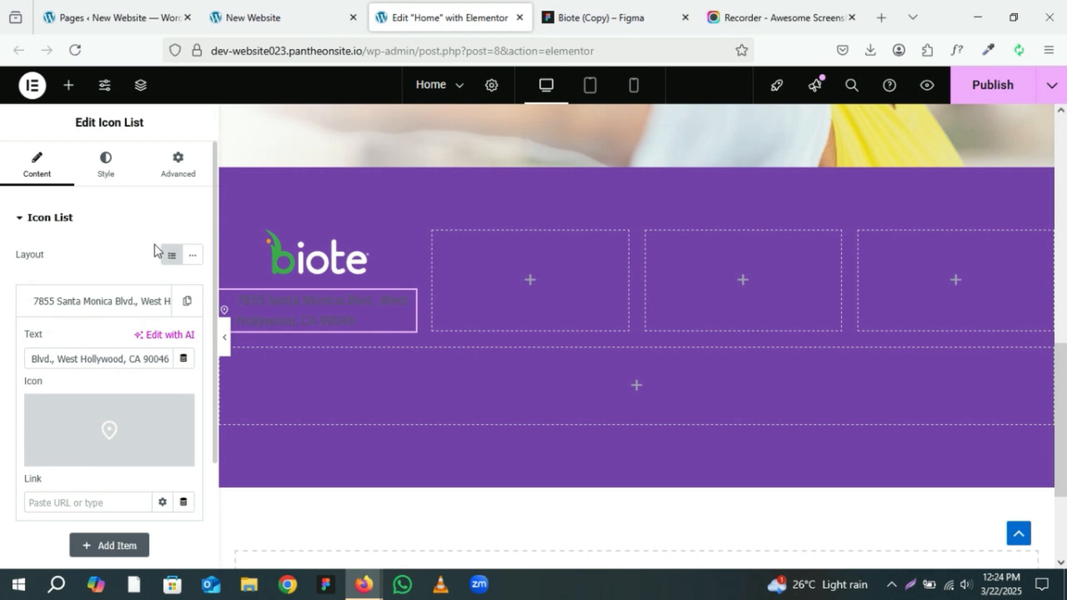
# Step: Set the address item's link to #
pyautogui.scroll(-3, 145, 230)
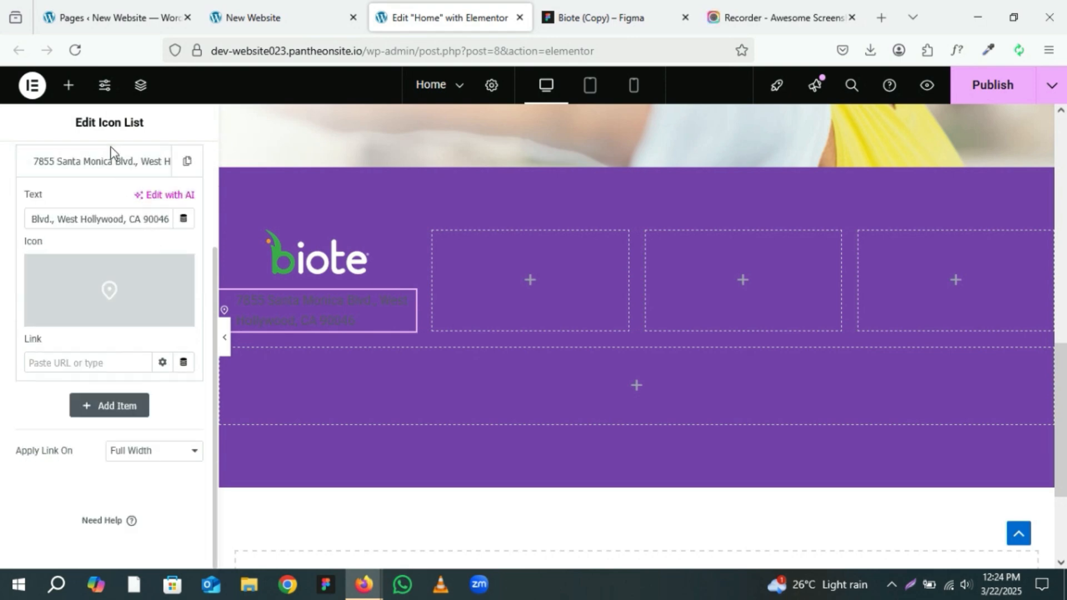
pyautogui.scroll(3, 126, 191)
pyautogui.scroll(-3, 95, 417)
pyautogui.click(69, 363)
pyautogui.write('#')
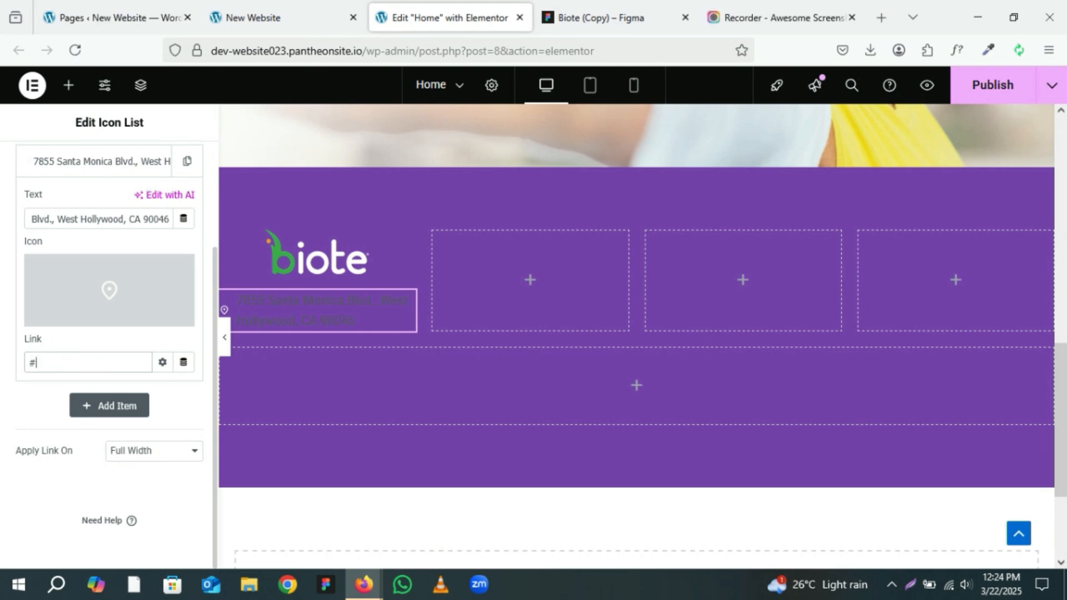
# Step: Inspect the address text's typography and colour in the Figma footer design
pyautogui.scroll(3, 114, 344)
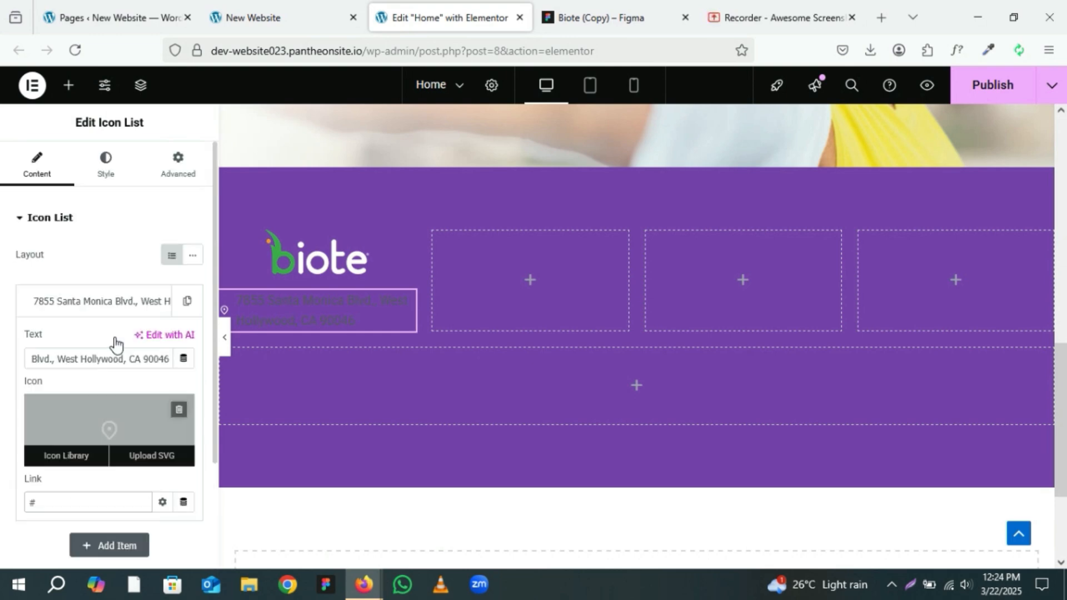
pyautogui.click(103, 162)
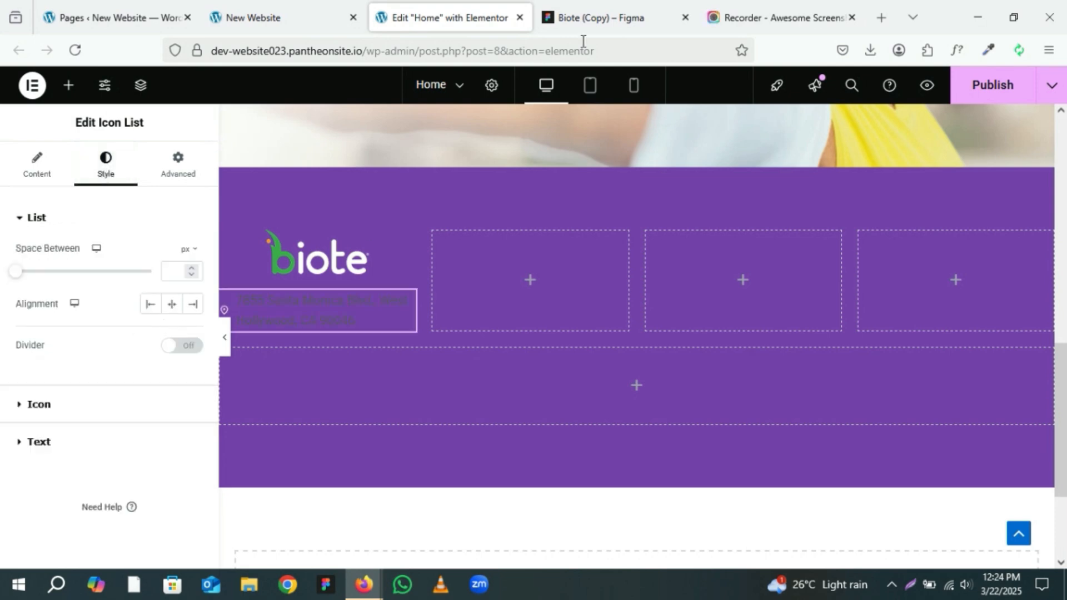
pyautogui.click(635, 17)
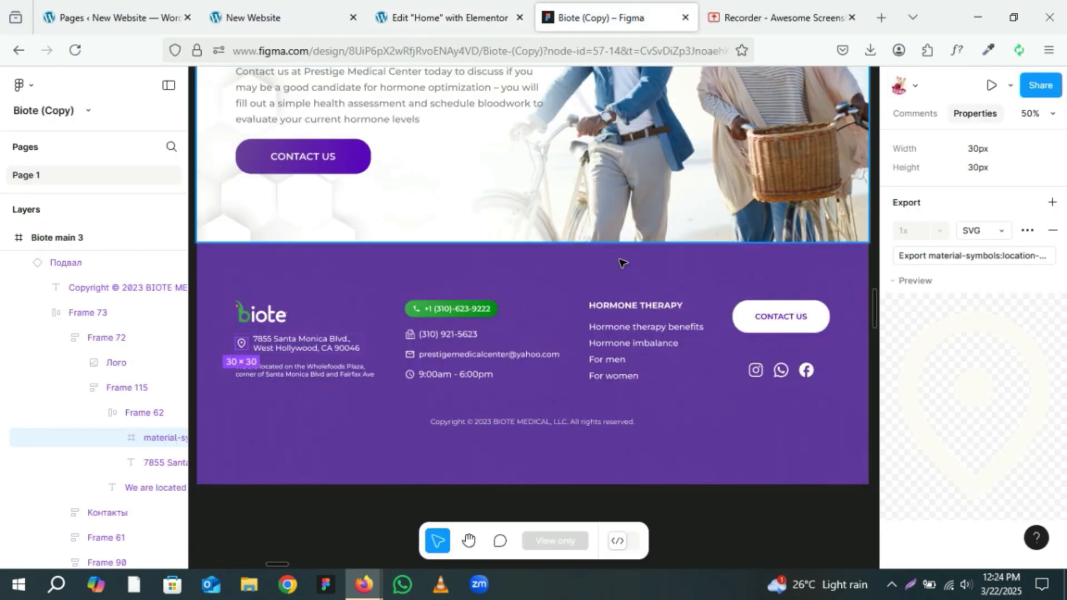
pyautogui.click(287, 348)
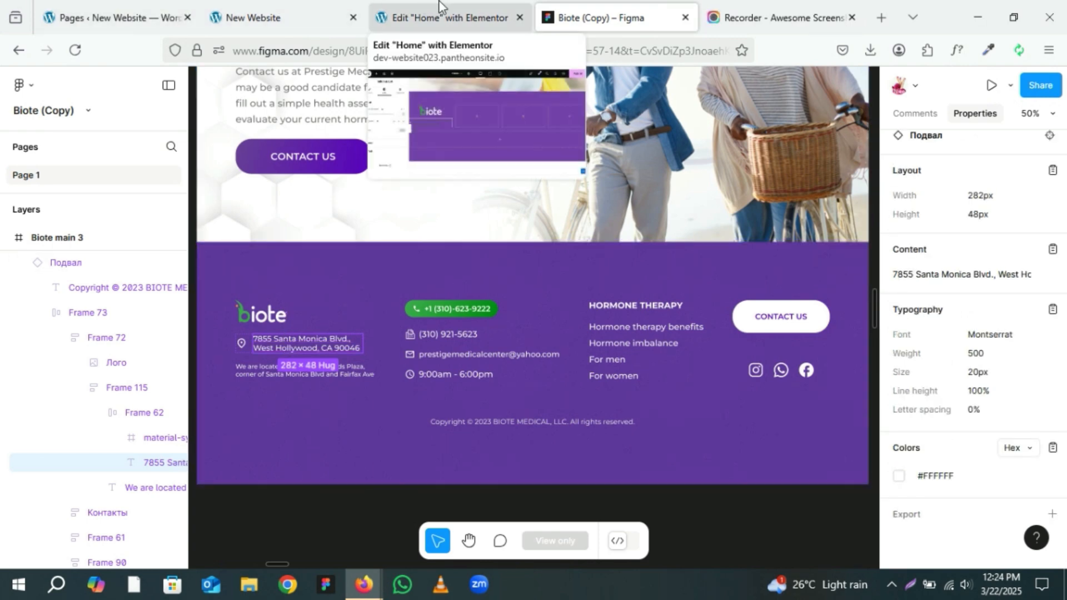
pyautogui.click(441, 17)
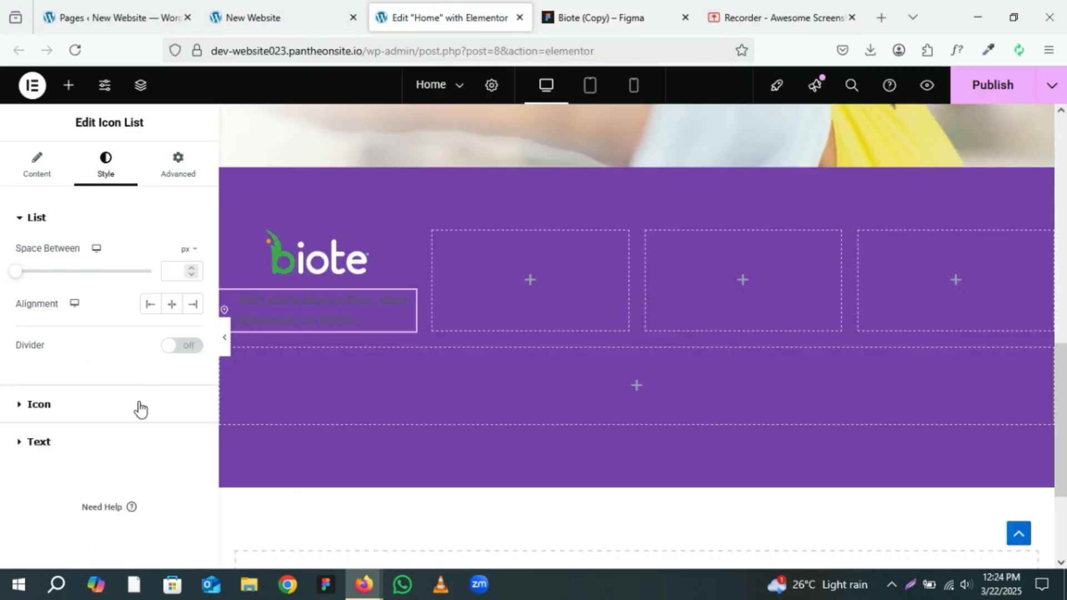
# Step: Set the icon list text colour to white #FFFFFF
pyautogui.click(84, 441)
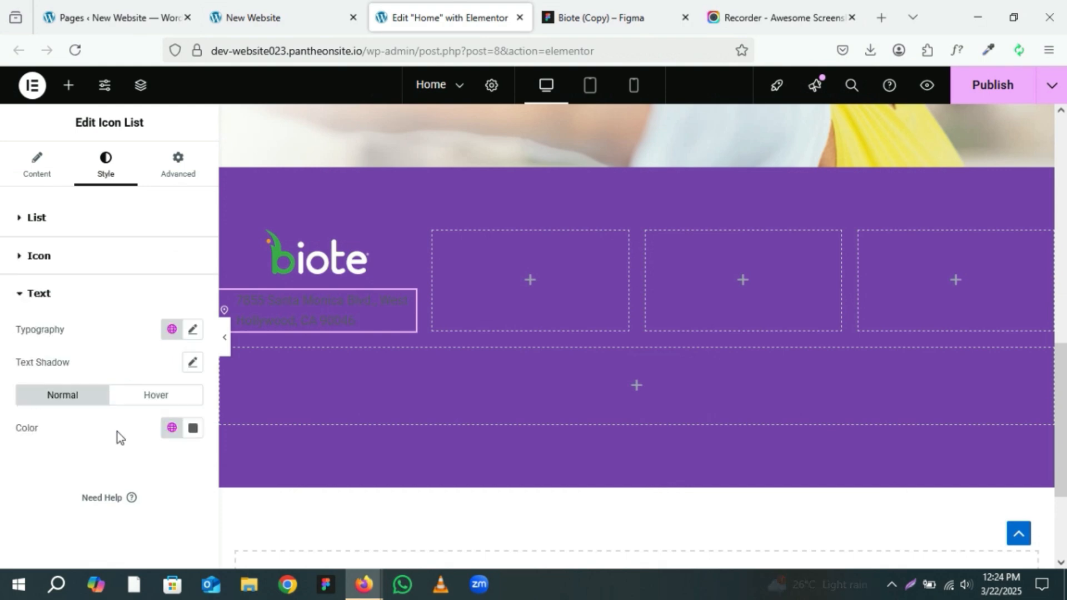
pyautogui.click(193, 428)
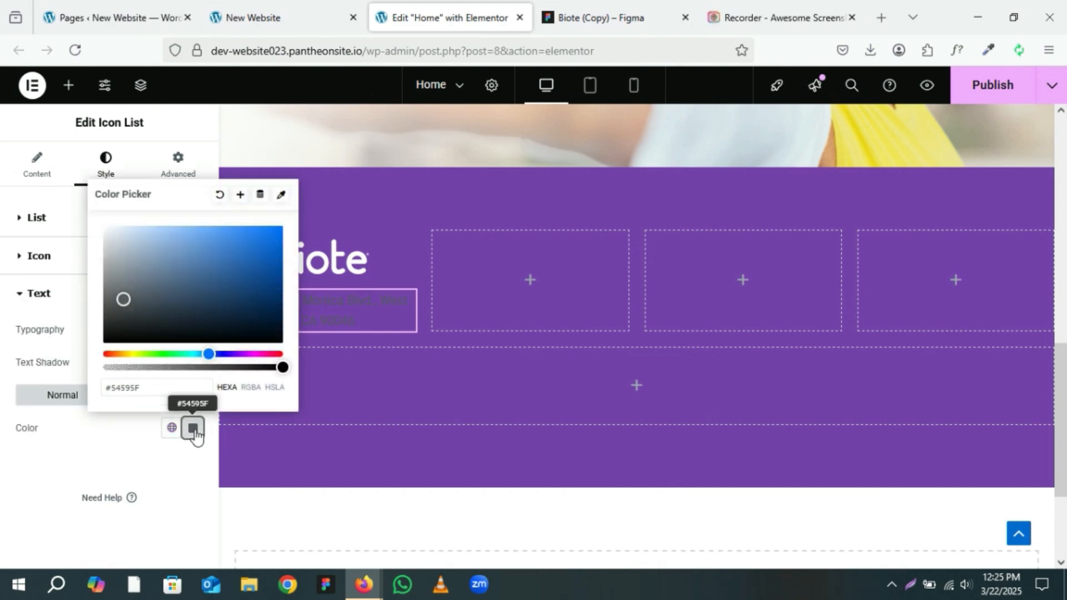
pyautogui.moveTo(52, 212); pyautogui.dragTo(19, 218)
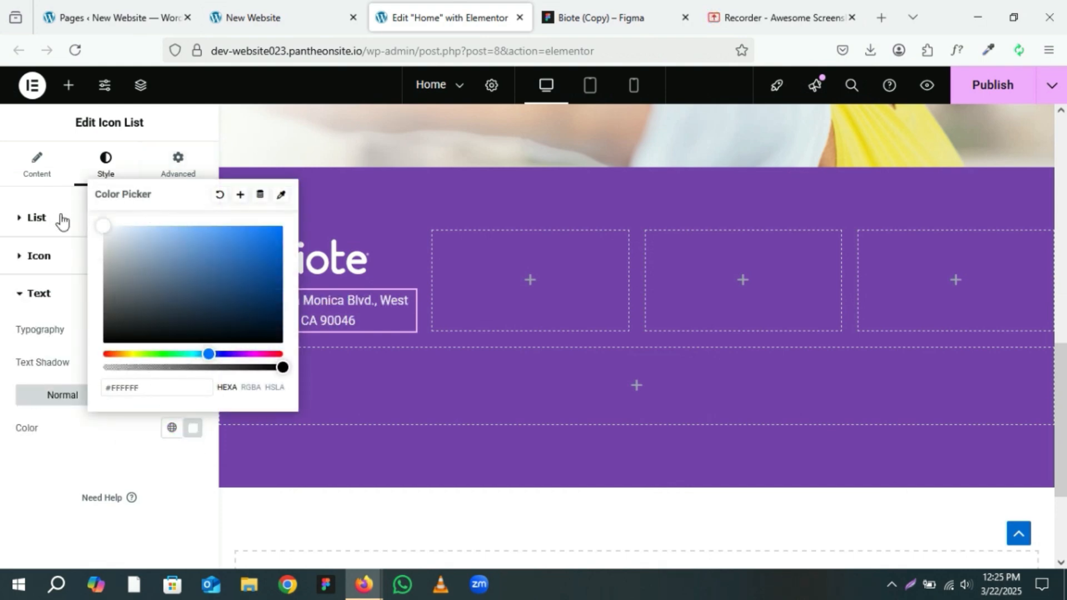
pyautogui.click(157, 448)
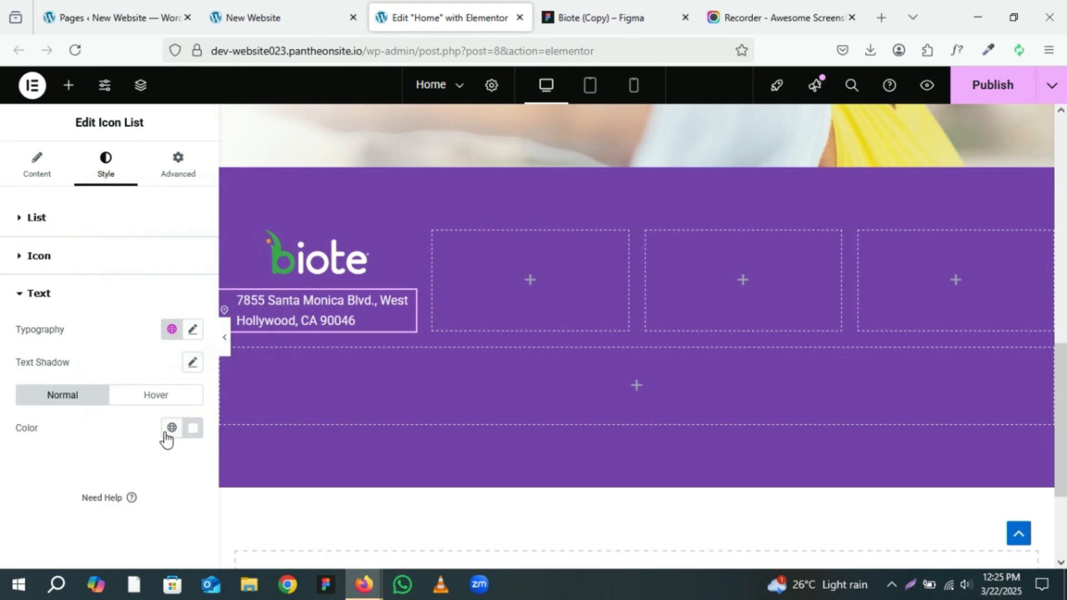
pyautogui.click(171, 429)
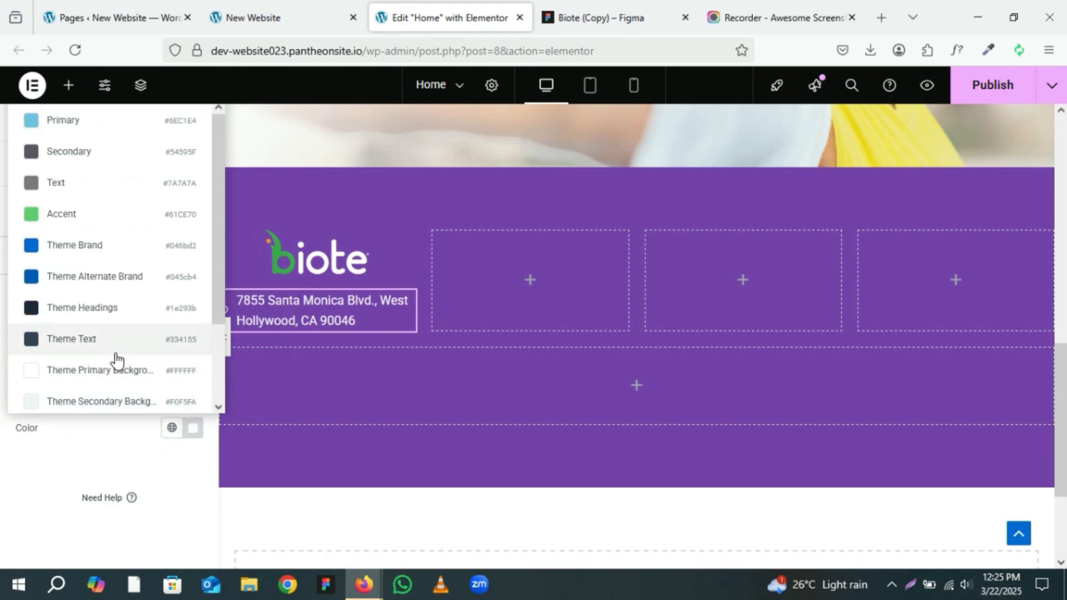
pyautogui.click(106, 470)
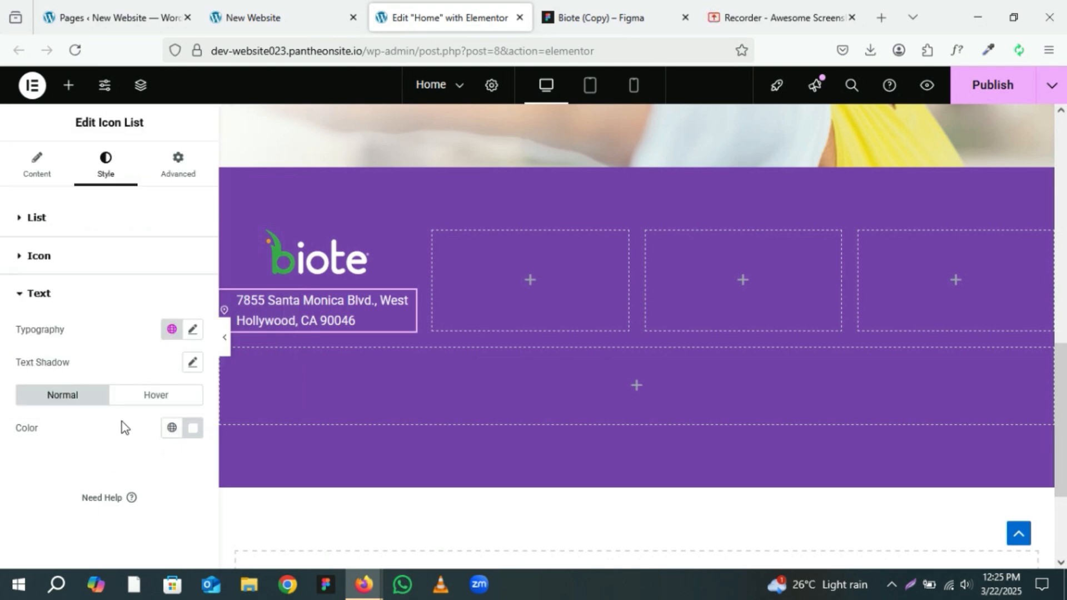
# Step: Set the address text typography to Montserrat, weight 500 (Medium), size 20 px
pyautogui.click(194, 335)
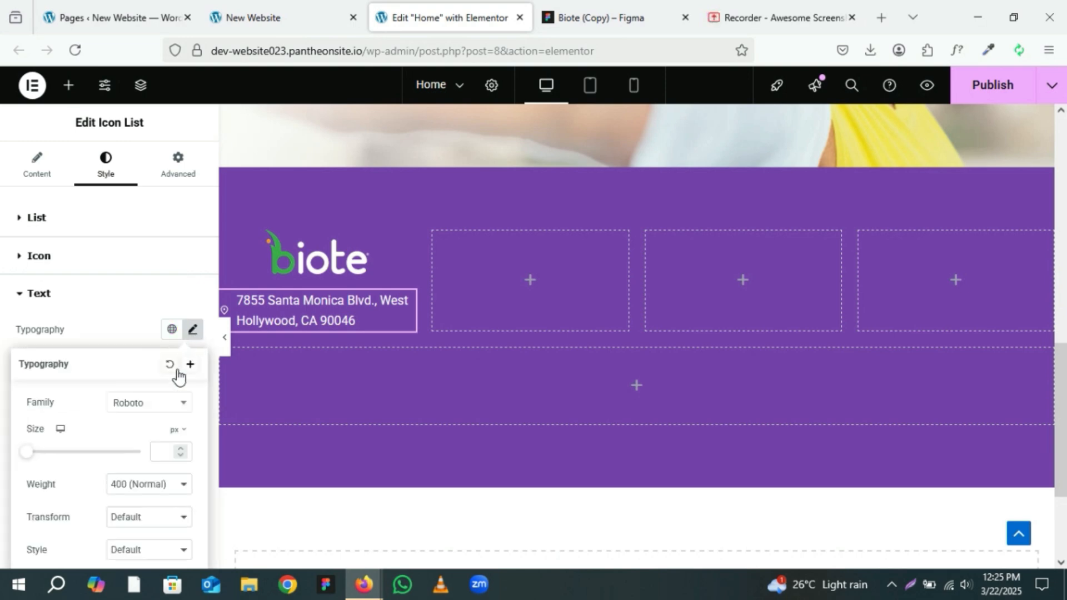
pyautogui.click(169, 411)
pyautogui.write('m')
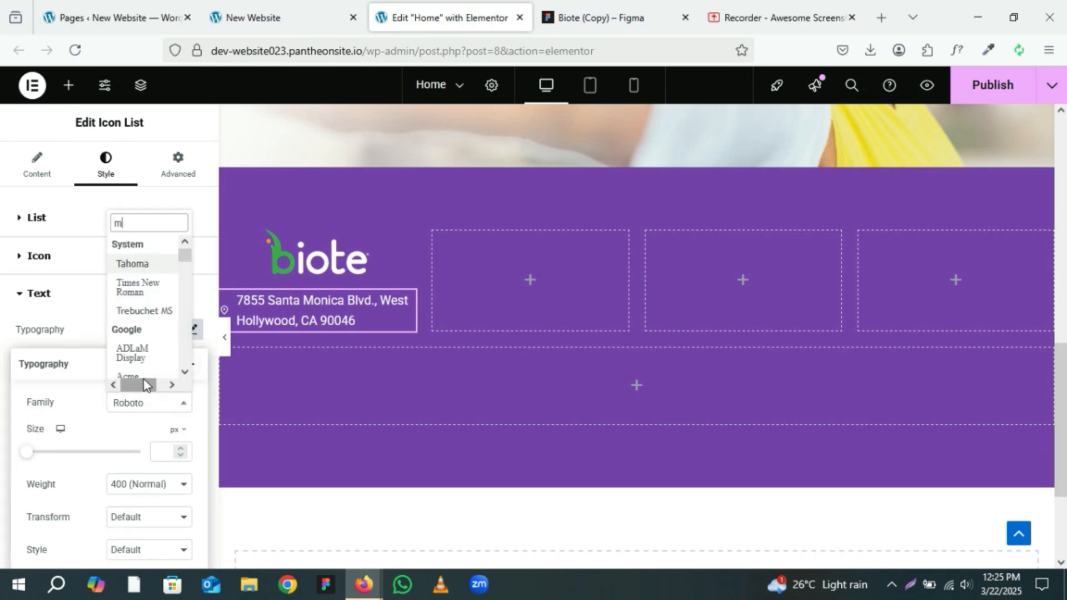
pyautogui.write('ont')
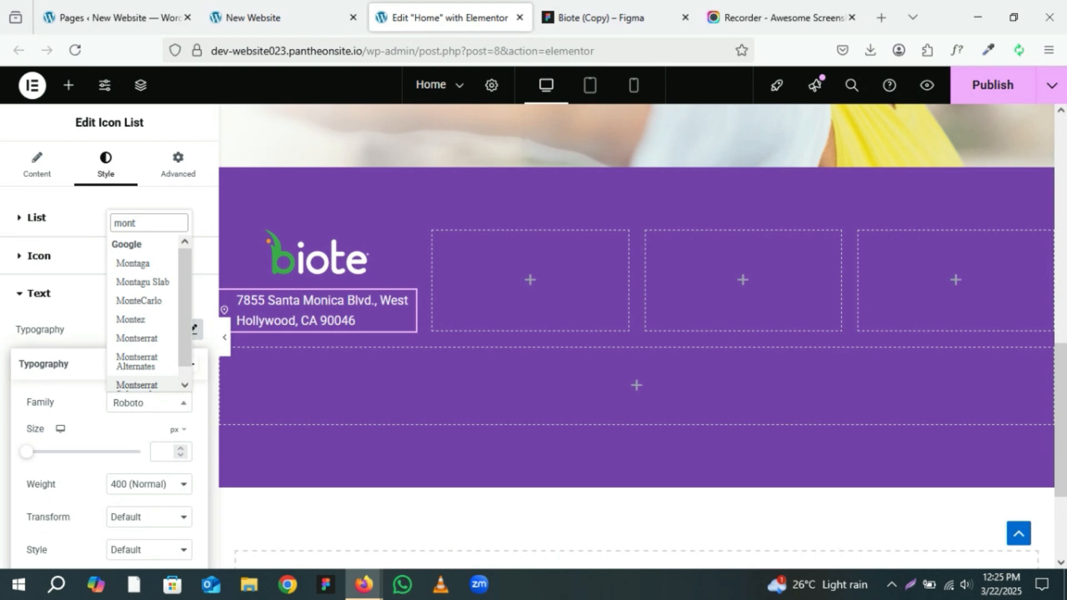
pyautogui.click(141, 339)
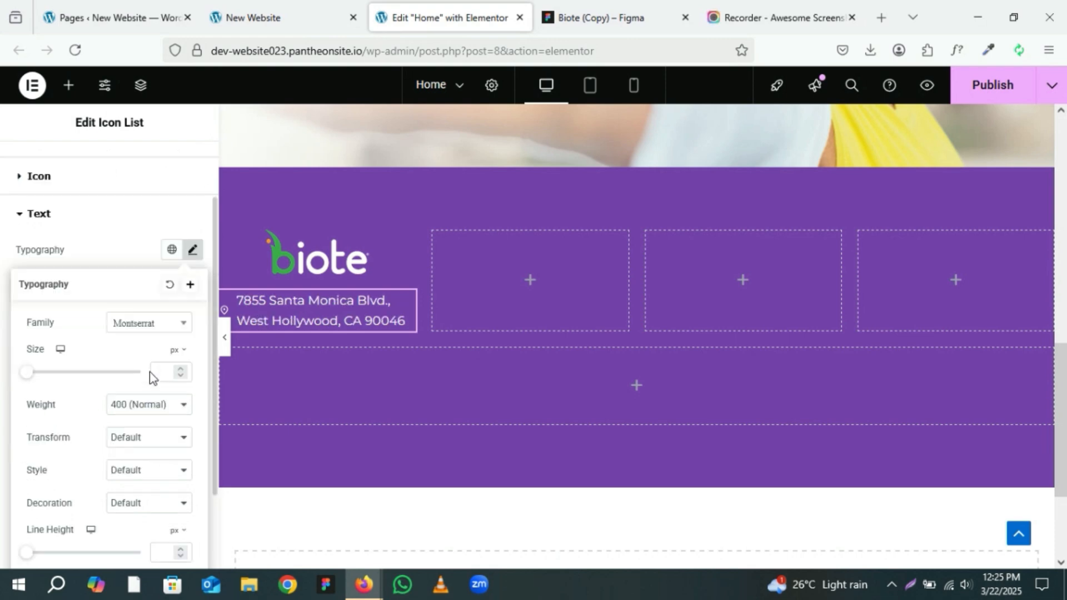
pyautogui.click(144, 403)
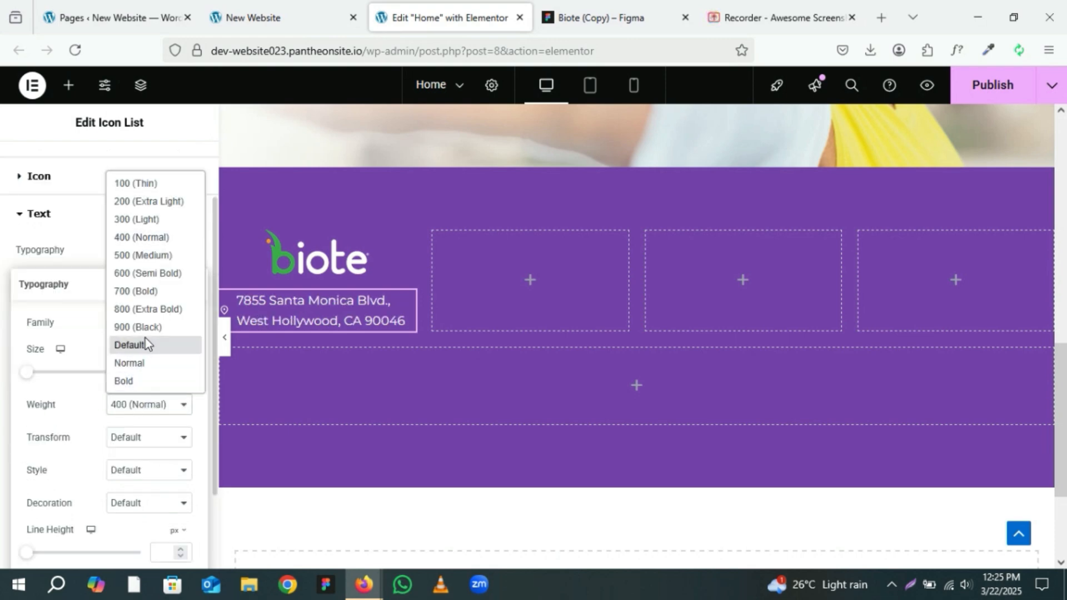
pyautogui.click(147, 256)
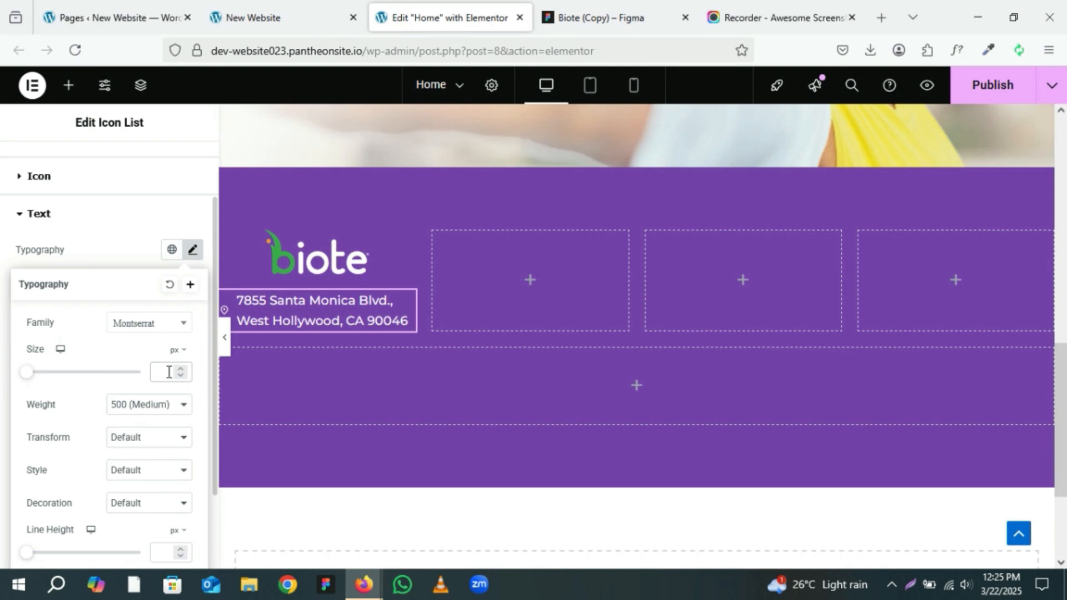
pyautogui.write('20')
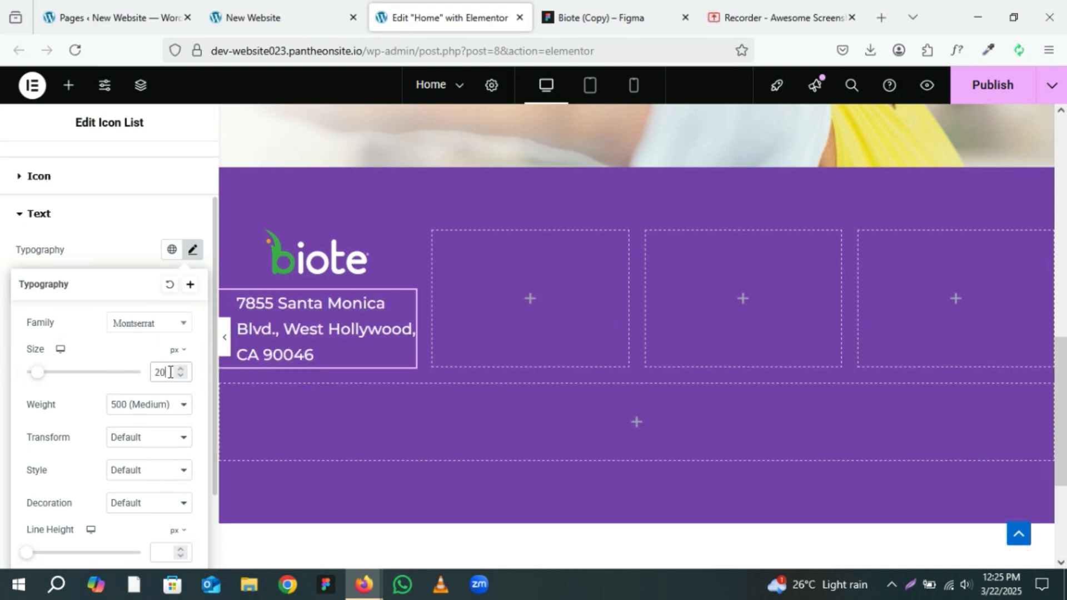
pyautogui.scroll(-2, 148, 436)
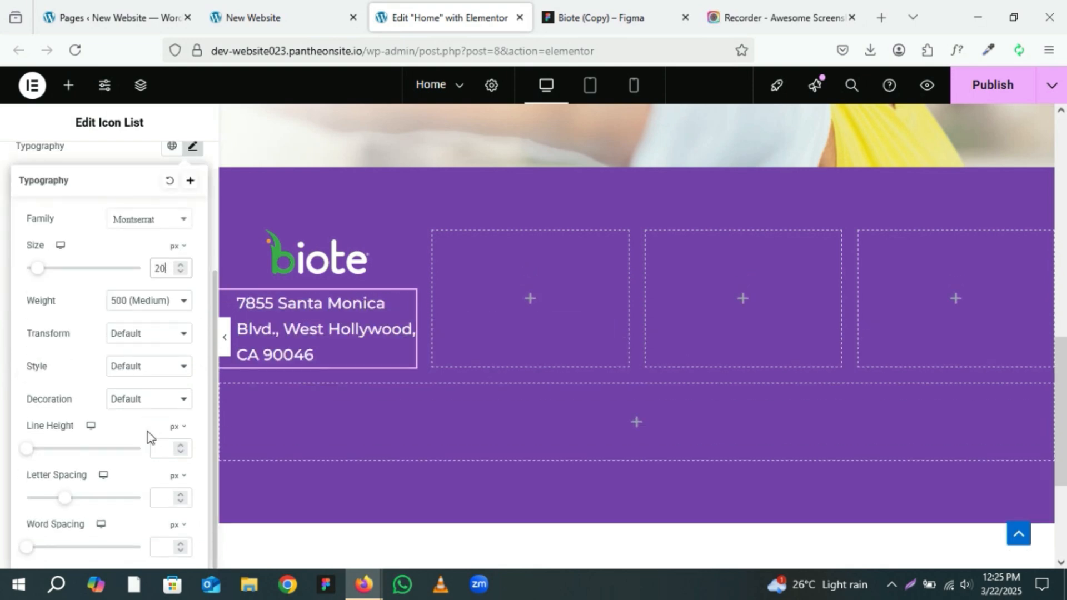
pyautogui.click(181, 445)
pyautogui.click(180, 445)
pyautogui.click(181, 445)
pyautogui.click(180, 445)
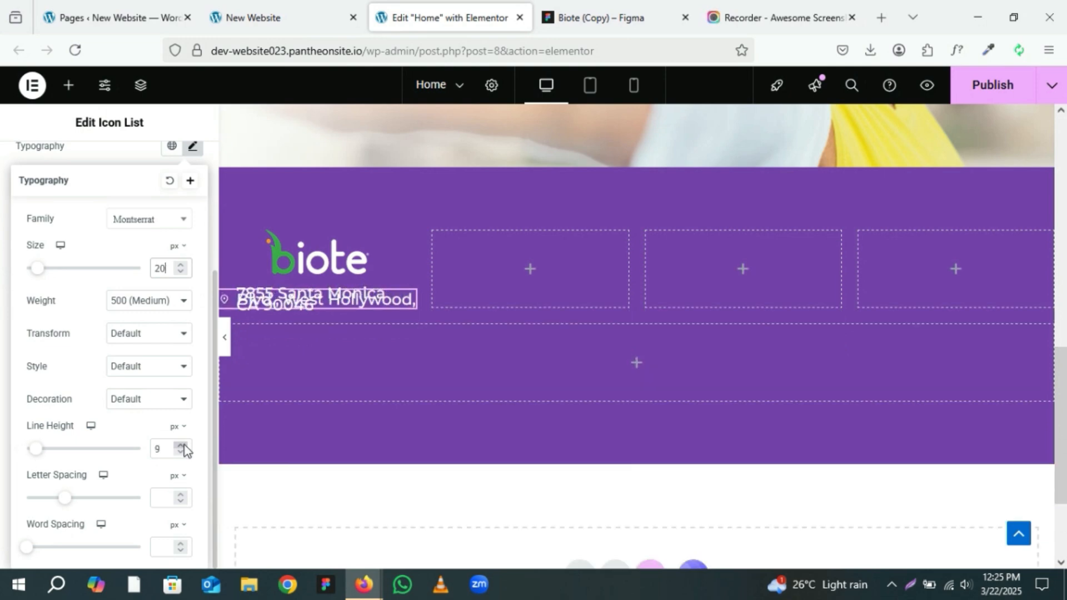
pyautogui.click(181, 446)
pyautogui.click(181, 446)
pyautogui.click(180, 446)
pyautogui.click(180, 446)
pyautogui.click(181, 446)
pyautogui.click(180, 446)
pyautogui.click(180, 446)
pyautogui.click(181, 446)
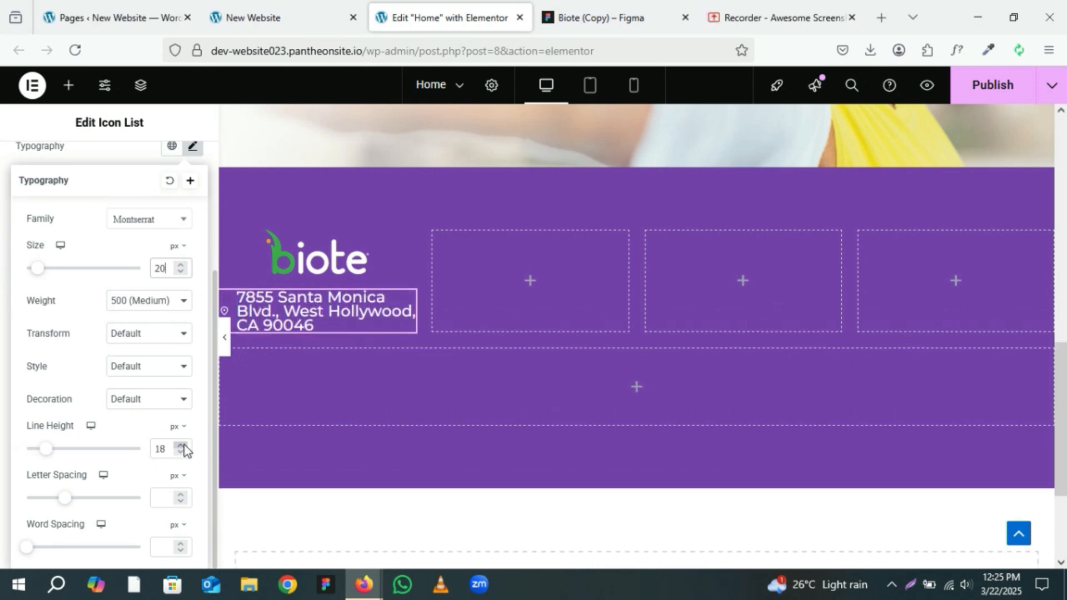
pyautogui.click(181, 446)
pyautogui.click(180, 445)
pyautogui.click(180, 445)
pyautogui.click(180, 446)
pyautogui.click(181, 445)
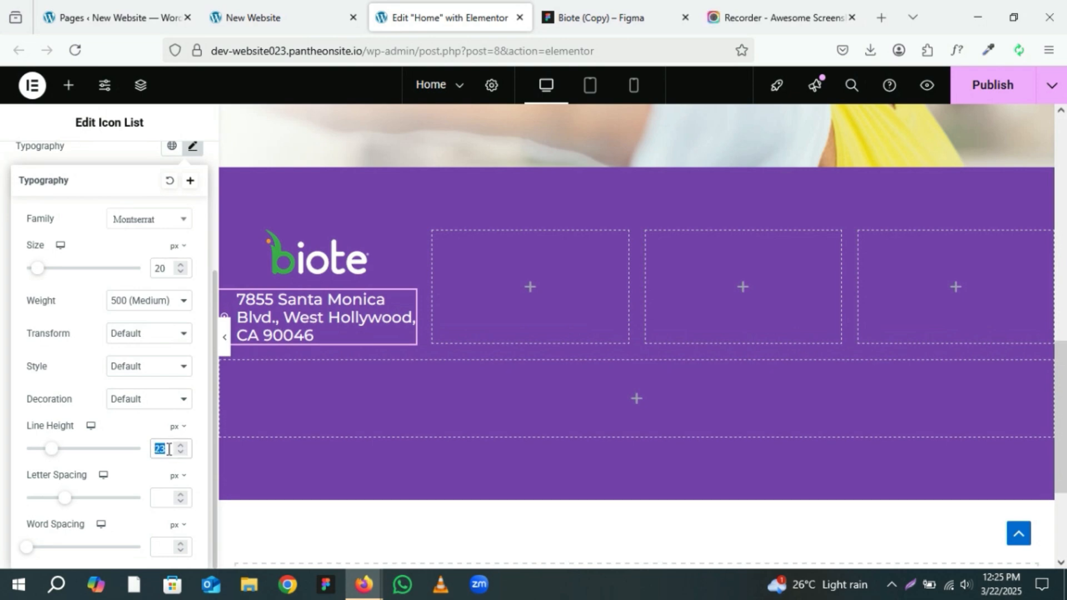
pyautogui.press('BackSpace')
# Step: Set the address text's line height to 1.2 em
pyautogui.click(177, 428)
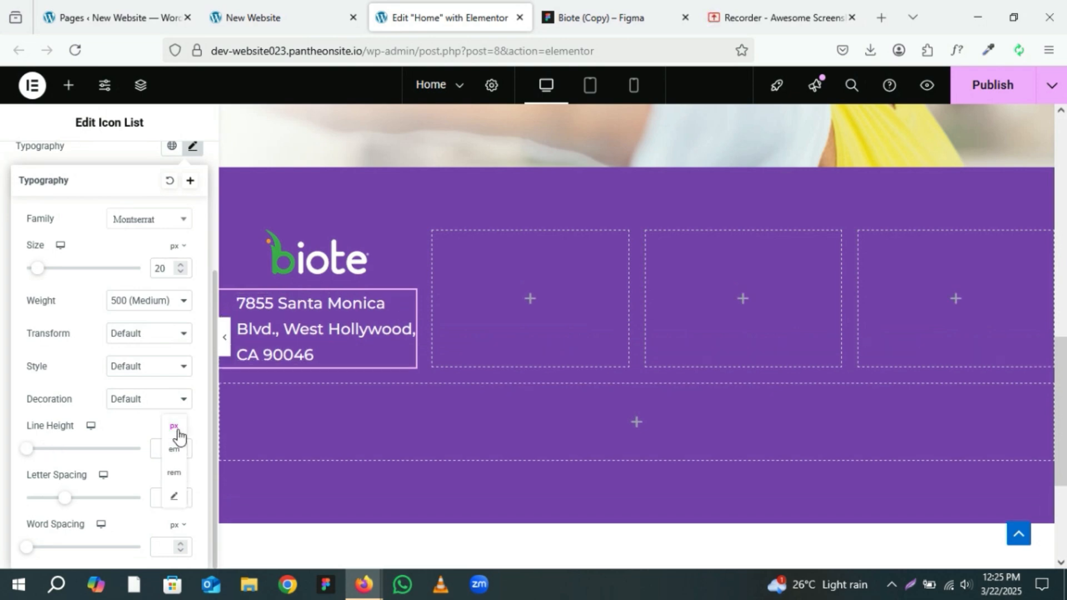
pyautogui.click(174, 449)
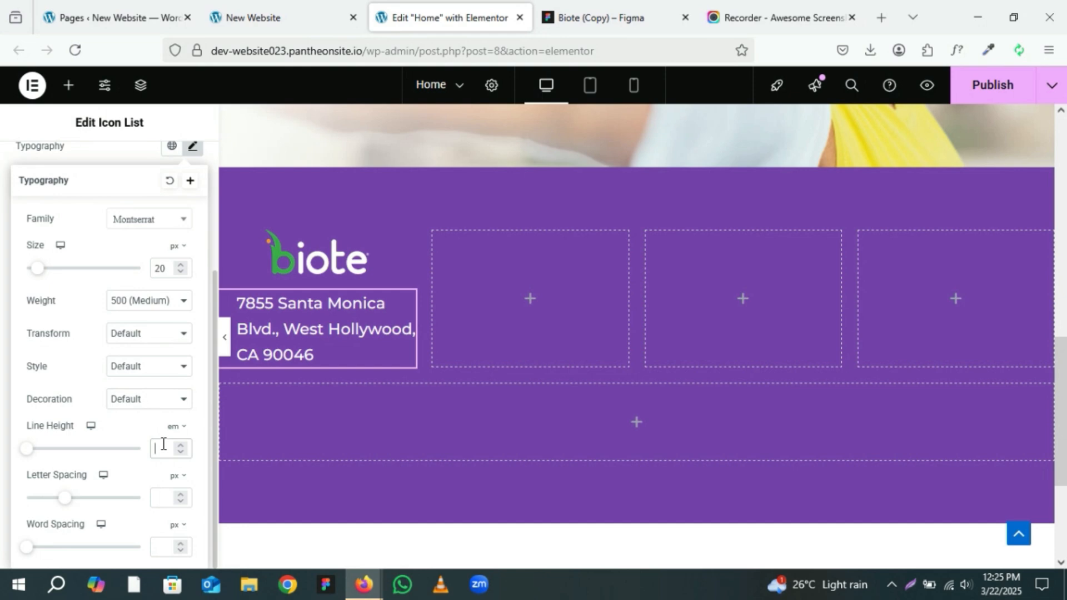
pyautogui.click(180, 445)
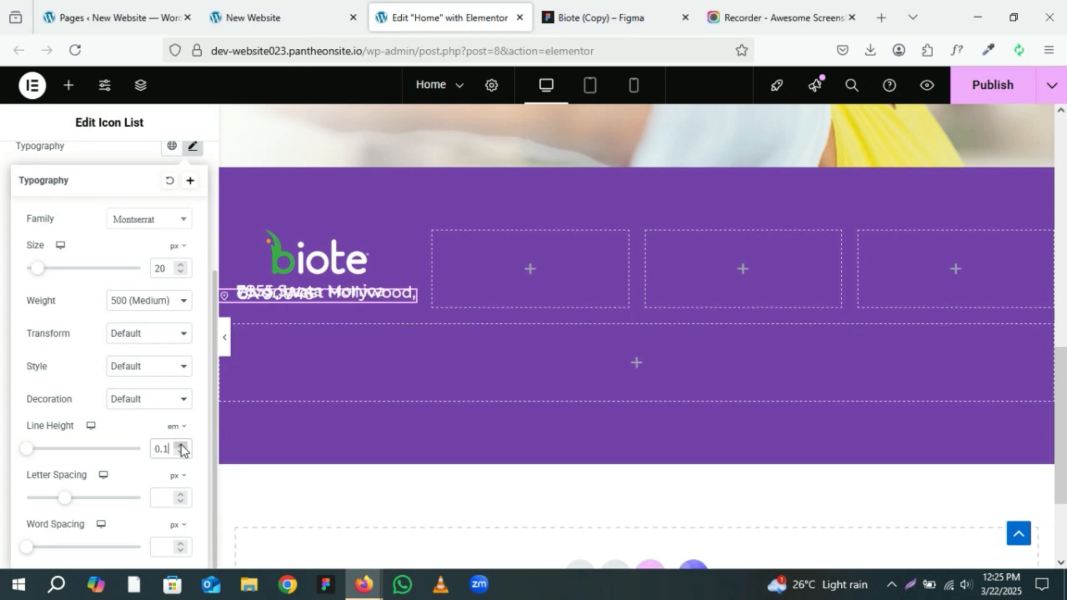
pyautogui.click(181, 445)
pyautogui.click(181, 445)
pyautogui.click(182, 445)
pyautogui.click(181, 445)
pyautogui.click(181, 445)
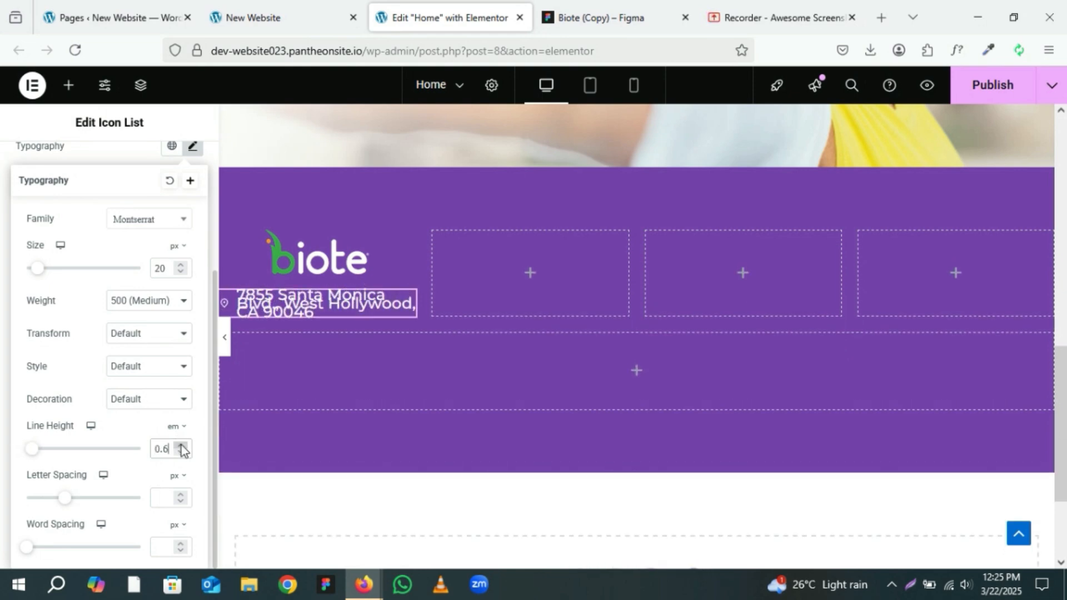
pyautogui.click(181, 445)
pyautogui.click(182, 445)
pyautogui.click(181, 445)
pyautogui.click(181, 445)
pyautogui.click(181, 445)
pyautogui.click(181, 445)
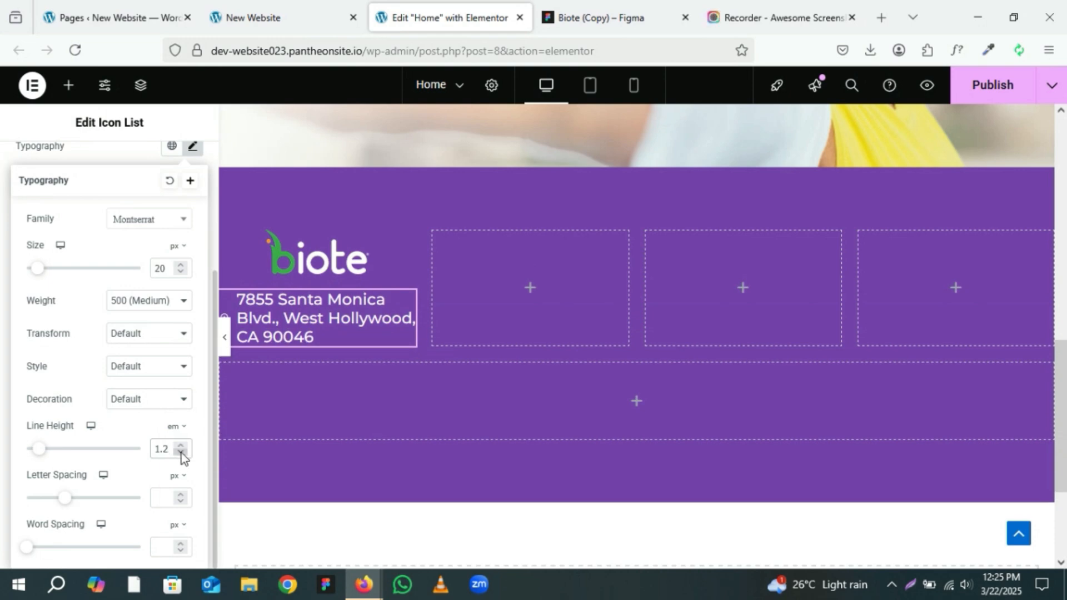
# Step: Check the location icon's size on the Figma footer design
pyautogui.click(181, 452)
pyautogui.scroll(2, 181, 449)
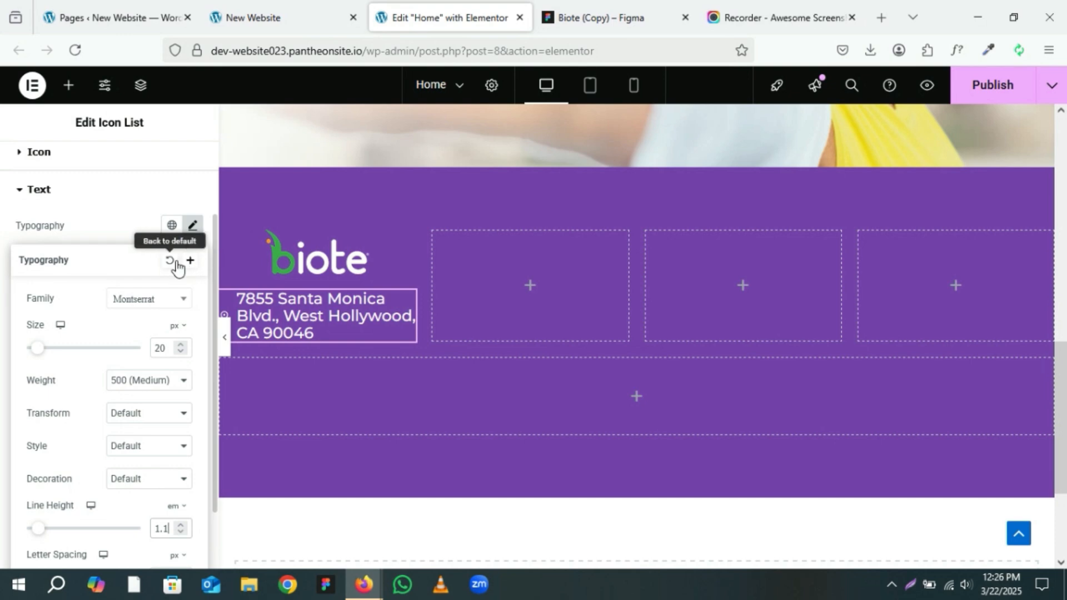
pyautogui.click(131, 238)
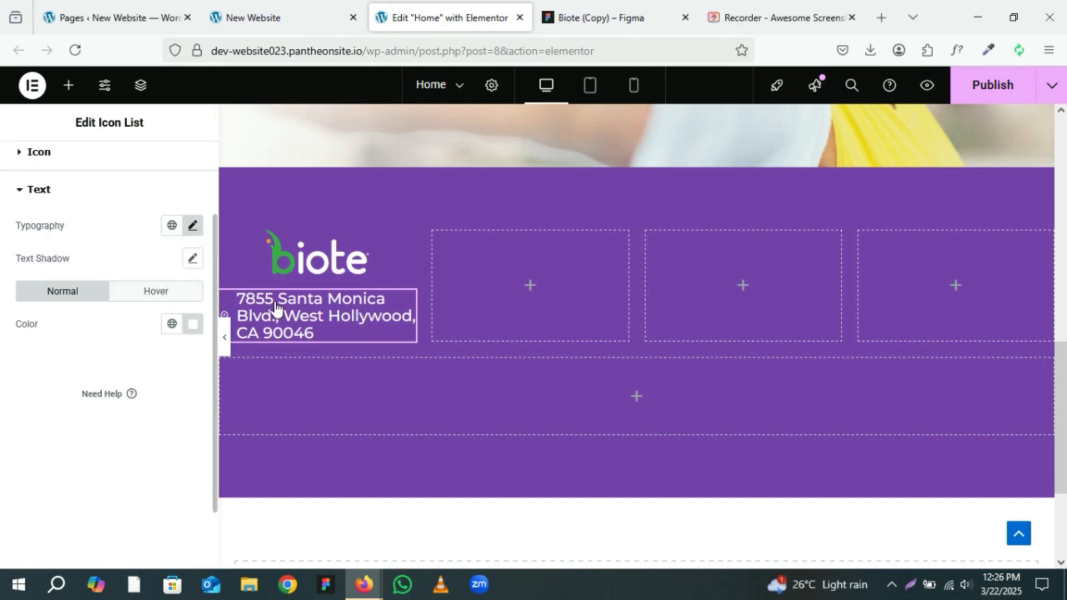
pyautogui.click(37, 157)
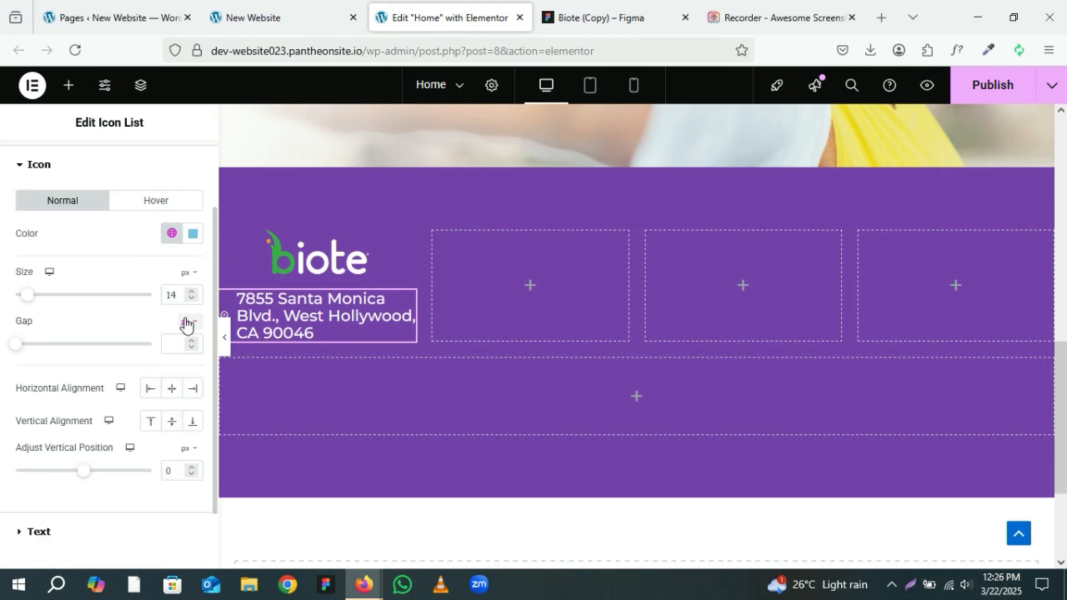
pyautogui.click(588, 7)
pyautogui.click(240, 346)
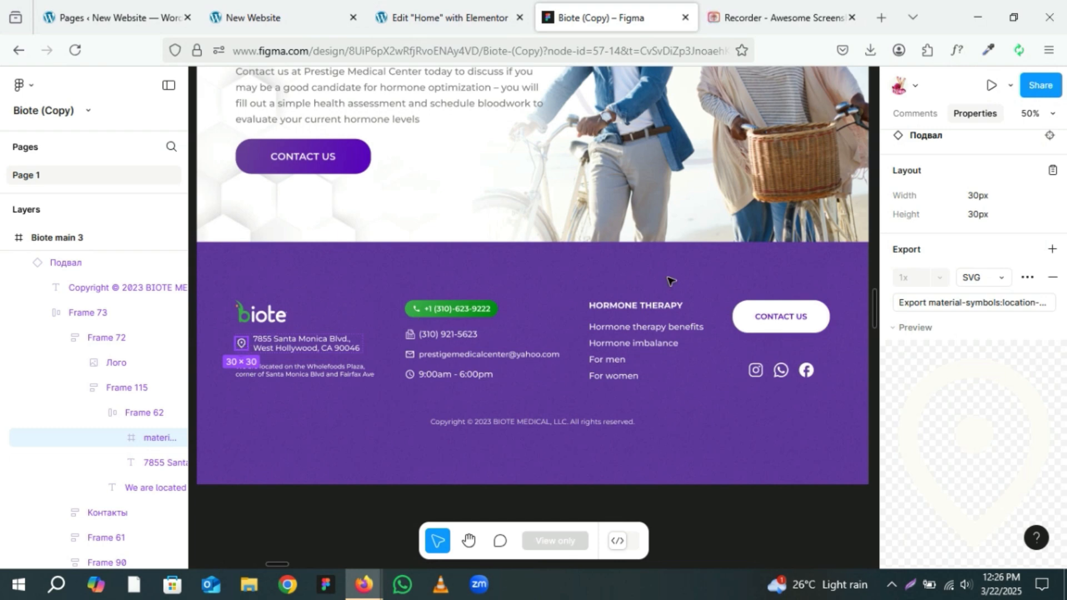
pyautogui.click(392, 9)
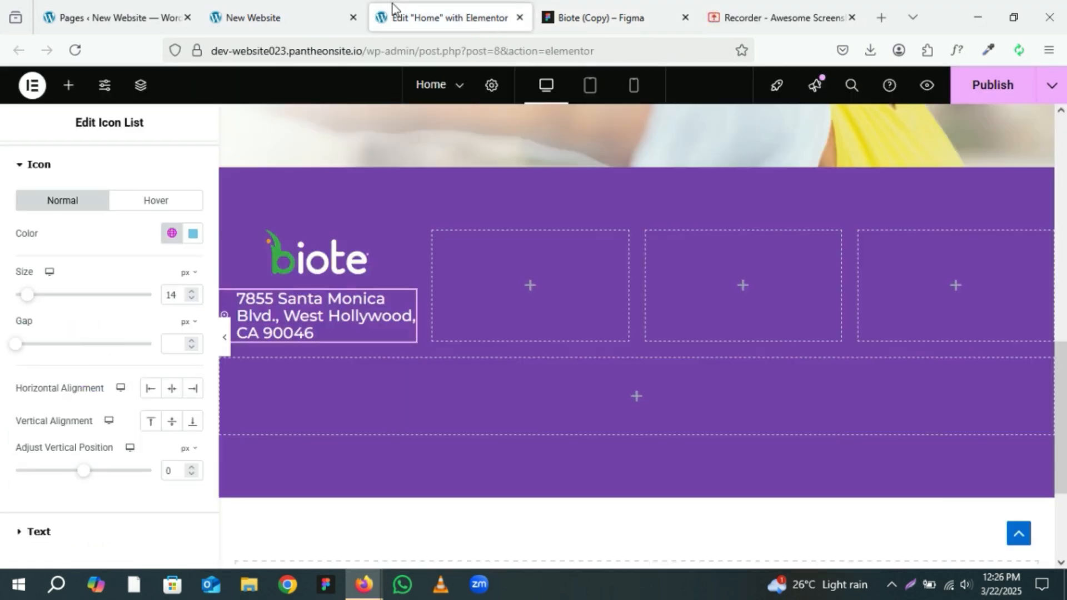
# Step: Set the address list icon size to 30 px
pyautogui.click(192, 292)
pyautogui.click(192, 291)
pyautogui.click(192, 291)
pyautogui.click(192, 291)
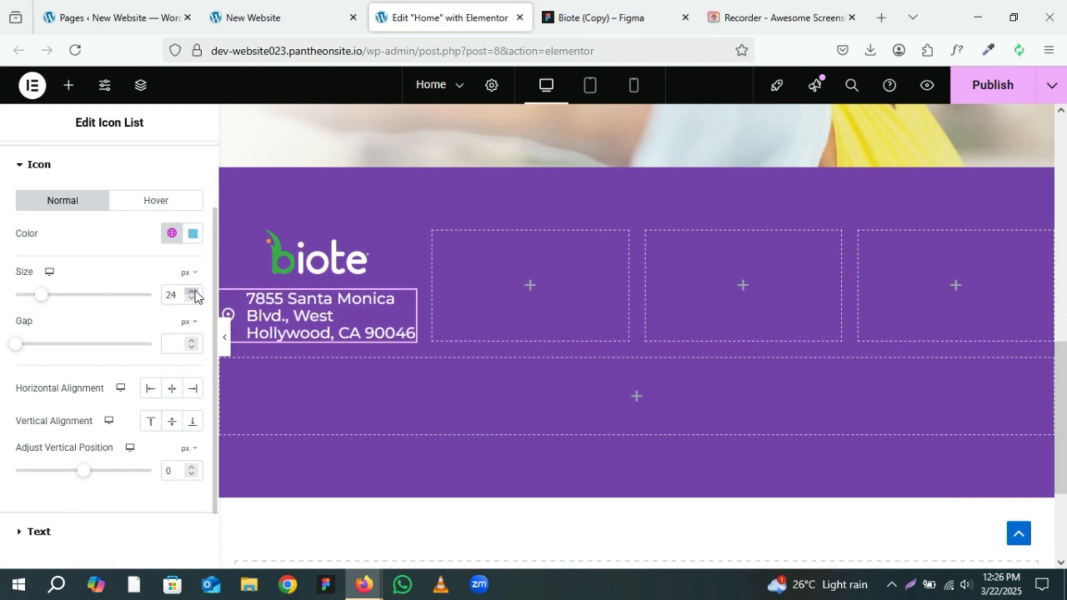
pyautogui.click(193, 291)
pyautogui.click(193, 291)
pyautogui.click(193, 292)
pyautogui.click(193, 291)
pyautogui.click(194, 291)
pyautogui.click(193, 291)
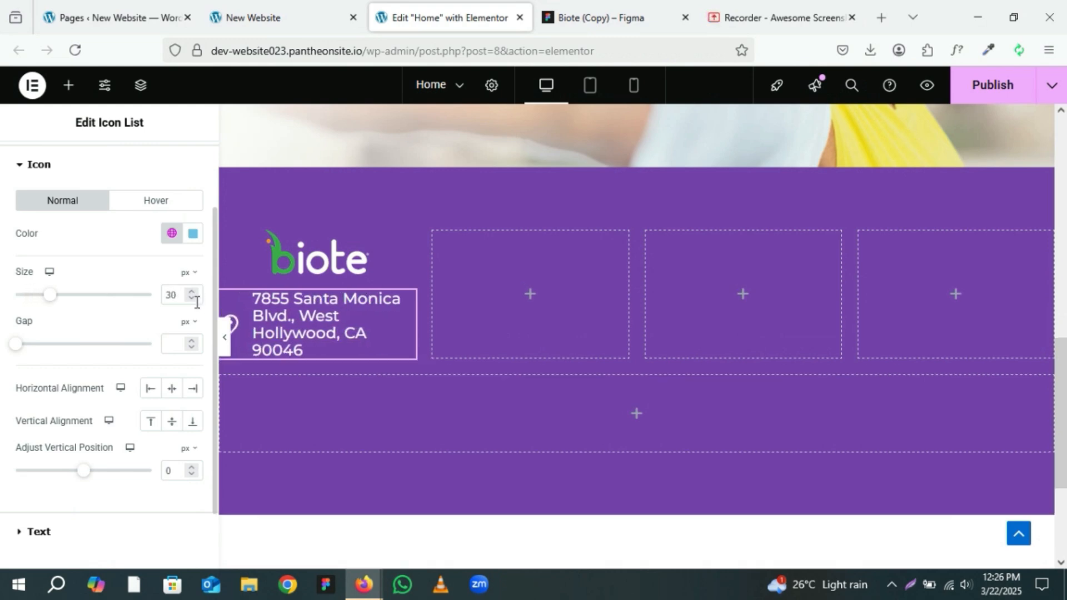
# Step: Preview the footer column with the editor panel hidden
pyautogui.scroll(-3, 246, 334)
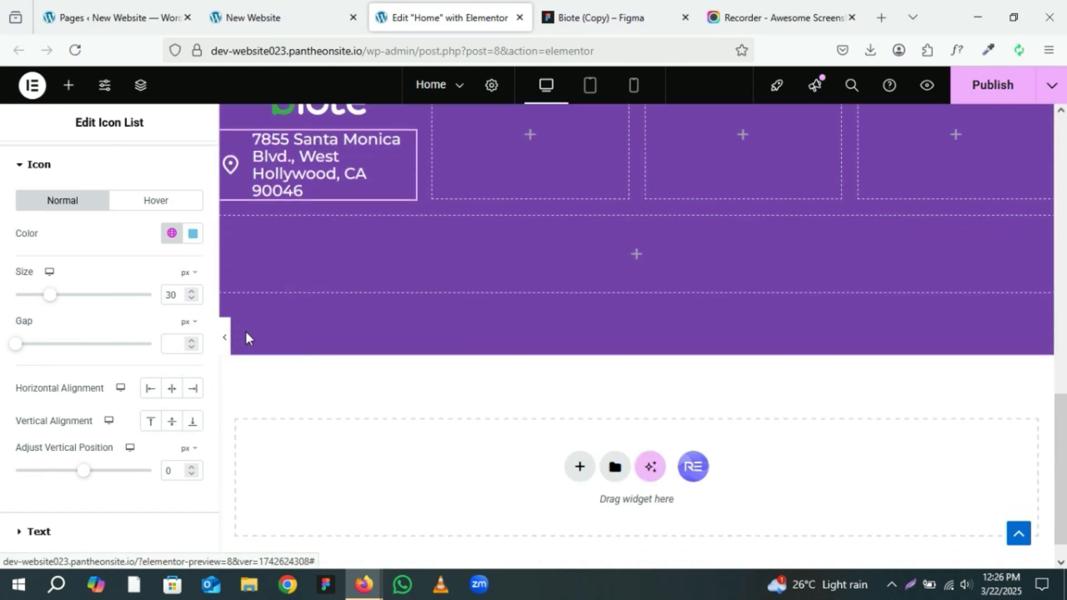
pyautogui.scroll(2, 245, 334)
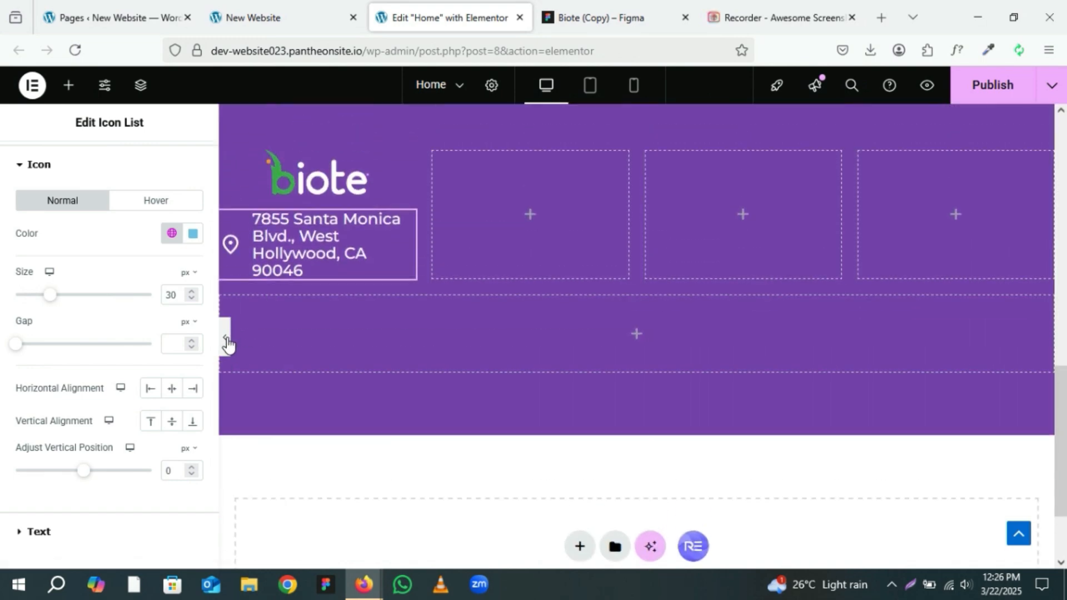
pyautogui.click(226, 338)
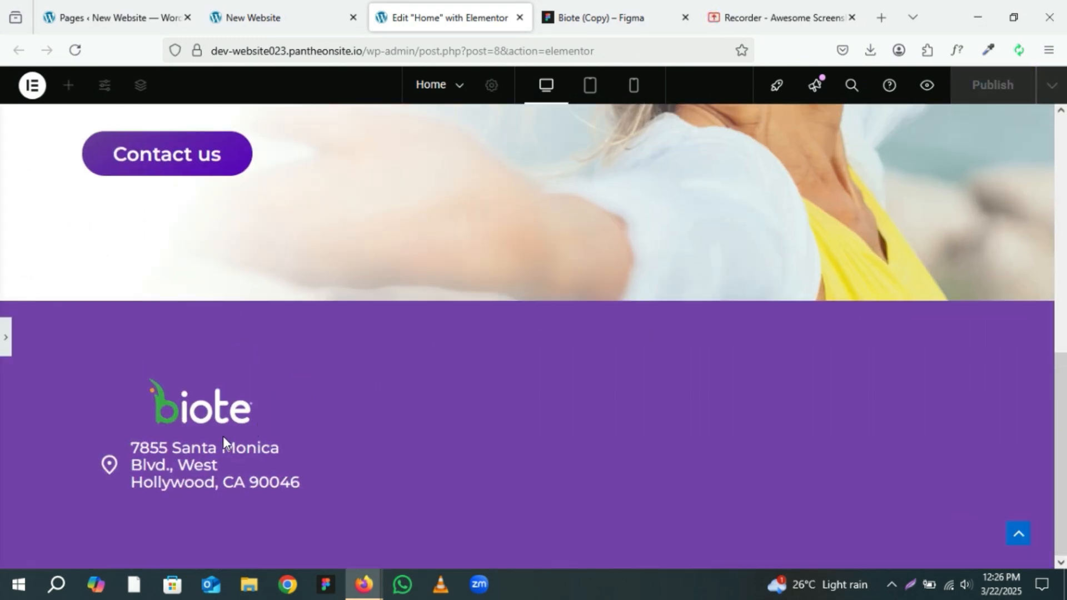
pyautogui.click(6, 338)
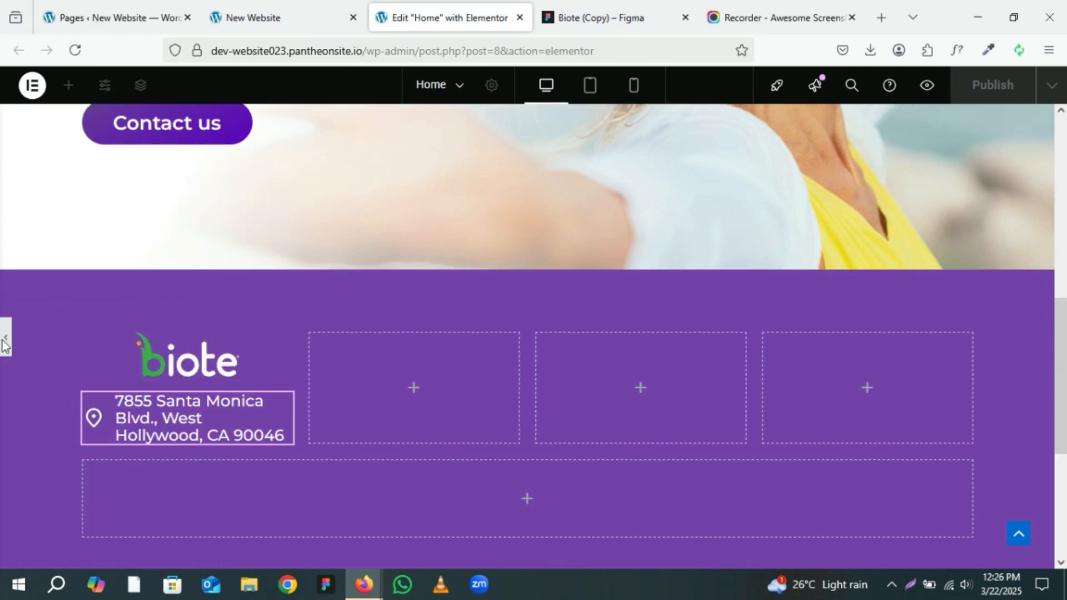
pyautogui.scroll(-3, 289, 382)
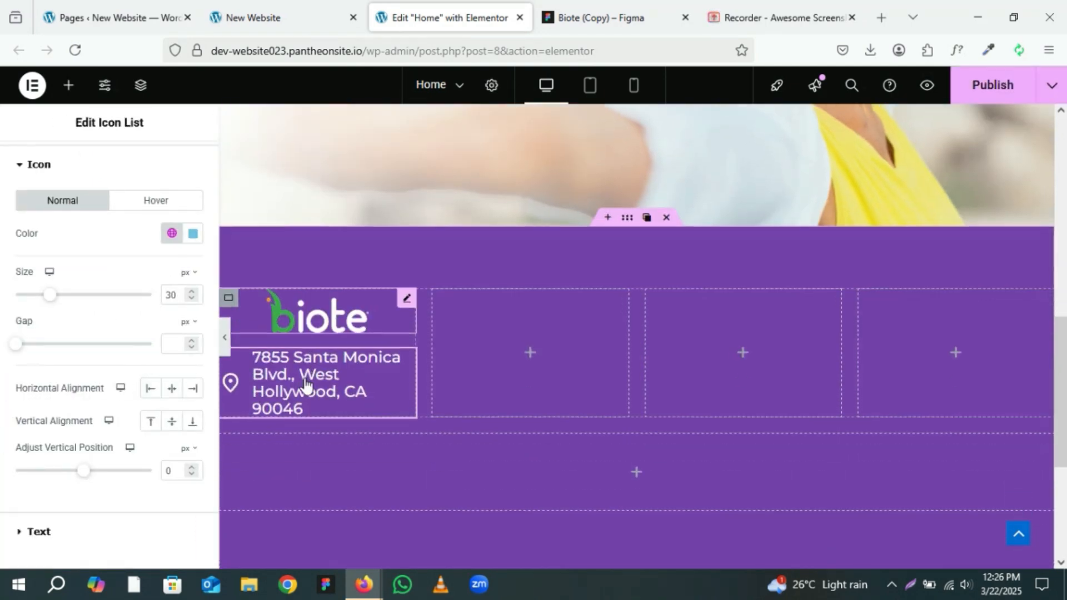
pyautogui.scroll(1, 304, 381)
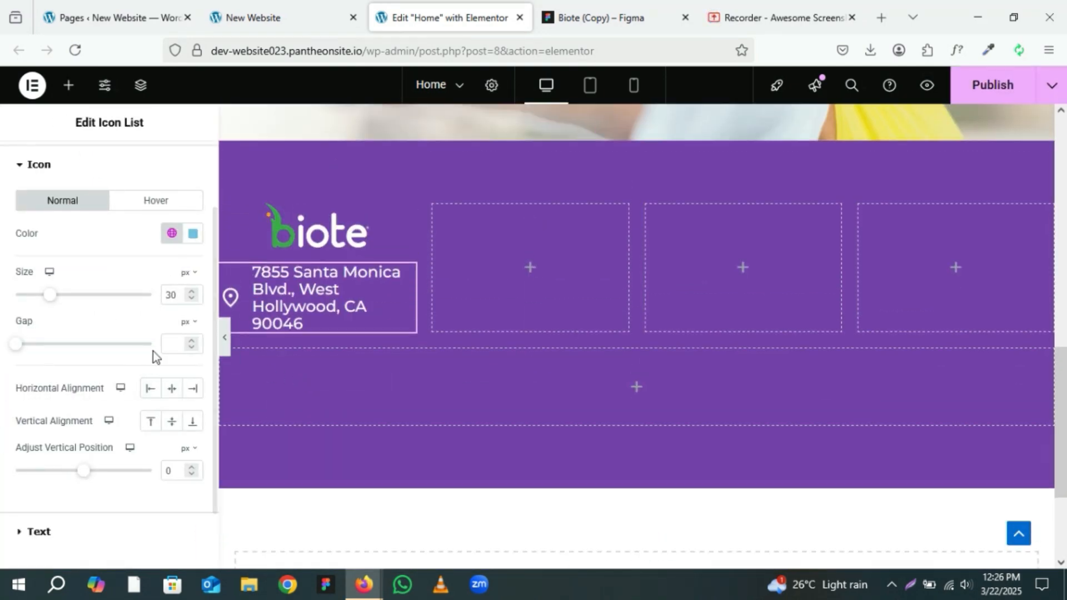
# Step: Reduce the address list icon size to 25 px and preview the footer
pyautogui.click(192, 299)
pyautogui.click(192, 298)
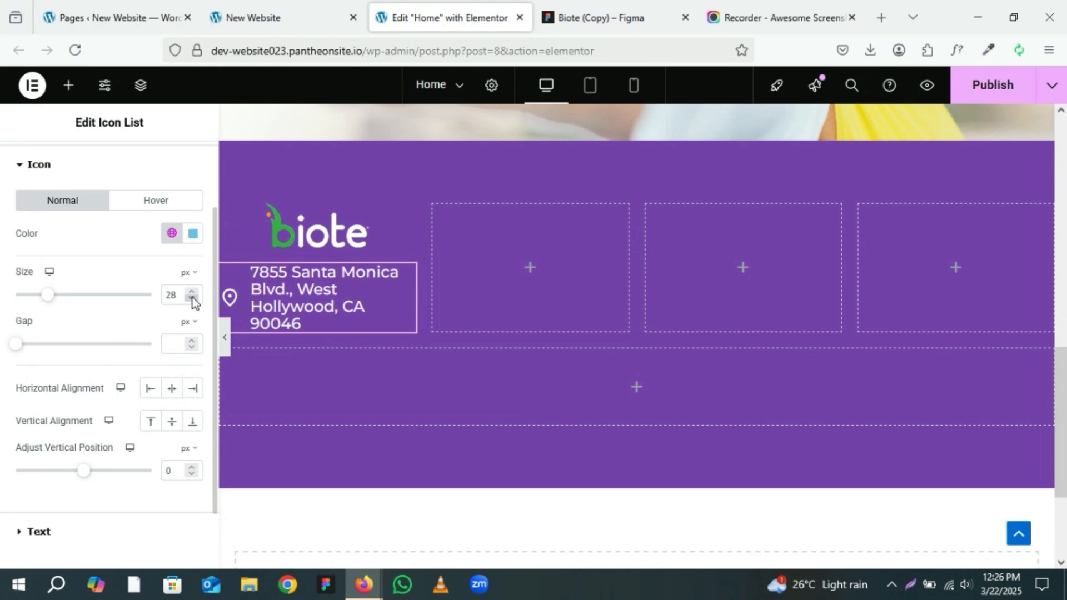
pyautogui.click(193, 299)
pyautogui.click(192, 298)
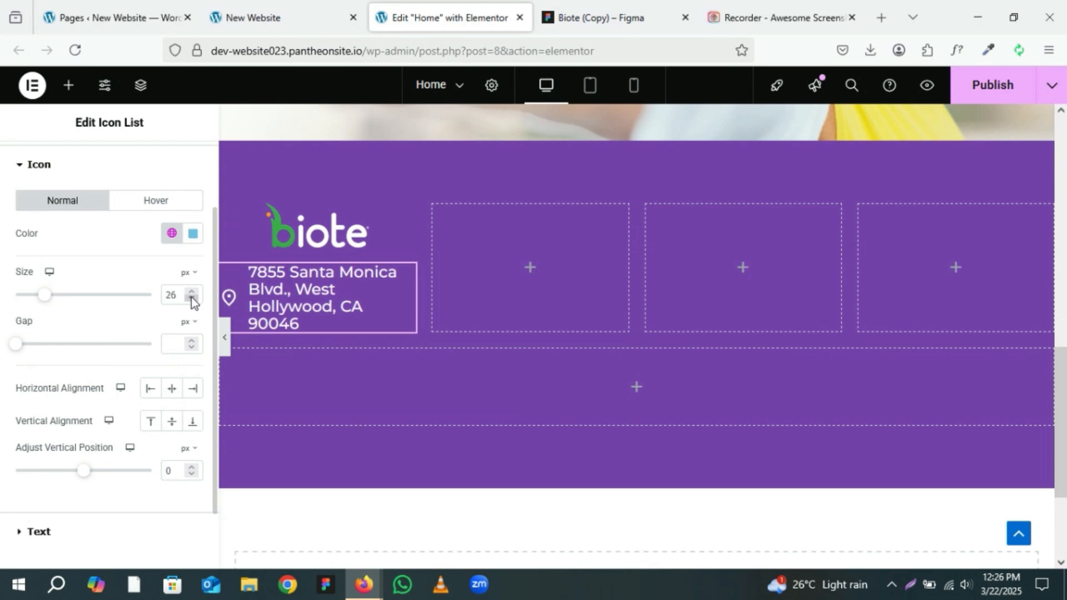
pyautogui.click(192, 299)
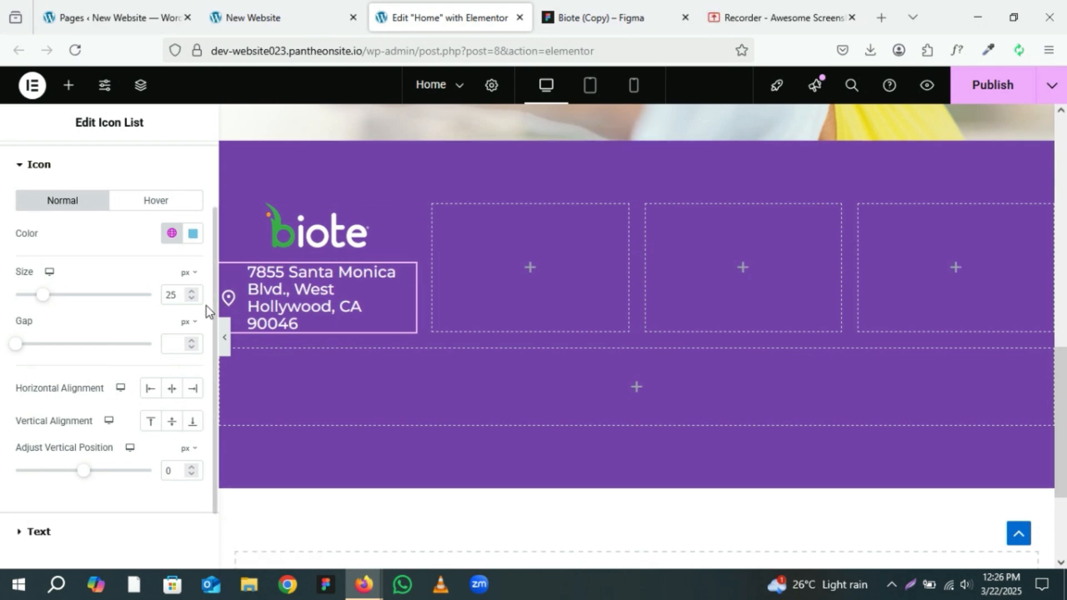
pyautogui.click(225, 336)
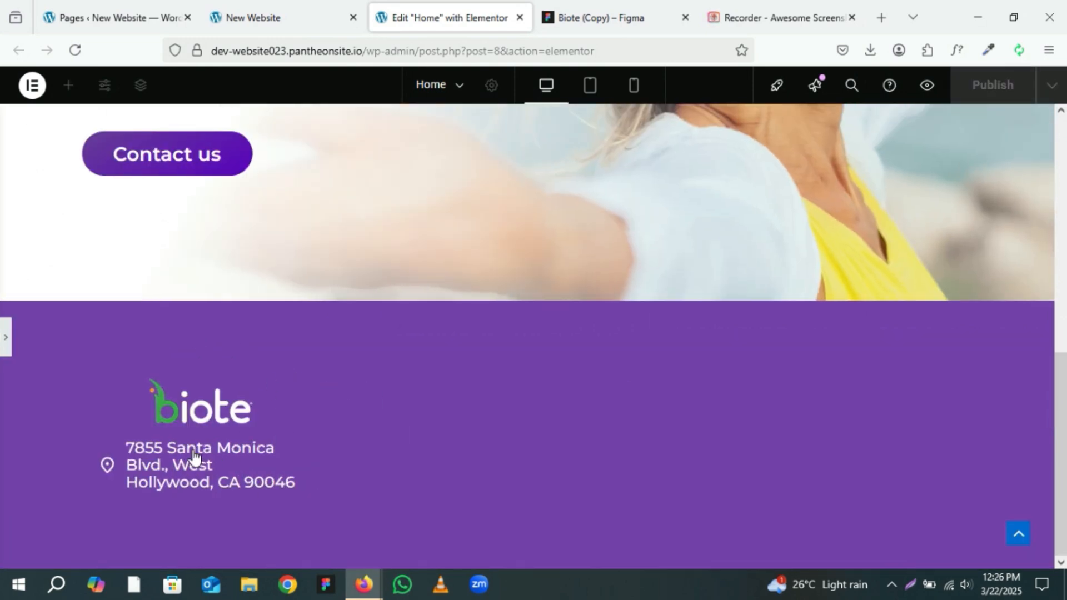
pyautogui.click(6, 337)
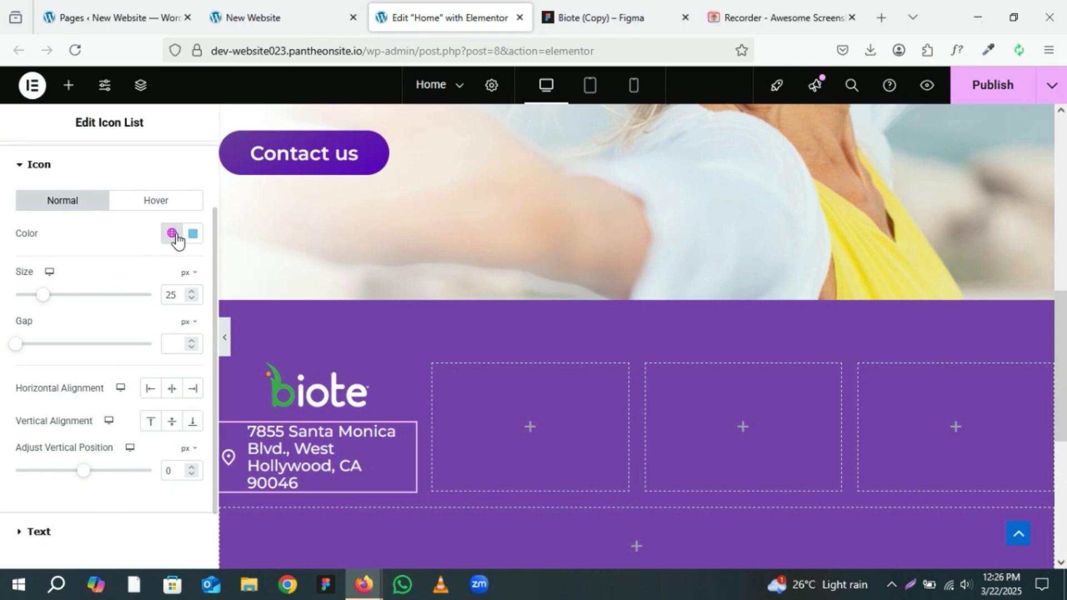
# Step: Apply a white global colour to the location icon
pyautogui.click(174, 235)
pyautogui.scroll(-2, 114, 514)
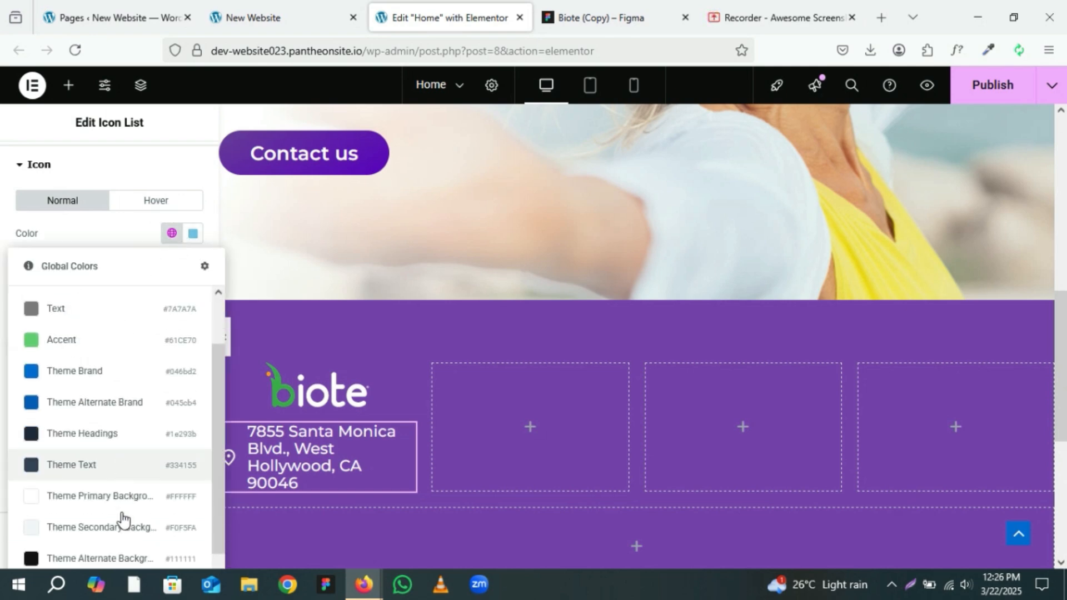
pyautogui.scroll(-1, 122, 521)
pyautogui.click(125, 464)
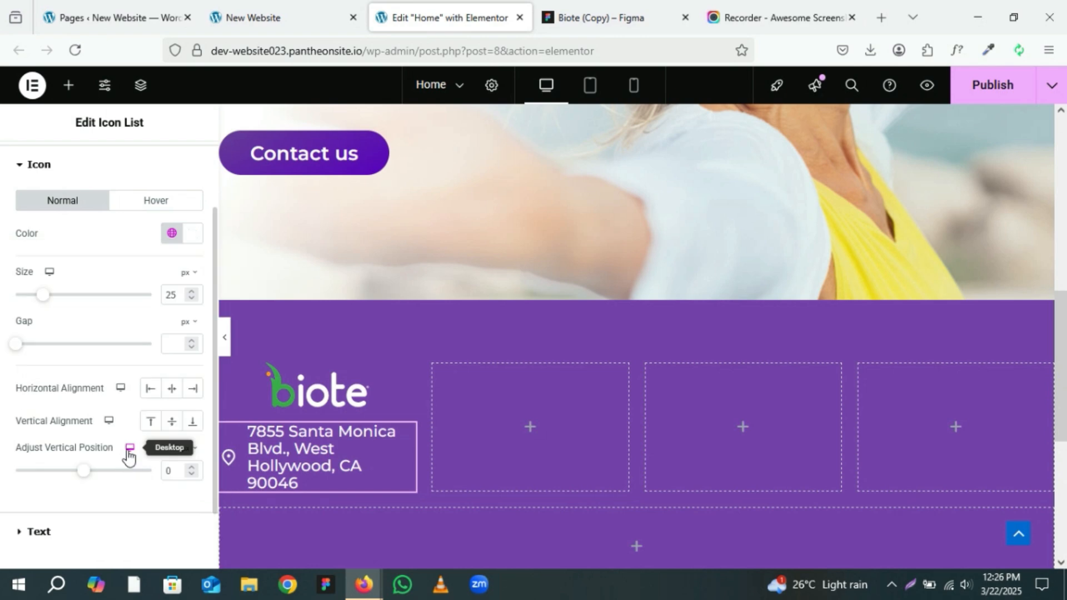
# Step: Set the address text size to 18 px and preview the result
pyautogui.click(39, 532)
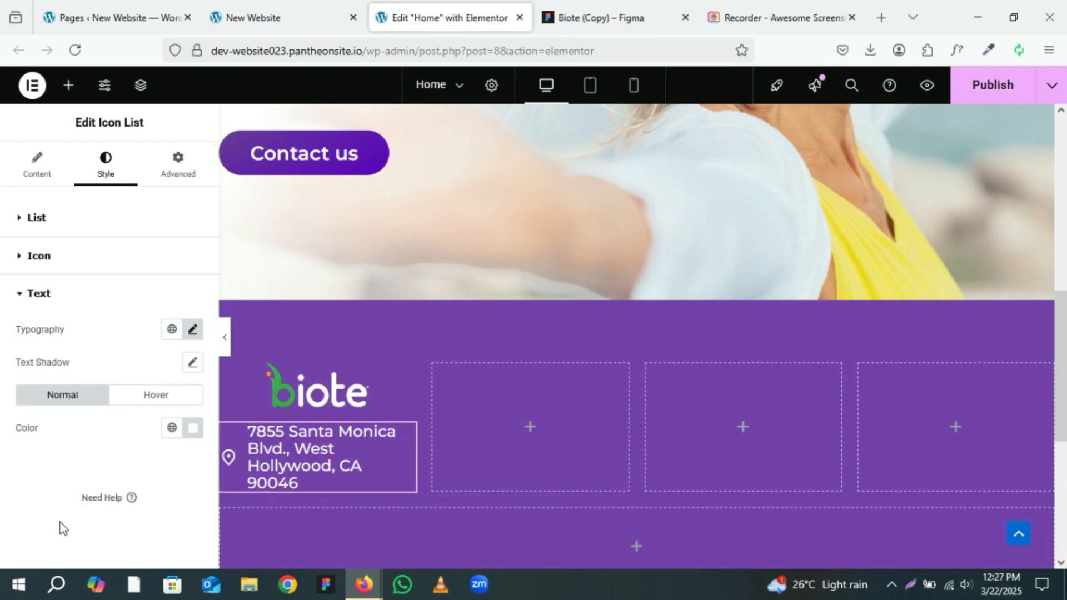
pyautogui.click(193, 332)
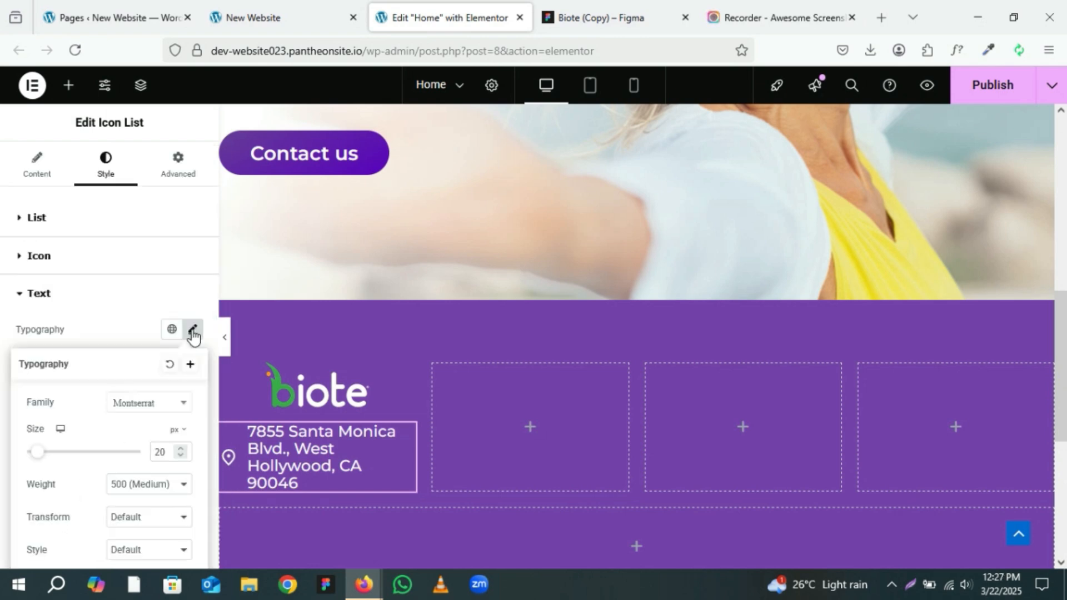
pyautogui.click(182, 455)
pyautogui.click(182, 454)
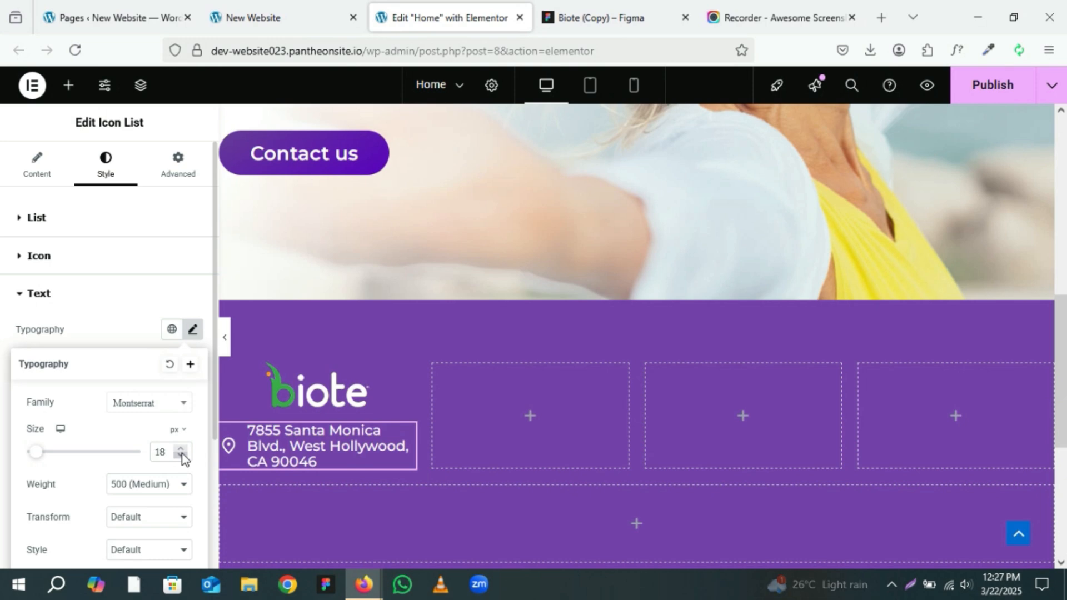
pyautogui.click(182, 455)
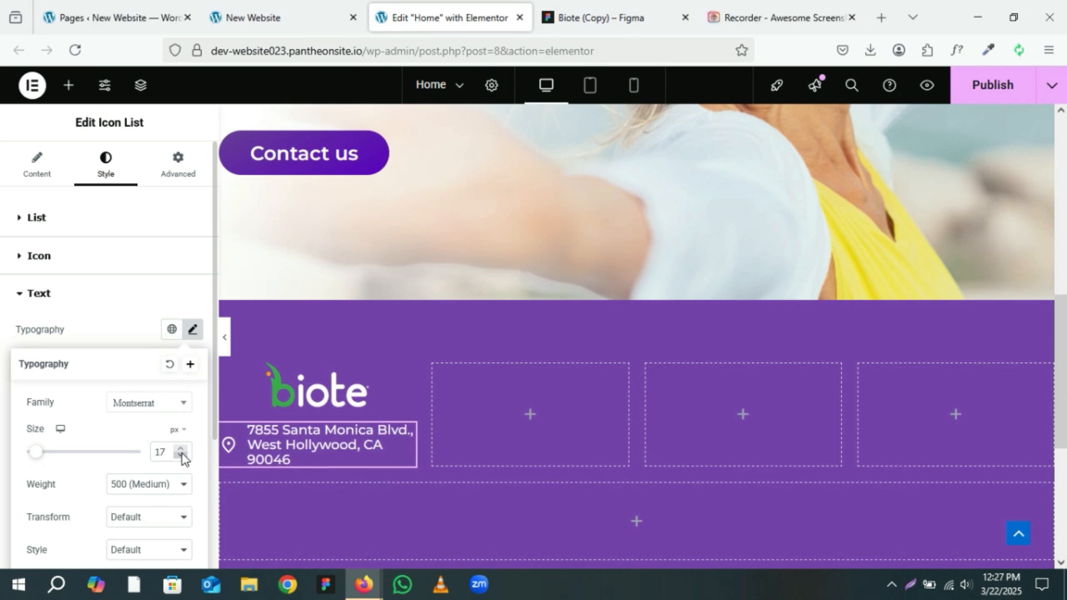
pyautogui.click(182, 454)
pyautogui.click(181, 448)
pyautogui.click(182, 448)
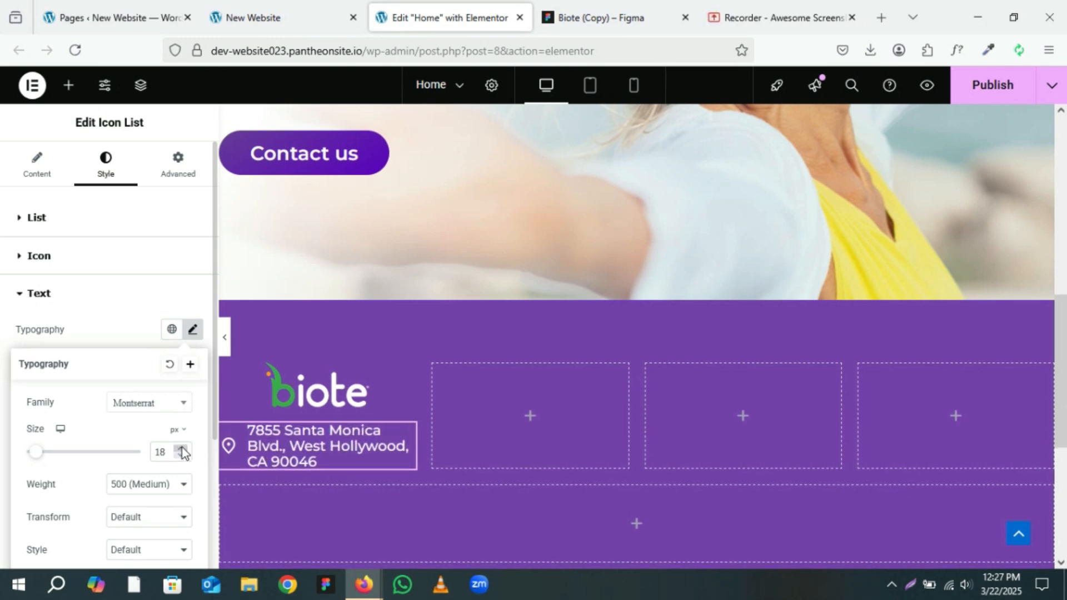
pyautogui.click(225, 343)
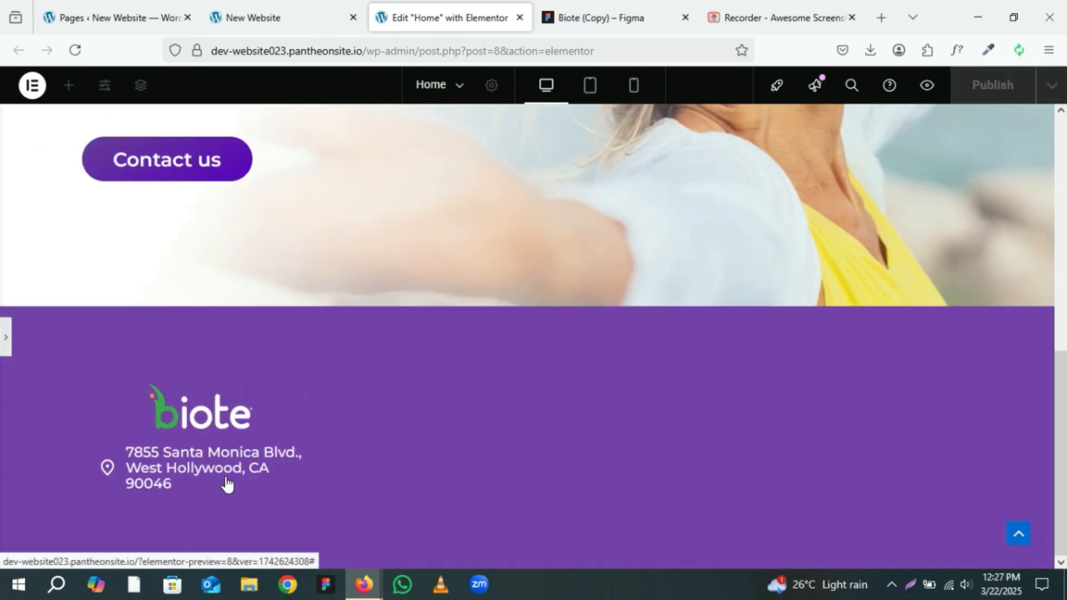
pyautogui.click(5, 337)
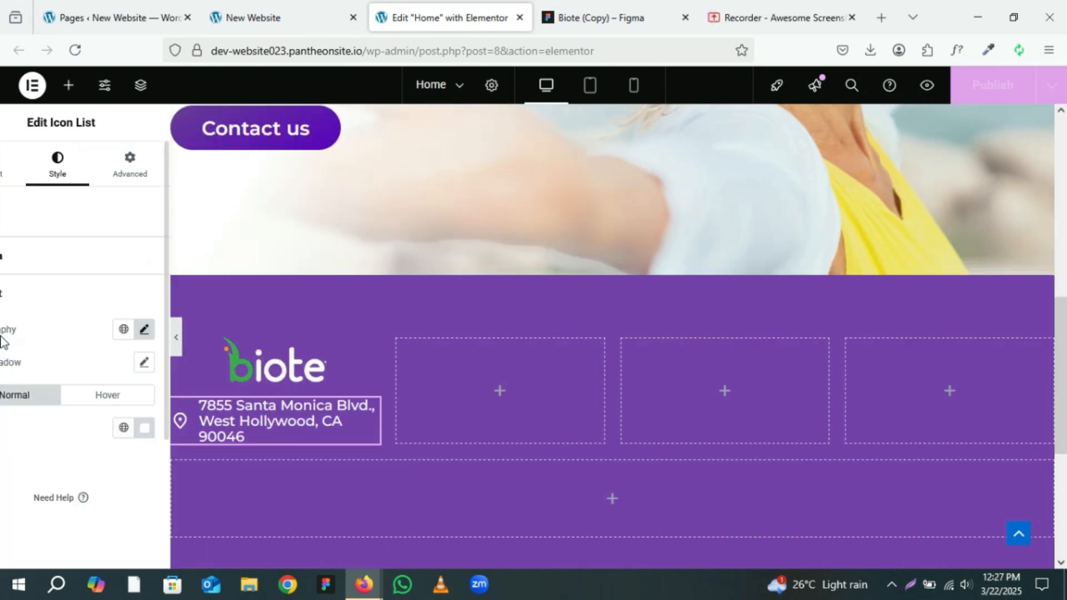
# Step: Set the address text size to 16 px and its line height to 1.2 em
pyautogui.click(194, 330)
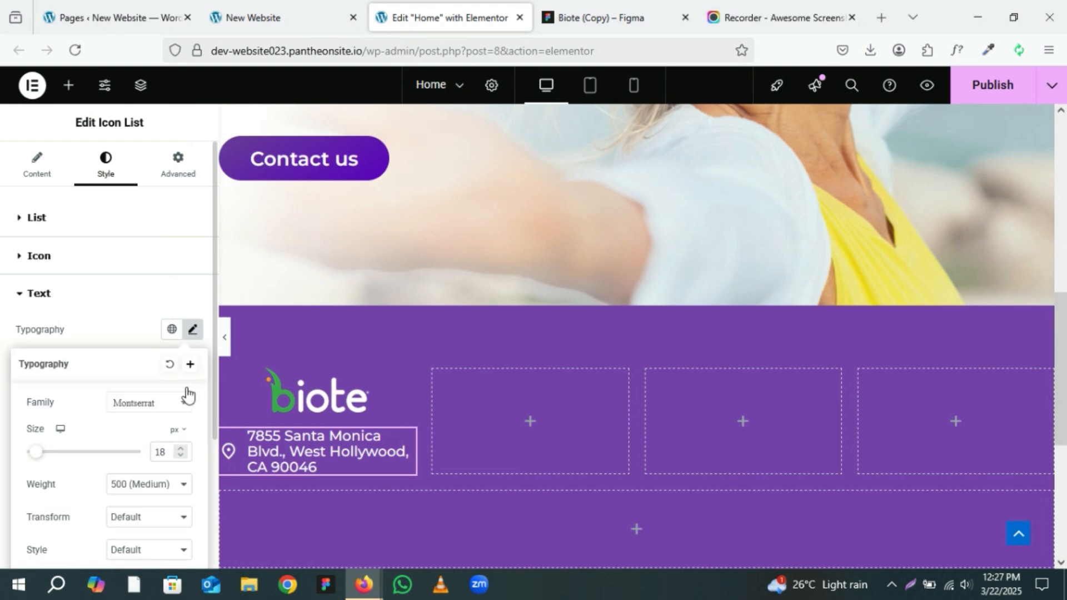
pyautogui.click(179, 454)
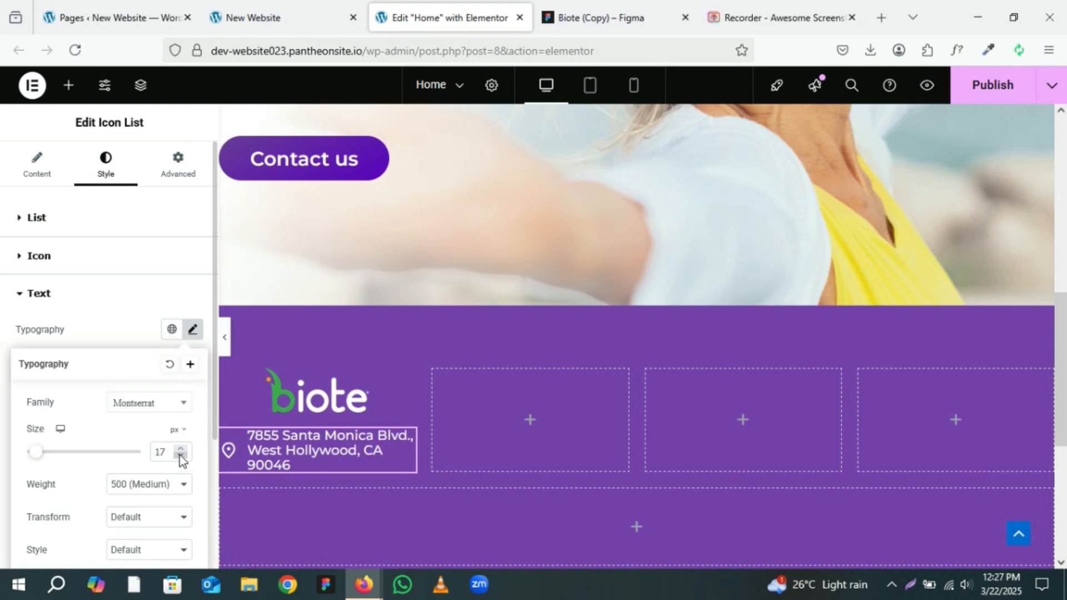
pyautogui.click(179, 455)
pyautogui.scroll(-3, 161, 456)
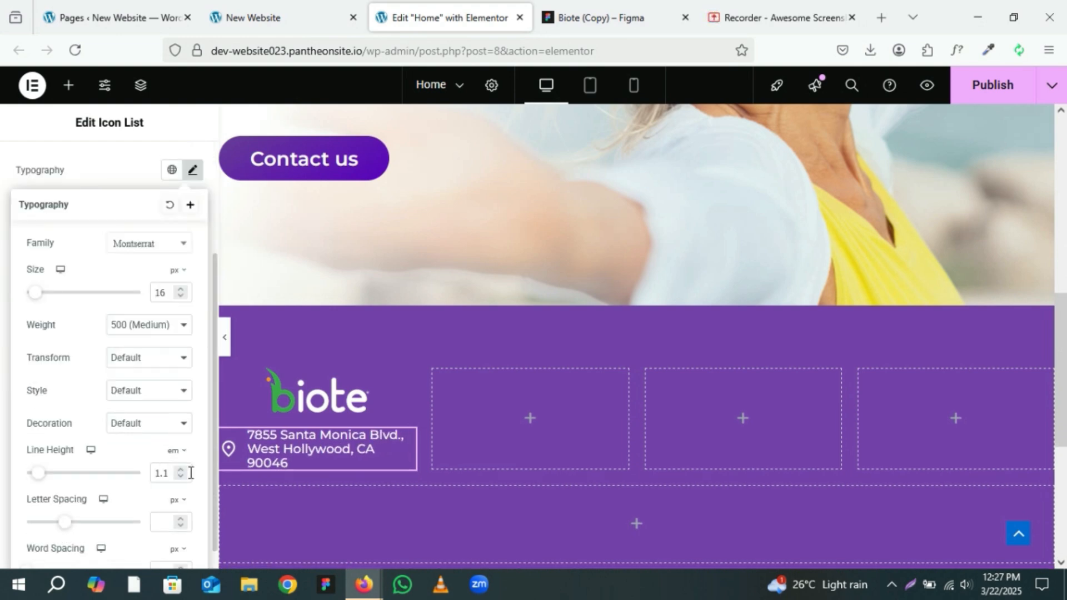
pyautogui.click(178, 469)
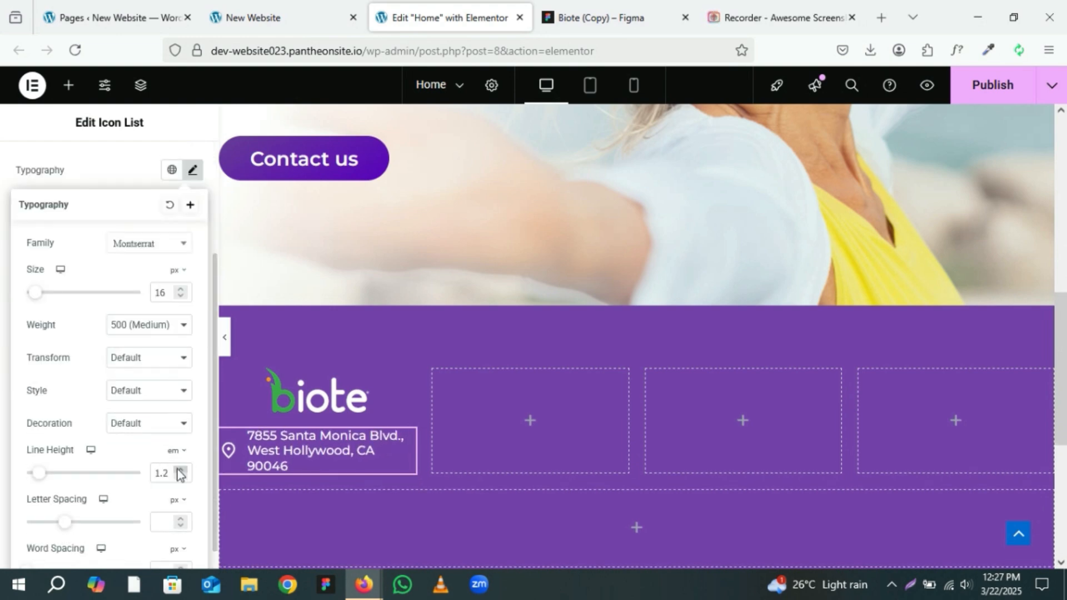
pyautogui.click(225, 344)
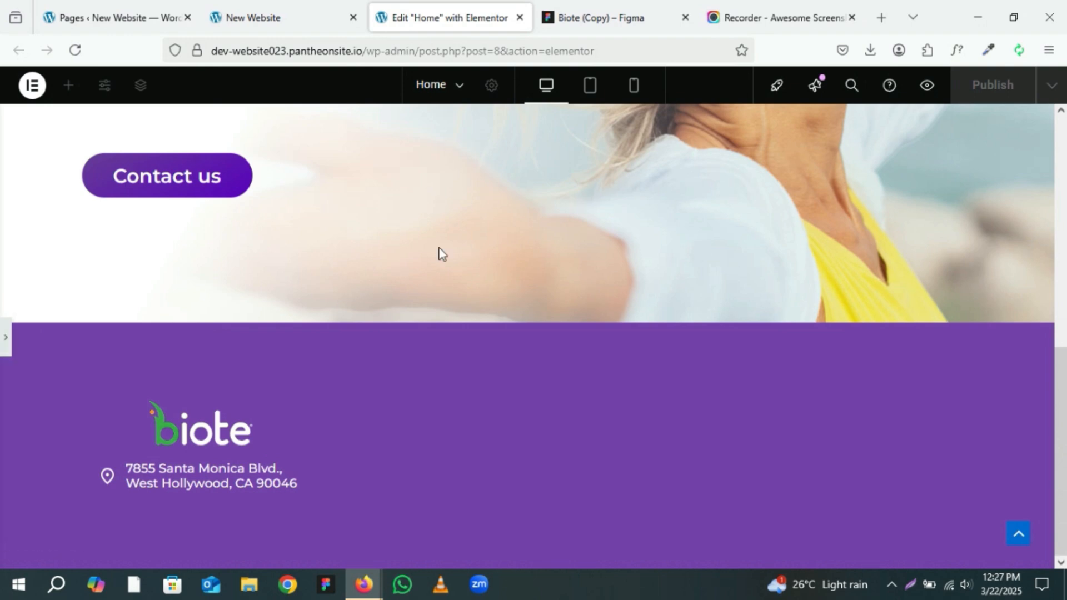
# Step: Compare the styled footer column with the Figma design
pyautogui.click(552, 7)
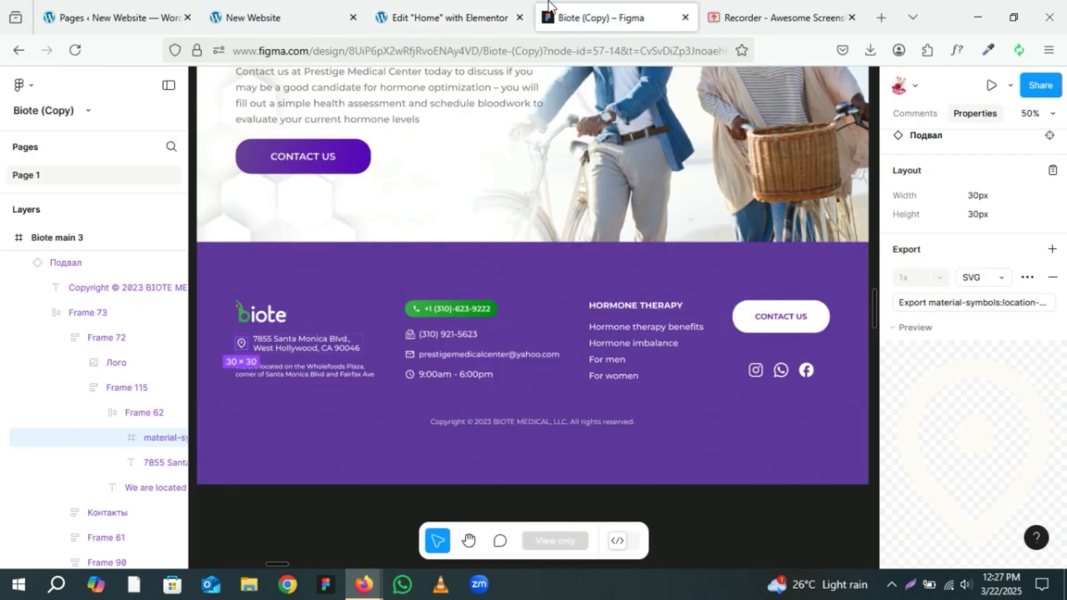
pyautogui.click(477, 7)
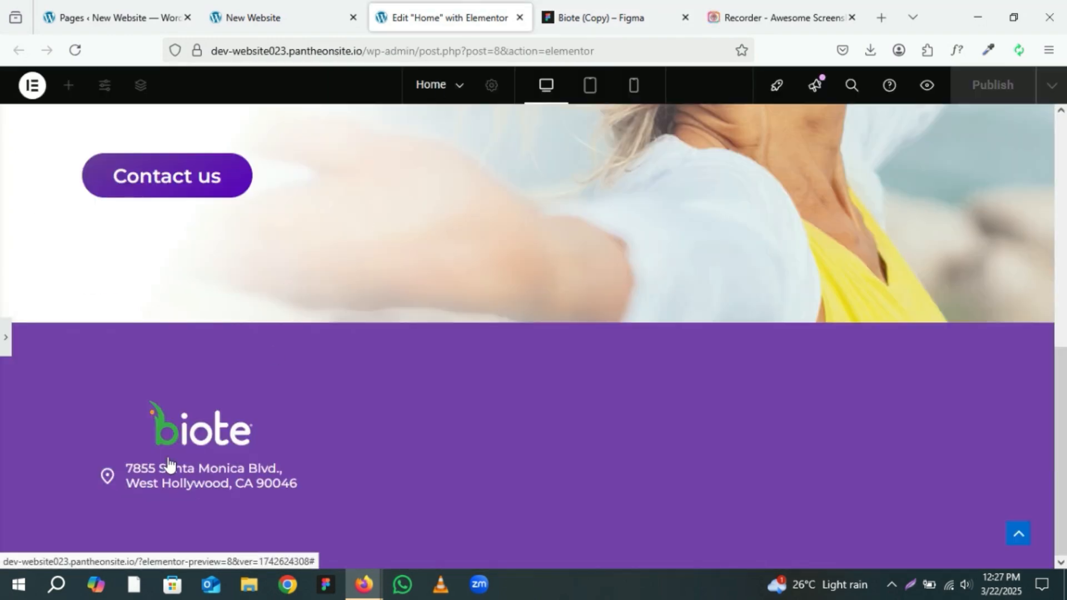
pyautogui.click(7, 353)
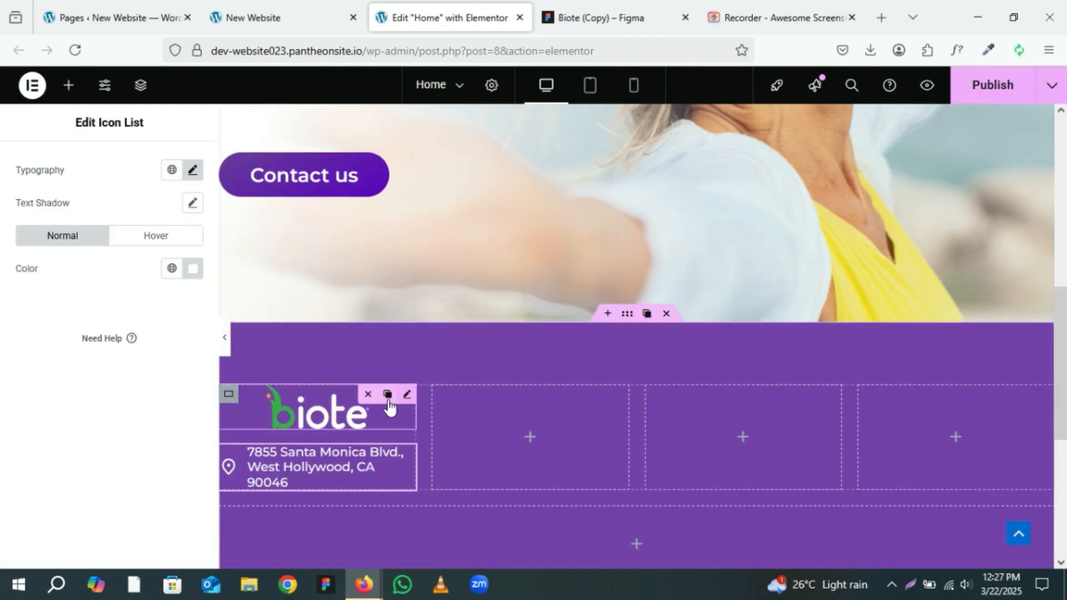
# Step: Select the footer logo image and set its width to 35%
pyautogui.click(388, 404)
pyautogui.scroll(-2, 386, 408)
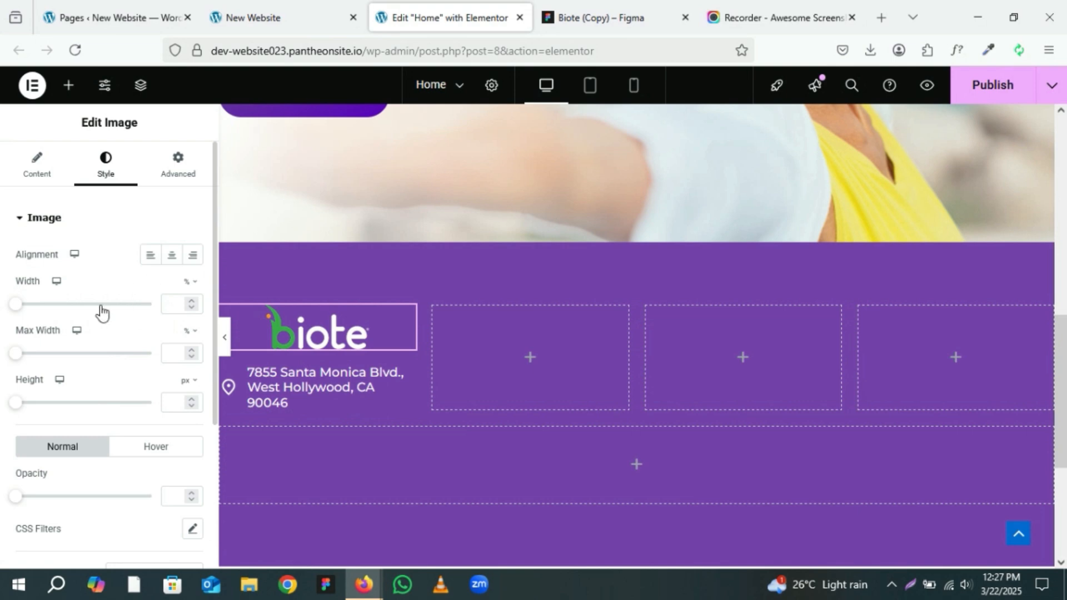
pyautogui.moveTo(17, 306); pyautogui.dragTo(64, 307)
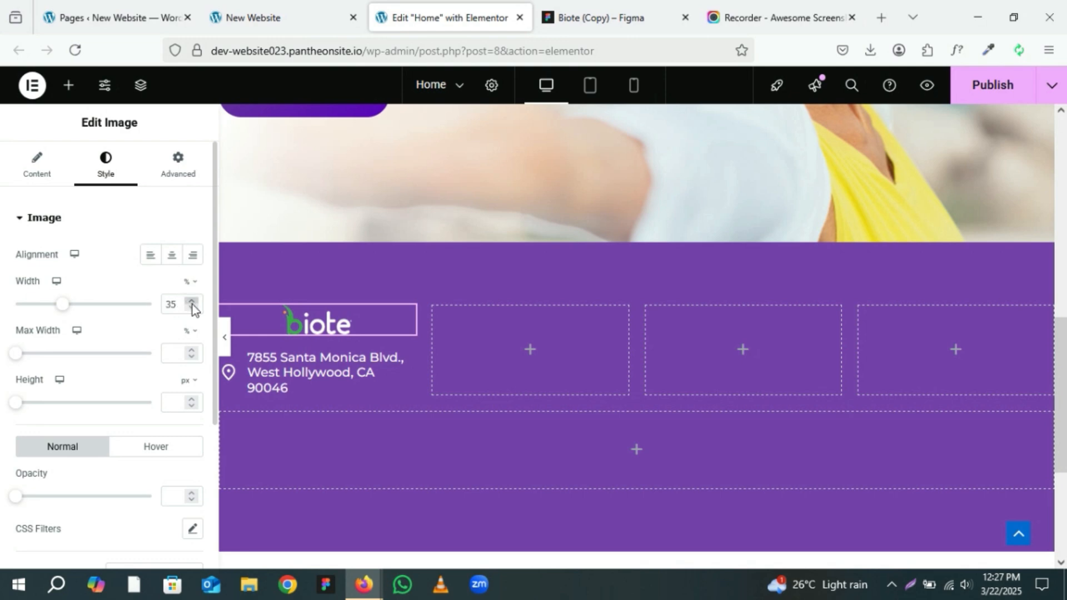
# Step: Check the logo's size in the Figma design and align the footer logo to the left
pyautogui.click(589, 23)
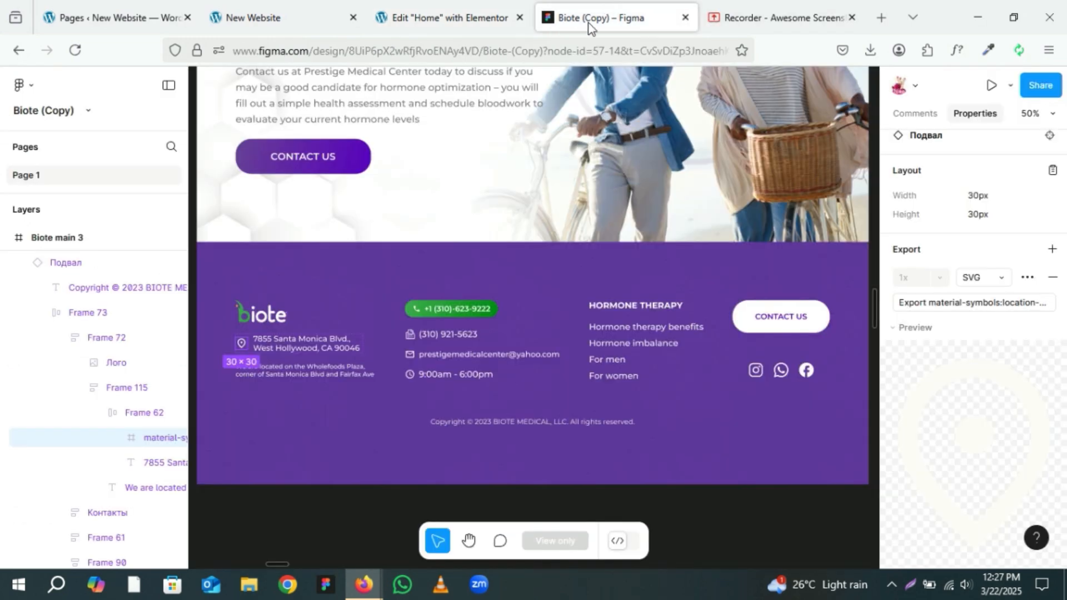
pyautogui.click(257, 323)
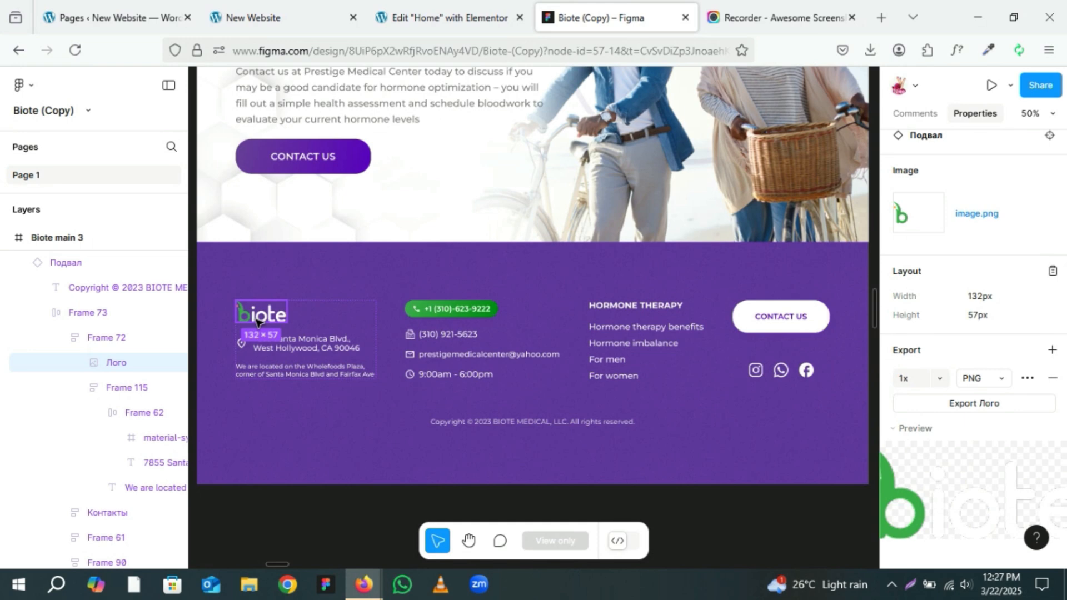
pyautogui.click(428, 7)
pyautogui.click(150, 255)
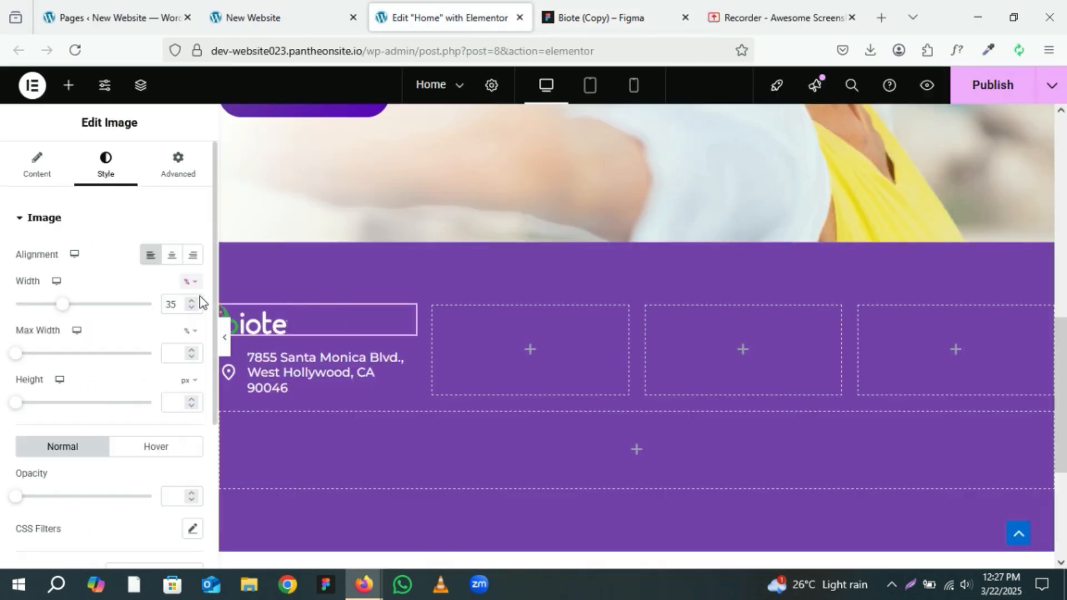
# Step: Preview the footer without the editor panel, compare it with the Figma design, and publish the page
pyautogui.click(225, 336)
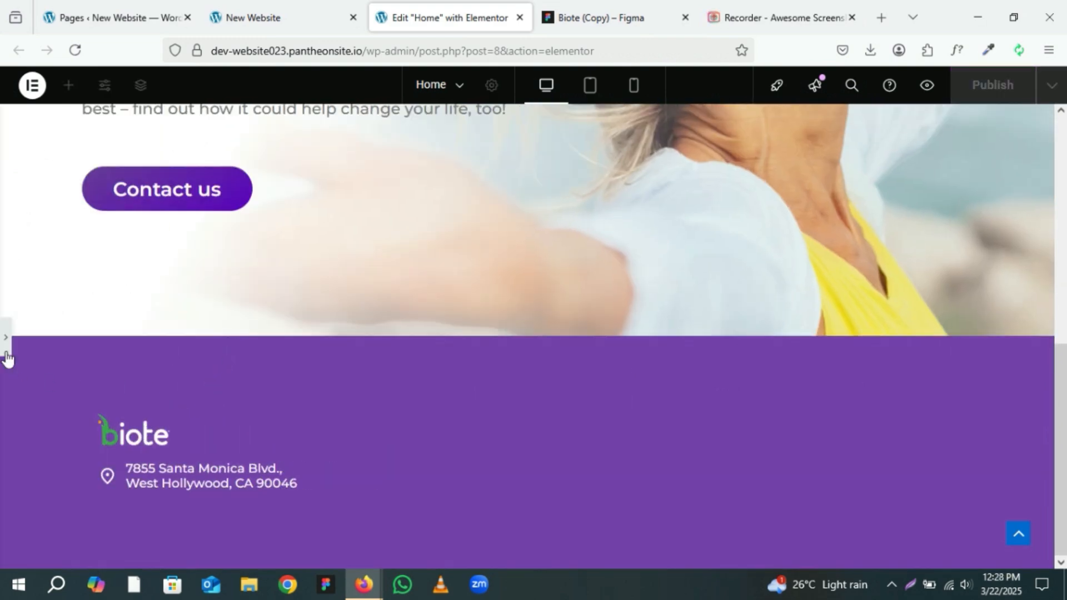
pyautogui.click(7, 358)
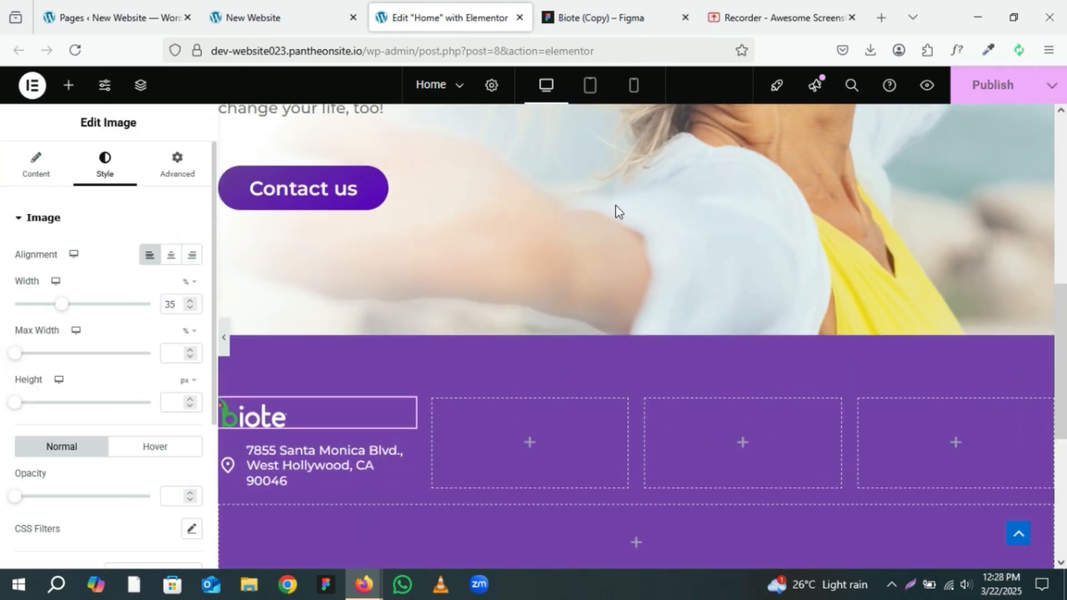
pyautogui.click(576, 6)
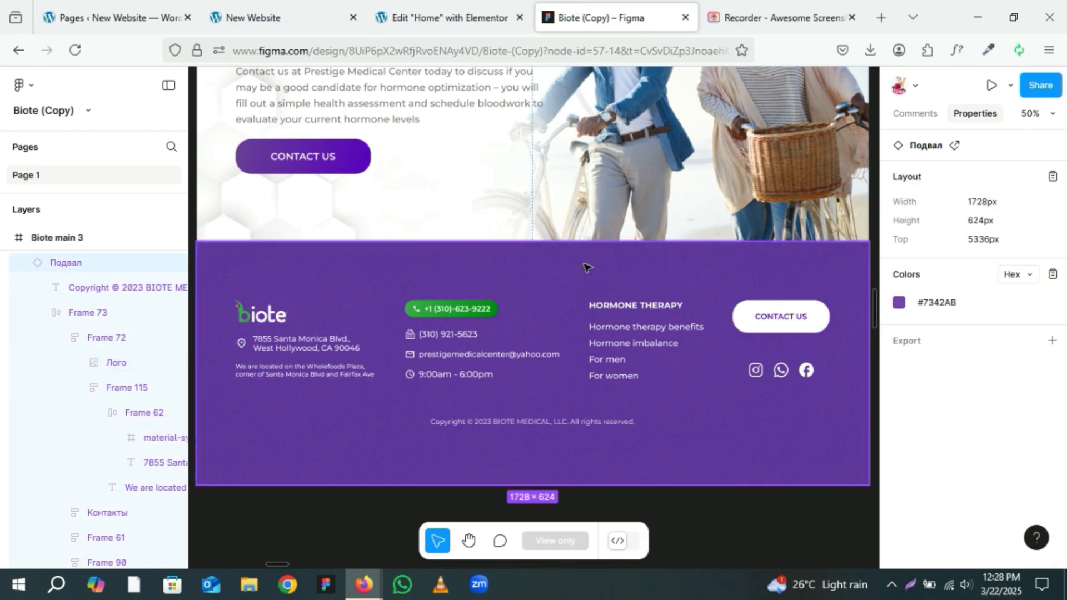
pyautogui.click(445, 17)
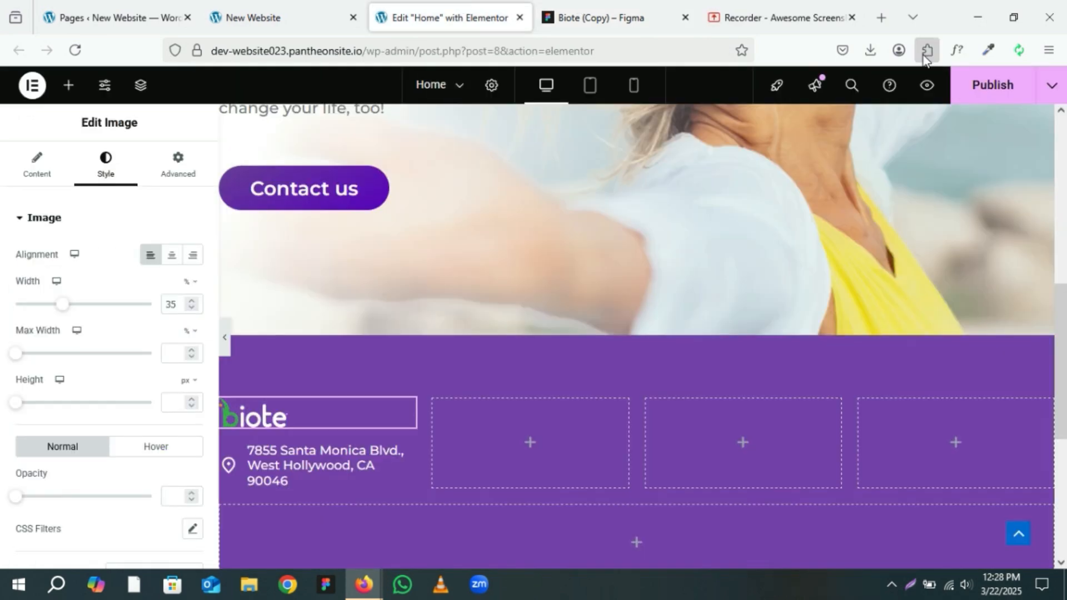
pyautogui.click(988, 98)
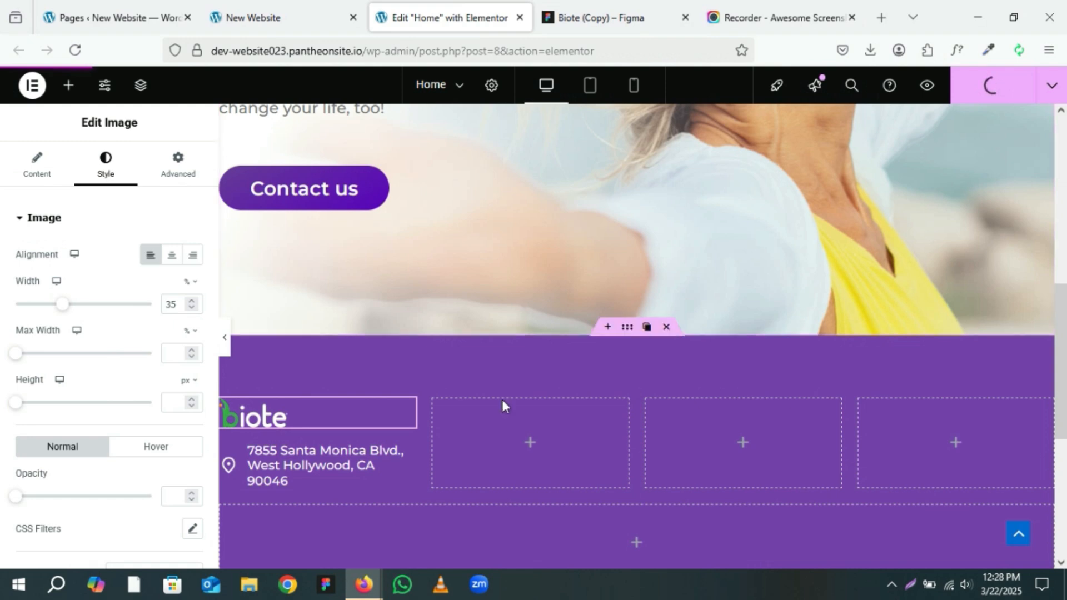
# Step: Copy the 'We are located on the Wholefoods Plaza' note text from the Figma footer design
pyautogui.scroll(-3, 496, 397)
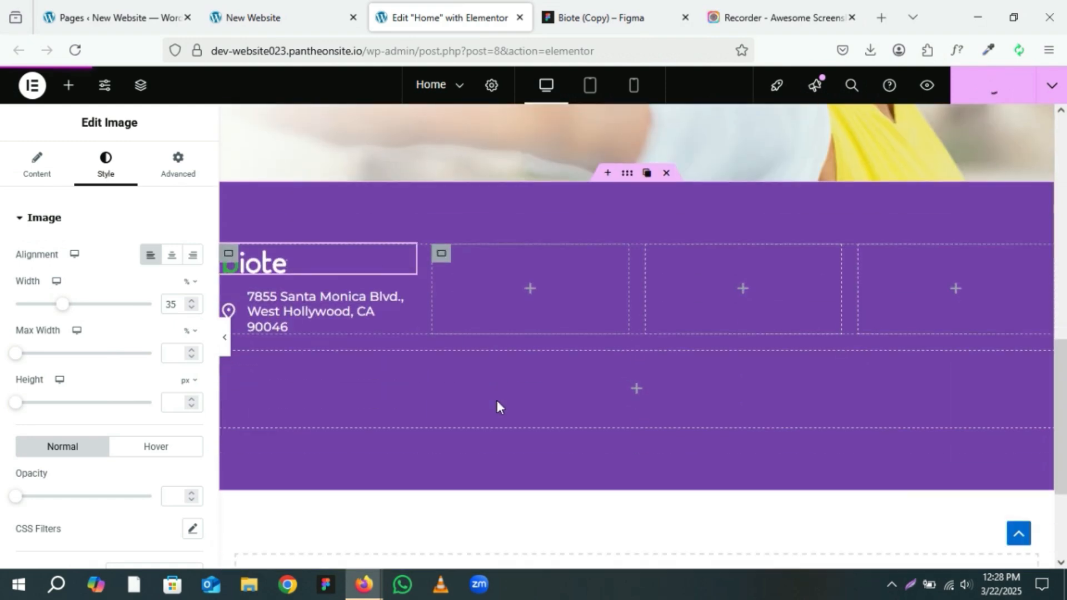
pyautogui.click(618, 7)
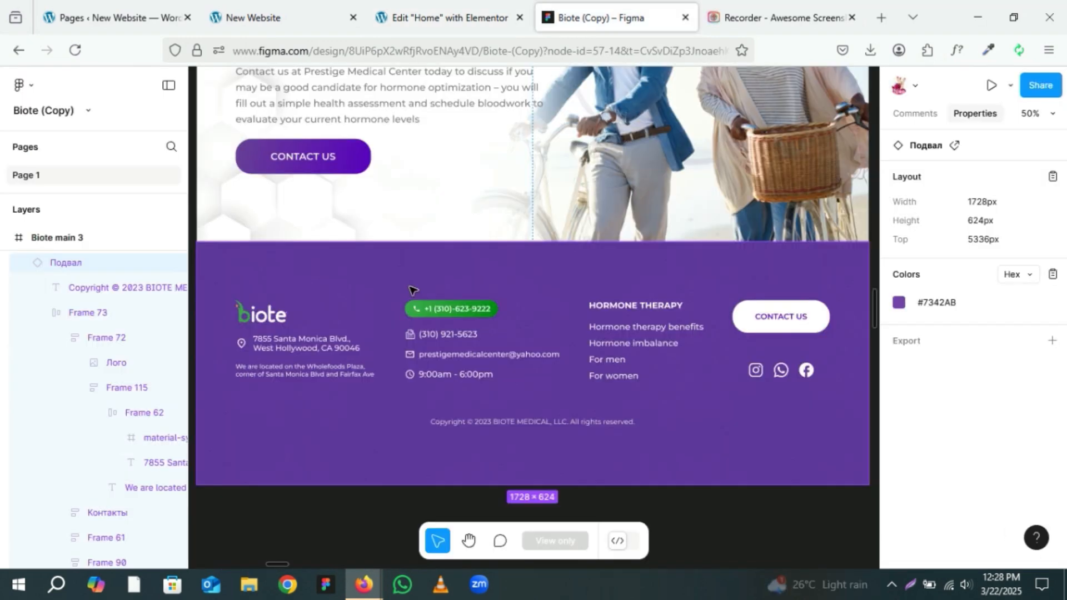
pyautogui.click(281, 377)
pyautogui.click(280, 377)
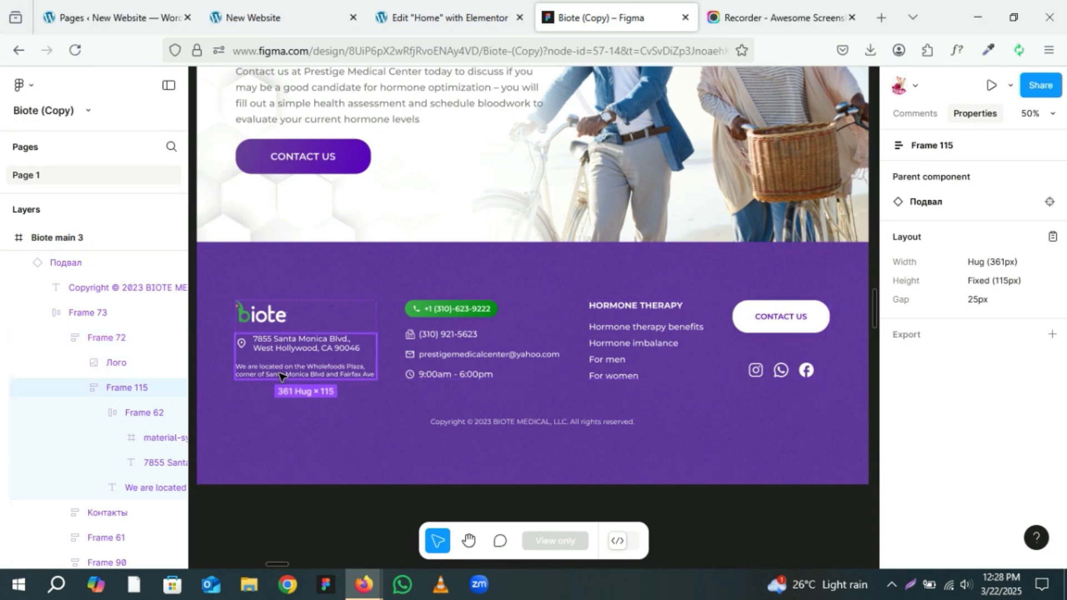
pyautogui.click(281, 376)
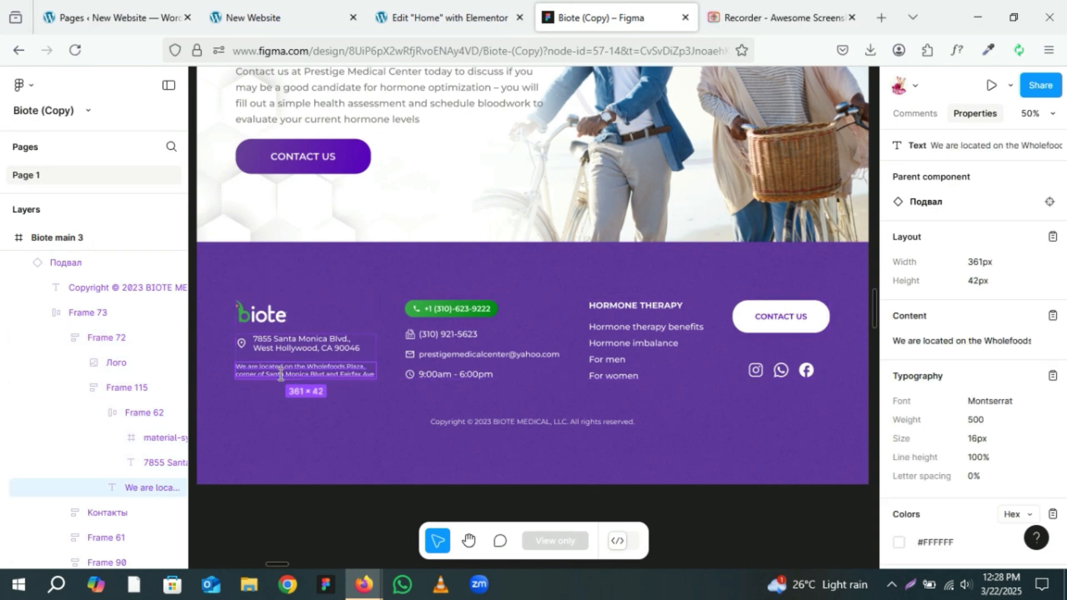
pyautogui.click(1052, 316)
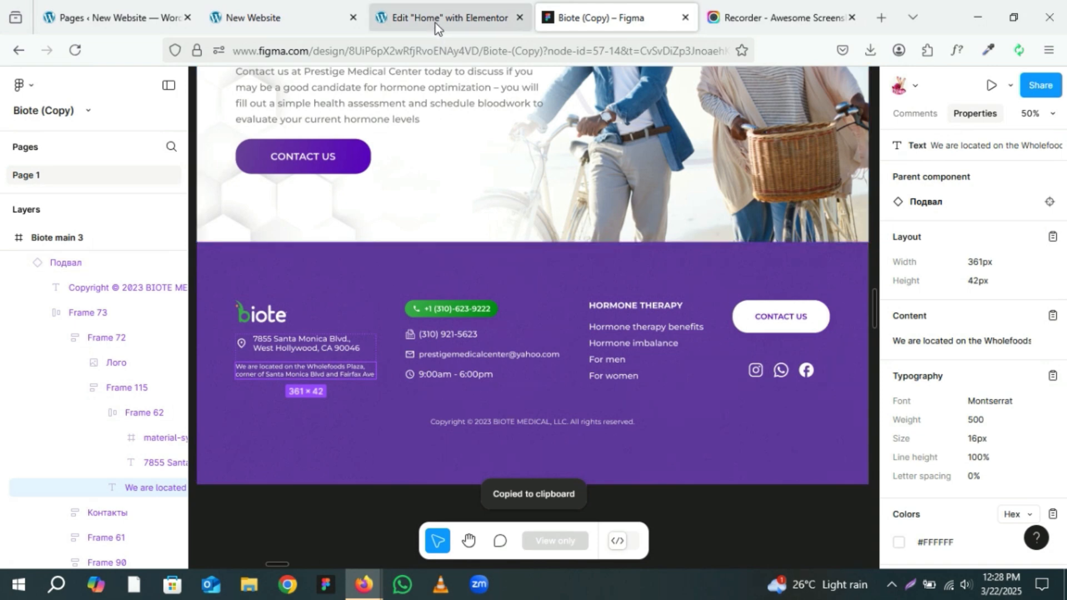
pyautogui.click(426, 7)
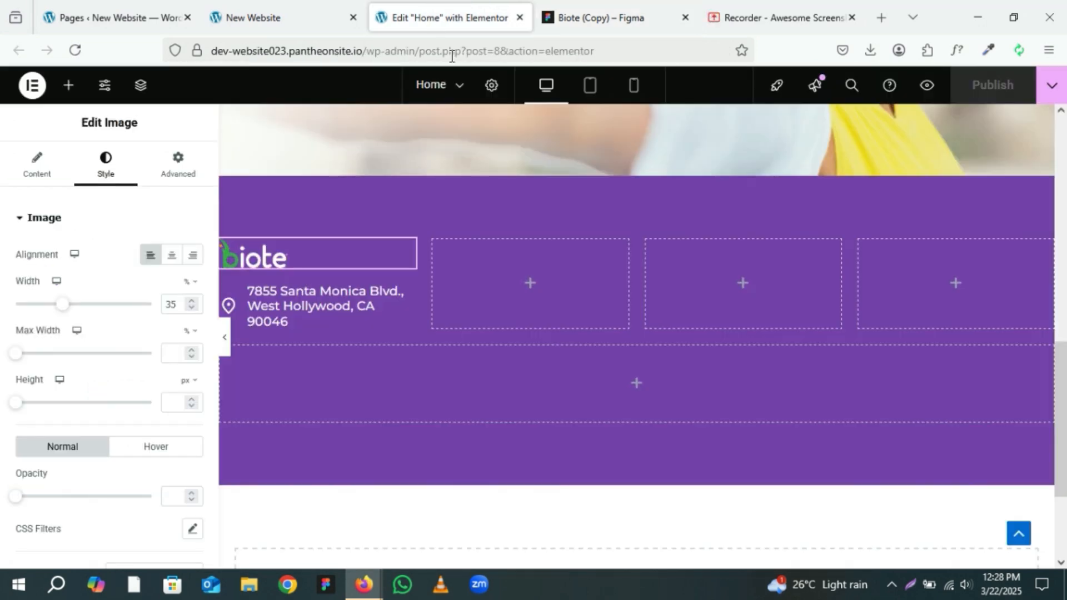
# Step: Add a Text Editor widget below the address in the first footer column and paste the location note into it
pyautogui.click(69, 85)
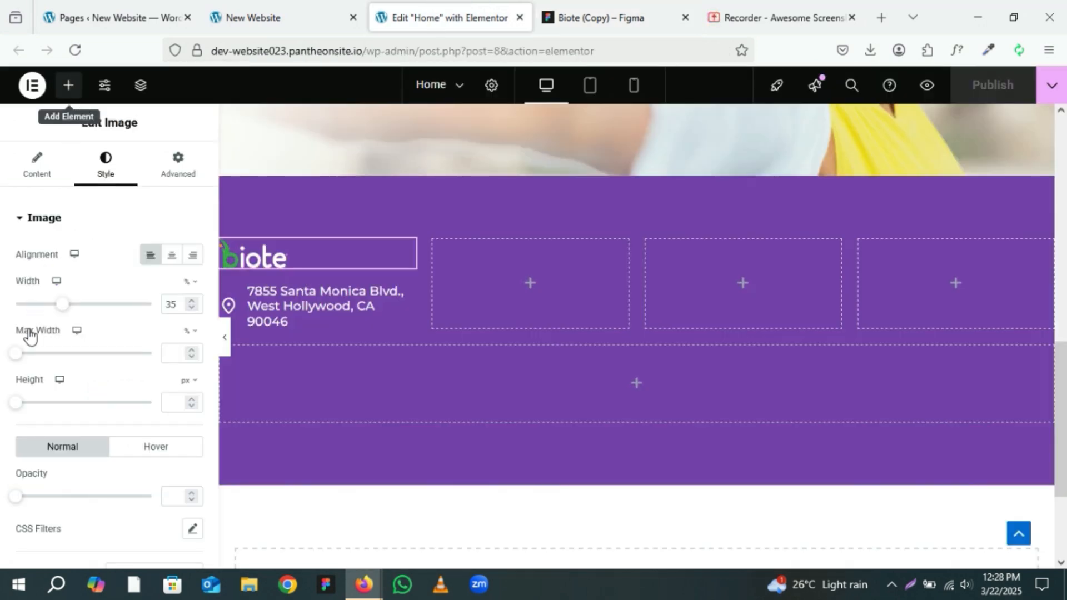
pyautogui.scroll(-2, 76, 457)
pyautogui.moveTo(50, 413); pyautogui.dragTo(296, 328)
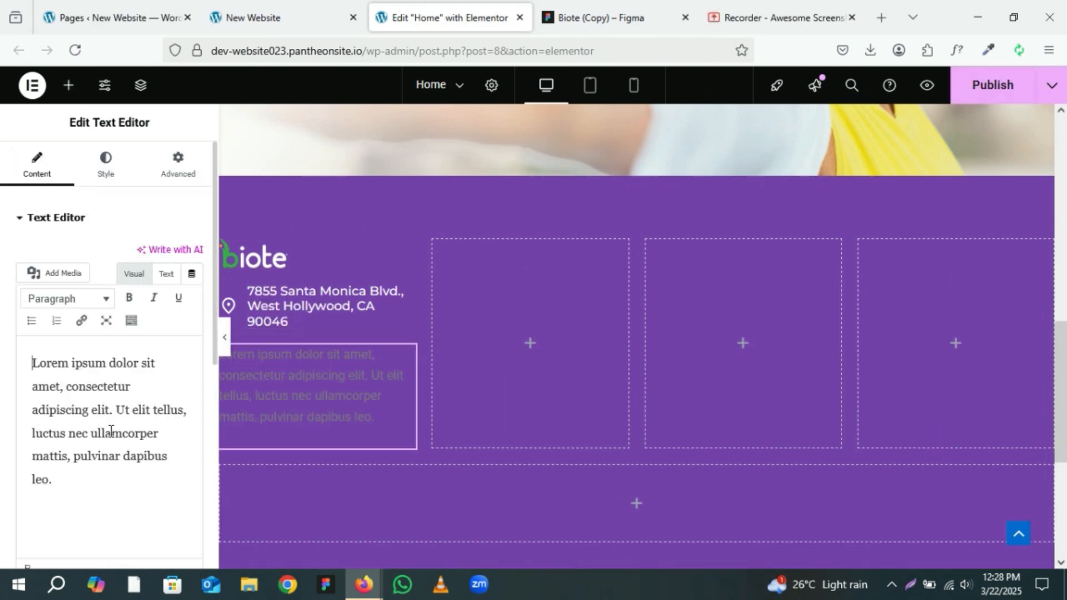
pyautogui.hotkey('ctrl', 'a')
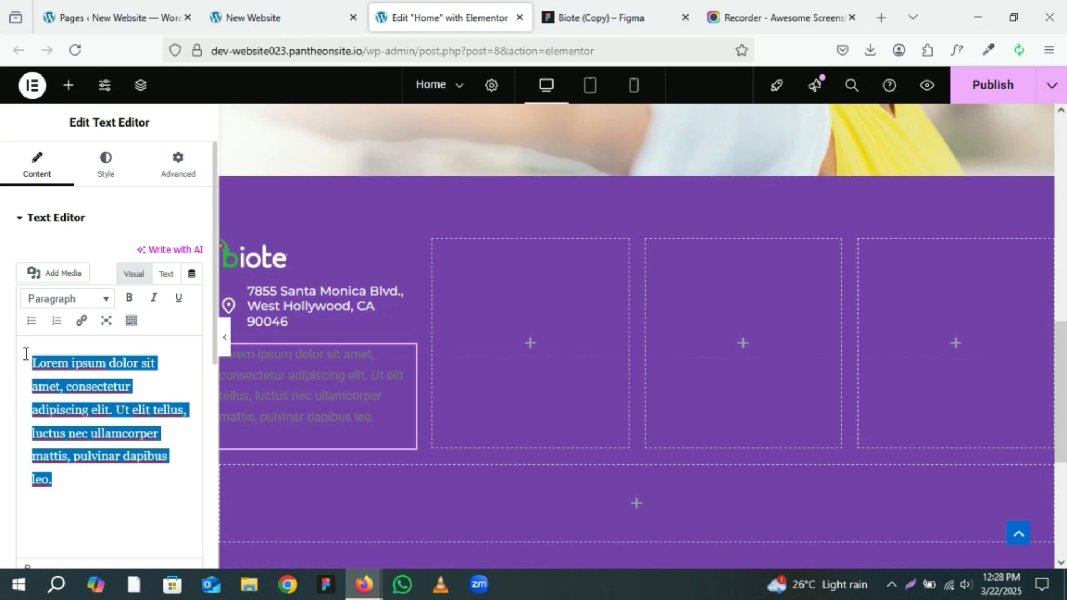
pyautogui.hotkey('ctrl', 'v')
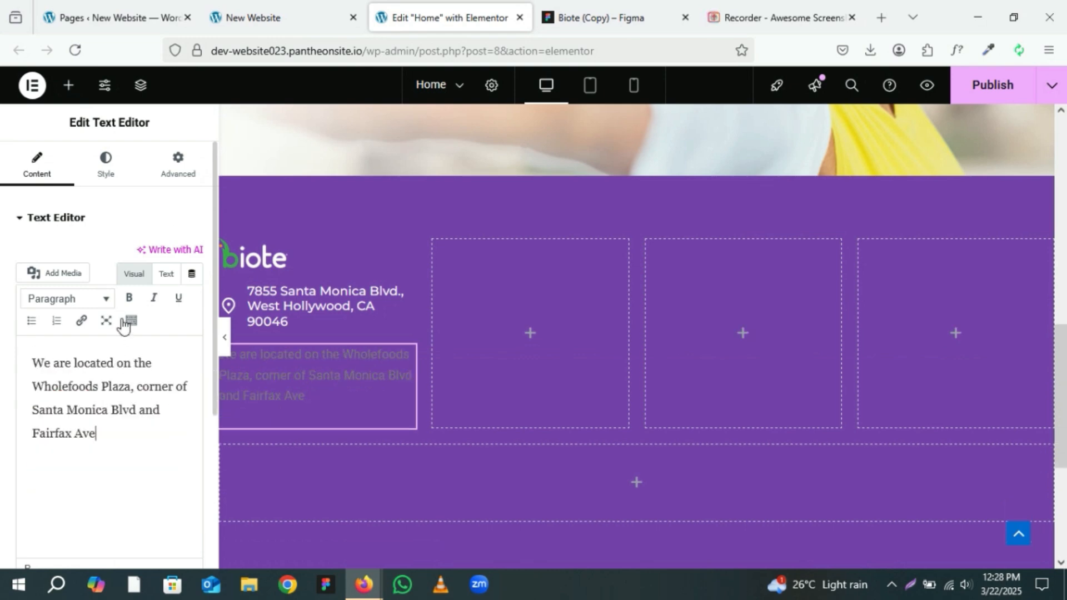
# Step: Set the note's typography to Montserrat, weight 500 (Medium), size 16 px
pyautogui.click(103, 179)
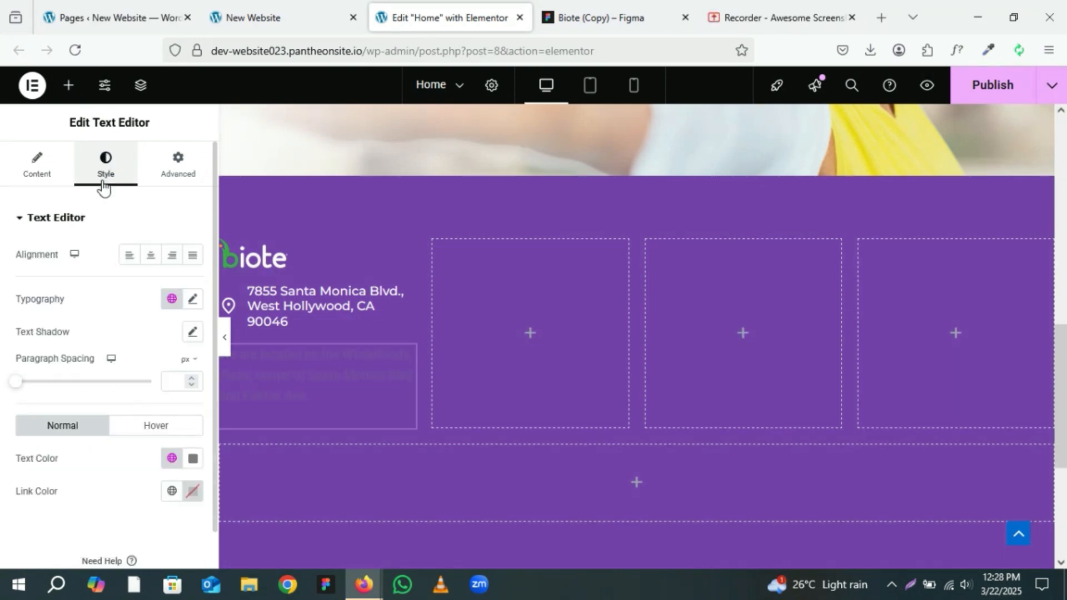
pyautogui.click(193, 299)
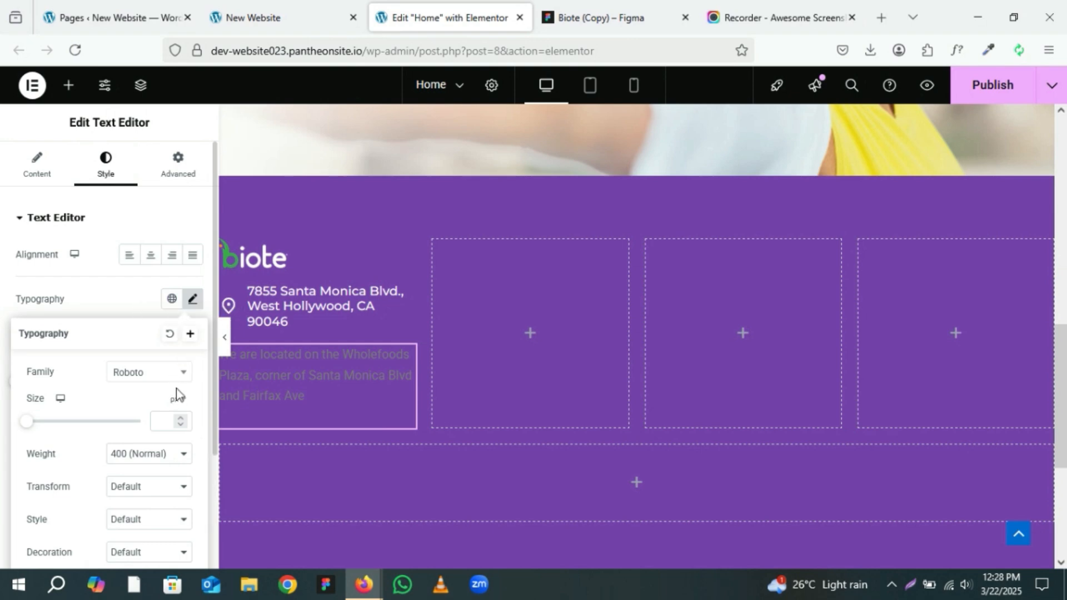
pyautogui.click(155, 382)
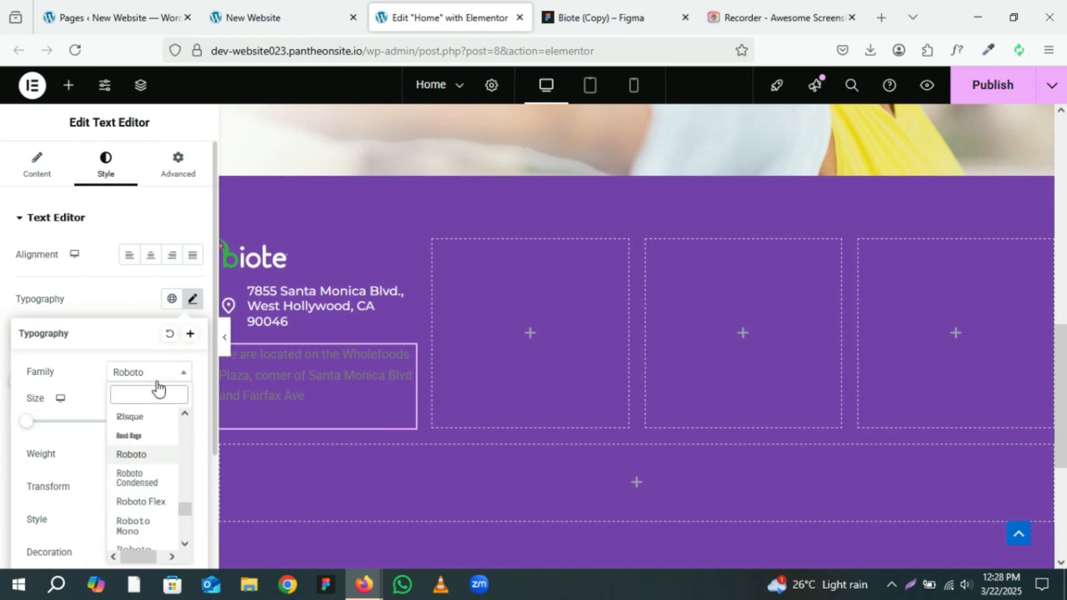
pyautogui.write('mont')
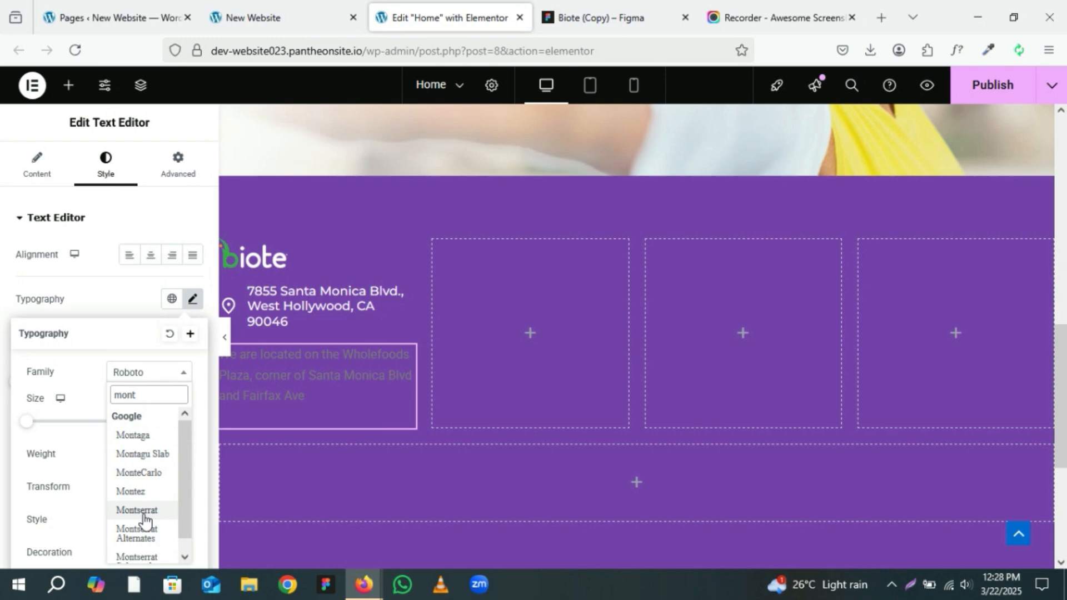
pyautogui.click(143, 511)
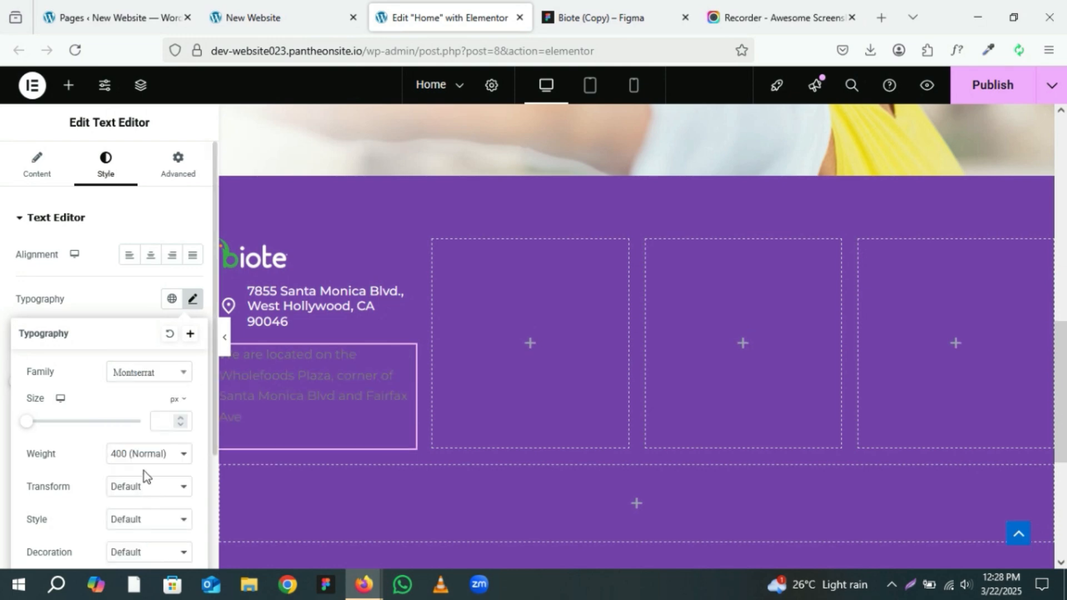
pyautogui.click(148, 453)
pyautogui.click(142, 305)
pyautogui.click(168, 426)
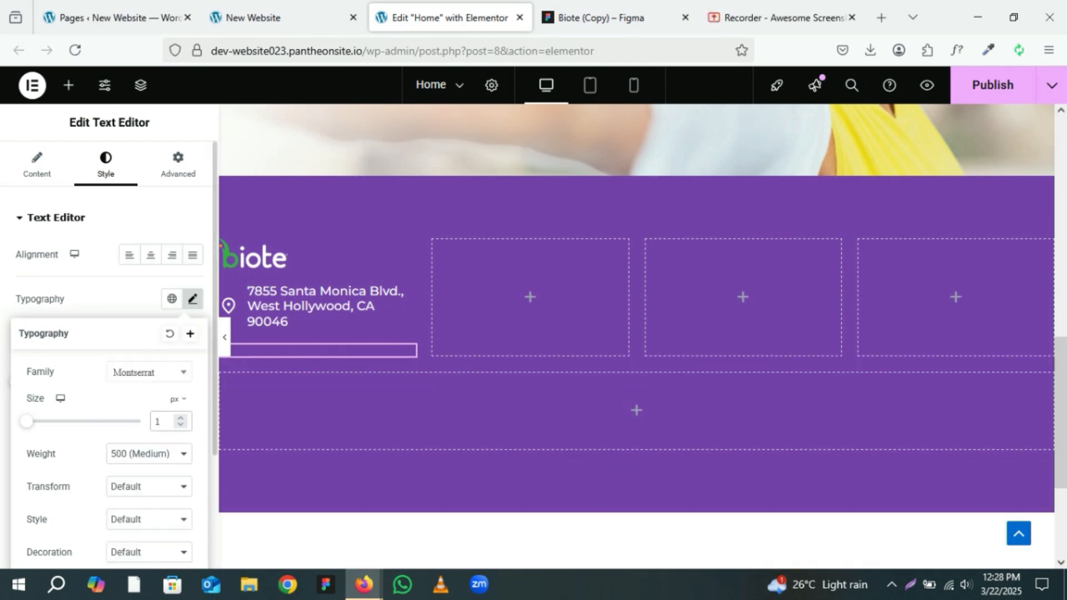
pyautogui.write('16')
# Step: Compare with the Figma typography and set the note's line height to 1.3 em
pyautogui.click(636, 17)
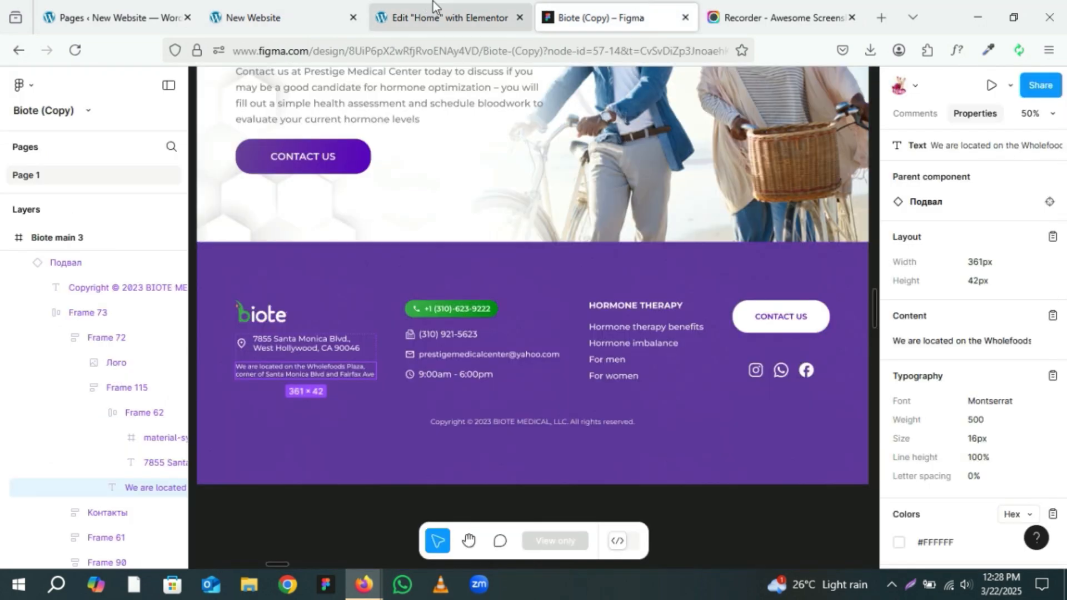
pyautogui.click(439, 18)
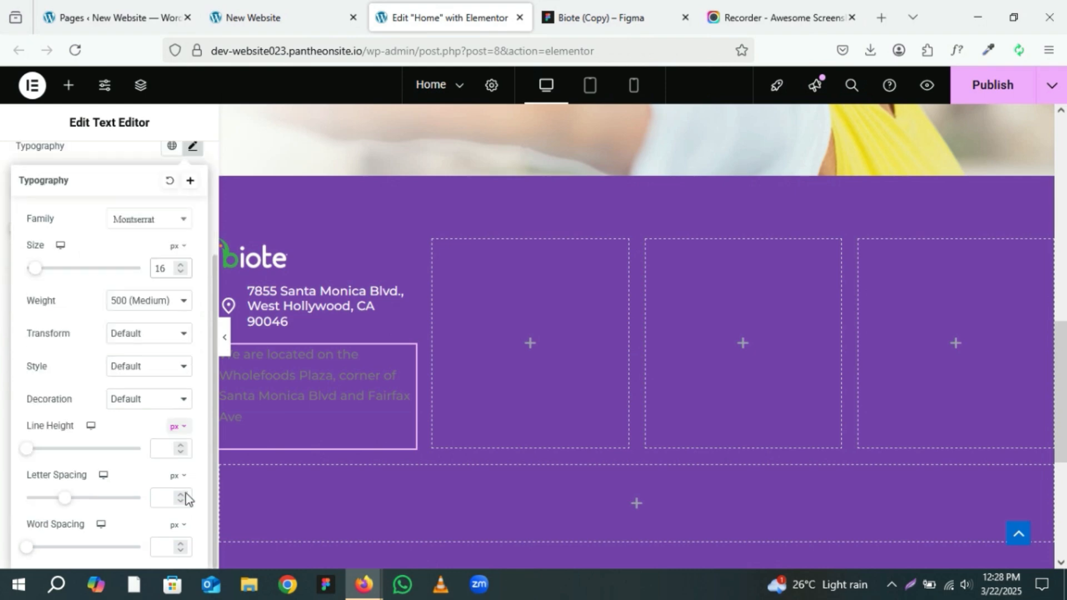
pyautogui.scroll(-2, 185, 499)
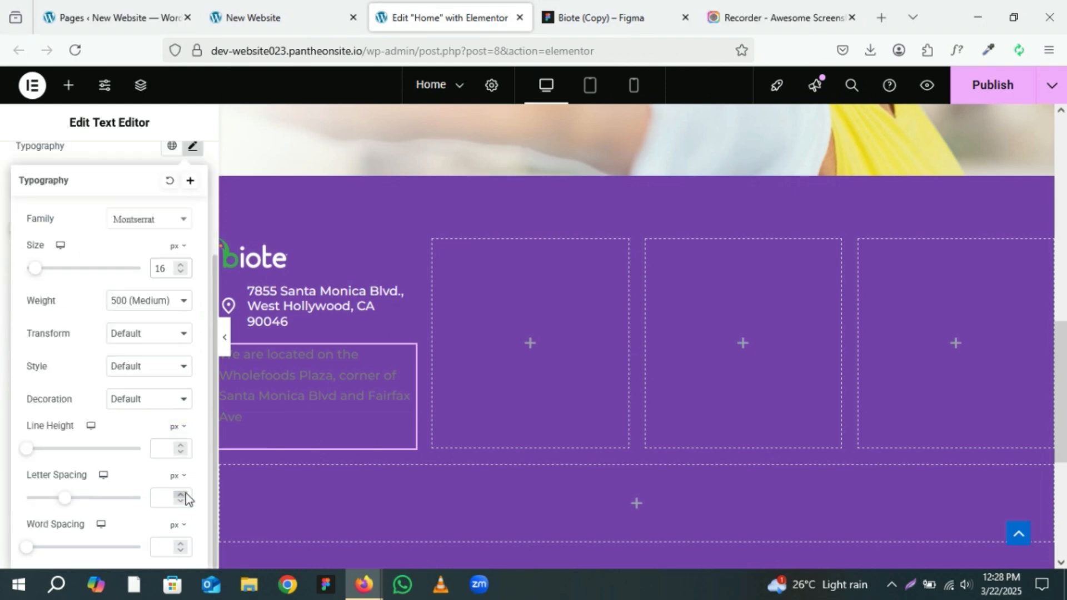
pyautogui.click(177, 428)
pyautogui.click(173, 450)
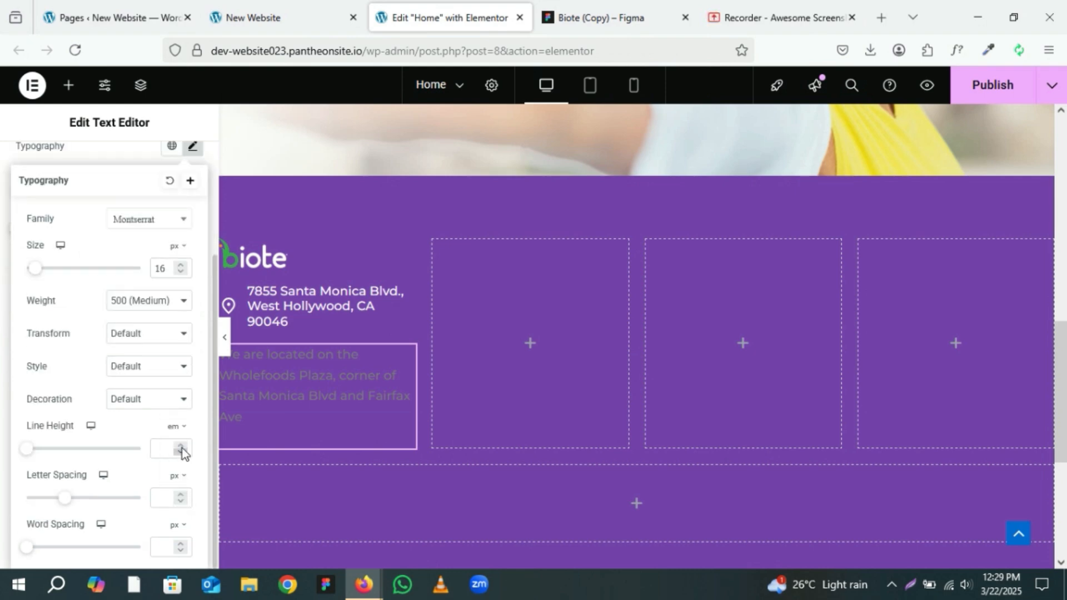
pyautogui.click(181, 448)
pyautogui.click(181, 448)
pyautogui.click(182, 448)
pyautogui.click(181, 448)
pyautogui.click(181, 447)
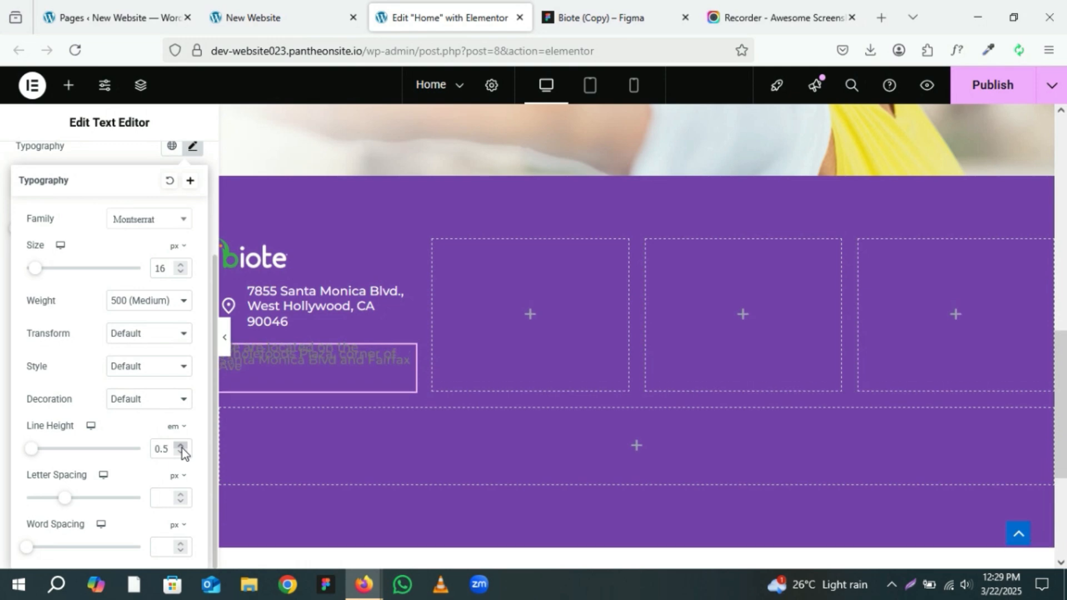
pyautogui.click(181, 446)
pyautogui.click(180, 446)
pyautogui.click(181, 446)
pyautogui.click(181, 446)
pyautogui.click(180, 446)
pyautogui.click(181, 446)
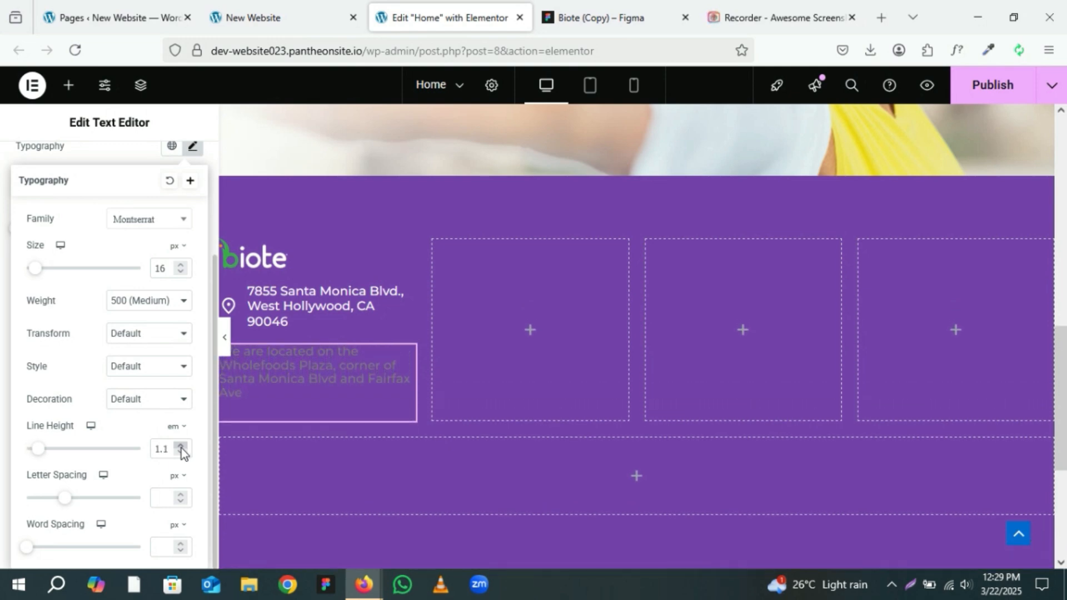
pyautogui.click(180, 446)
pyautogui.click(180, 447)
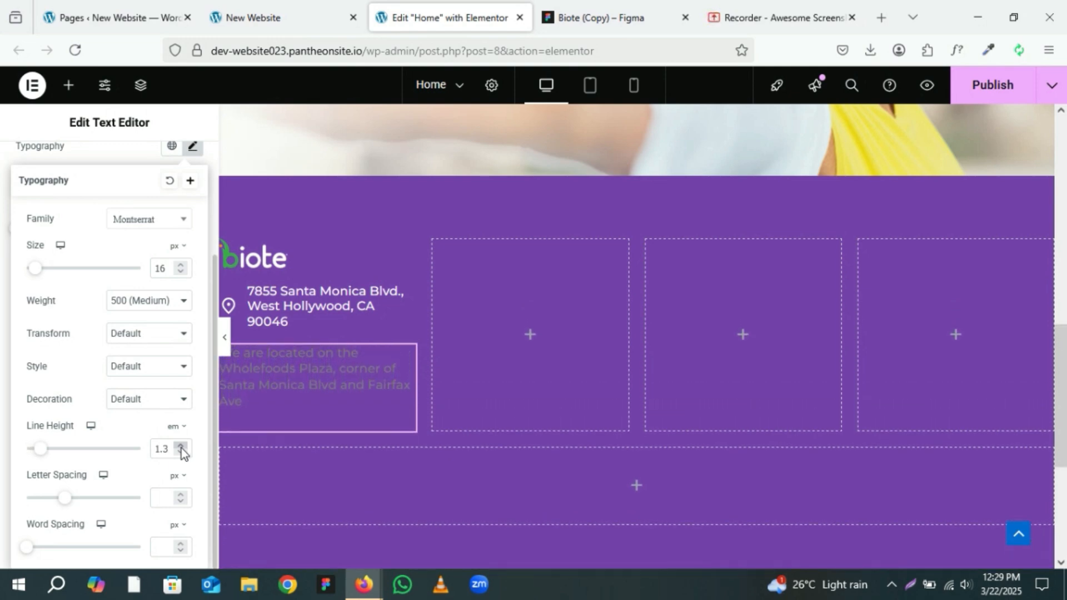
# Step: Save the note's typography as a new global font named Body-font
pyautogui.scroll(3, 188, 464)
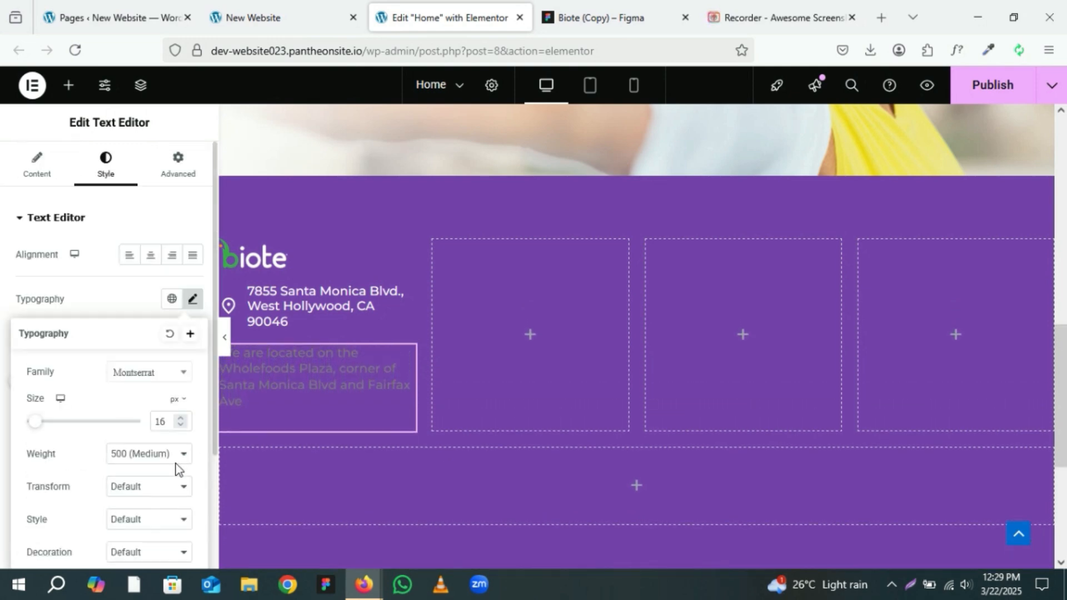
pyautogui.click(190, 334)
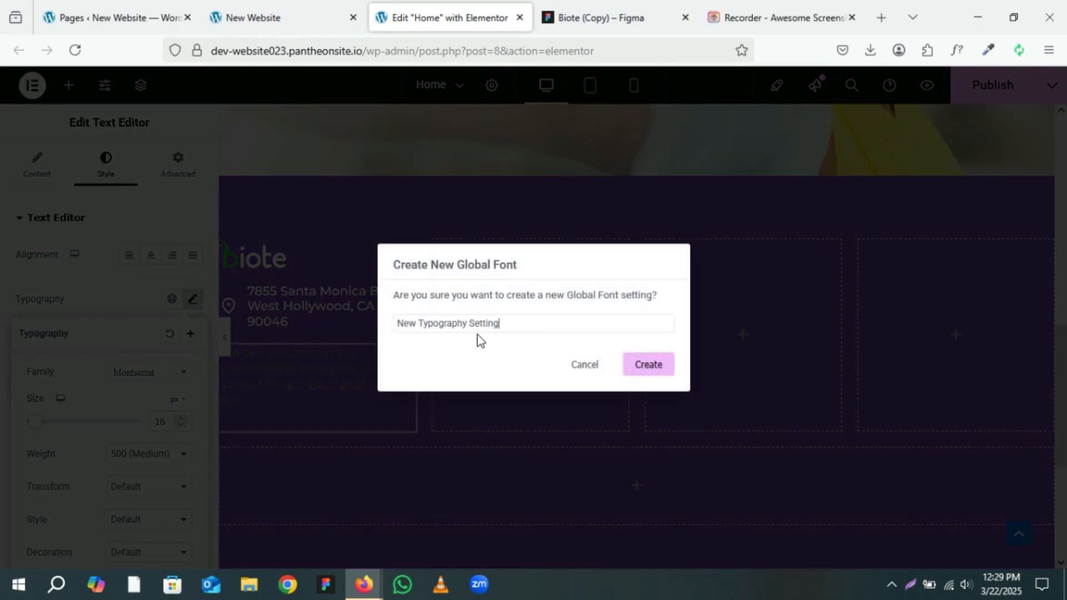
pyautogui.moveTo(494, 321); pyautogui.dragTo(384, 324)
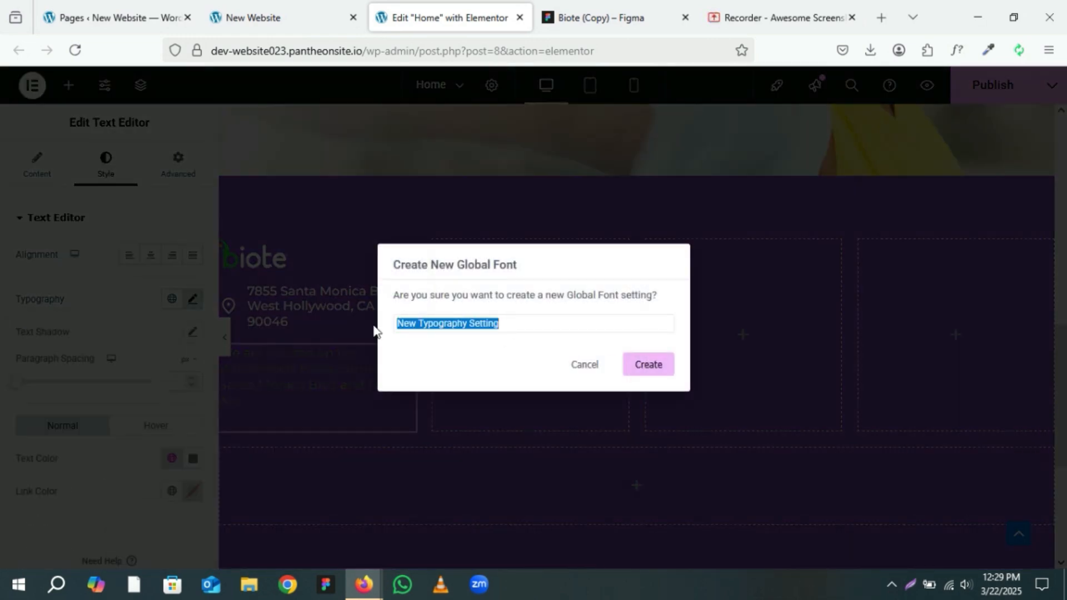
pyautogui.press('BackSpace')
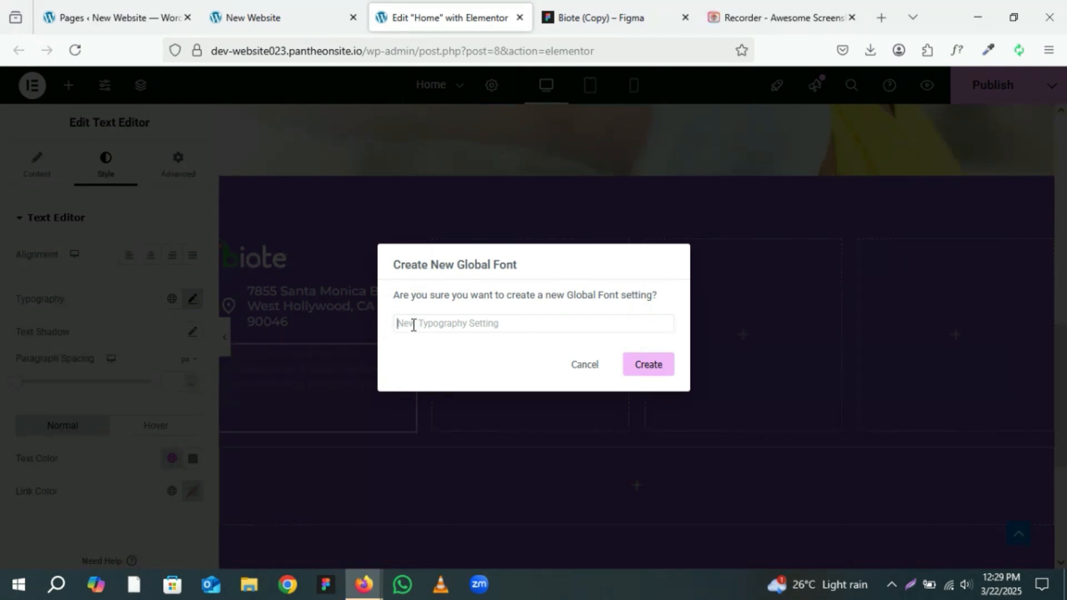
pyautogui.write('Body-font')
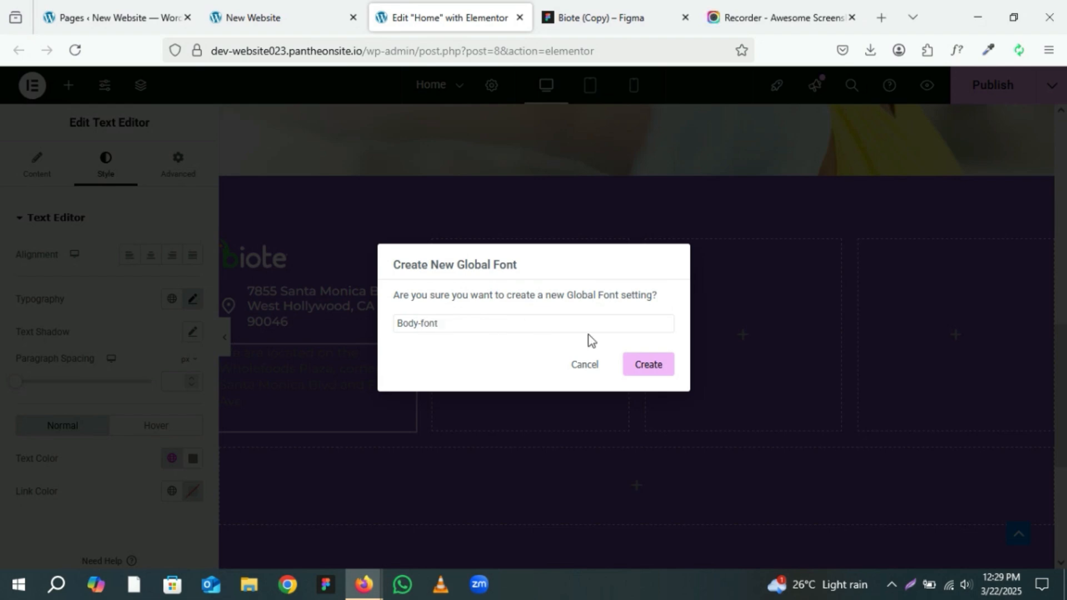
pyautogui.click(643, 372)
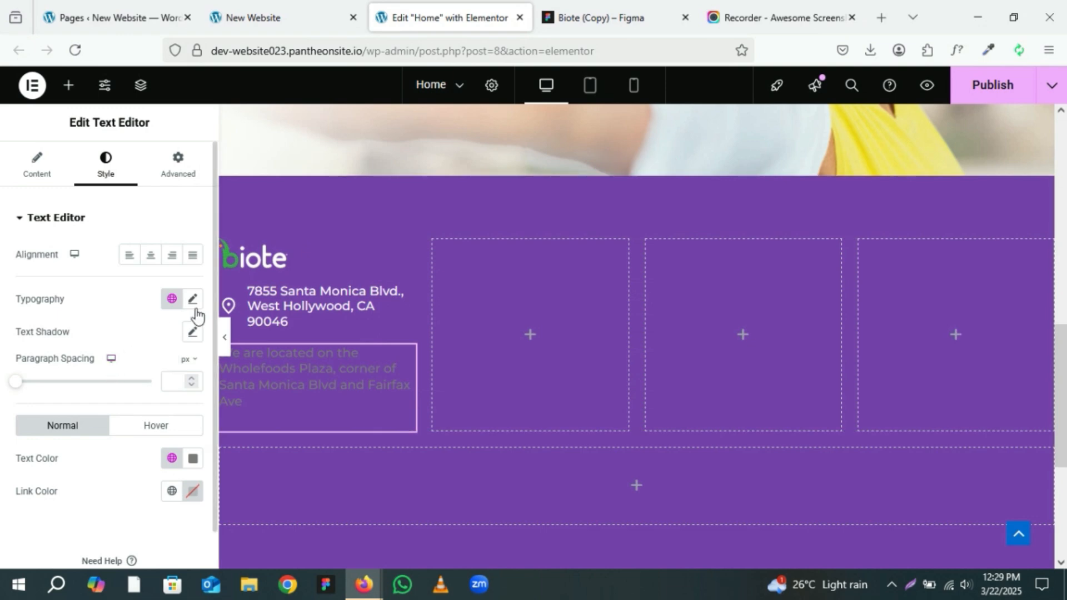
pyautogui.click(172, 300)
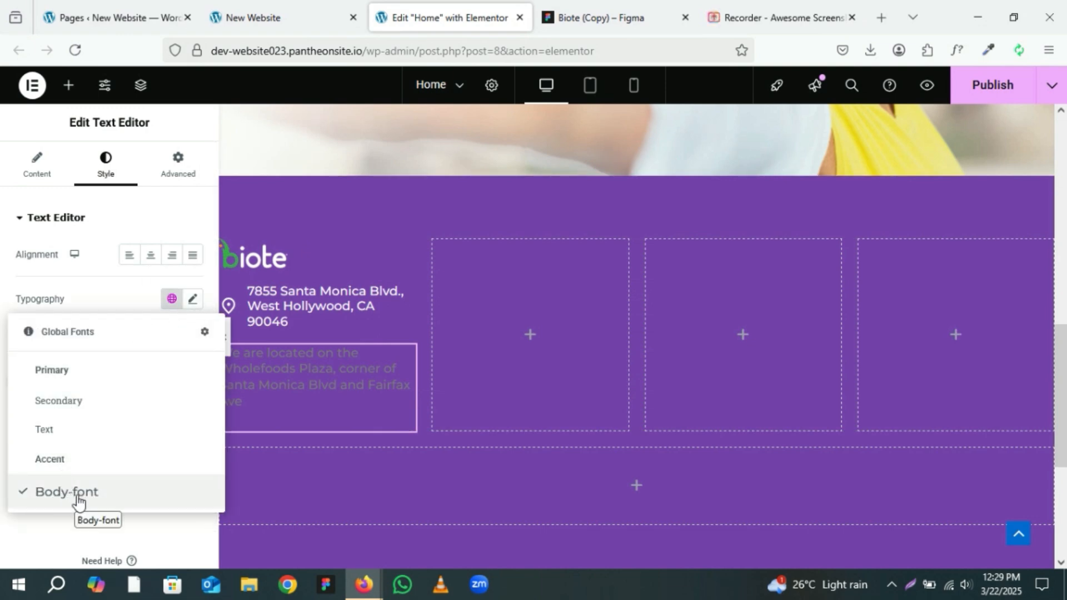
pyautogui.click(119, 291)
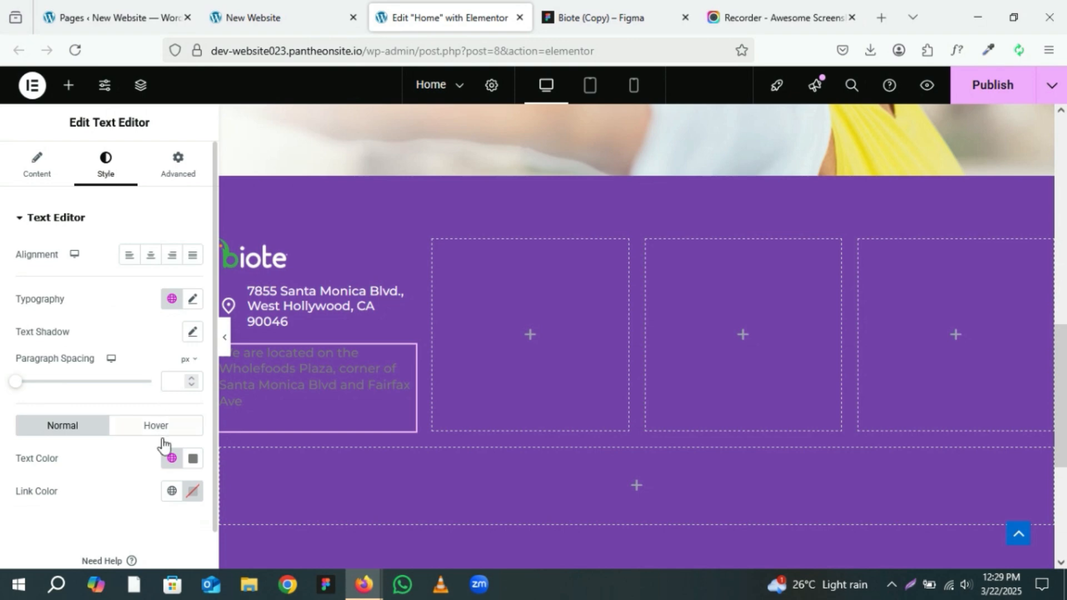
# Step: Set the note's text color to the global Theme Primary Background color (#FFFFFF)
pyautogui.click(171, 461)
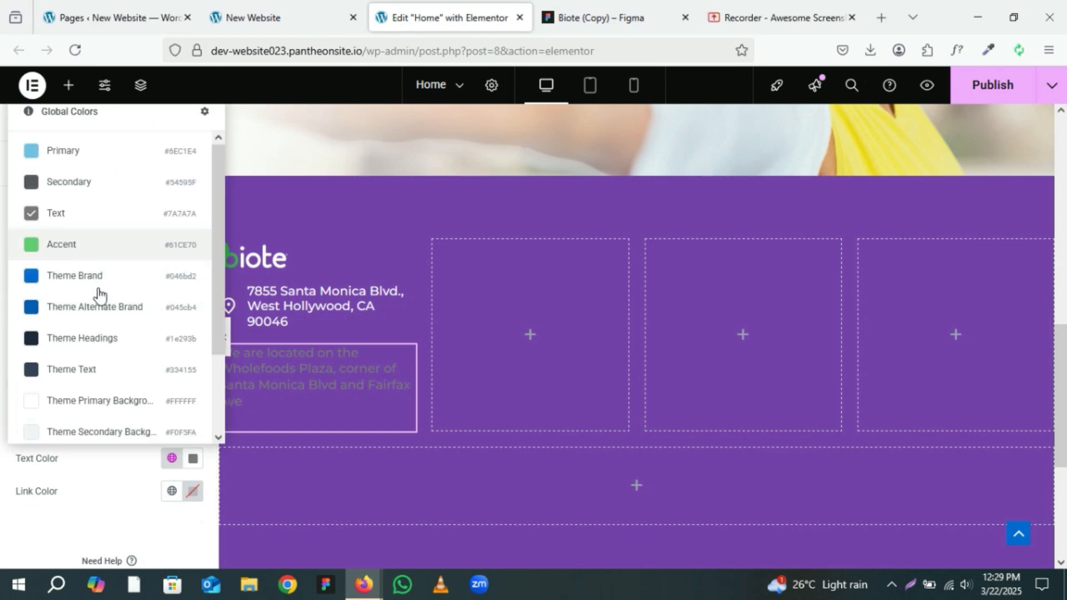
pyautogui.click(136, 405)
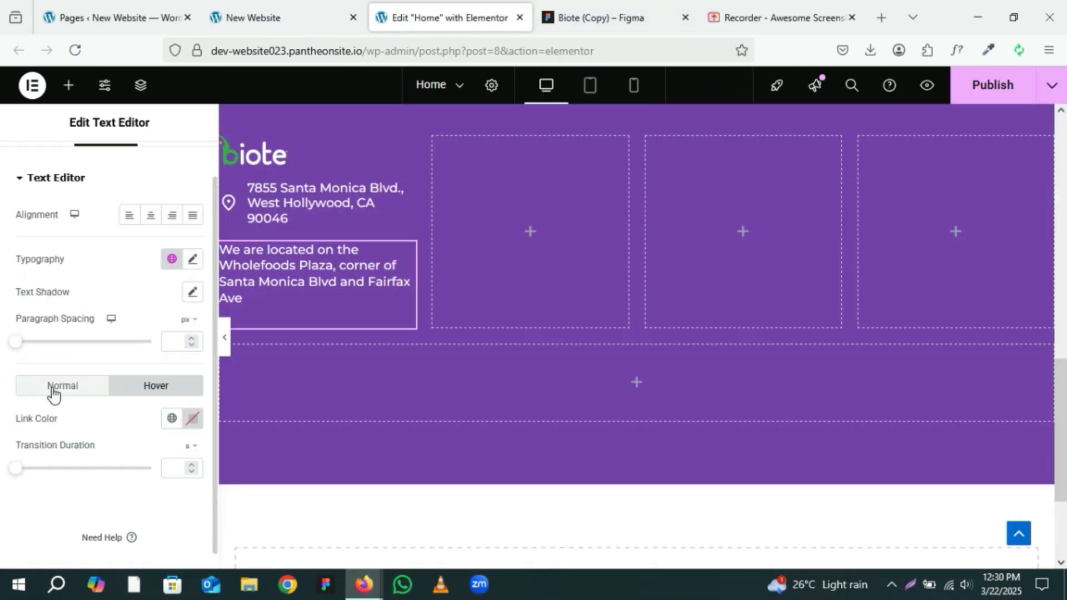
pyautogui.click(52, 388)
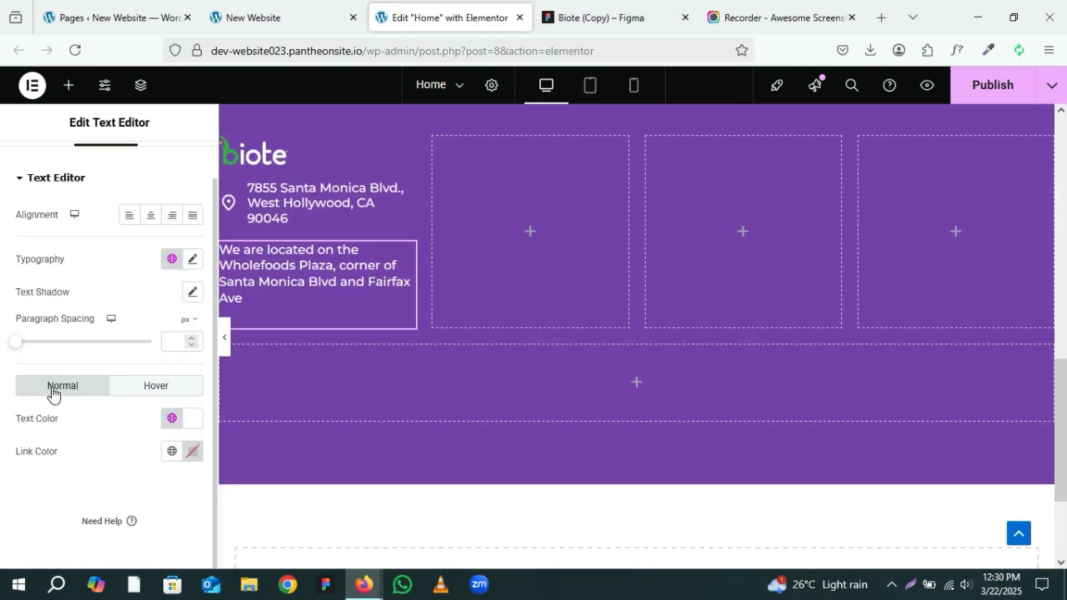
# Step: Copy the phone number text from the green contact button in the Figma footer design
pyautogui.click(600, 17)
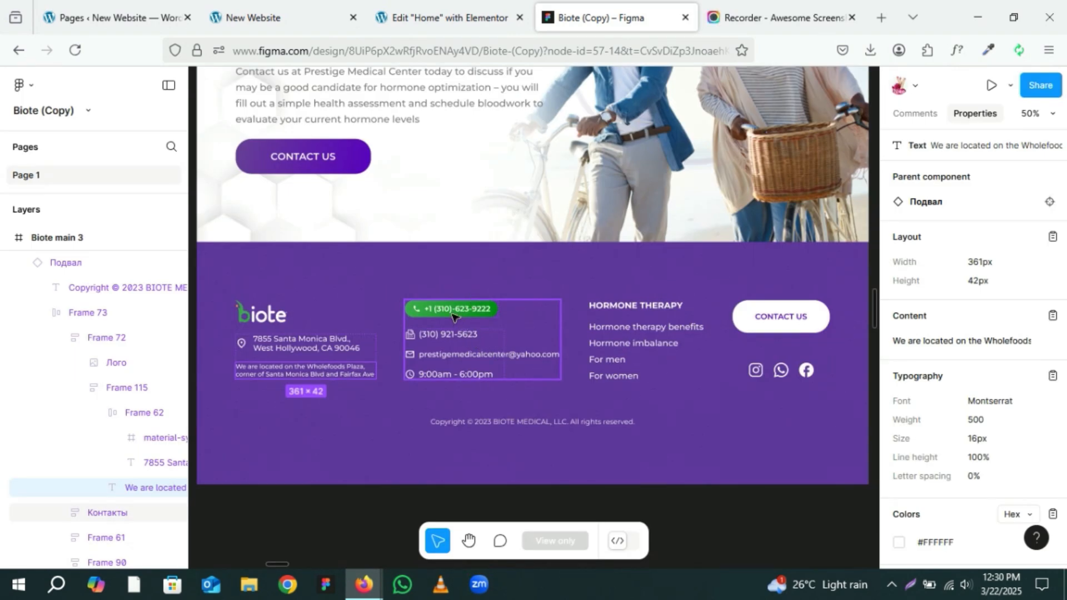
pyautogui.click(453, 315)
pyautogui.click(453, 316)
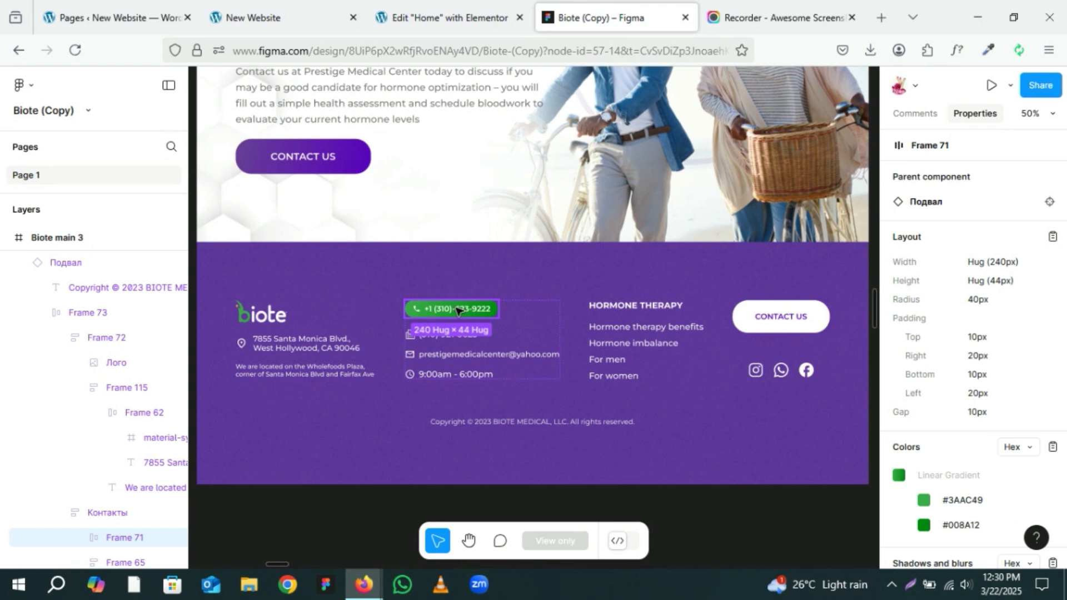
pyautogui.click(456, 310)
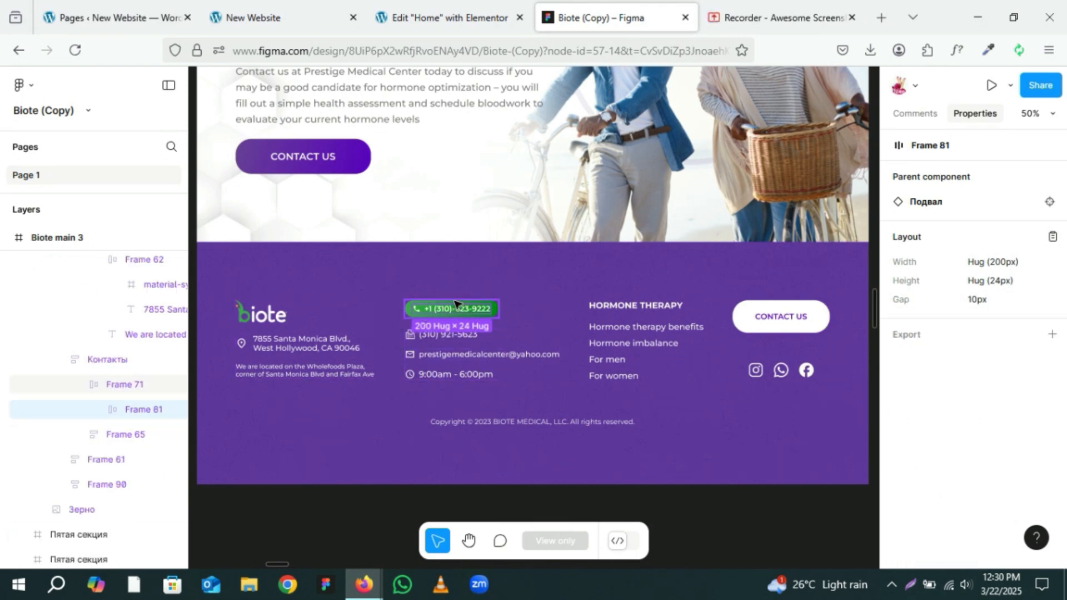
pyautogui.click(449, 310)
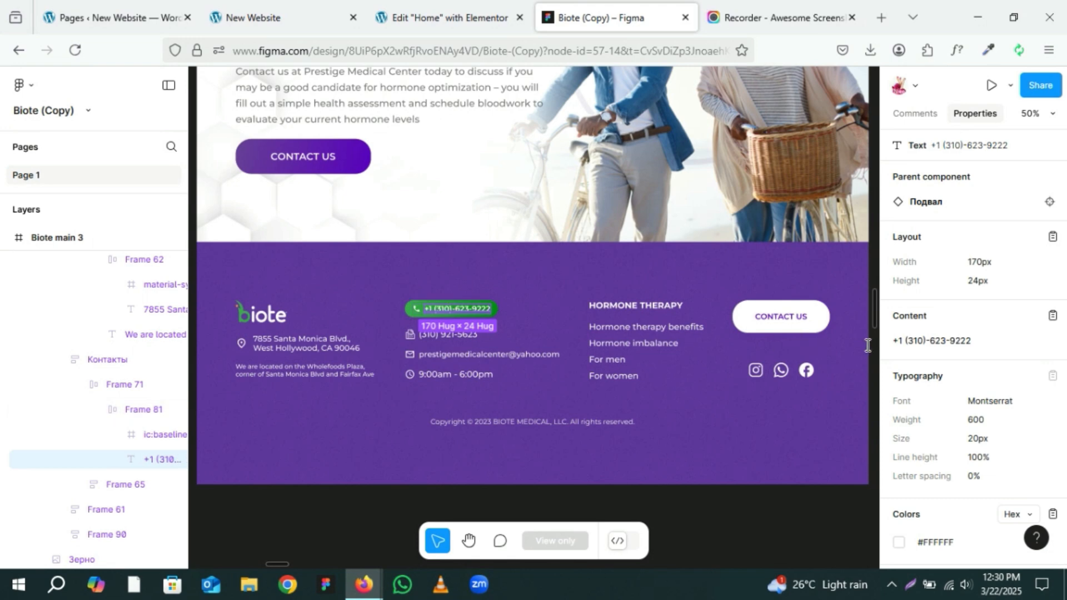
pyautogui.click(1053, 315)
pyautogui.click(449, 8)
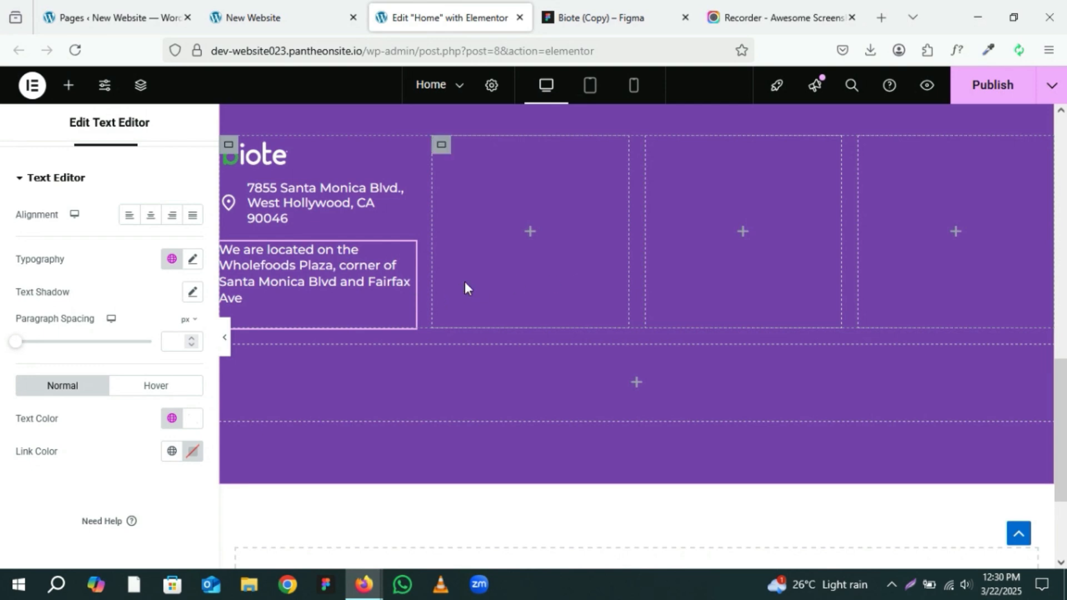
# Step: Add a Button widget to the footer's second column and paste the phone number as its text
pyautogui.click(529, 234)
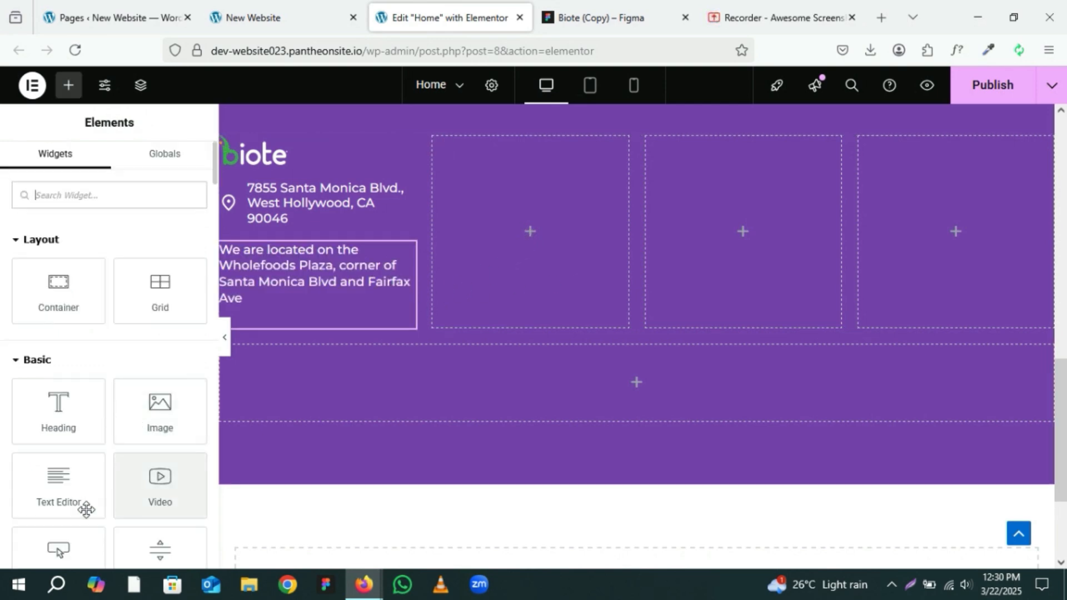
pyautogui.scroll(-2, 83, 505)
pyautogui.moveTo(58, 475); pyautogui.dragTo(528, 218)
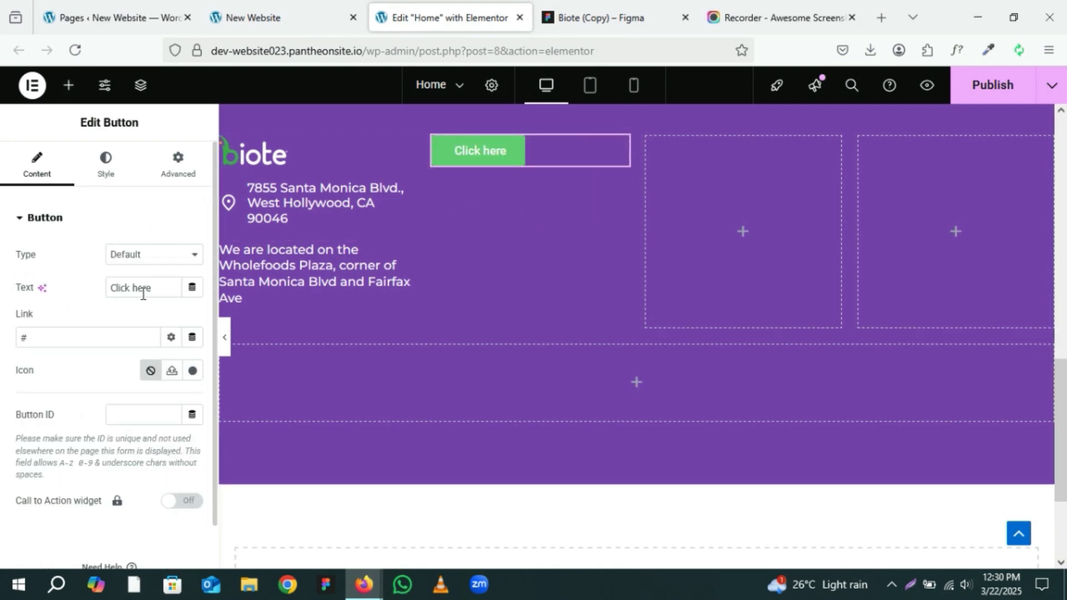
pyautogui.moveTo(154, 290); pyautogui.dragTo(79, 284)
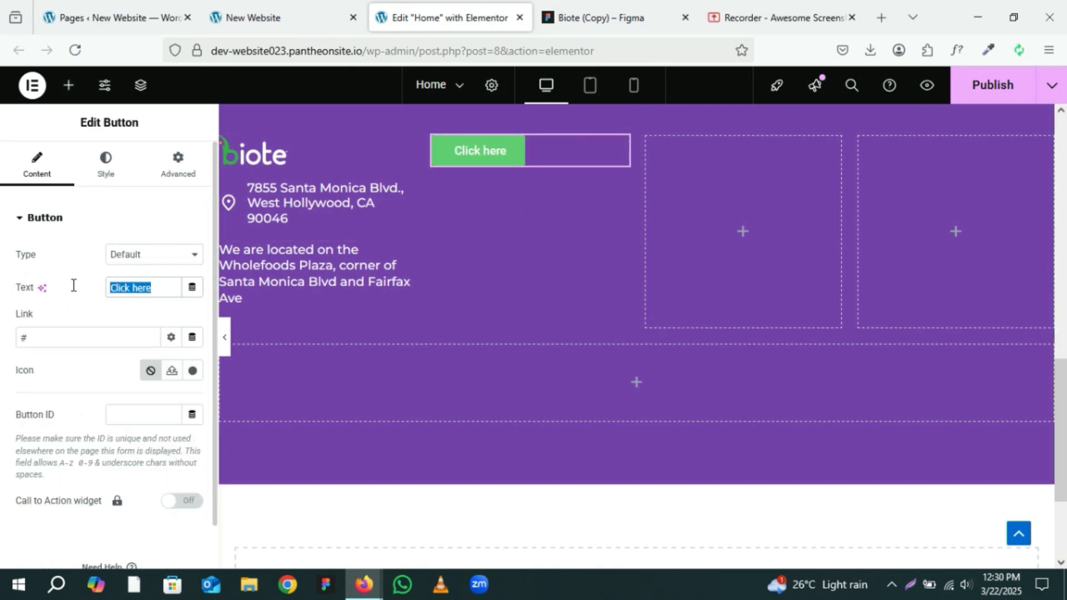
pyautogui.hotkey('ctrl', 'v')
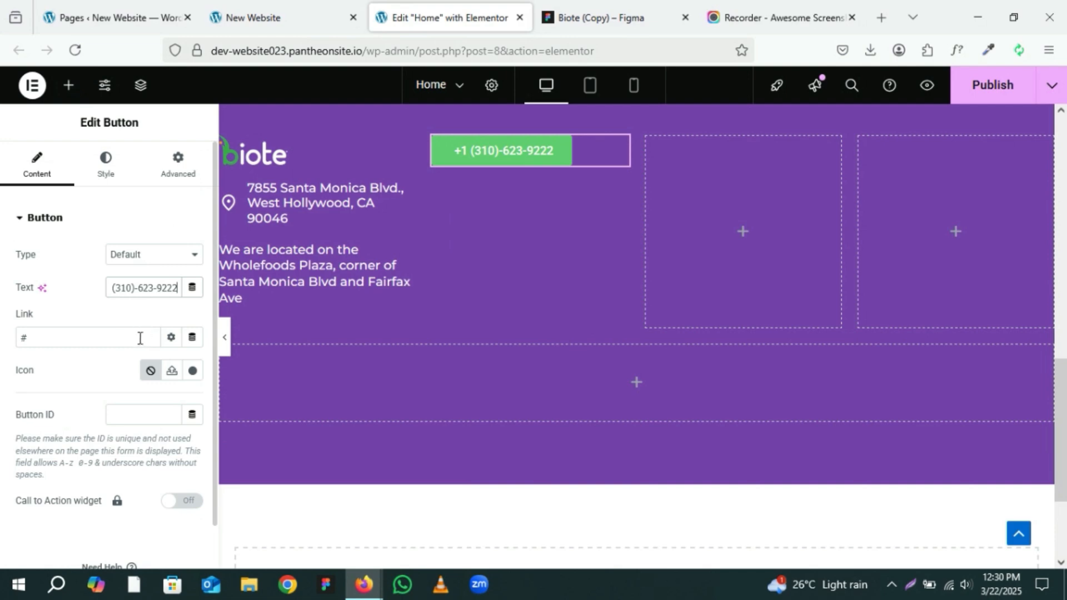
pyautogui.click(34, 335)
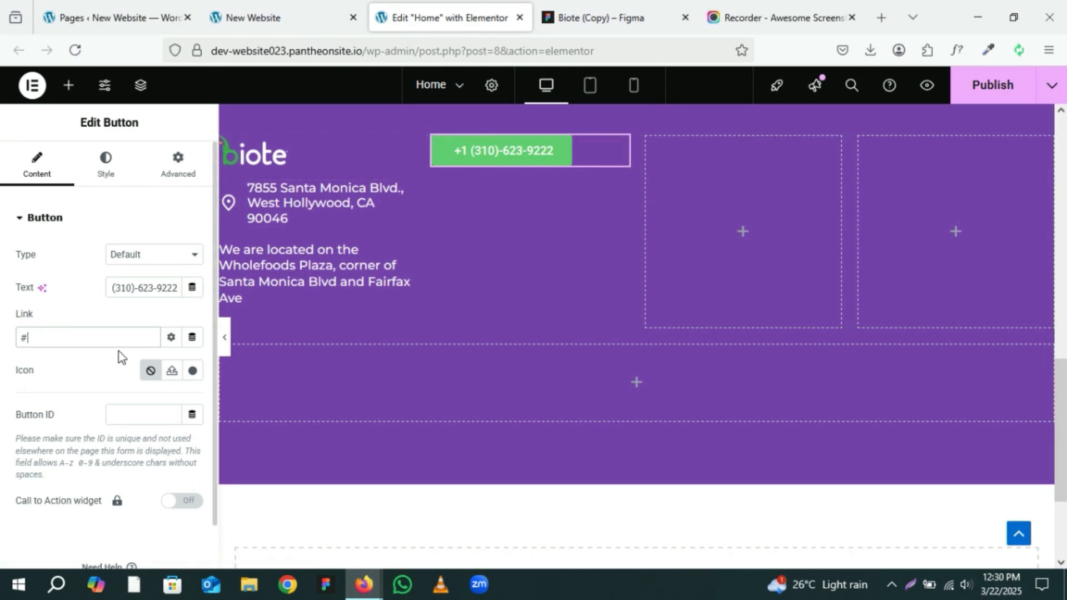
# Step: Apply the Body-font global font to the button and increase its font size to 20 px
pyautogui.click(113, 173)
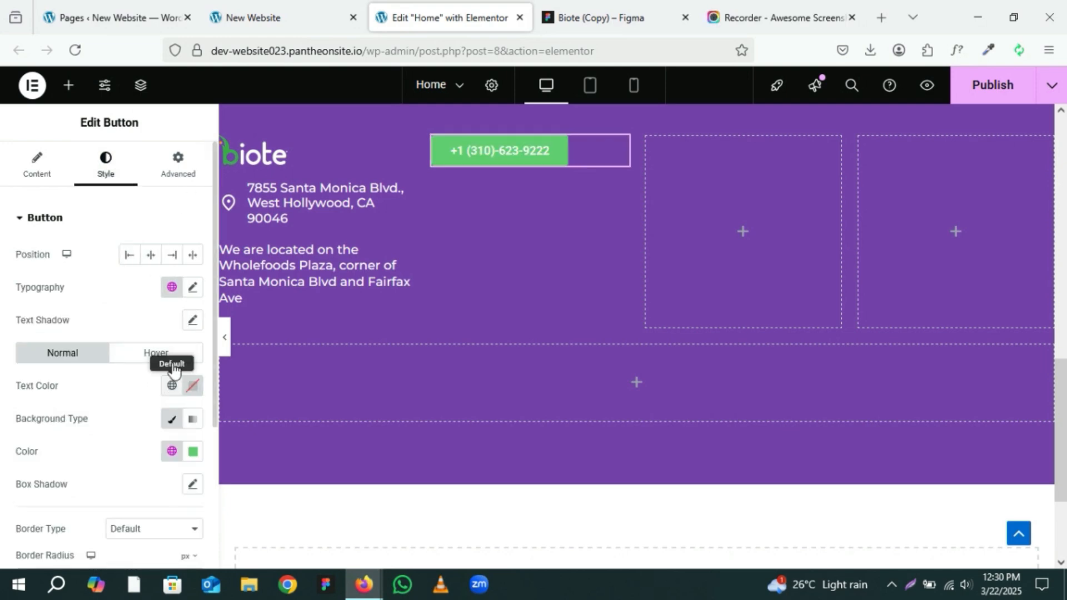
pyautogui.click(172, 287)
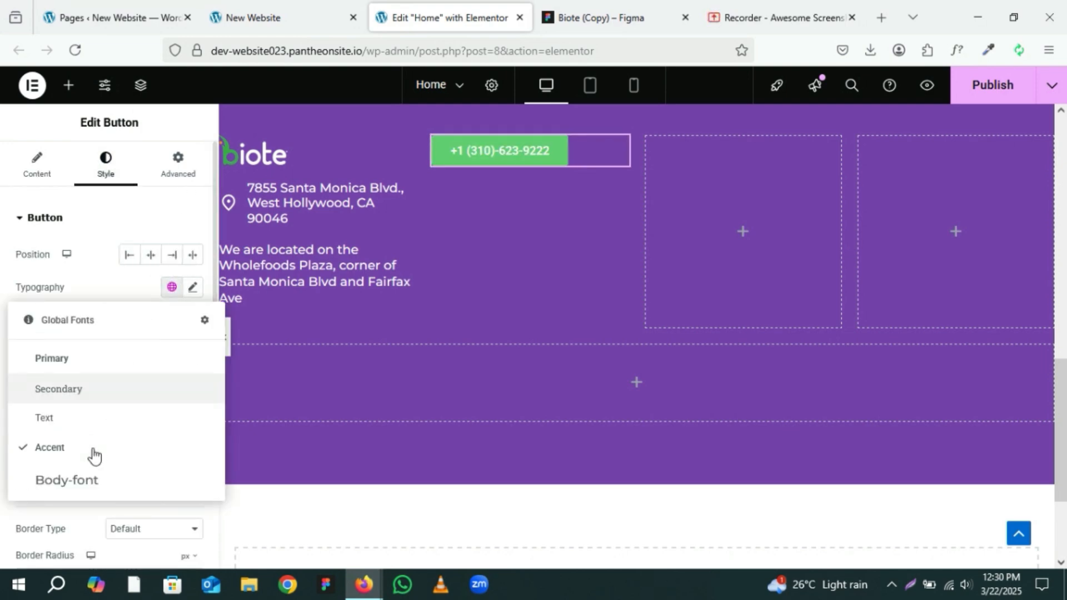
pyautogui.click(74, 481)
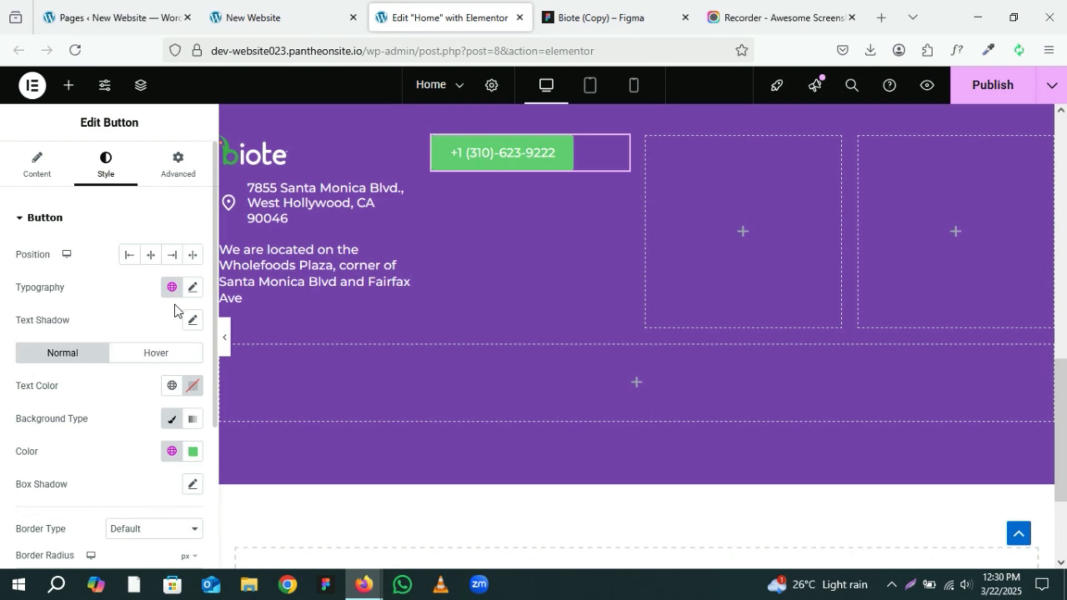
pyautogui.click(195, 290)
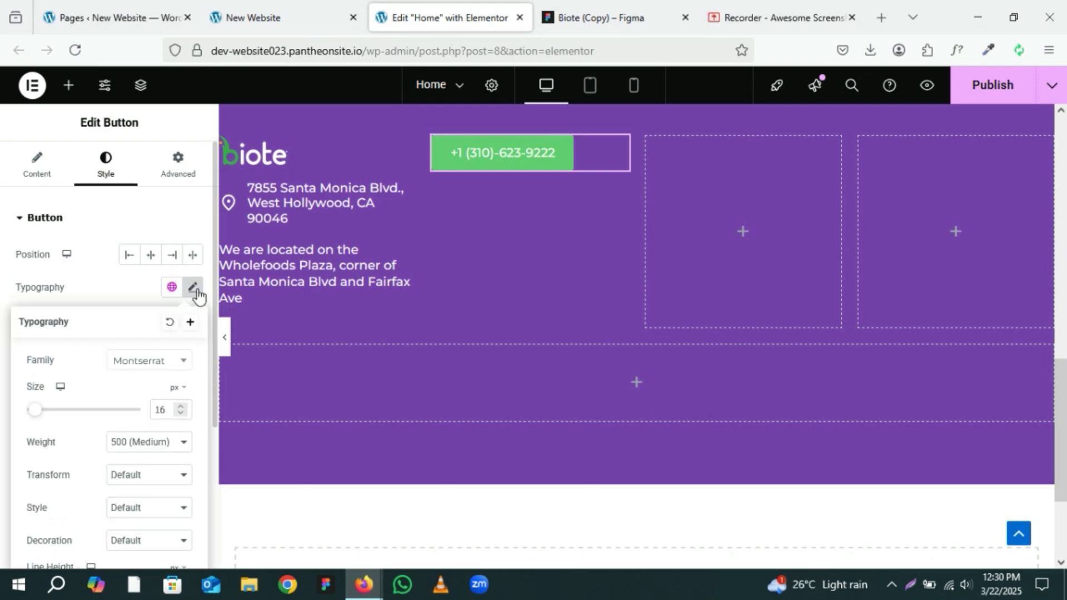
pyautogui.click(180, 407)
pyautogui.click(180, 407)
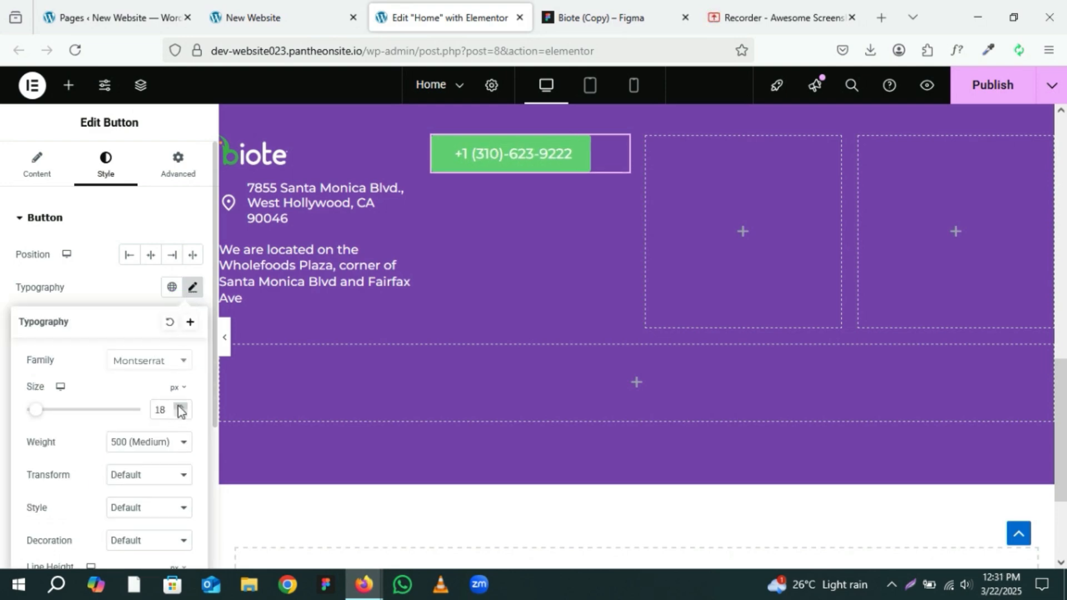
pyautogui.click(180, 407)
pyautogui.click(180, 406)
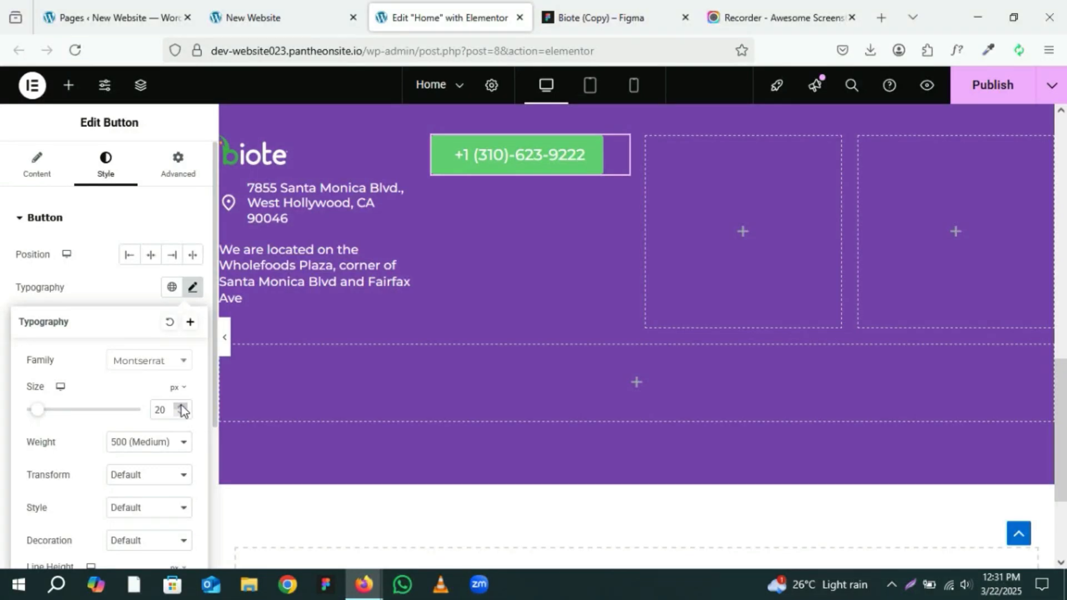
pyautogui.click(140, 293)
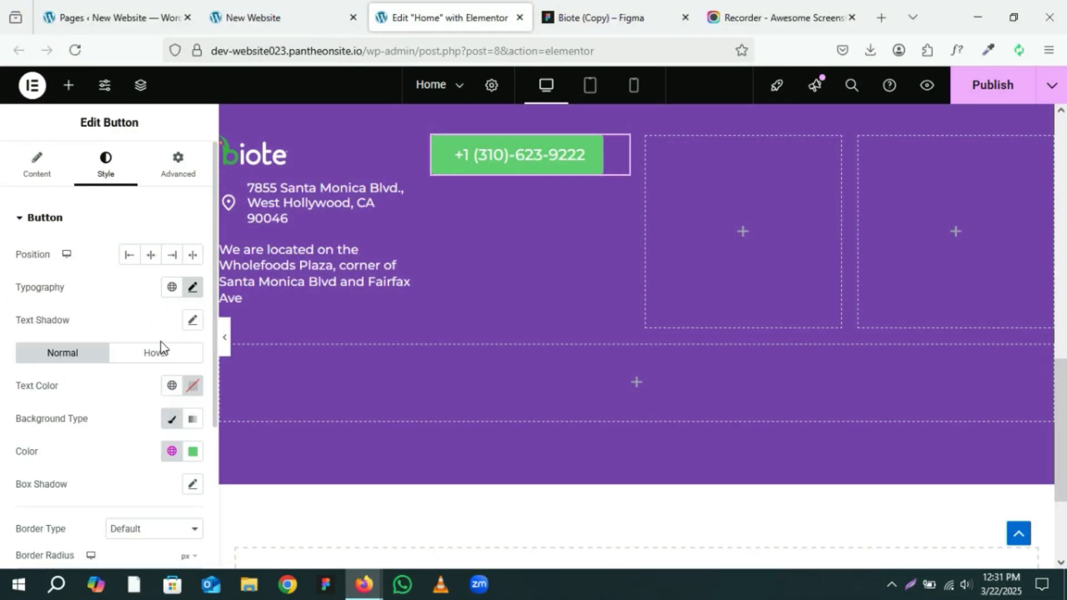
# Step: Set the button's text color to Theme Primary Background for both the normal and hover states
pyautogui.click(172, 389)
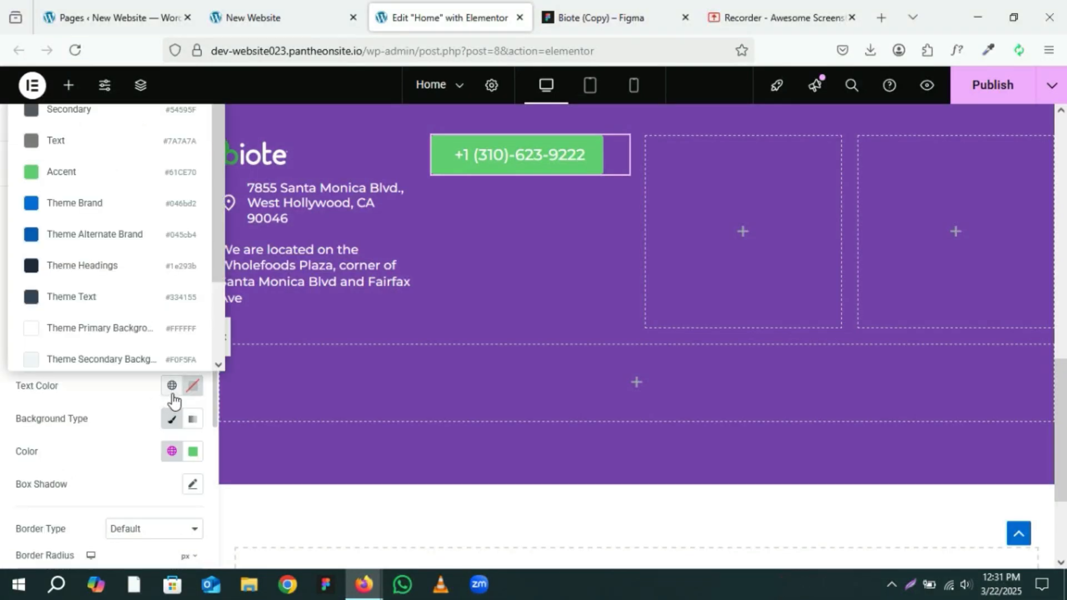
pyautogui.click(142, 333)
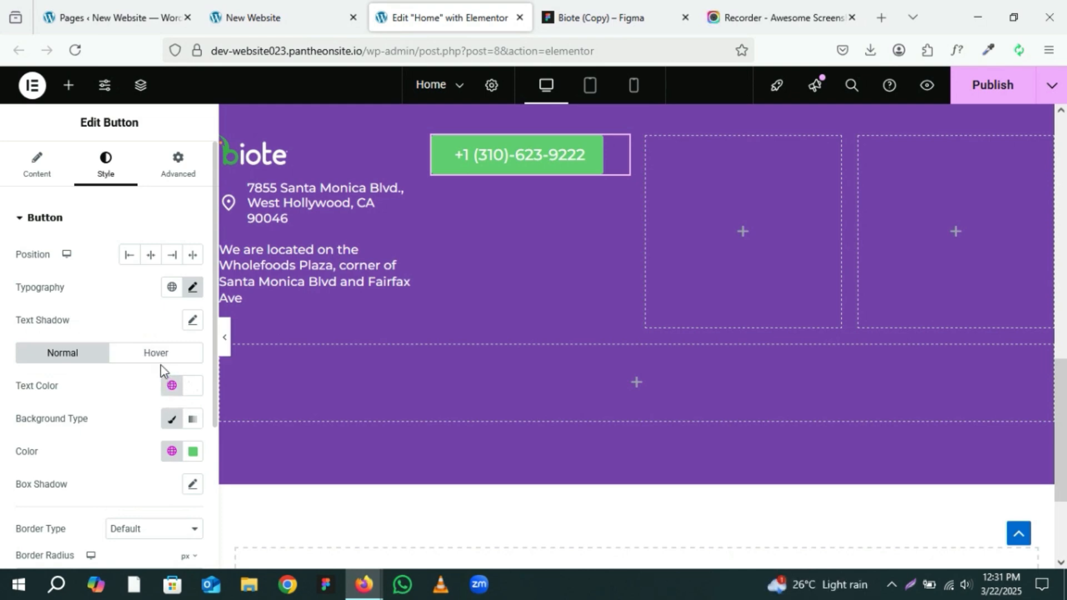
pyautogui.click(161, 359)
pyautogui.click(172, 385)
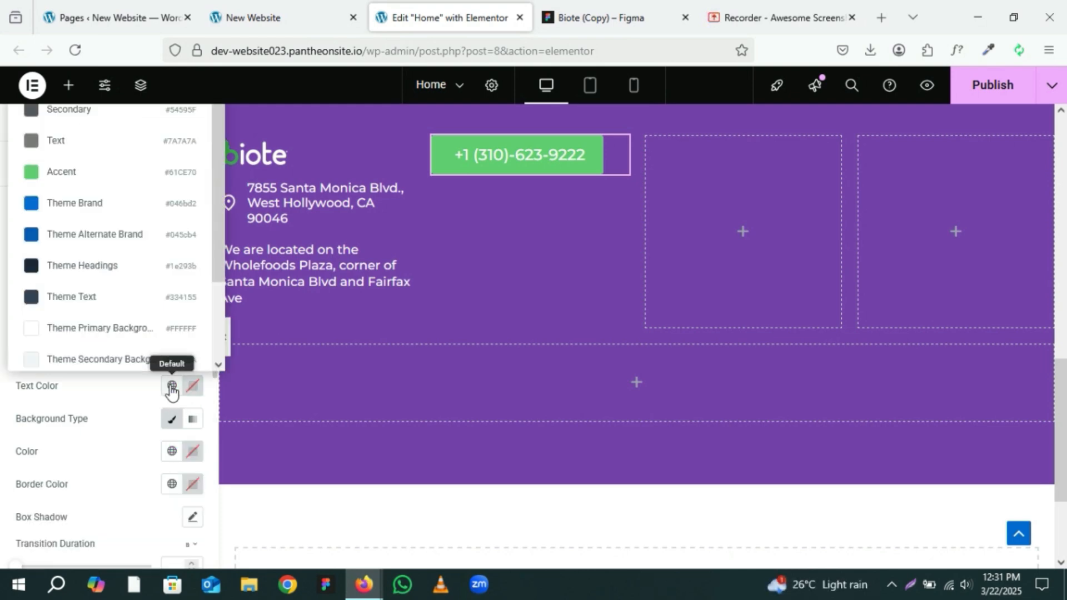
pyautogui.click(111, 341)
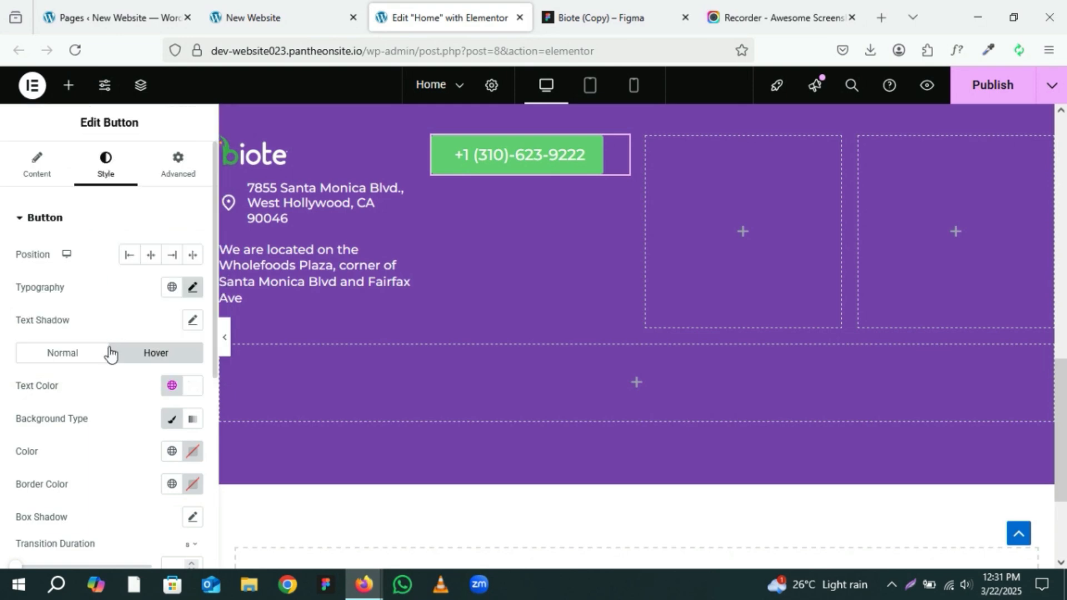
pyautogui.click(88, 351)
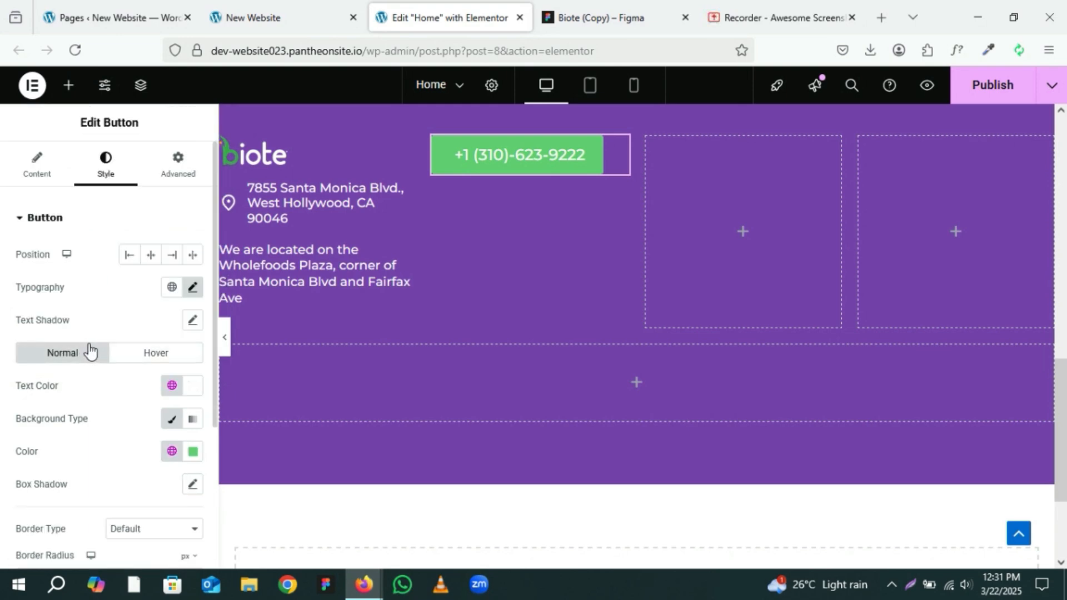
pyautogui.click(651, 8)
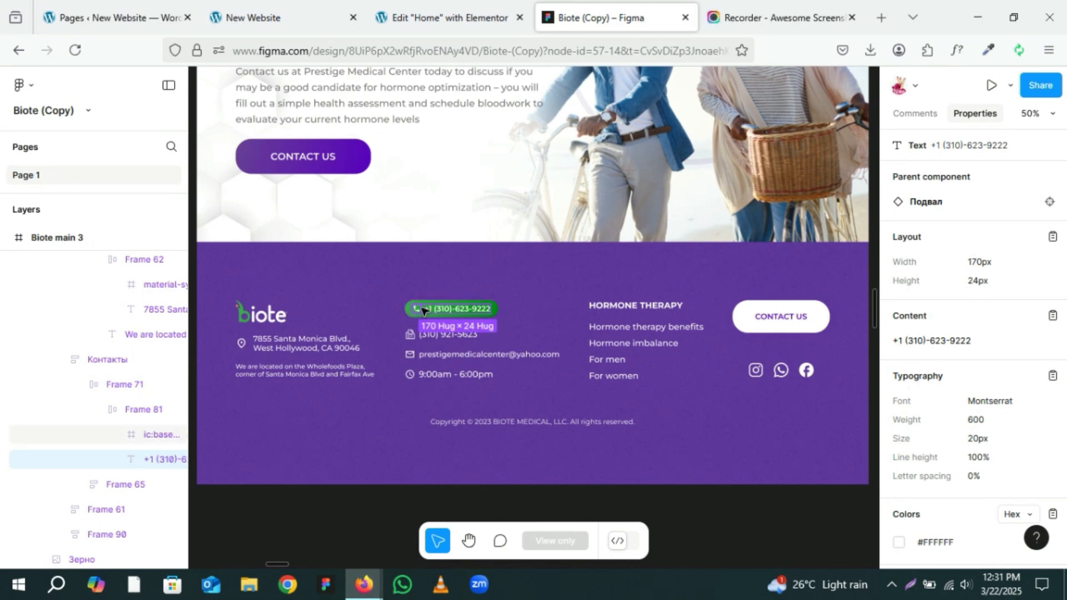
pyautogui.click(453, 5)
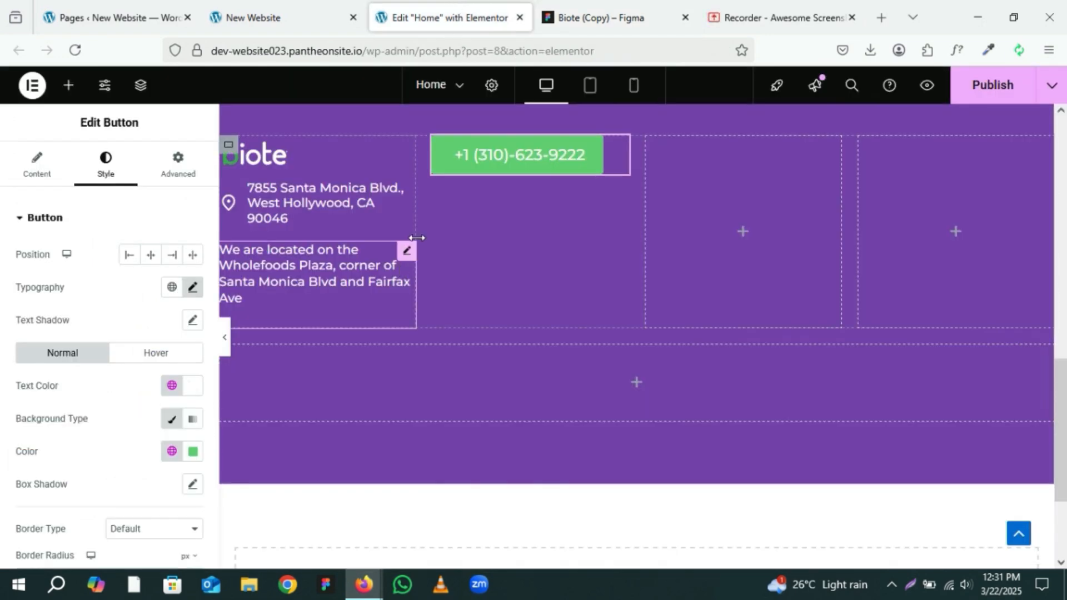
# Step: Add the Phone icon from the icon library to the phone number button
pyautogui.click(51, 173)
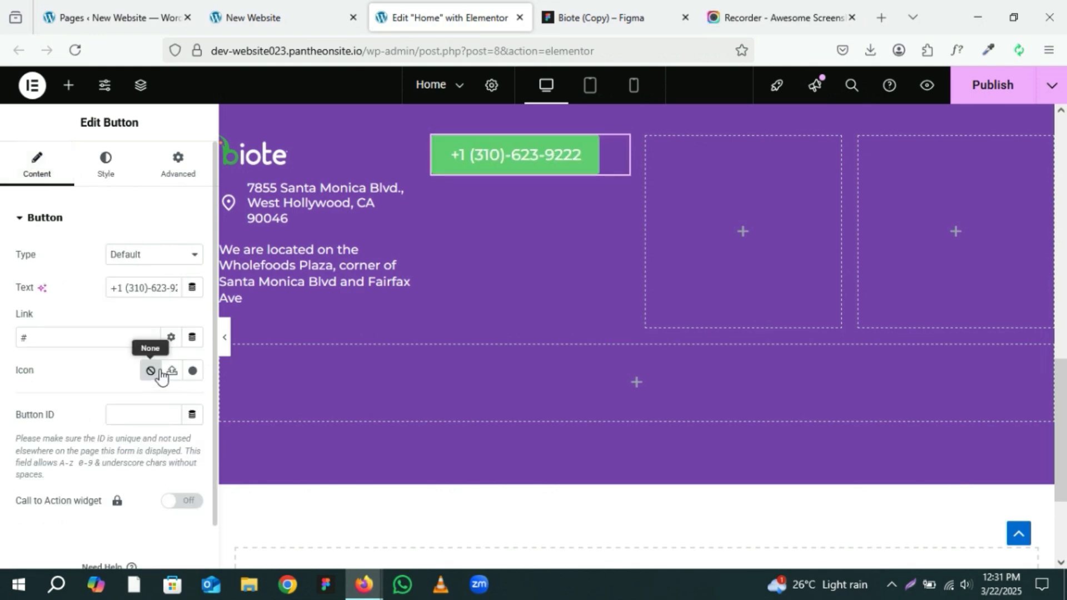
pyautogui.click(192, 372)
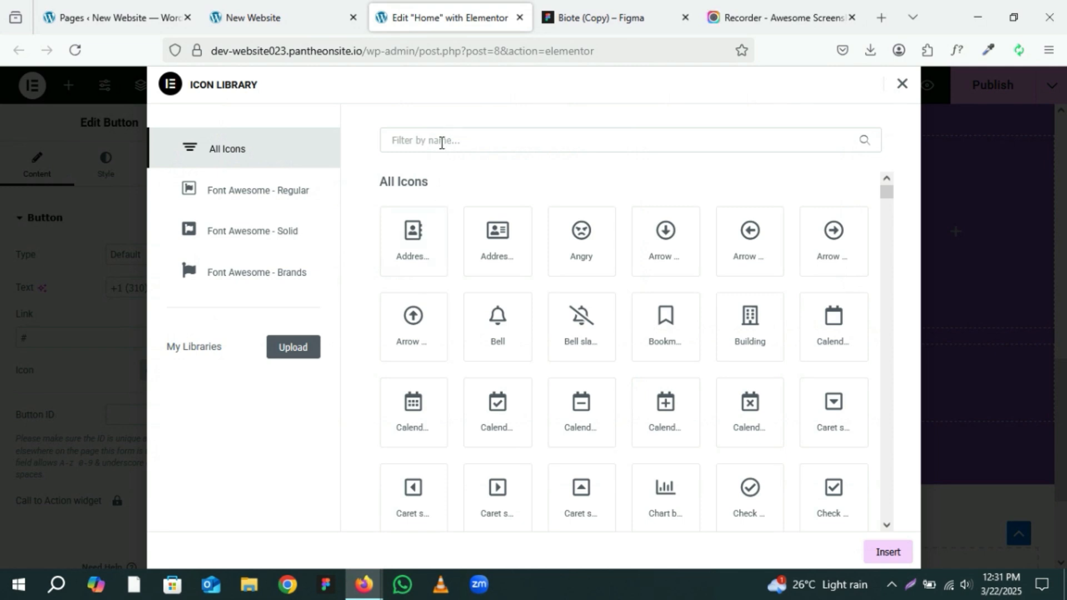
pyautogui.write('ph')
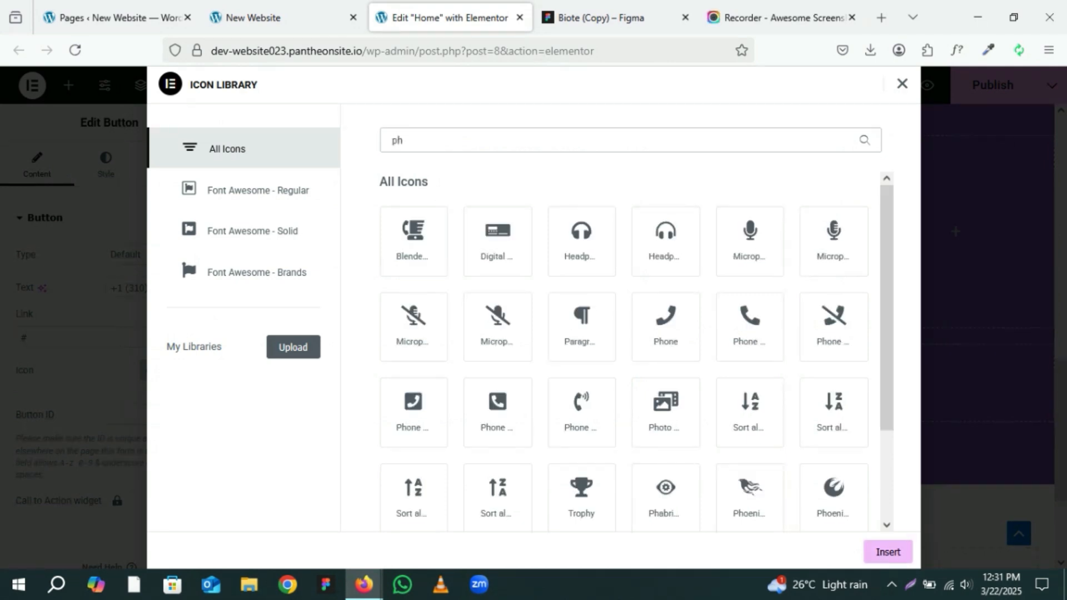
pyautogui.click(751, 326)
pyautogui.click(882, 553)
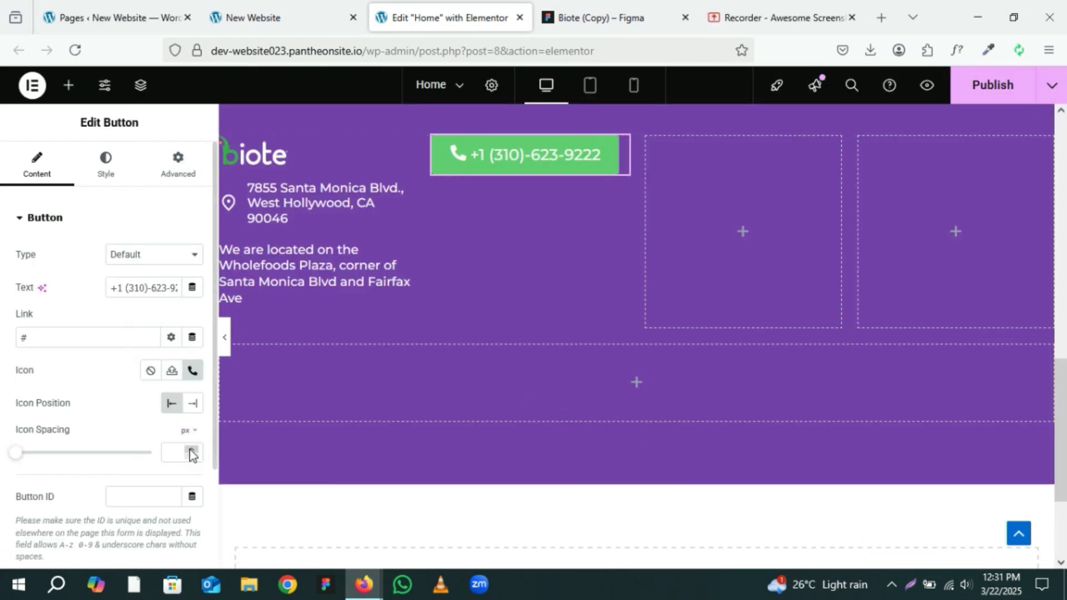
# Step: Increase the button's icon spacing to 10 px
pyautogui.click(191, 452)
pyautogui.click(191, 451)
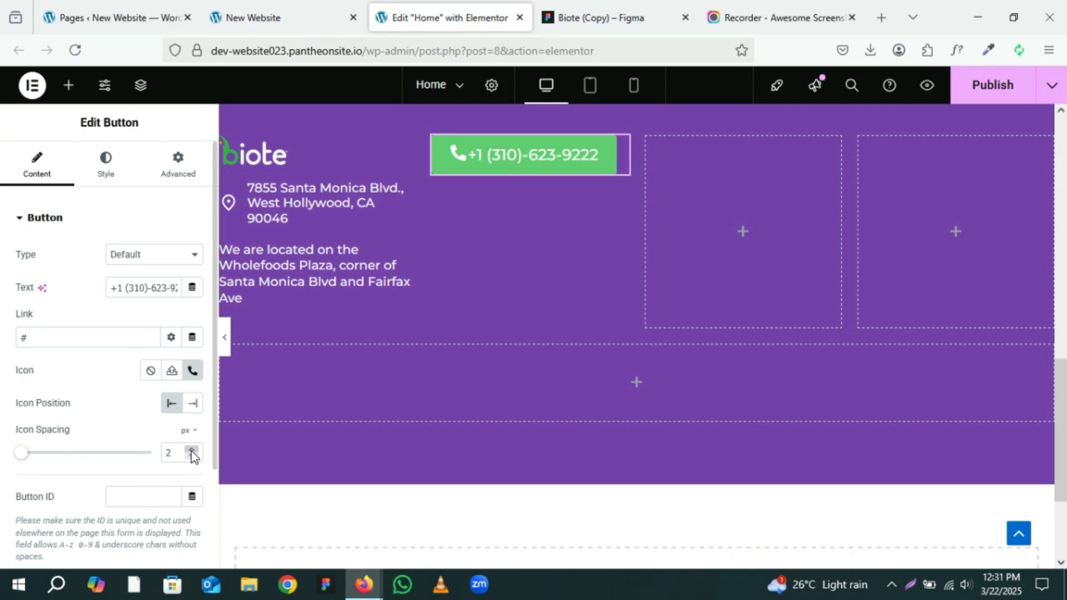
pyautogui.click(191, 452)
pyautogui.click(191, 452)
pyautogui.click(191, 452)
pyautogui.click(191, 451)
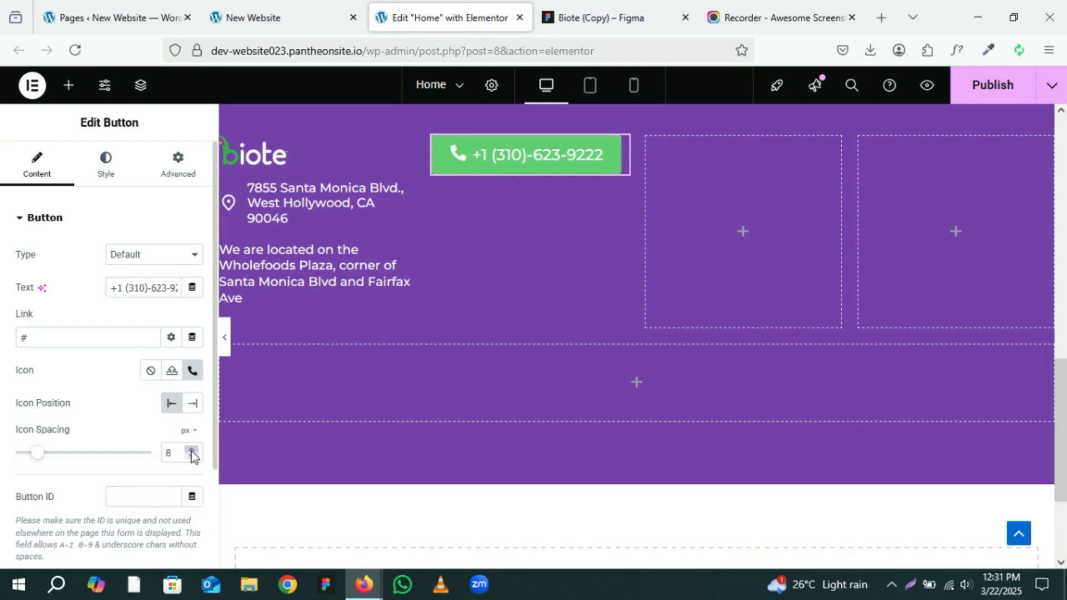
pyautogui.click(191, 451)
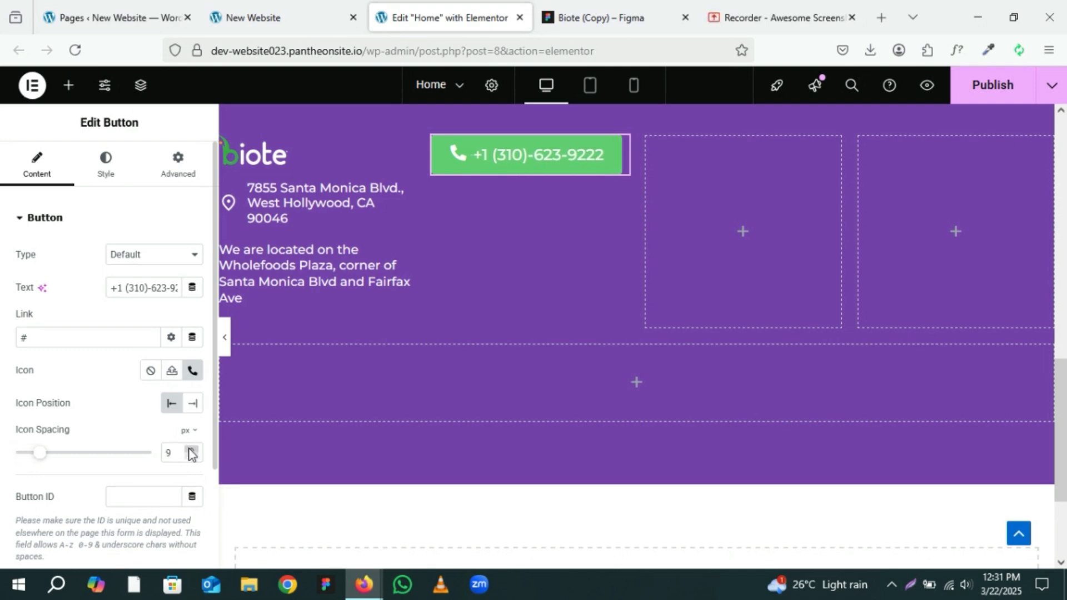
pyautogui.click(191, 451)
# Step: Check the green button frame's radius in the Figma design and set the button's border radius to 40 px
pyautogui.click(598, 3)
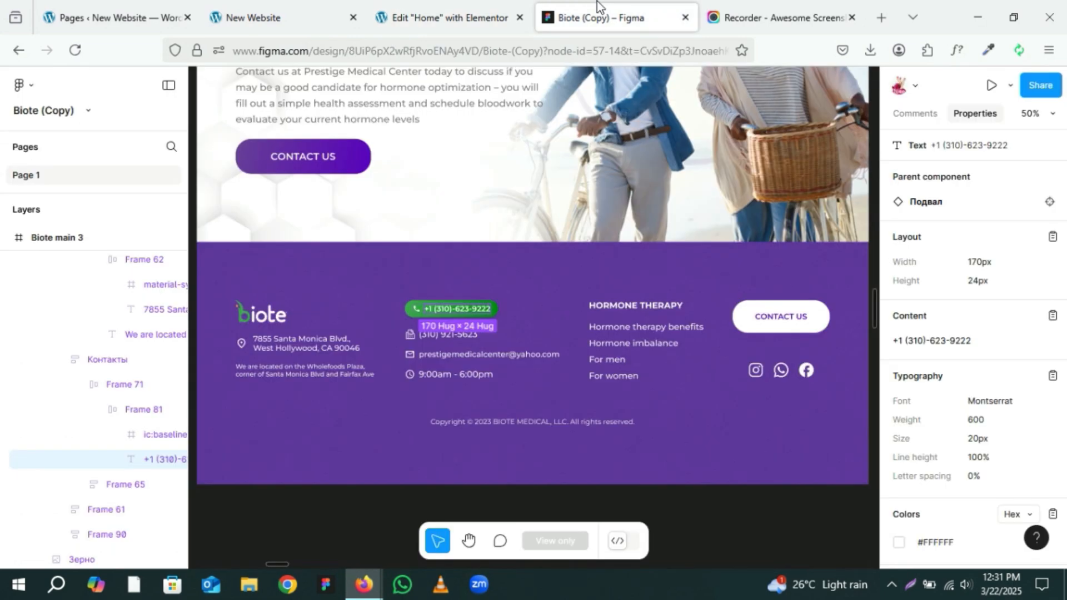
pyautogui.click(411, 310)
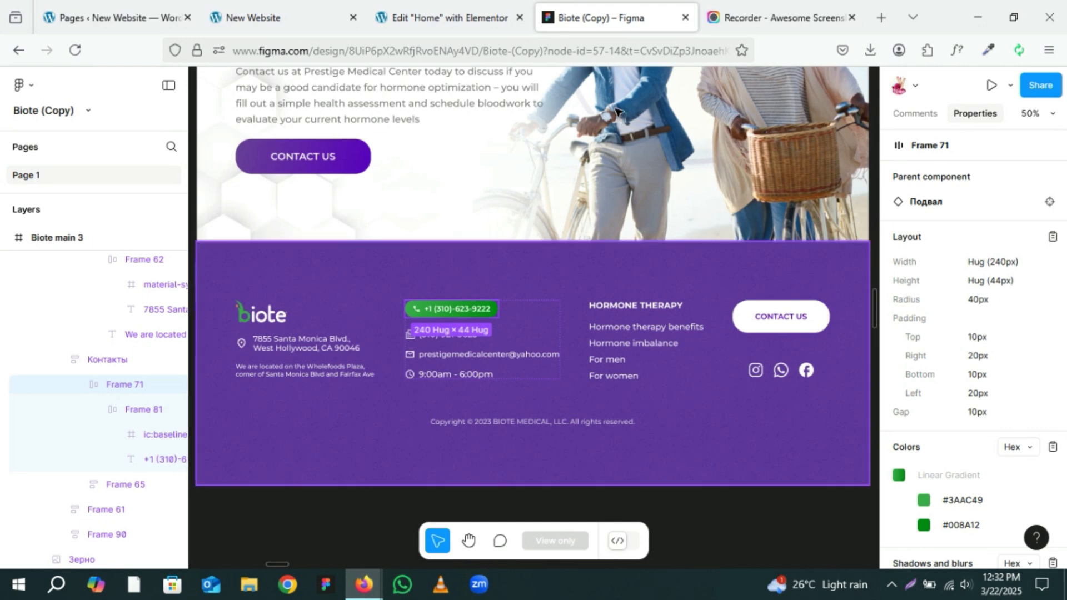
pyautogui.moveTo(425, 5)
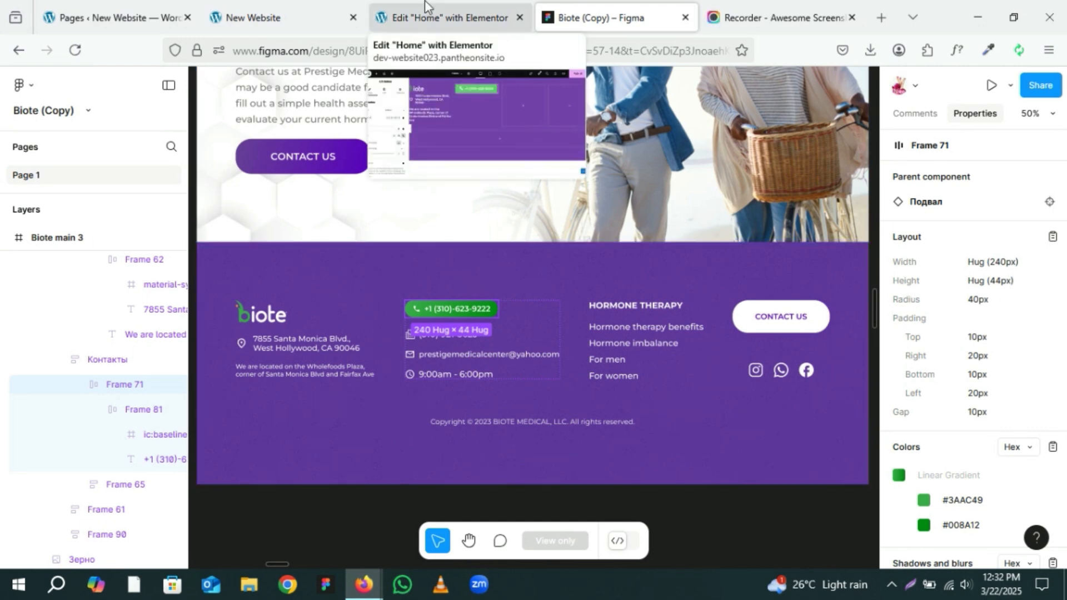
pyautogui.click(425, 6)
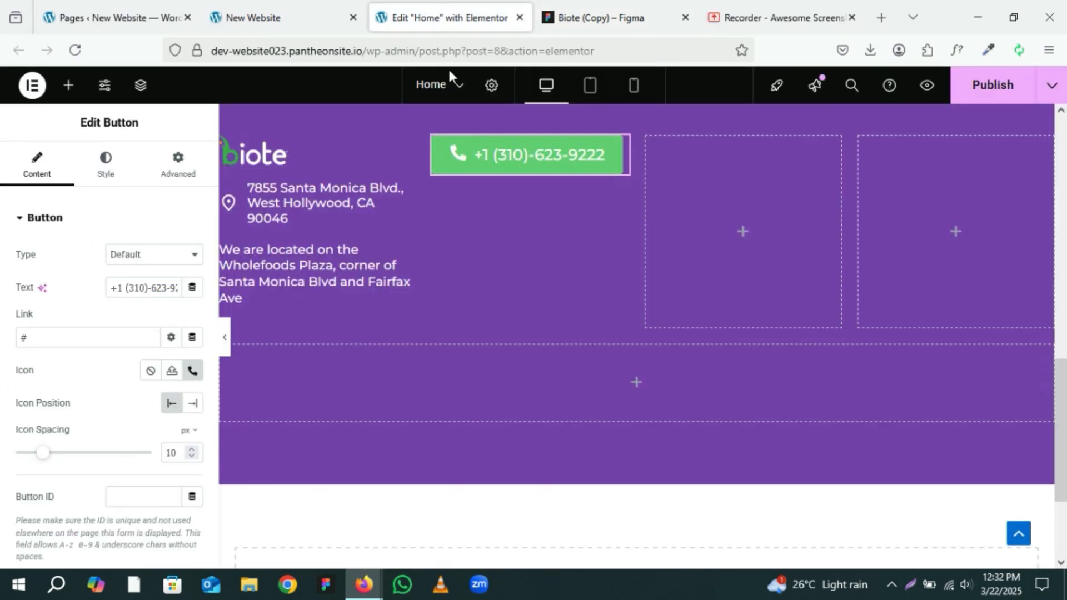
pyautogui.click(107, 183)
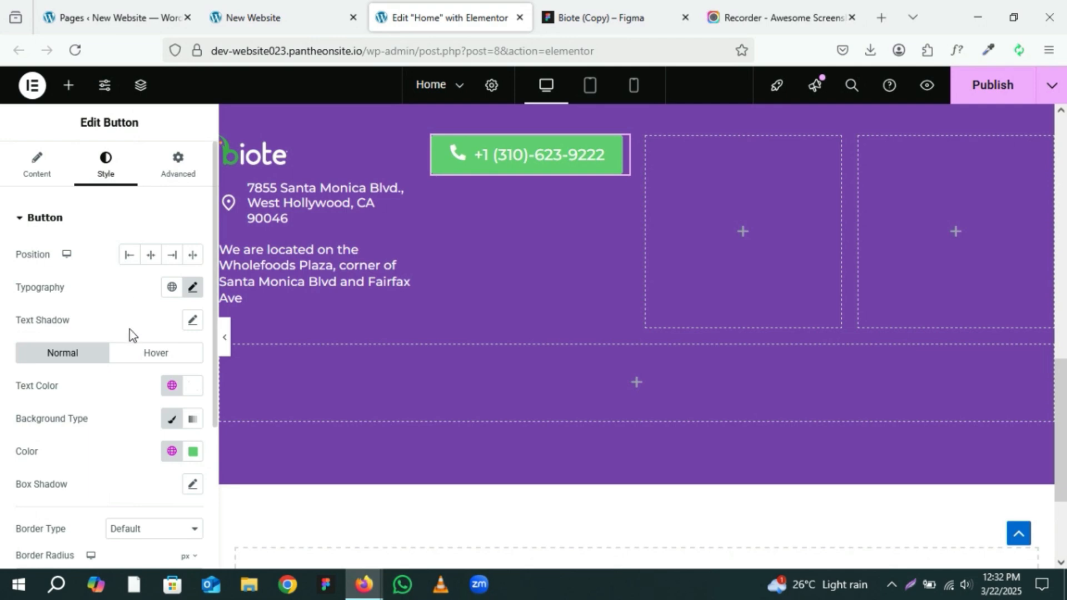
pyautogui.scroll(-2, 129, 329)
pyautogui.scroll(-2, 129, 329)
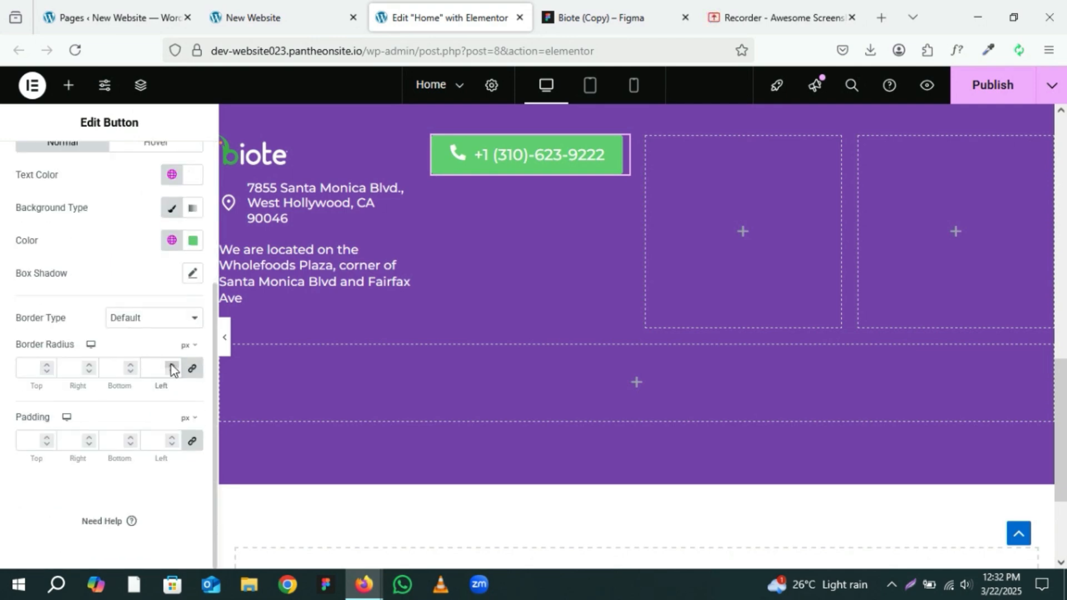
pyautogui.write('40')
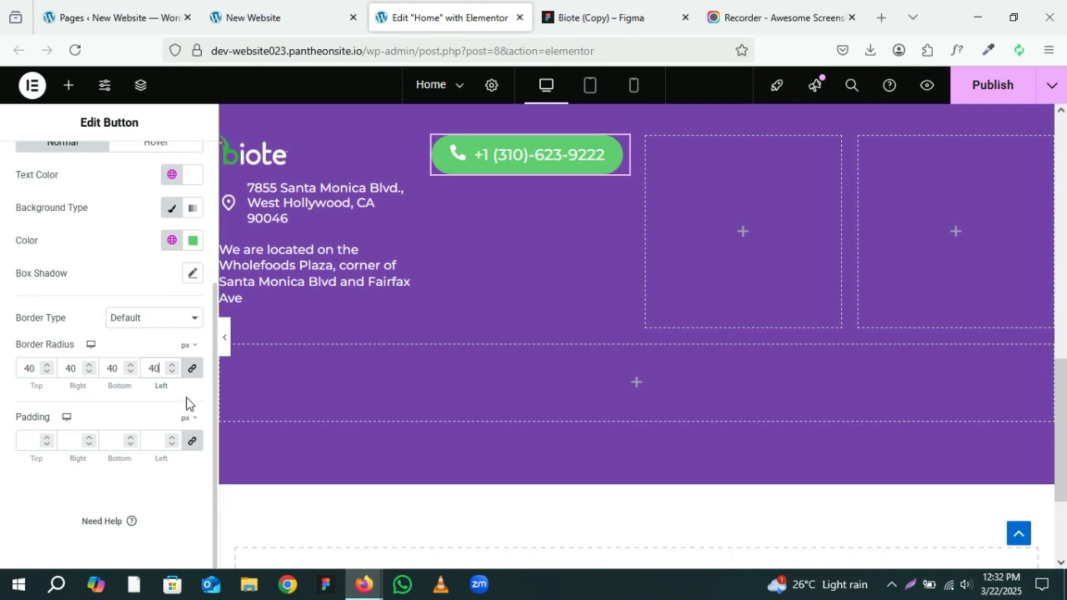
# Step: Set the button's padding to 10 px top and bottom and 20 px left and right
pyautogui.click(27, 441)
pyautogui.write('0')
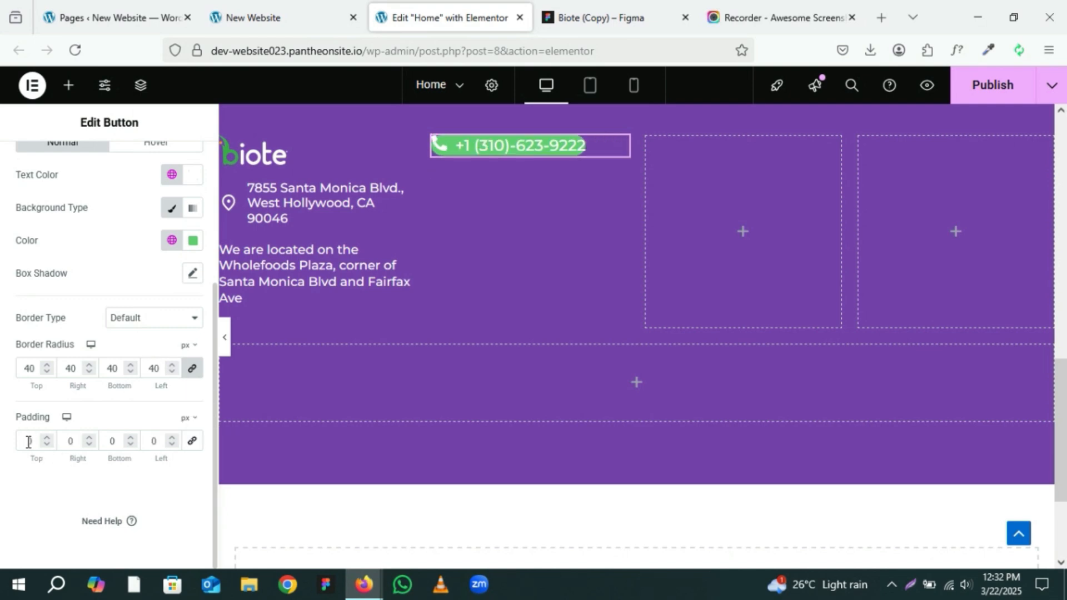
pyautogui.write('10')
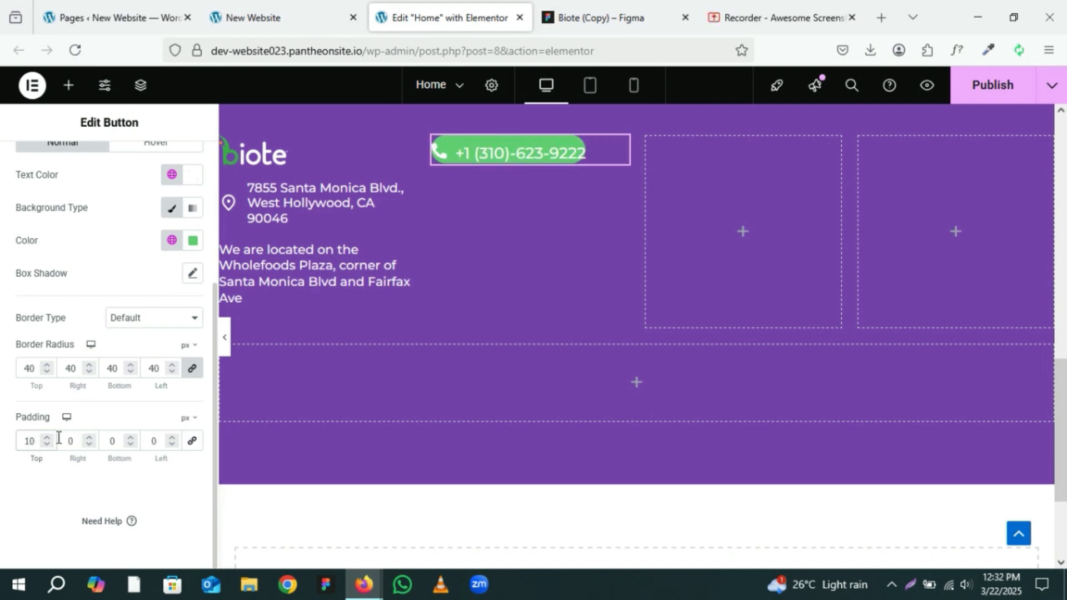
pyautogui.click(70, 440)
pyautogui.write('2')
pyautogui.click(108, 441)
pyautogui.write('1')
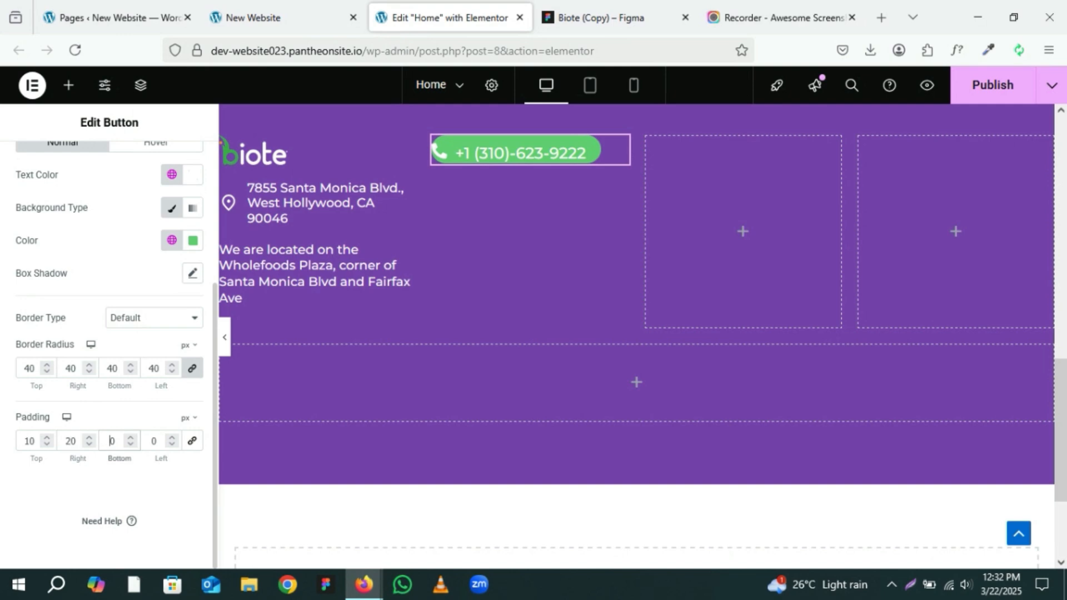
pyautogui.click(152, 440)
pyautogui.write('20')
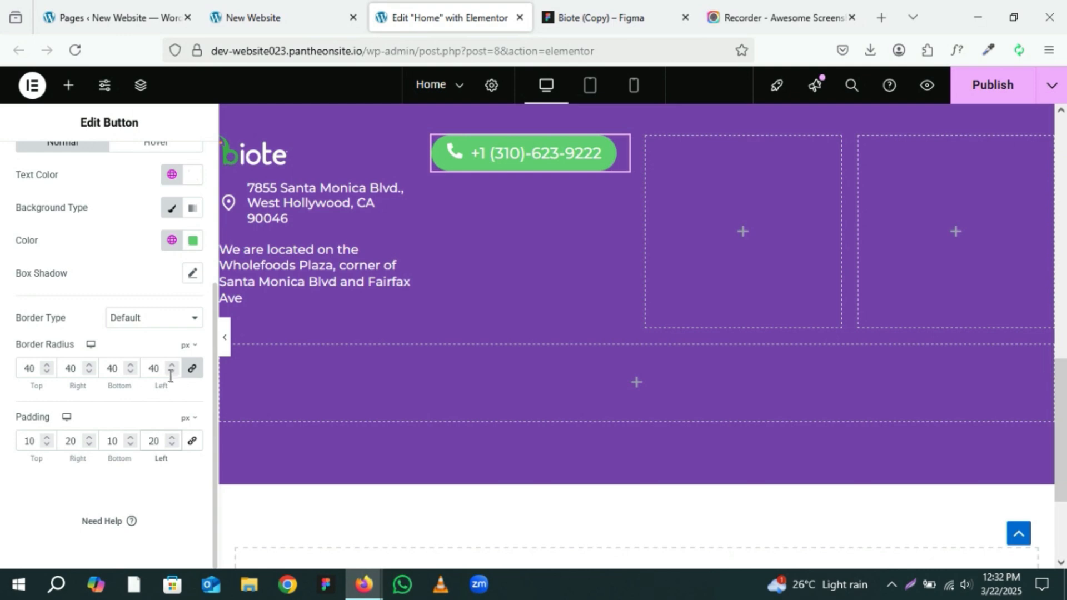
# Step: Switch the button background to a gradient and set its first color to #3AAC49 copied from Figma
pyautogui.click(585, 2)
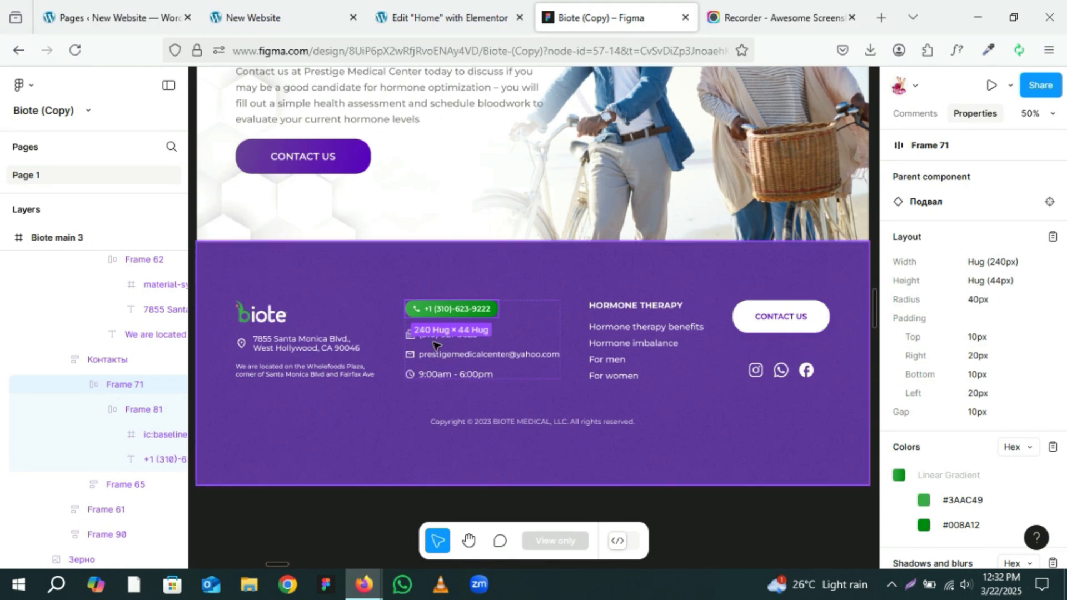
pyautogui.scroll(-3, 955, 500)
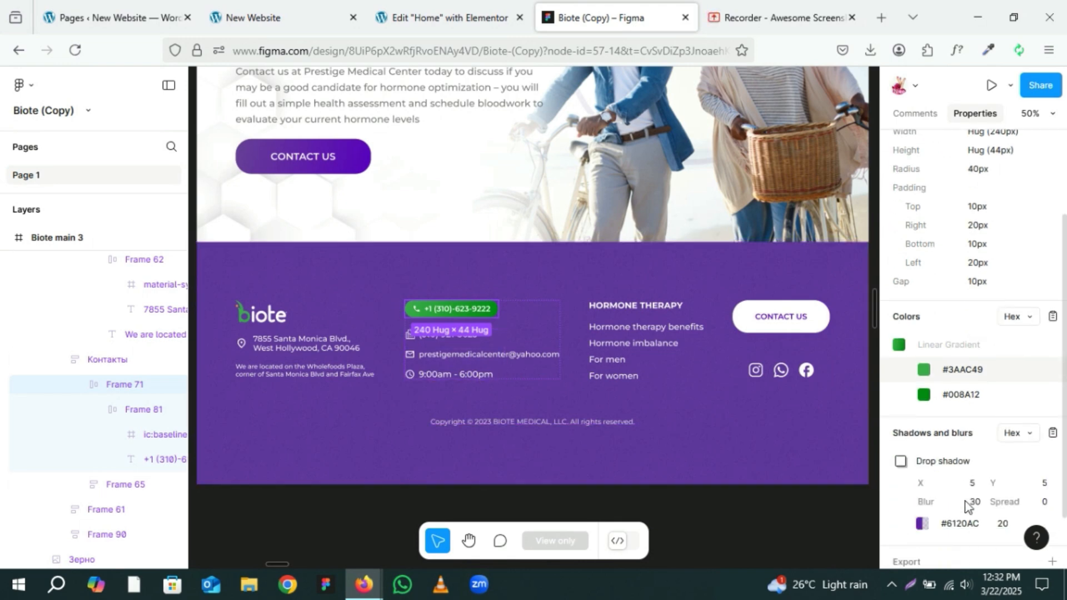
pyautogui.click(969, 370)
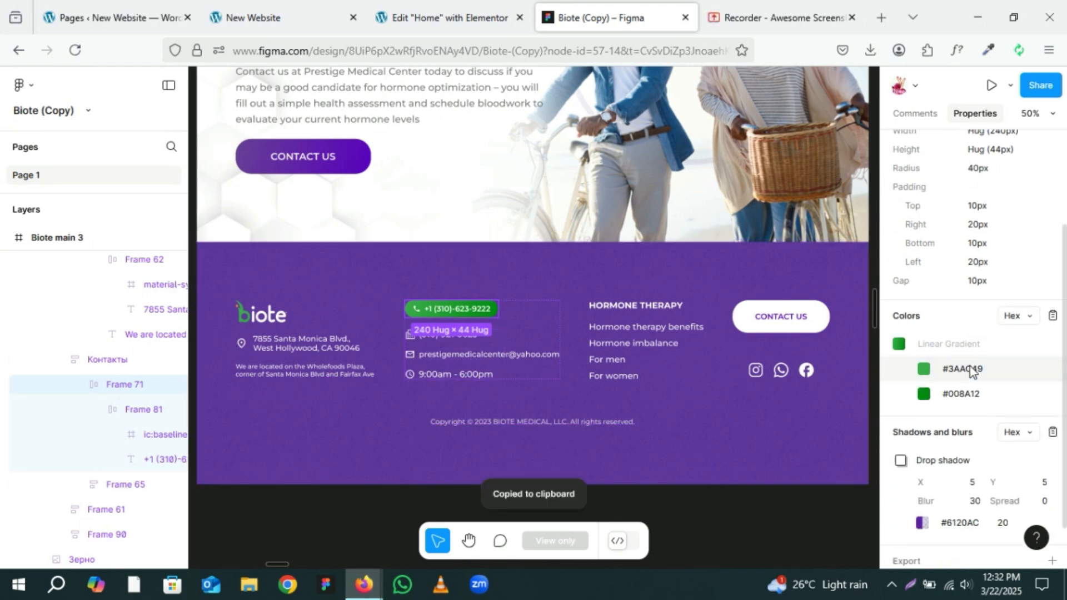
pyautogui.click(448, 7)
pyautogui.click(191, 287)
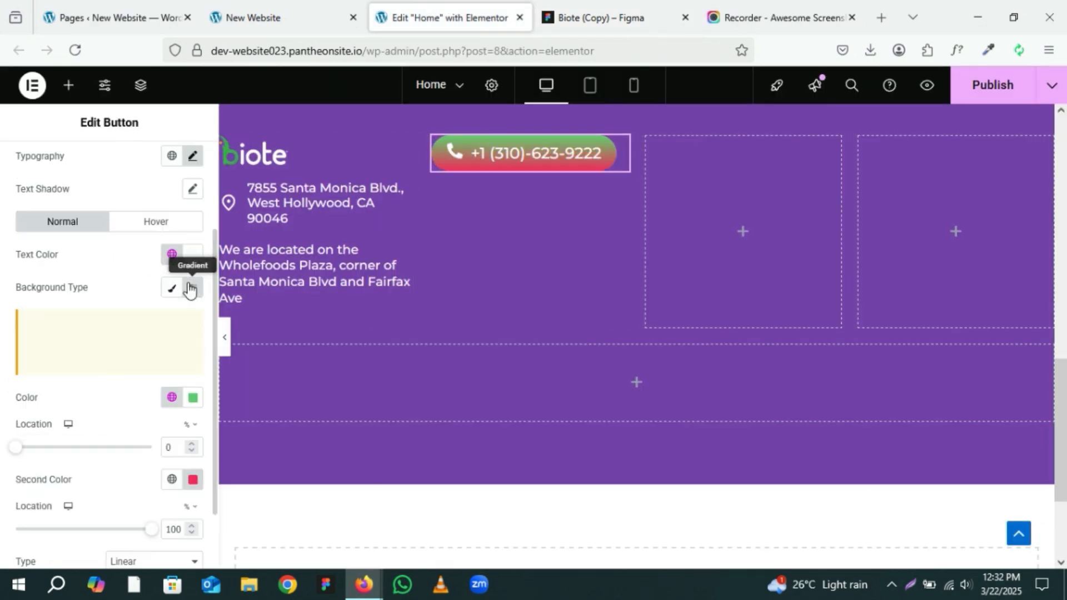
pyautogui.scroll(-2, 190, 286)
pyautogui.click(193, 238)
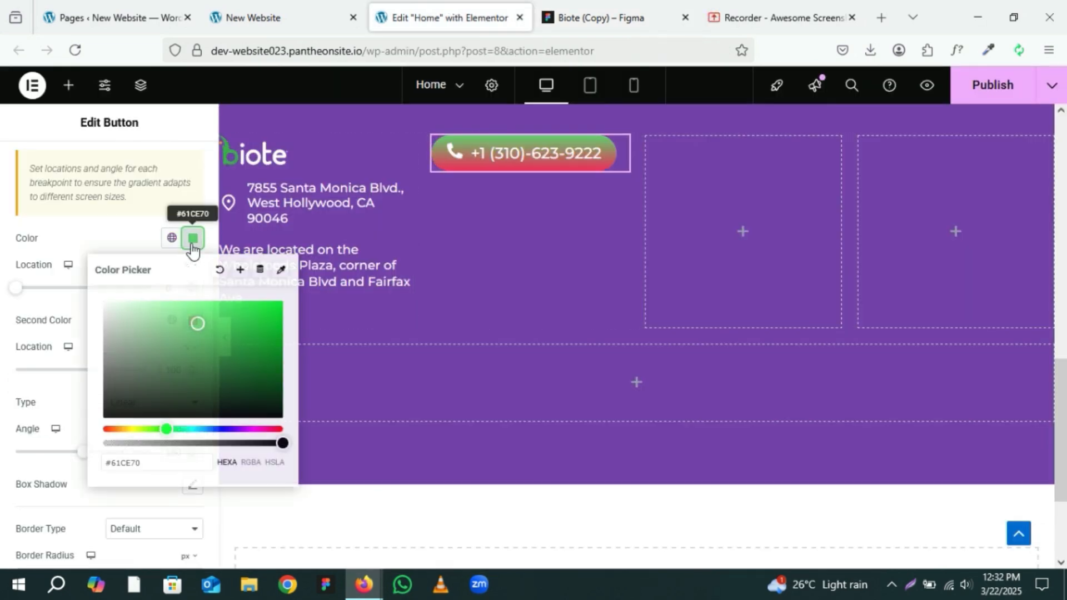
pyautogui.tripleClick(159, 465)
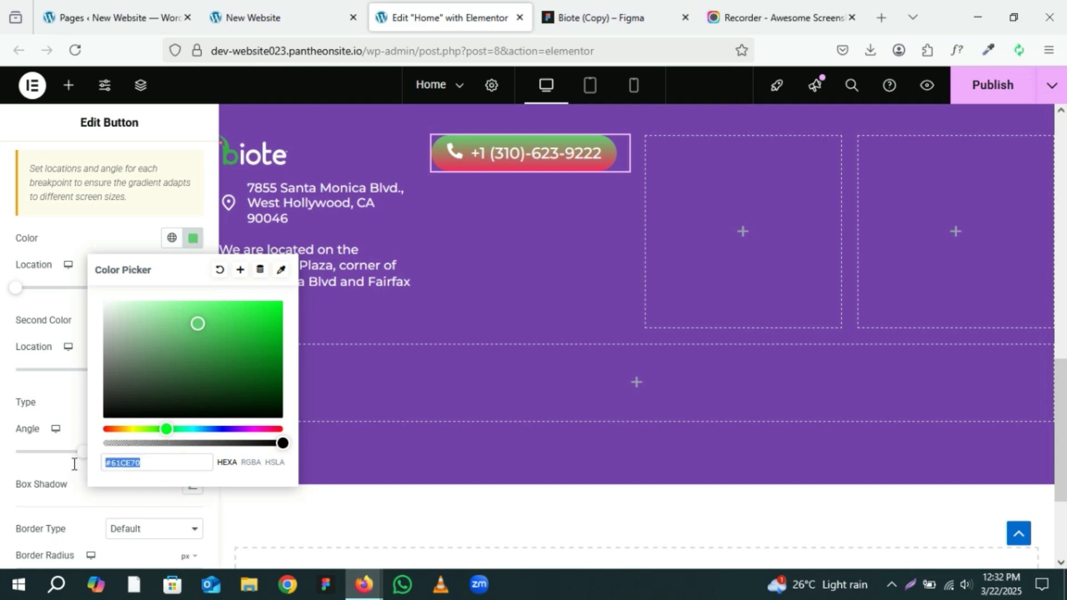
pyautogui.hotkey('ctrl', 'v')
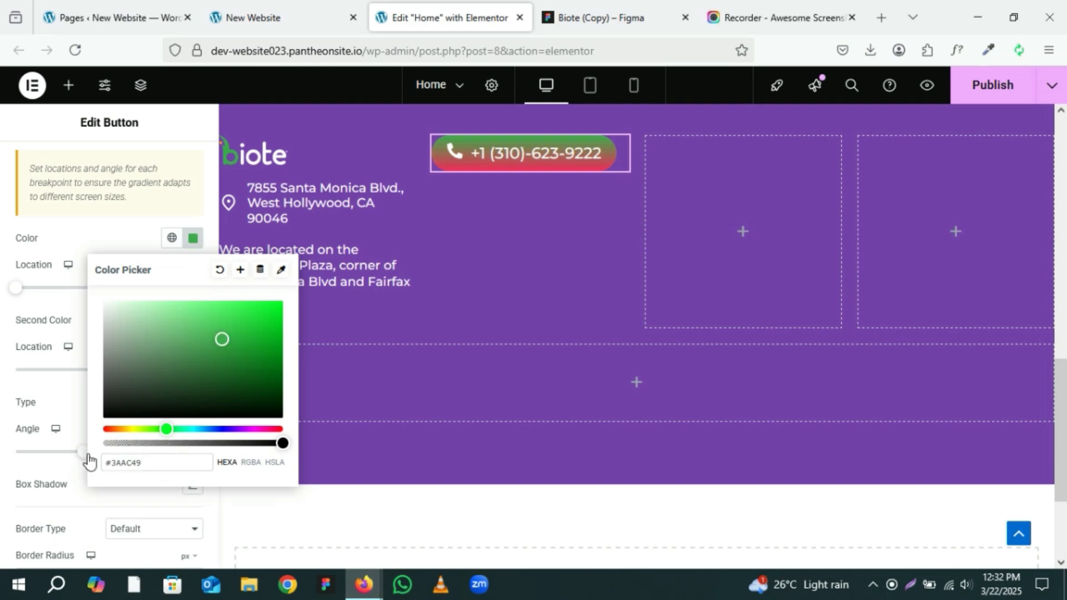
pyautogui.click(77, 322)
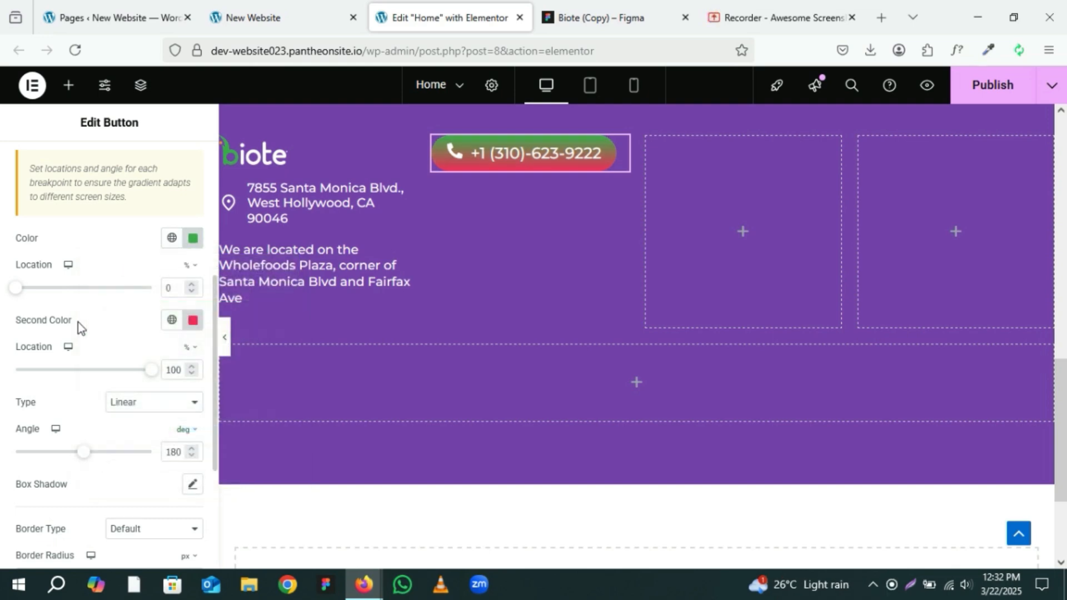
# Step: Copy #008A12 from the Figma frame and set it as the gradient's second color
pyautogui.click(625, 6)
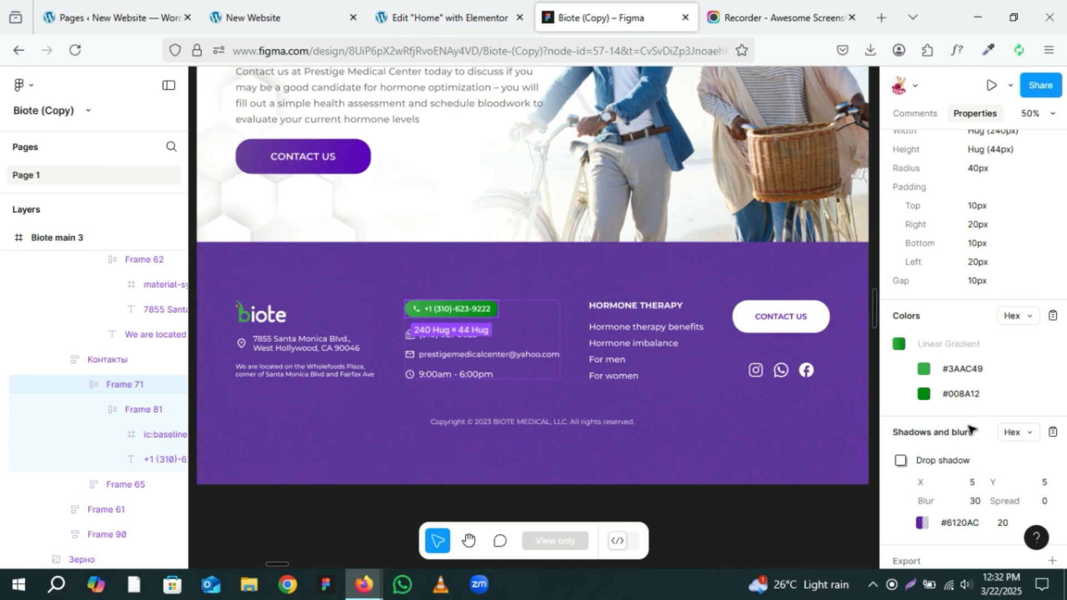
pyautogui.click(958, 397)
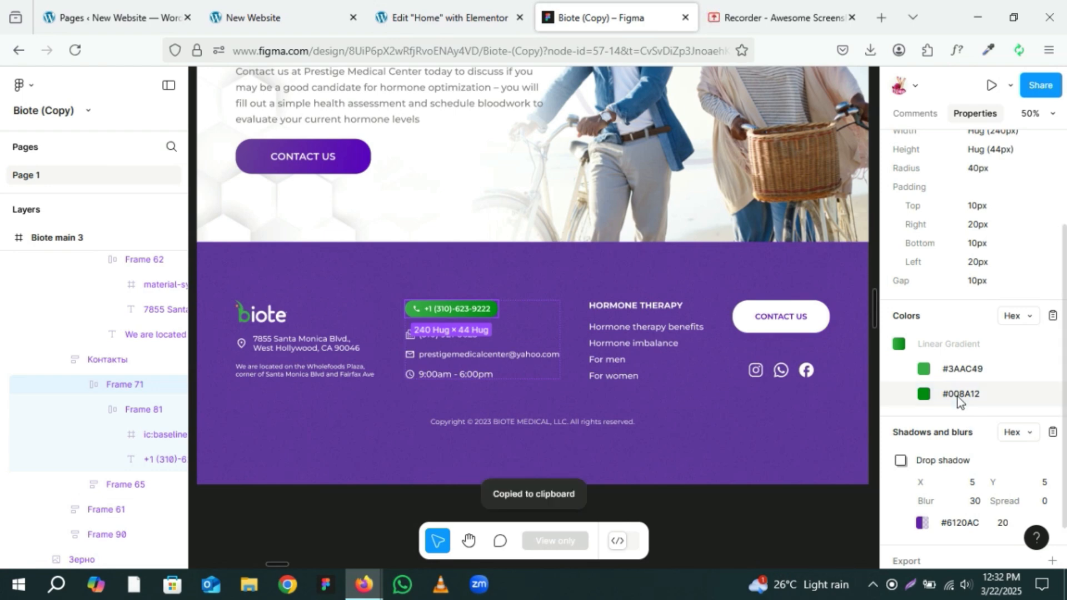
pyautogui.click(417, 7)
pyautogui.click(187, 319)
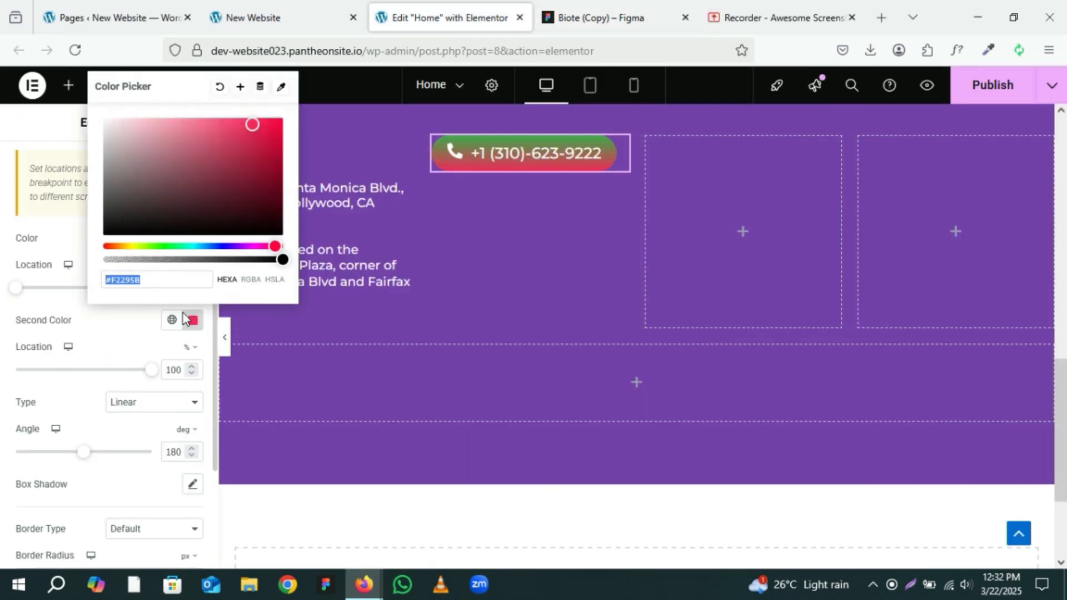
pyautogui.hotkey('ctrl', 'v')
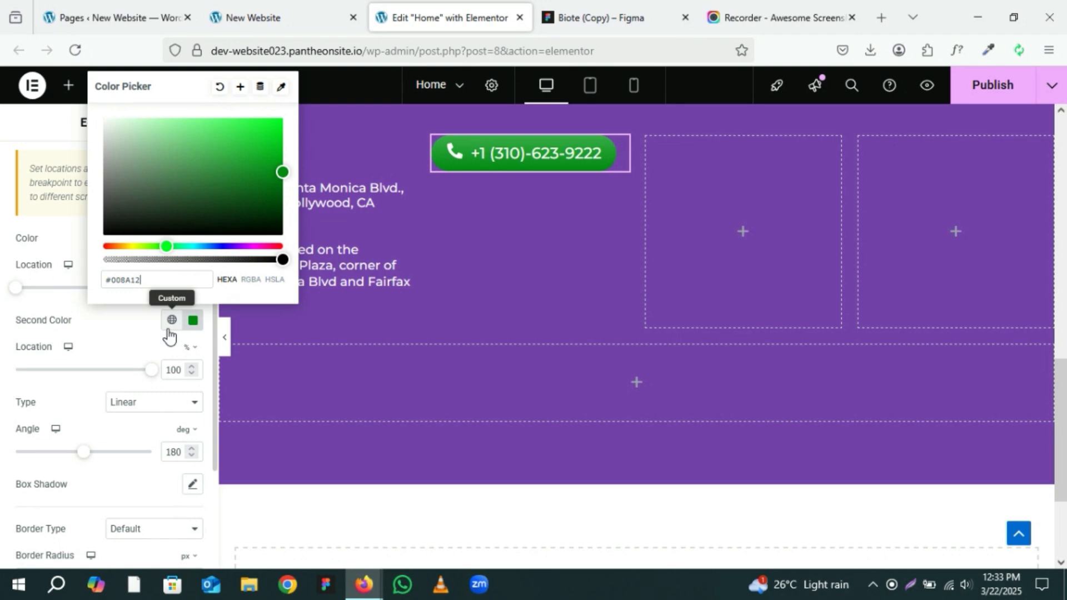
pyautogui.click(118, 335)
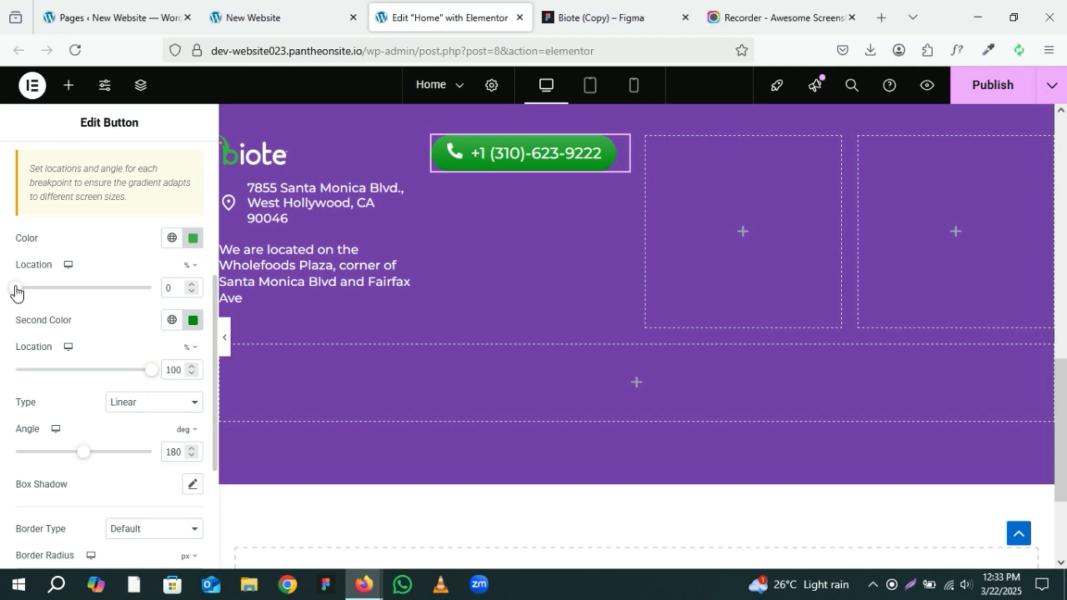
# Step: Set the button gradient's angle to 163 degrees
pyautogui.moveTo(16, 288); pyautogui.dragTo(169, 284)
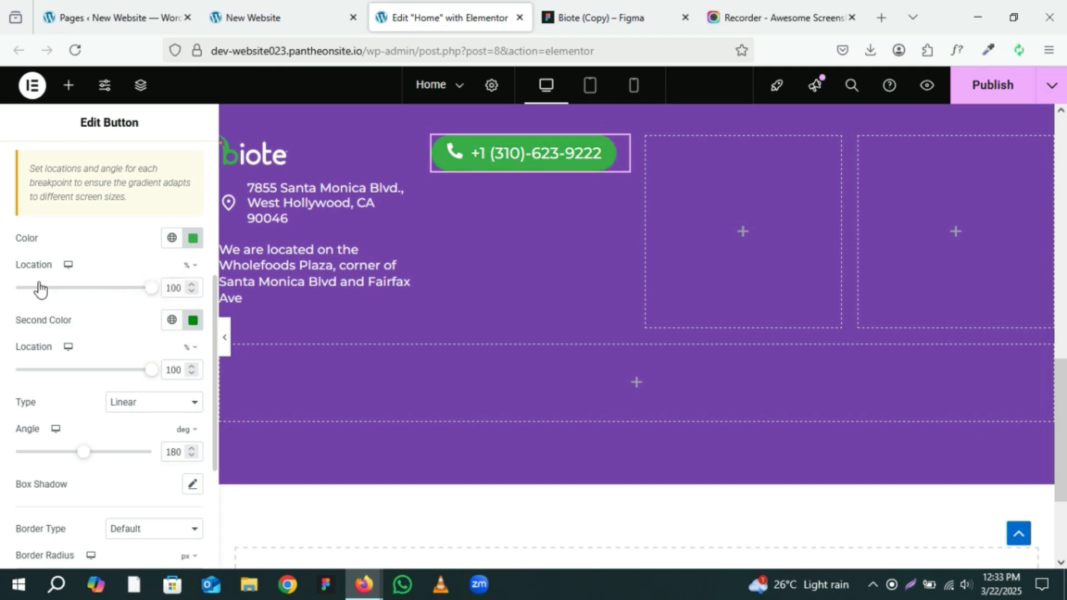
pyautogui.moveTo(39, 288); pyautogui.dragTo(3, 289)
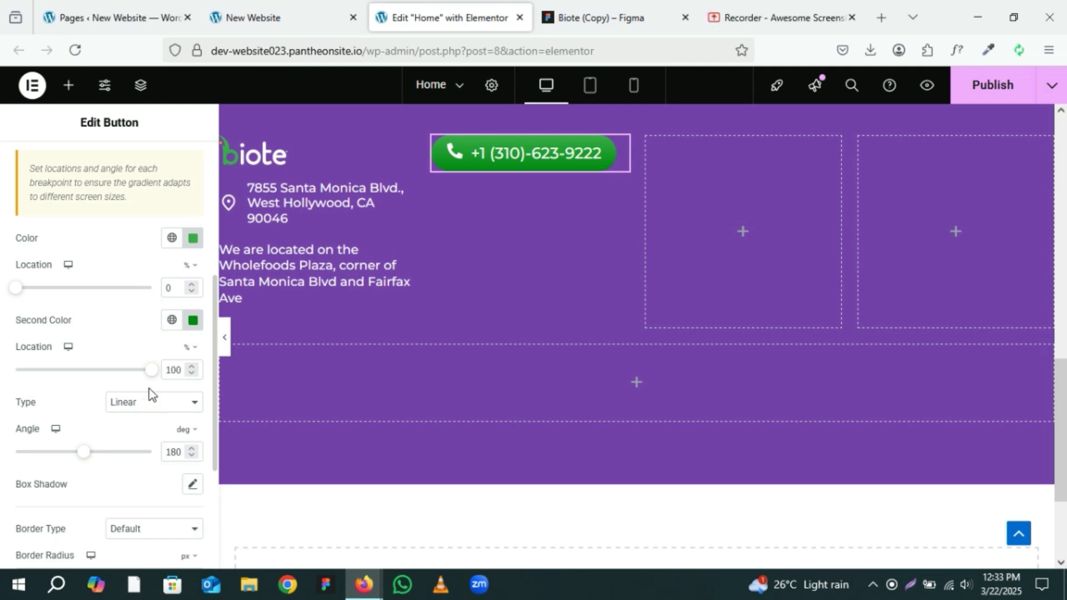
pyautogui.scroll(-2, 150, 393)
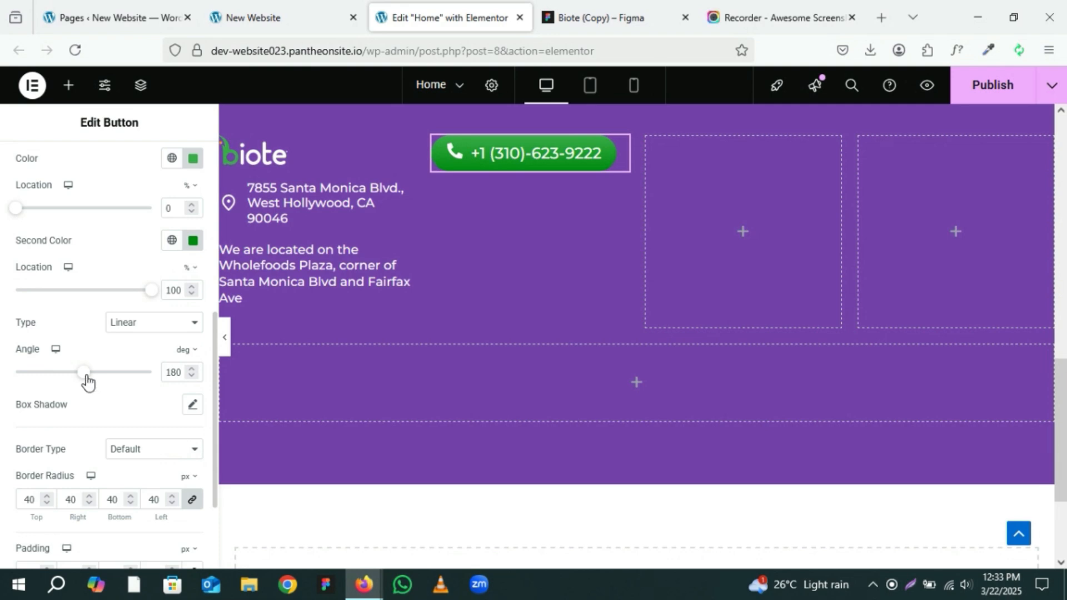
pyautogui.moveTo(86, 380); pyautogui.dragTo(82, 381)
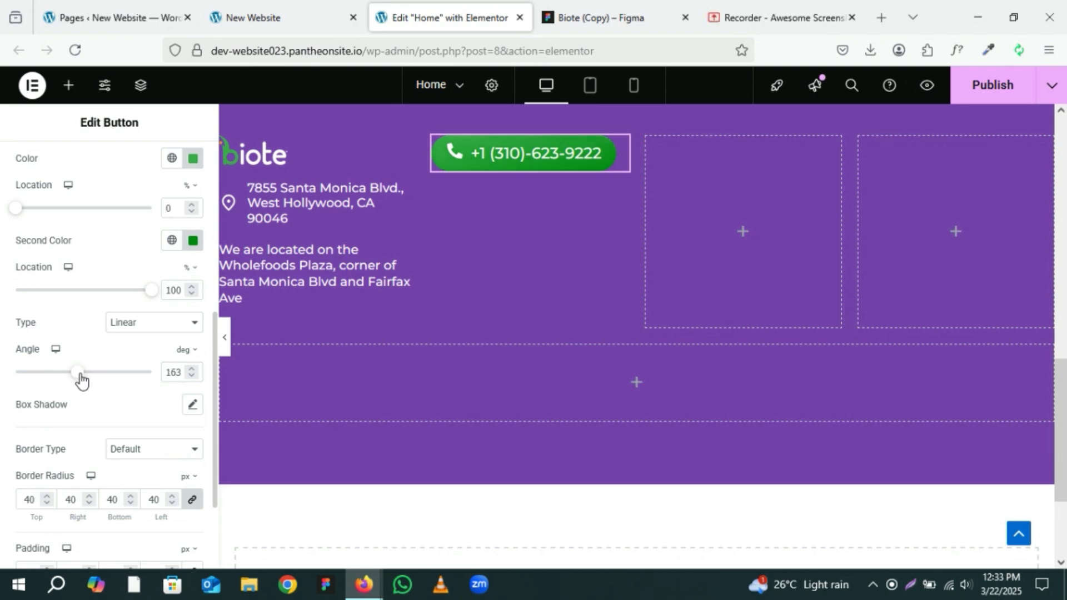
# Step: Set the button gradient's angle to 162 degrees, comparing it against the Figma frame
pyautogui.click(599, 6)
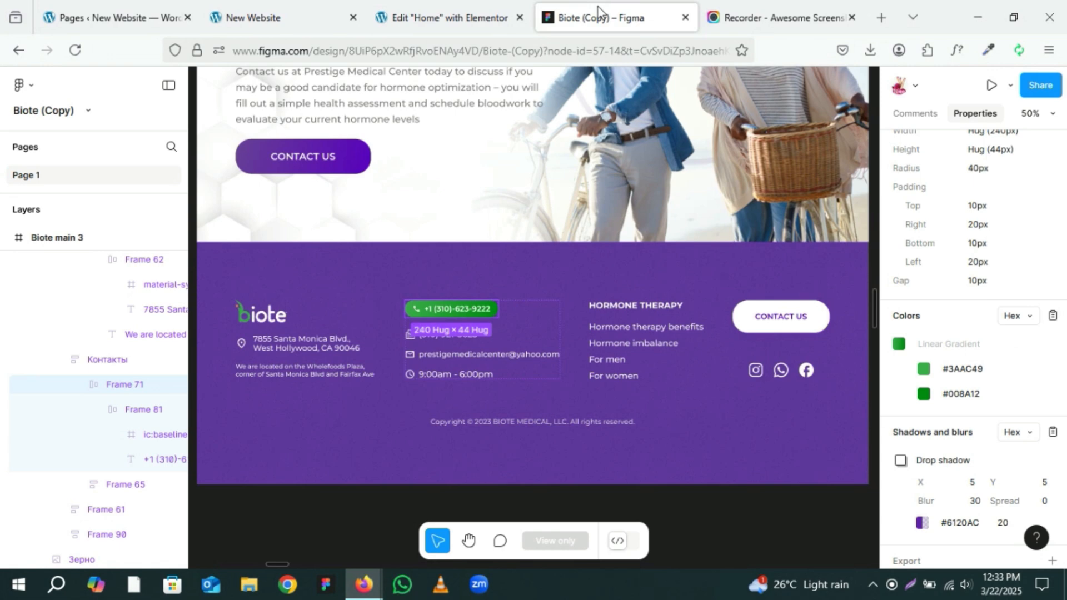
pyautogui.click(461, 8)
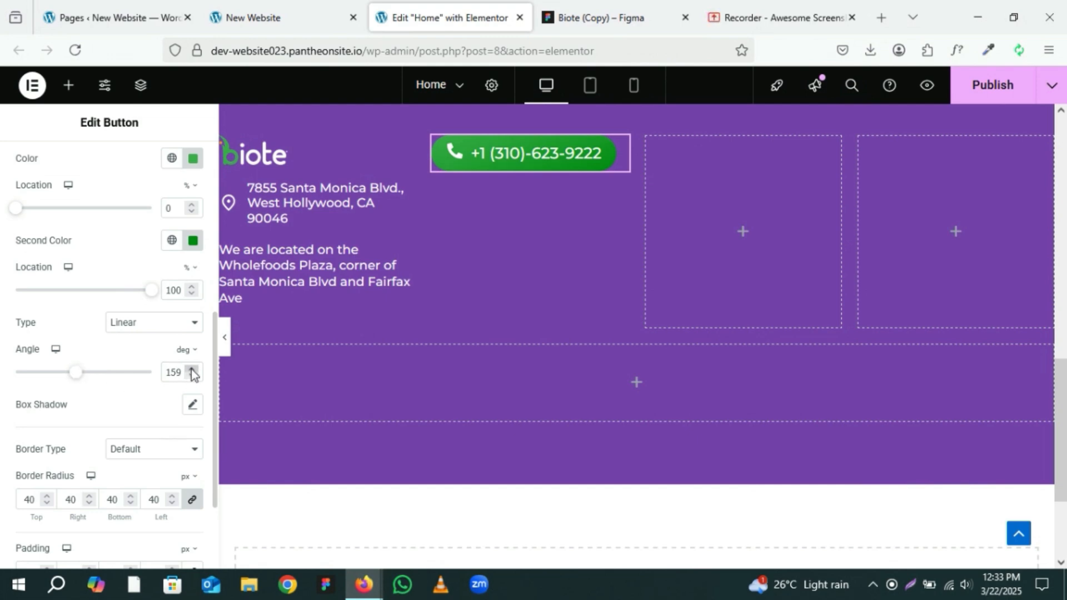
pyautogui.click(191, 369)
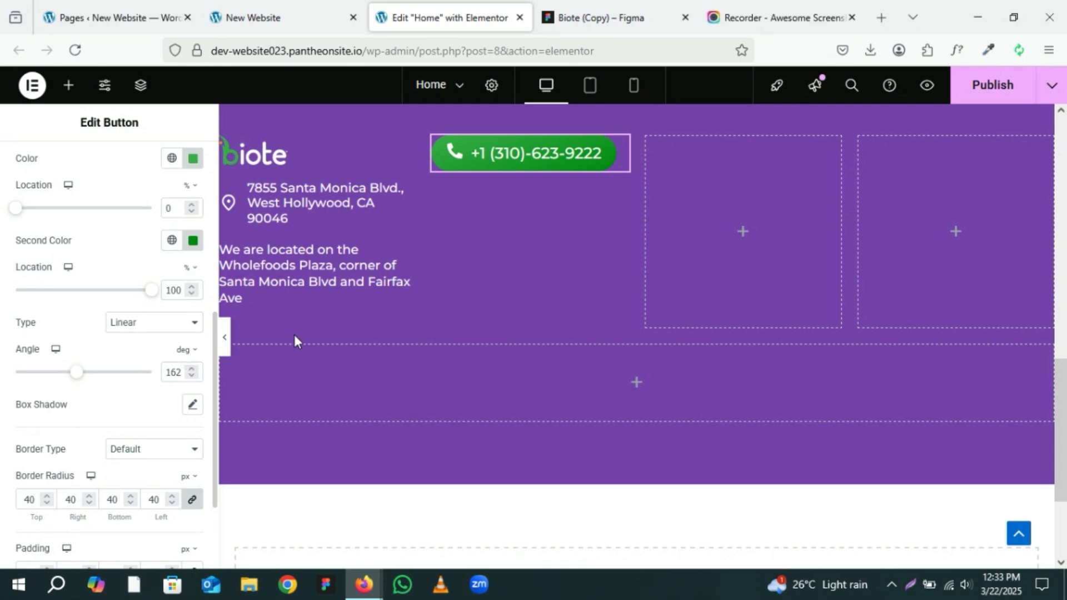
pyautogui.click(593, 8)
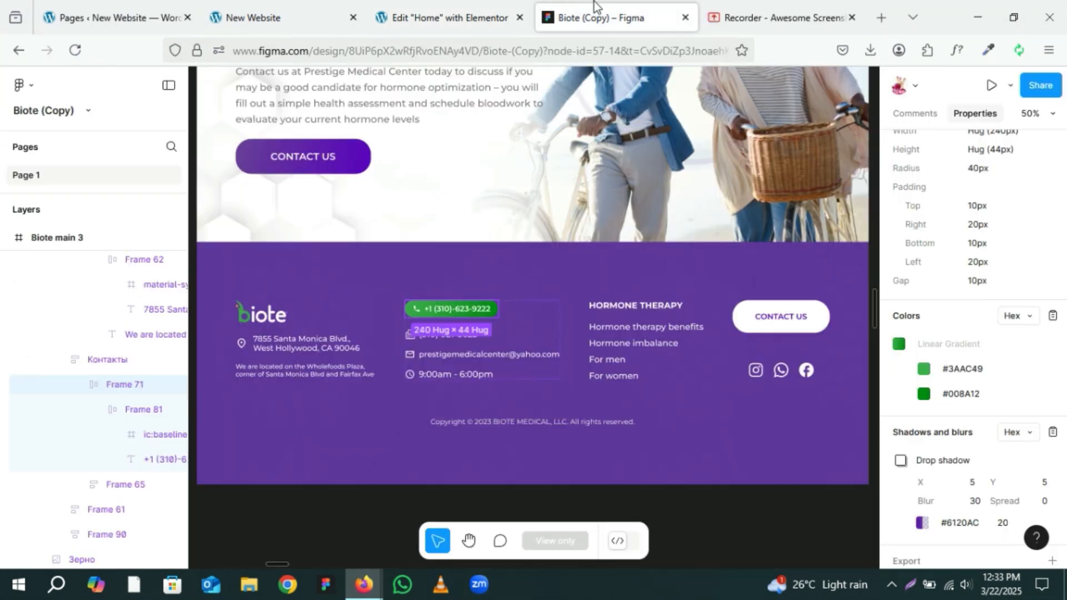
pyautogui.click(472, 15)
# Step: Switch the button's hover background to a gradient and set its first color to #008A12
pyautogui.scroll(5, 169, 239)
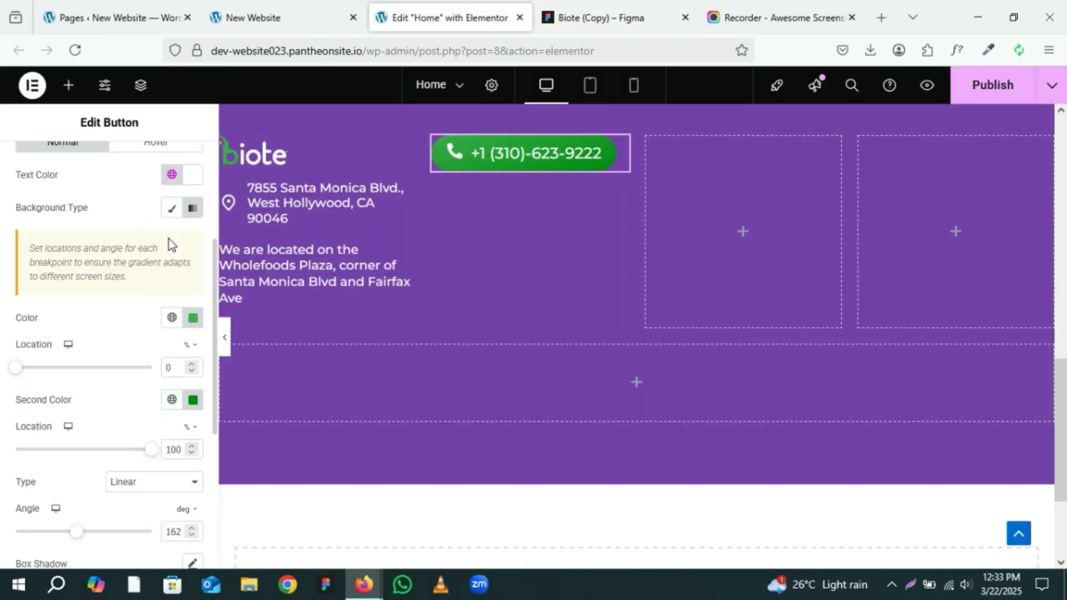
pyautogui.click(157, 221)
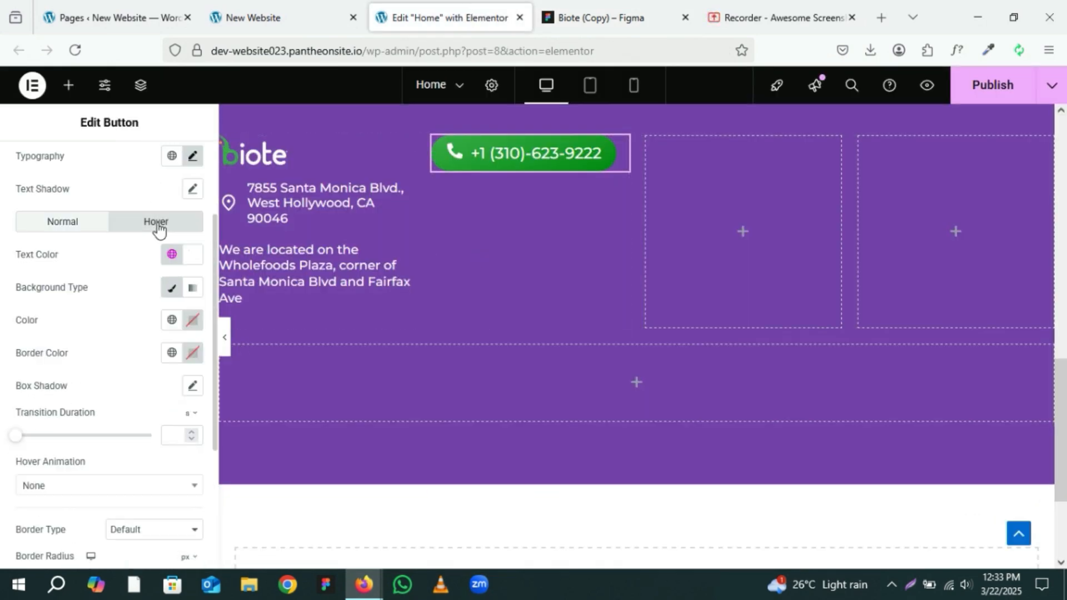
pyautogui.scroll(-3, 157, 227)
pyautogui.scroll(2, 186, 227)
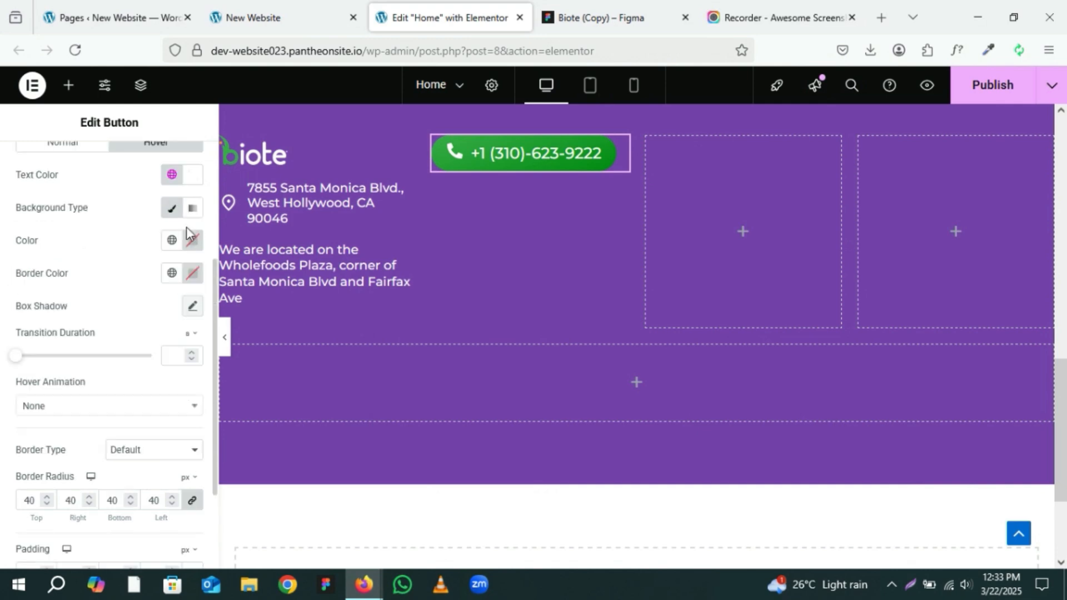
pyautogui.click(192, 211)
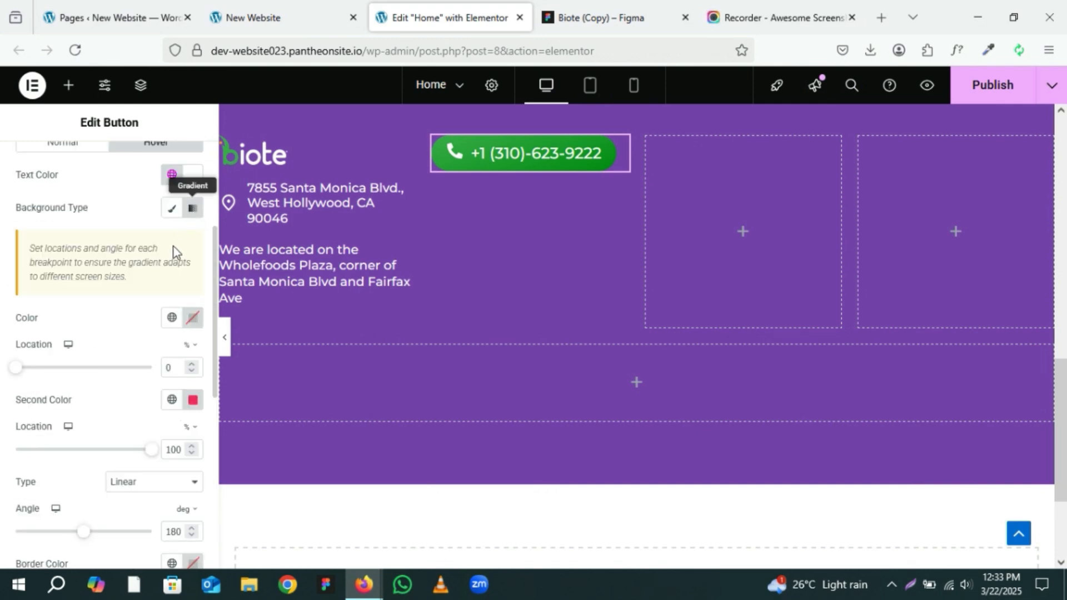
pyautogui.scroll(-2, 174, 271)
pyautogui.click(192, 238)
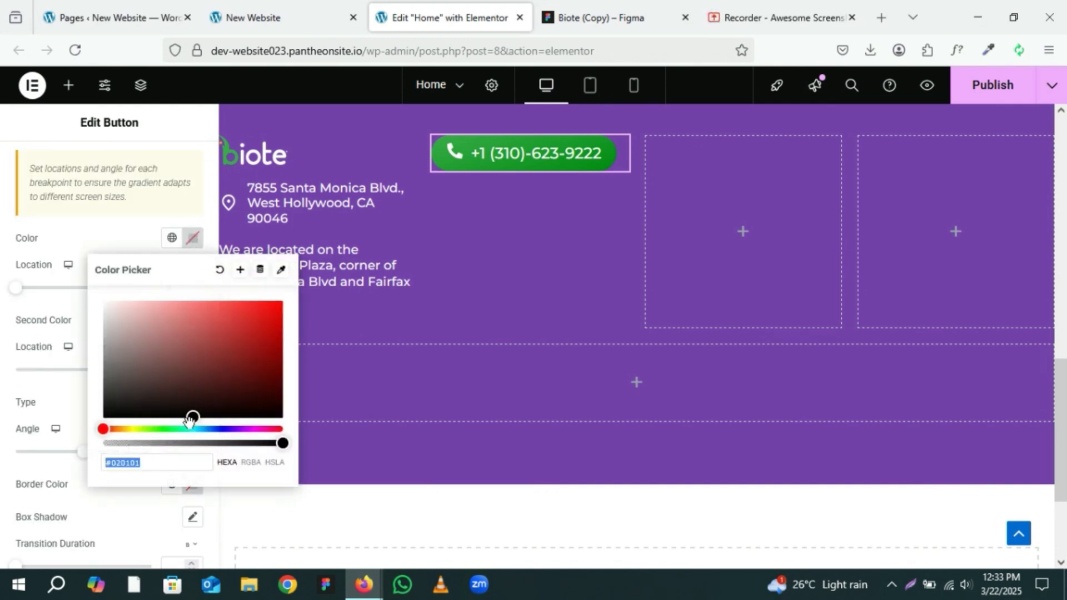
pyautogui.hotkey('ctrl', 'v')
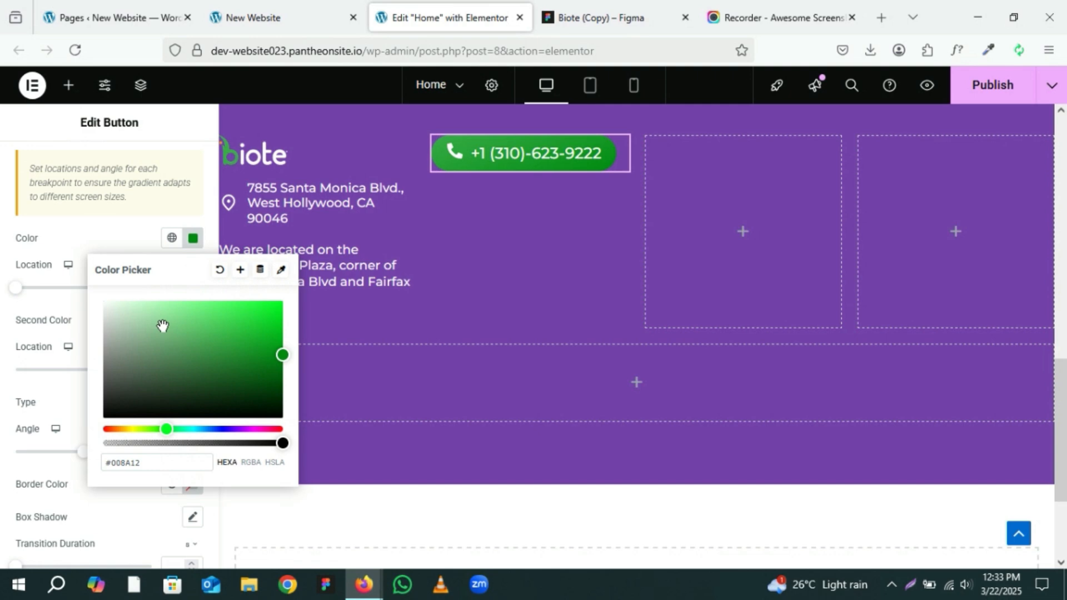
pyautogui.click(136, 244)
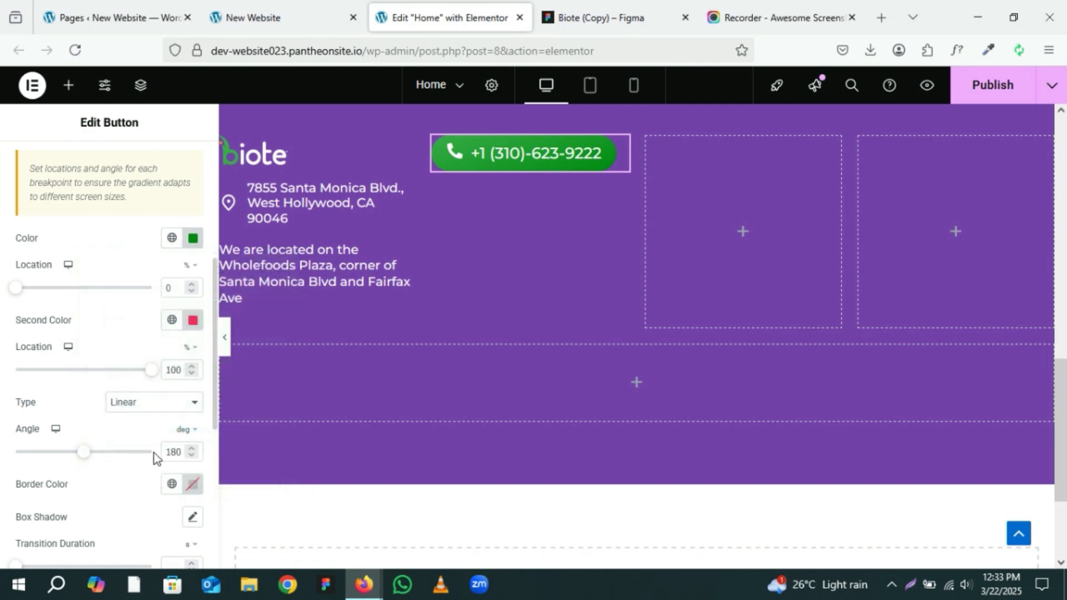
# Step: Copy #3AAC49 from the normal-state first color and set it as the hover gradient's second color
pyautogui.scroll(2, 158, 262)
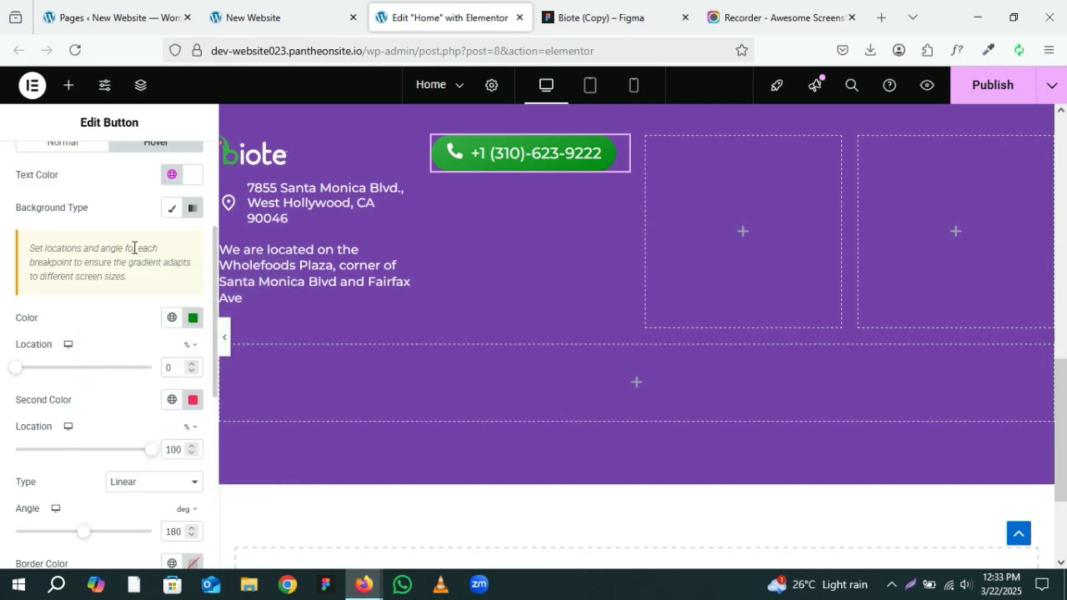
pyautogui.click(63, 146)
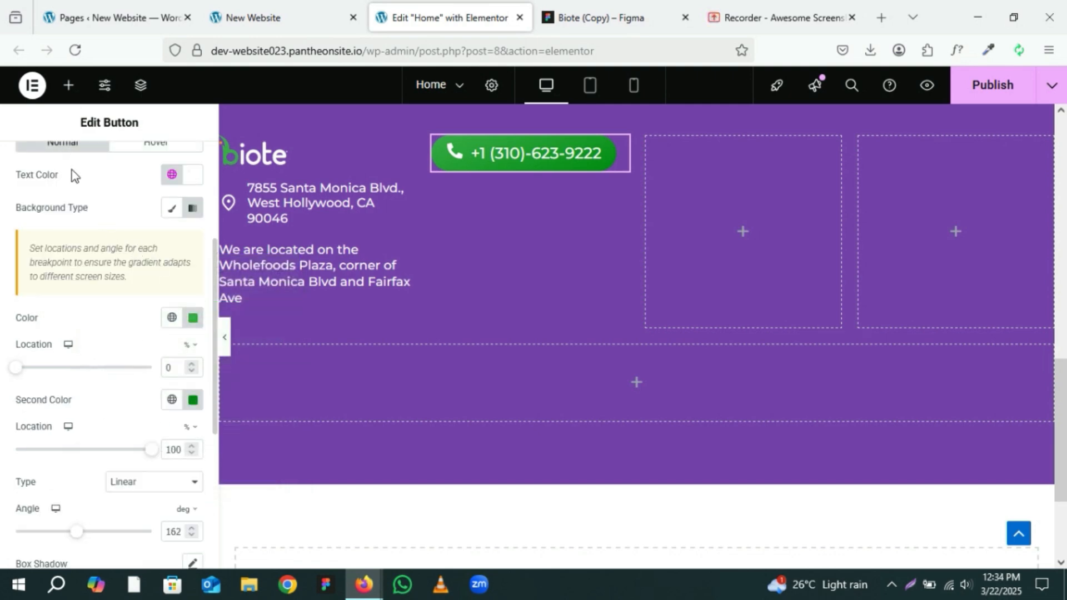
pyautogui.click(193, 319)
pyautogui.hotkey('ctrl', 'c')
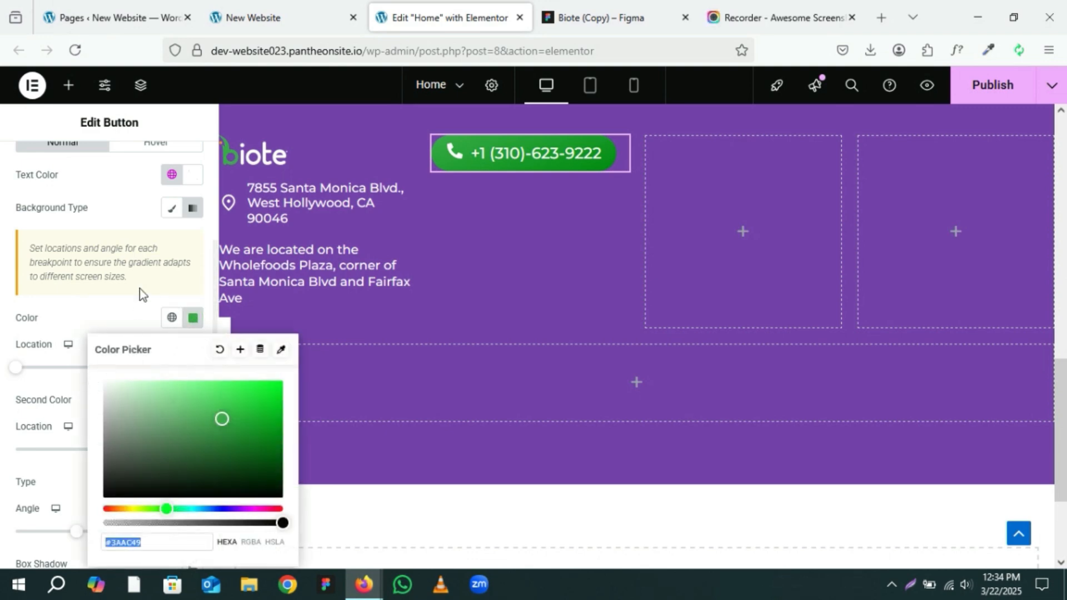
pyautogui.click(141, 148)
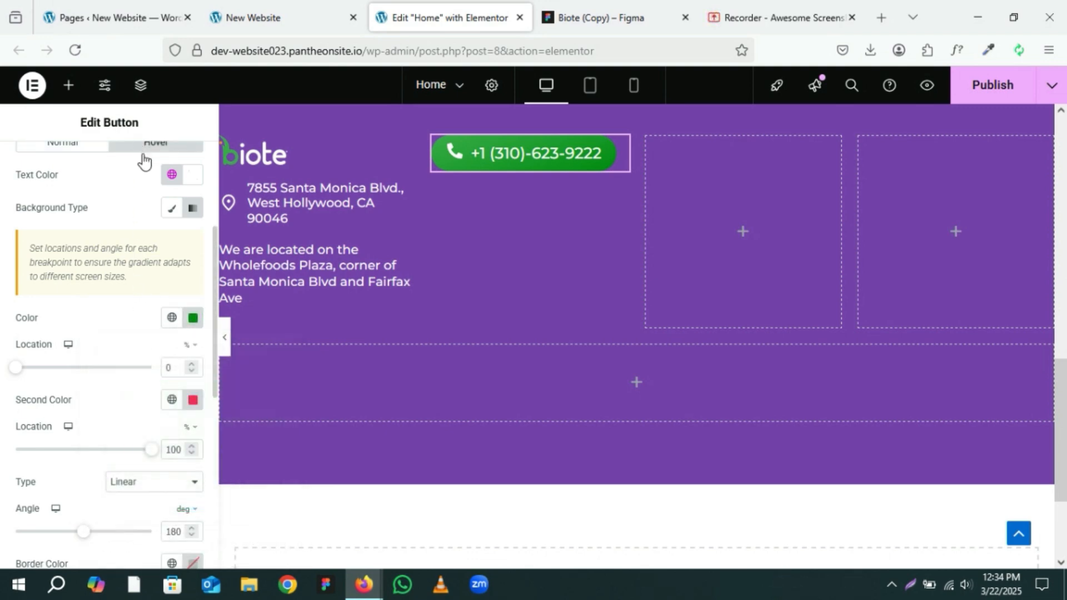
pyautogui.click(193, 400)
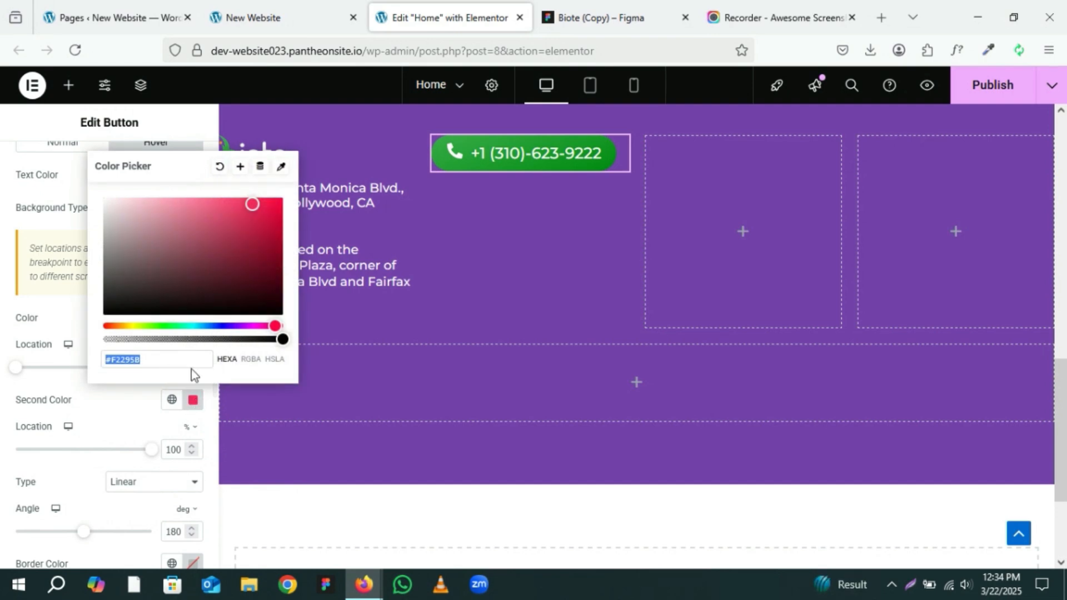
pyautogui.hotkey('ctrl', 'v')
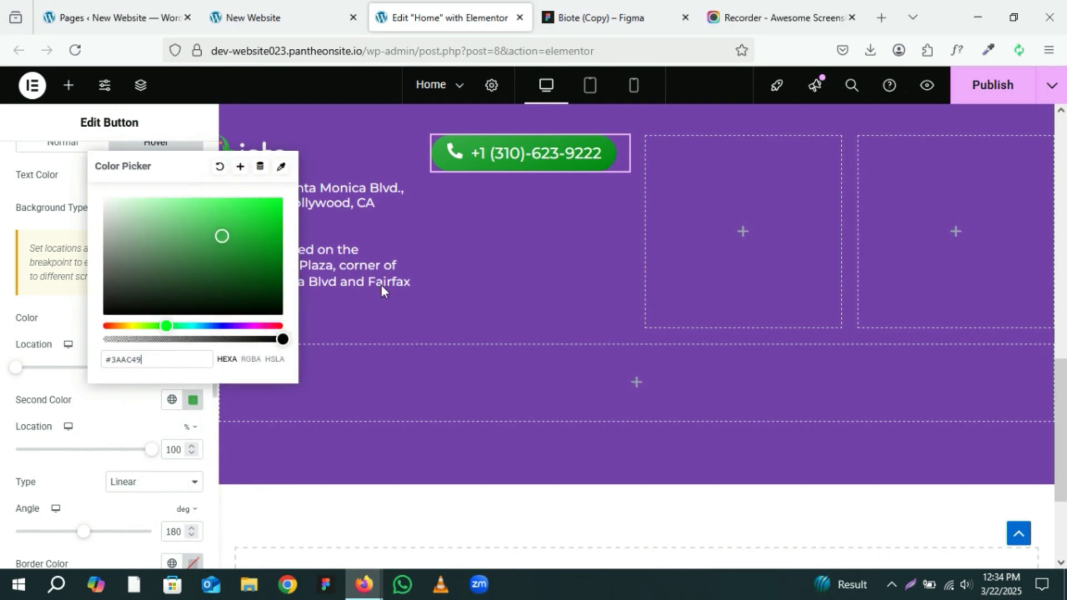
pyautogui.click(142, 417)
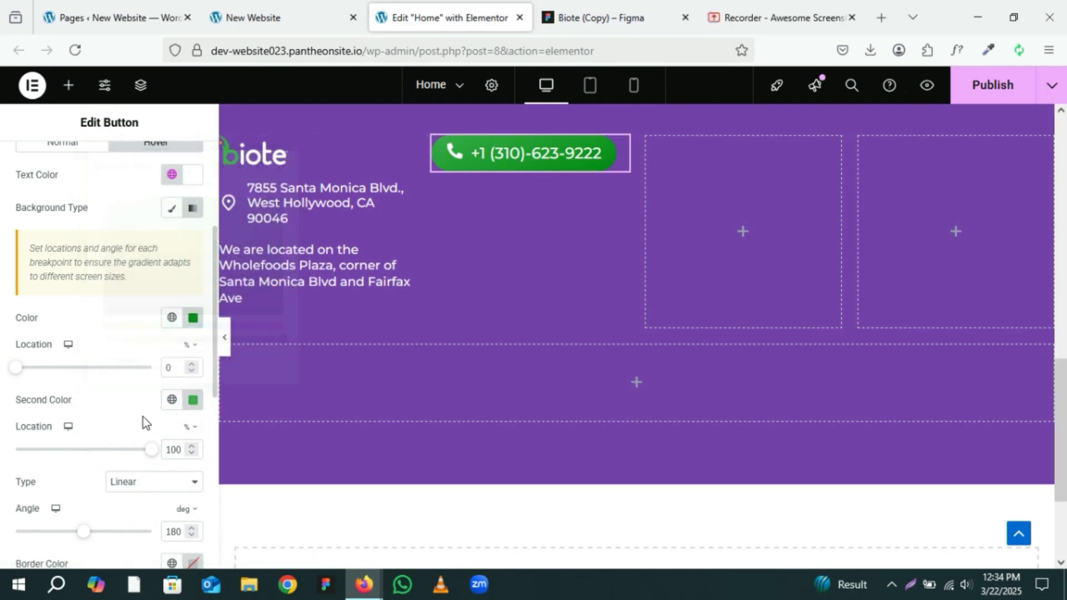
pyautogui.scroll(-2, 142, 415)
pyautogui.scroll(-2, 142, 415)
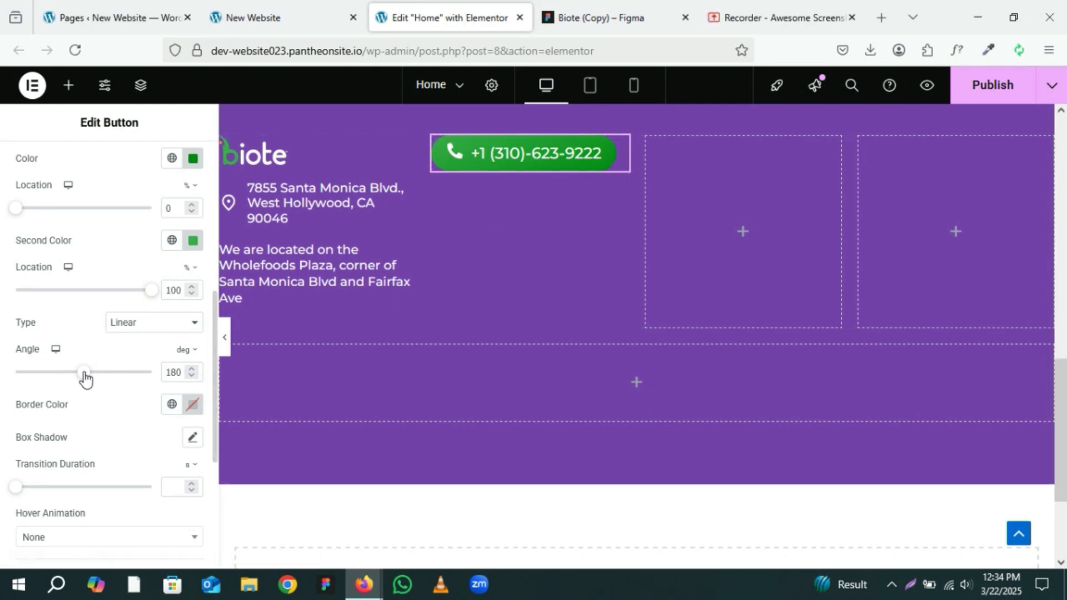
# Step: Set the hover gradient's angle to 80 degrees, comparing the button against the Figma frame
pyautogui.moveTo(84, 373); pyautogui.dragTo(98, 373)
pyautogui.moveTo(100, 375); pyautogui.dragTo(123, 373)
pyautogui.moveTo(123, 372); pyautogui.dragTo(42, 383)
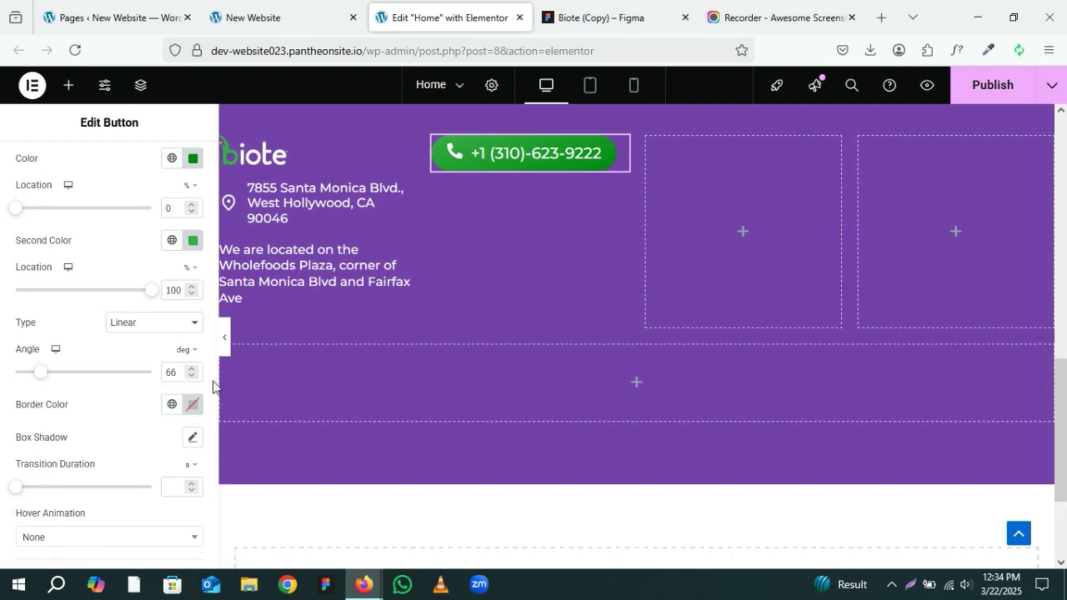
pyautogui.click(193, 369)
pyautogui.click(192, 370)
pyautogui.click(192, 369)
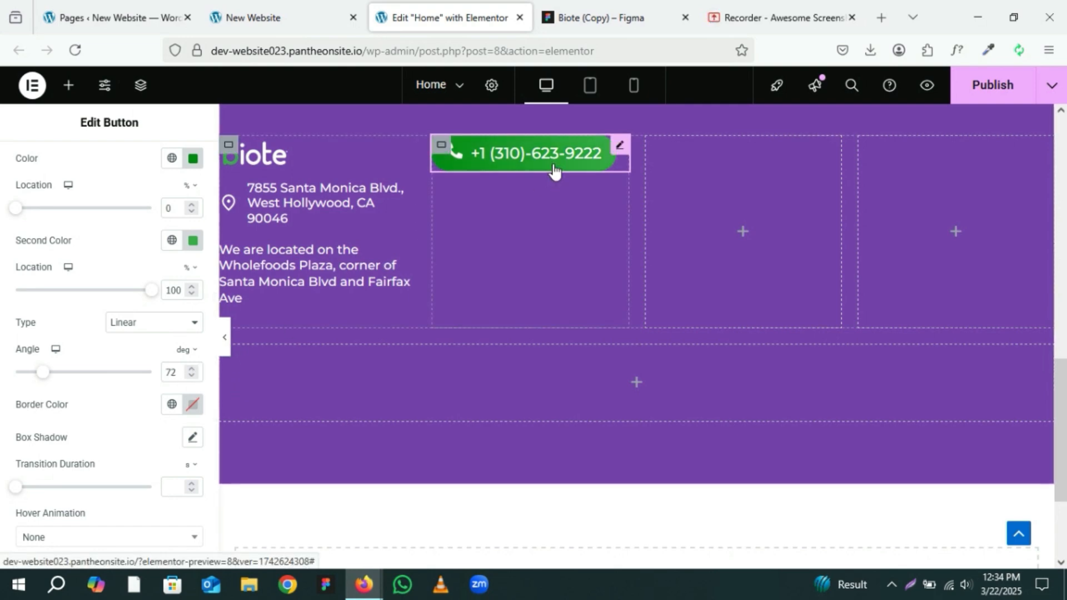
pyautogui.click(192, 369)
pyautogui.click(192, 369)
pyautogui.click(192, 369)
pyautogui.click(192, 370)
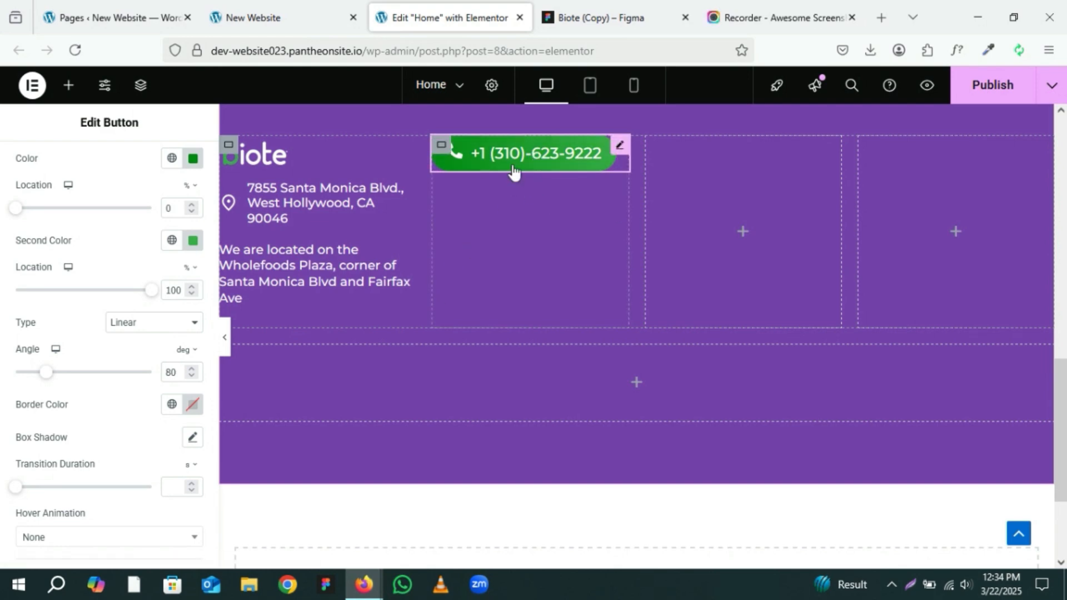
pyautogui.click(629, 7)
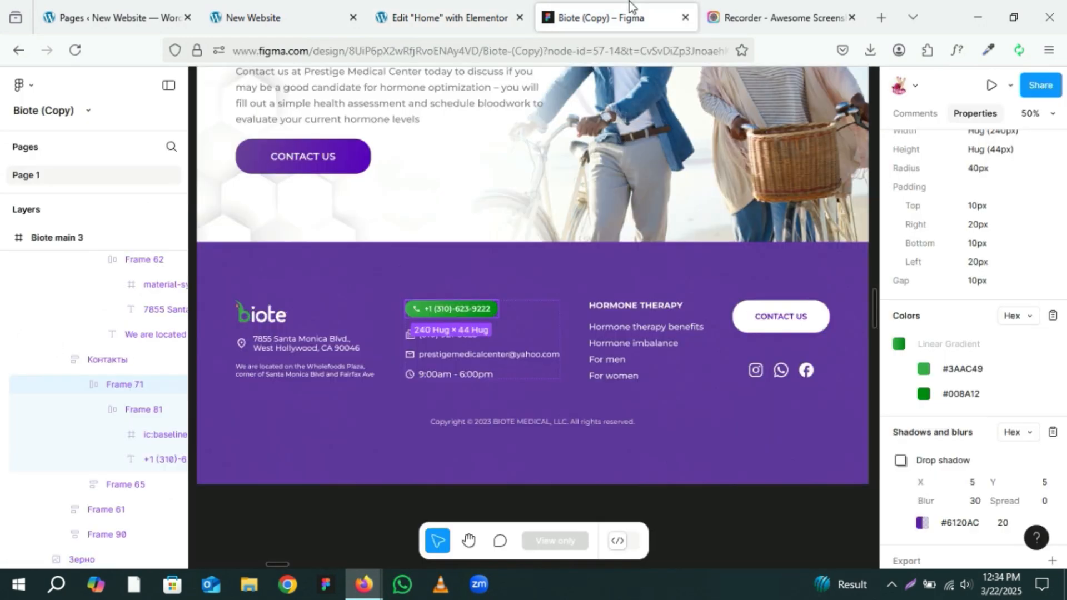
pyautogui.click(448, 13)
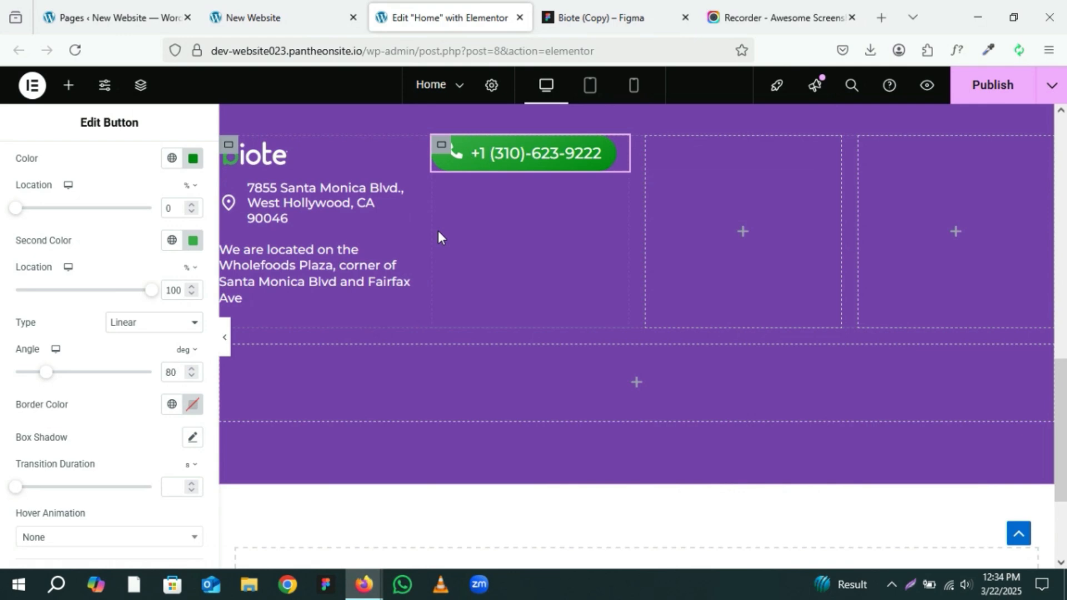
# Step: Set the button's hover animation to Shrink
pyautogui.scroll(-2, 123, 346)
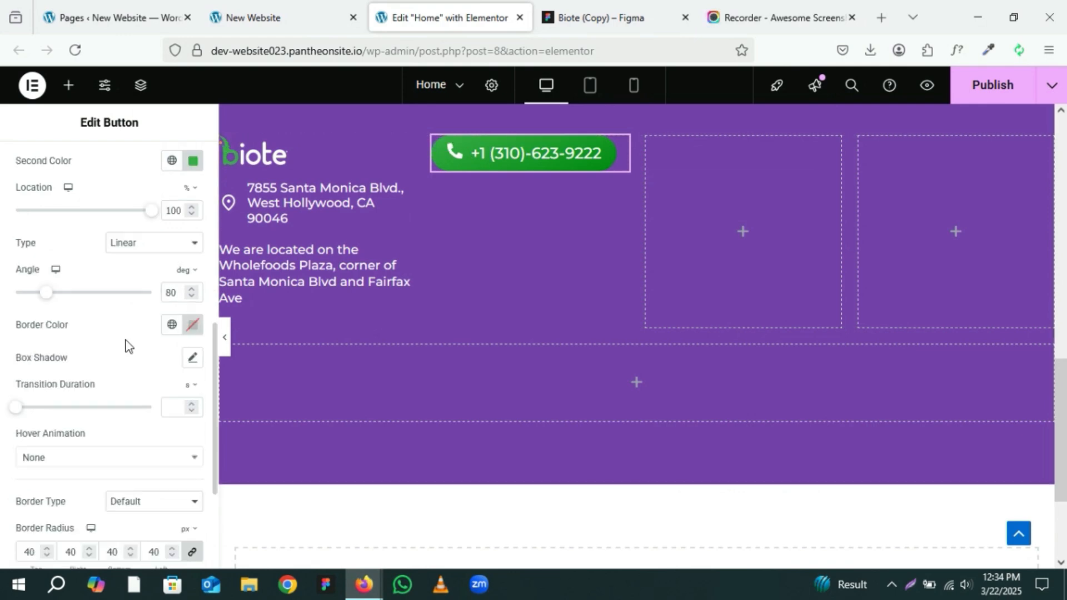
pyautogui.scroll(-2, 137, 345)
pyautogui.scroll(-2, 138, 339)
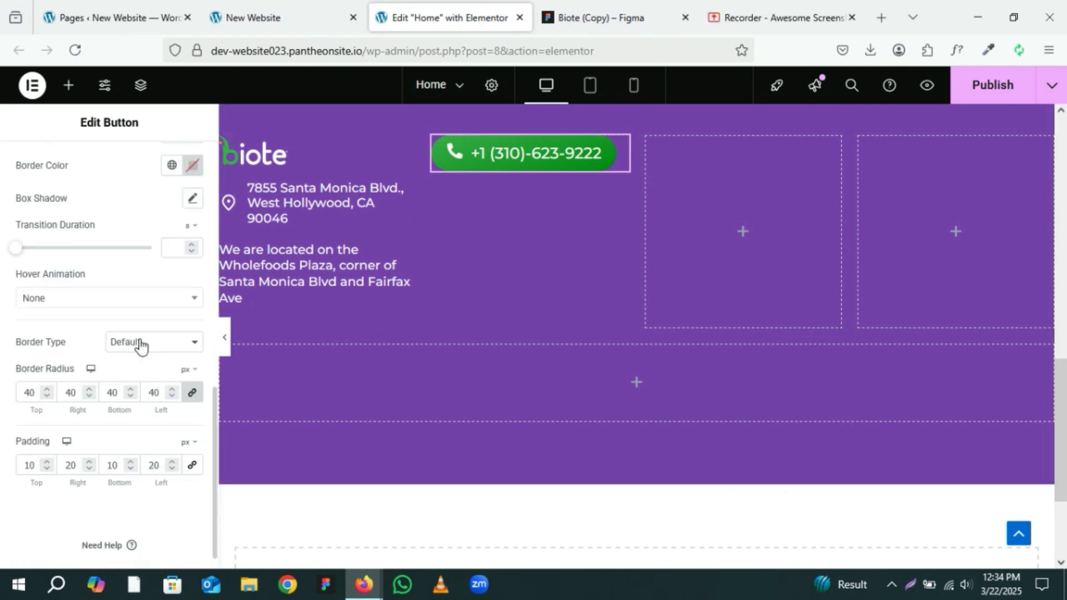
pyautogui.scroll(-1, 147, 343)
pyautogui.scroll(2, 149, 343)
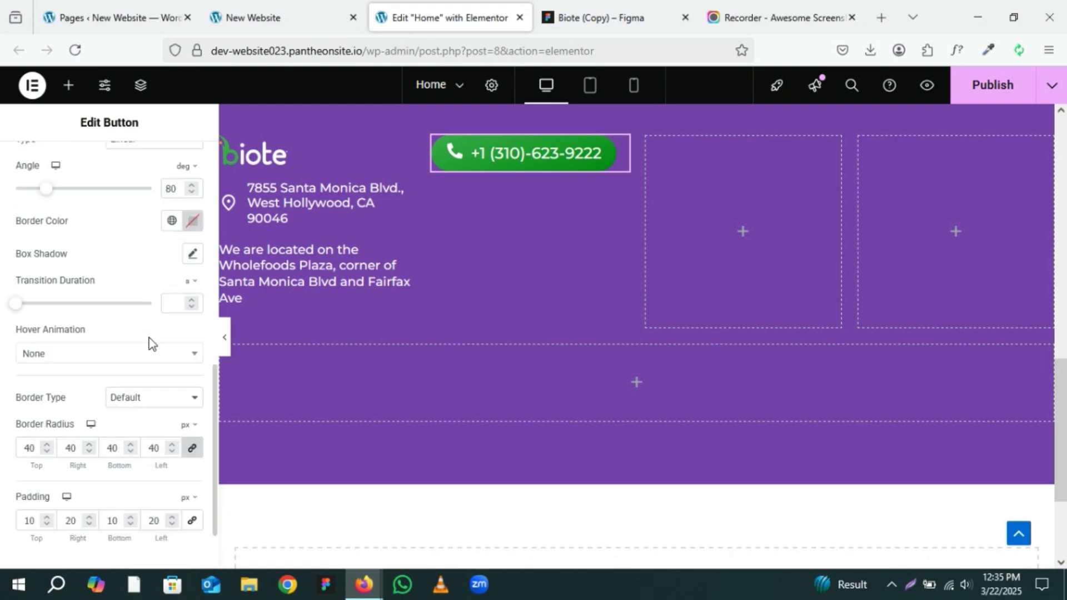
pyautogui.click(151, 361)
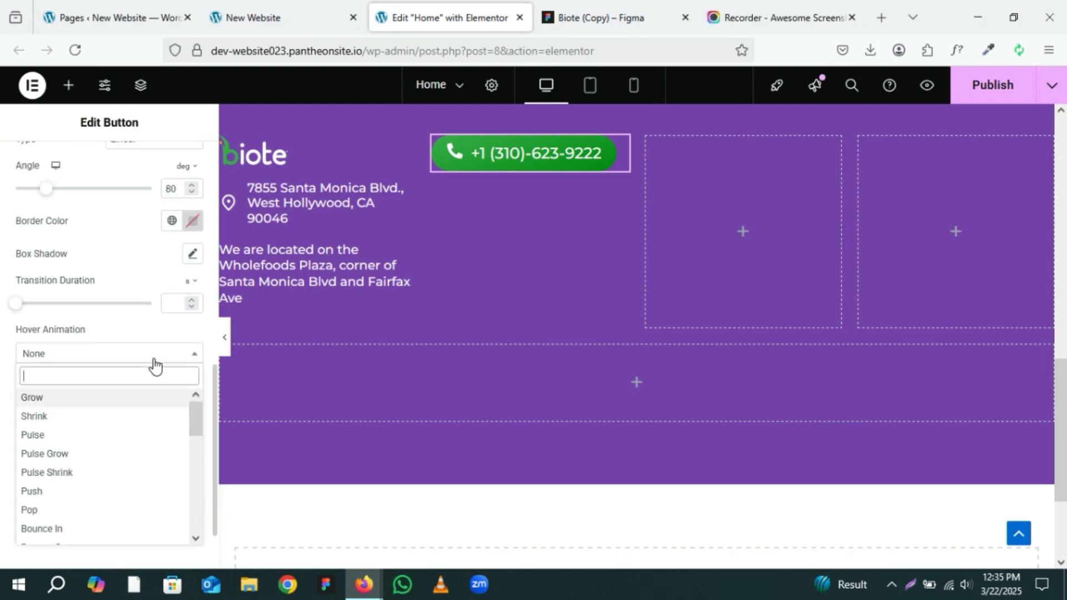
pyautogui.click(78, 400)
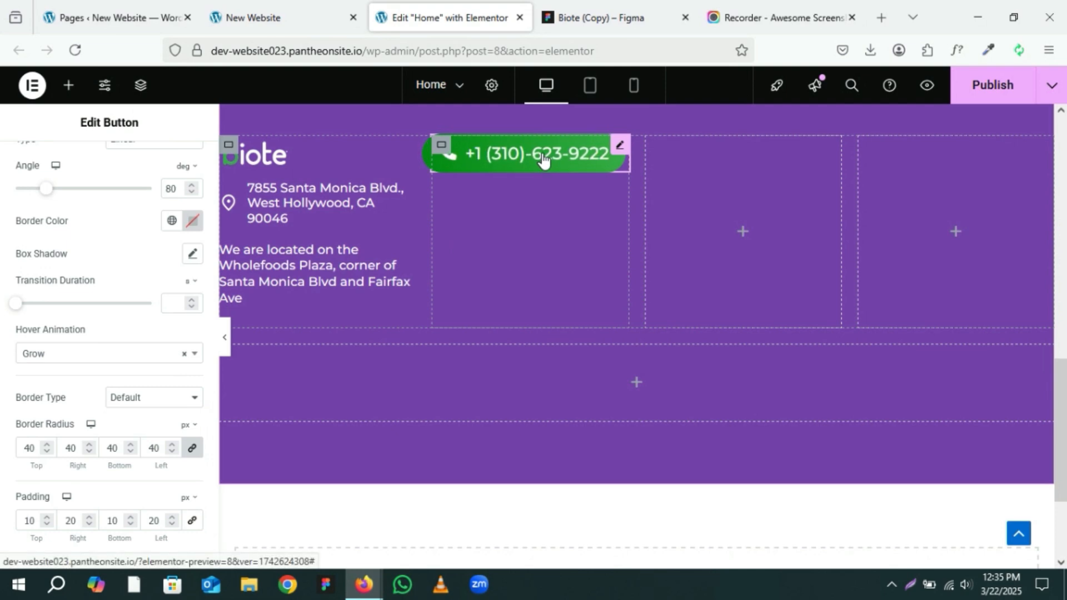
pyautogui.click(157, 358)
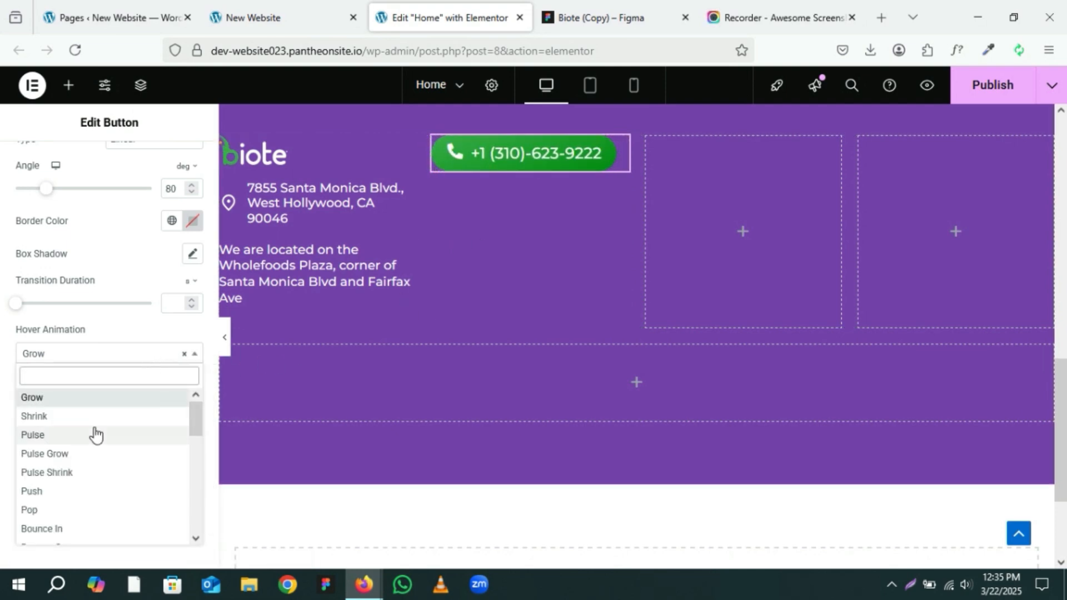
pyautogui.click(38, 418)
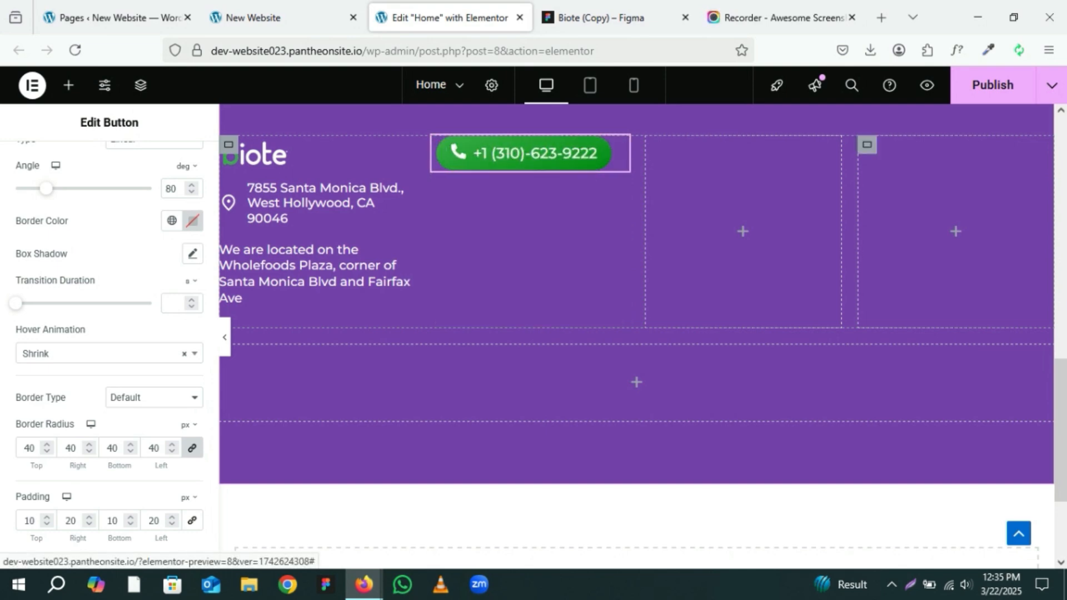
# Step: Review the button's style settings and return to its content settings
pyautogui.scroll(2, 151, 314)
pyautogui.scroll(8, 151, 315)
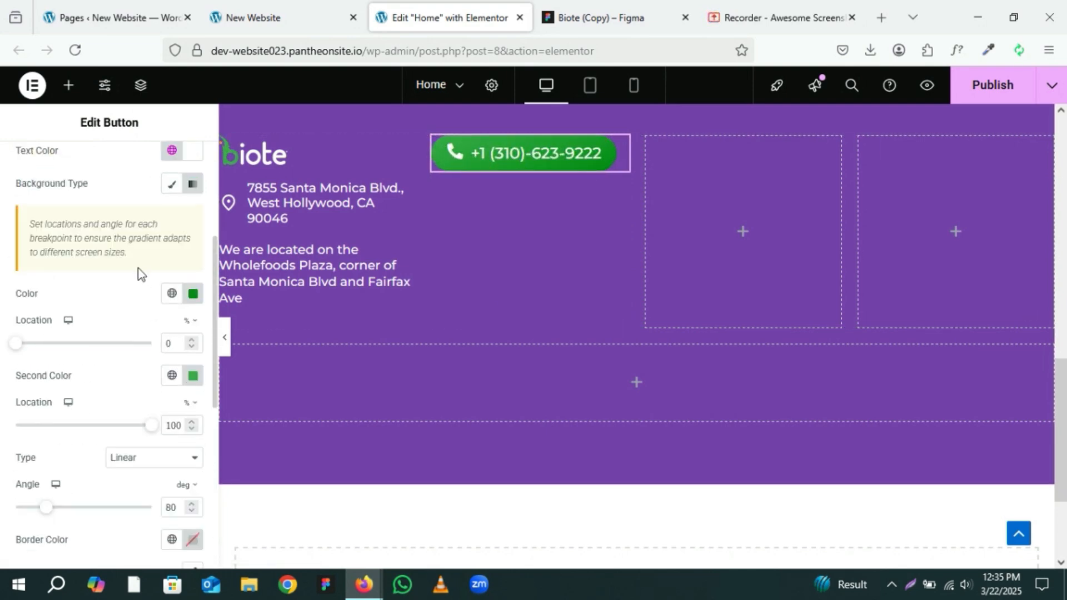
pyautogui.scroll(-10, 139, 271)
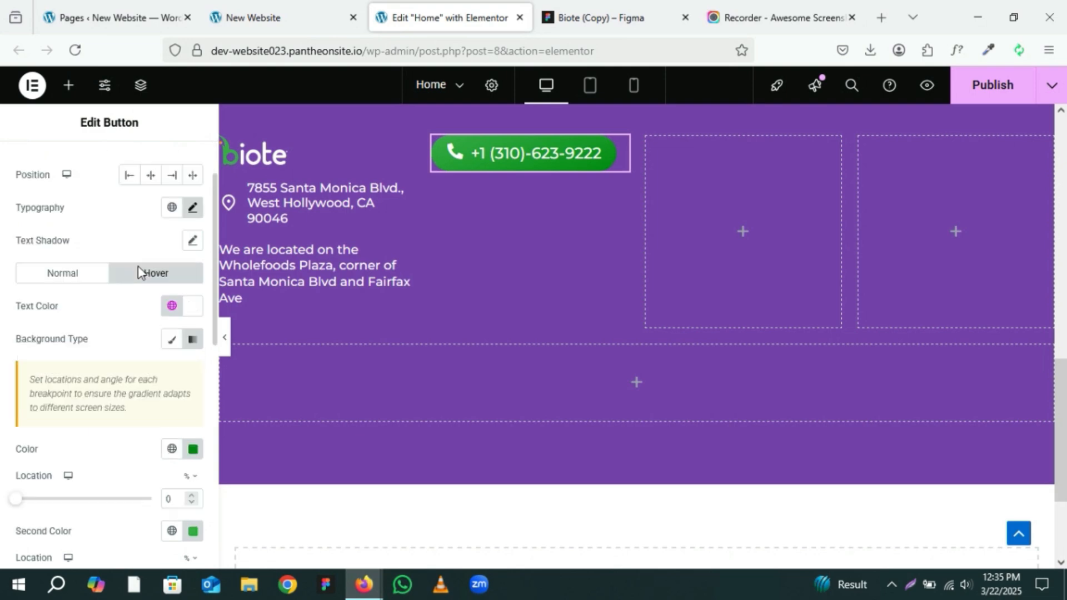
pyautogui.scroll(-2, 139, 271)
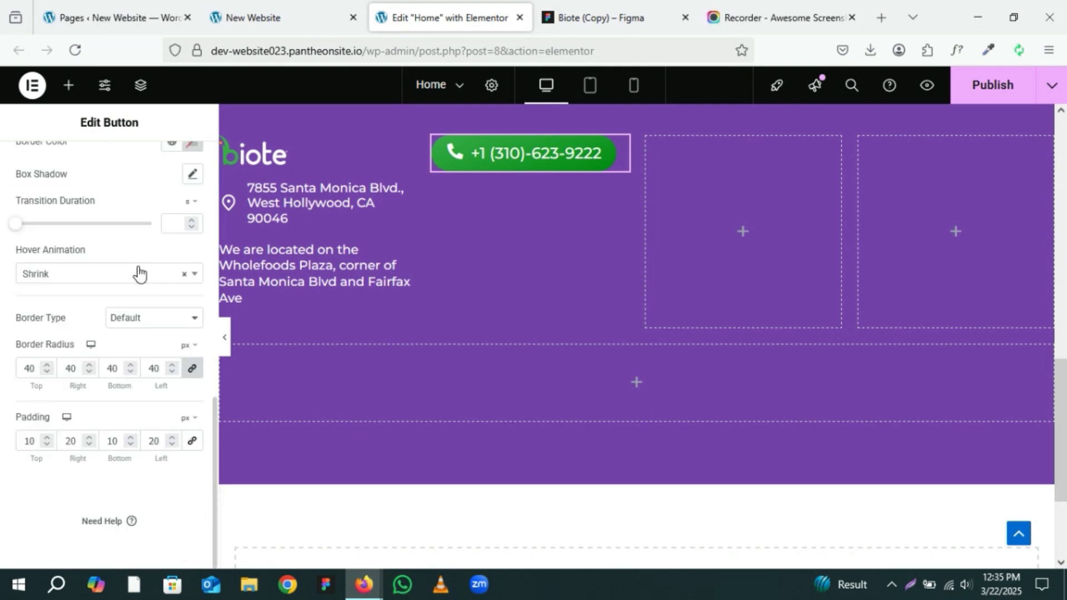
pyautogui.scroll(8, 139, 271)
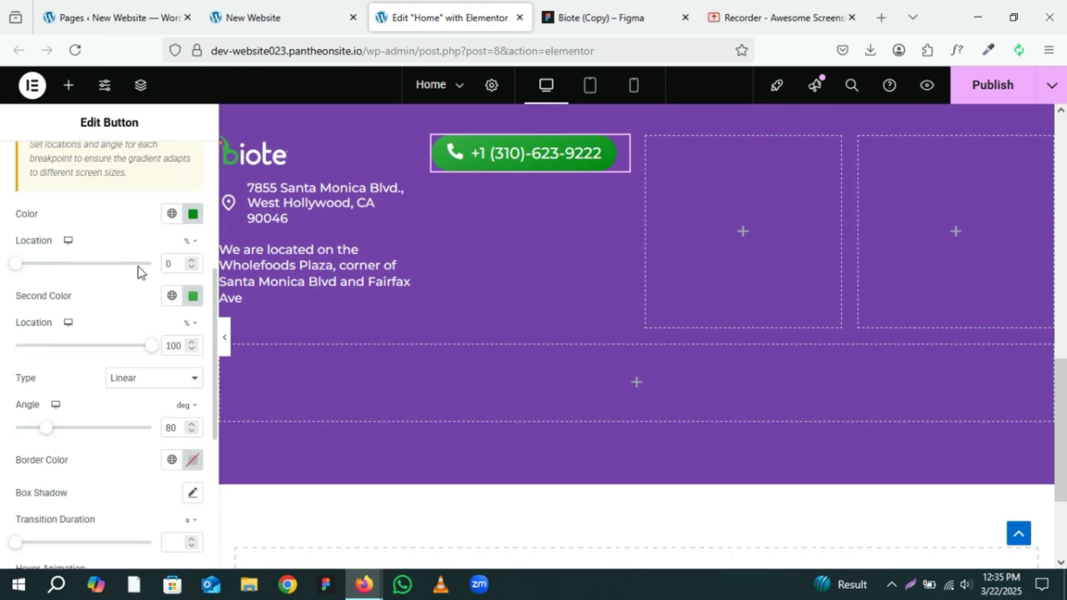
pyautogui.scroll(6, 139, 271)
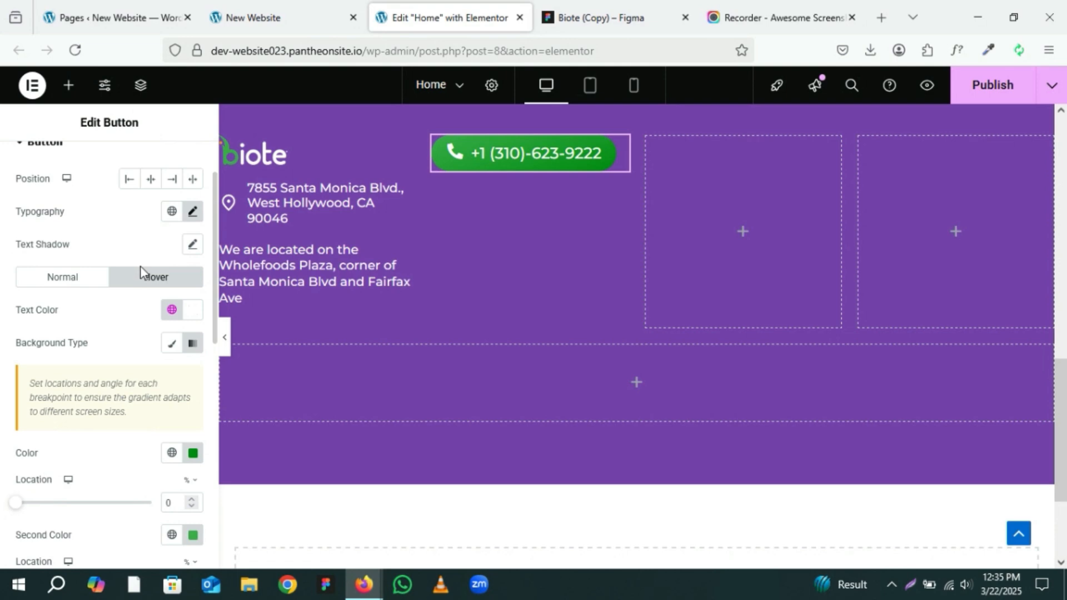
pyautogui.scroll(2, 140, 270)
pyautogui.click(36, 162)
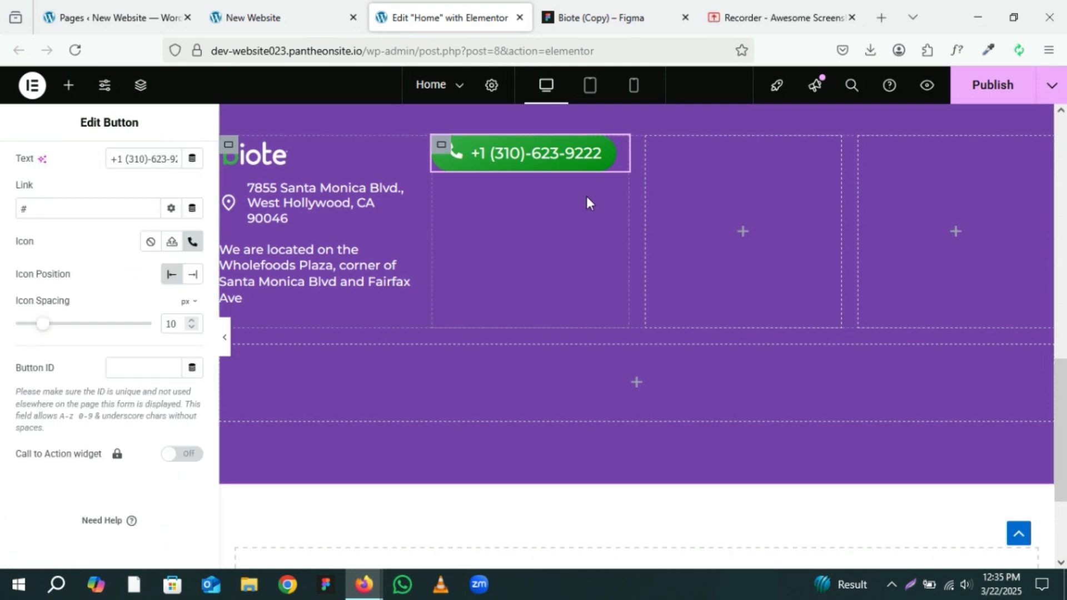
pyautogui.click(606, 9)
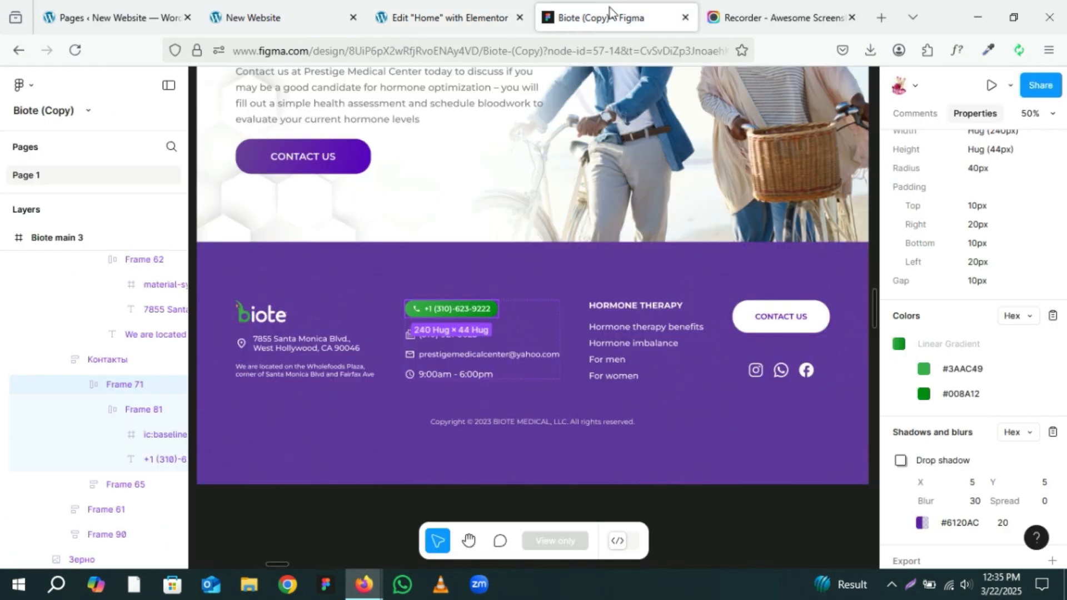
pyautogui.click(446, 344)
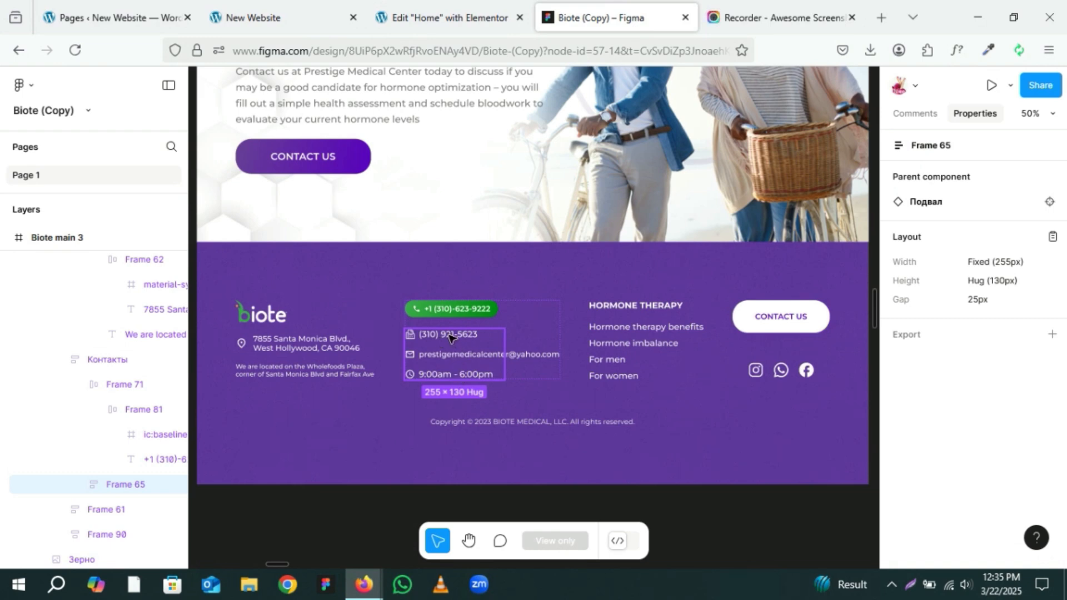
pyautogui.doubleClick(449, 338)
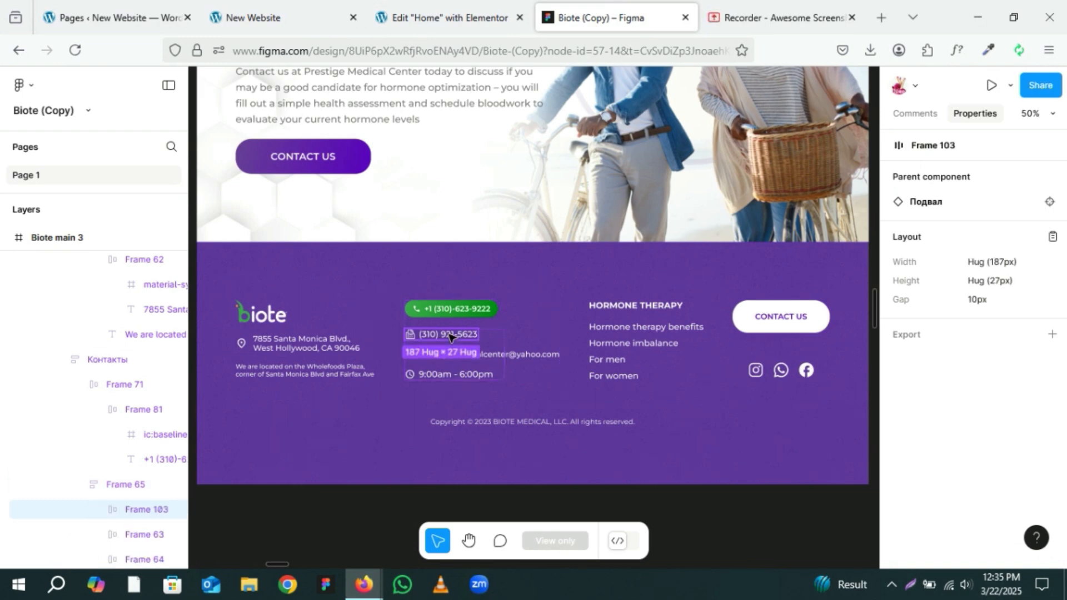
pyautogui.doubleClick(450, 335)
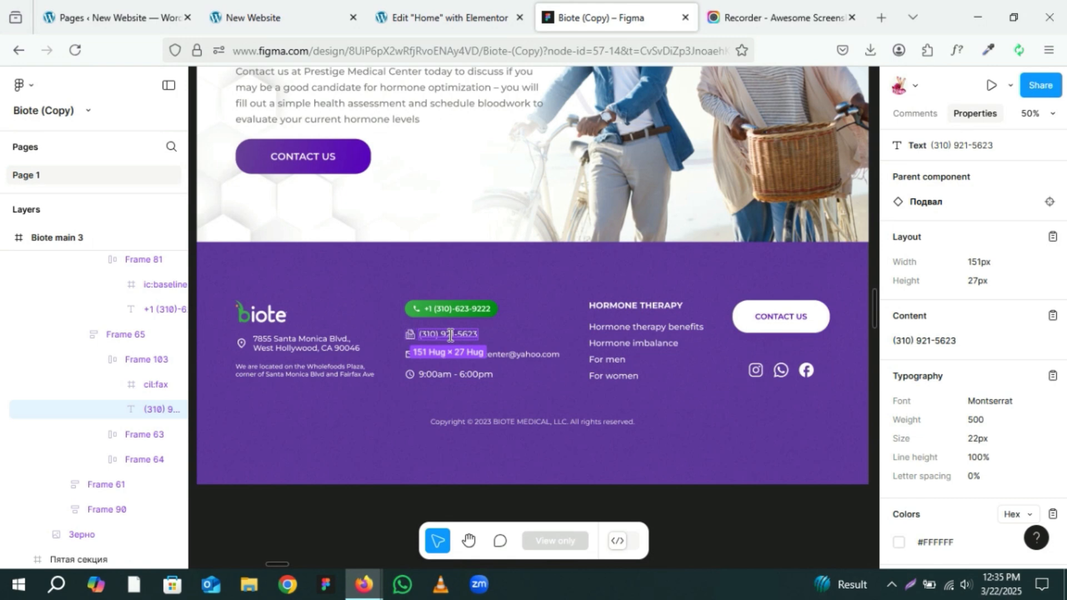
pyautogui.click(1052, 316)
pyautogui.click(436, 14)
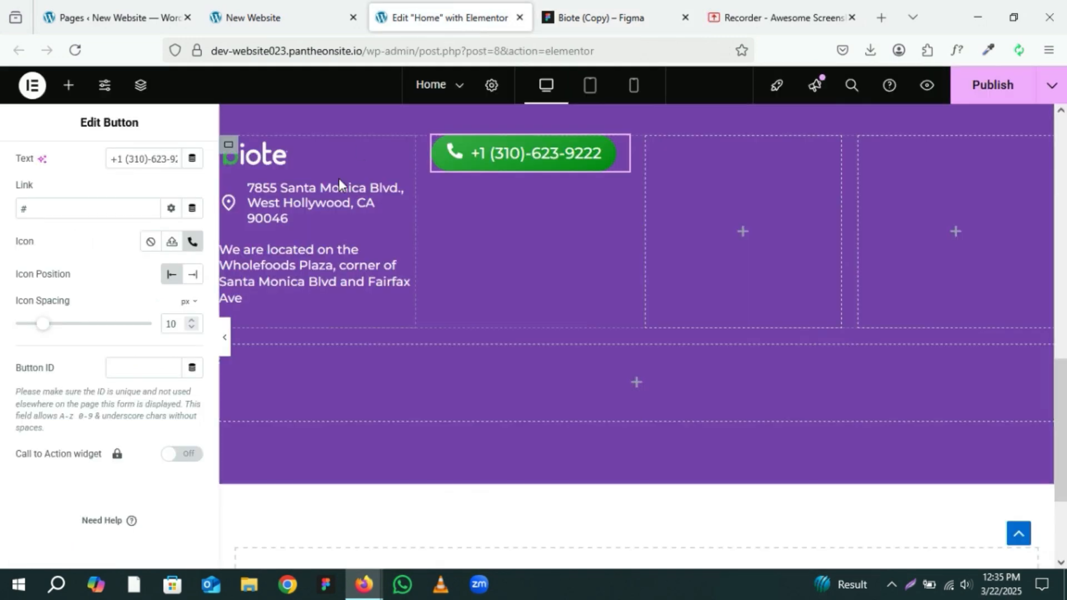
# Step: Duplicate the address icon list and move the copy beneath the phone button
pyautogui.click(387, 191)
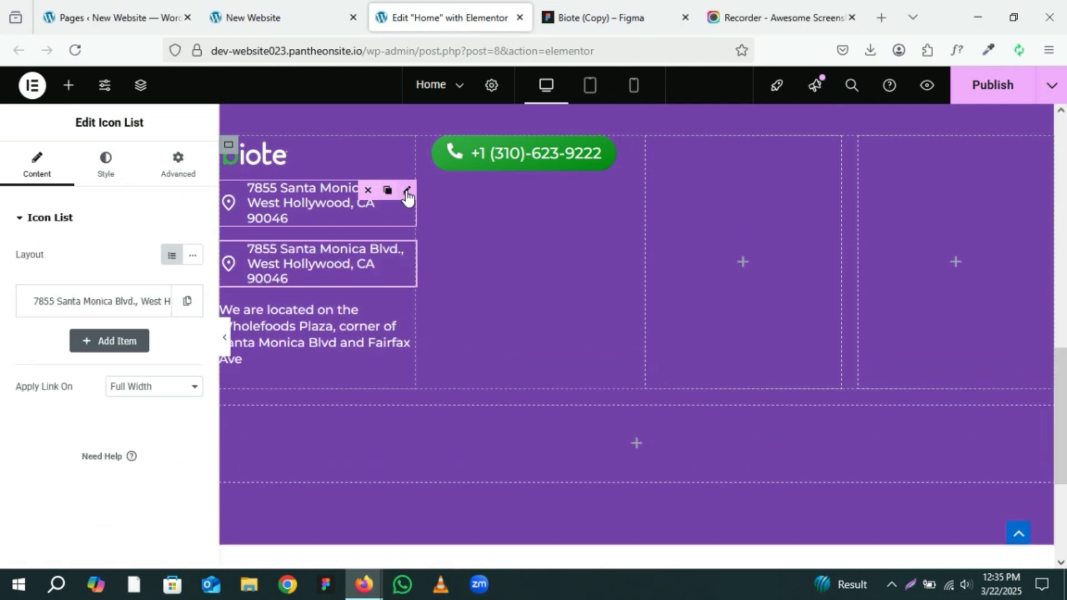
pyautogui.moveTo(408, 192); pyautogui.dragTo(516, 176)
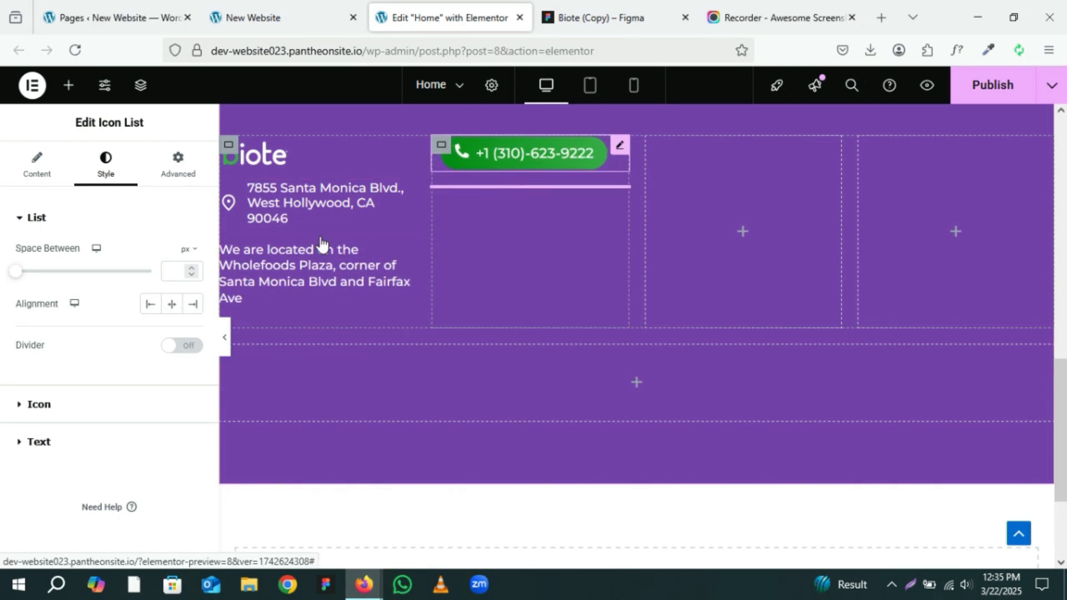
pyautogui.click(37, 166)
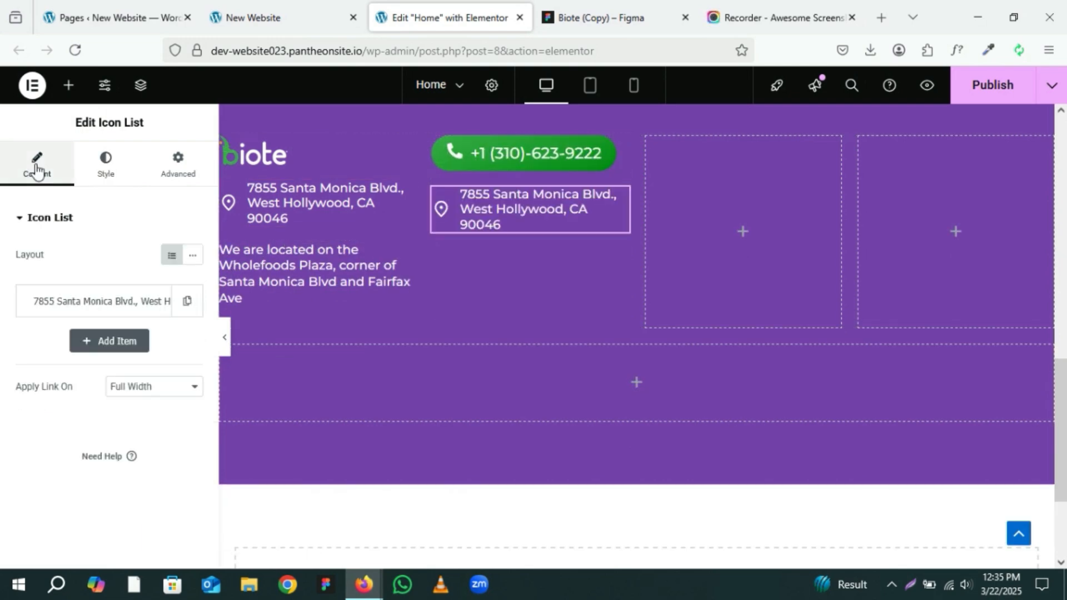
pyautogui.click(159, 305)
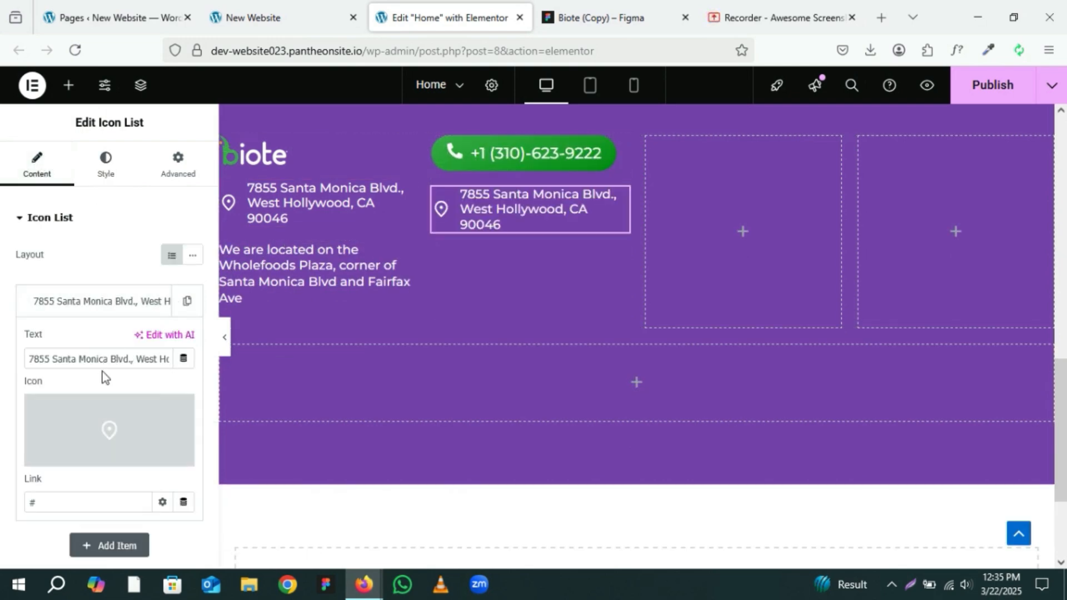
pyautogui.click(130, 361)
pyautogui.hotkey('ctrl', 'a')
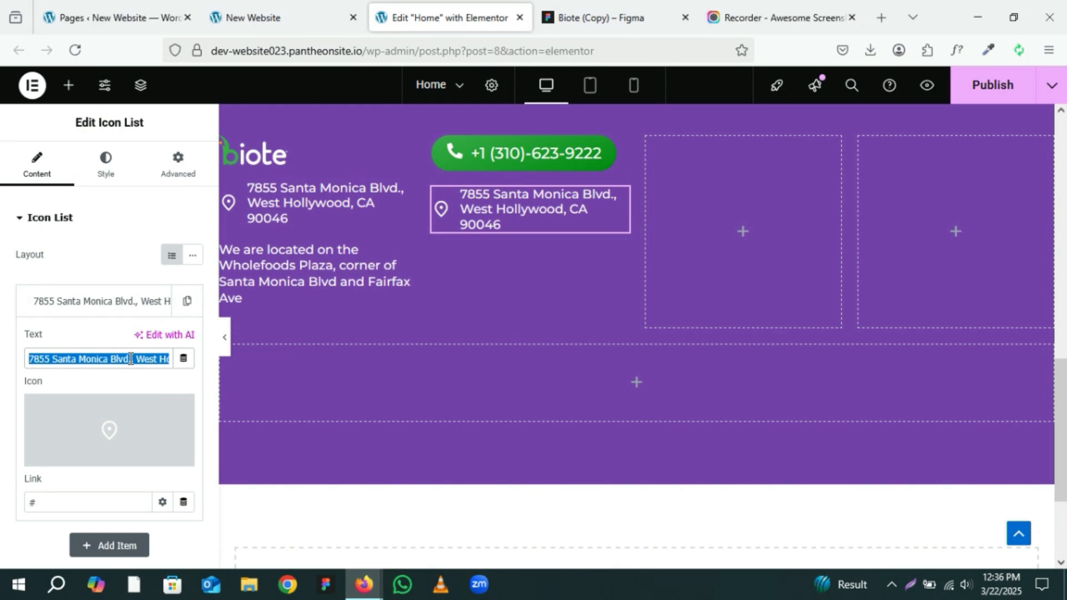
pyautogui.hotkey('ctrl', 'v')
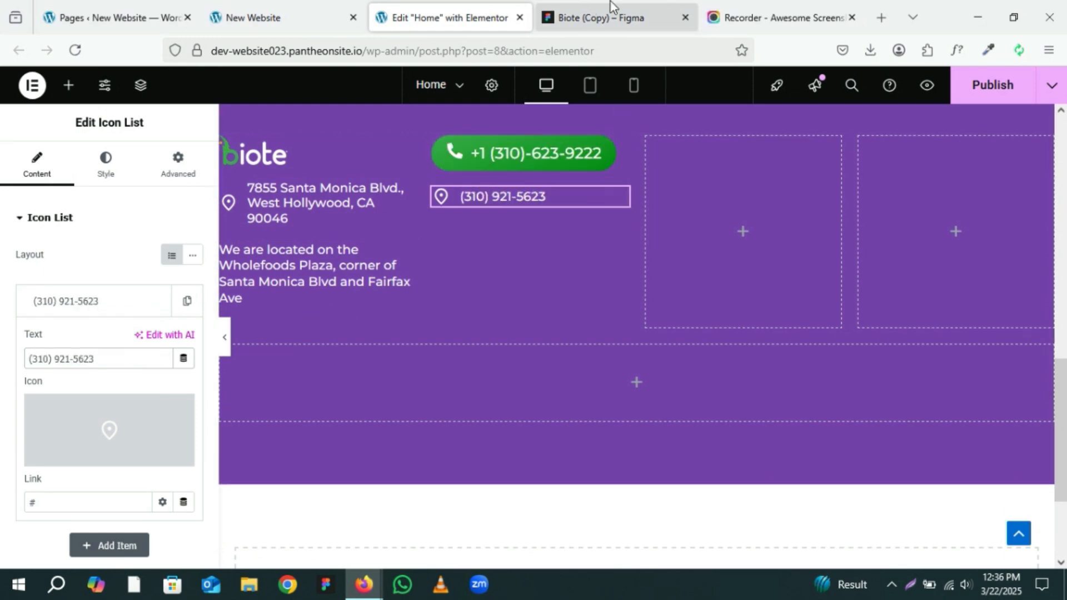
# Step: Export the fax icon from the Figma footer as an SVG file
pyautogui.click(611, 8)
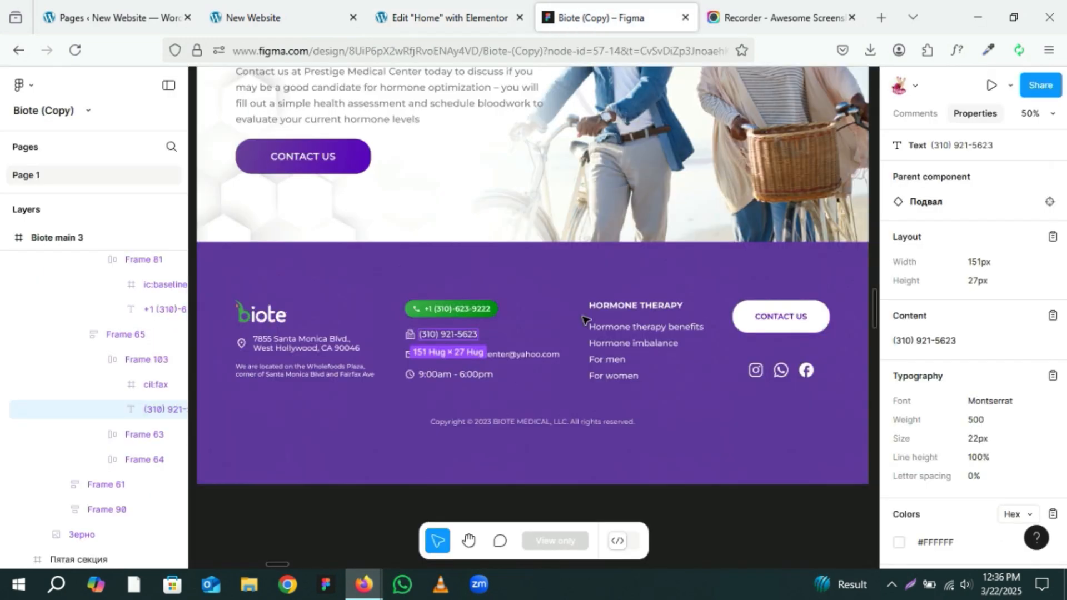
pyautogui.click(410, 335)
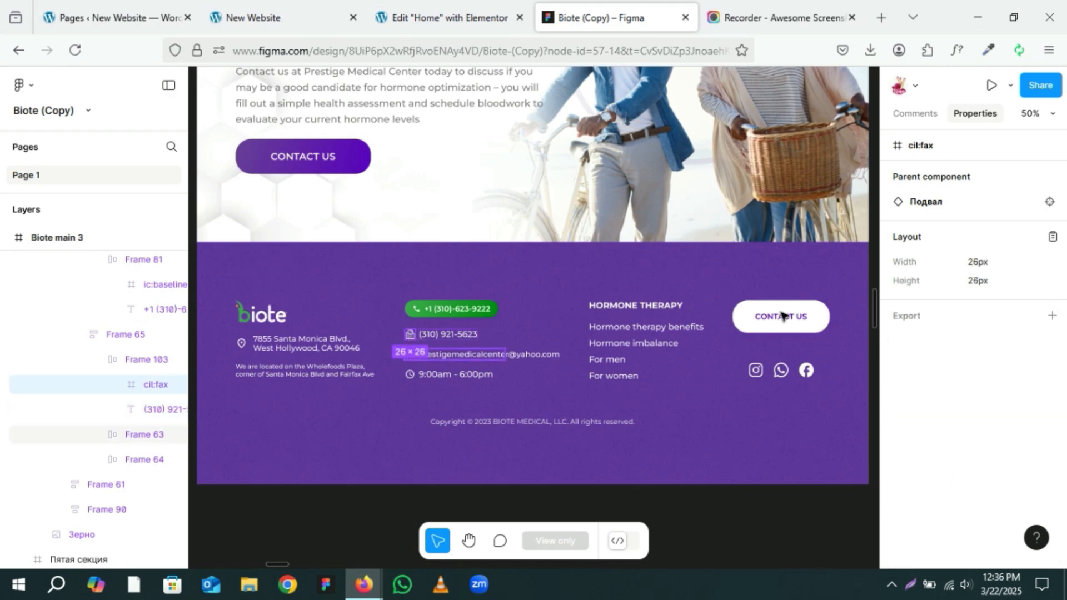
pyautogui.click(1051, 314)
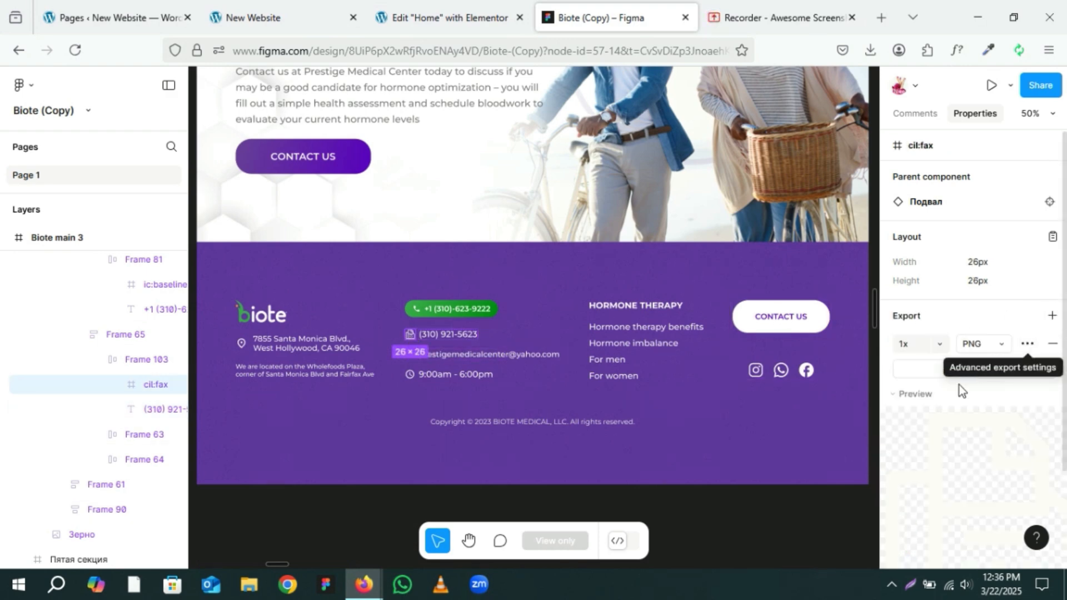
pyautogui.scroll(-2, 953, 398)
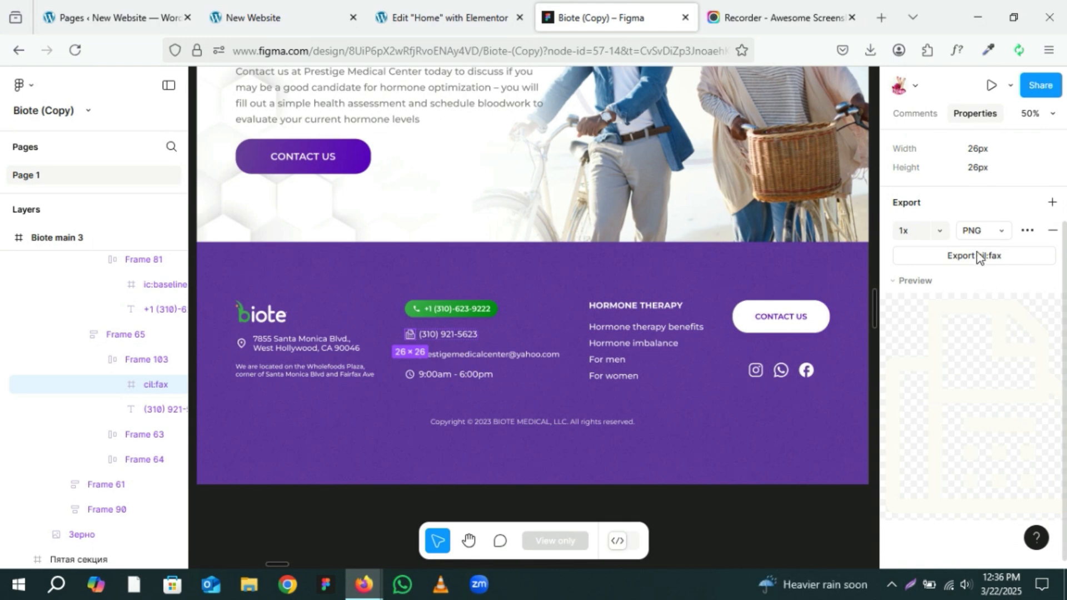
pyautogui.click(977, 230)
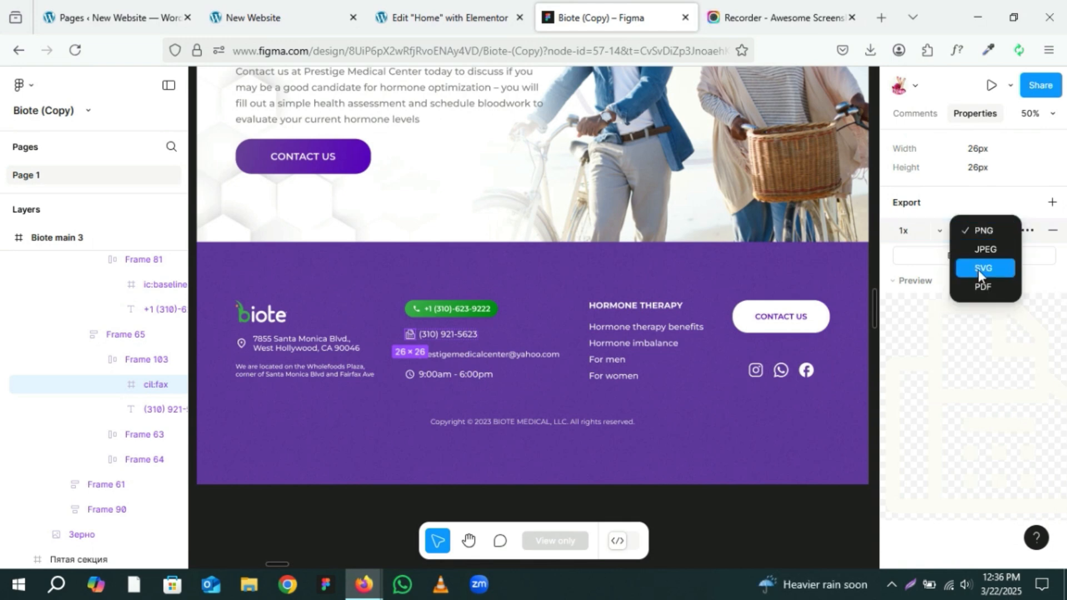
pyautogui.click(978, 269)
pyautogui.click(957, 257)
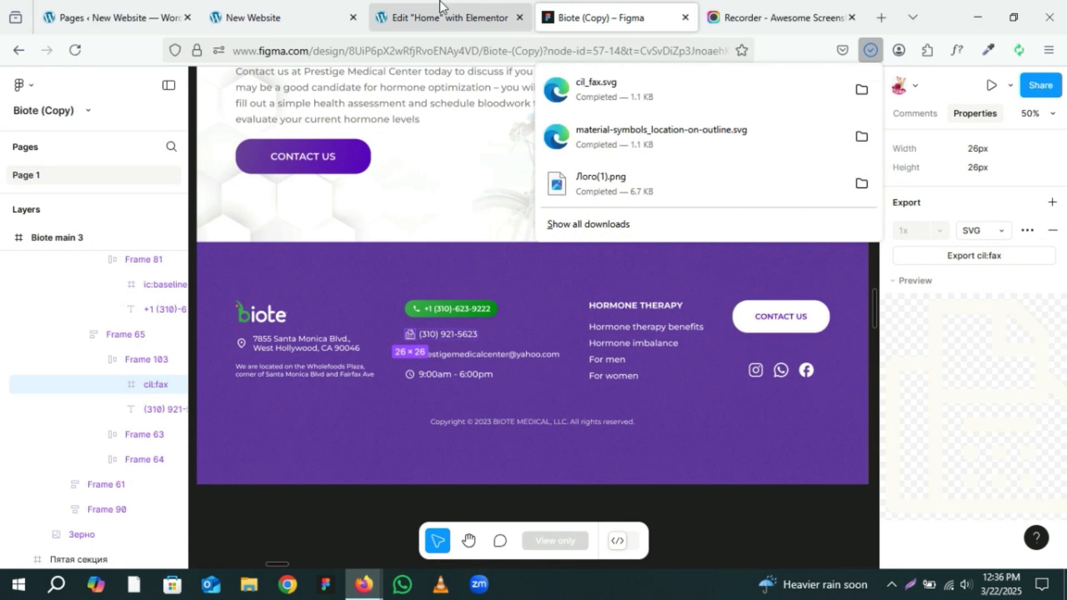
# Step: Upload the downloaded cil_fax.svg file as the fax list item's icon and insert it
pyautogui.click(439, 5)
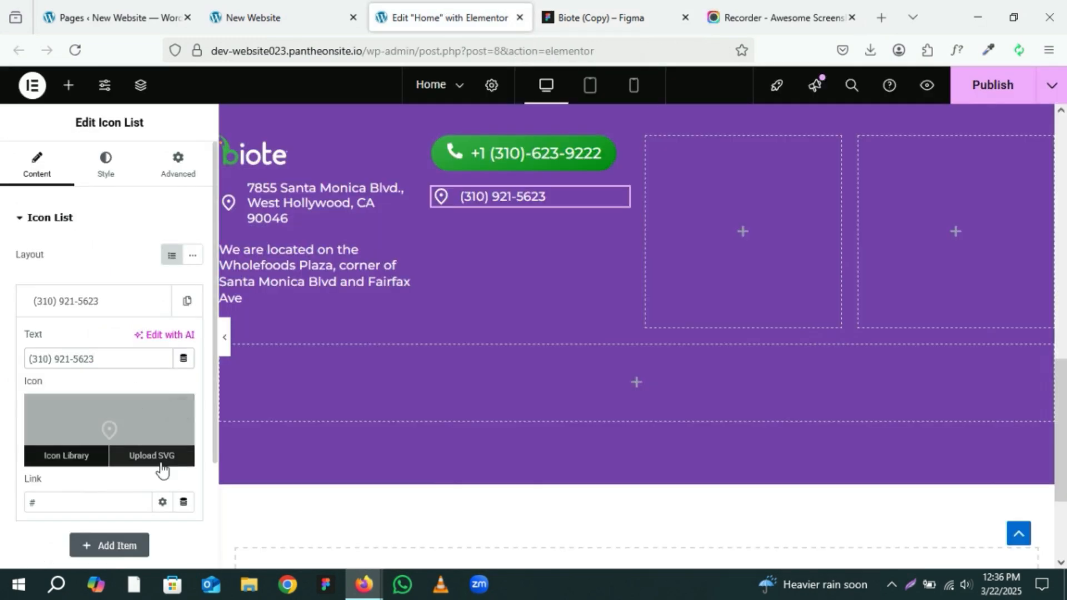
pyautogui.click(161, 459)
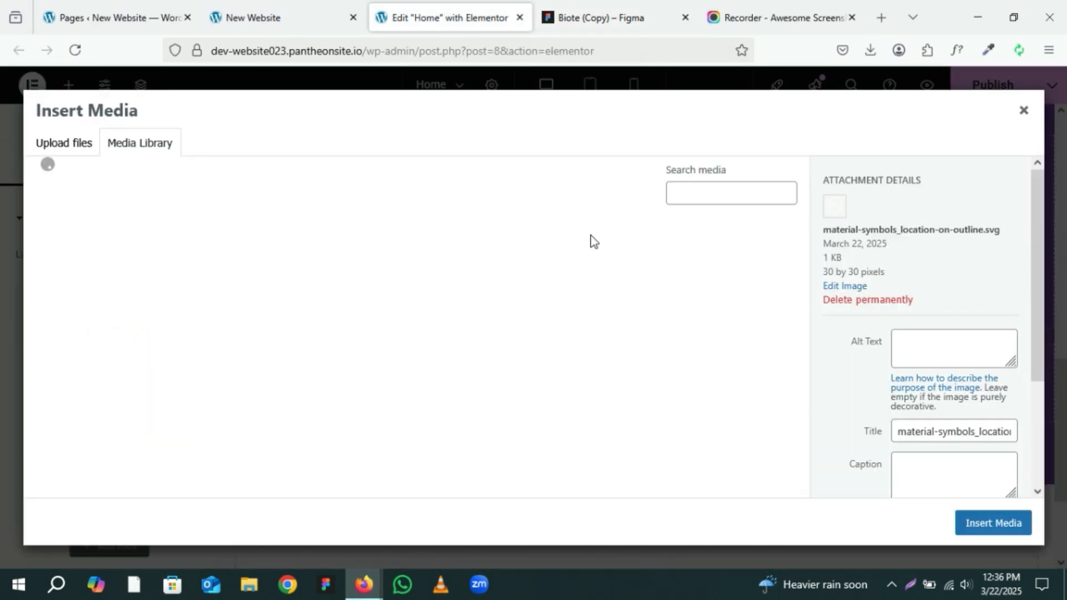
pyautogui.click(869, 50)
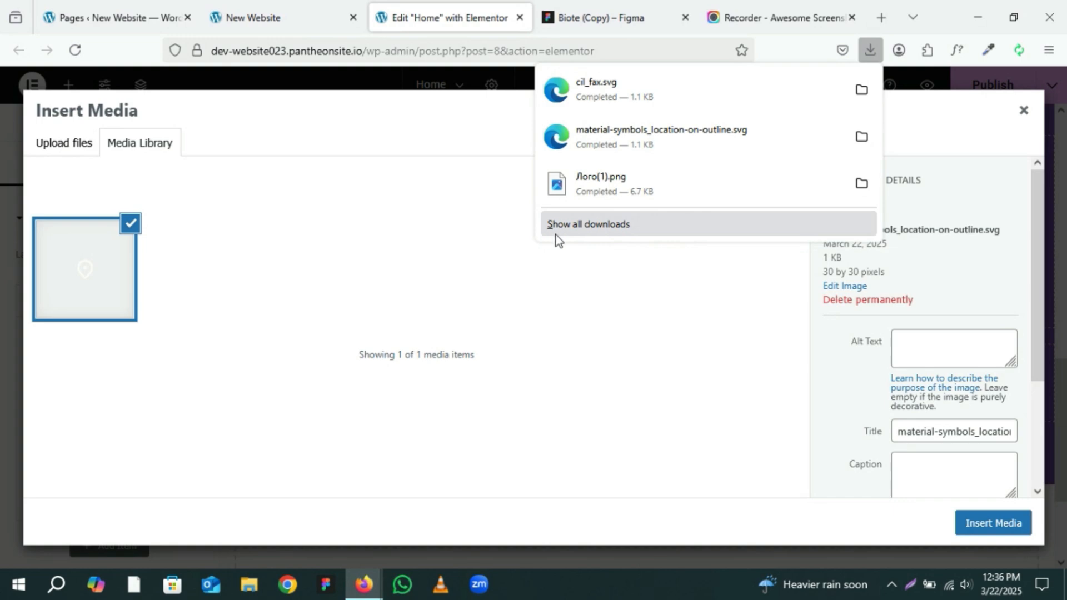
pyautogui.moveTo(605, 78); pyautogui.dragTo(422, 296)
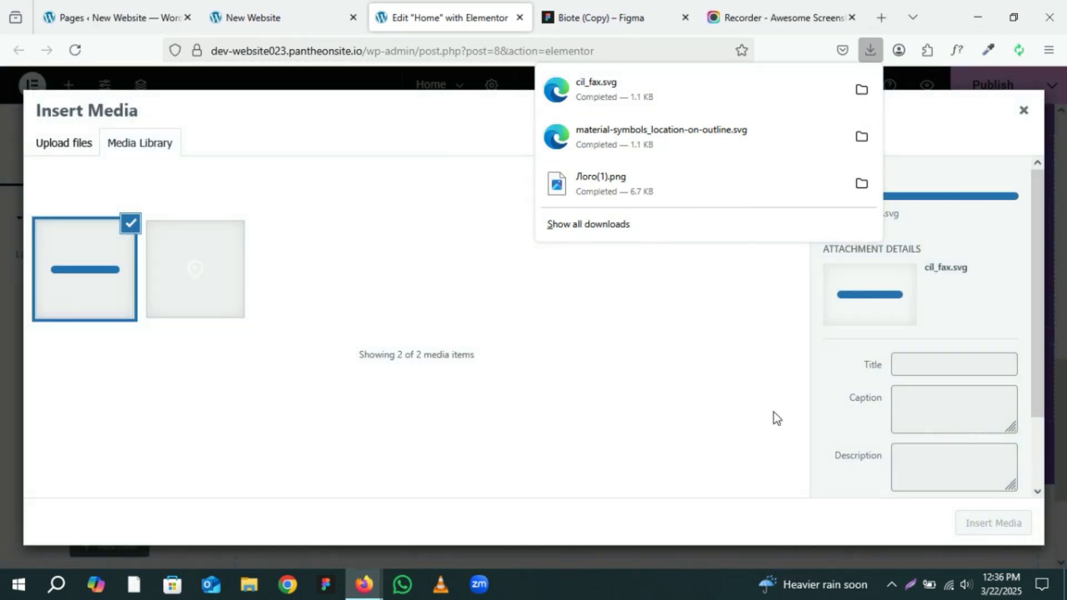
pyautogui.click(1000, 527)
pyautogui.click(999, 527)
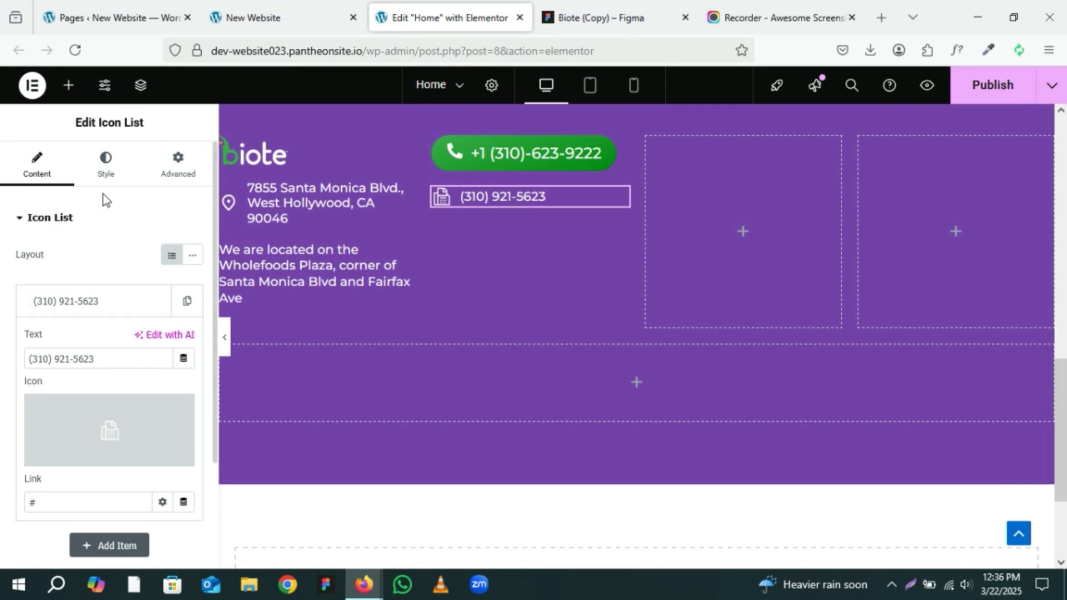
# Step: Set the icon list's text typography size to 18 px
pyautogui.click(107, 176)
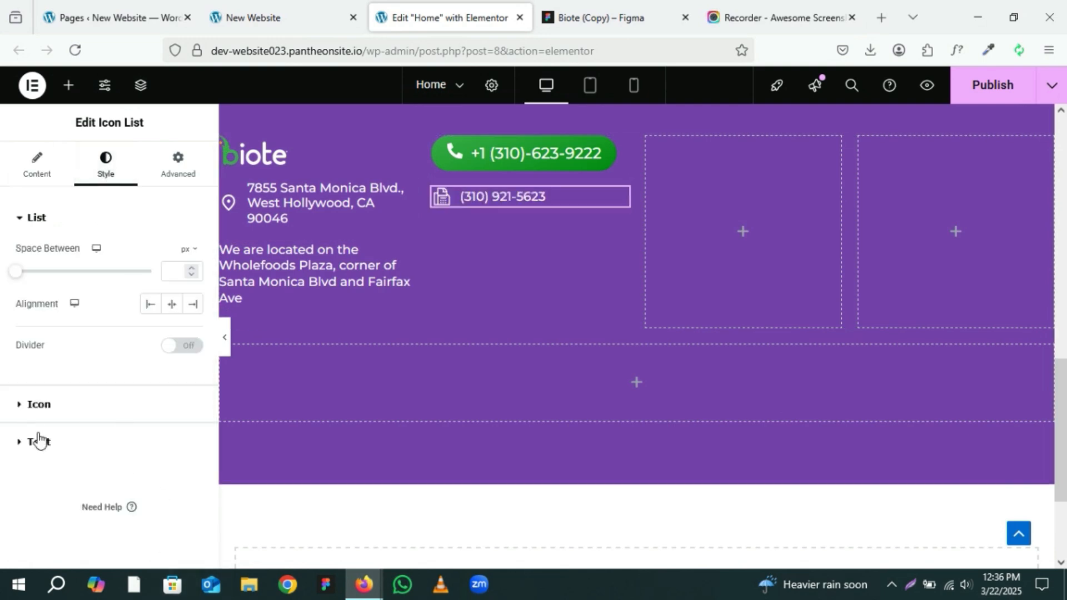
pyautogui.click(65, 448)
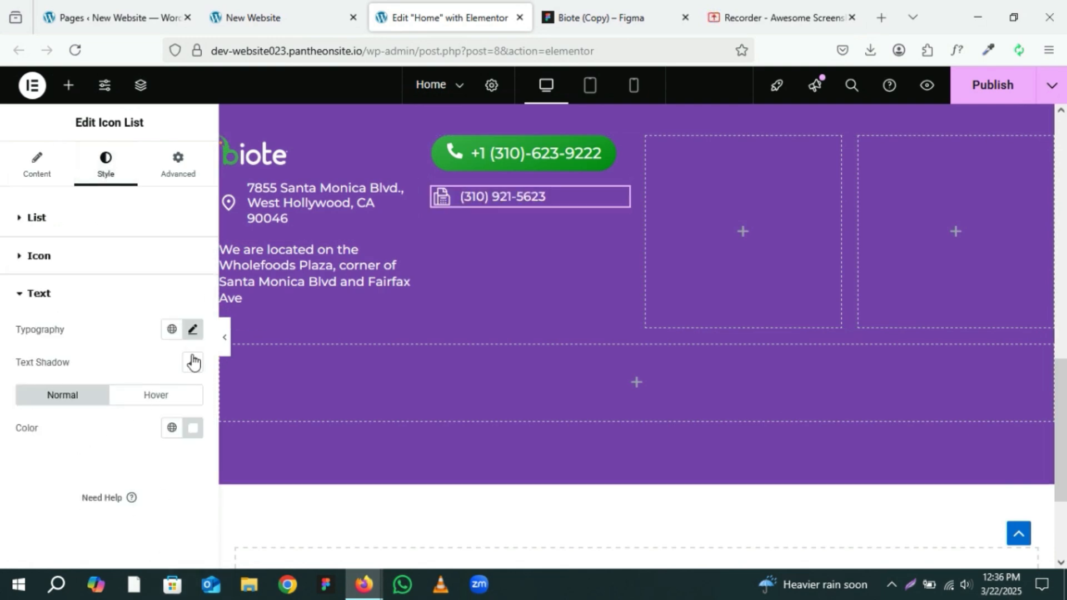
pyautogui.click(192, 330)
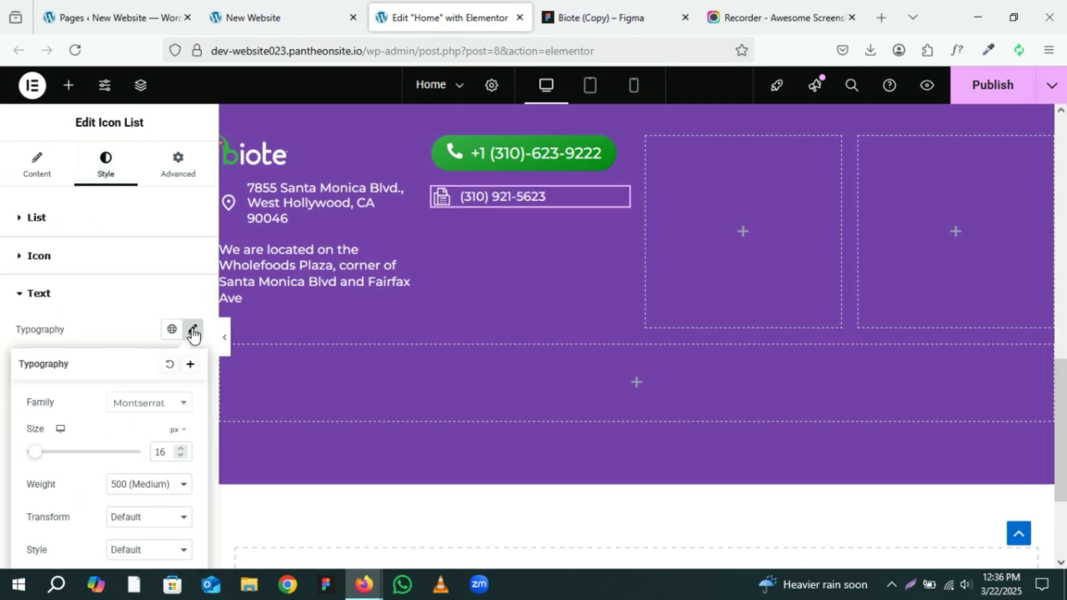
pyautogui.click(184, 451)
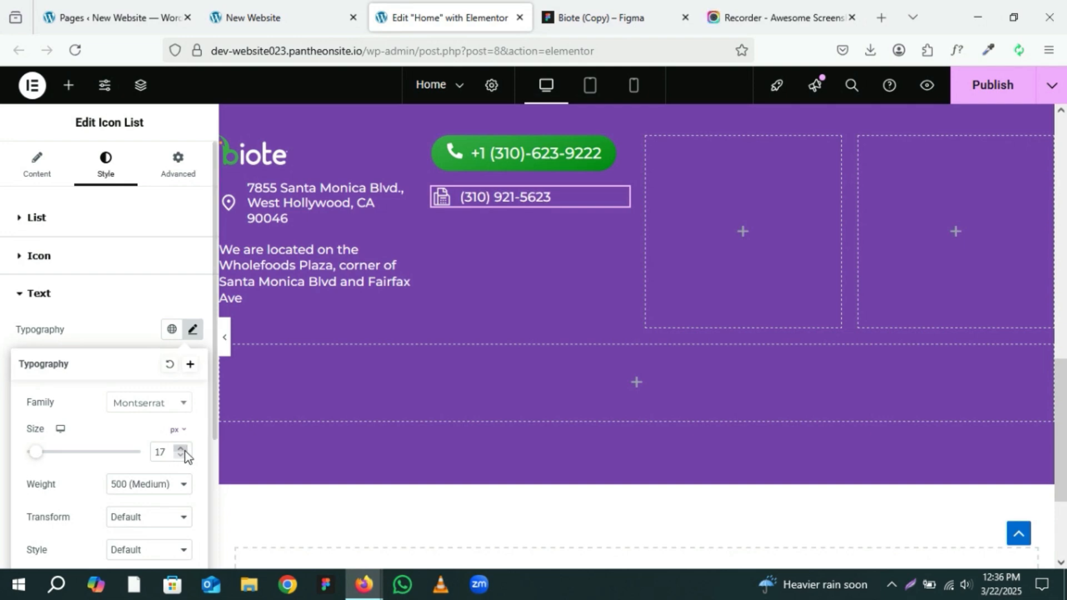
pyautogui.click(181, 448)
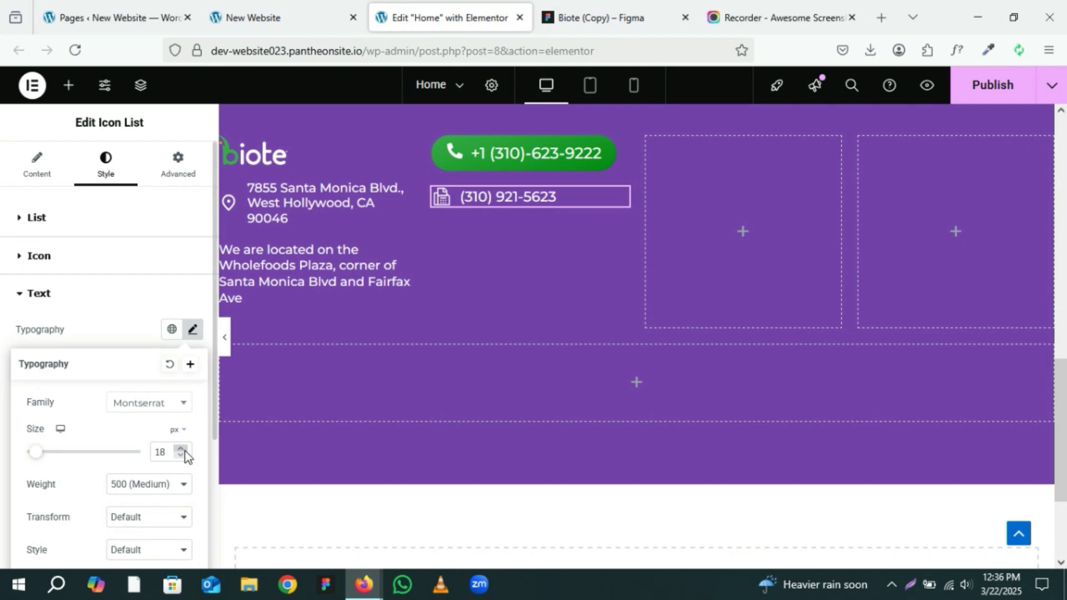
pyautogui.click(145, 328)
# Step: Set the icon list's icon size to 22 px
pyautogui.click(76, 256)
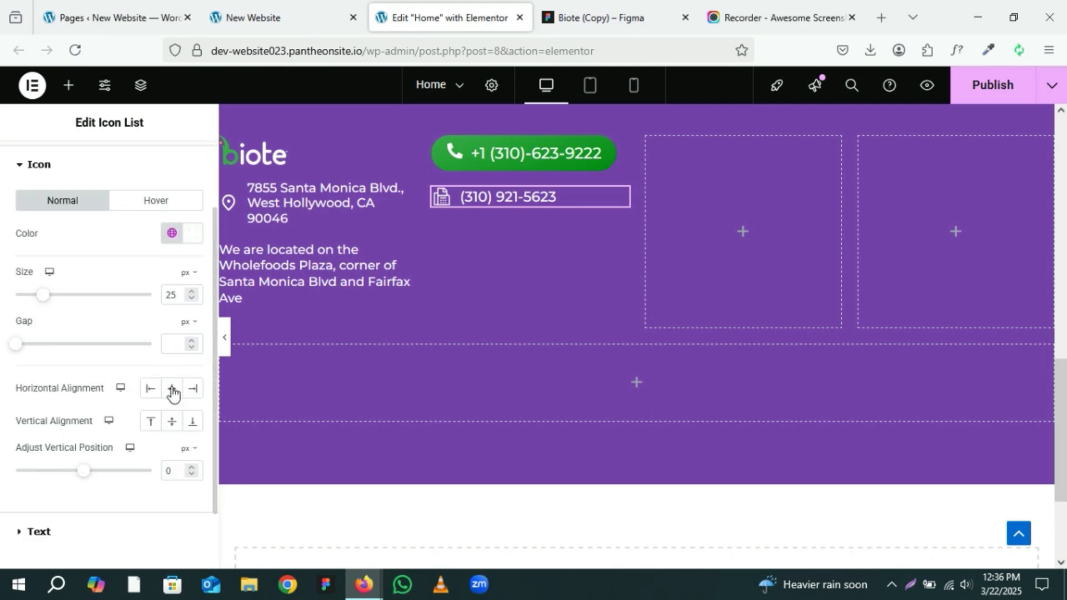
pyautogui.click(190, 300)
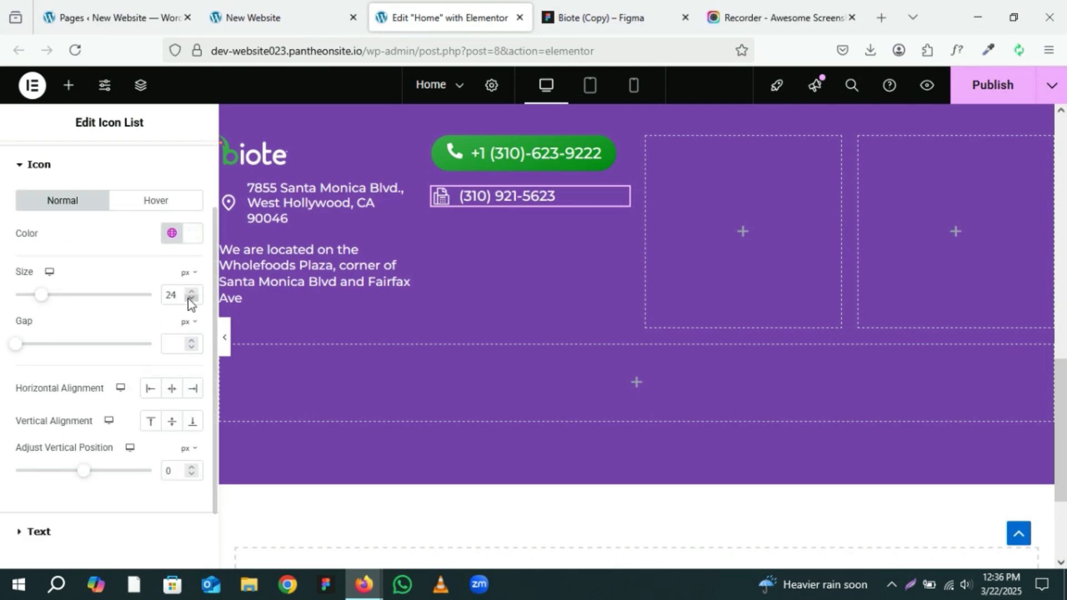
pyautogui.click(191, 300)
pyautogui.click(191, 300)
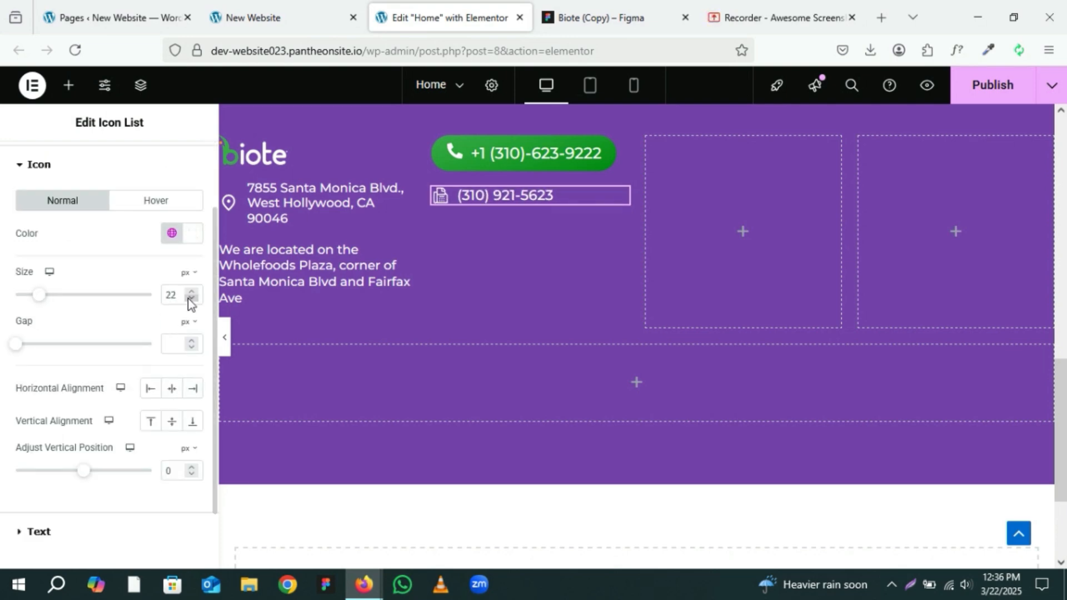
pyautogui.click(190, 300)
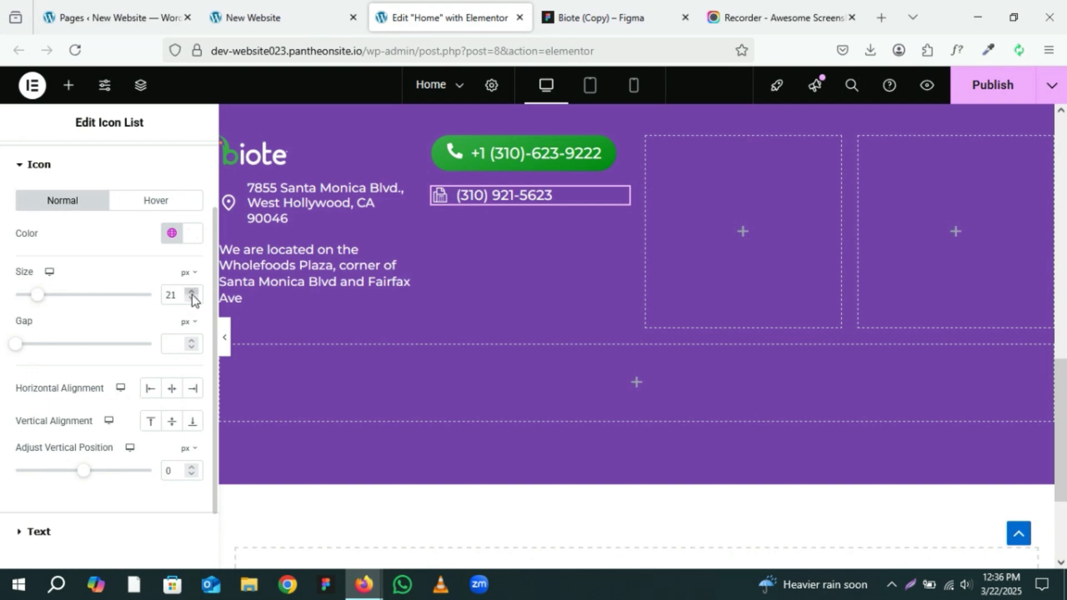
pyautogui.click(193, 295)
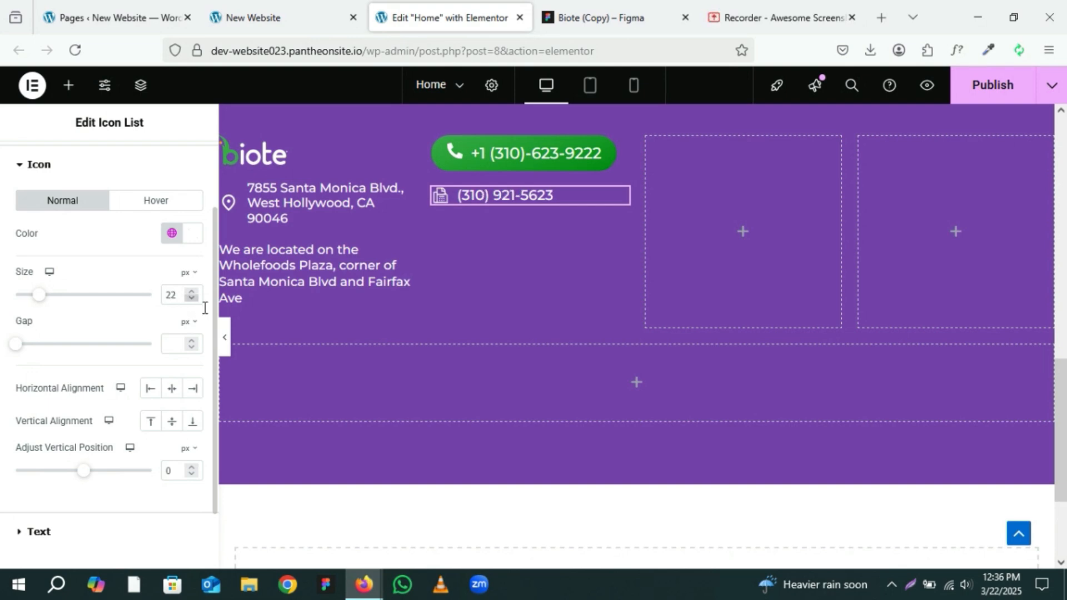
# Step: Duplicate the fax list item twice to create two additional rows
pyautogui.click(225, 338)
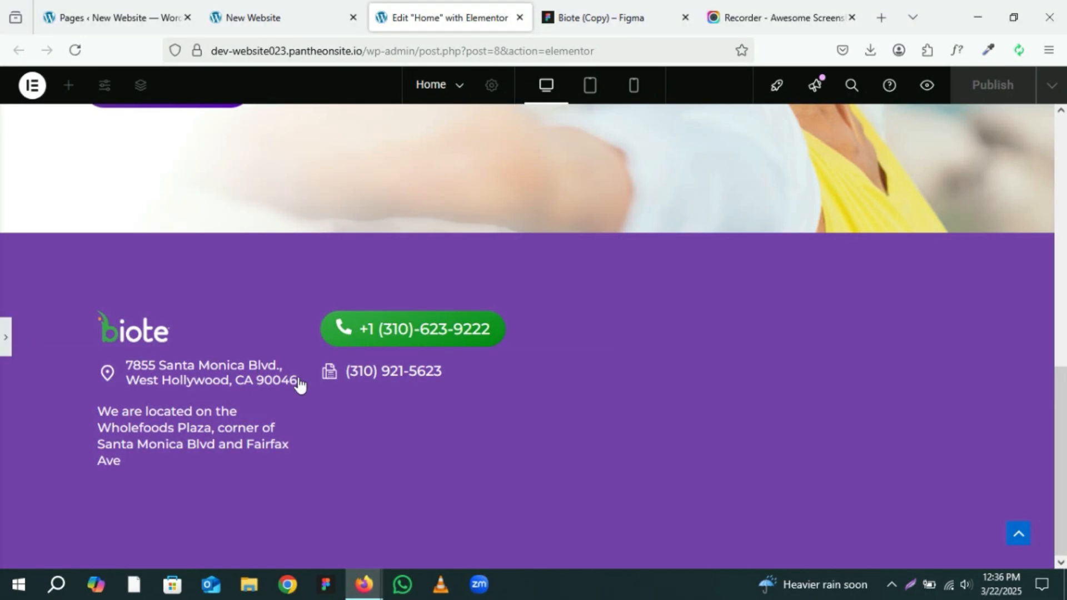
pyautogui.click(4, 337)
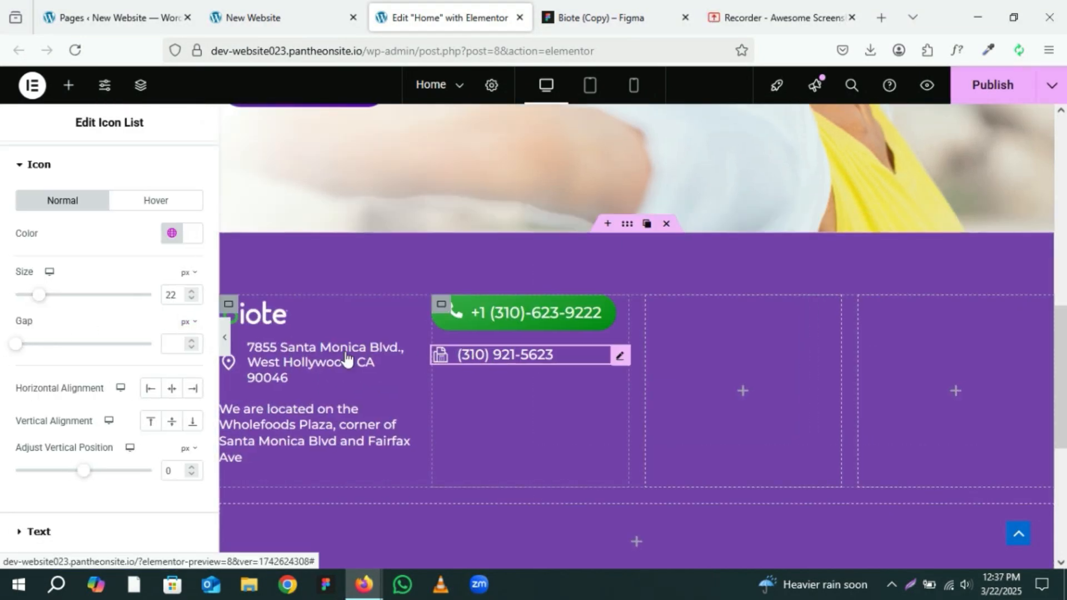
pyautogui.click(41, 163)
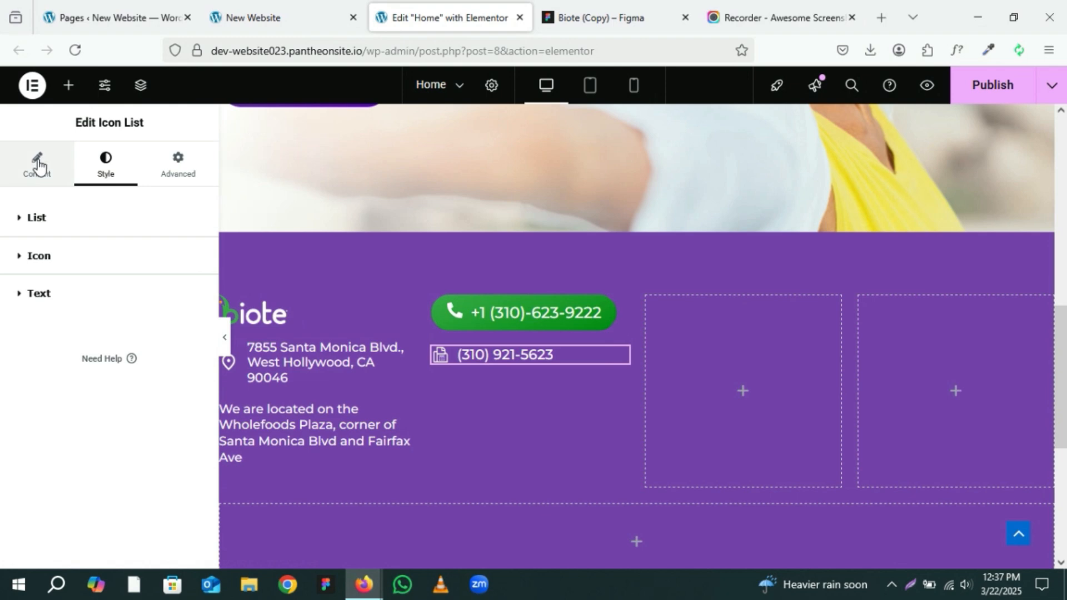
pyautogui.click(37, 165)
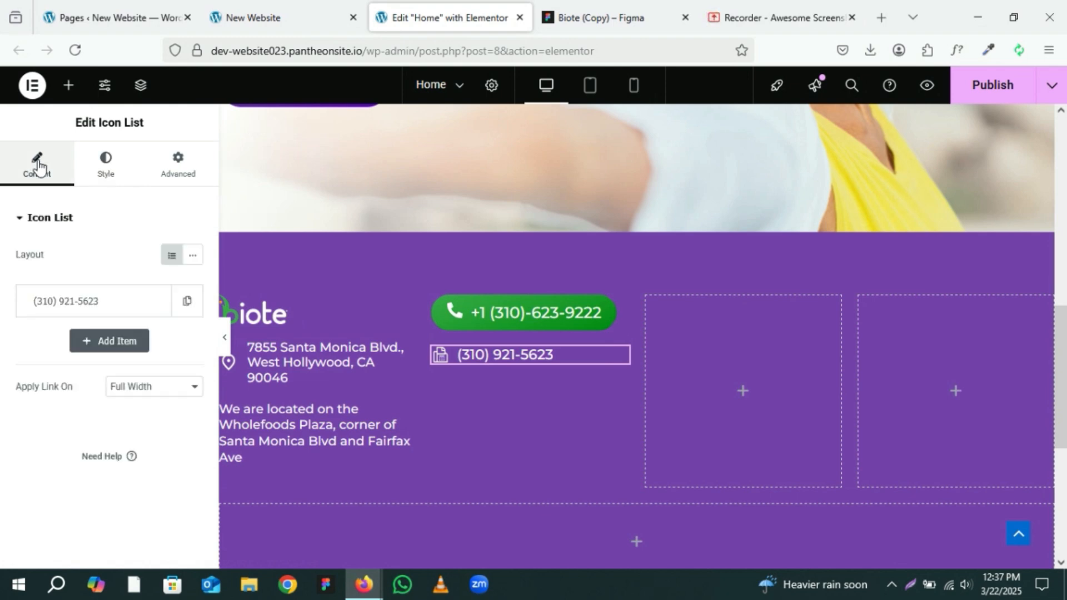
pyautogui.click(190, 312)
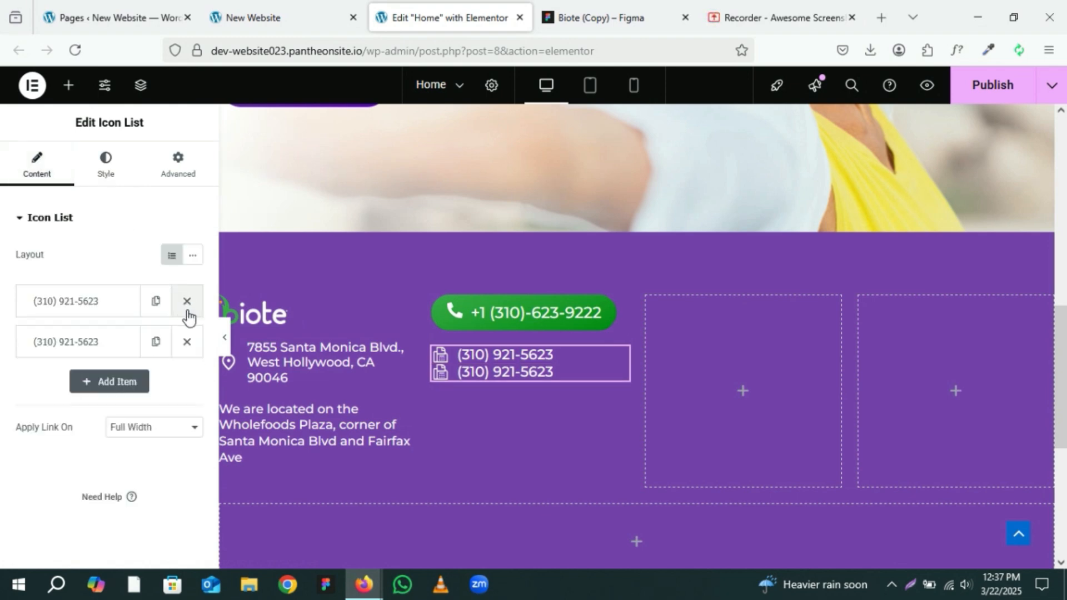
pyautogui.click(155, 303)
# Step: Copy the email address text content from the Figma footer design
pyautogui.click(561, 17)
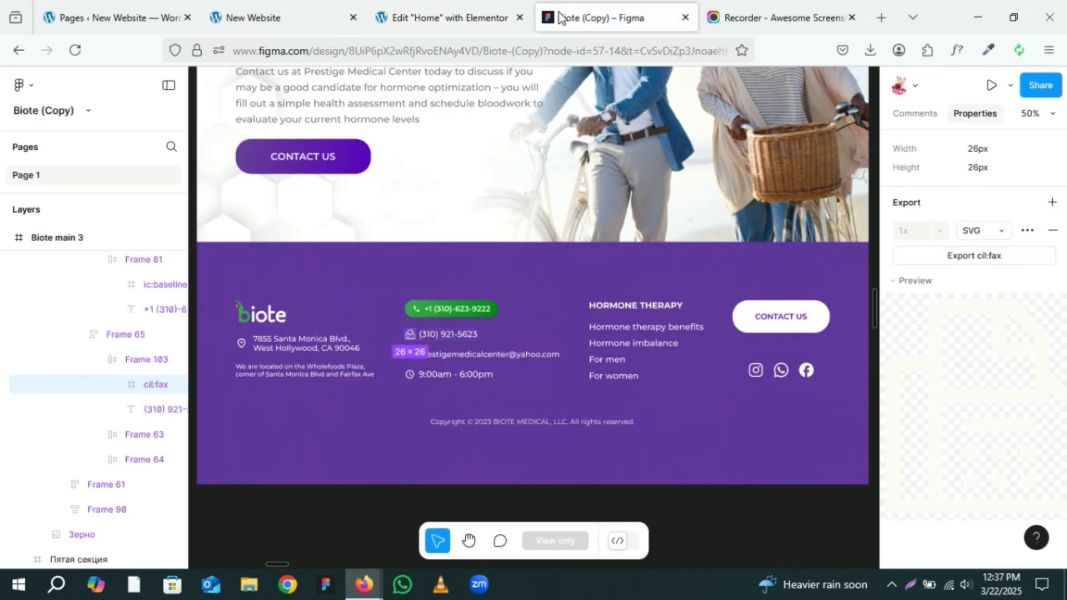
pyautogui.click(484, 358)
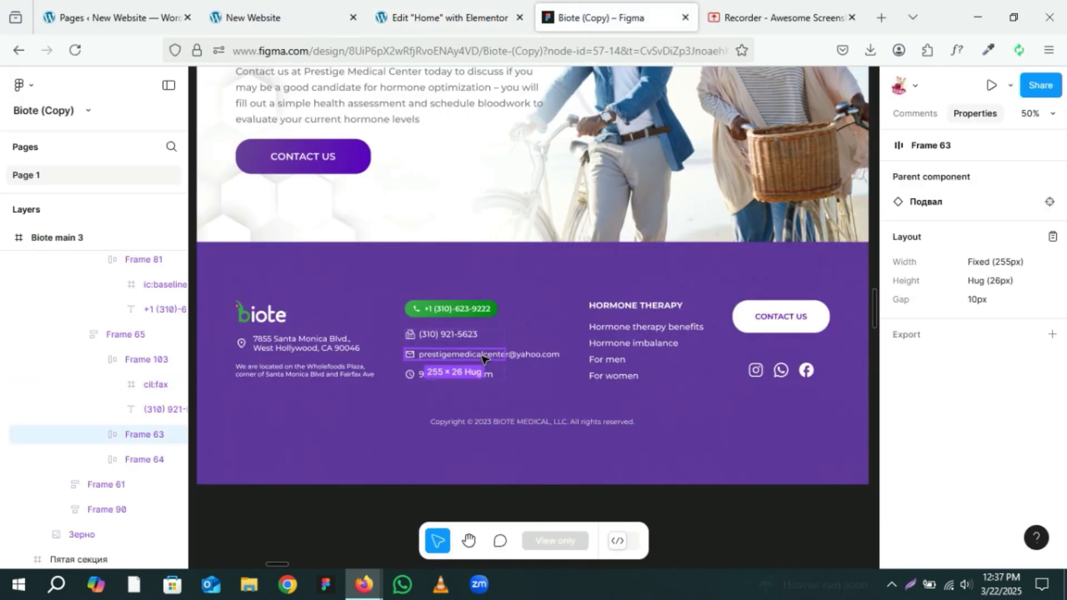
pyautogui.doubleClick(484, 359)
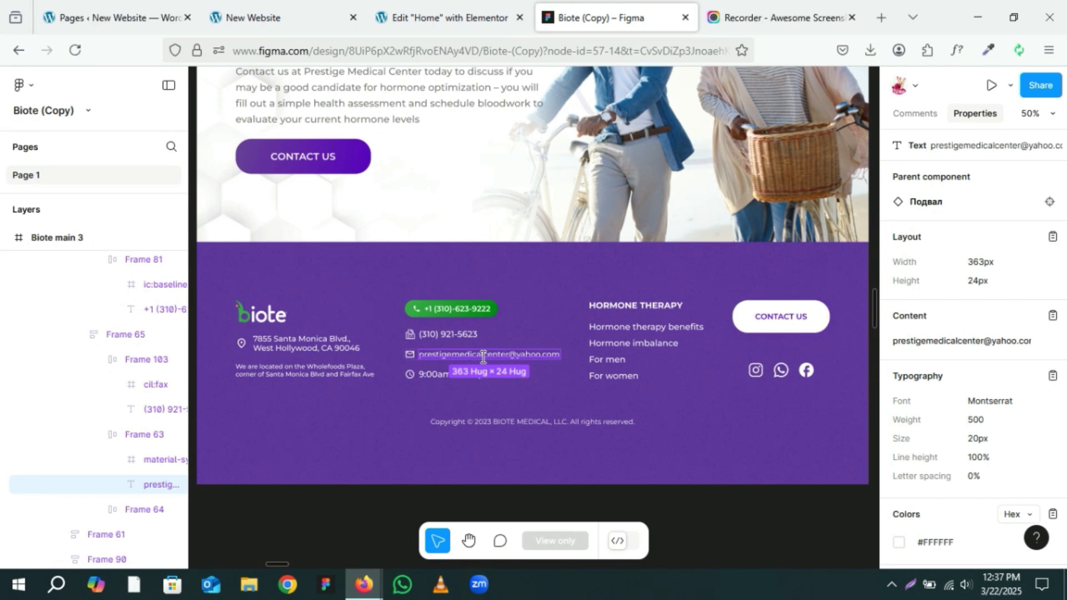
pyautogui.click(1053, 316)
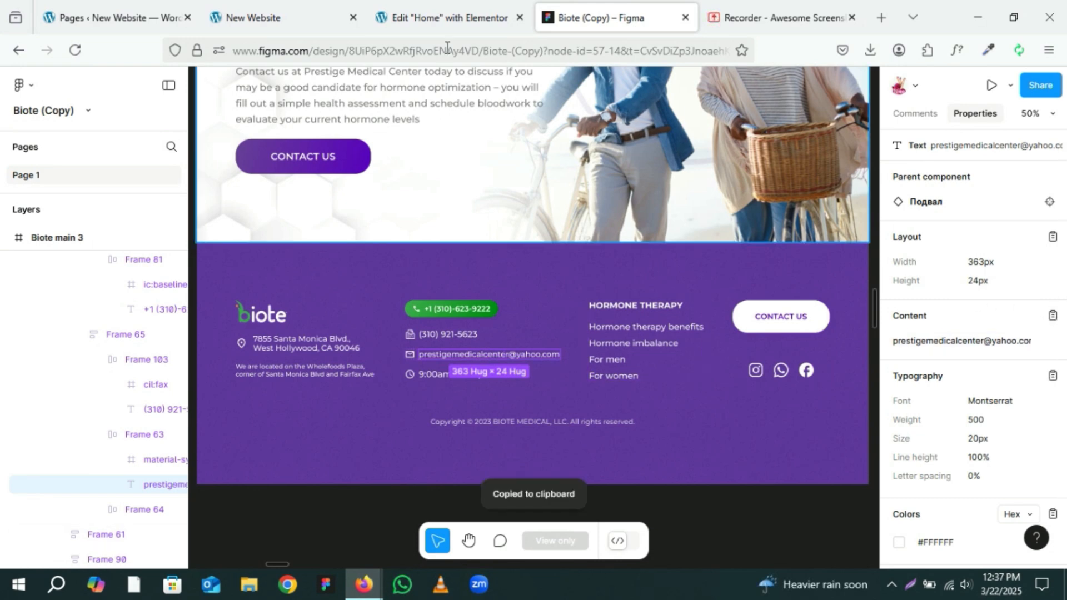
# Step: Replace the second list item's text with the copied email address
pyautogui.click(445, 17)
pyautogui.click(109, 347)
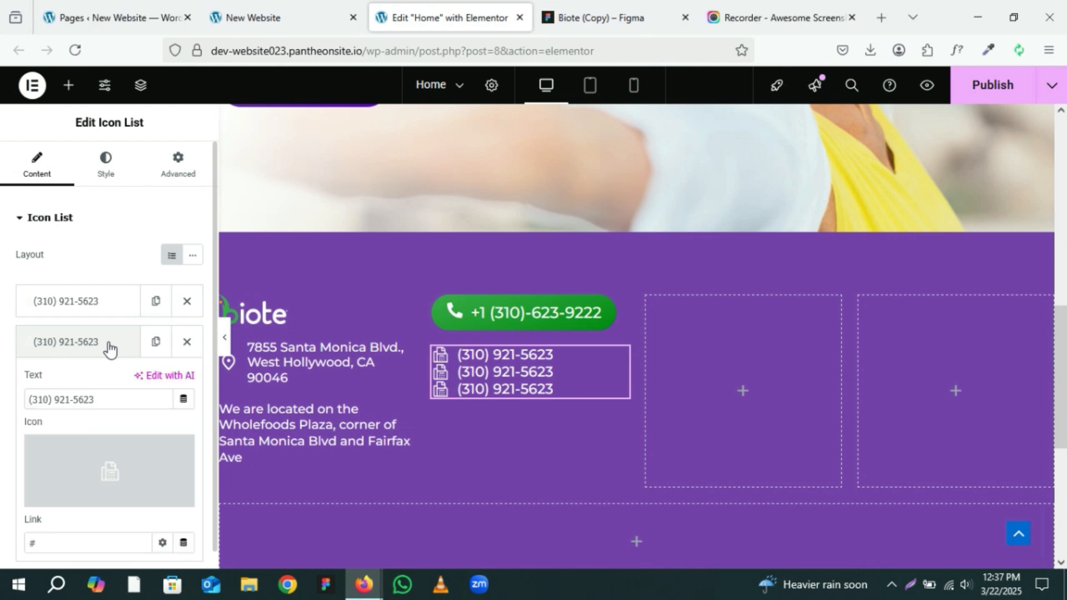
pyautogui.moveTo(95, 400); pyautogui.dragTo(2, 417)
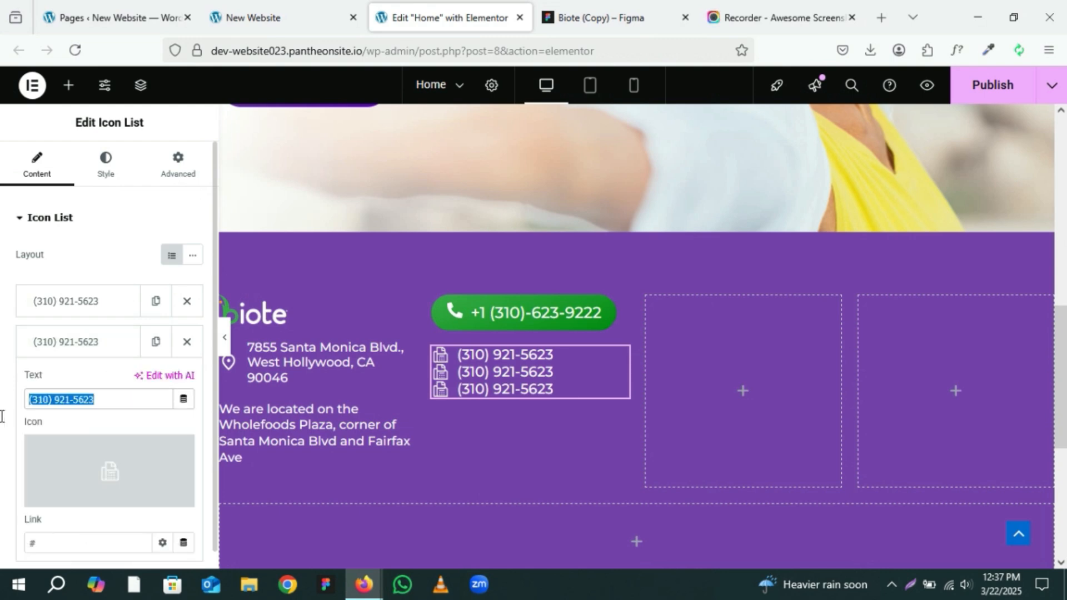
pyautogui.hotkey('ctrl', 'v')
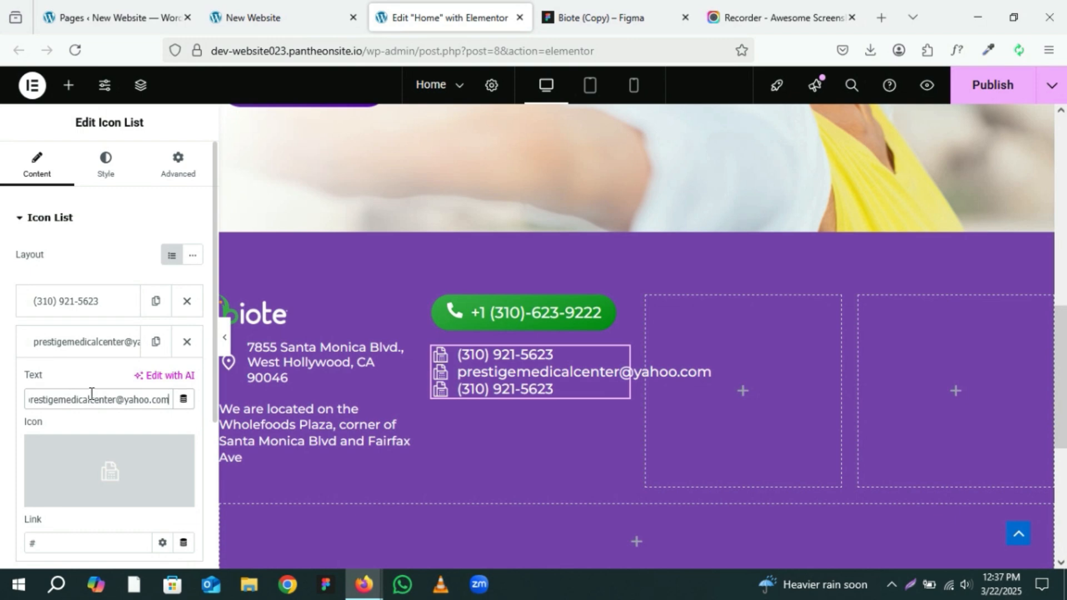
# Step: Set the email item's link to mailto: followed by the pasted email address
pyautogui.scroll(-2, 91, 393)
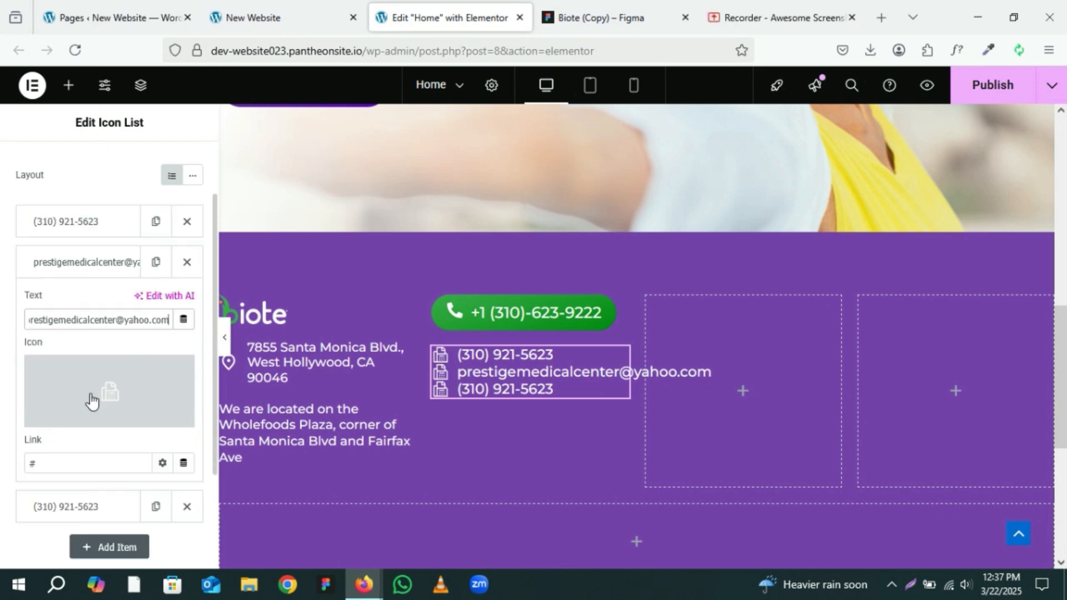
pyautogui.click(83, 462)
pyautogui.press('BackSpace')
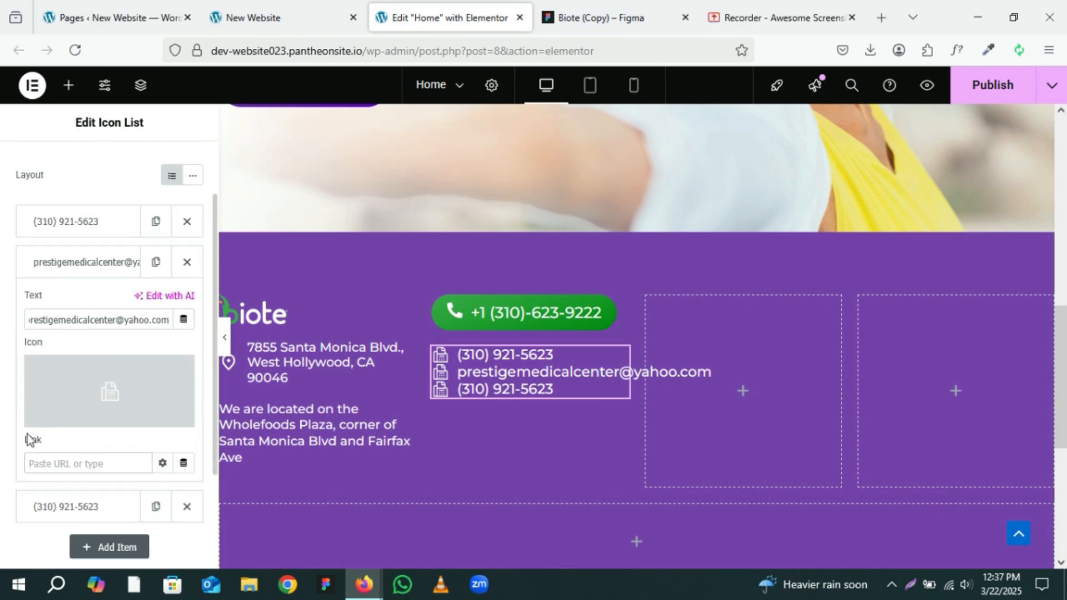
pyautogui.write('mai')
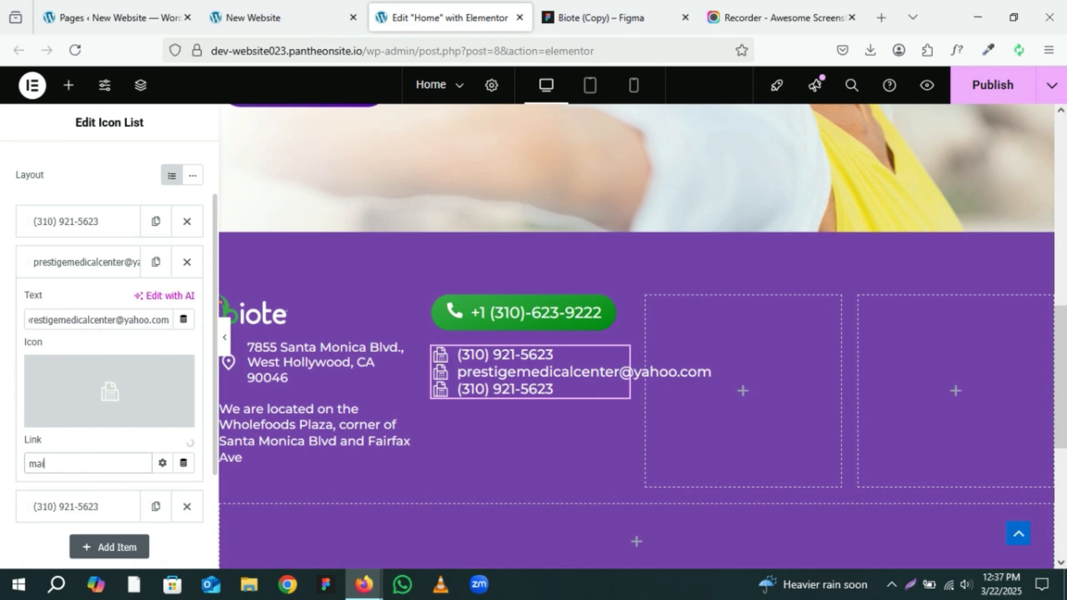
pyautogui.write('lto:')
pyautogui.hotkey('ctrl', 'v')
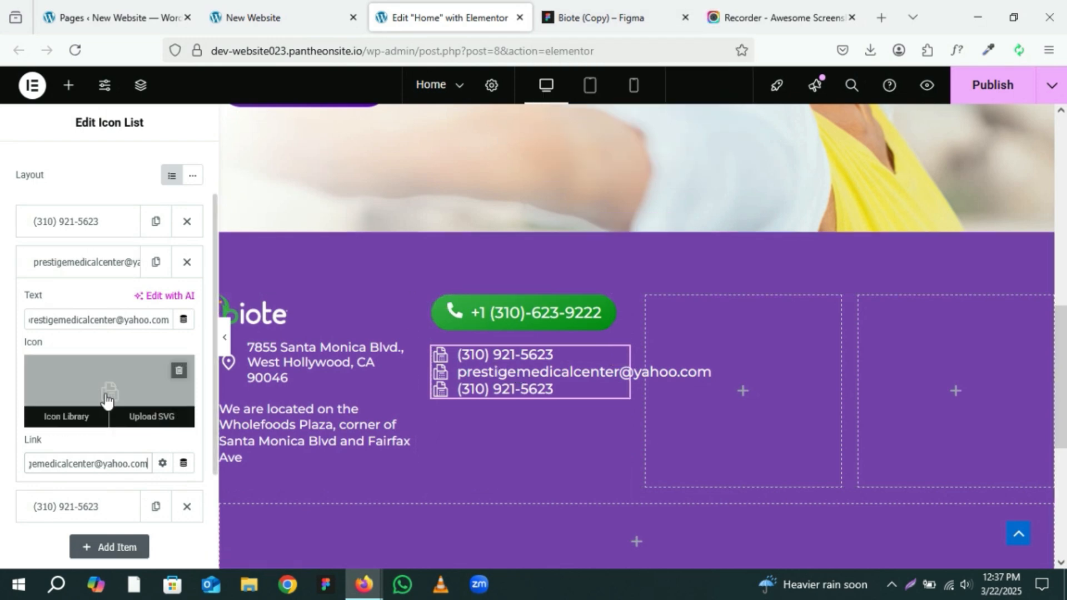
# Step: Set the email item's icon to the envelope icon found by searching the icon library for "en"
pyautogui.click(89, 393)
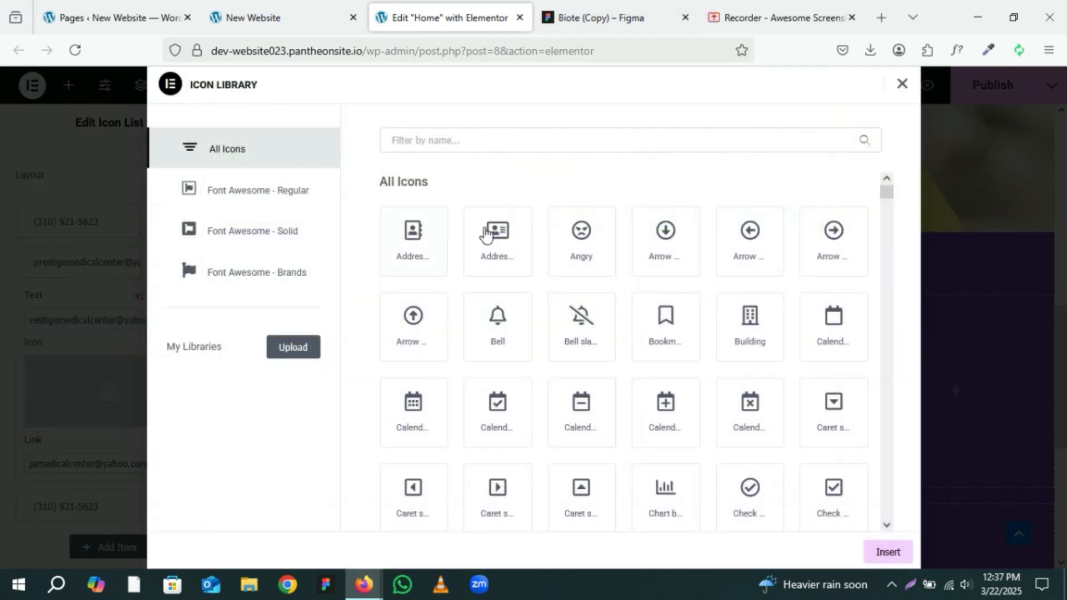
pyautogui.click(500, 132)
pyautogui.write('en')
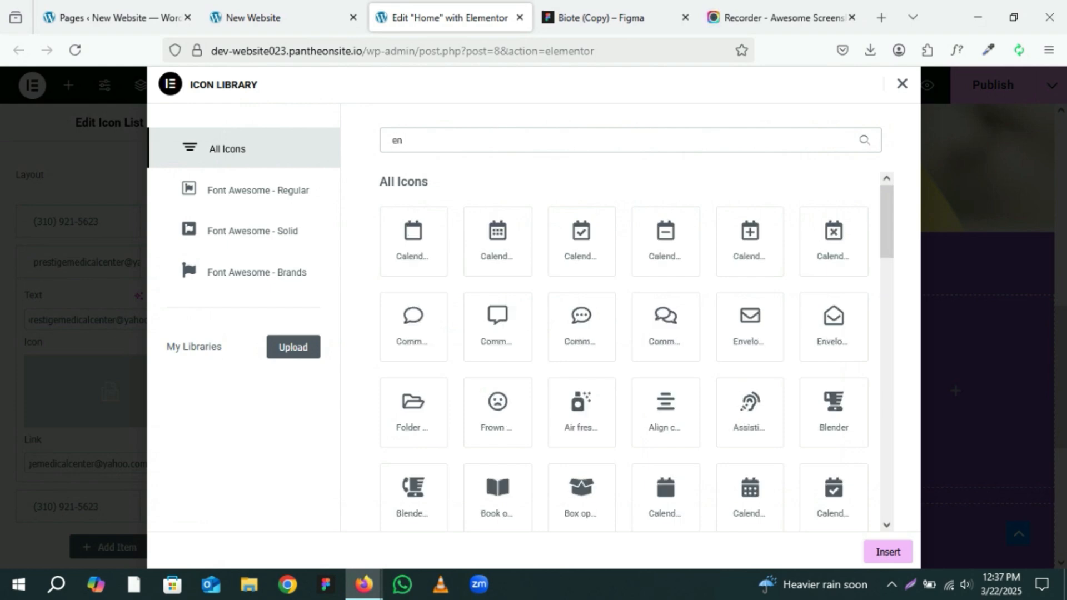
pyautogui.click(616, 23)
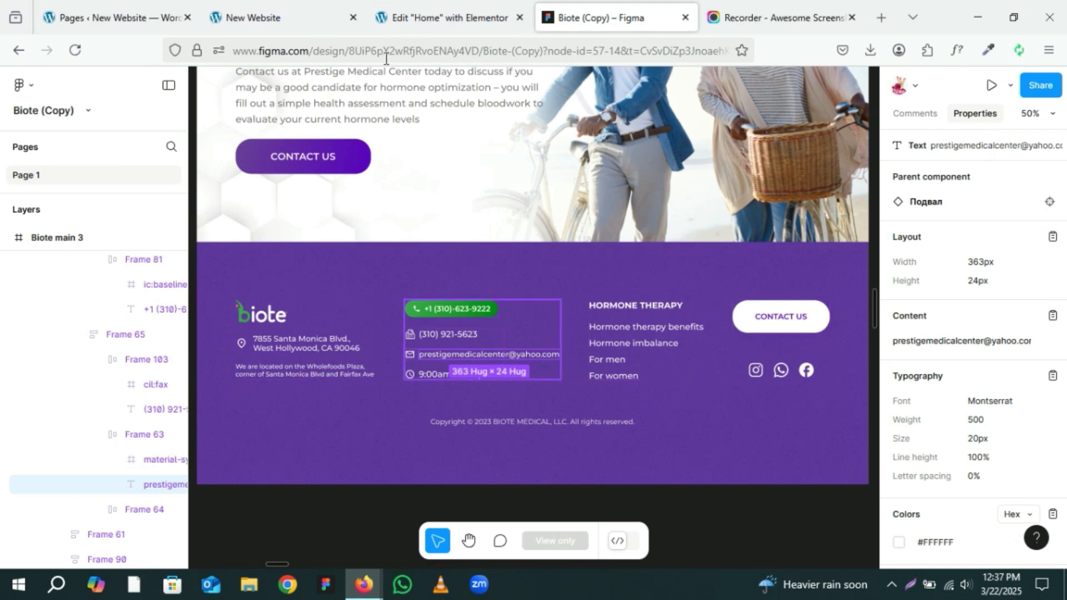
pyautogui.click(422, 18)
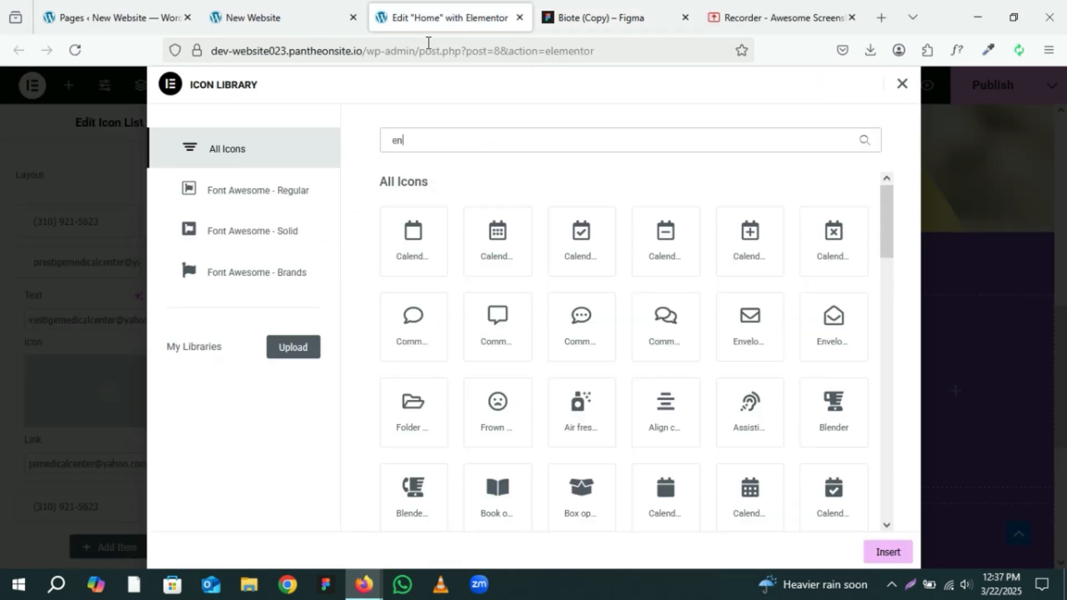
pyautogui.click(751, 332)
pyautogui.click(887, 552)
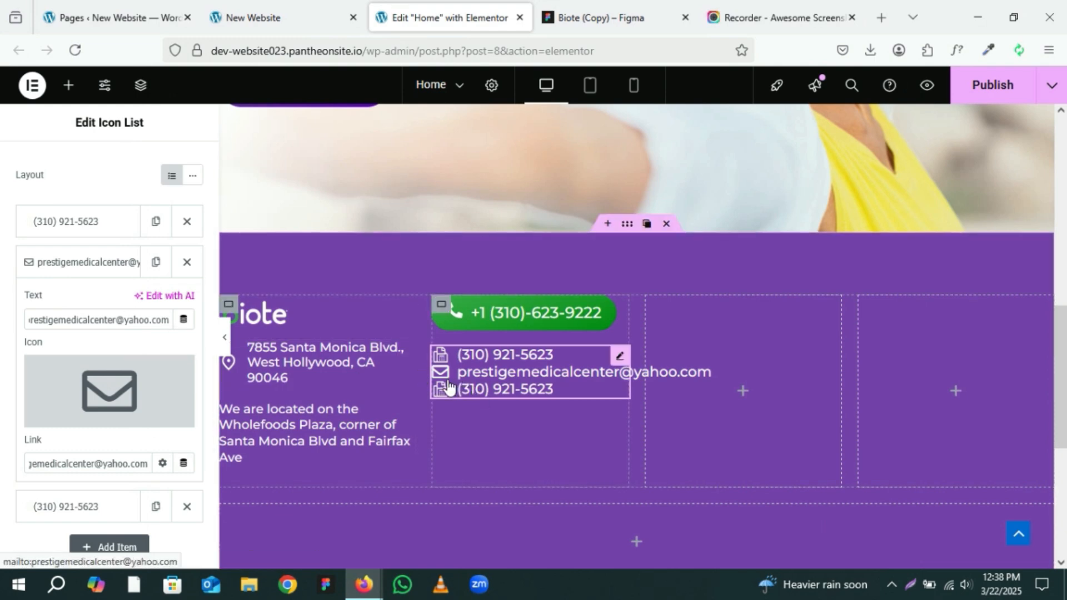
# Step: Export the footer's mail icon from the Figma design as an SVG file
pyautogui.click(593, 8)
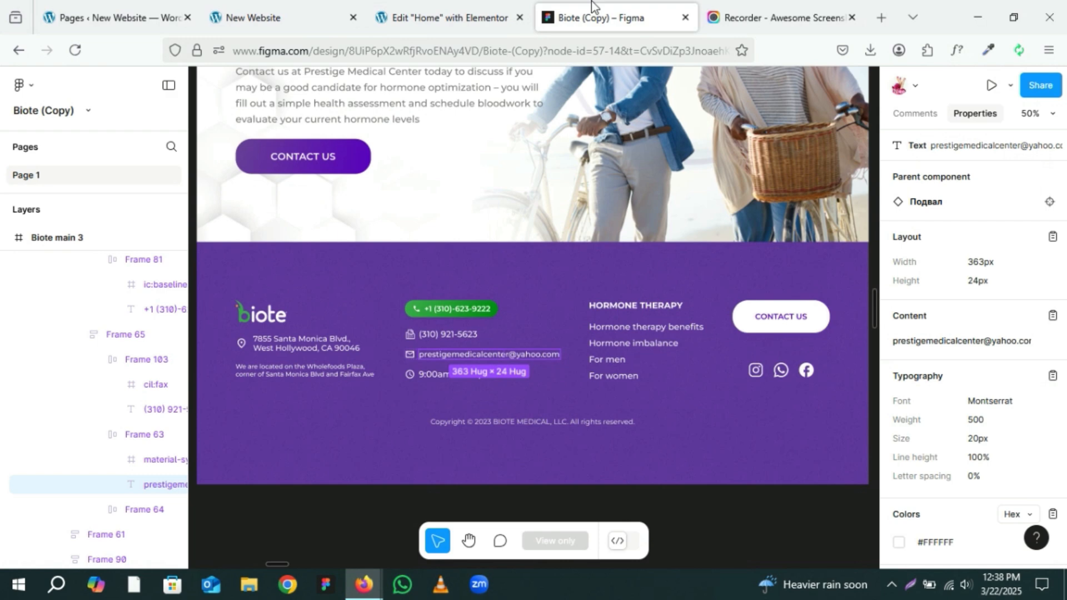
pyautogui.click(412, 356)
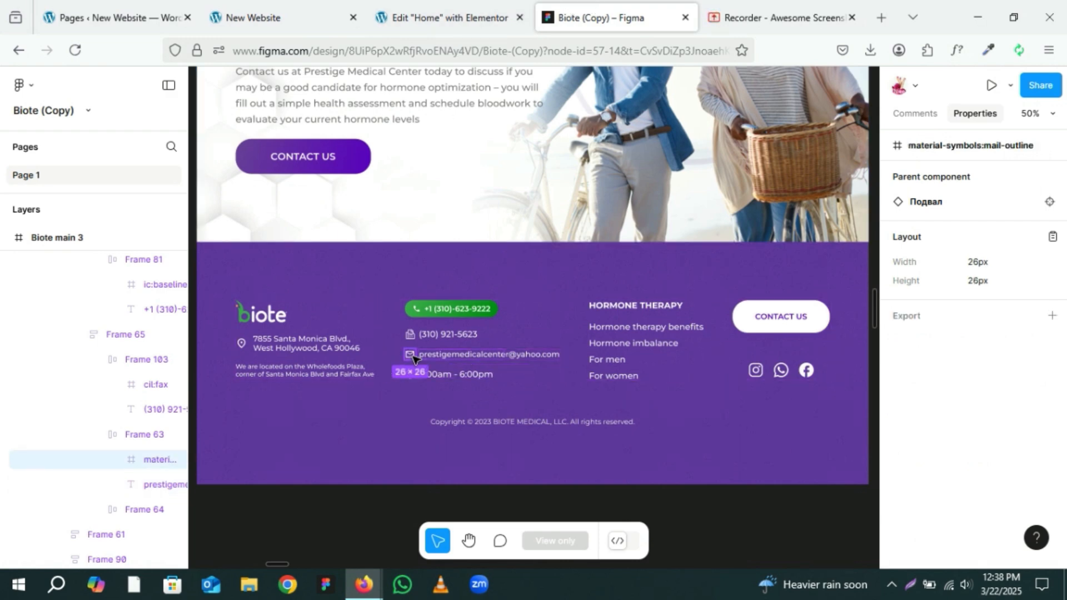
pyautogui.click(1052, 316)
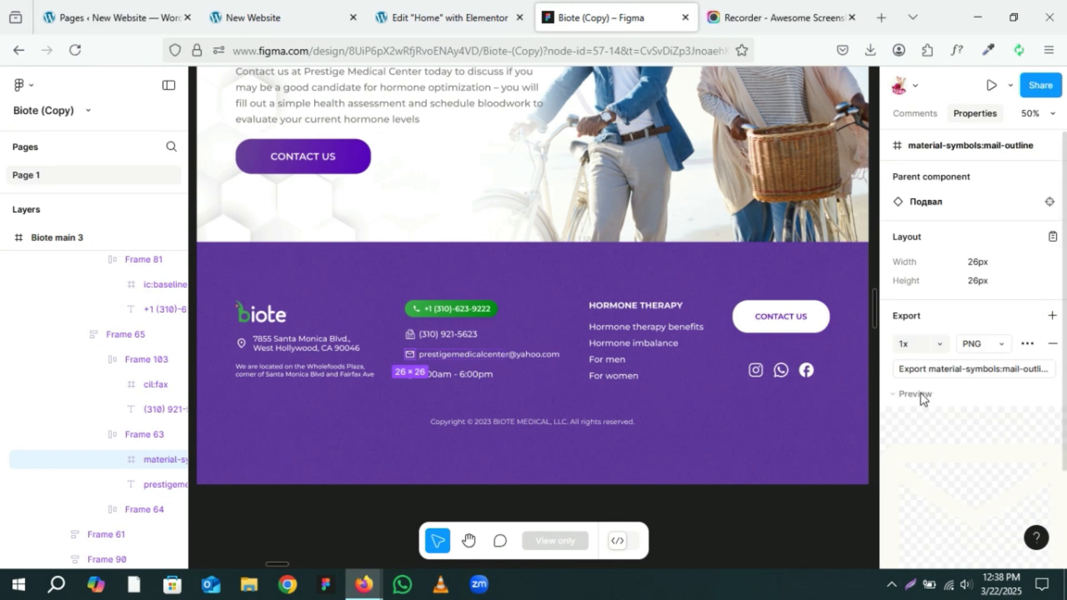
pyautogui.click(990, 344)
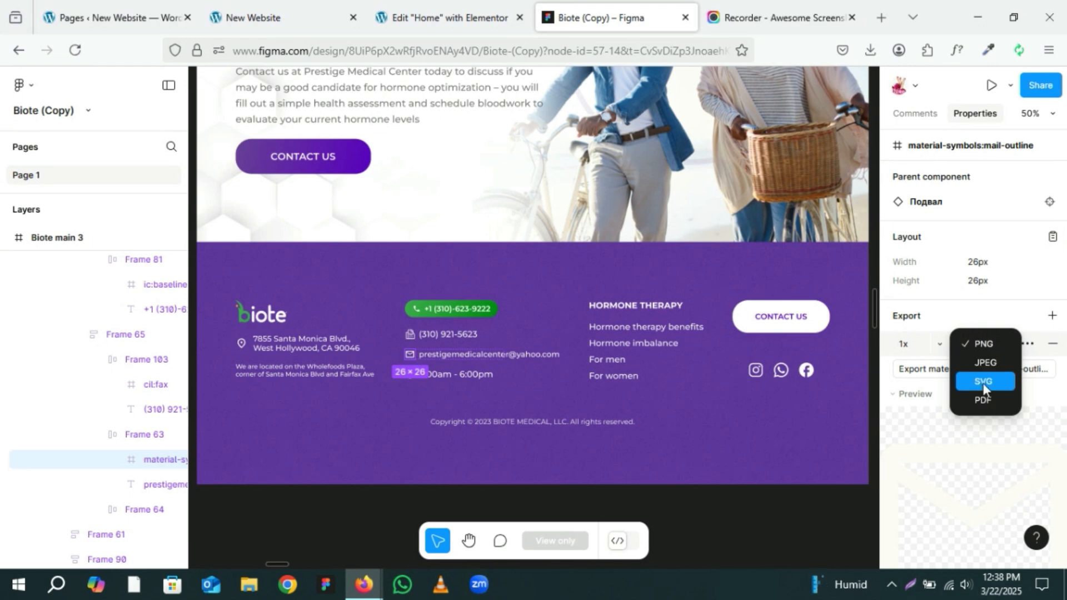
pyautogui.click(979, 382)
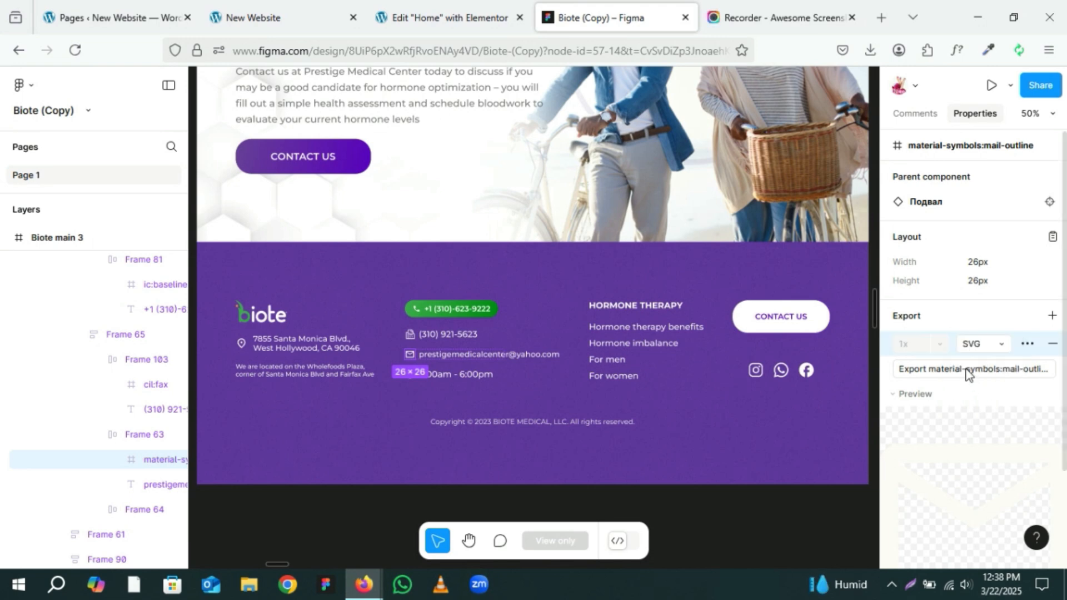
pyautogui.click(966, 374)
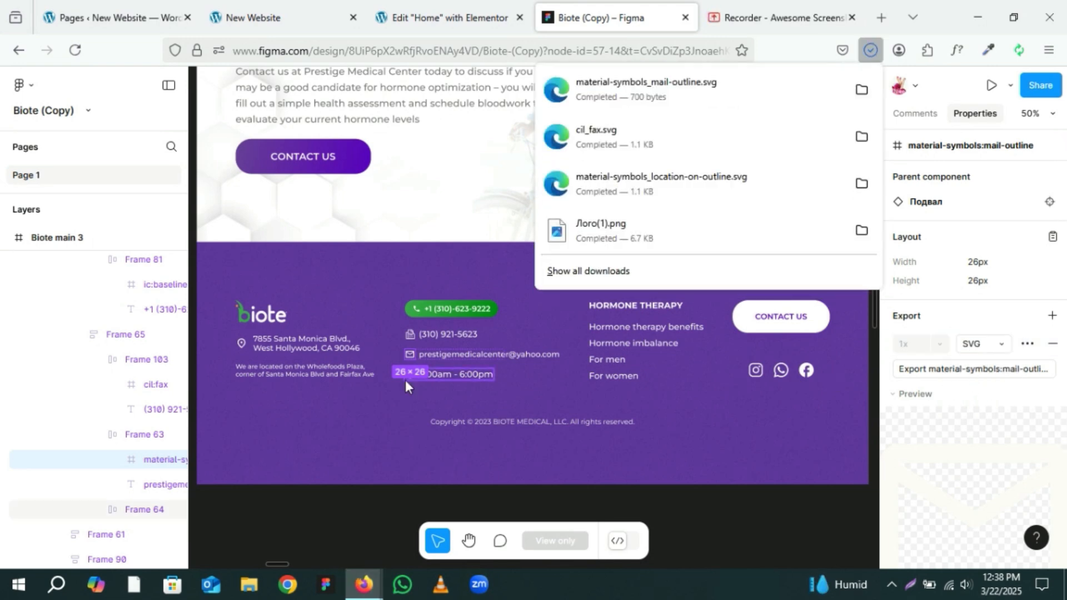
# Step: Export the footer's clock icon beside the opening hours as an SVG file
pyautogui.click(405, 379)
pyautogui.click(414, 381)
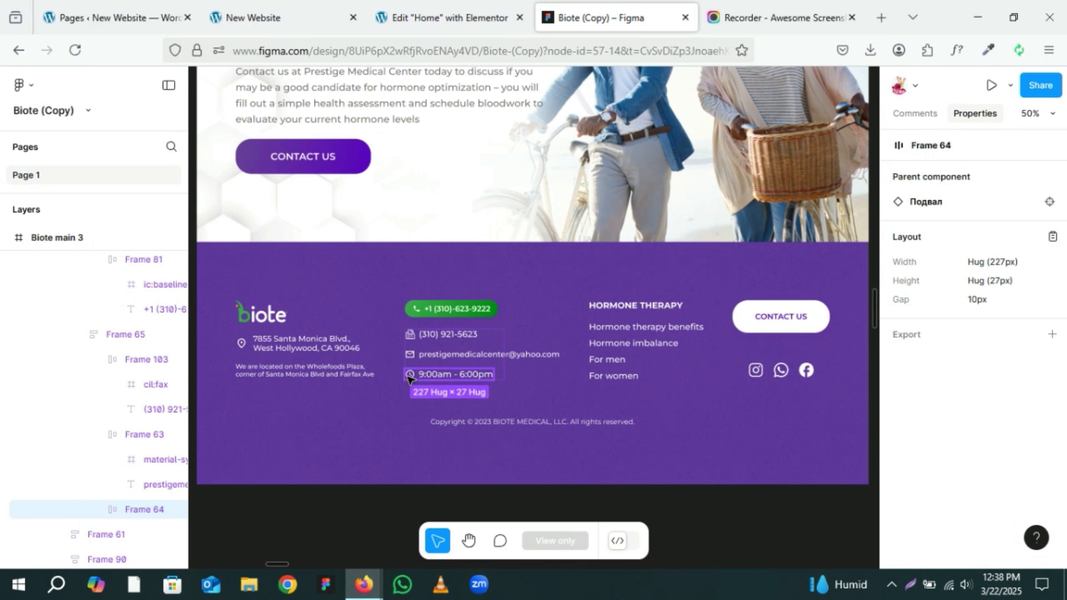
pyautogui.click(409, 376)
pyautogui.click(1052, 315)
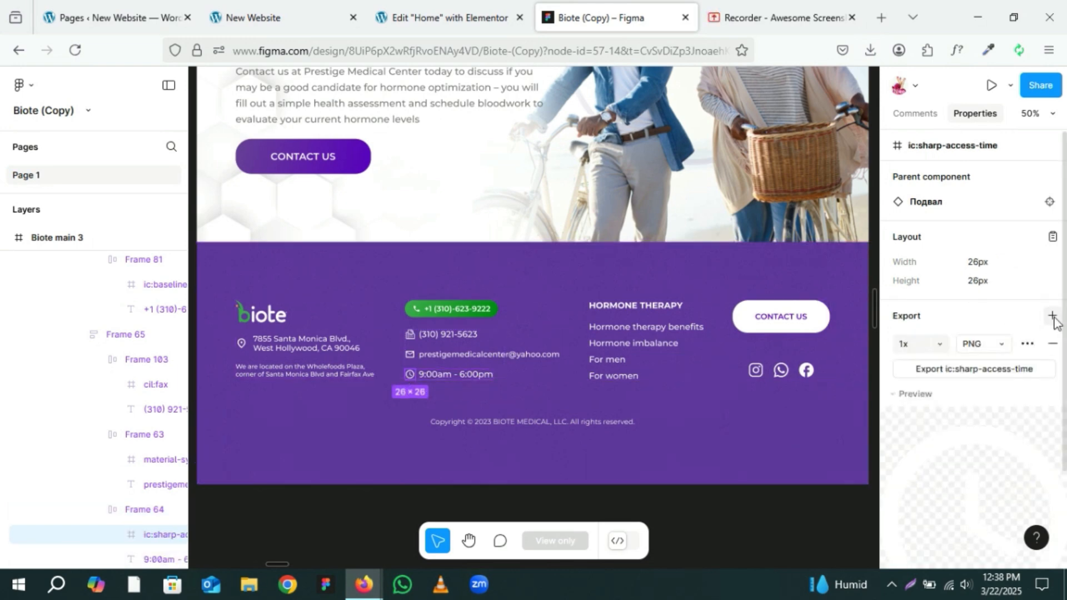
pyautogui.click(898, 393)
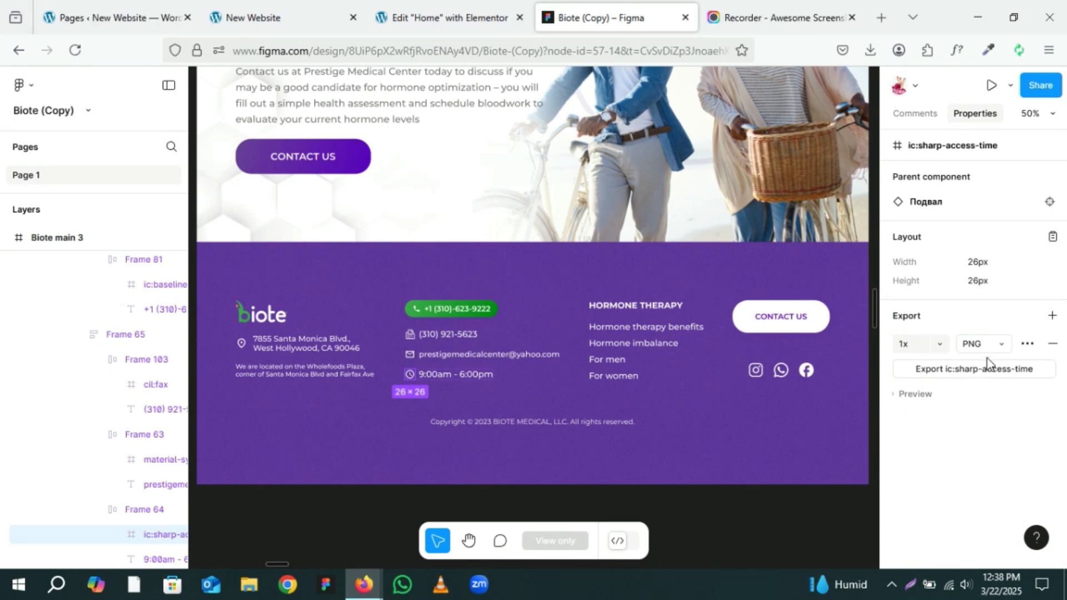
pyautogui.click(982, 345)
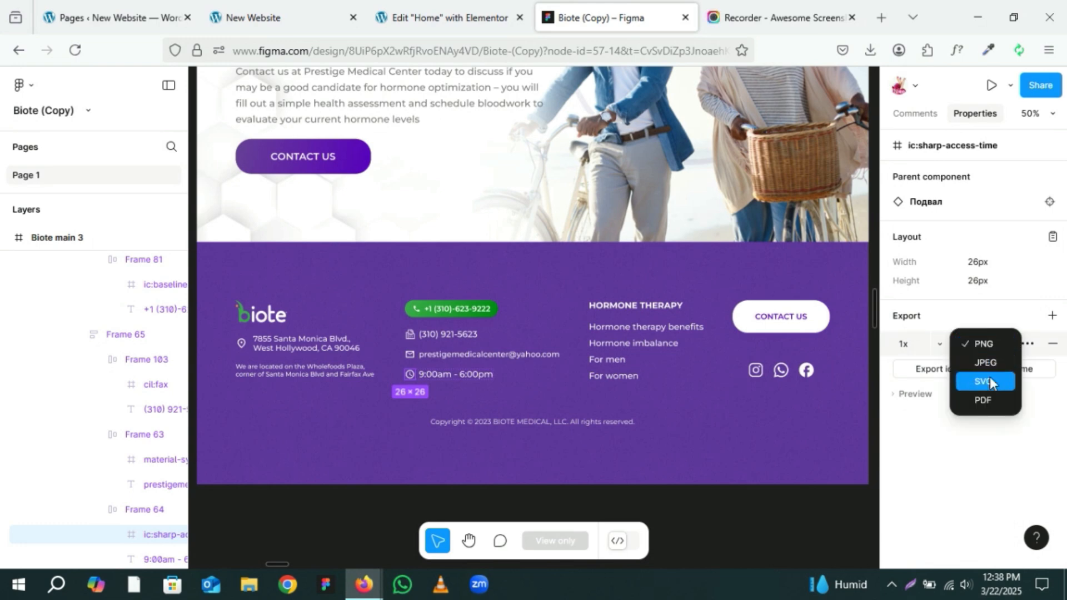
pyautogui.click(990, 382)
pyautogui.click(972, 374)
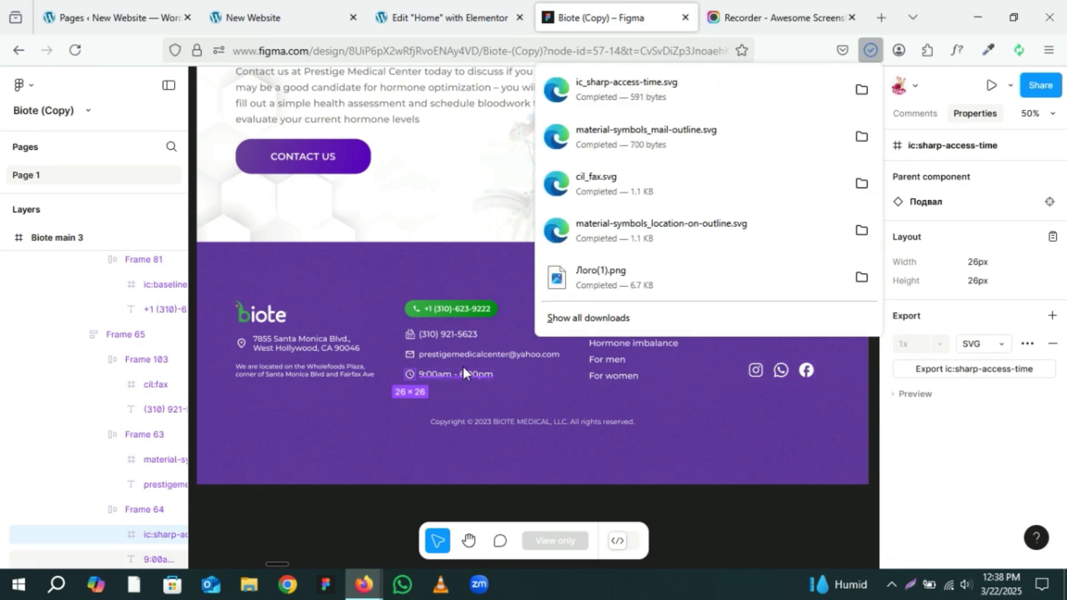
# Step: Copy the opening hours text content from the Figma footer design
pyautogui.click(456, 372)
pyautogui.click(462, 372)
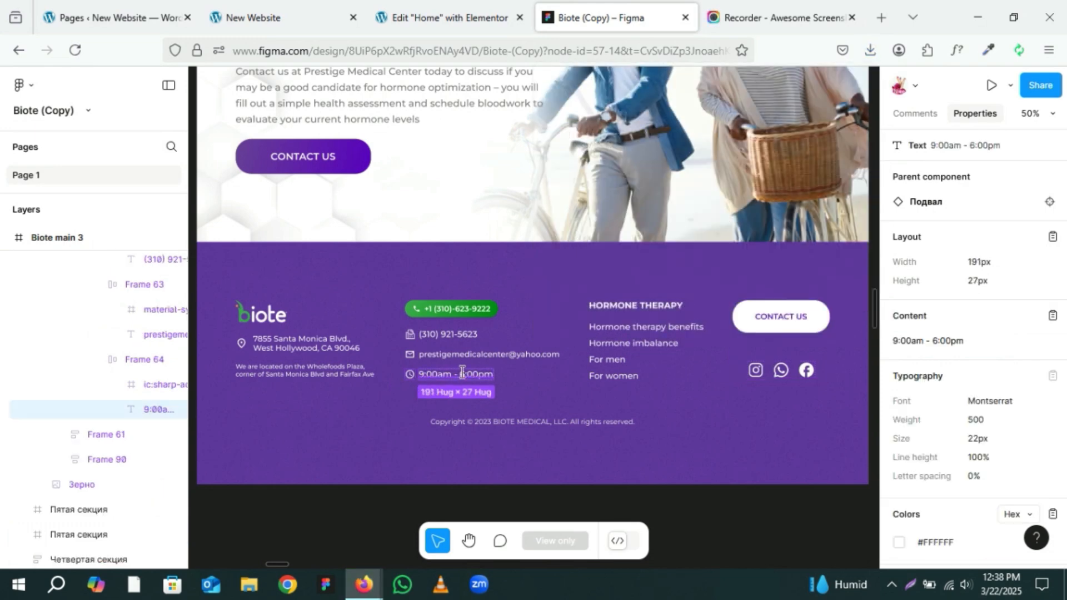
pyautogui.click(1051, 317)
# Step: Upload the clock and mail SVG files to the media library and insert the mail SVG as the email item's icon
pyautogui.click(477, 1)
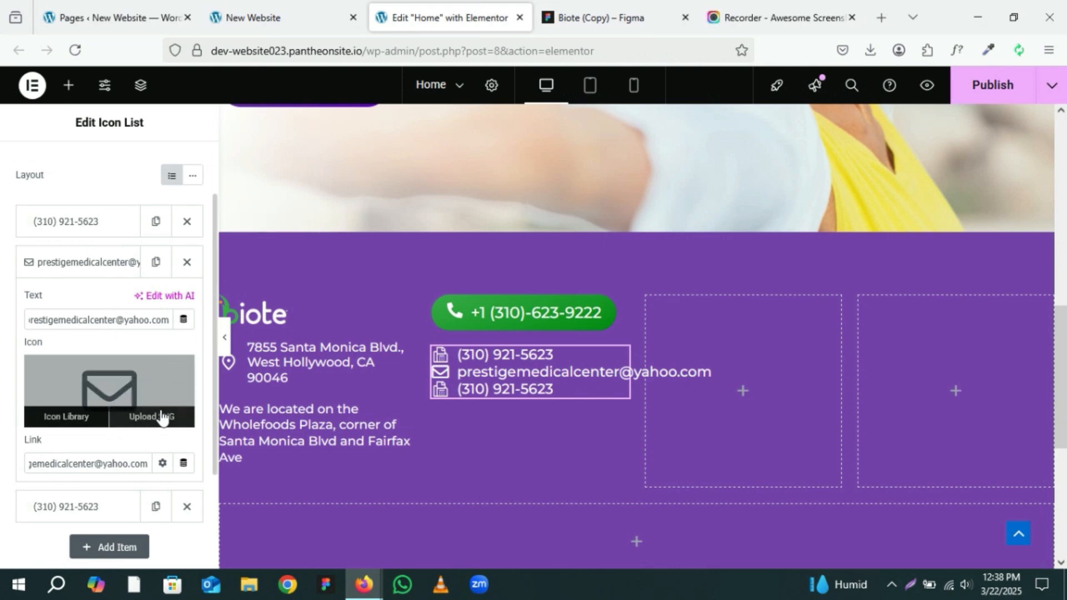
pyautogui.click(162, 417)
pyautogui.click(870, 49)
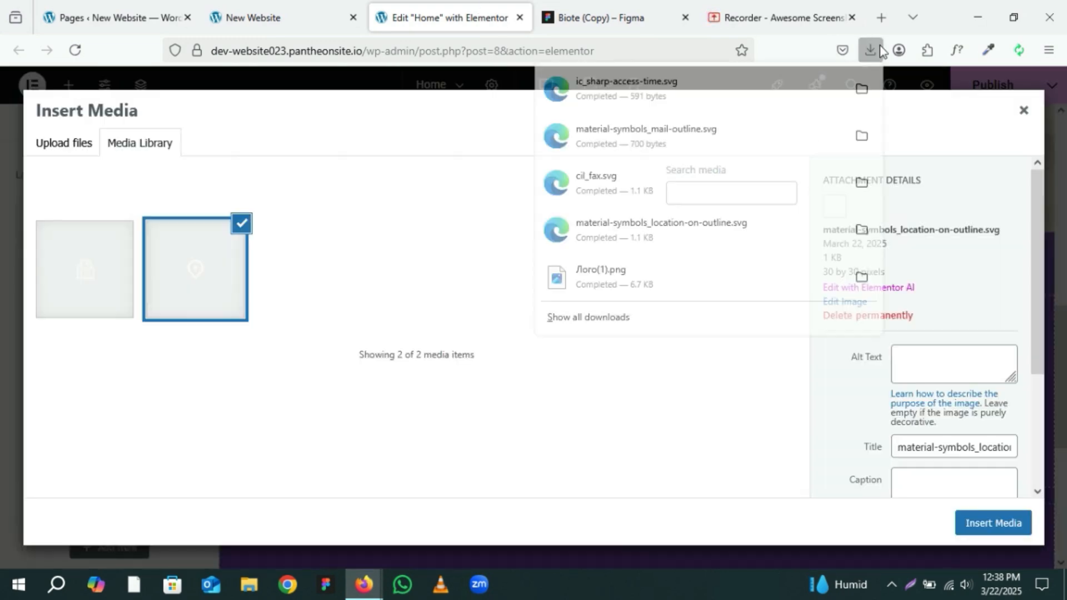
pyautogui.moveTo(709, 88); pyautogui.dragTo(511, 245)
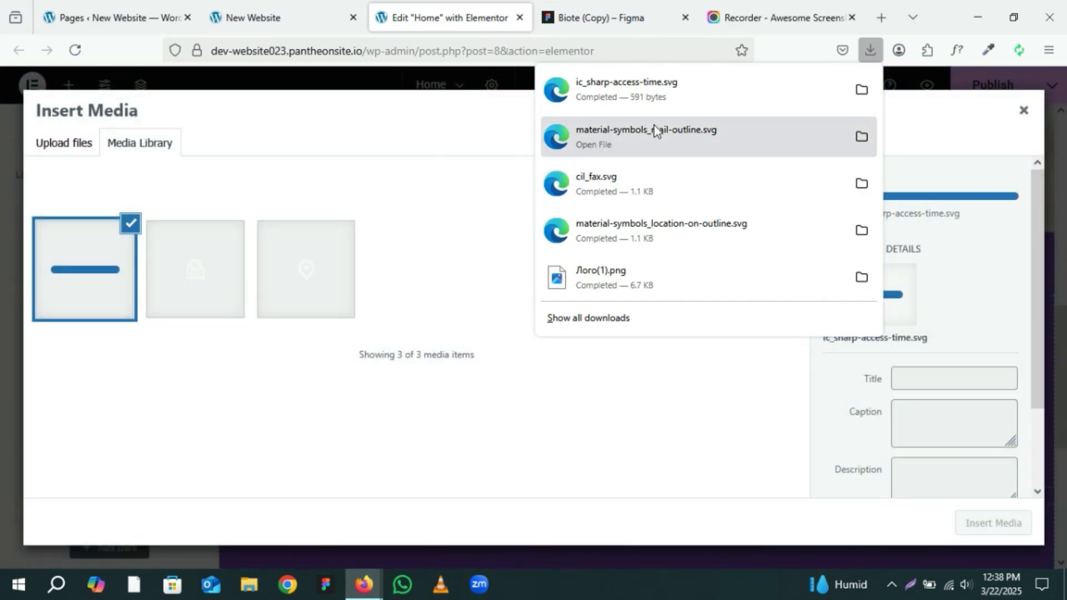
pyautogui.moveTo(655, 131); pyautogui.dragTo(321, 292)
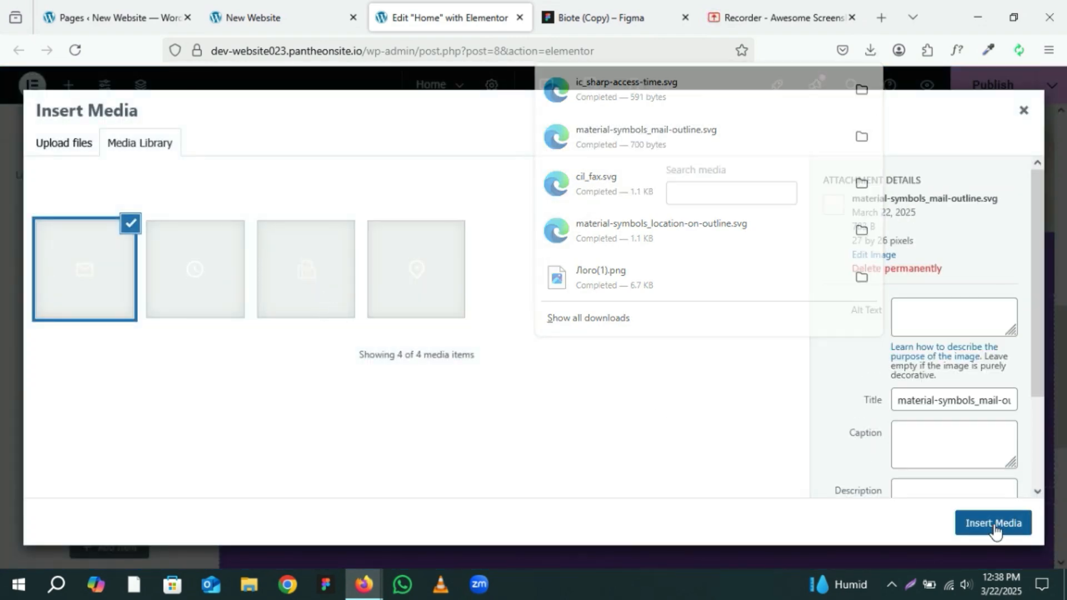
pyautogui.click(994, 525)
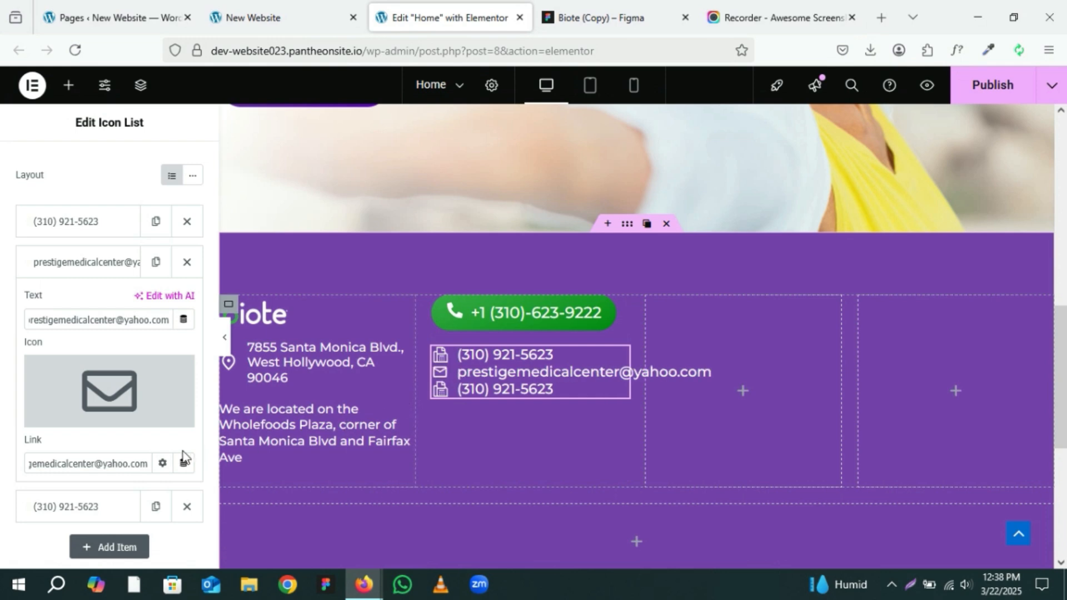
# Step: Replace the third list item's text with the pasted 9:00am - 6:00pm
pyautogui.click(110, 268)
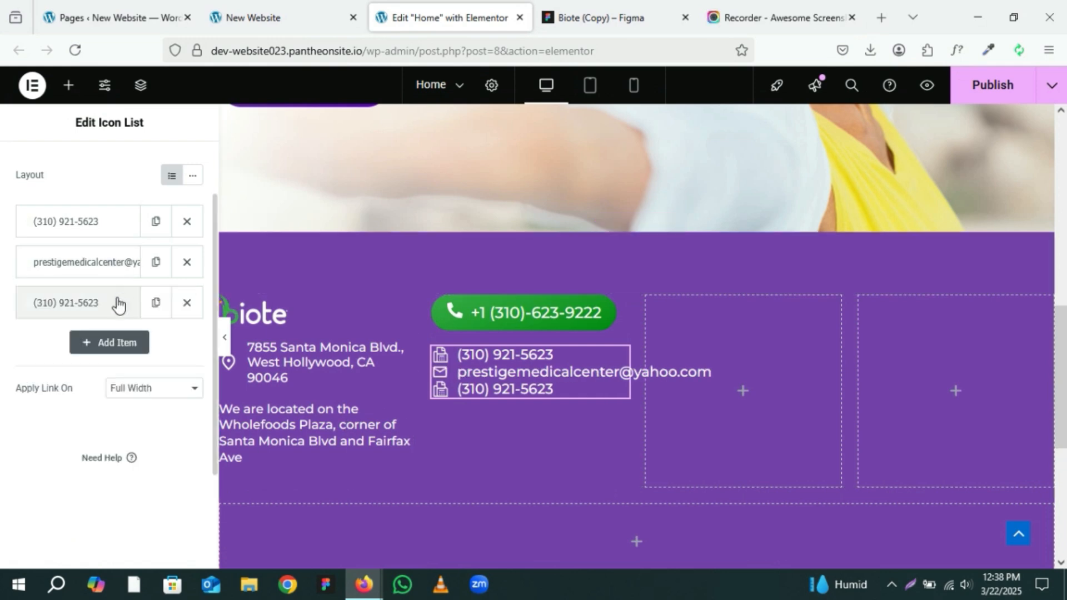
pyautogui.click(116, 303)
pyautogui.moveTo(64, 354); pyautogui.dragTo(2, 358)
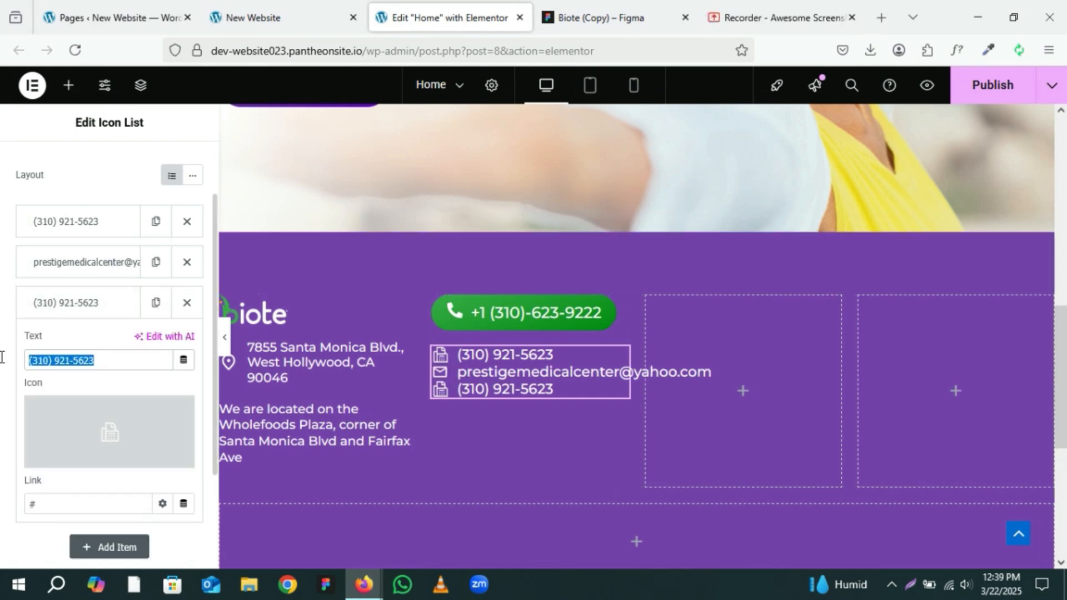
pyautogui.hotkey('ctrl', 'v')
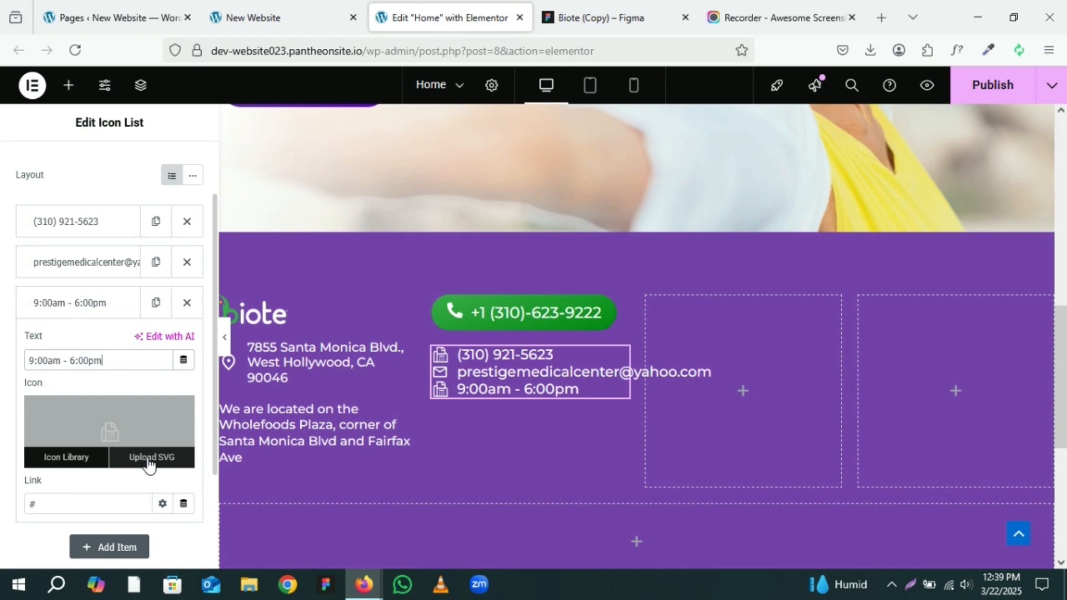
# Step: Set the third item's icon to the uploaded clock SVG from the media library
pyautogui.click(148, 458)
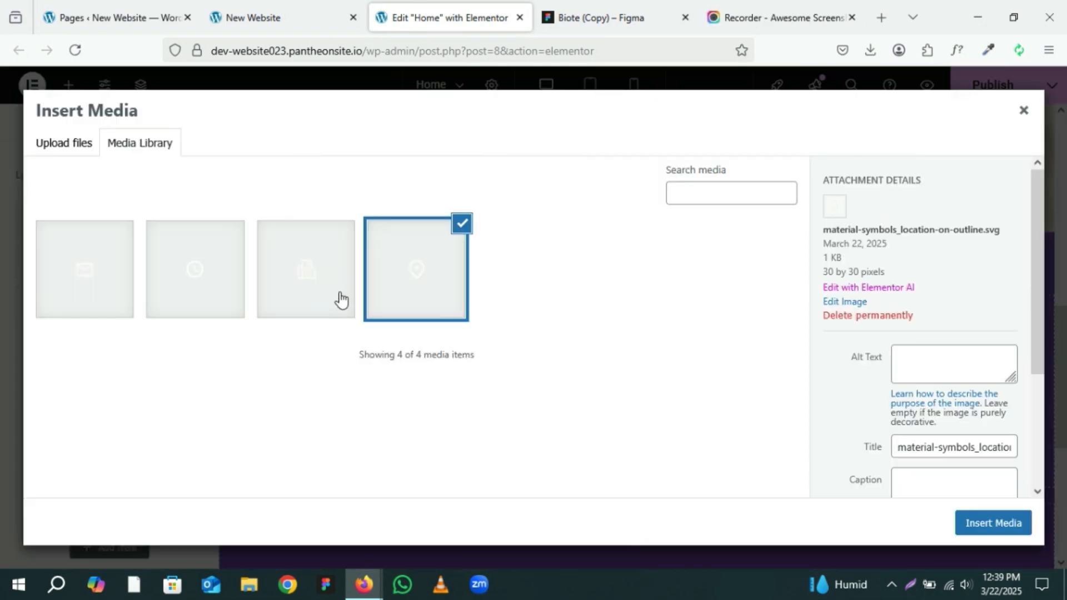
pyautogui.click(188, 293)
pyautogui.click(1015, 518)
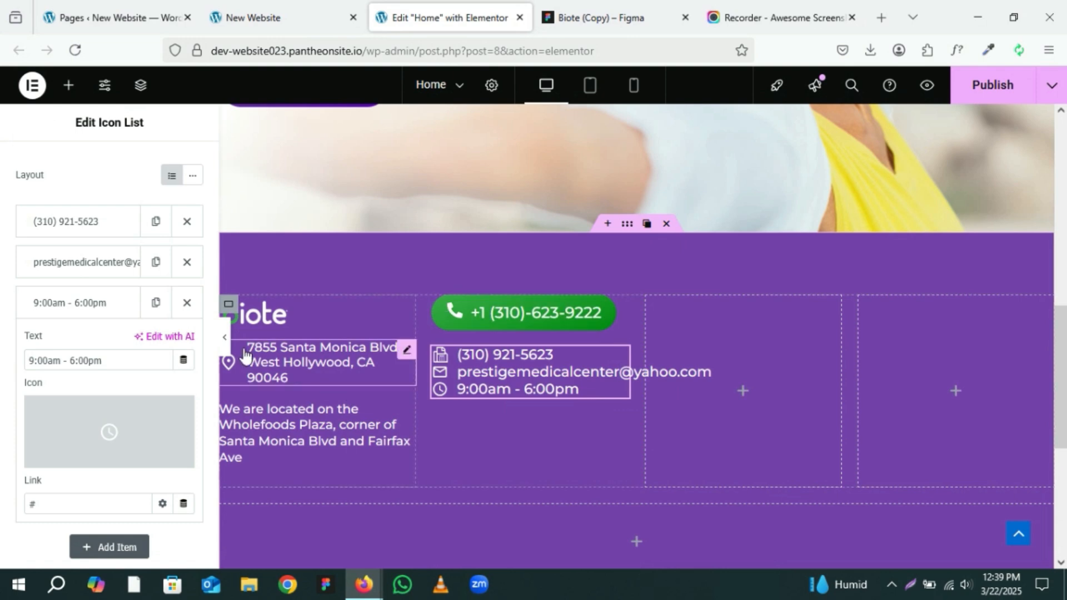
# Step: Set the contact icon list's text hover colour to green #11B921
pyautogui.click(224, 338)
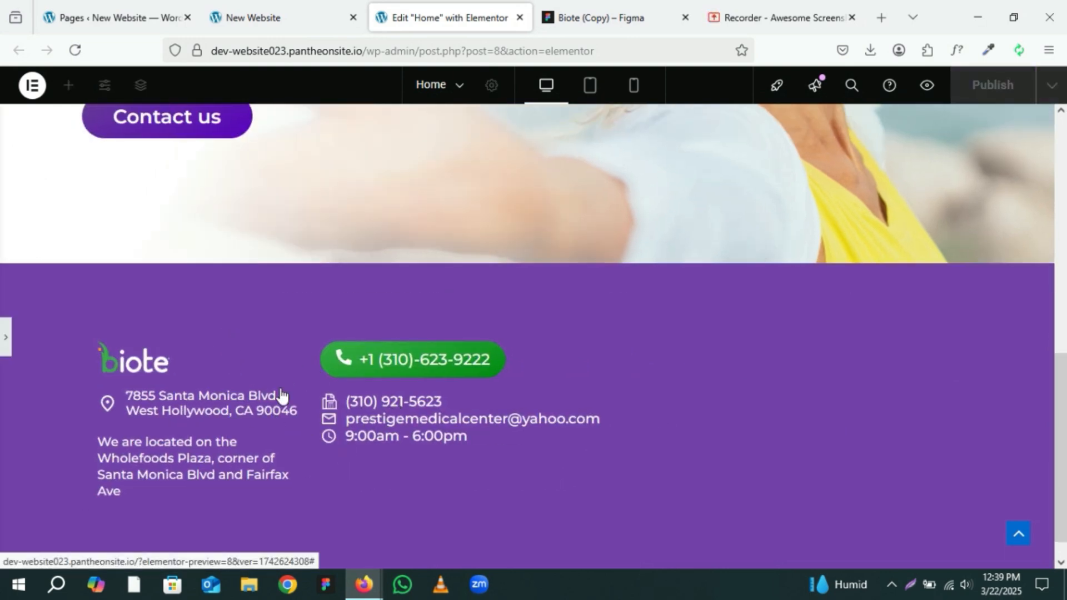
pyautogui.click(4, 340)
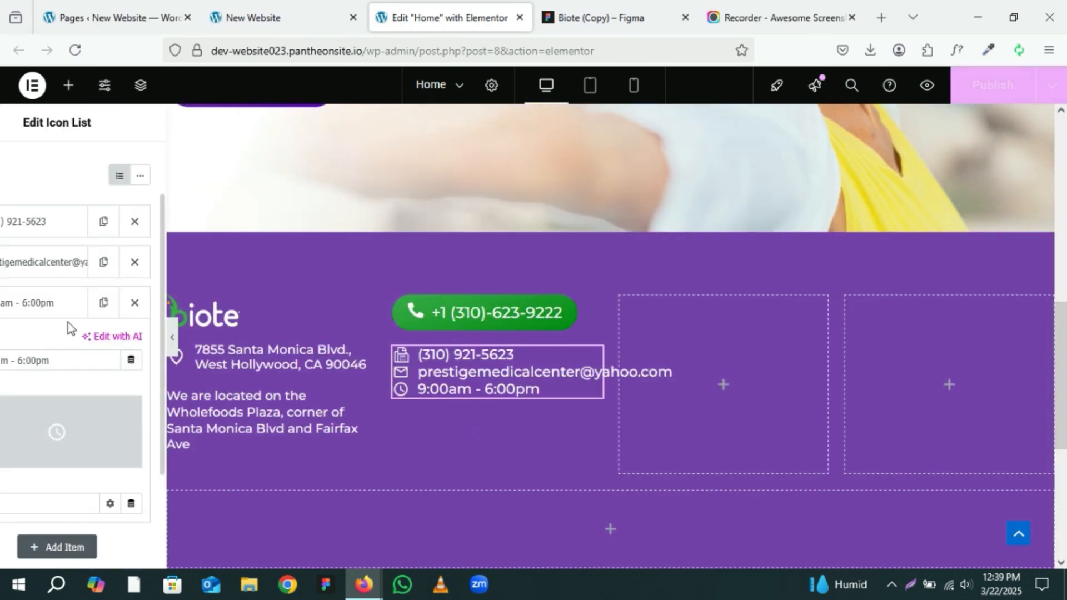
pyautogui.scroll(2, 79, 201)
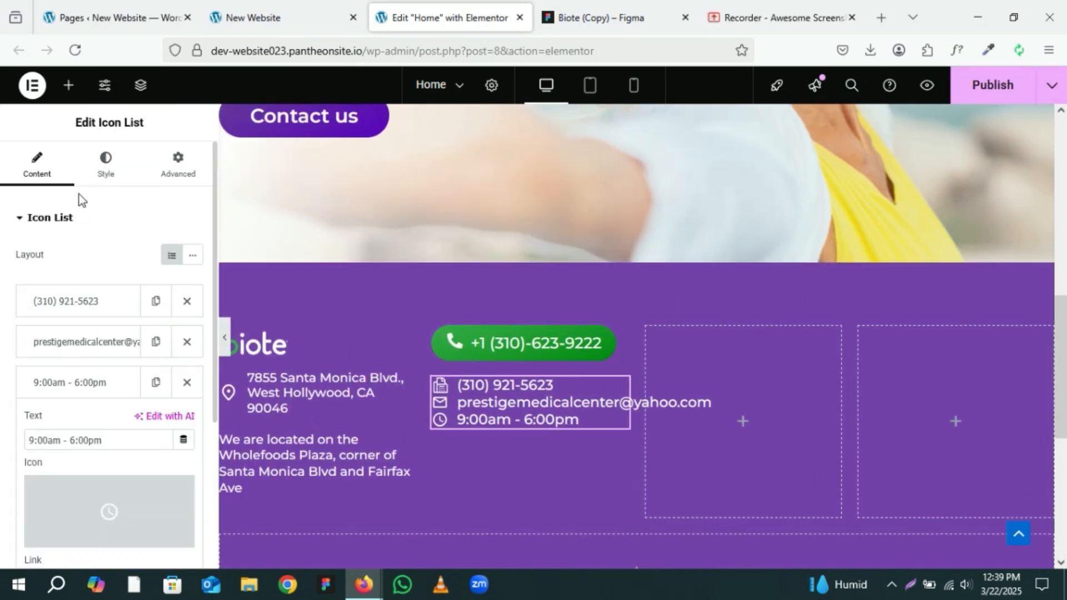
pyautogui.click(104, 162)
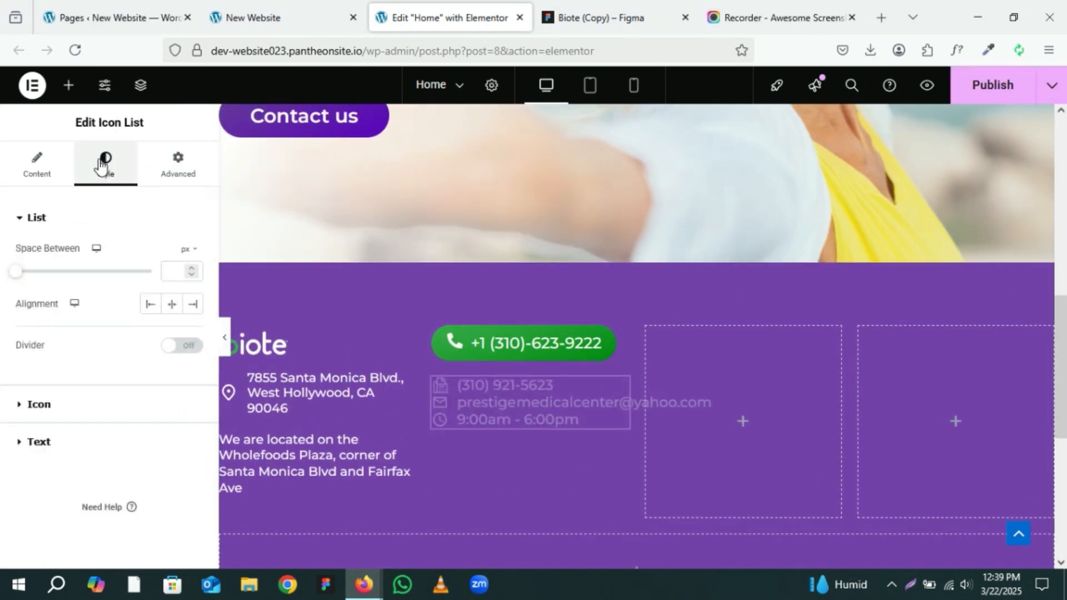
pyautogui.click(81, 443)
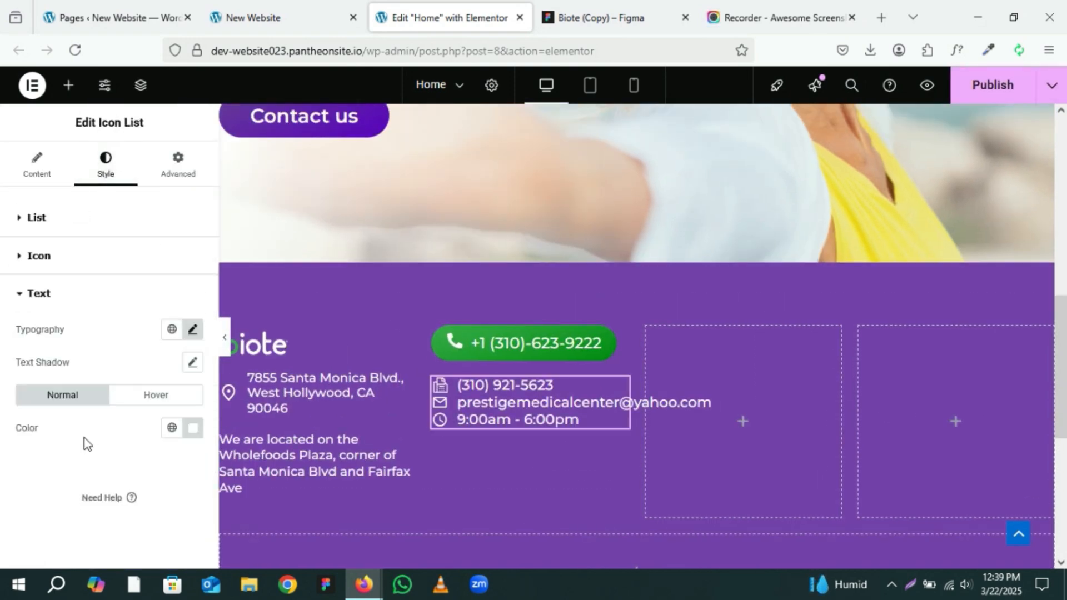
pyautogui.click(159, 401)
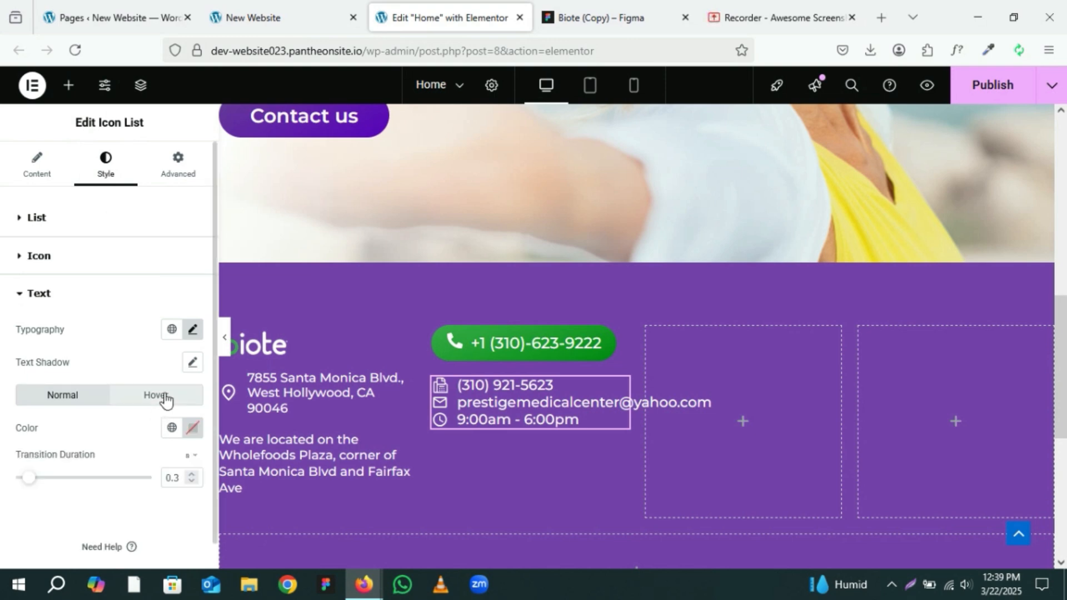
pyautogui.click(193, 429)
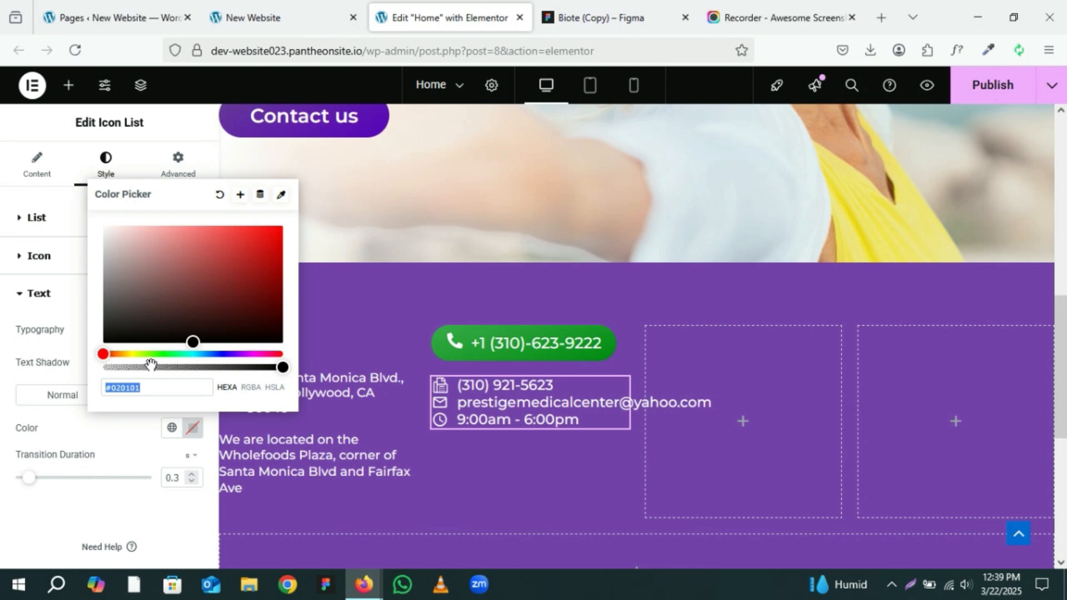
pyautogui.hotkey('ctrl', 'v')
pyautogui.press('BackSpace')
pyautogui.moveTo(151, 353); pyautogui.dragTo(165, 355)
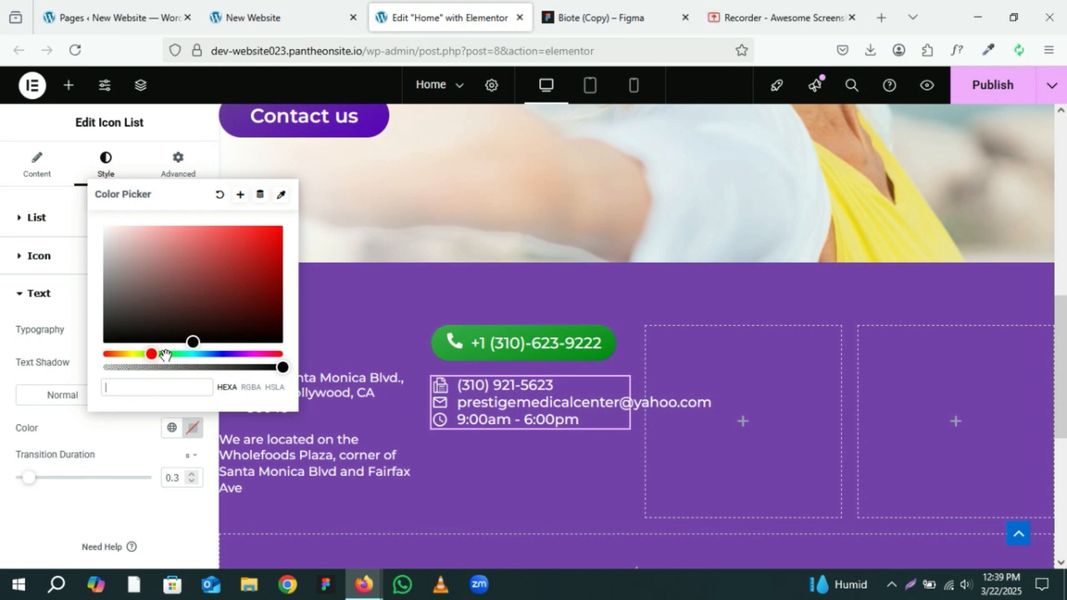
pyautogui.click(205, 275)
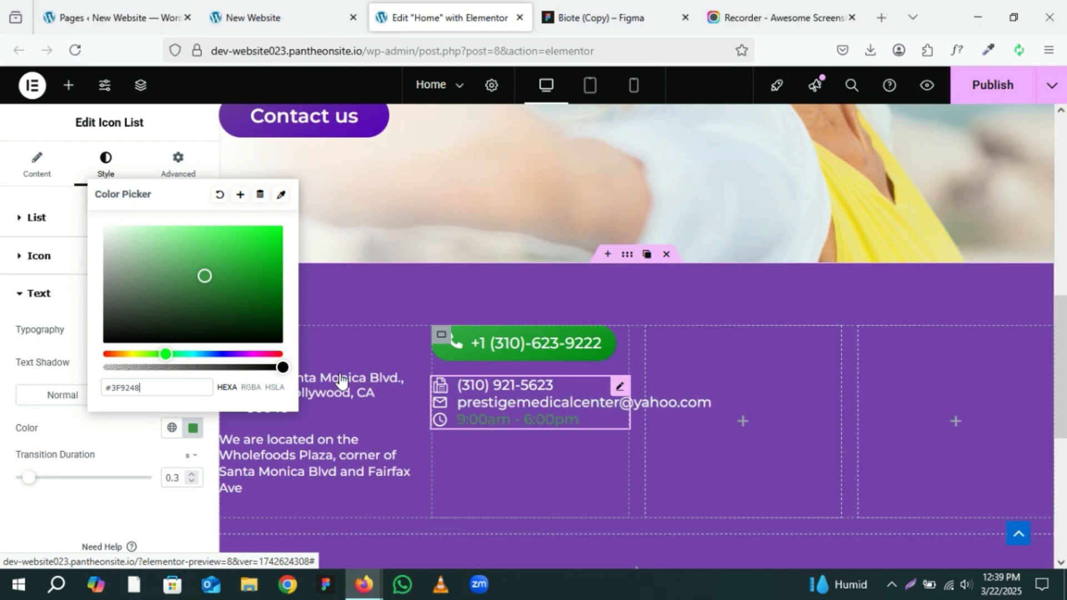
pyautogui.click(266, 258)
pyautogui.tripleClick(140, 385)
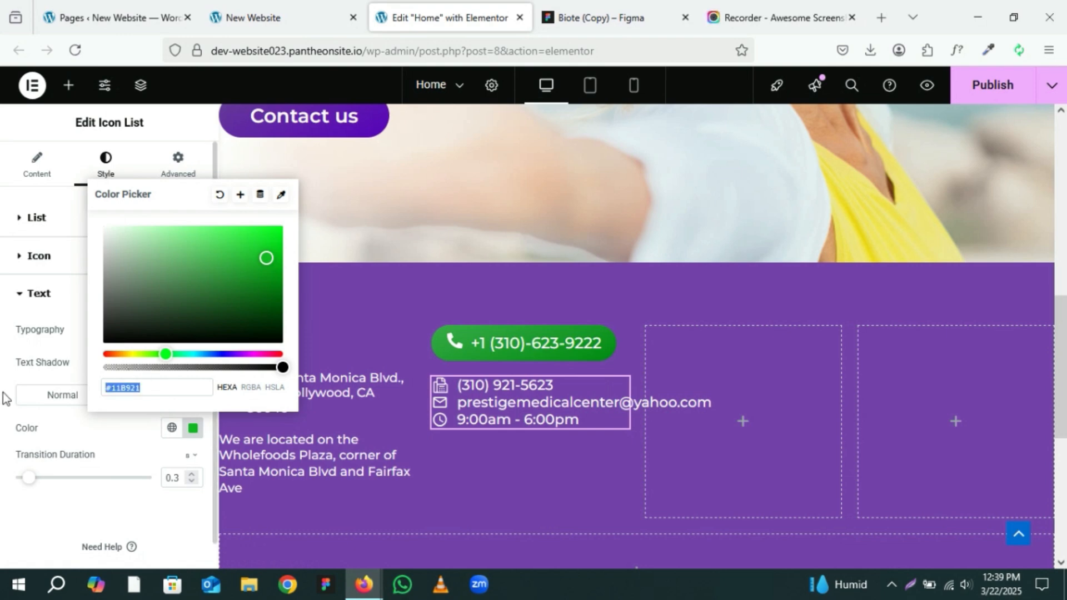
pyautogui.click(95, 421)
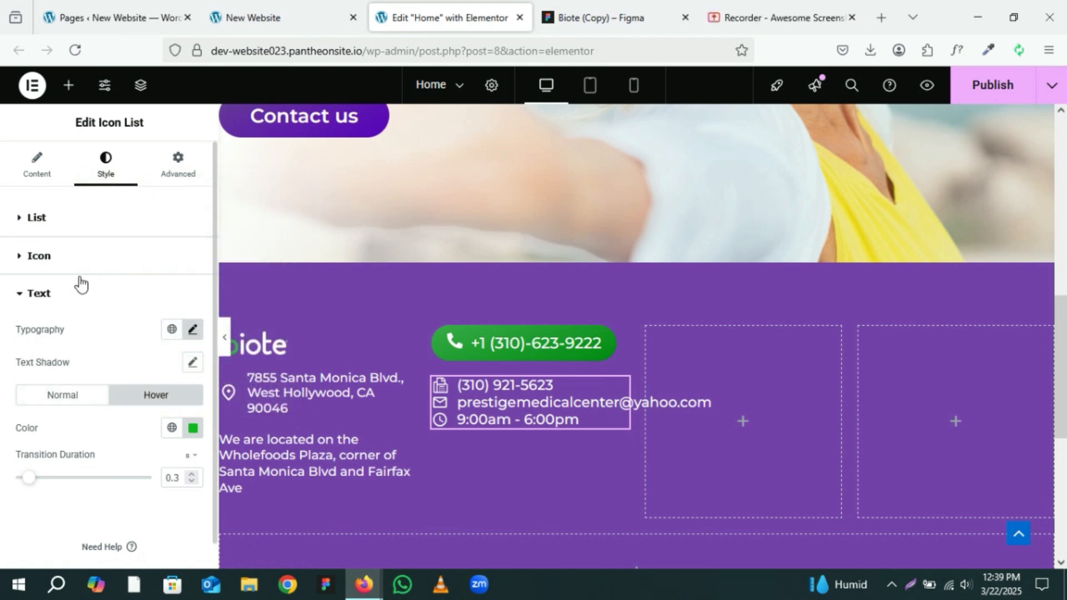
# Step: Set the contact list icons' hover colour to the global Theme Primary Background colour
pyautogui.click(84, 257)
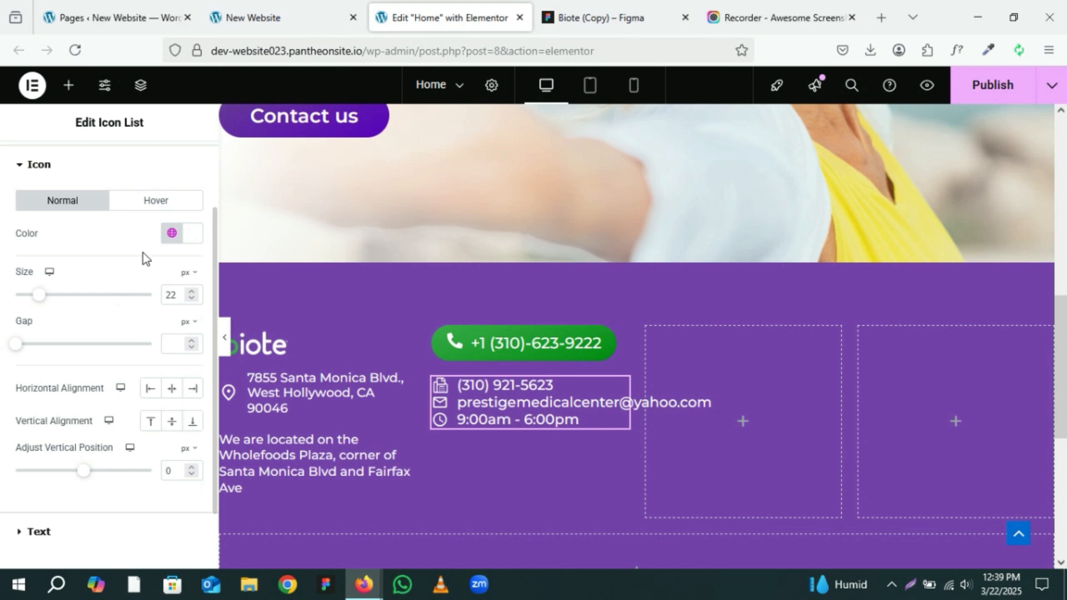
pyautogui.click(146, 201)
pyautogui.click(193, 235)
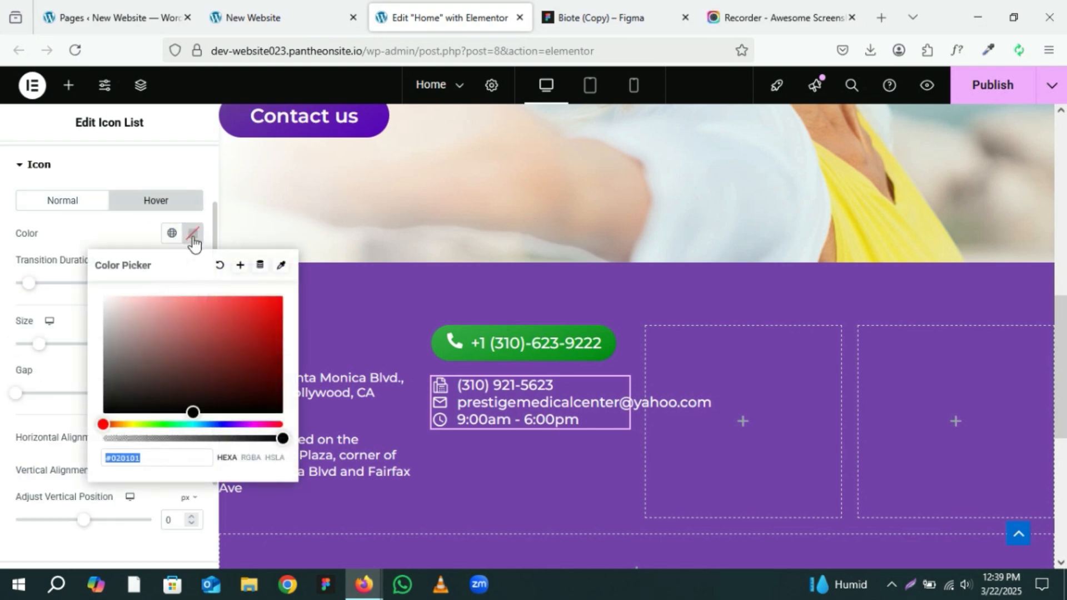
pyautogui.hotkey('ctrl', 'v')
pyautogui.click(105, 235)
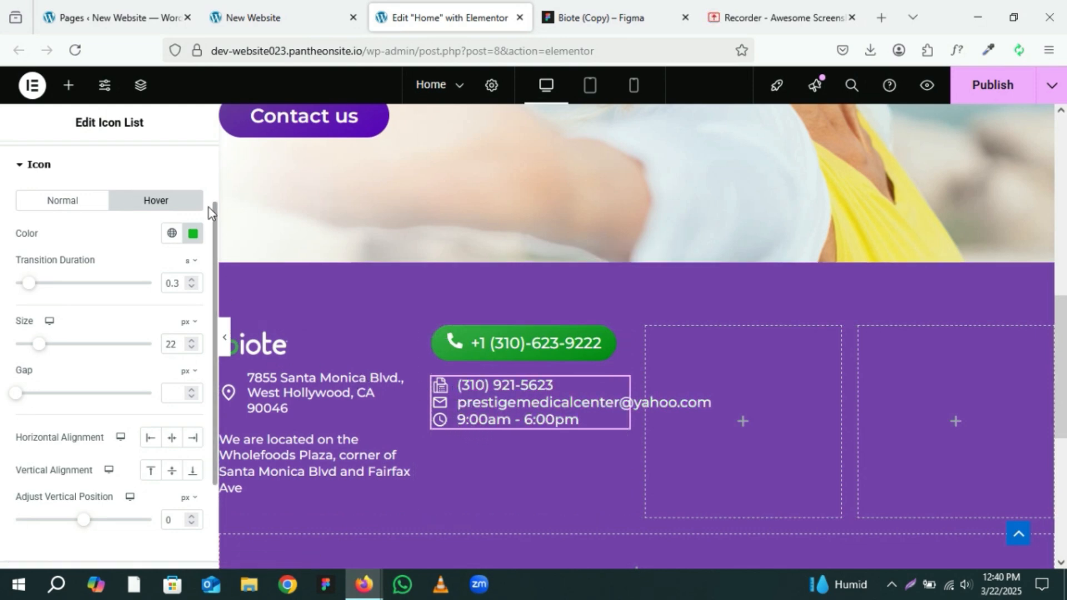
pyautogui.click(178, 242)
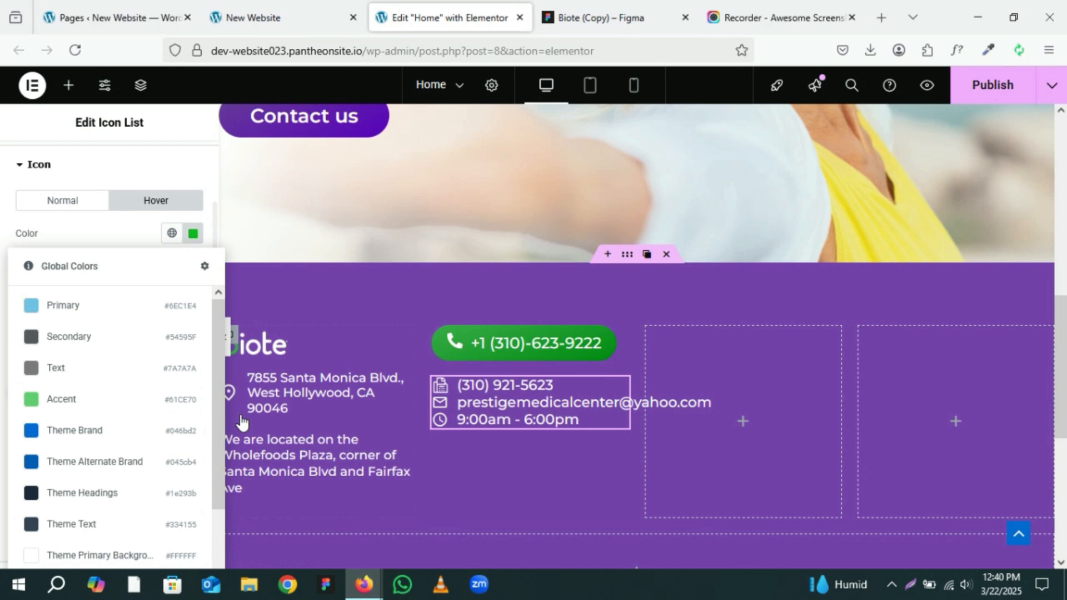
pyautogui.click(199, 554)
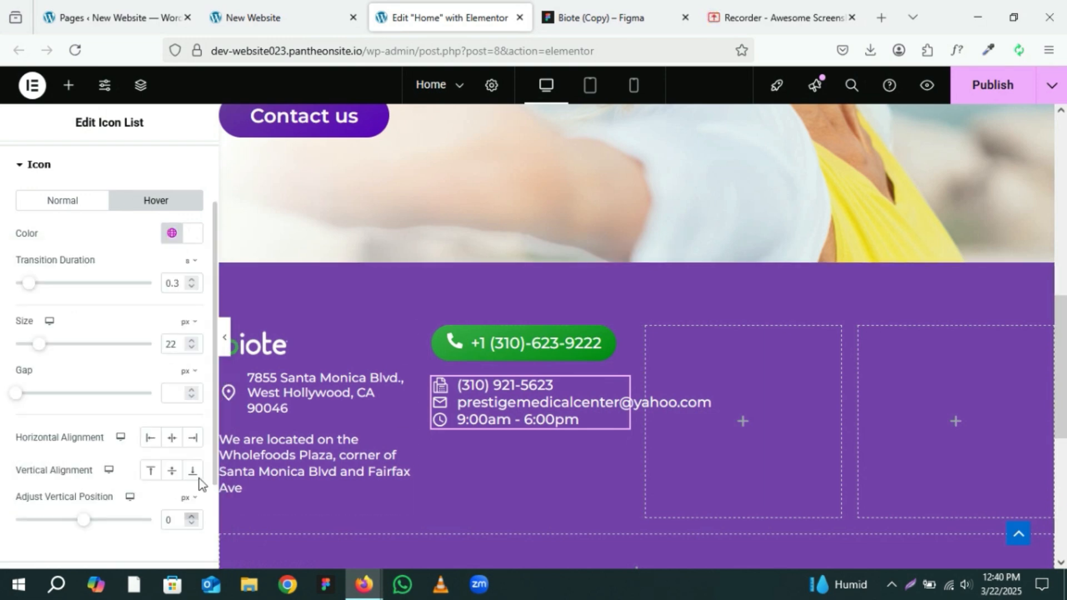
# Step: Change the contact list text's hover colour to #B7C3B8
pyautogui.click(22, 171)
pyautogui.click(57, 295)
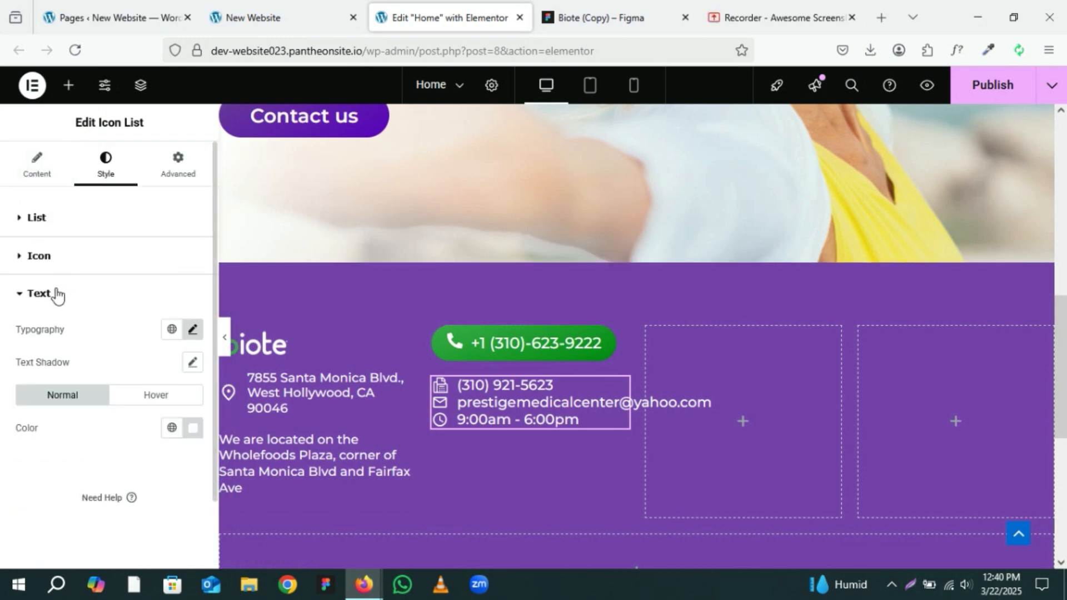
pyautogui.click(170, 397)
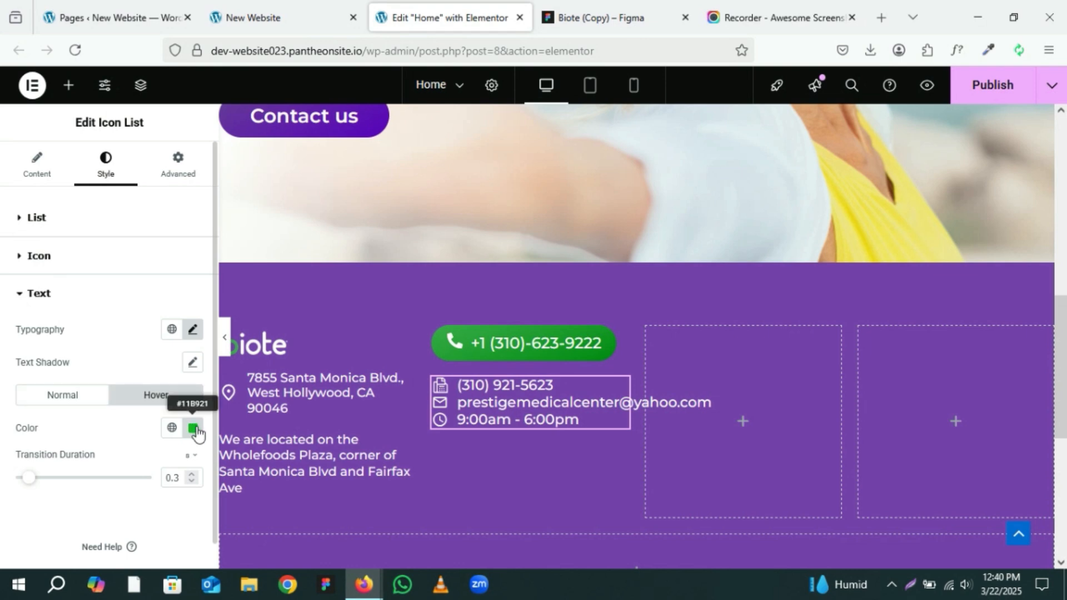
pyautogui.click(192, 428)
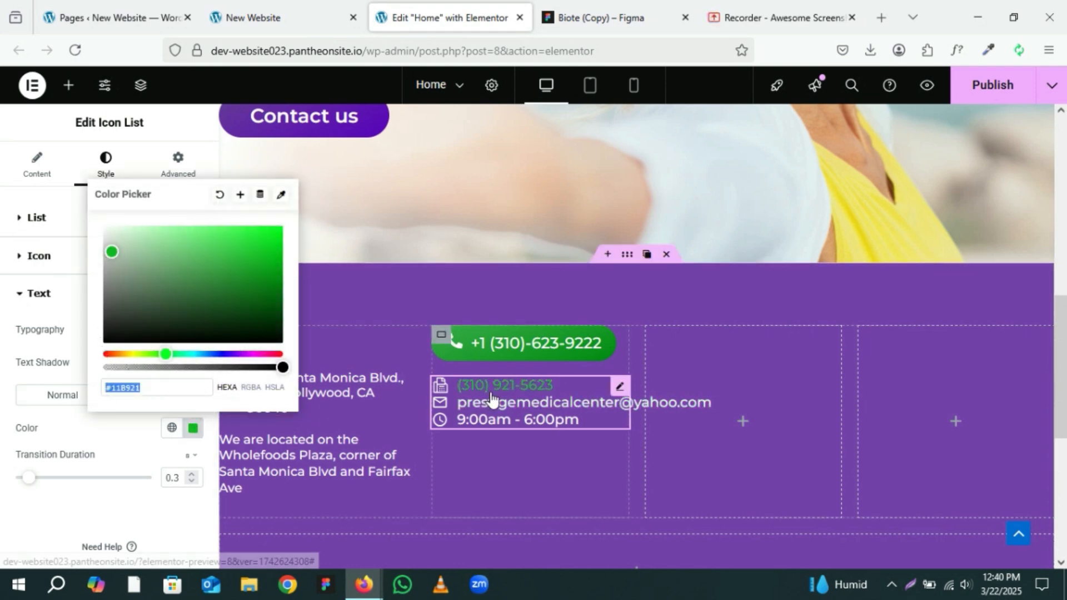
pyautogui.click(114, 253)
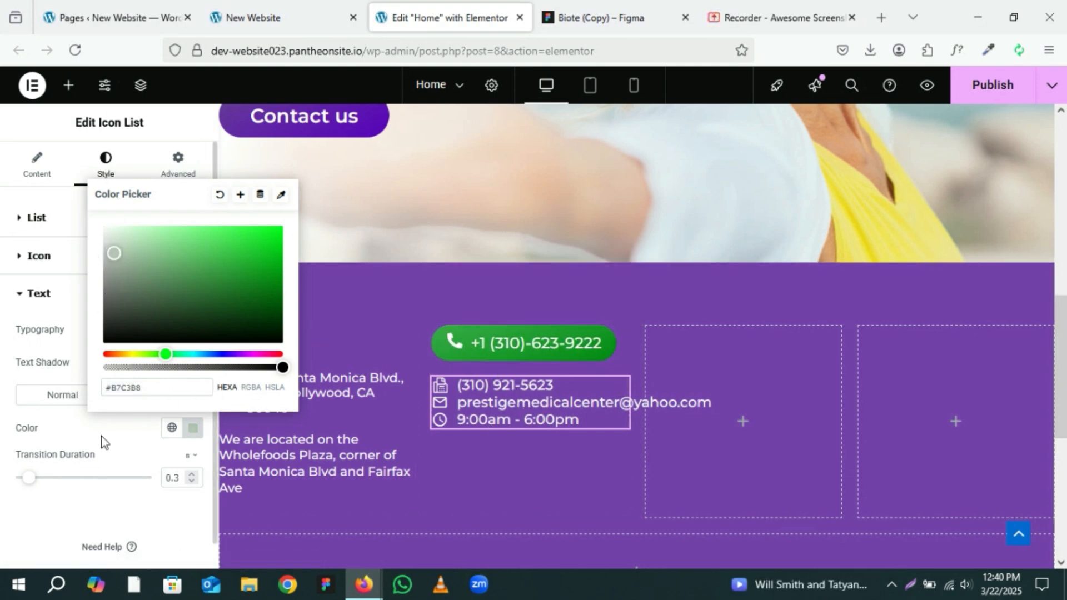
pyautogui.click(123, 438)
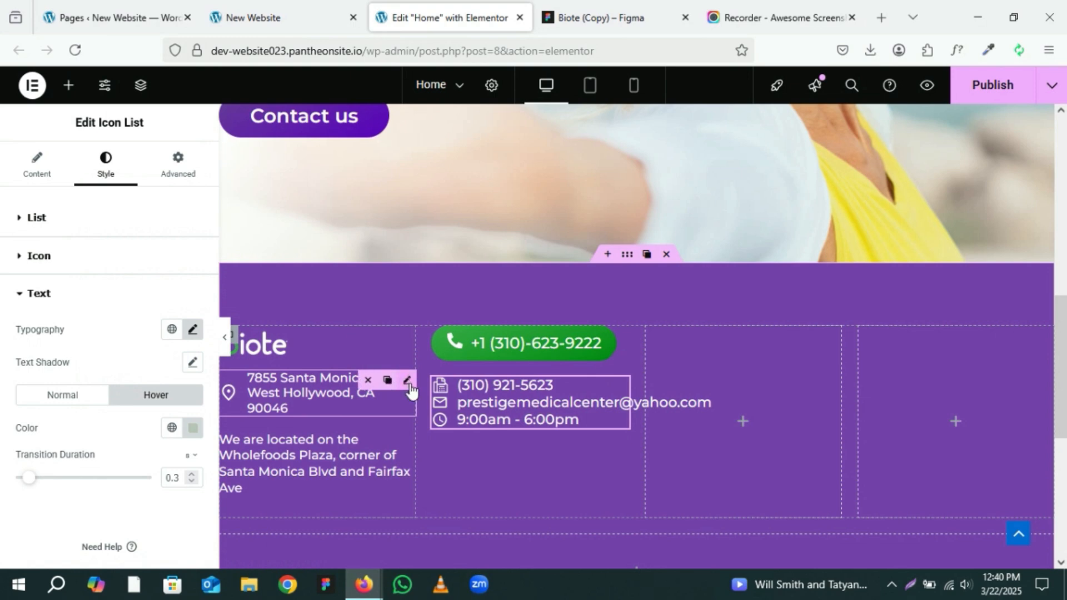
# Step: Clear the placeholder link from the address item in the address icon list
pyautogui.click(390, 384)
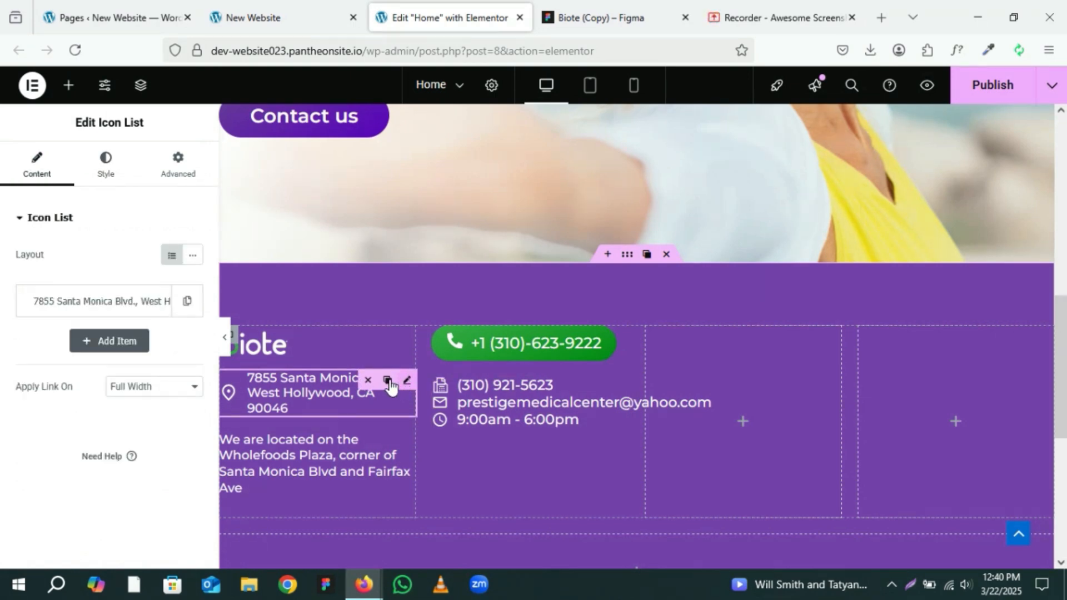
pyautogui.click(84, 300)
pyautogui.click(54, 505)
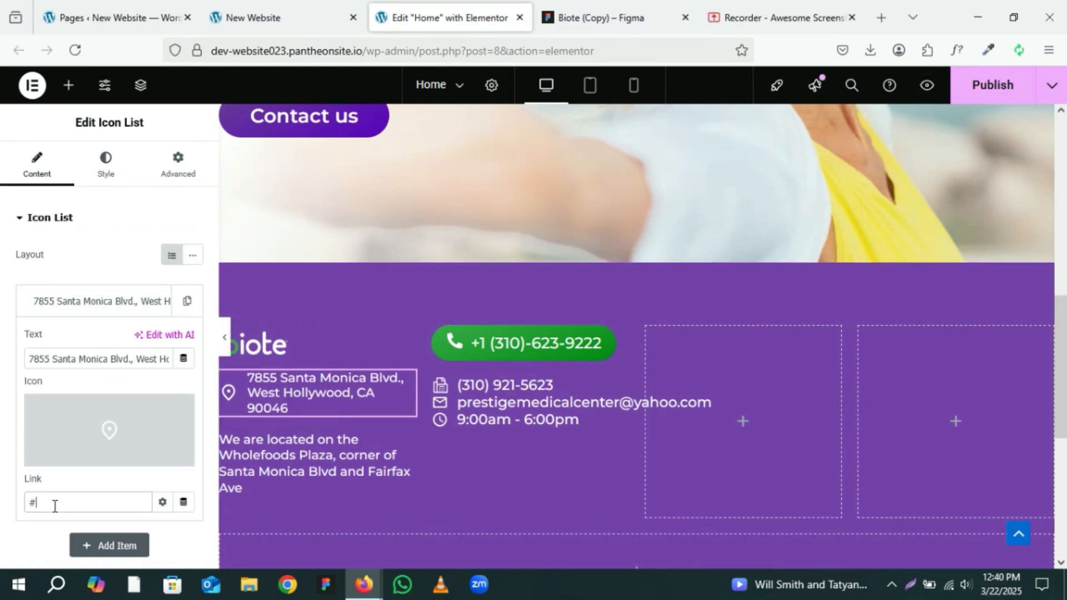
pyautogui.press('BackSpace')
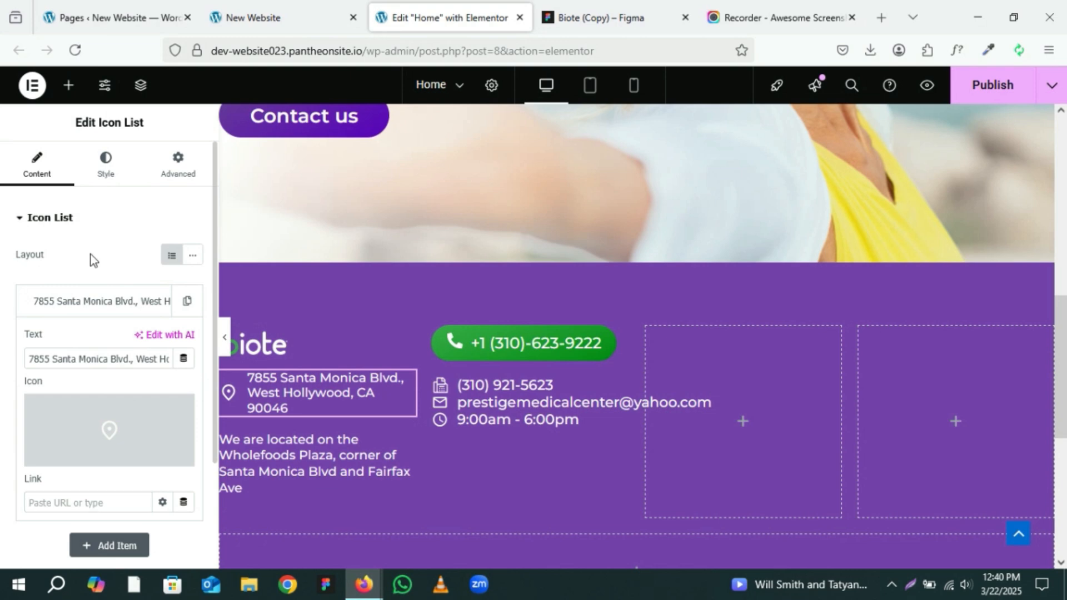
# Step: Copy the Hormone therapy heading text from the Figma footer design
pyautogui.click(616, 10)
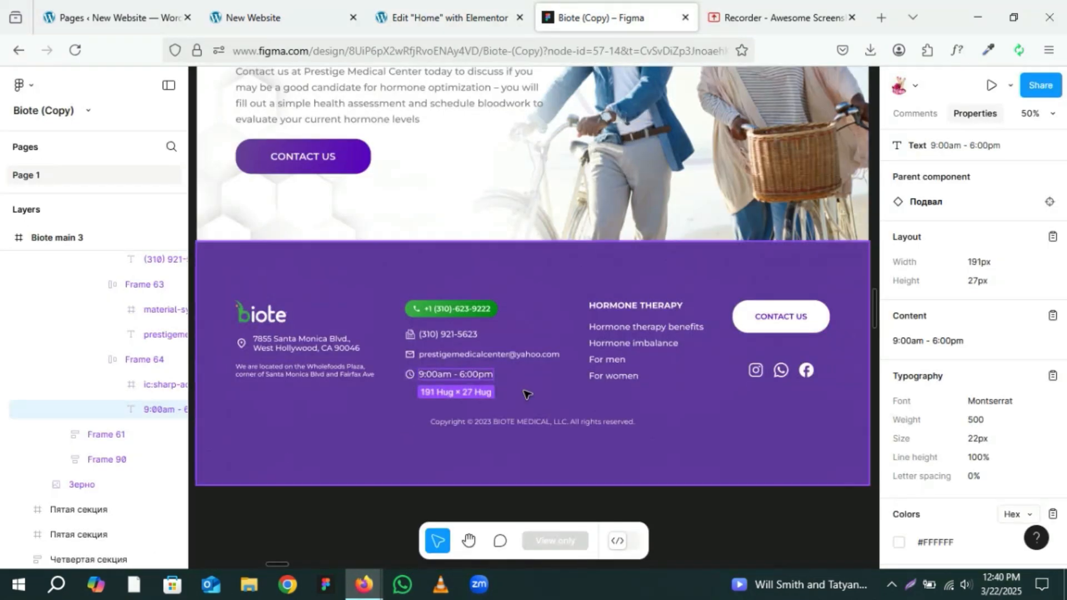
pyautogui.click(632, 310)
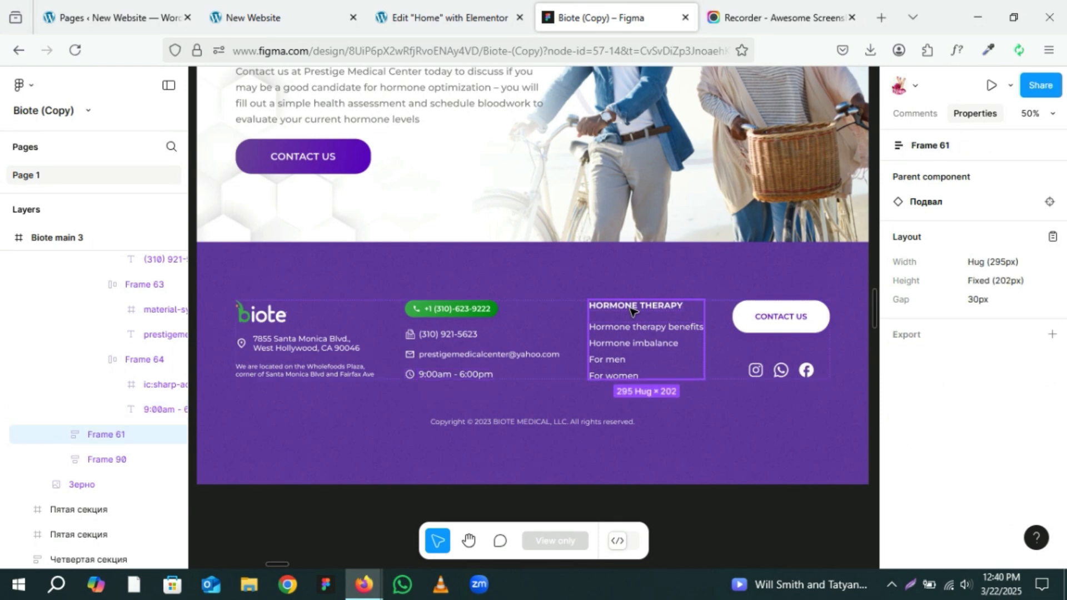
pyautogui.click(632, 310)
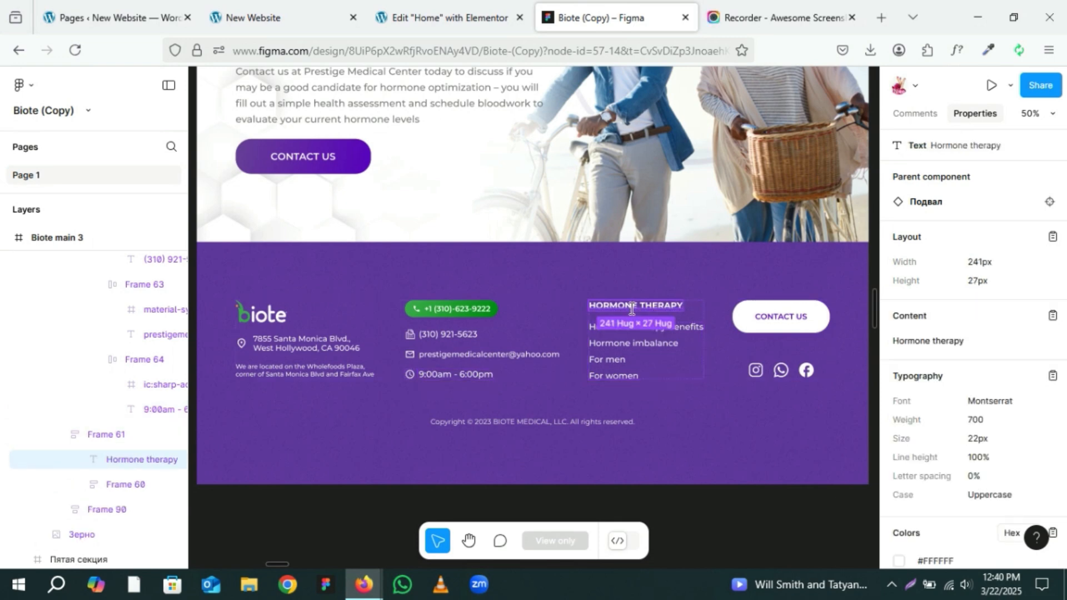
pyautogui.click(1052, 317)
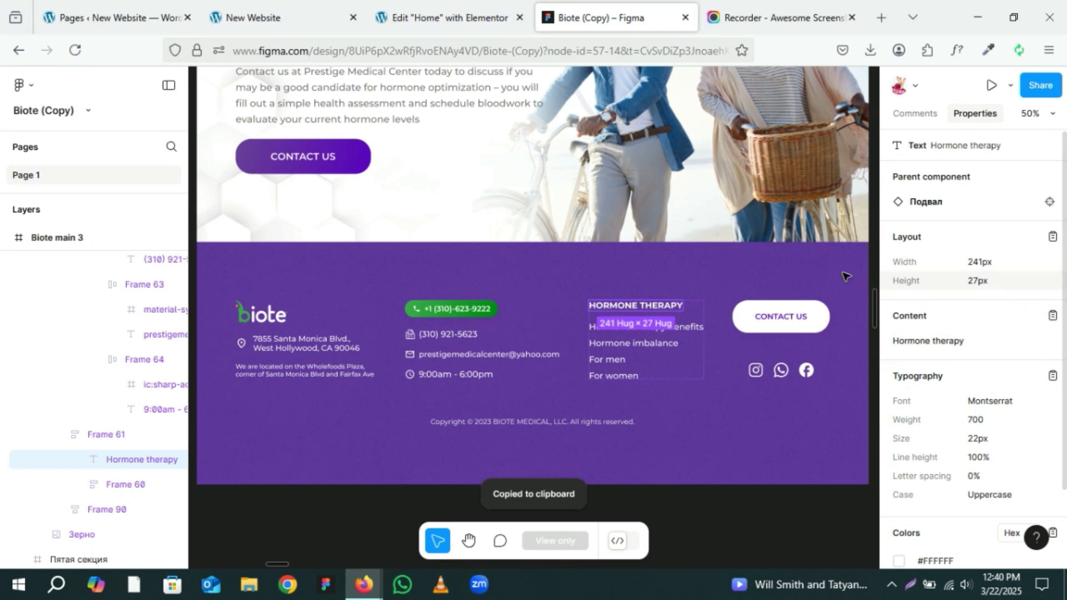
# Step: Add a Heading widget to the third footer column and paste Hormone therapy as its title
pyautogui.click(424, 14)
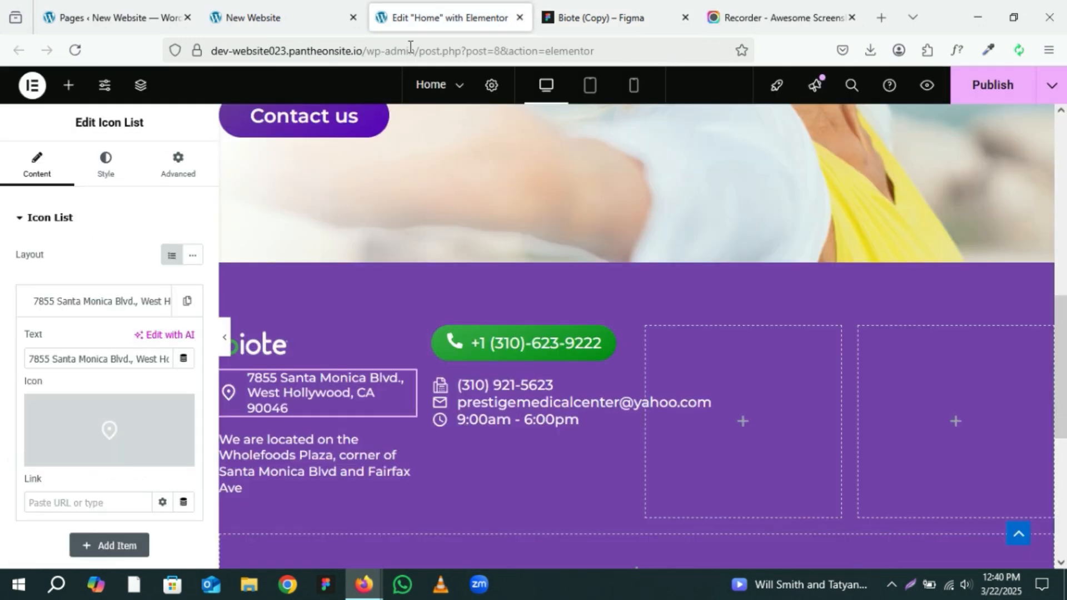
pyautogui.click(744, 430)
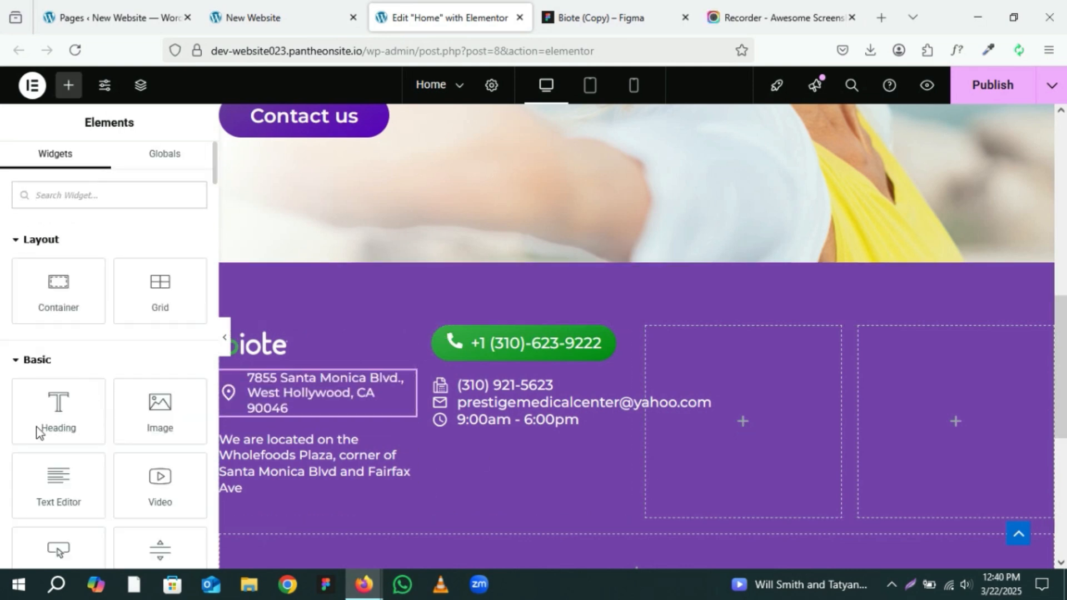
pyautogui.moveTo(50, 422); pyautogui.dragTo(731, 429)
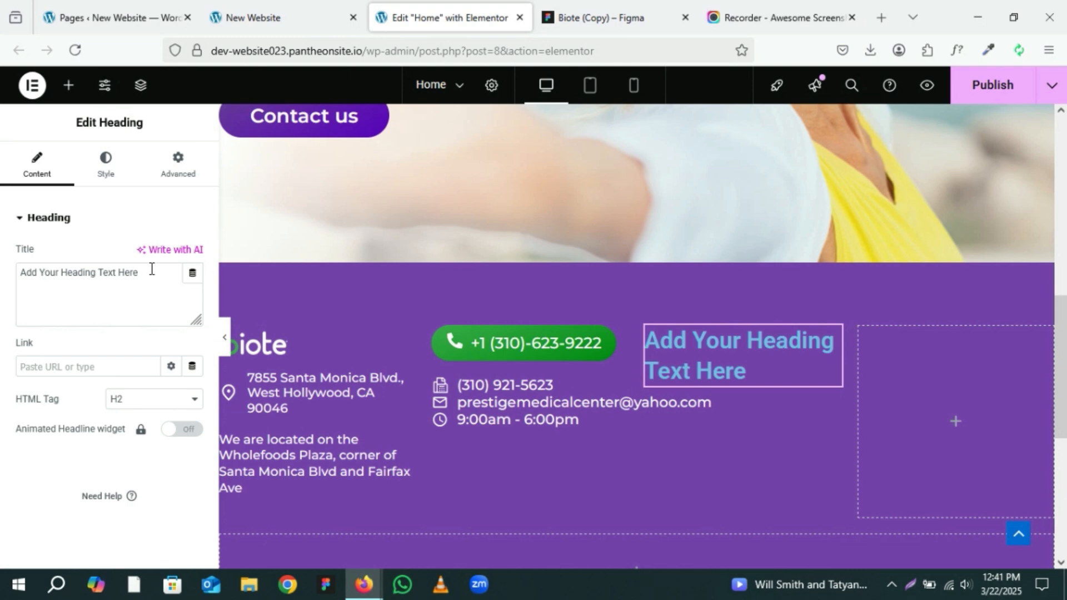
pyautogui.moveTo(151, 269); pyautogui.dragTo(1, 279)
pyautogui.hotkey('ctrl', 'v')
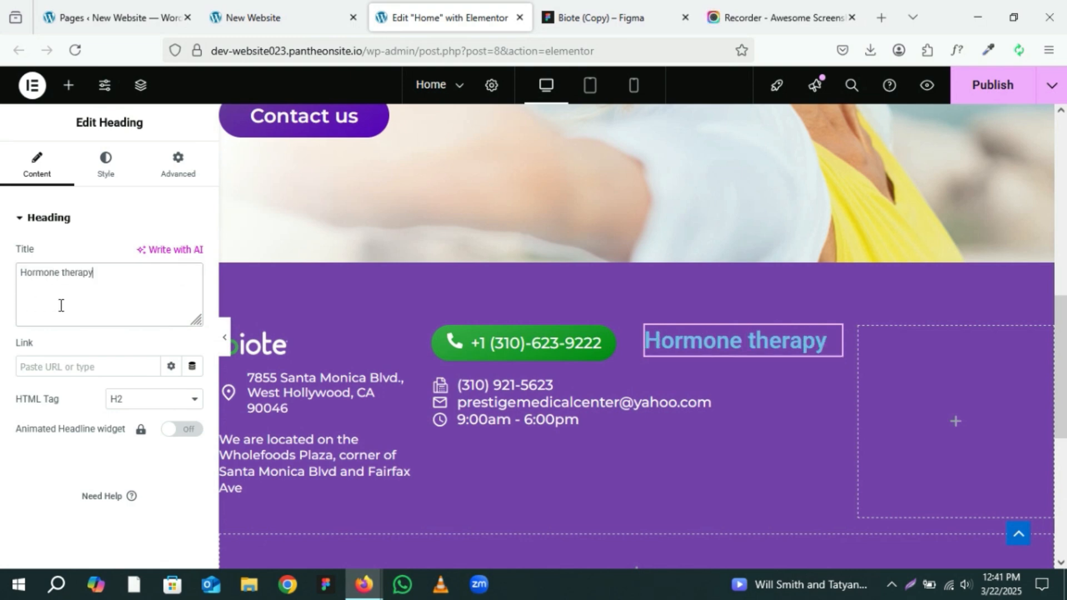
# Step: Set the Hormone therapy heading's HTML tag to H3
pyautogui.click(129, 410)
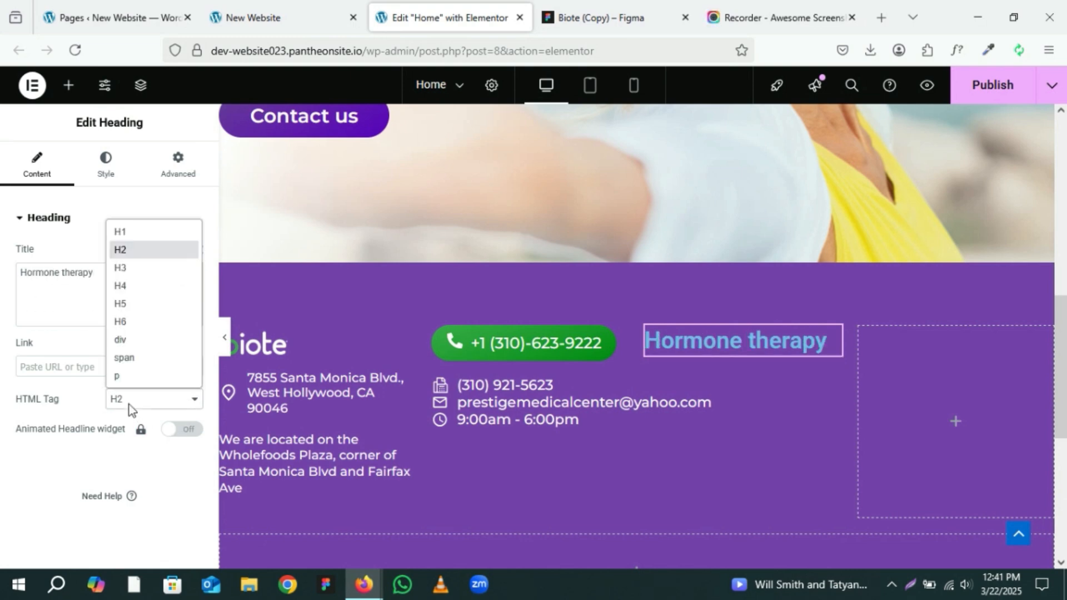
pyautogui.click(137, 271)
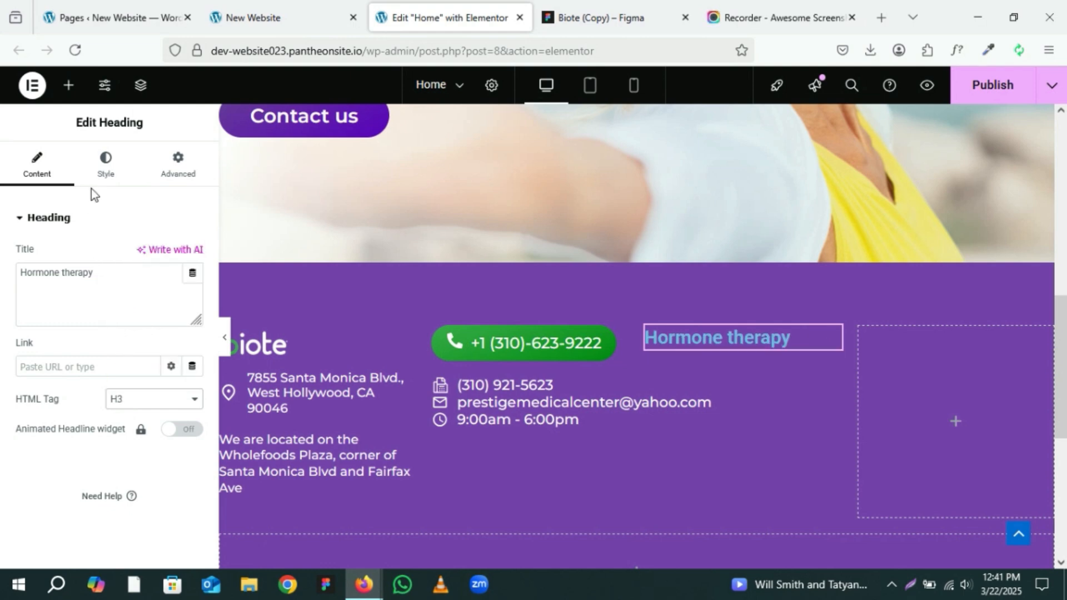
pyautogui.click(106, 162)
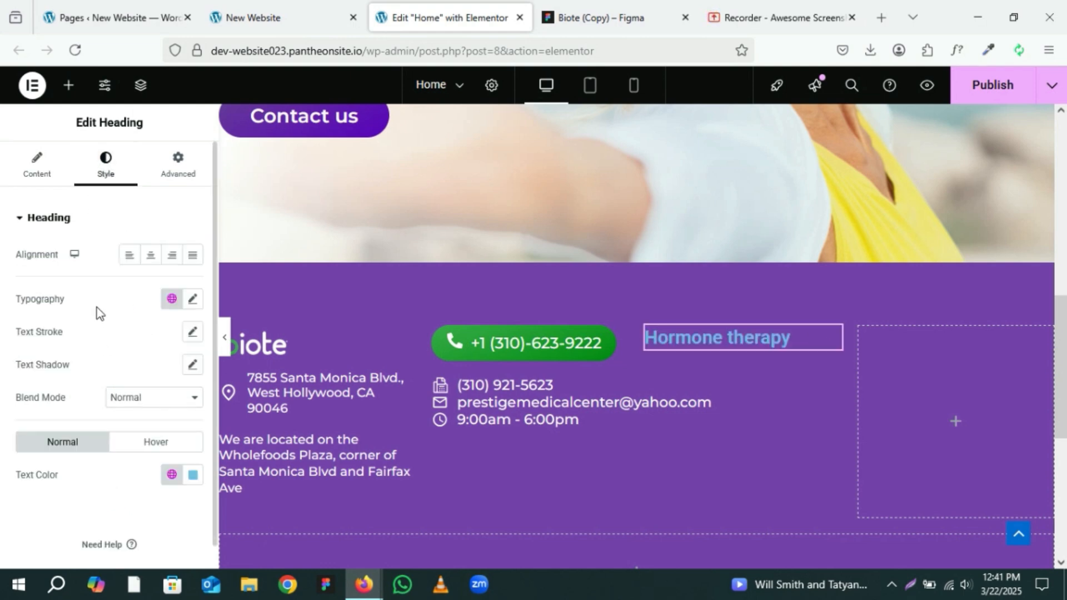
# Step: Left-align the Hormone therapy heading and set its typography weight to 700 (Bold)
pyautogui.click(130, 259)
pyautogui.click(179, 304)
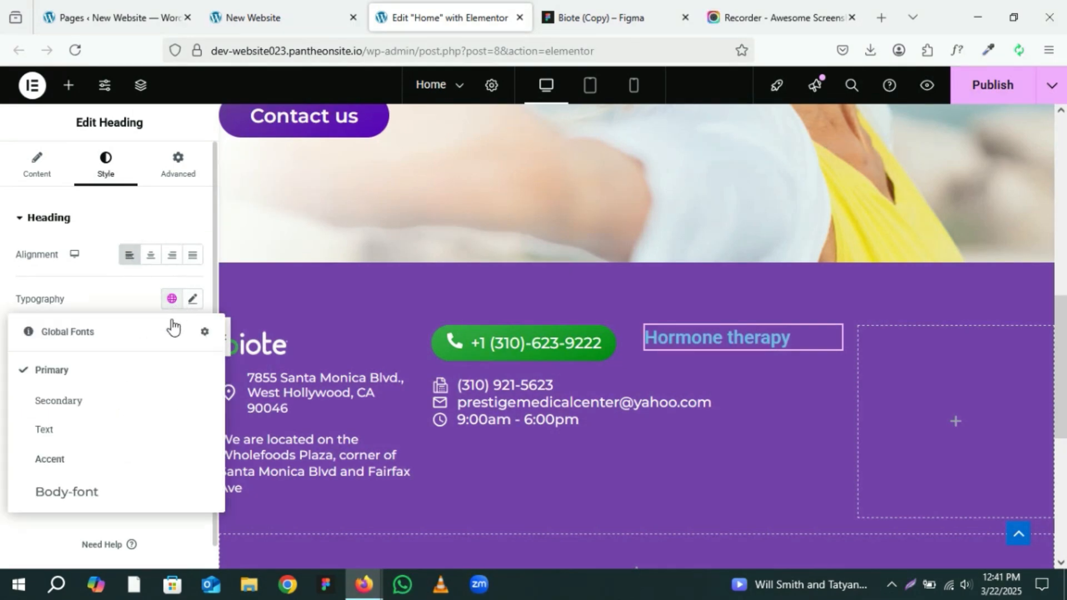
pyautogui.click(88, 495)
pyautogui.click(194, 299)
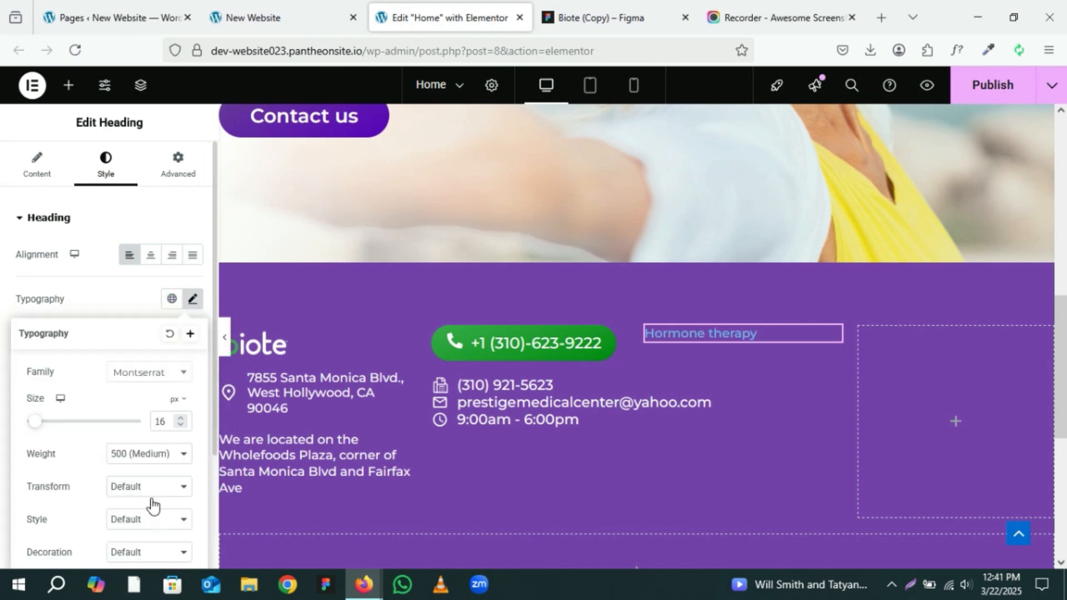
pyautogui.click(143, 454)
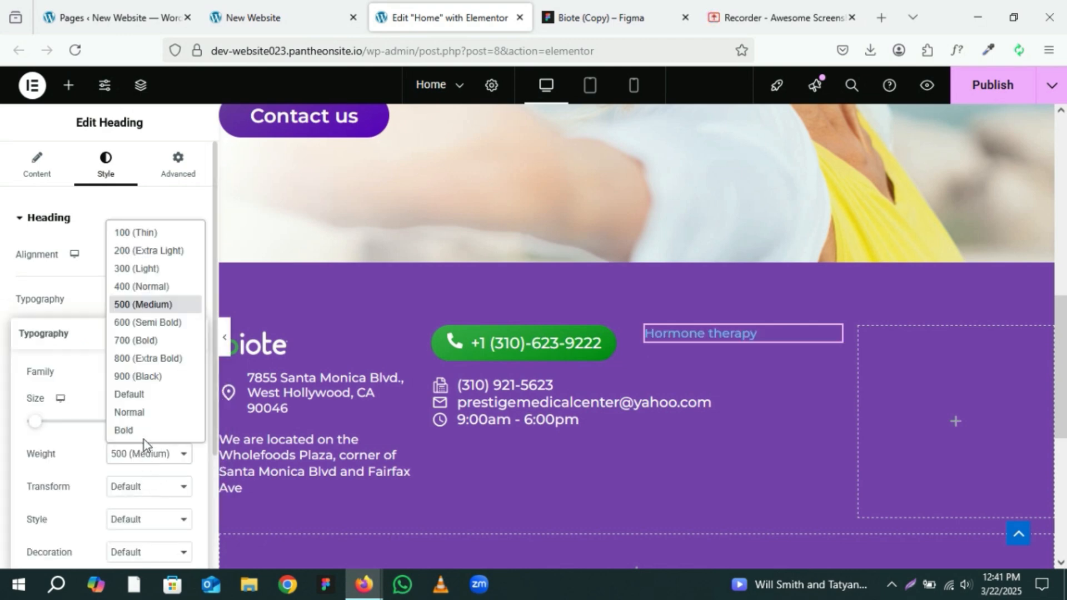
pyautogui.click(139, 339)
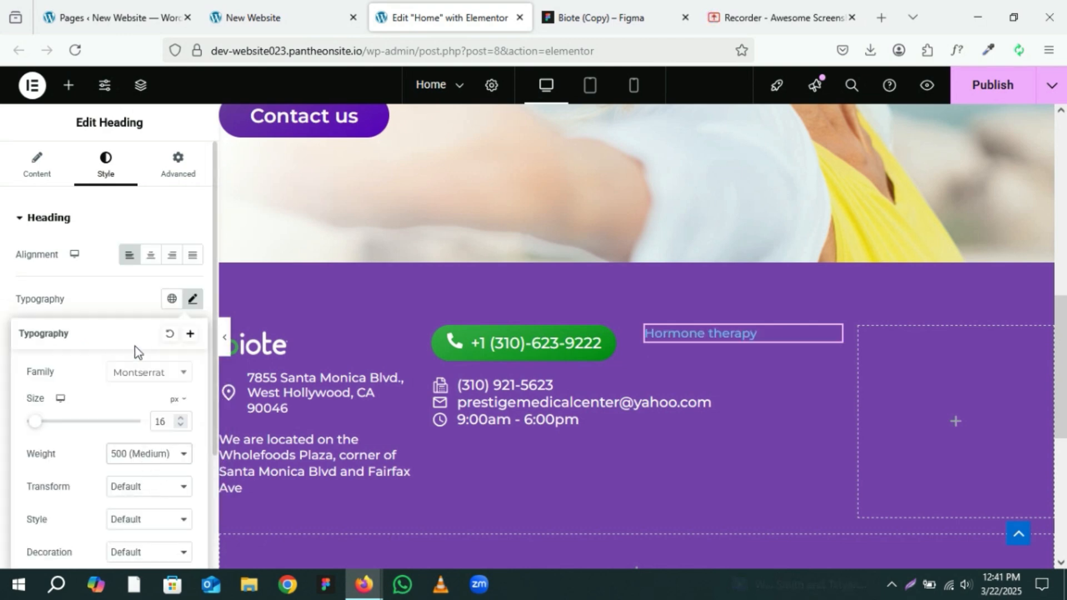
# Step: Check the heading style in the Figma design and set the heading's font size to 20 px
pyautogui.click(621, 3)
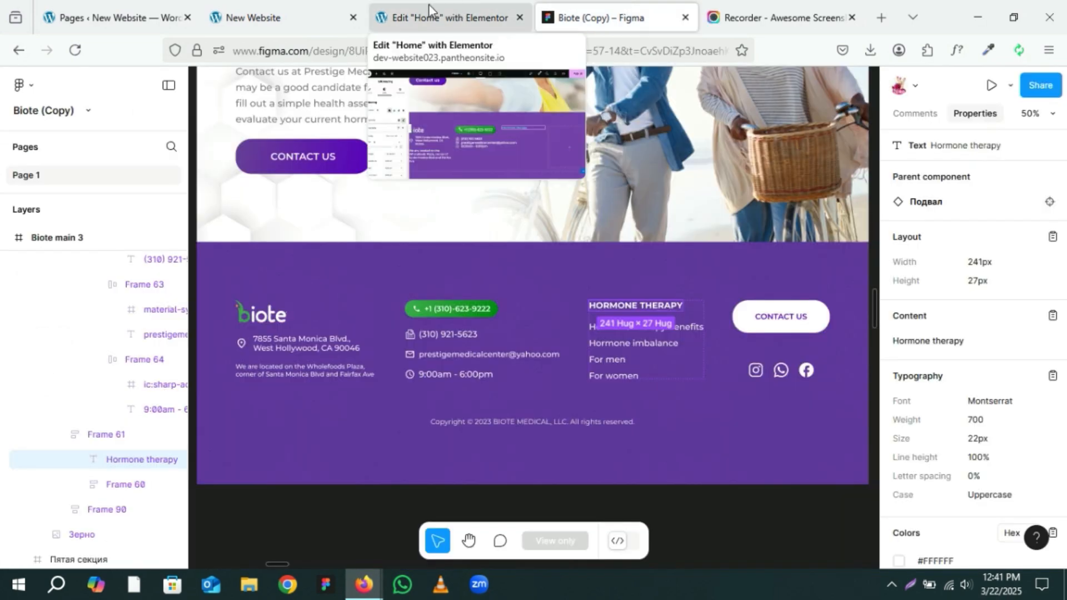
pyautogui.click(414, 4)
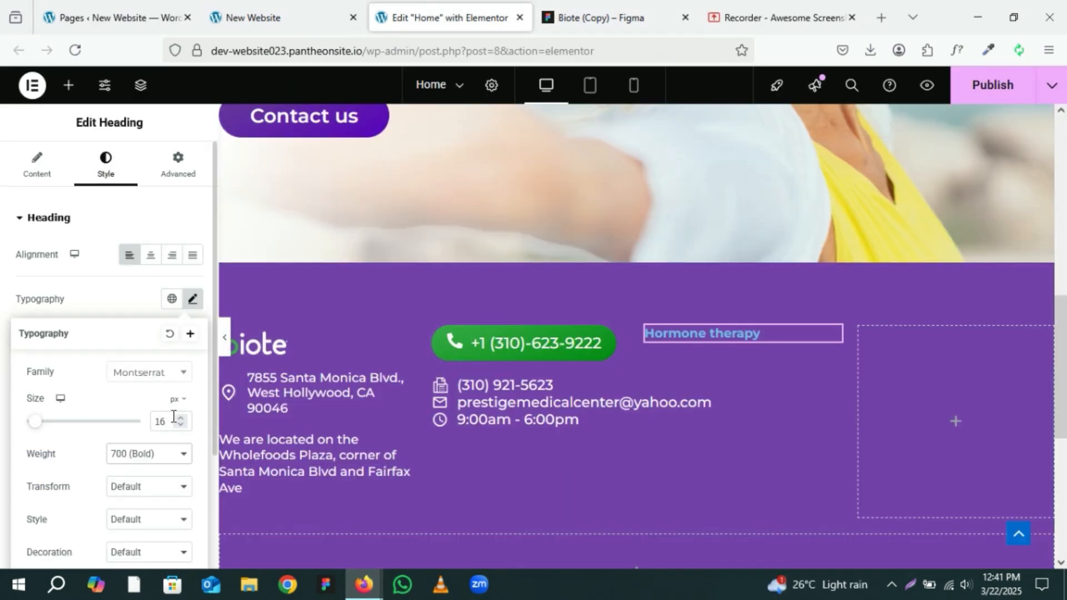
pyautogui.click(181, 418)
pyautogui.click(181, 418)
pyautogui.click(181, 418)
pyautogui.click(181, 419)
pyautogui.click(181, 419)
pyautogui.click(181, 419)
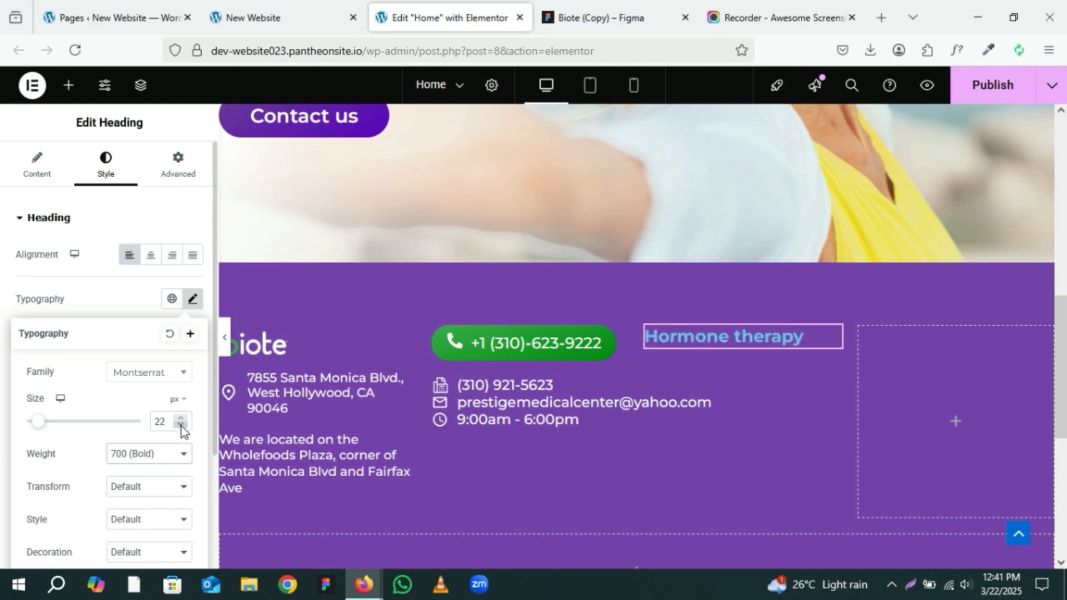
pyautogui.click(181, 426)
pyautogui.click(181, 425)
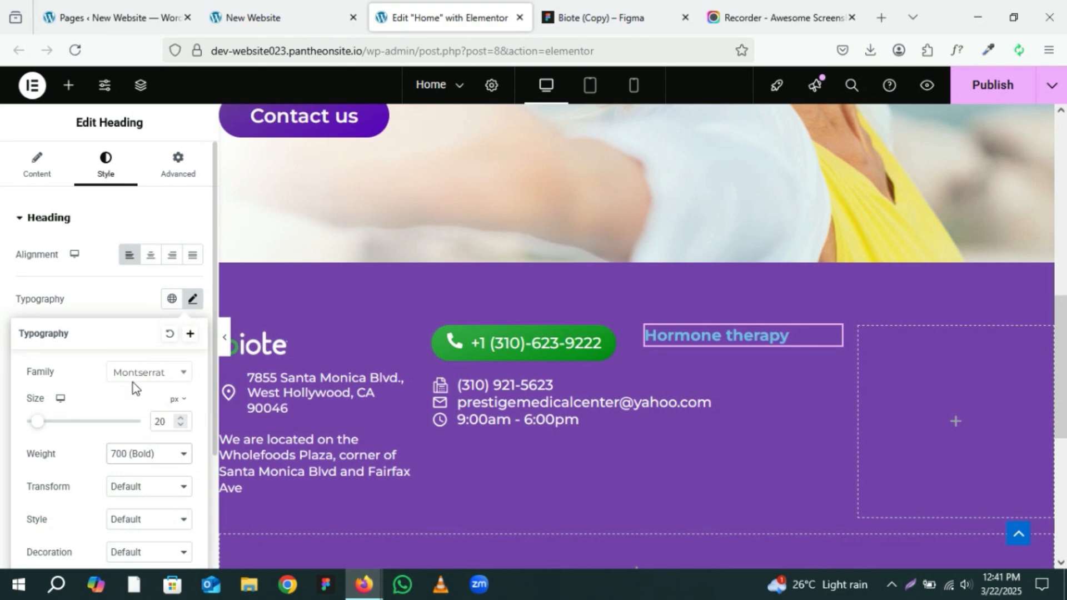
# Step: Set the heading's text transform to Uppercase and its text colour to the Theme Primary Background global colour
pyautogui.scroll(-2, 150, 491)
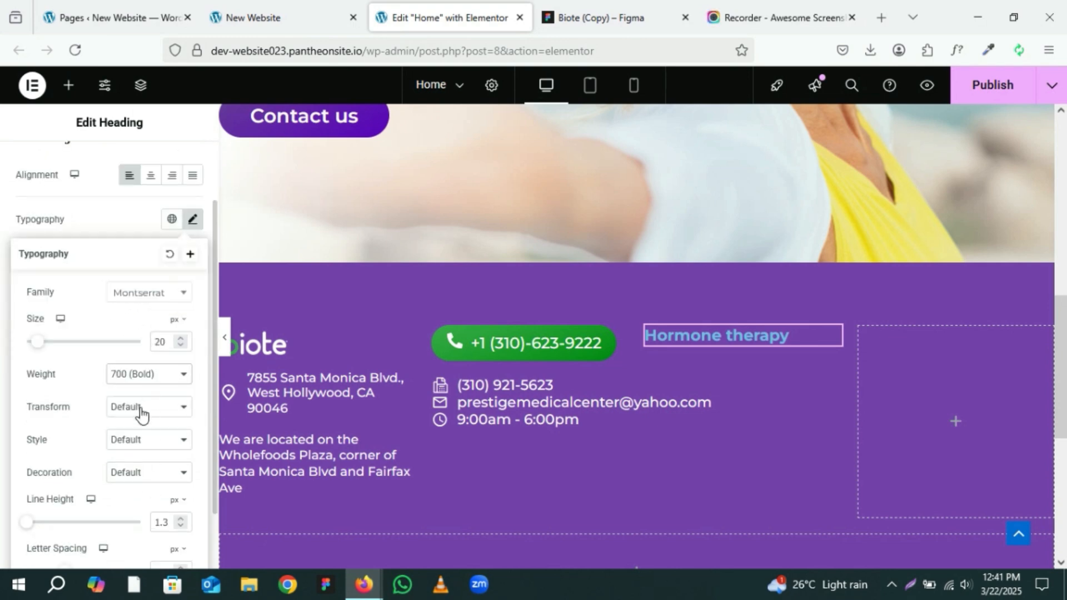
pyautogui.click(139, 408)
pyautogui.click(140, 449)
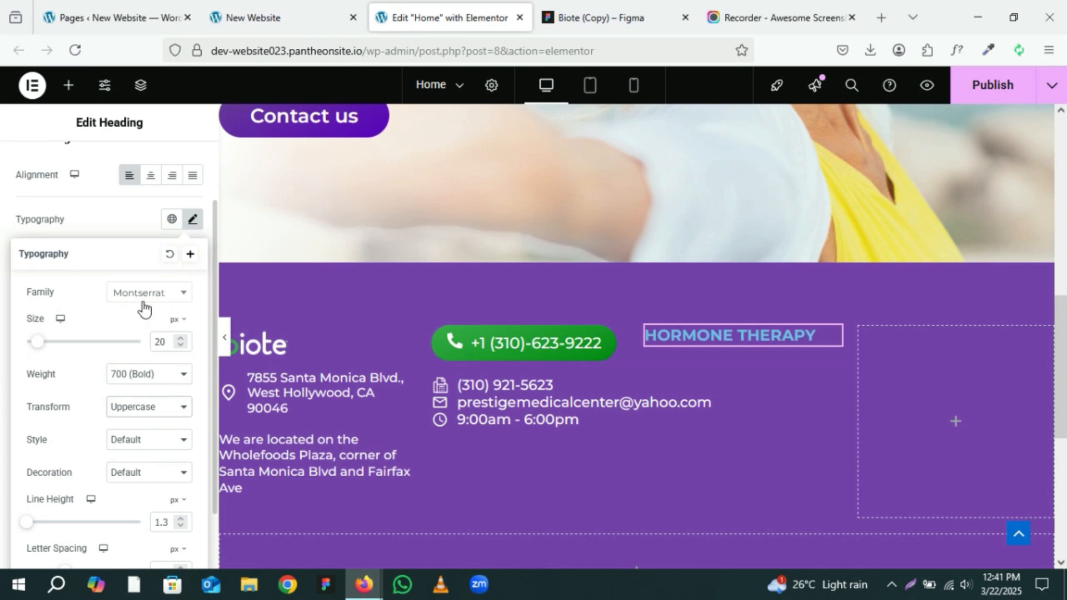
pyautogui.click(127, 234)
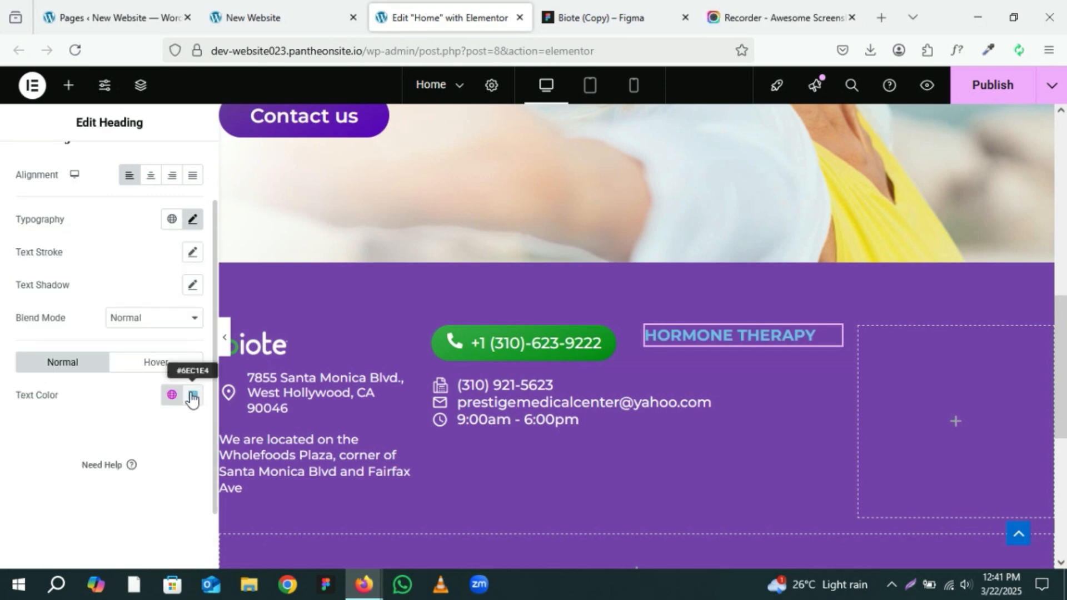
pyautogui.click(171, 396)
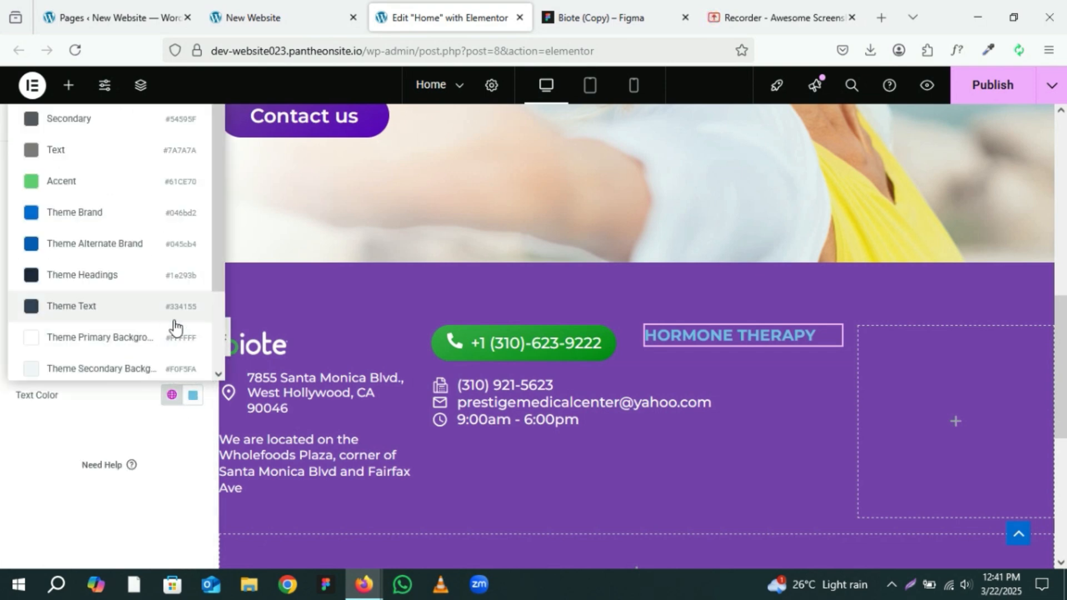
pyautogui.click(174, 345)
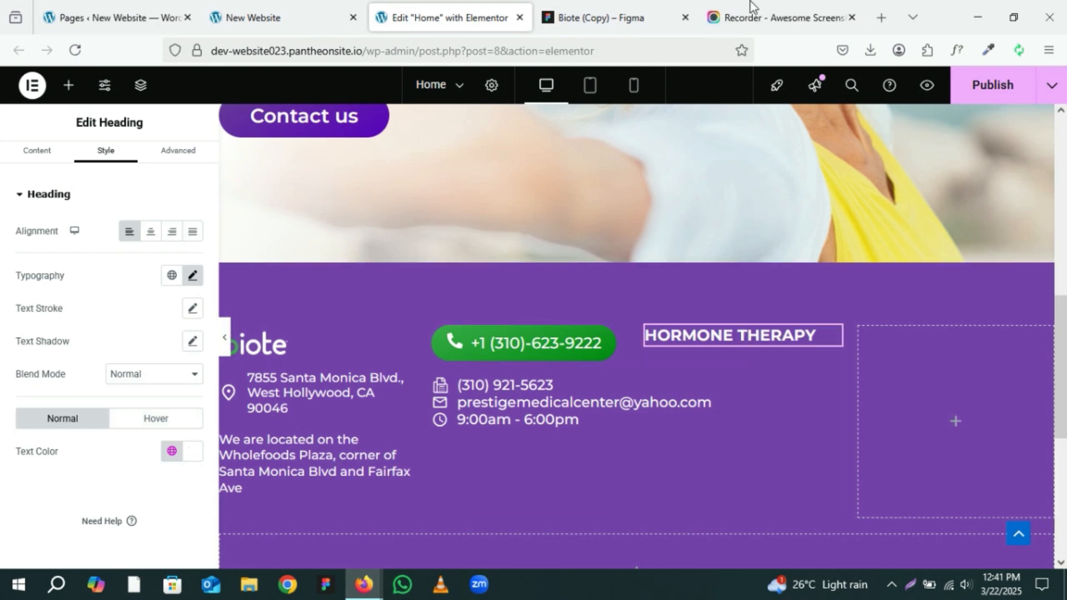
# Step: Copy the Hormone therapy benefits text from the Figma footer design
pyautogui.click(575, 7)
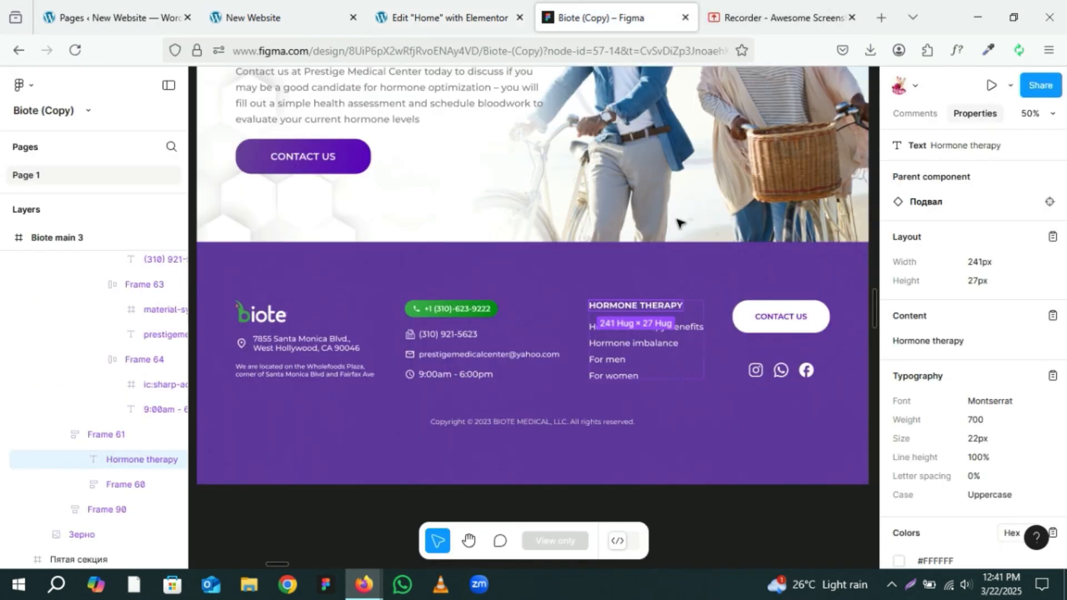
pyautogui.click(689, 329)
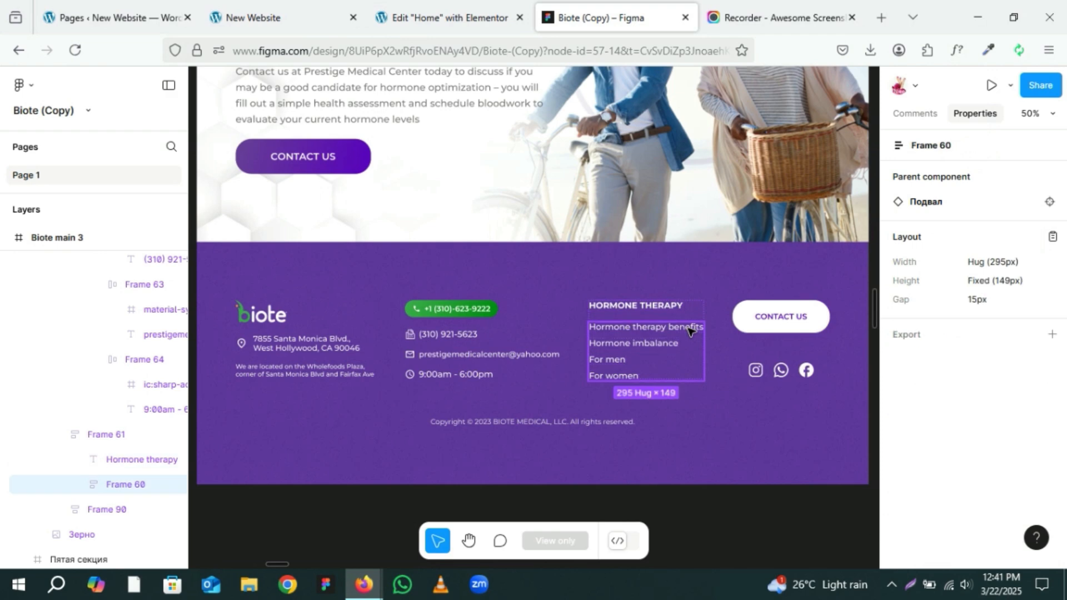
pyautogui.click(689, 329)
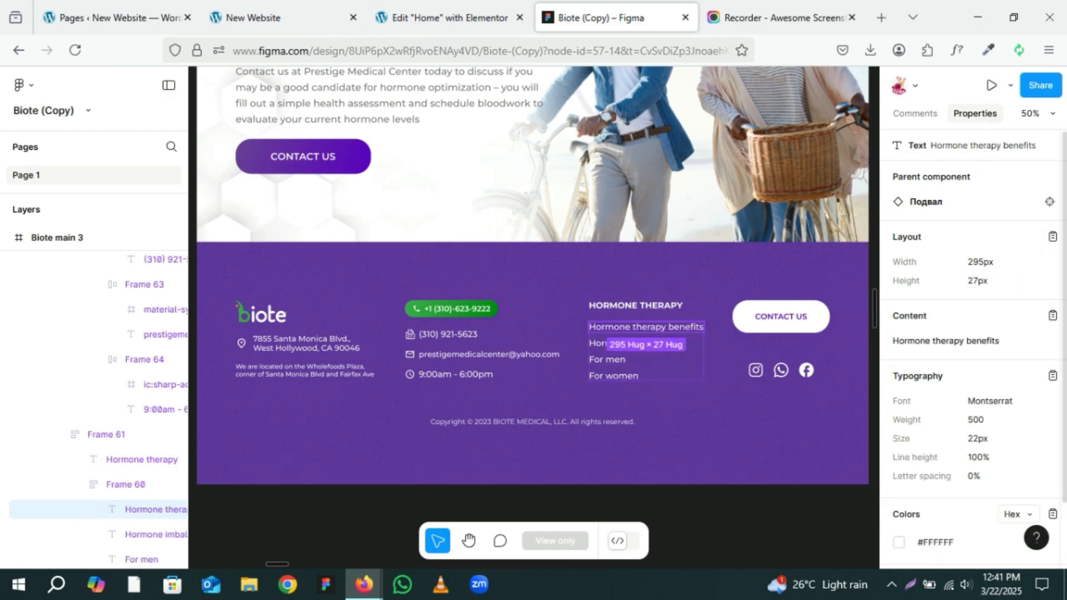
pyautogui.click(1052, 316)
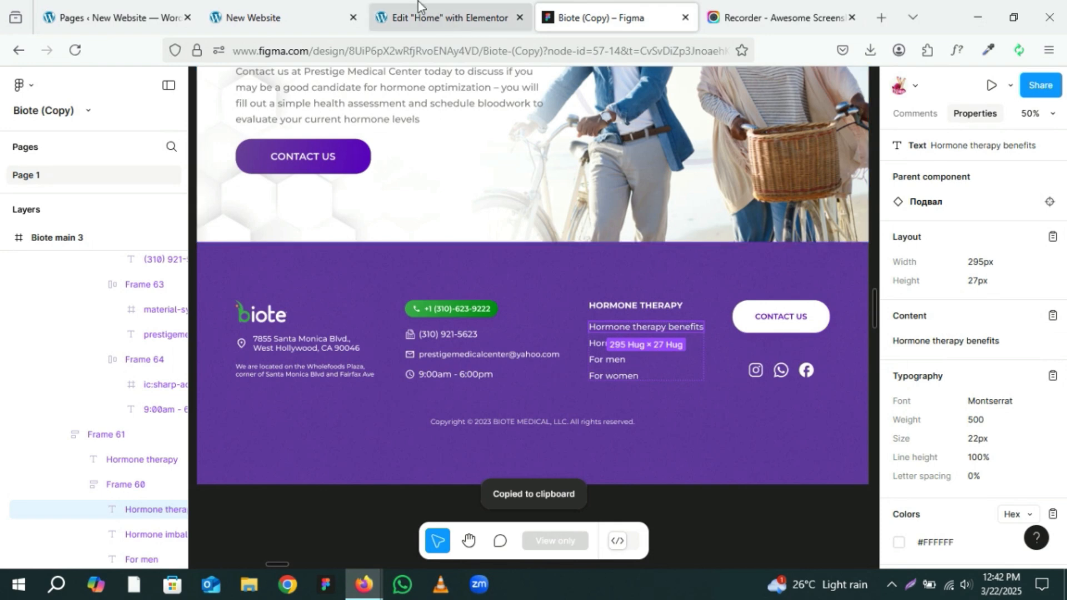
# Step: Duplicate the contact icon list and move the copy below the Hormone therapy heading
pyautogui.click(433, 18)
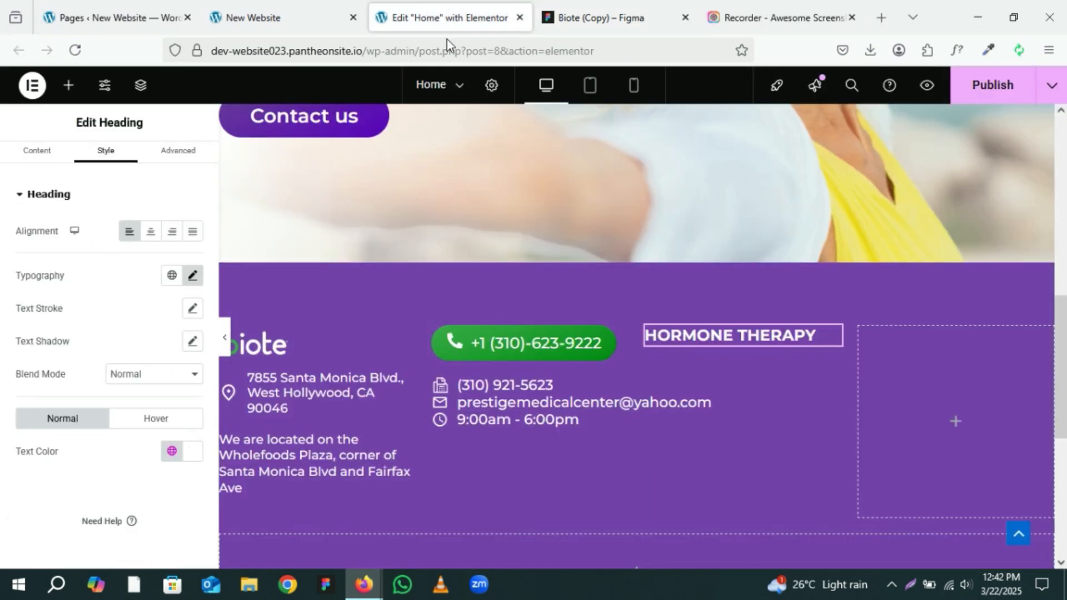
pyautogui.click(600, 387)
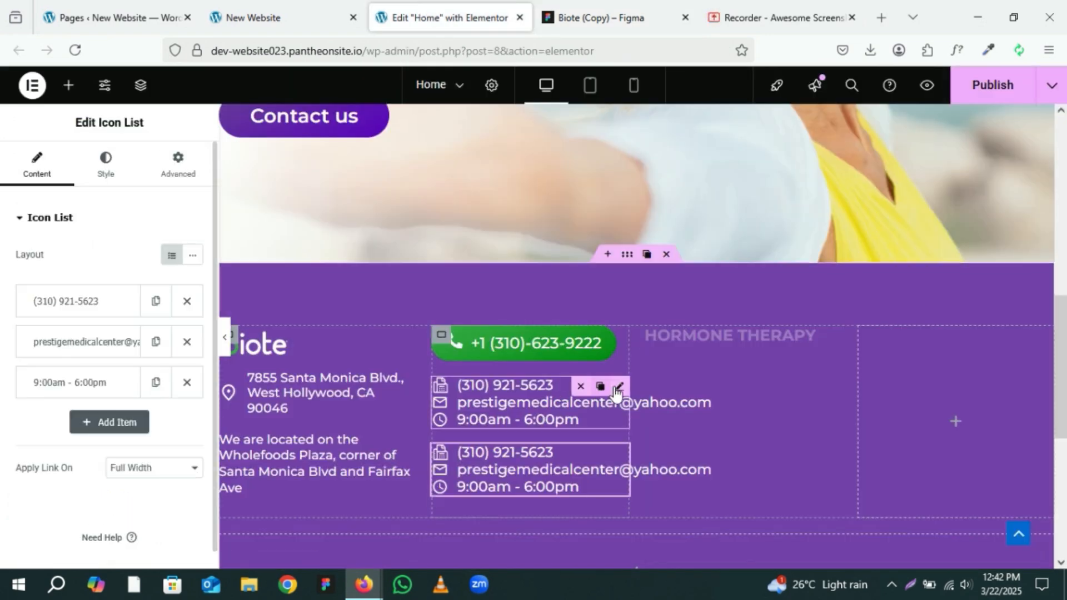
pyautogui.moveTo(716, 367); pyautogui.dragTo(706, 334)
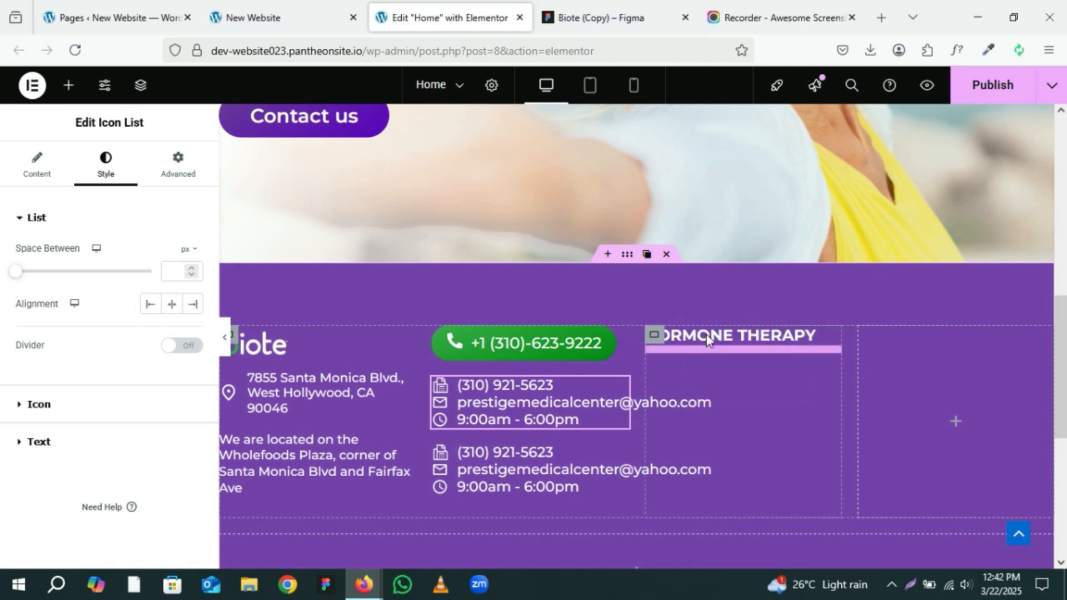
# Step: Trim the copied list to one item reading Hormone therapy benefits, with no icon or link
pyautogui.click(49, 164)
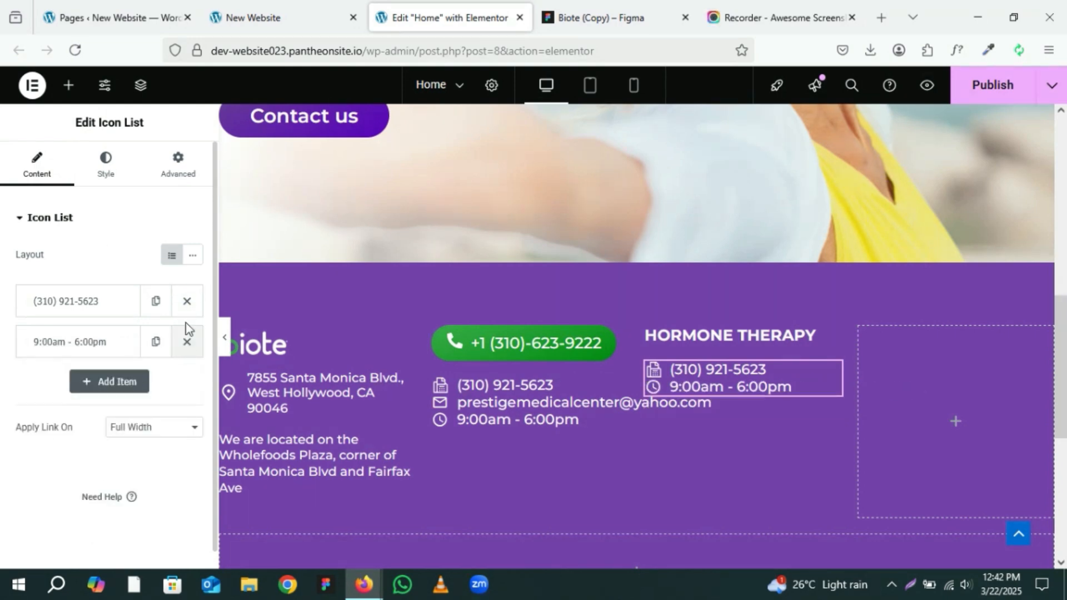
pyautogui.click(187, 300)
pyautogui.click(108, 303)
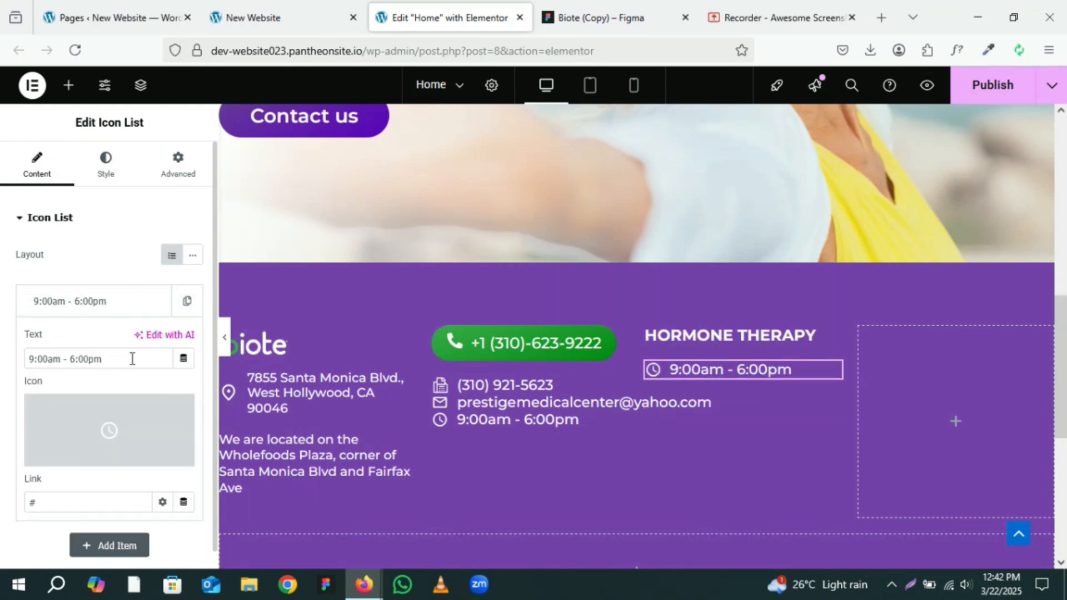
pyautogui.moveTo(131, 358); pyautogui.dragTo(3, 354)
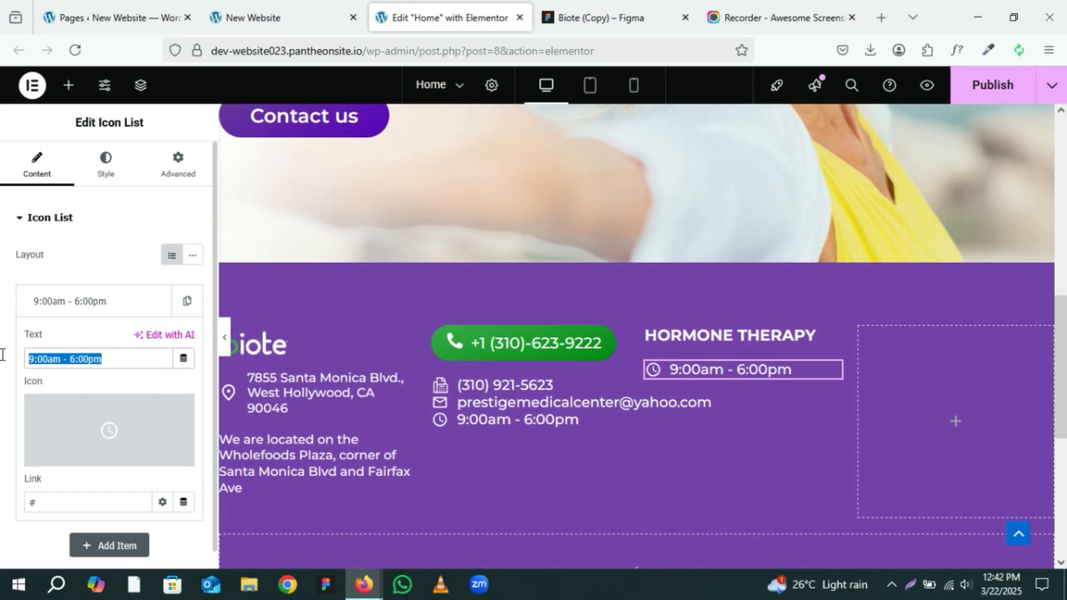
pyautogui.hotkey('ctrl', 'v')
pyautogui.moveTo(146, 428)
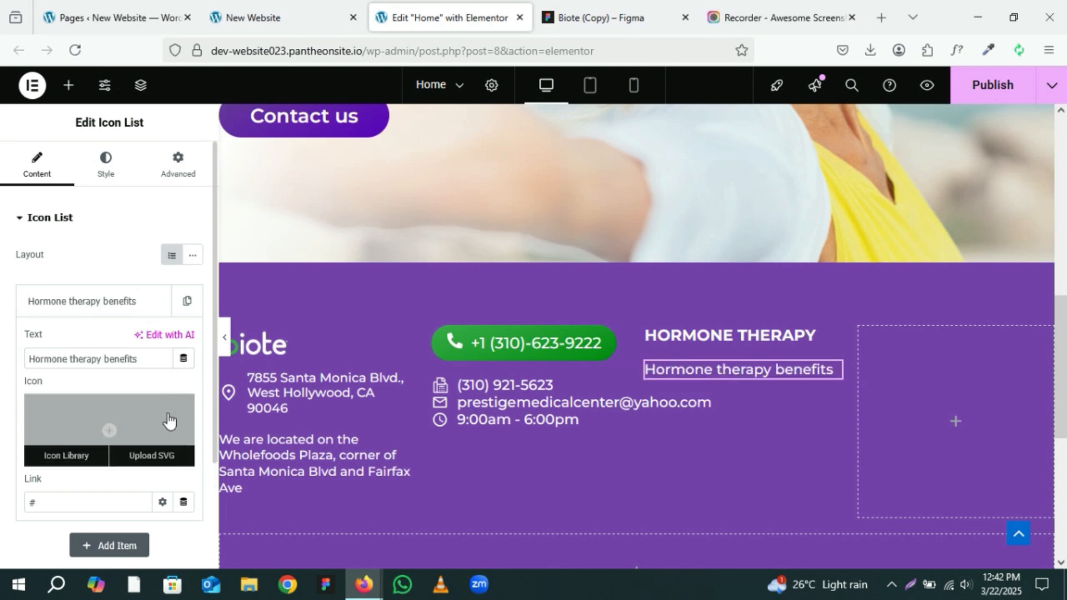
pyautogui.press('BackSpace')
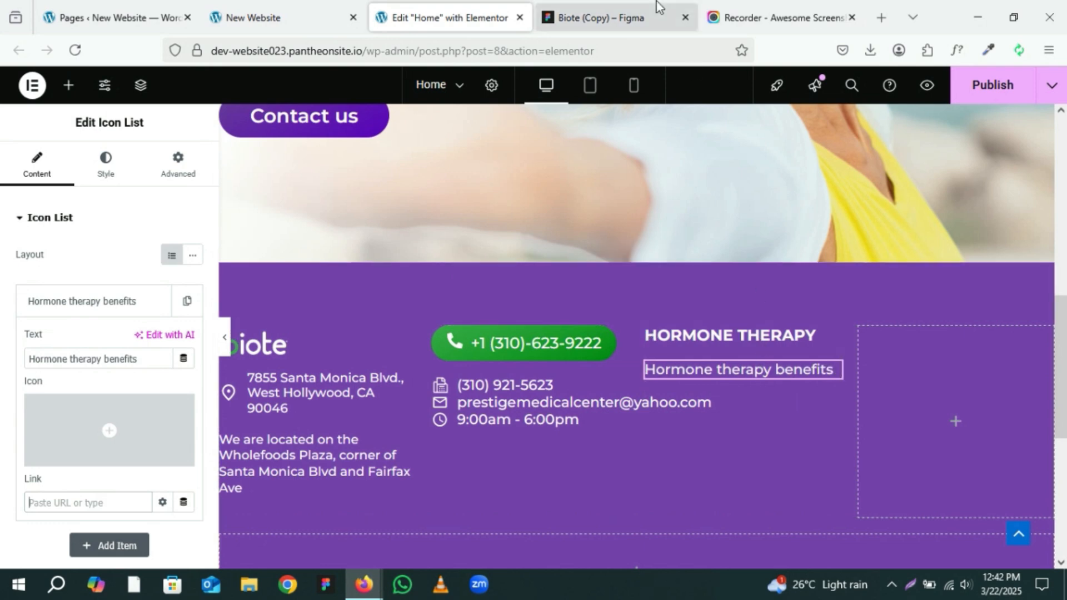
# Step: Copy the Hormone imbalance text from the Figma footer design
pyautogui.click(624, 15)
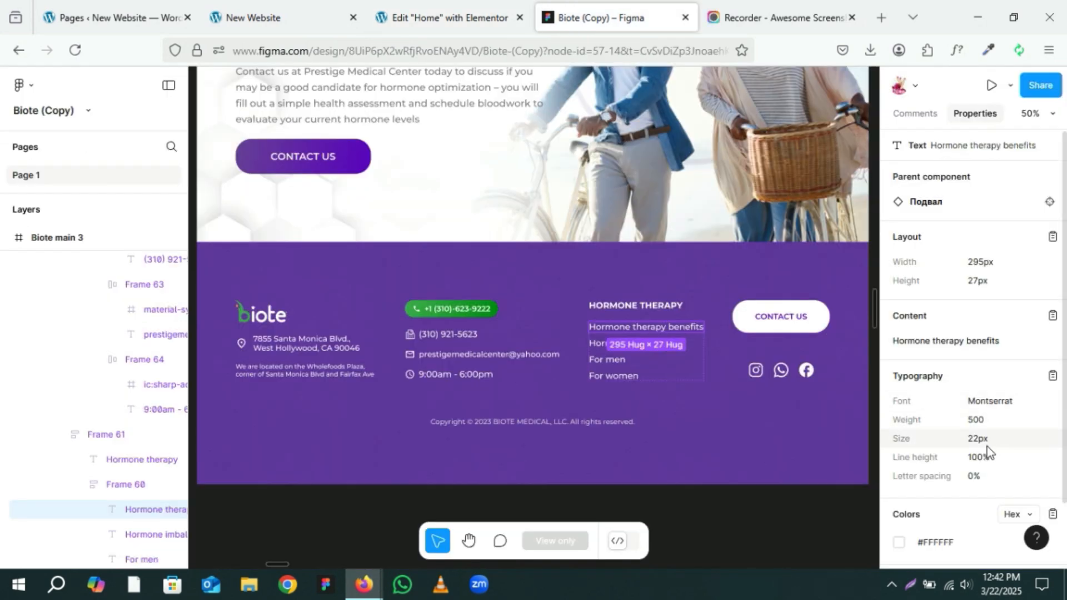
pyautogui.click(600, 348)
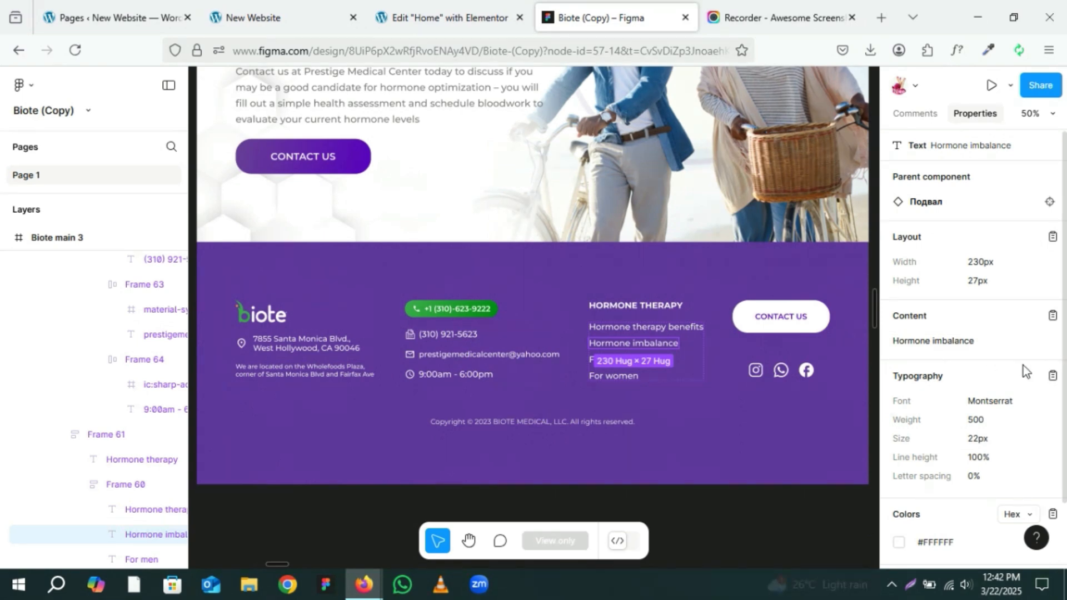
pyautogui.click(1052, 317)
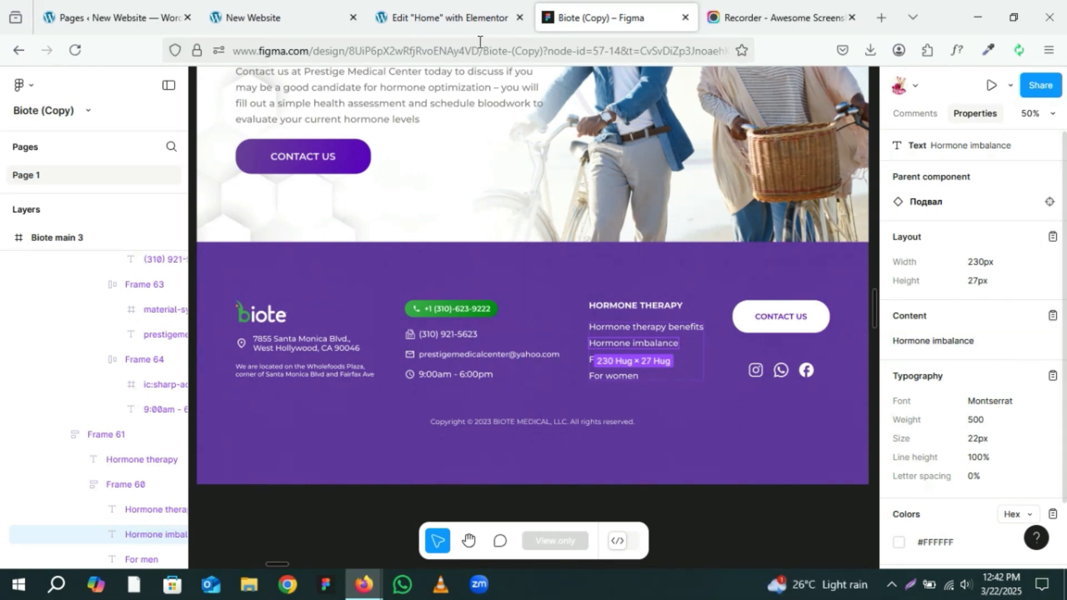
# Step: Duplicate the list item to make four items and set the second item's text to Hormone imbalance
pyautogui.click(444, 4)
pyautogui.click(131, 303)
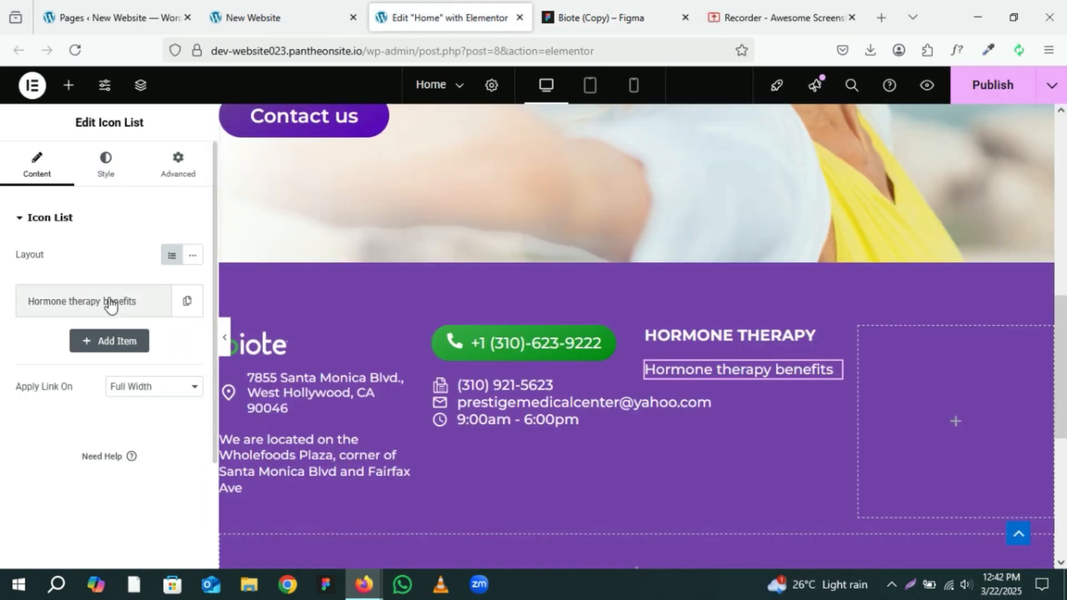
pyautogui.click(183, 303)
pyautogui.click(157, 302)
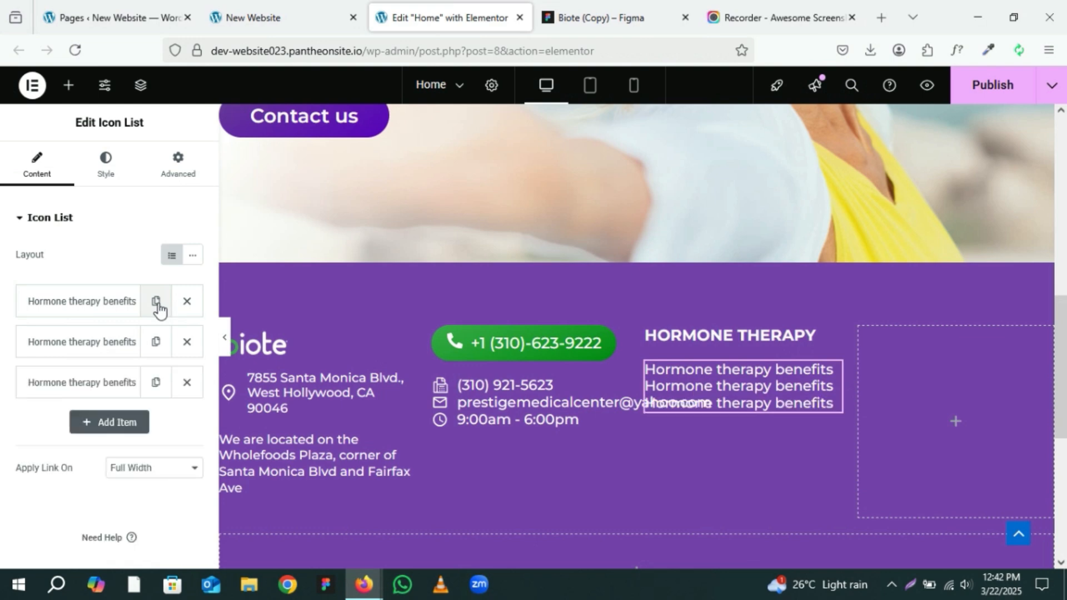
pyautogui.click(157, 302)
pyautogui.click(117, 355)
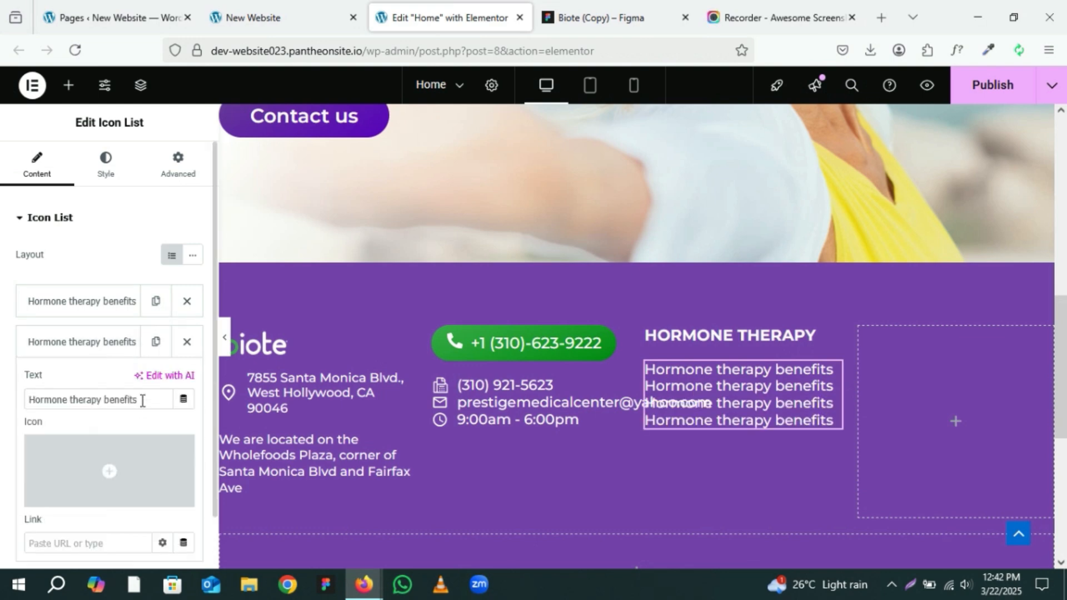
pyautogui.moveTo(143, 398); pyautogui.dragTo(1, 388)
pyautogui.hotkey('ctrl', 'v')
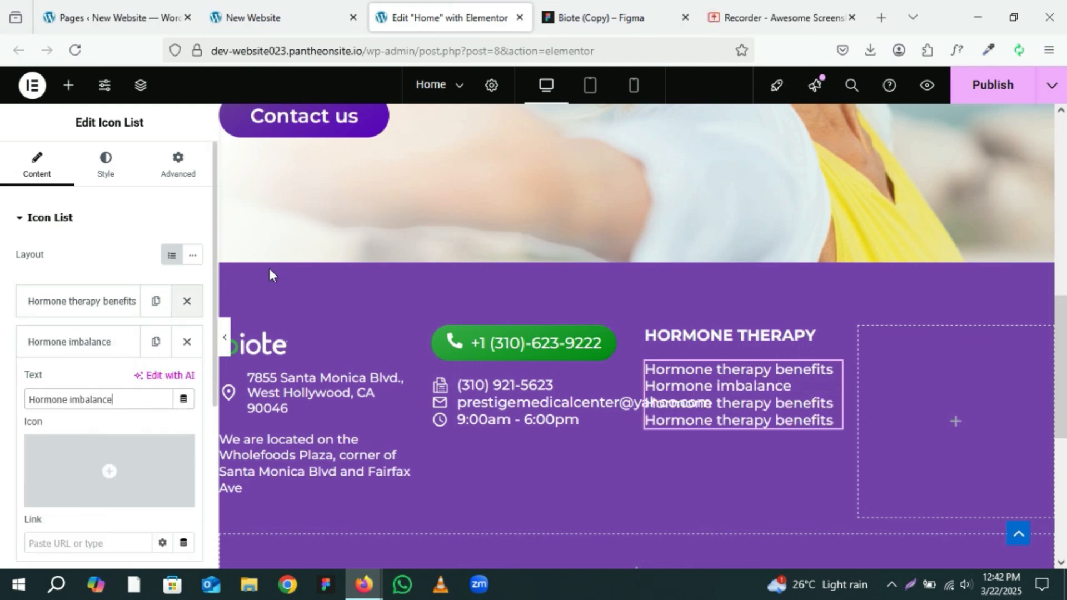
# Step: Copy the For men text from the Figma footer design
pyautogui.click(594, 5)
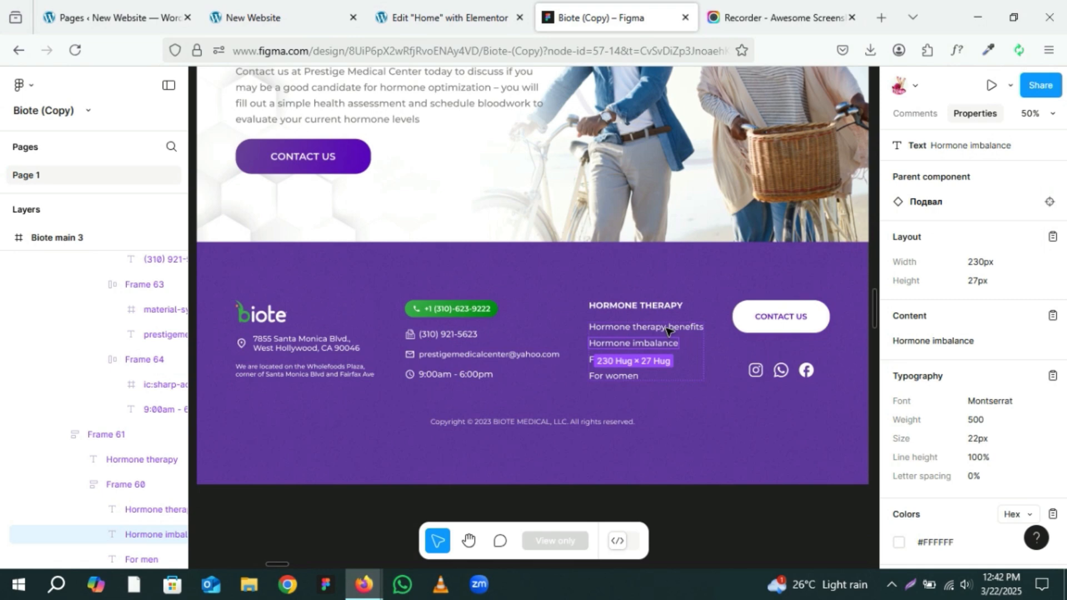
pyautogui.click(594, 361)
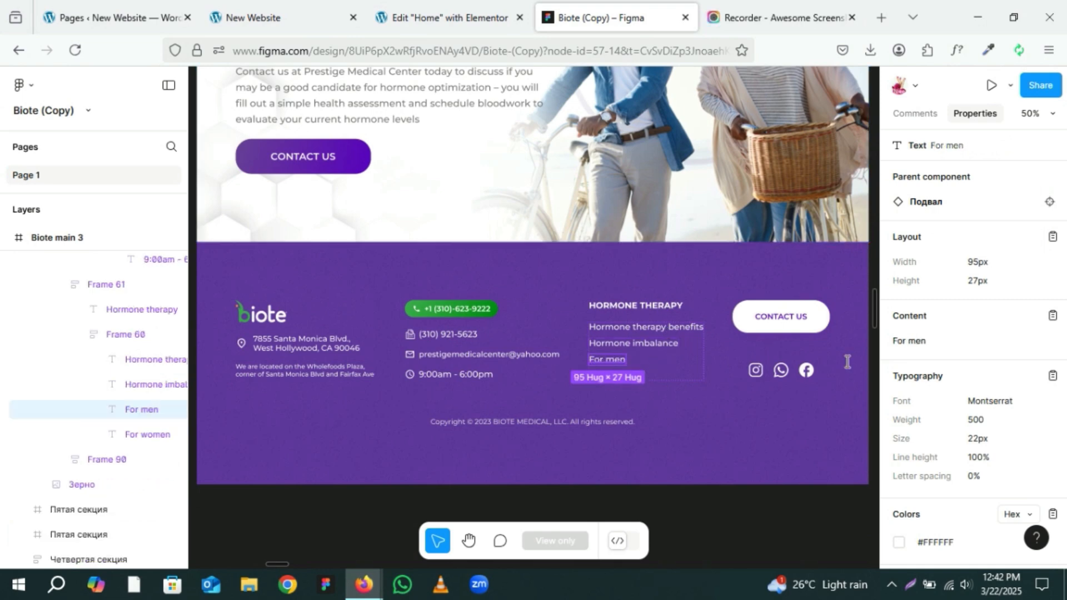
pyautogui.click(1052, 317)
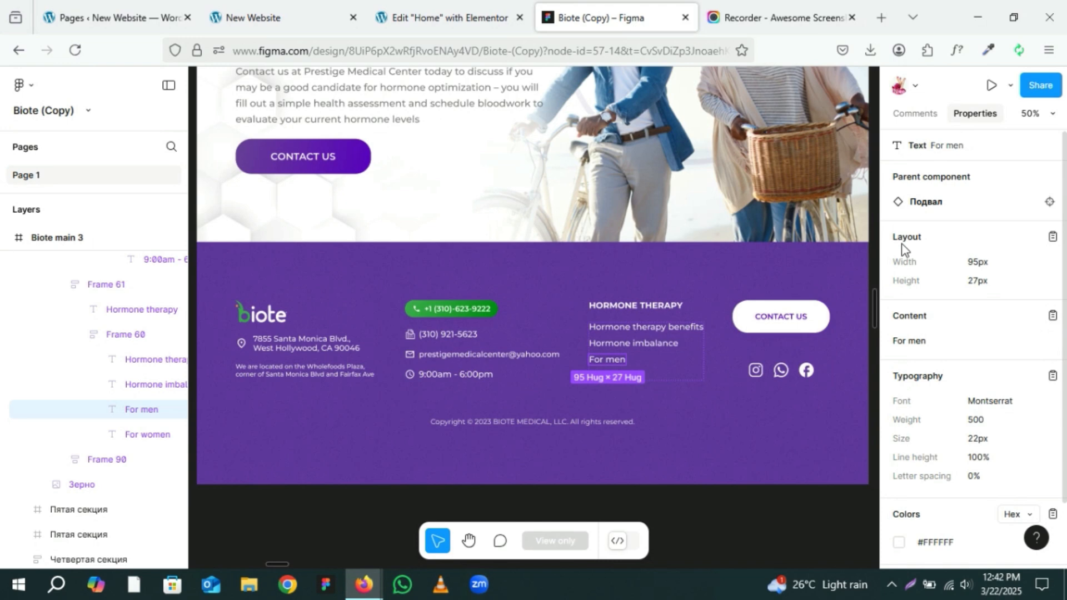
# Step: Set the third footer list item's text to For men
pyautogui.click(471, 8)
pyautogui.click(104, 341)
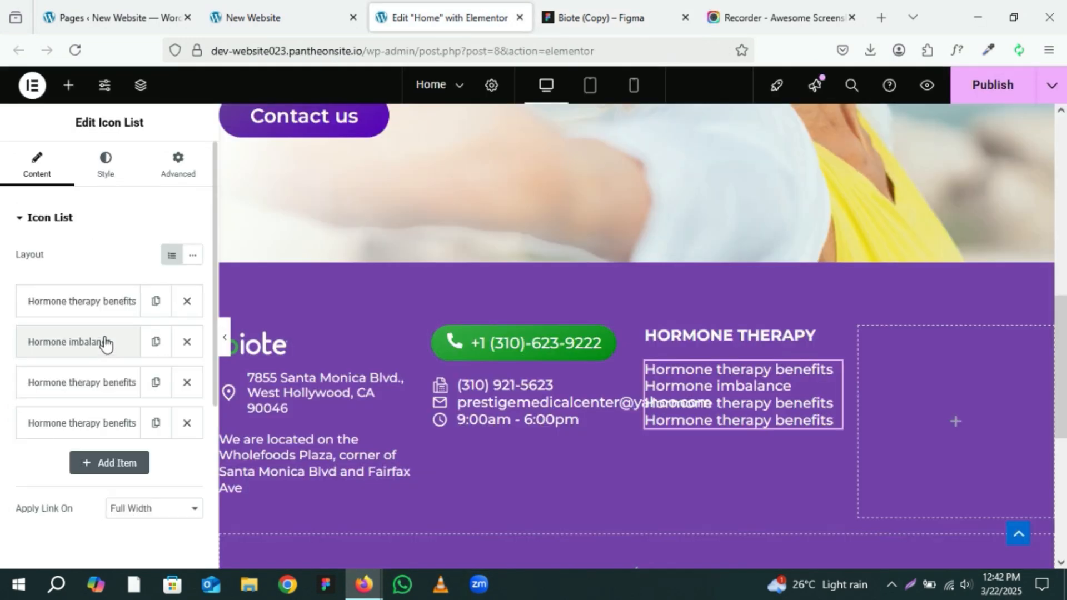
pyautogui.click(120, 392)
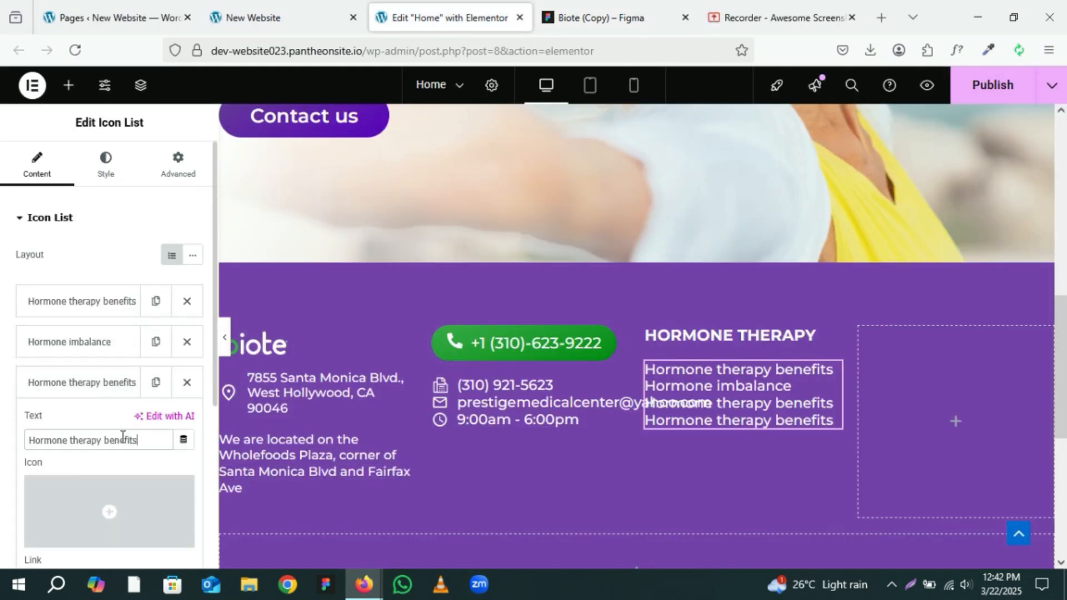
pyautogui.moveTo(142, 440); pyautogui.dragTo(25, 419)
pyautogui.hotkey('ctrl', 'v')
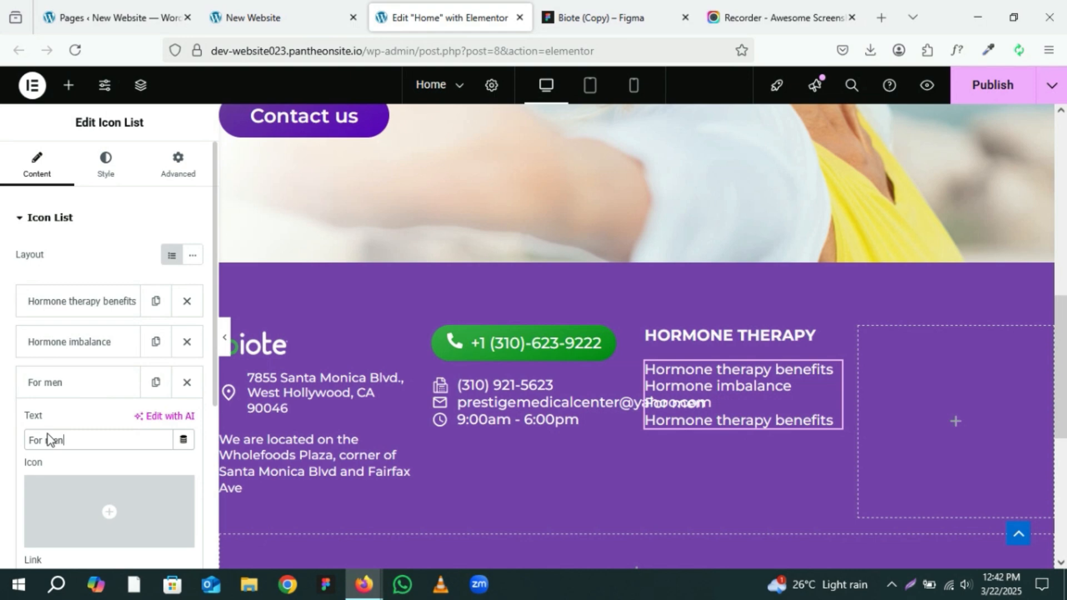
pyautogui.click(74, 398)
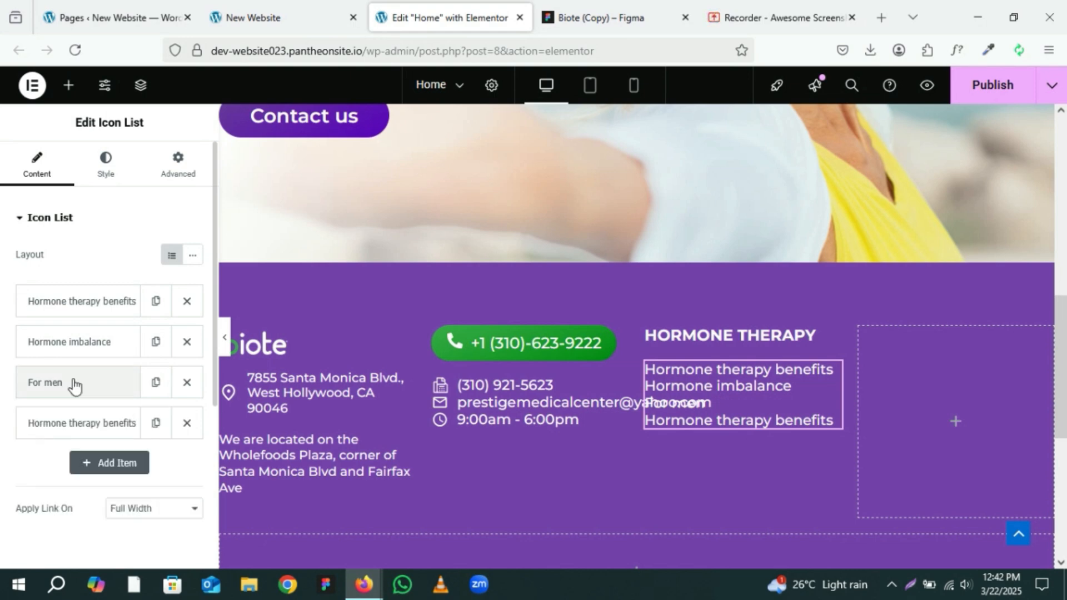
# Step: Copy the For women text from the Figma footer design
pyautogui.click(568, 1)
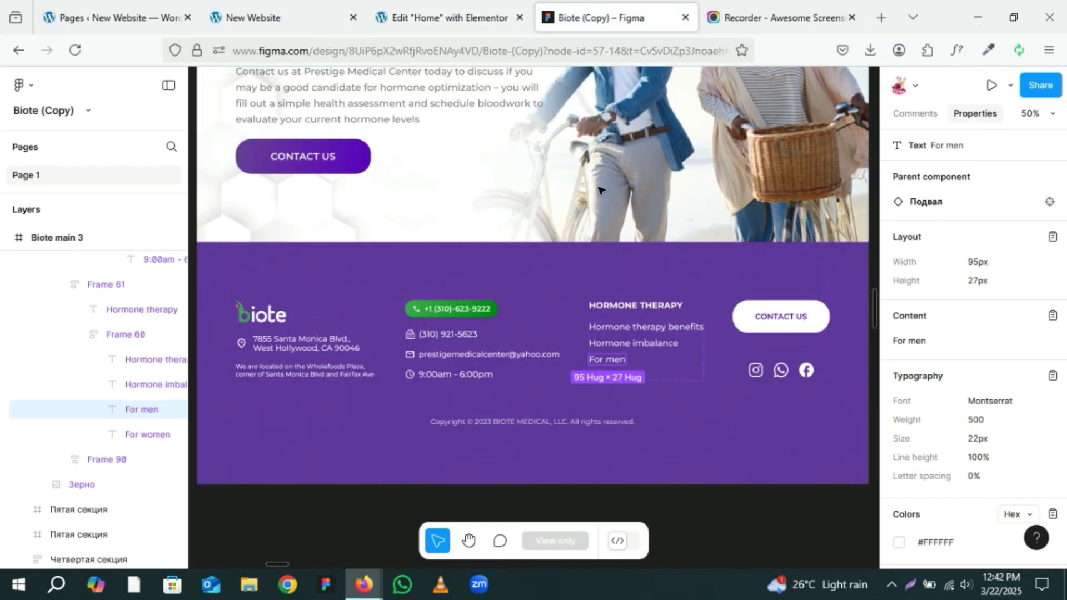
pyautogui.click(655, 380)
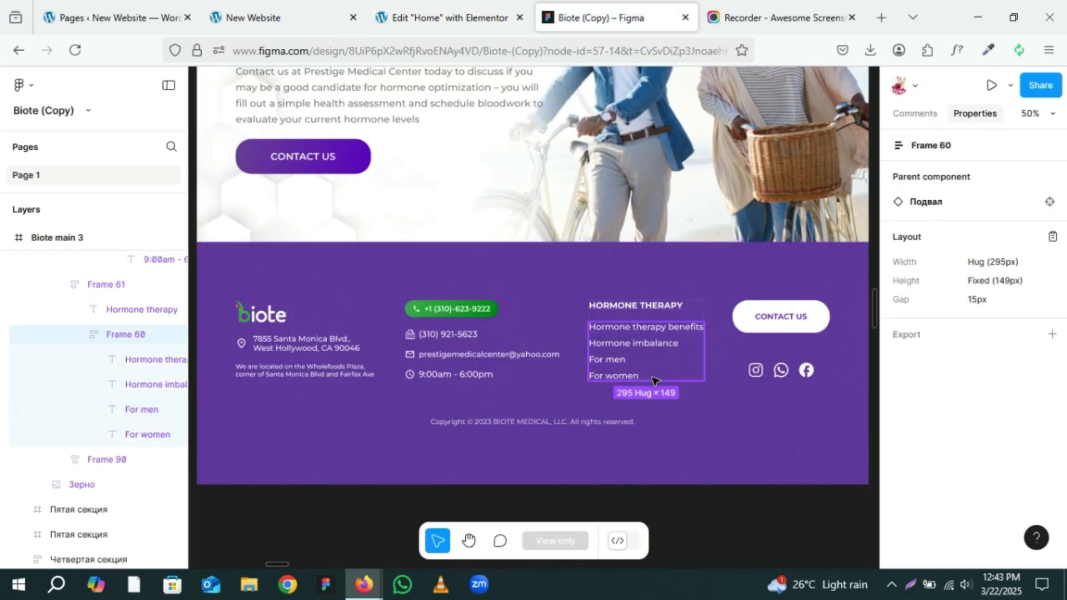
pyautogui.click(602, 380)
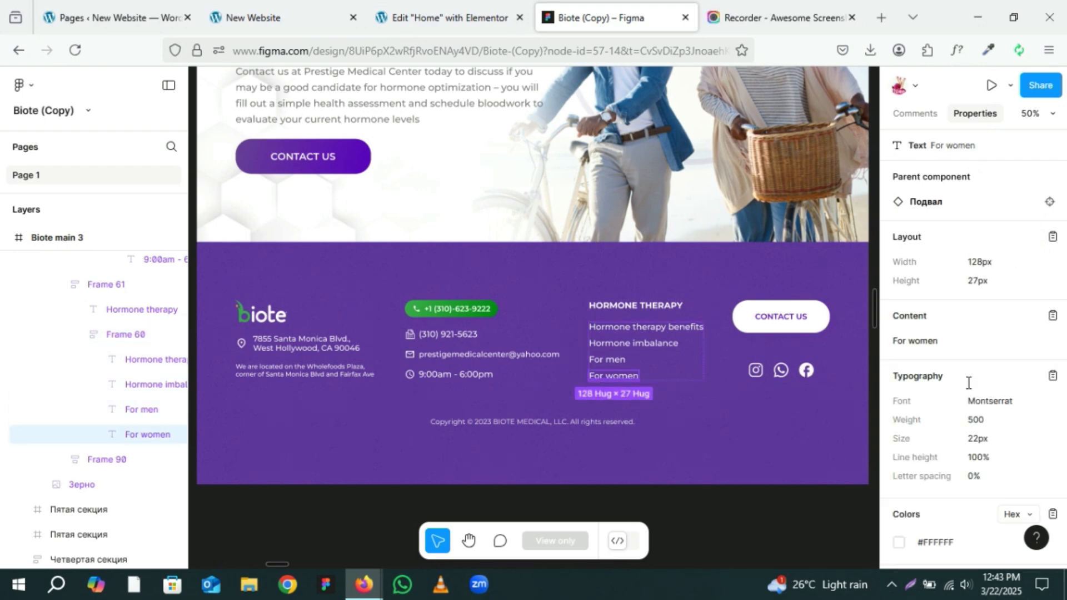
pyautogui.click(1040, 336)
# Step: Set the fourth footer list item's text to For women
pyautogui.click(471, 1)
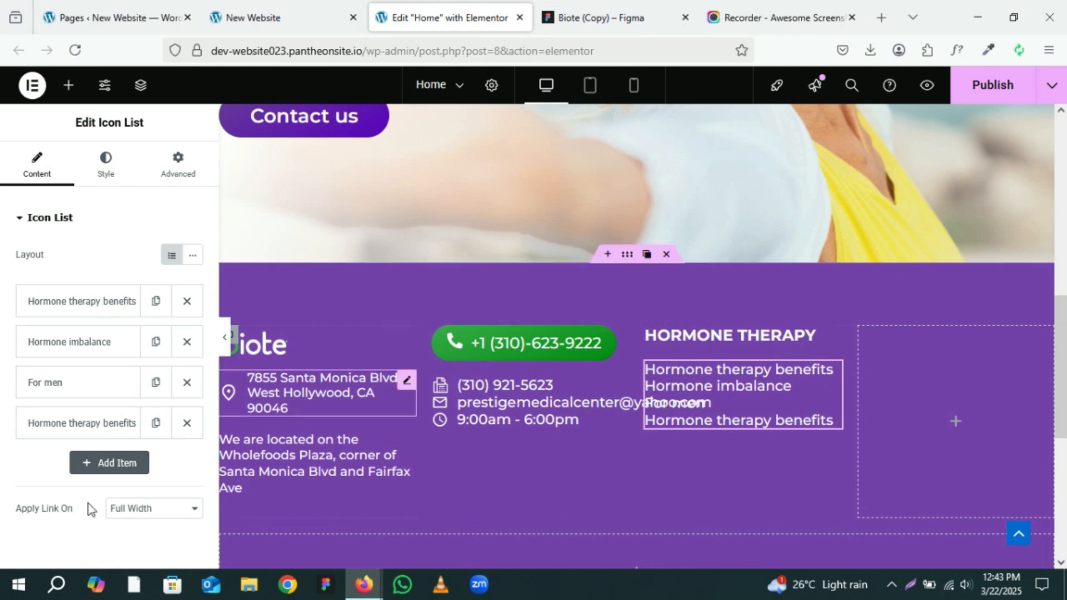
pyautogui.click(83, 424)
pyautogui.moveTo(146, 481); pyautogui.dragTo(2, 484)
pyautogui.hotkey('ctrl', 'v')
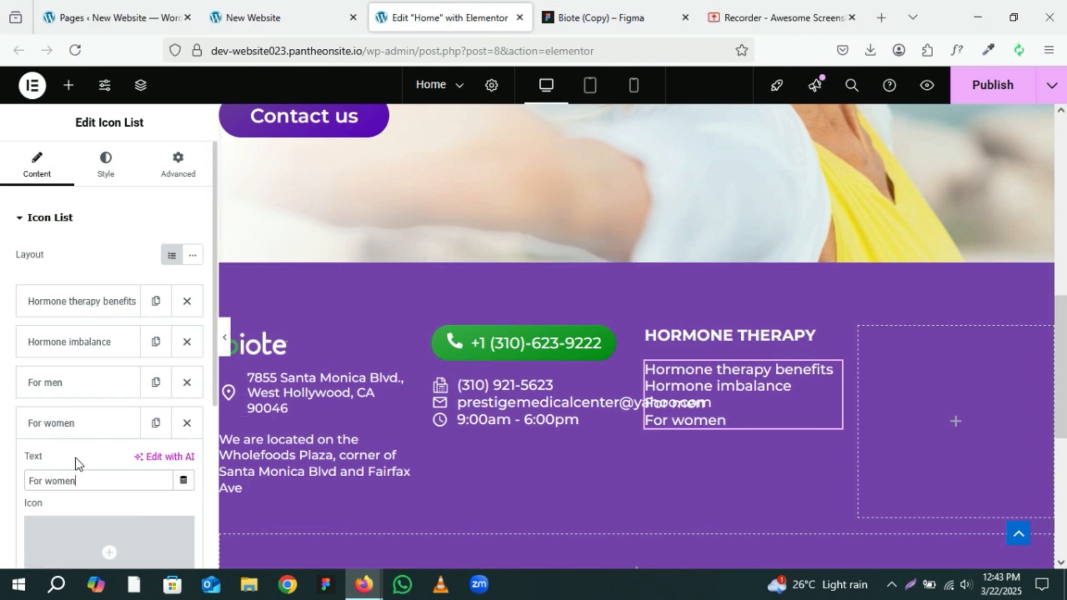
pyautogui.click(83, 425)
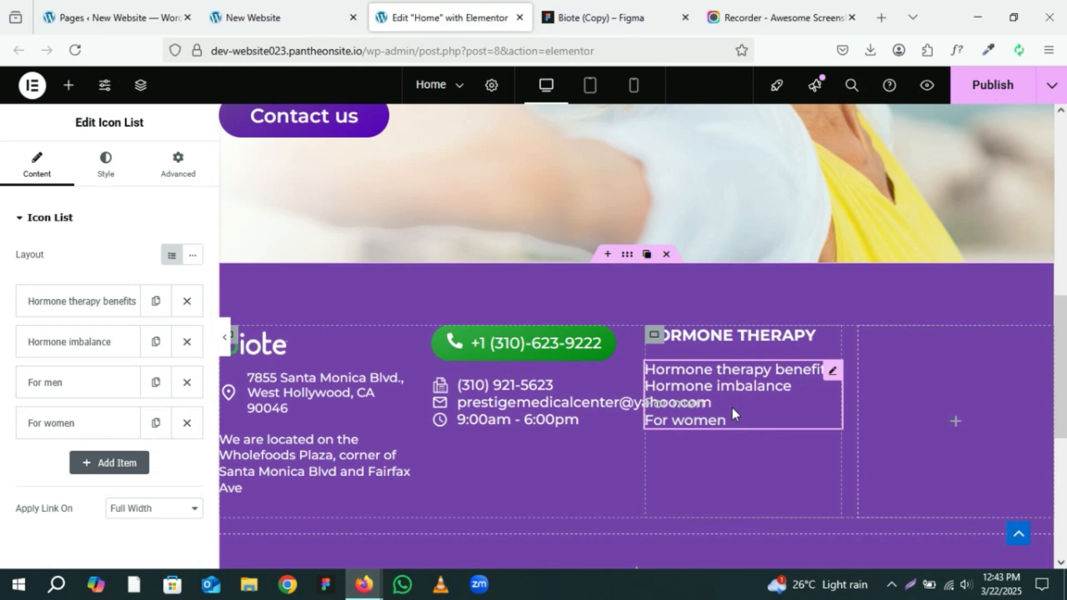
# Step: Set the Hormone therapy list's space between items to 6 px
pyautogui.click(101, 167)
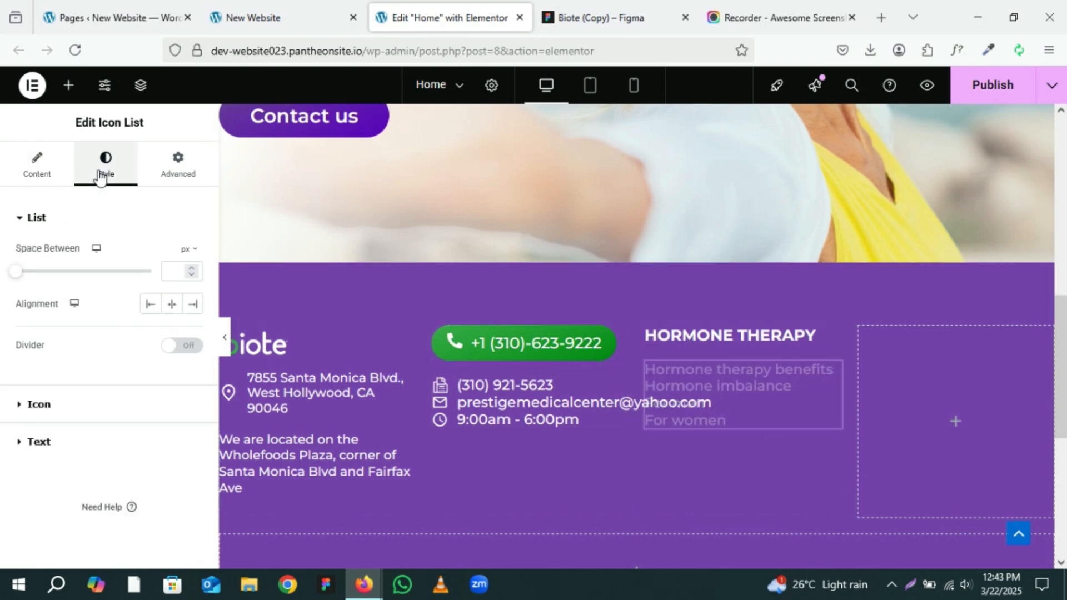
pyautogui.click(197, 268)
pyautogui.click(197, 269)
pyautogui.click(197, 269)
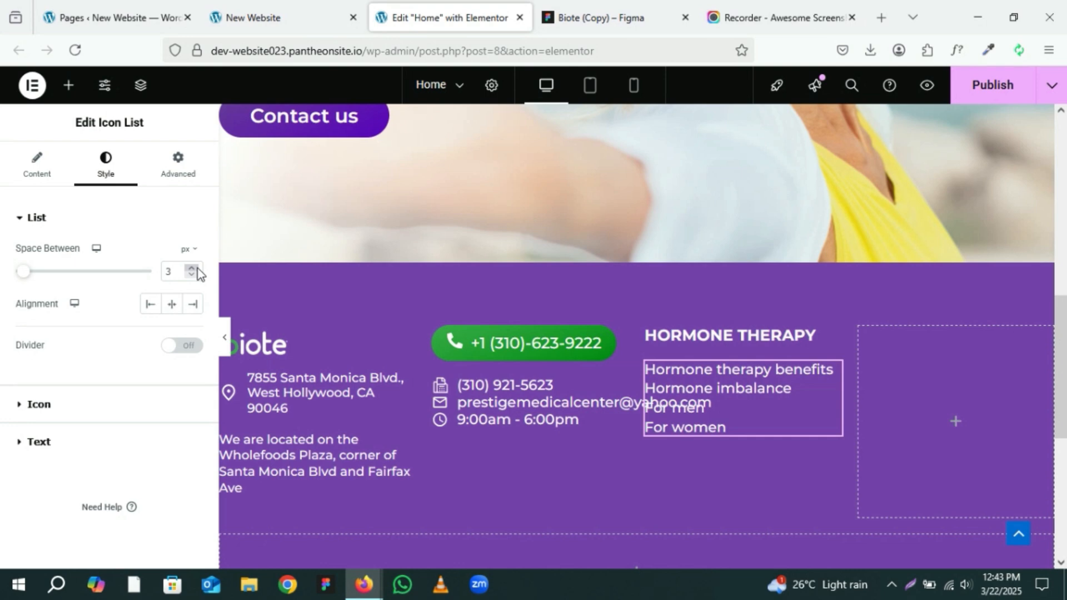
pyautogui.click(197, 269)
pyautogui.click(198, 268)
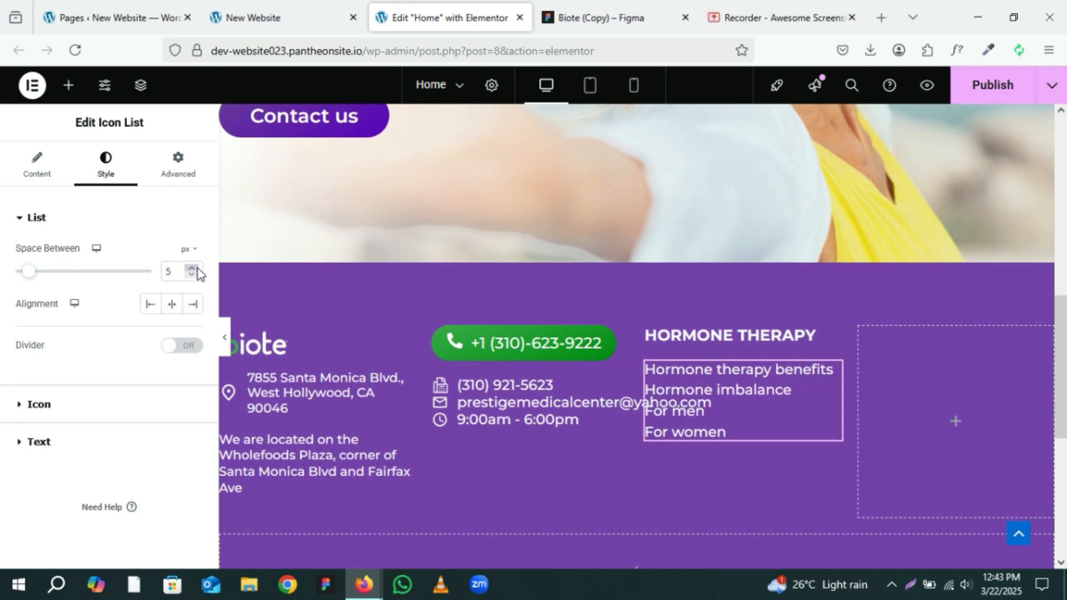
pyautogui.click(604, 2)
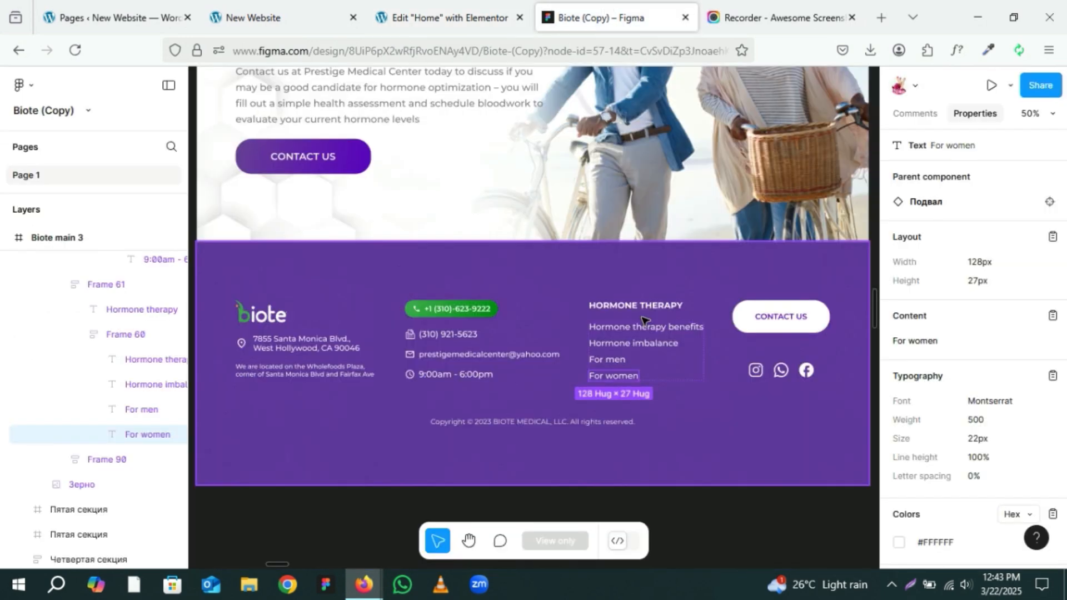
pyautogui.click(439, 4)
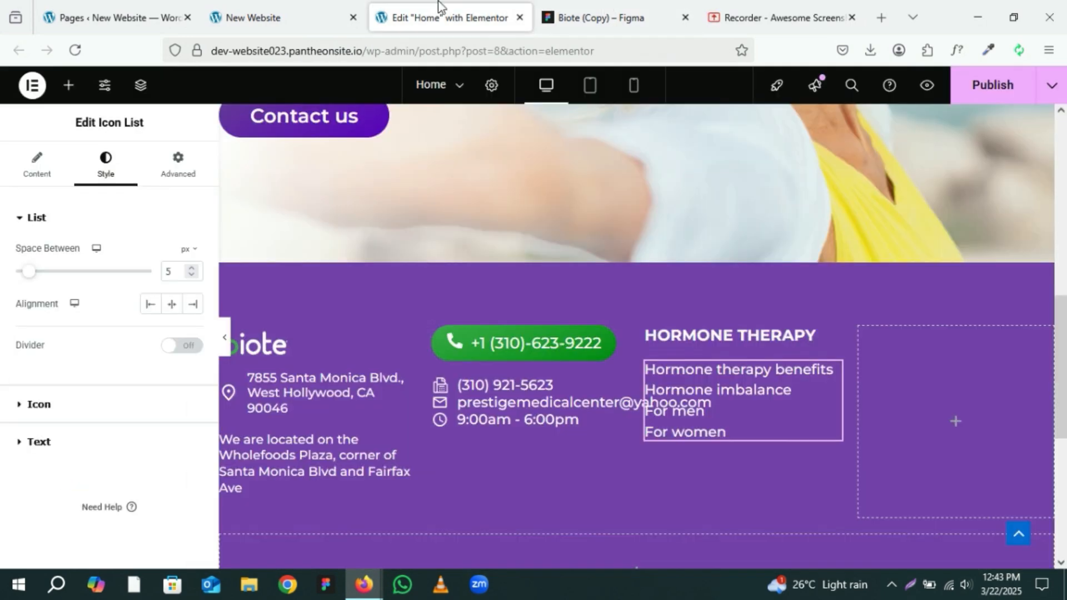
pyautogui.click(191, 269)
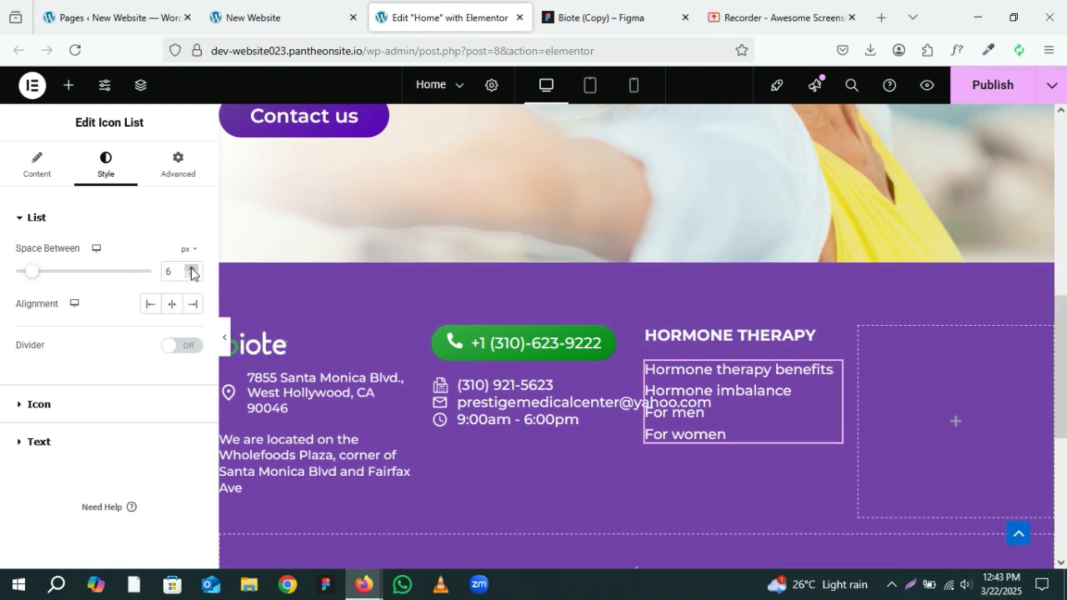
# Step: Set the footer contact info list's space between items to 6 px
pyautogui.click(621, 387)
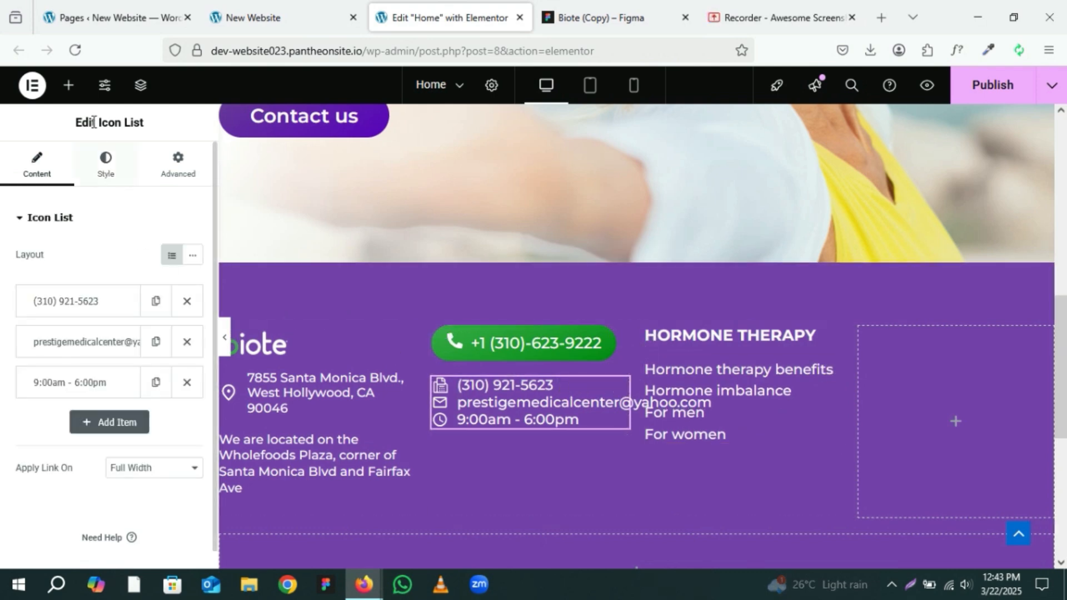
pyautogui.click(106, 165)
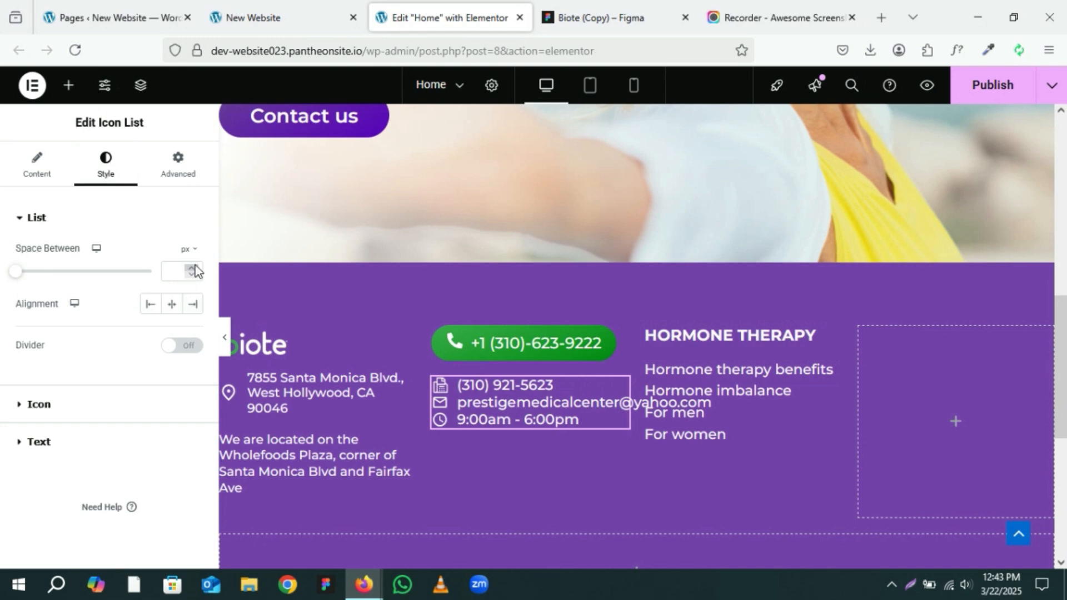
pyautogui.click(191, 268)
pyautogui.click(191, 267)
pyautogui.click(191, 267)
pyautogui.click(191, 267)
pyautogui.click(192, 268)
pyautogui.click(193, 268)
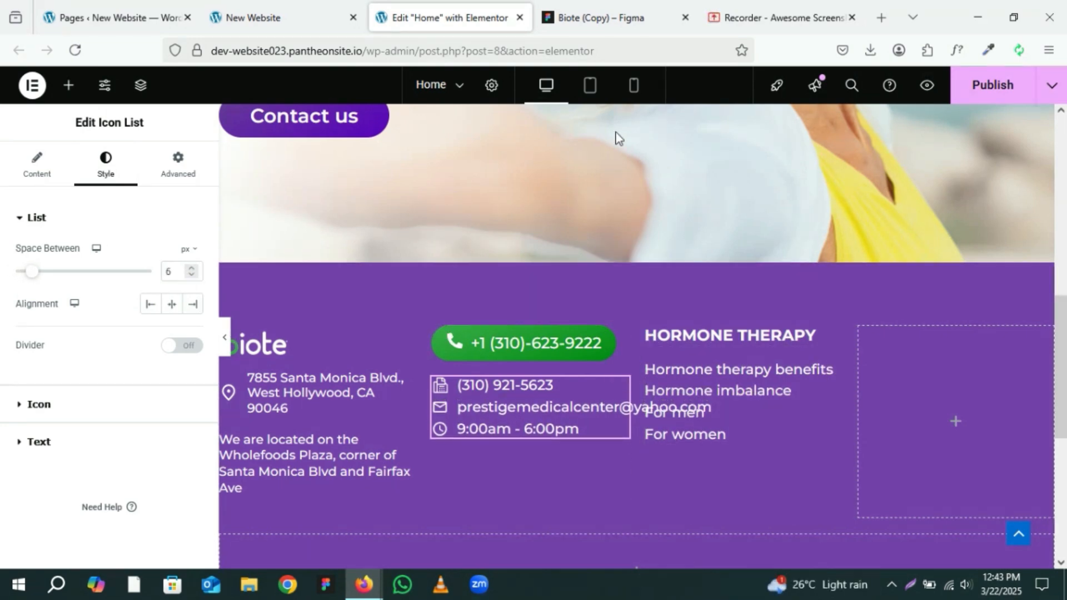
# Step: Inspect the Contact us button in the Figma footer and copy its text
pyautogui.click(587, 7)
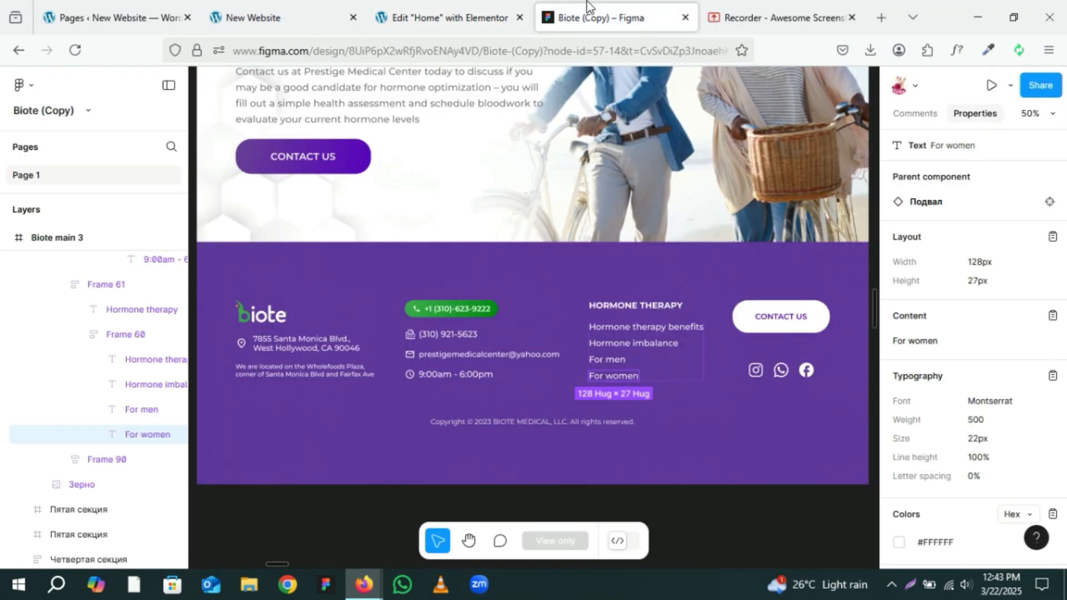
pyautogui.click(779, 325)
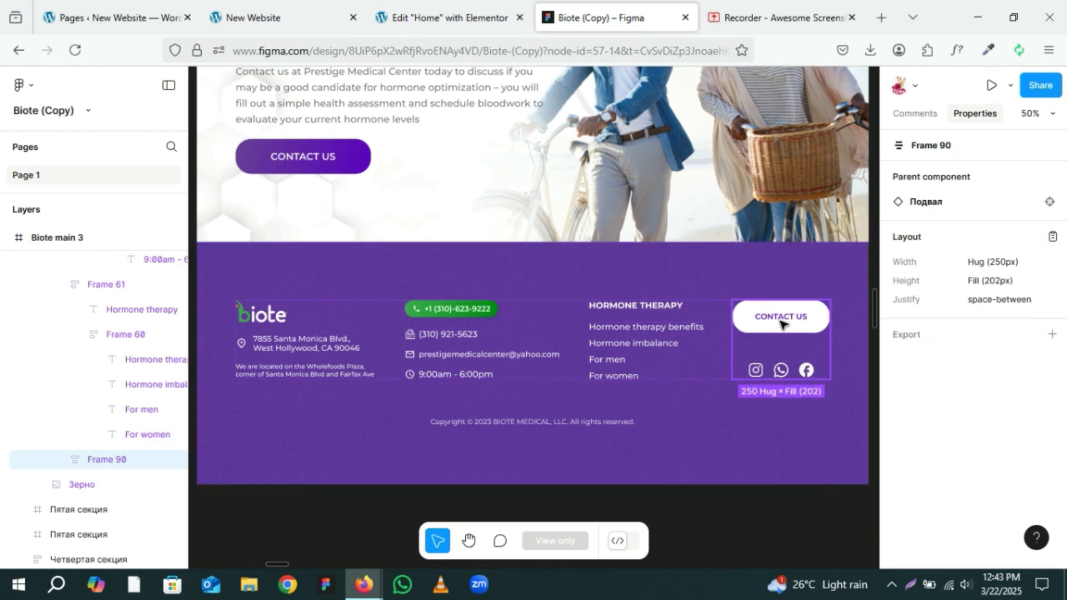
pyautogui.doubleClick(780, 322)
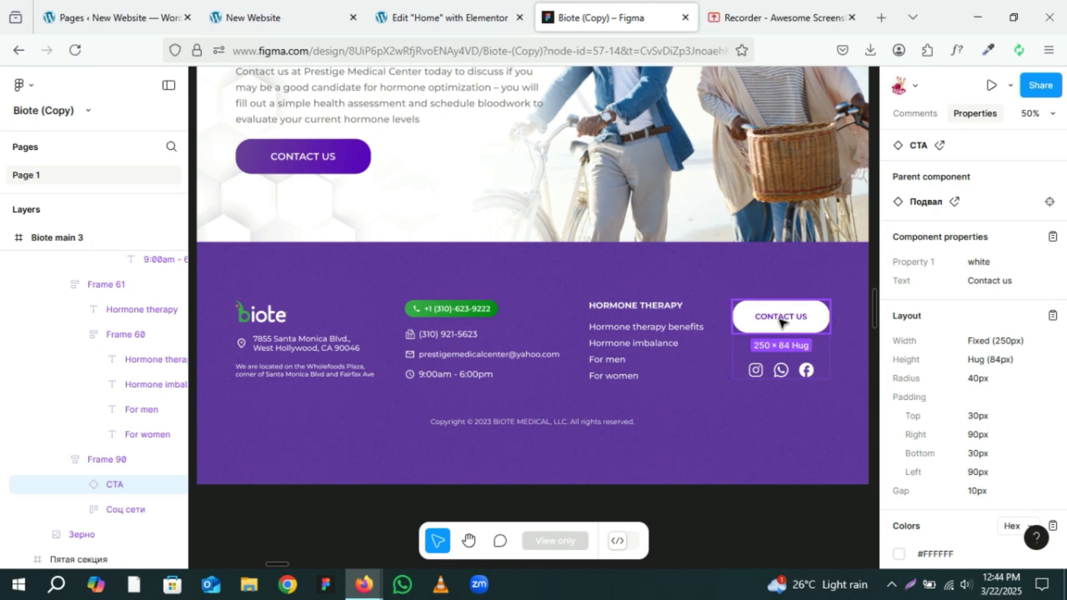
pyautogui.doubleClick(779, 321)
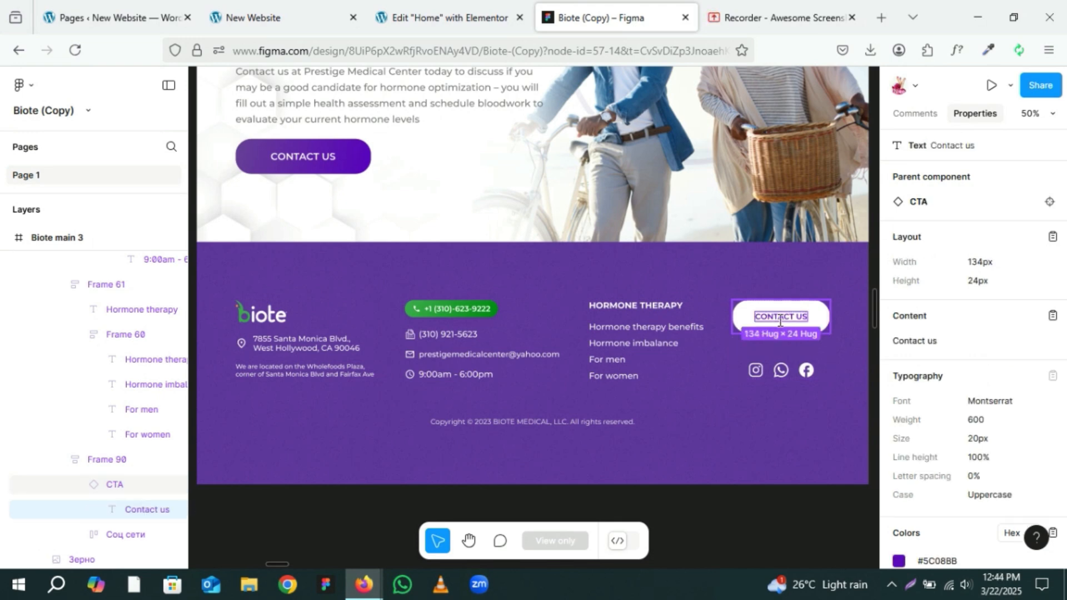
pyautogui.click(1051, 317)
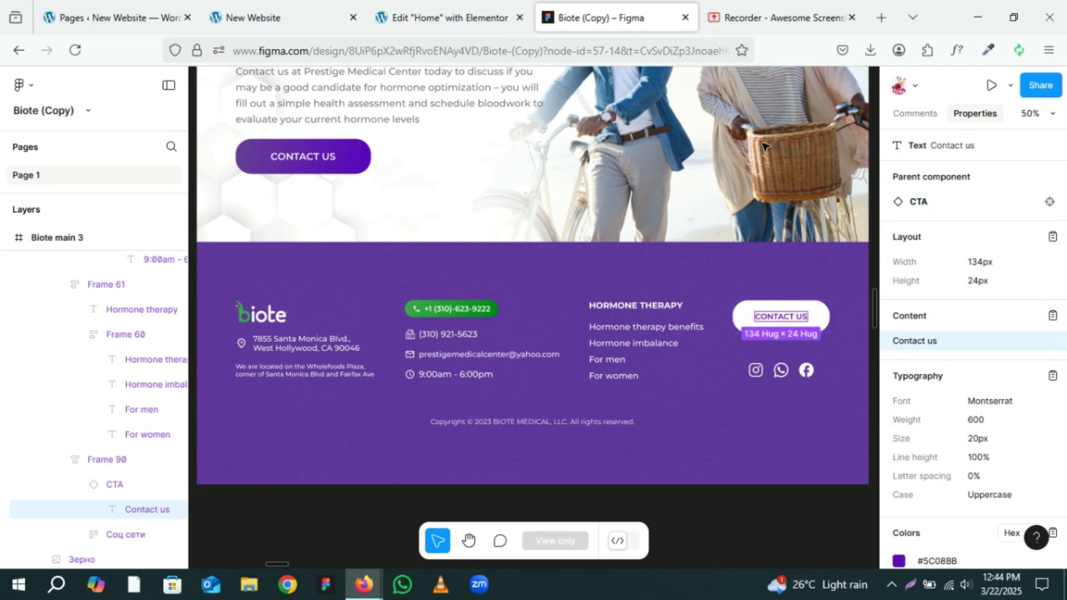
# Step: Copy the hero's Contact us button and paste it into the footer's empty fourth column
pyautogui.click(457, 21)
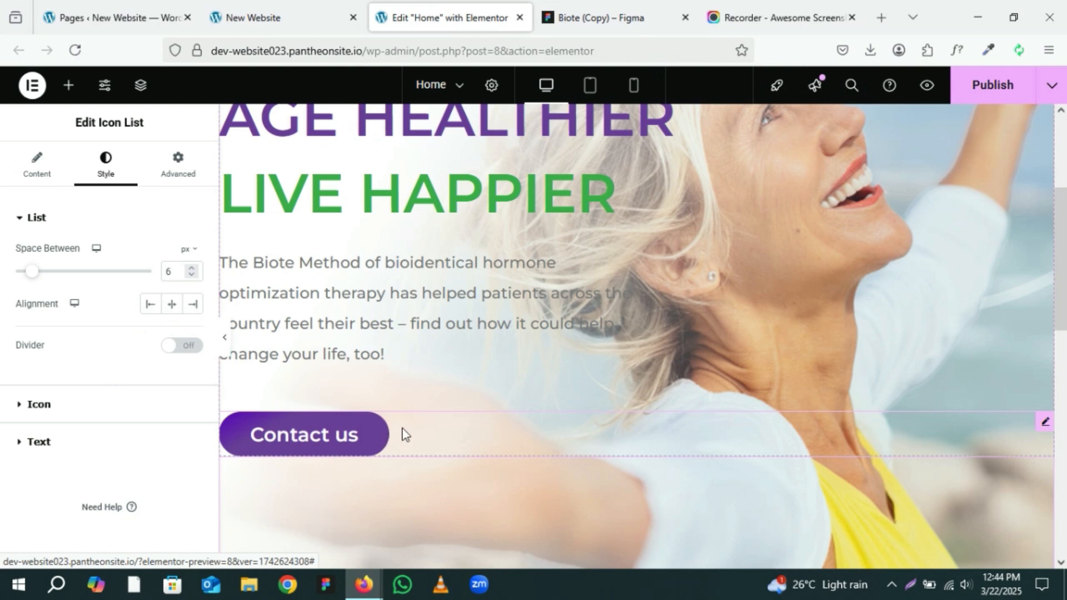
pyautogui.rightClick(1045, 425)
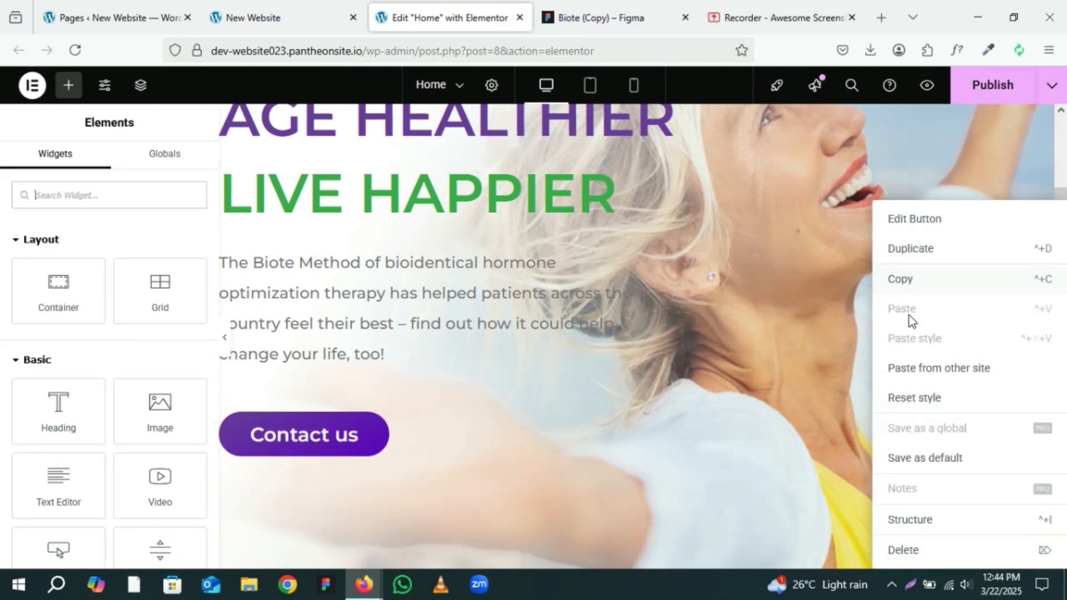
pyautogui.click(896, 280)
pyautogui.scroll(-5, 735, 353)
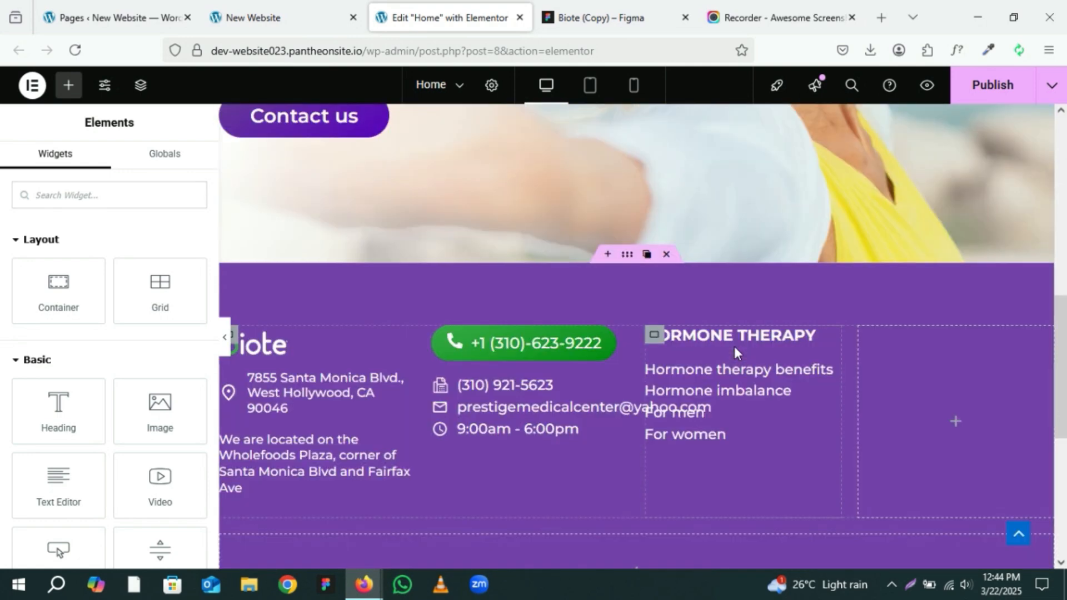
pyautogui.rightClick(953, 428)
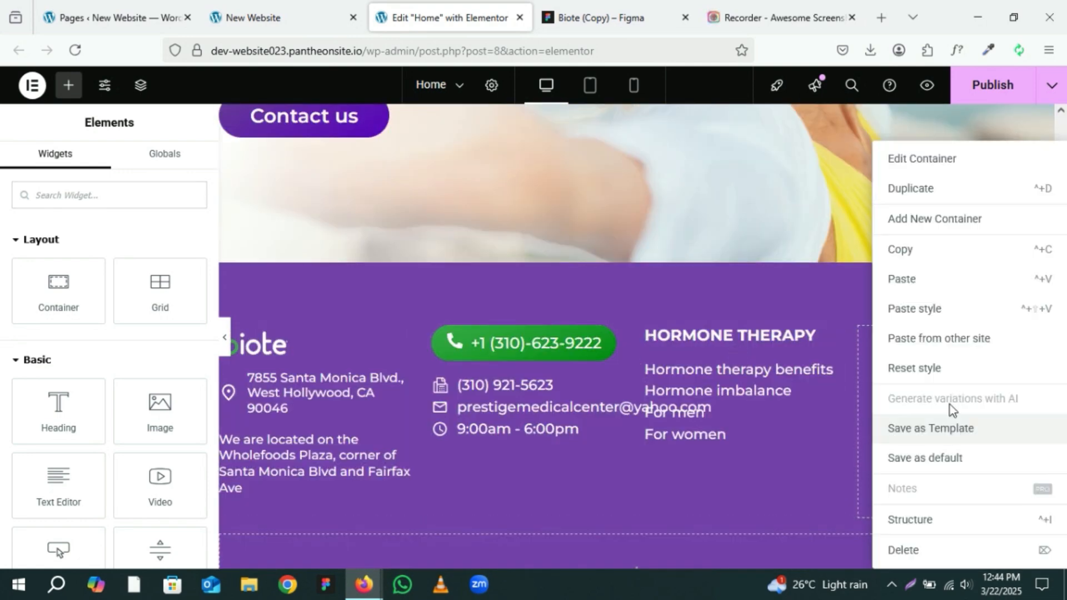
pyautogui.click(901, 279)
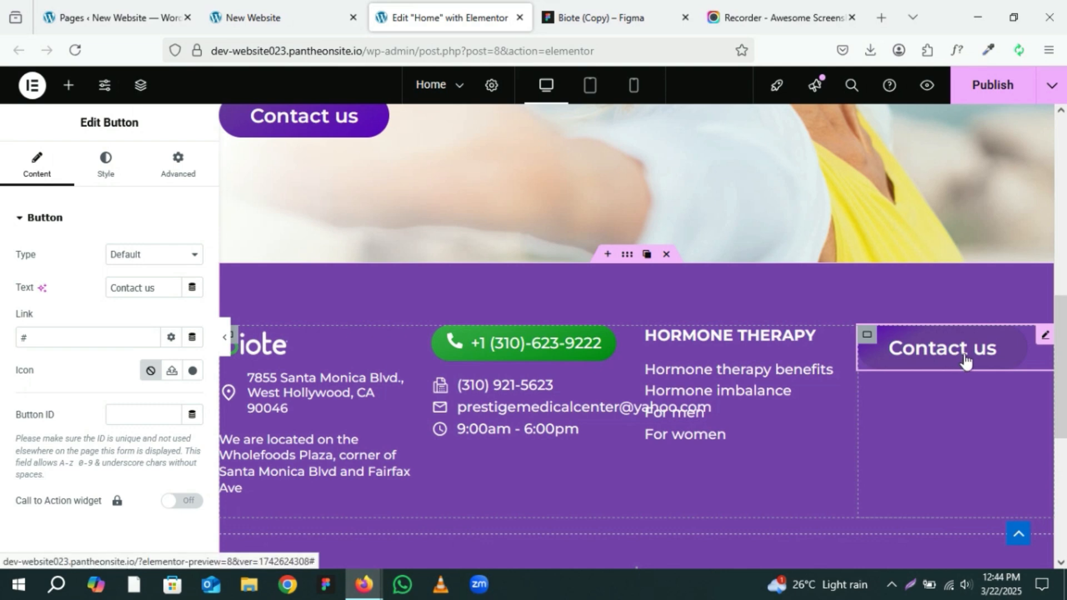
# Step: Copy the button text colour #5C08BB from the Figma footer design
pyautogui.click(60, 284)
pyautogui.click(155, 287)
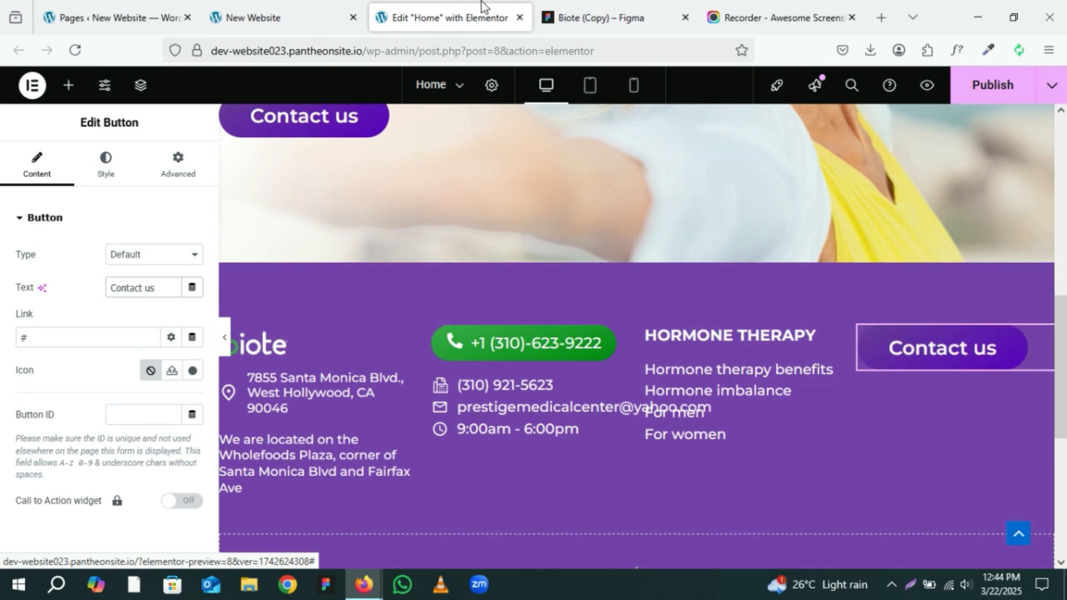
pyautogui.click(601, 17)
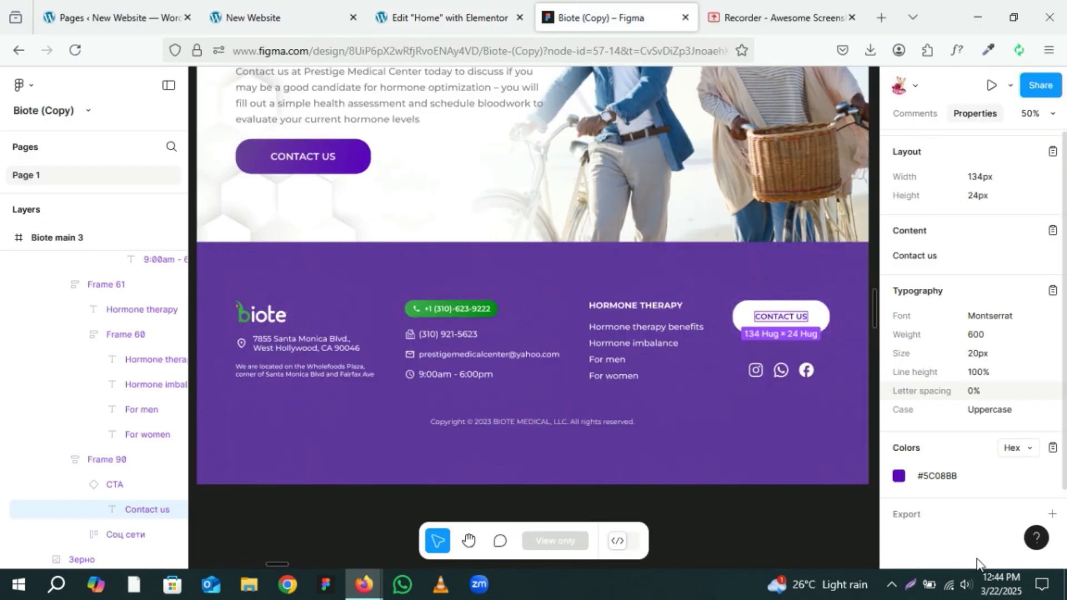
pyautogui.click(931, 475)
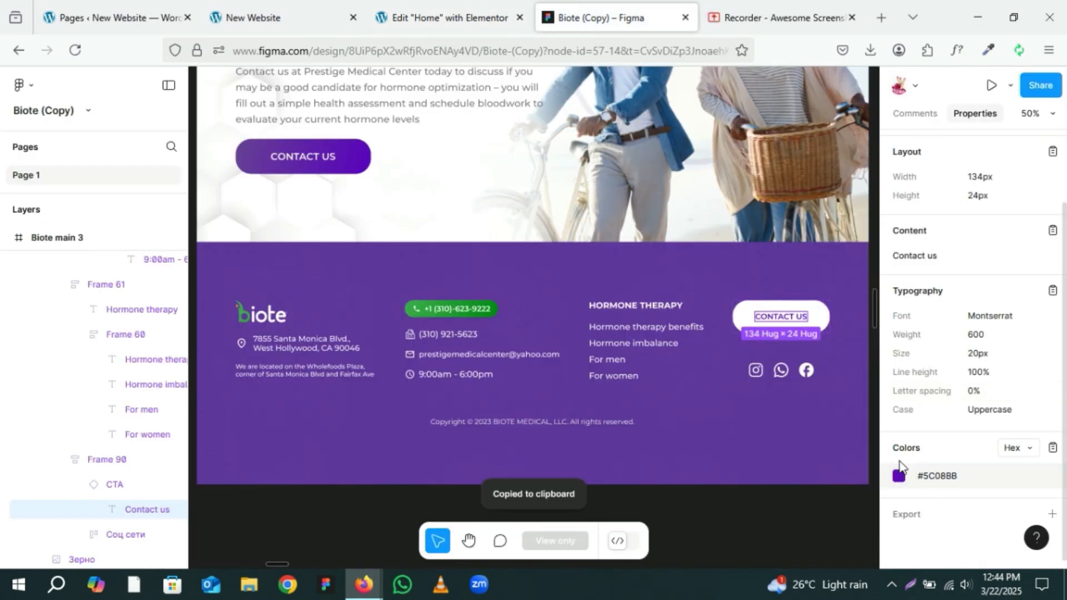
# Step: Give the footer Contact us button a classic white background
pyautogui.click(404, 8)
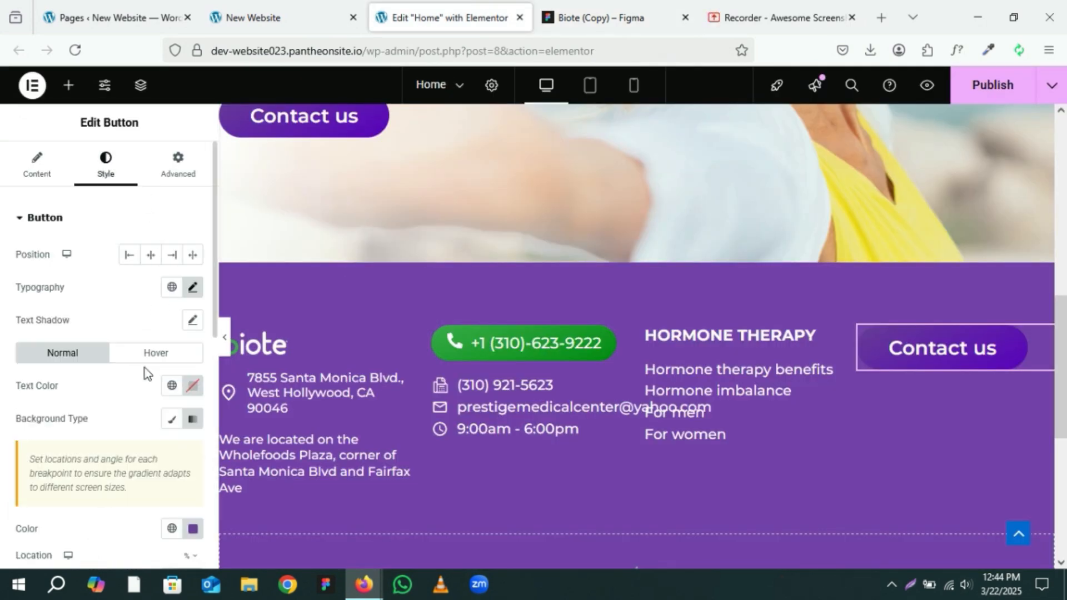
pyautogui.scroll(-3, 181, 443)
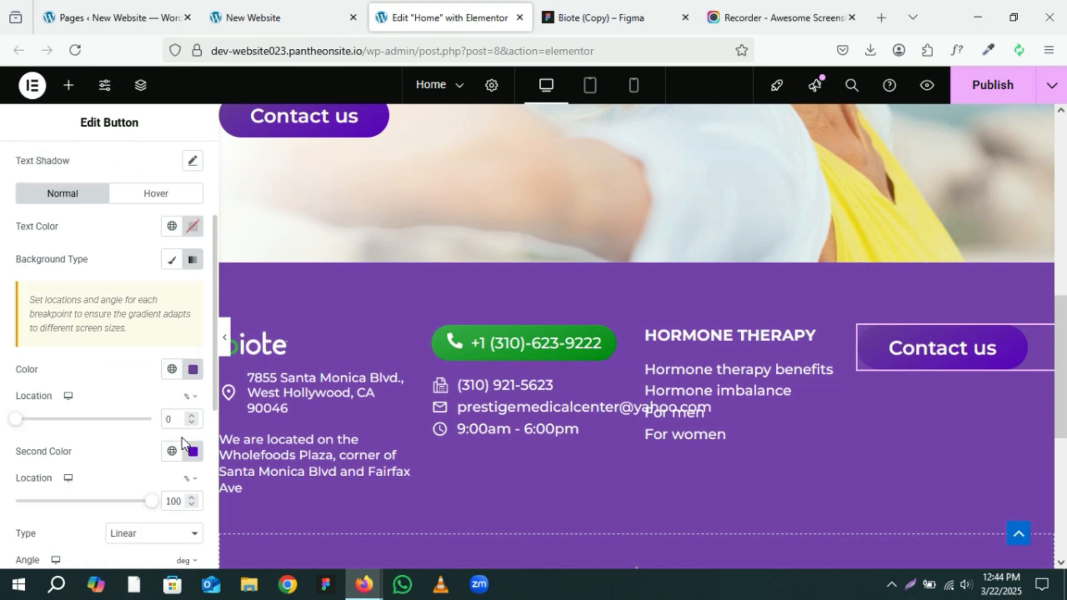
pyautogui.click(193, 262)
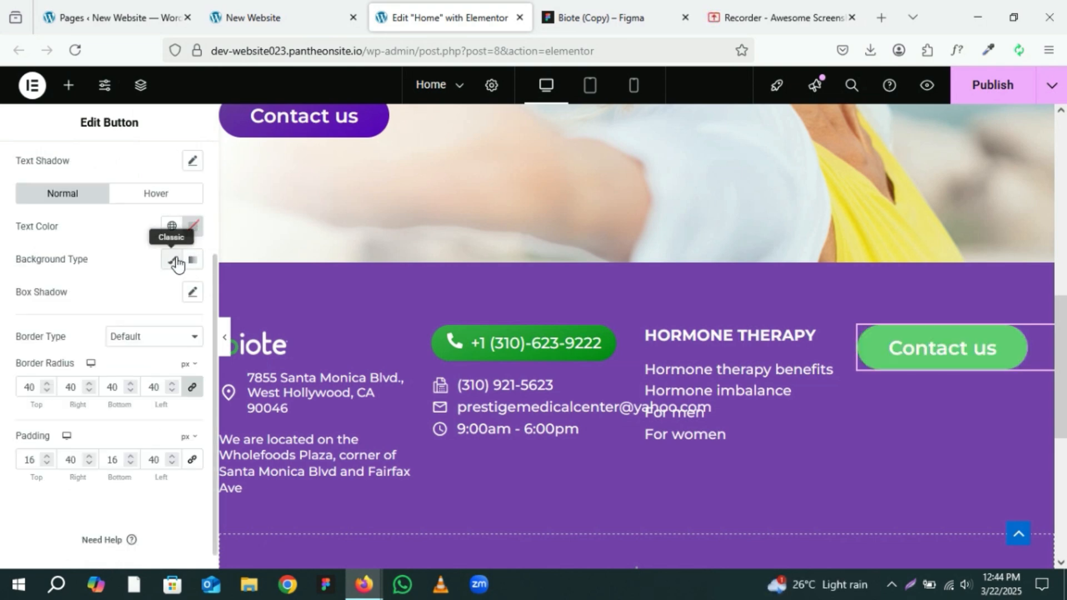
pyautogui.click(173, 261)
pyautogui.click(193, 293)
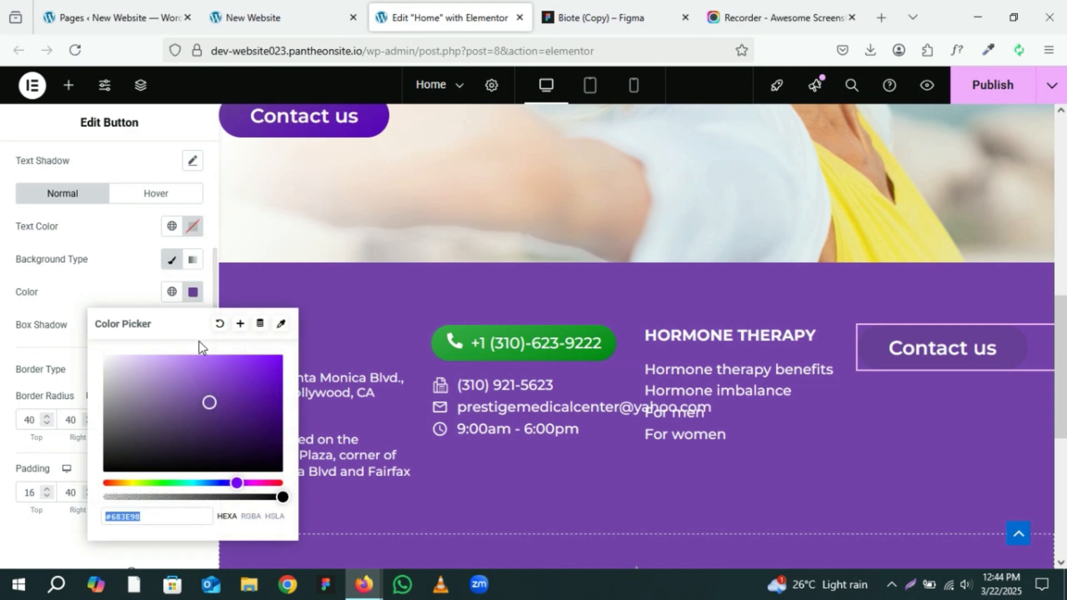
pyautogui.click(172, 292)
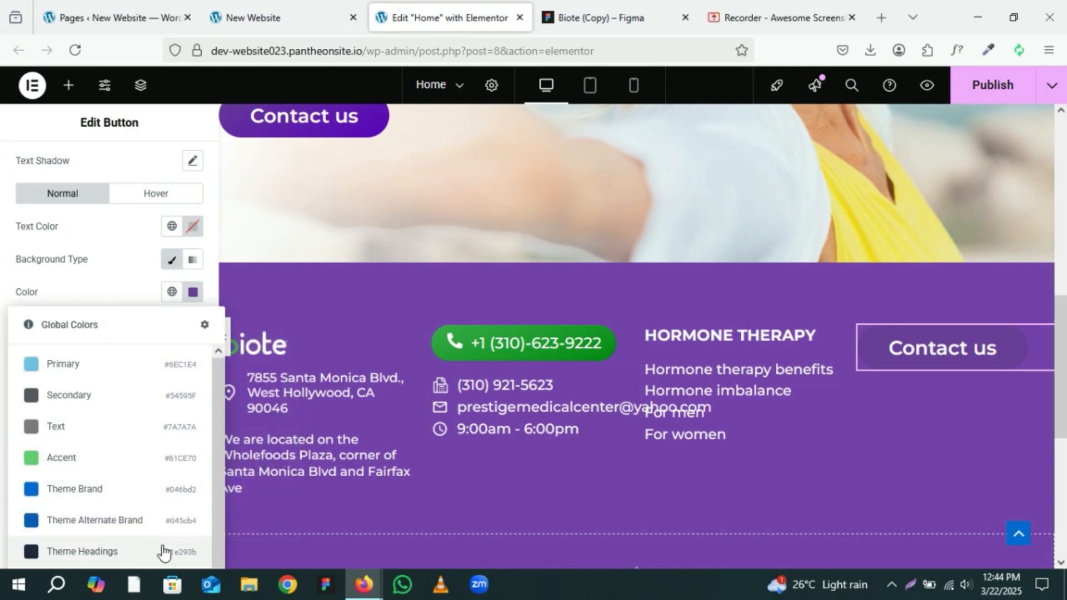
pyautogui.click(196, 300)
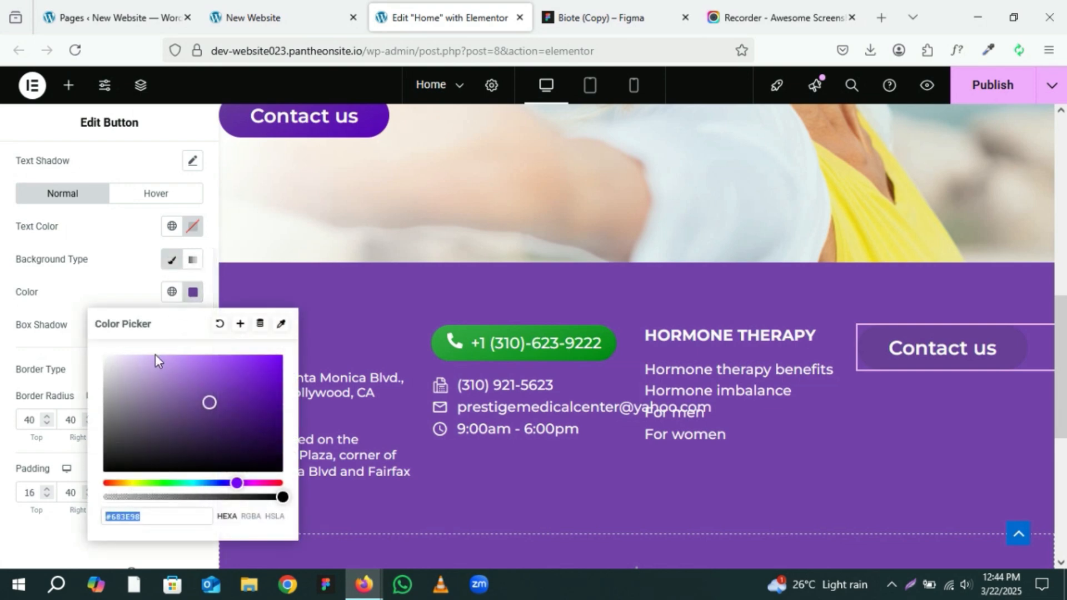
pyautogui.moveTo(155, 357); pyautogui.dragTo(31, 342)
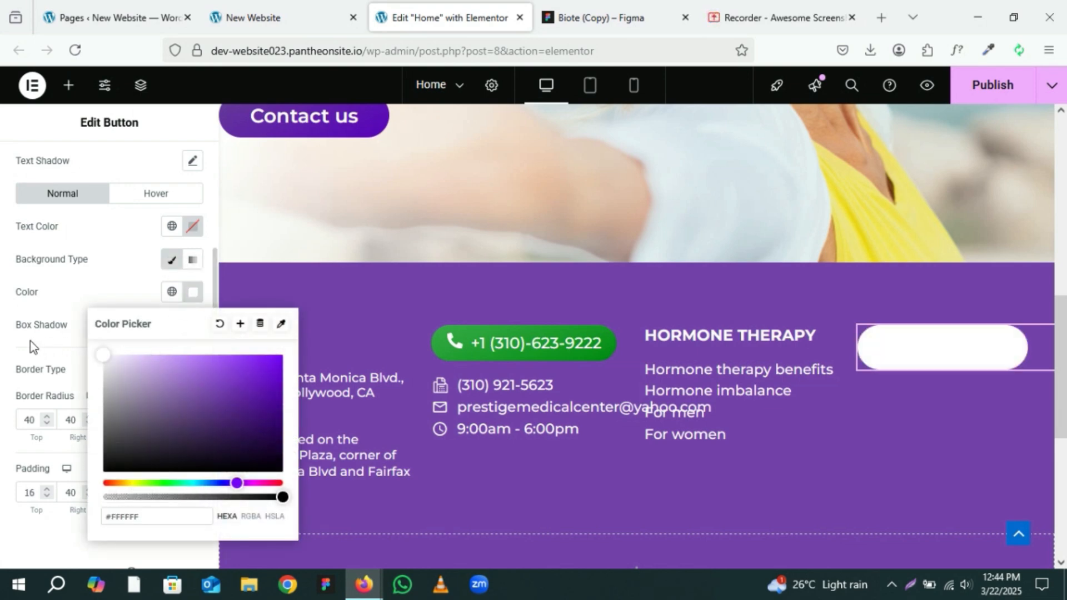
pyautogui.click(132, 286)
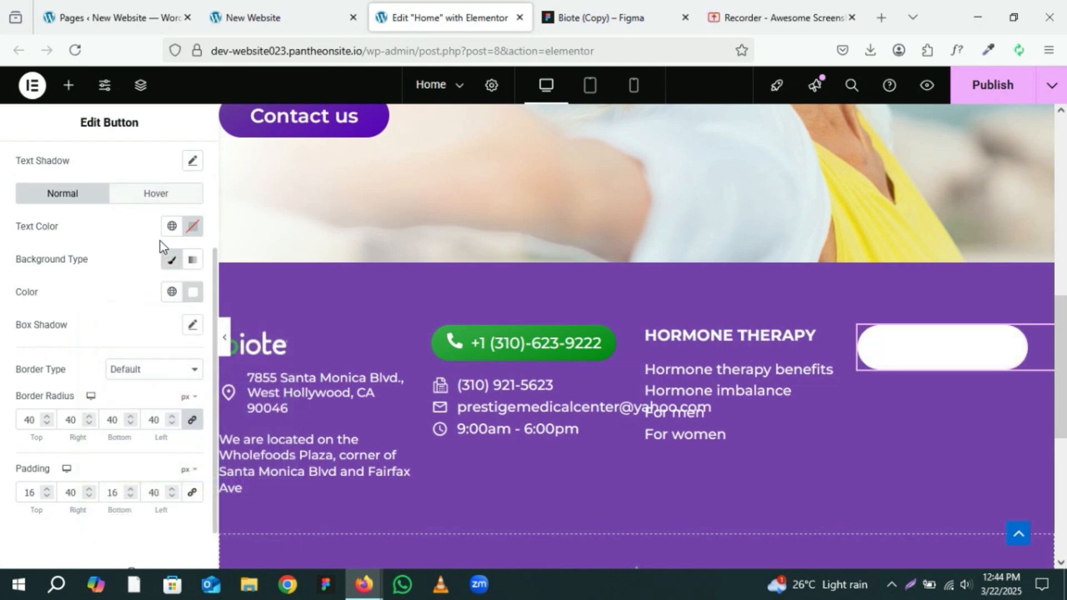
# Step: Set the footer button's text colour to #5C08BB
pyautogui.click(191, 229)
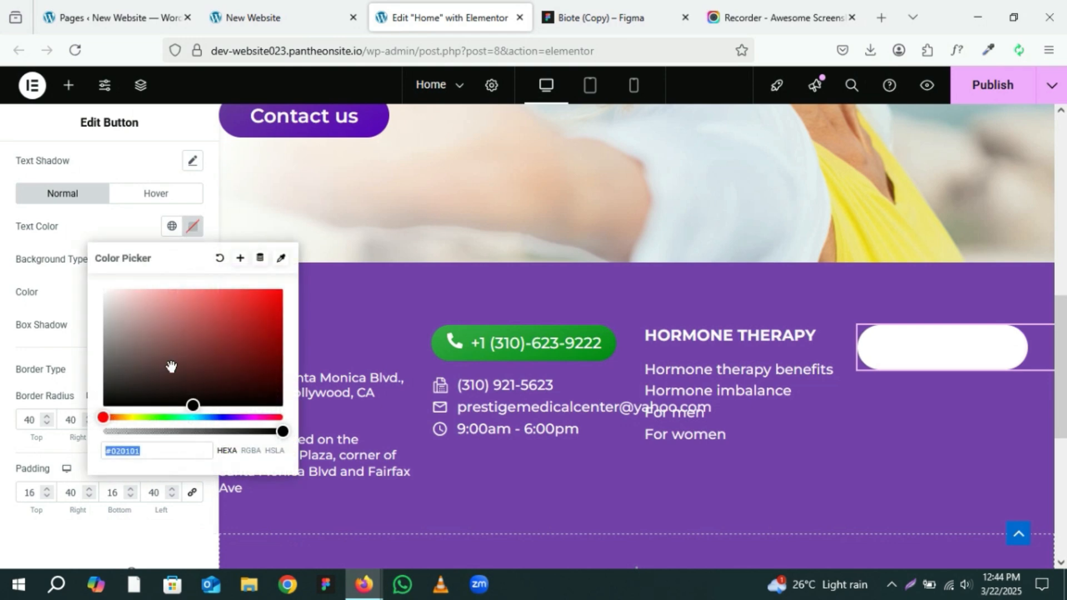
pyautogui.hotkey('ctrl', 'v')
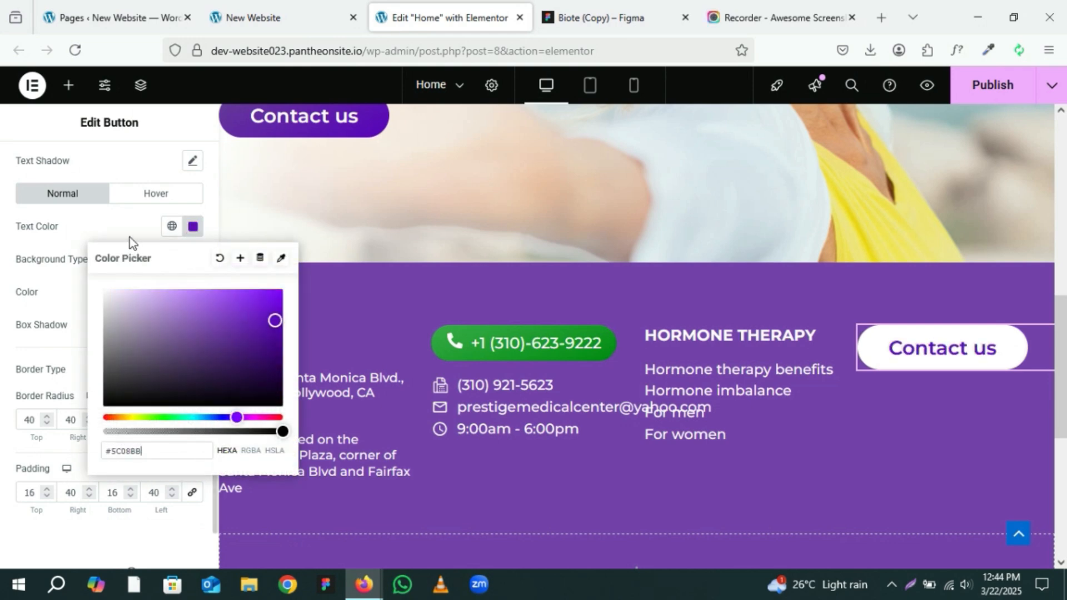
pyautogui.click(129, 222)
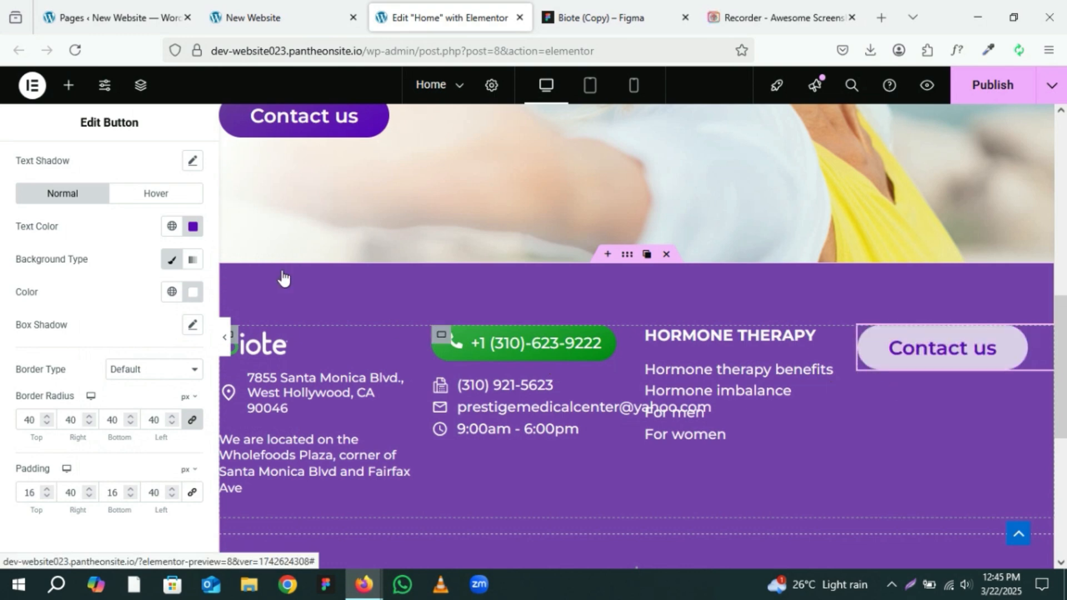
# Step: Set the footer button's hover text colour to #FFFFFF
pyautogui.click(146, 200)
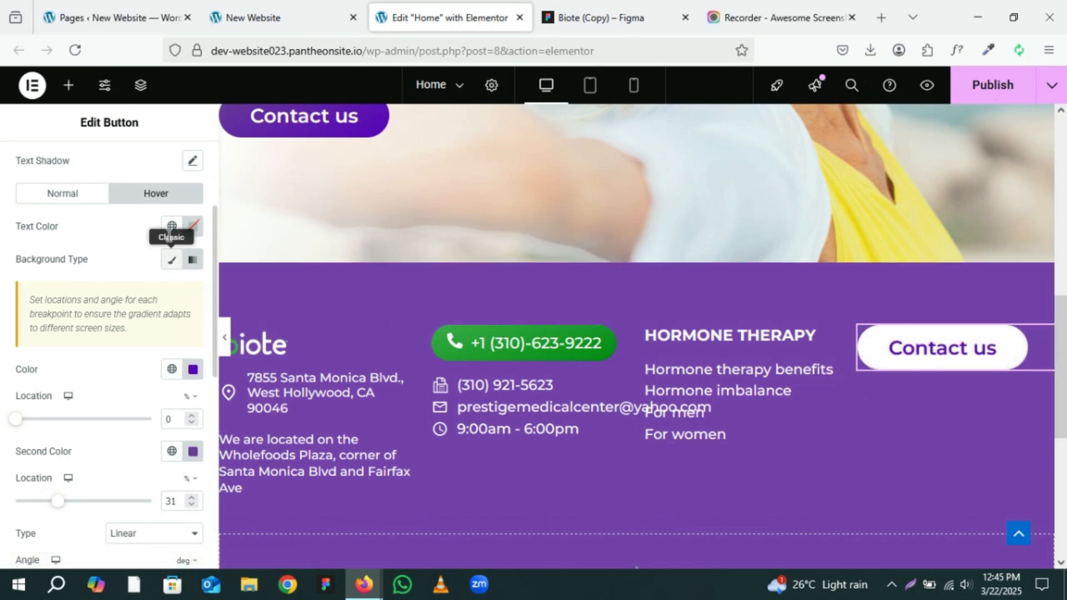
pyautogui.click(201, 227)
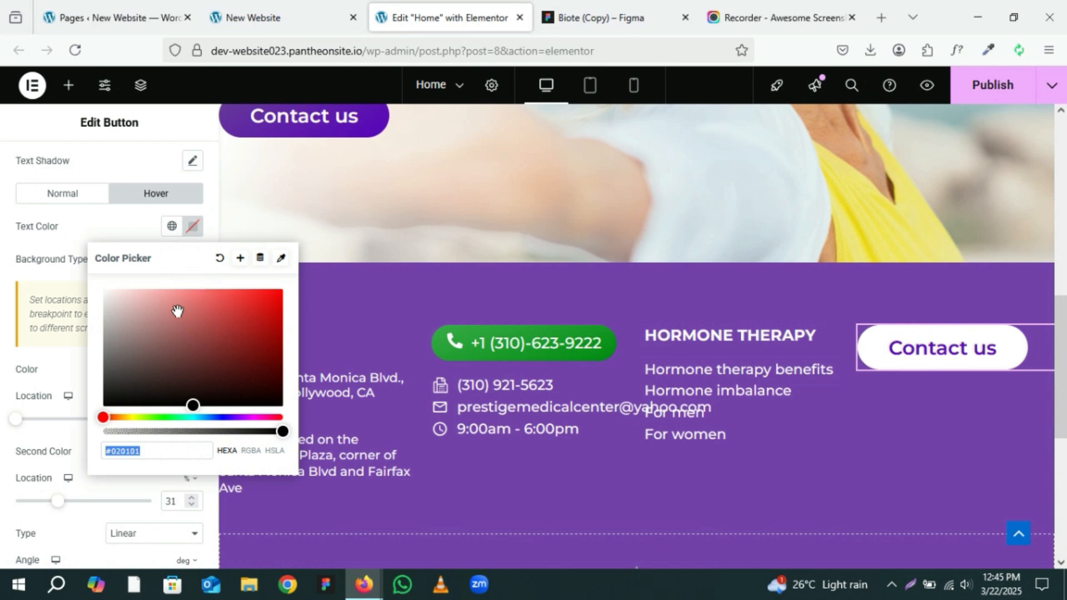
pyautogui.hotkey('ctrl', 'v')
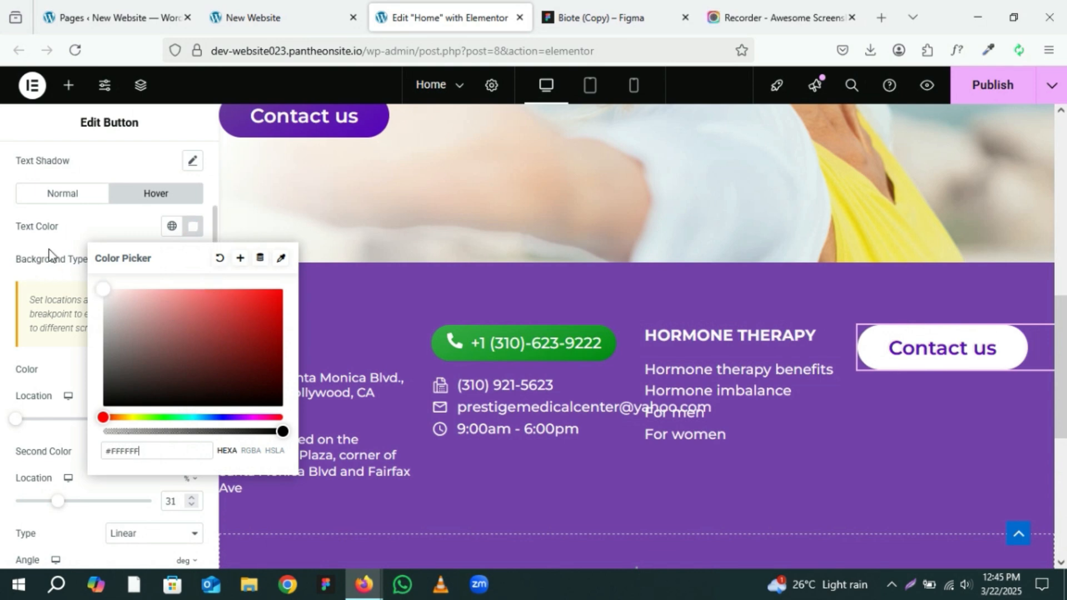
pyautogui.click(126, 229)
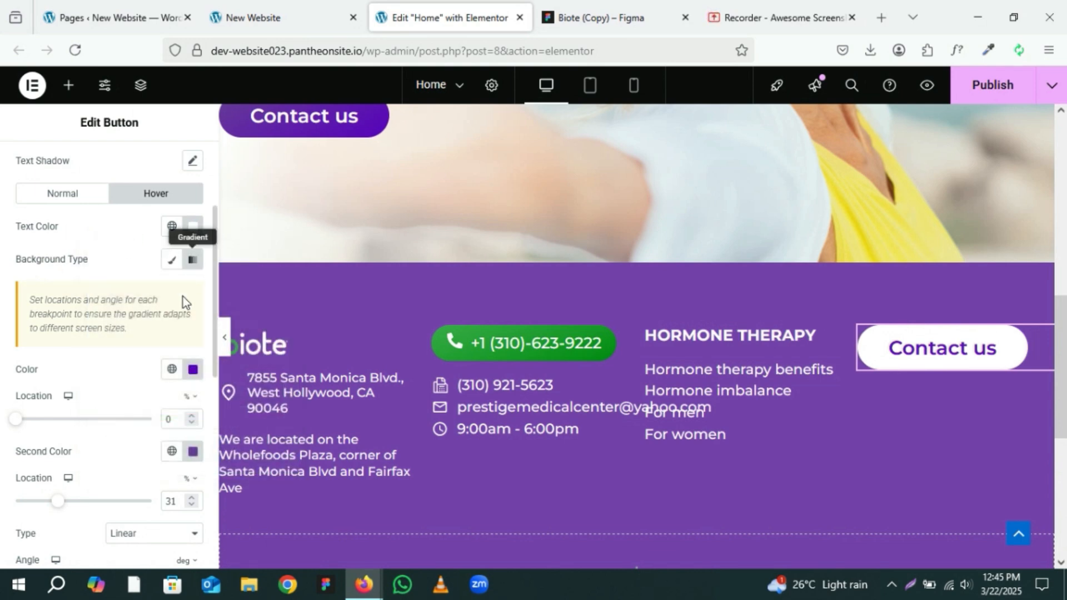
# Step: Give the footer button a solid border 1 px wide
pyautogui.scroll(-2, 168, 336)
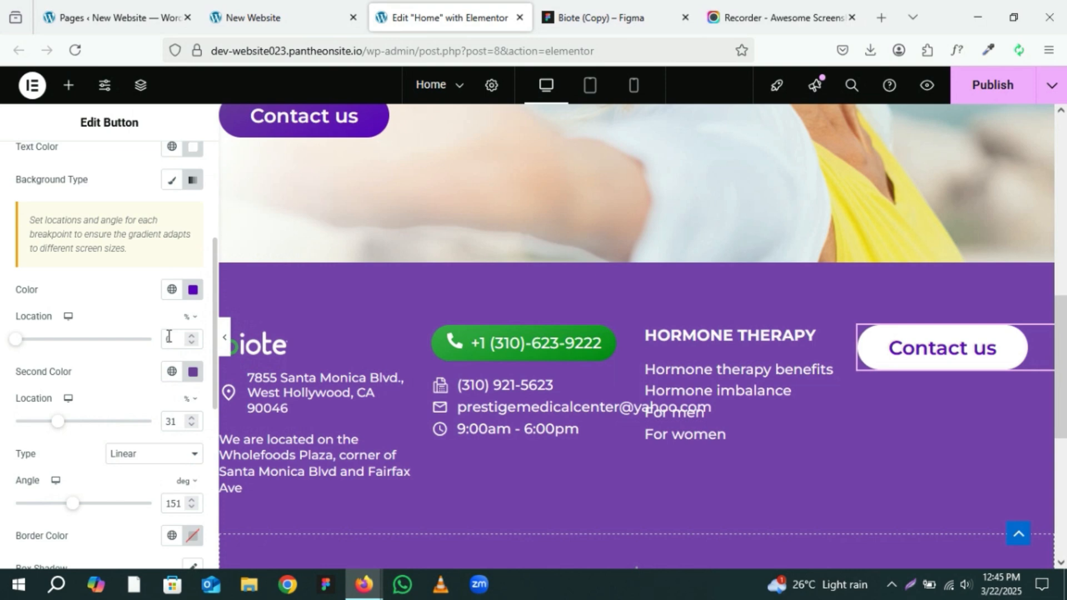
pyautogui.scroll(-4, 168, 335)
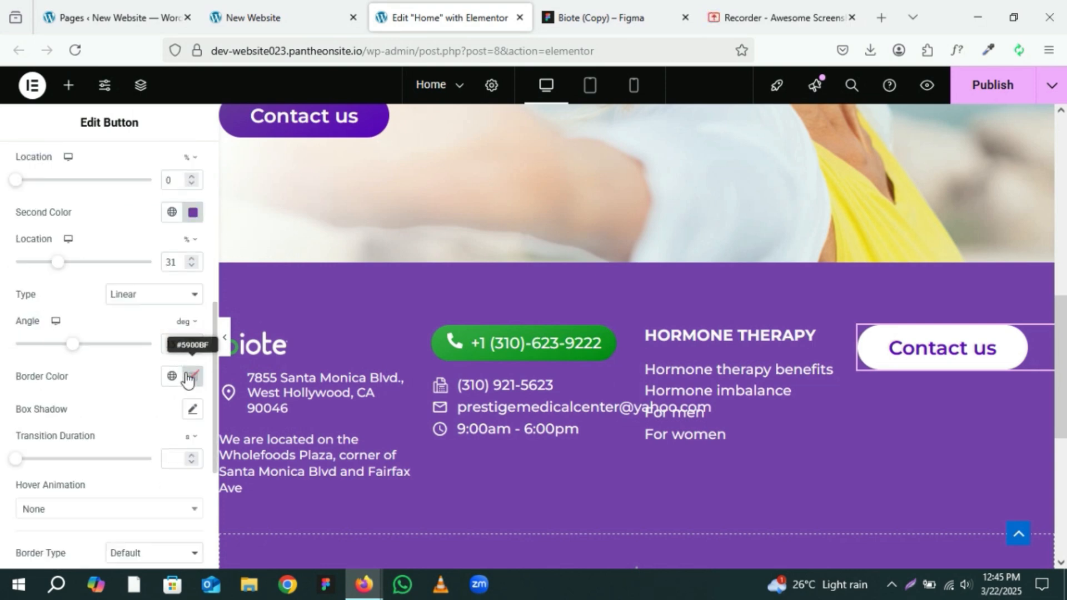
pyautogui.scroll(-4, 186, 381)
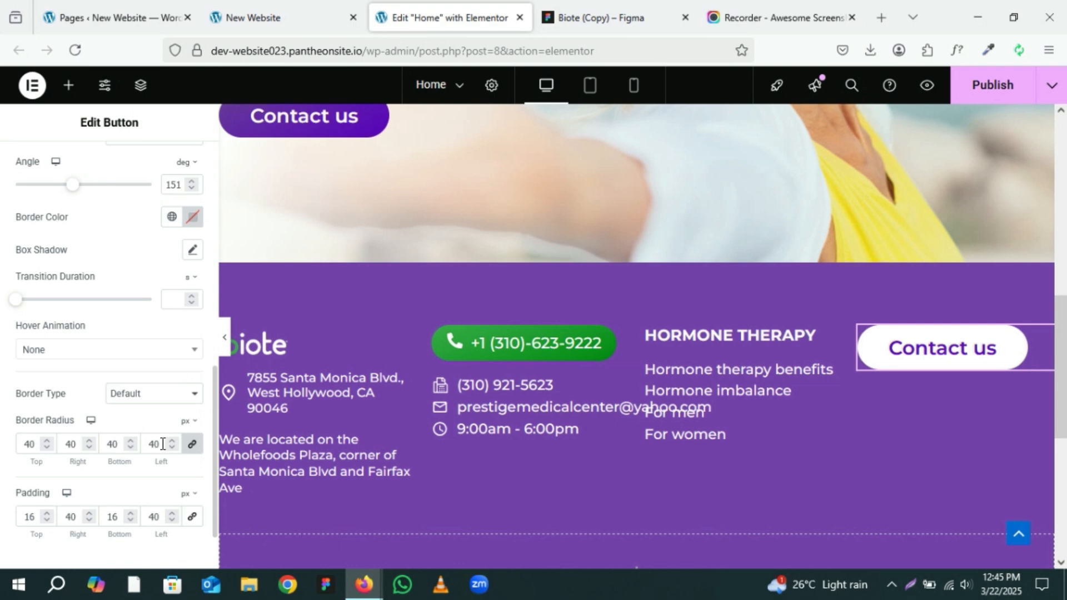
pyautogui.click(149, 396)
pyautogui.click(137, 451)
pyautogui.click(171, 440)
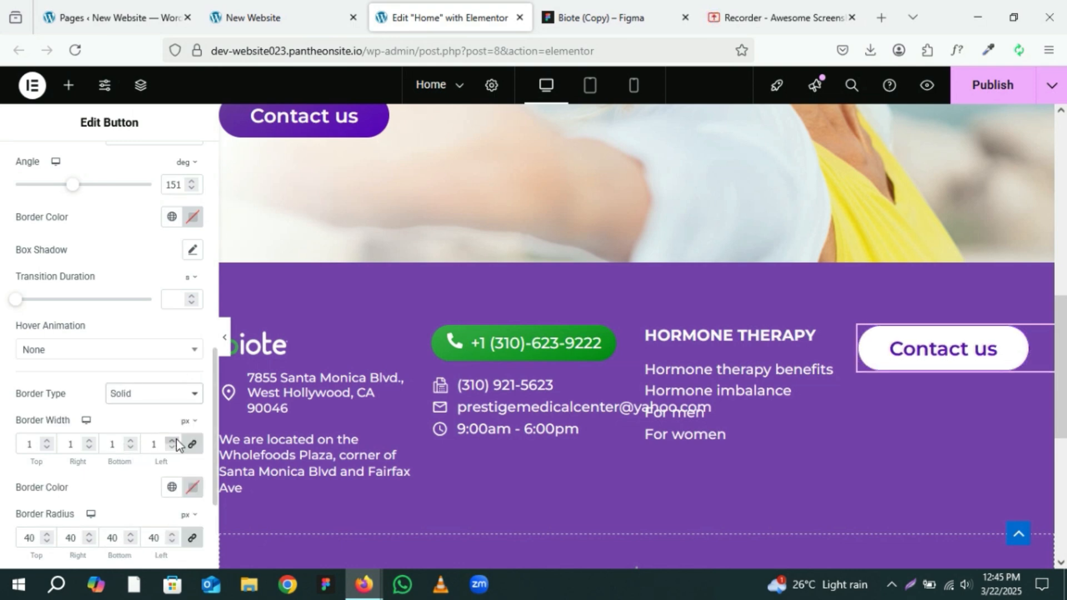
# Step: Set the footer button's hover border colour to white
pyautogui.scroll(3, 172, 445)
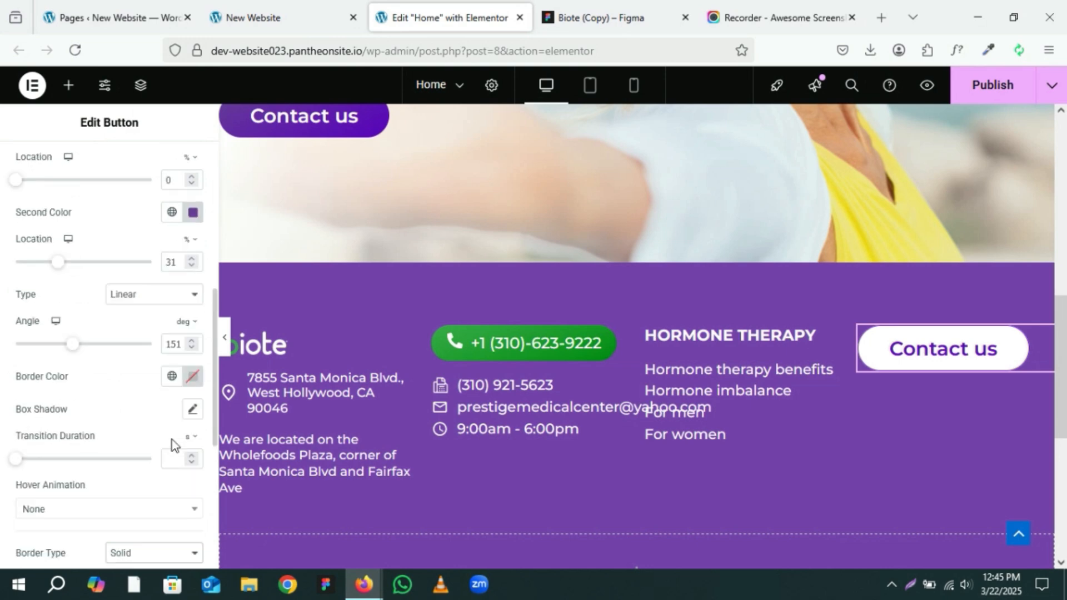
pyautogui.scroll(-3, 172, 444)
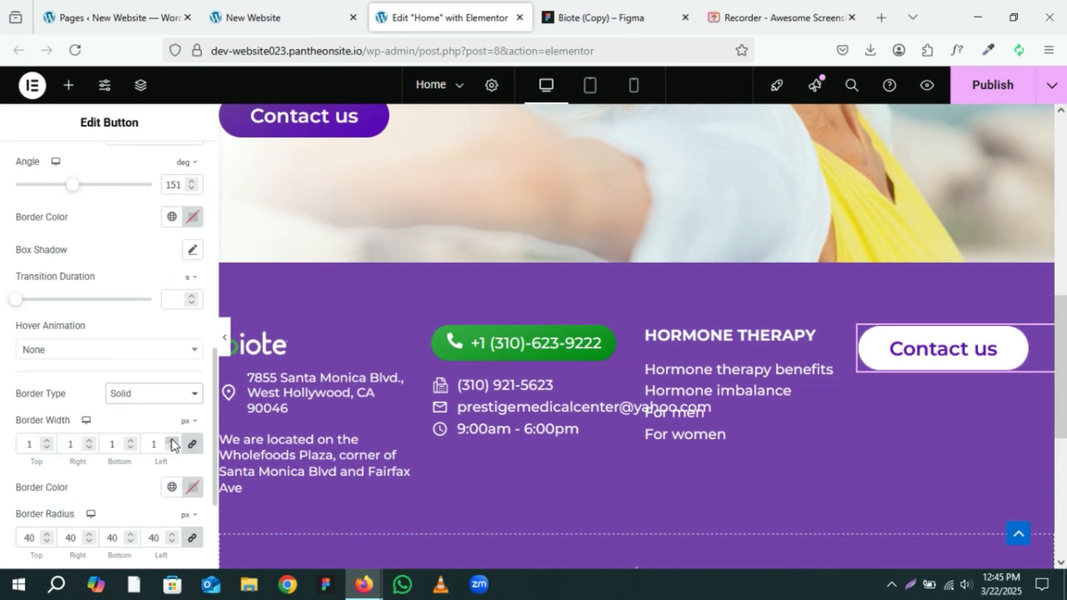
pyautogui.click(193, 216)
pyautogui.moveTo(157, 309)
pyautogui.mouseDown()
pyautogui.moveTo(140, 322)
pyautogui.moveTo(107, 283)
pyautogui.moveTo(63, 261)
pyautogui.mouseUp()
pyautogui.click(123, 216)
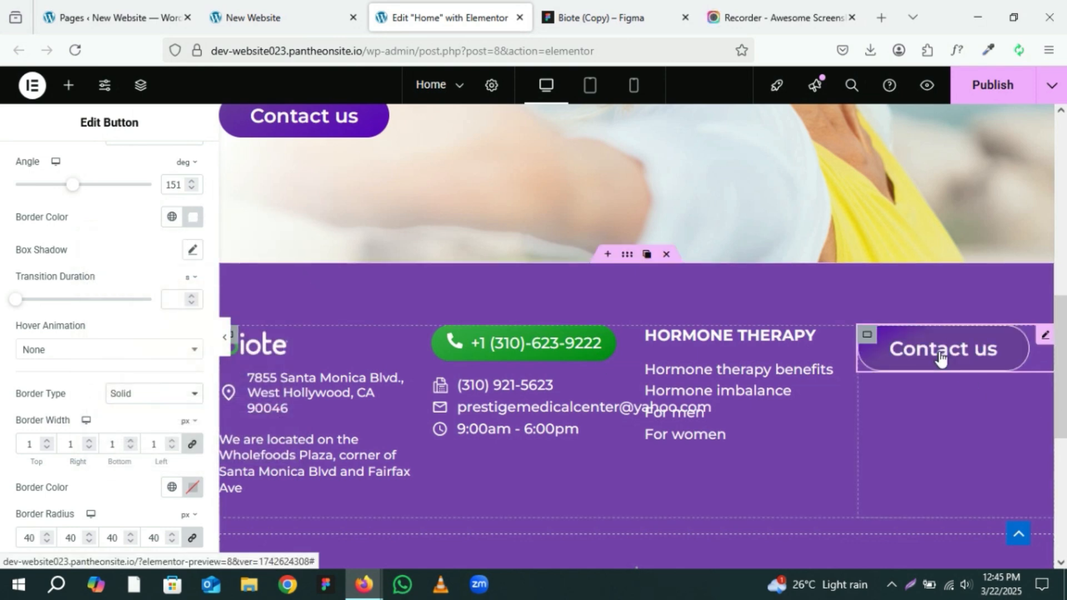
# Step: Compare the footer Contact us button with the Figma footer design
pyautogui.scroll(6, 123, 240)
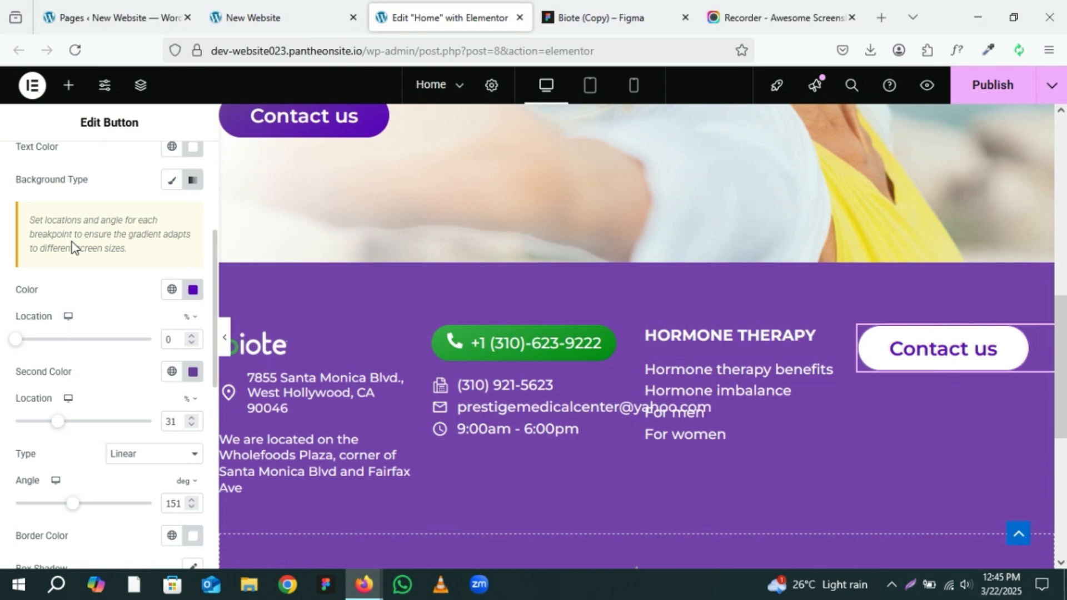
pyautogui.click(942, 349)
pyautogui.click(597, 3)
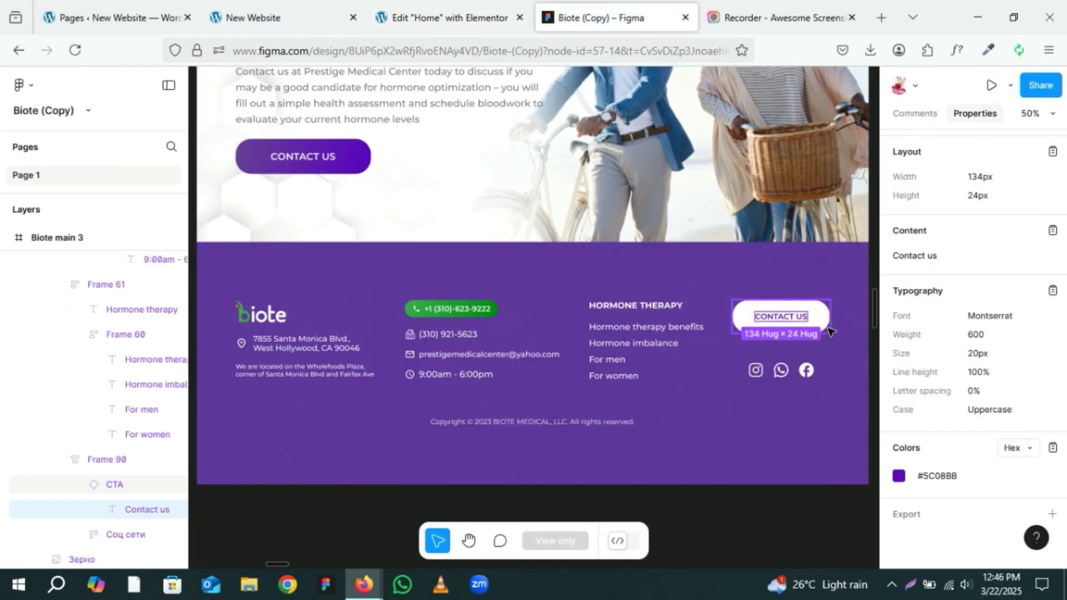
pyautogui.click(436, 6)
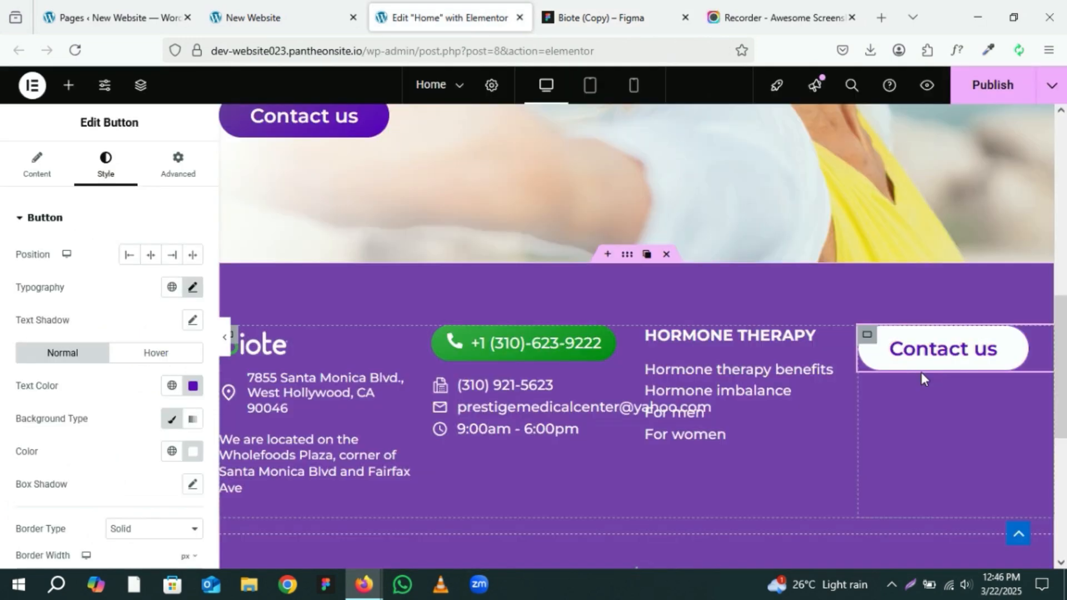
pyautogui.click(592, 7)
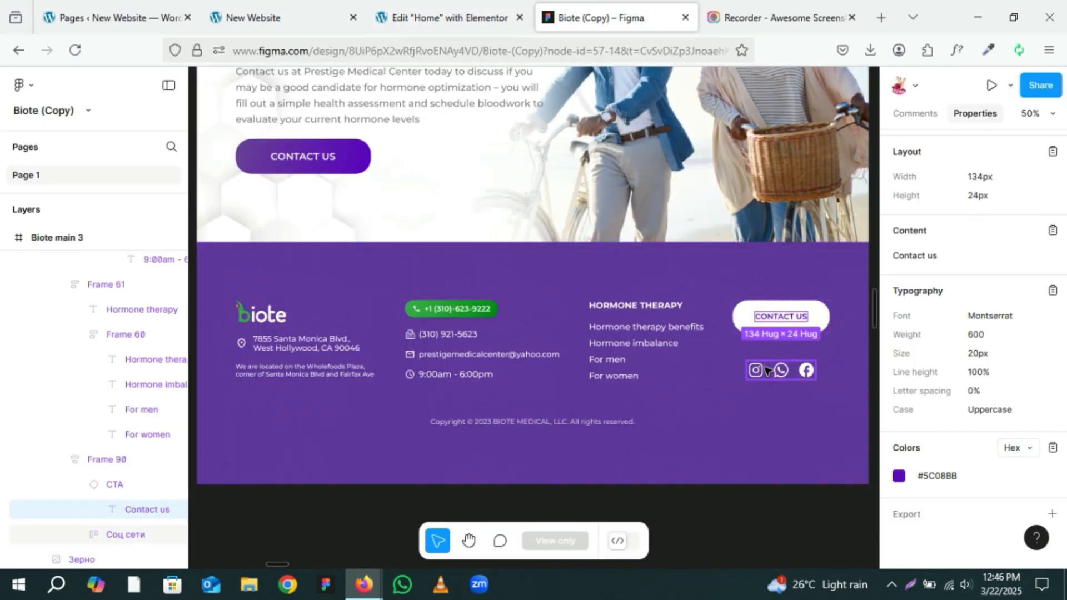
pyautogui.click(448, 16)
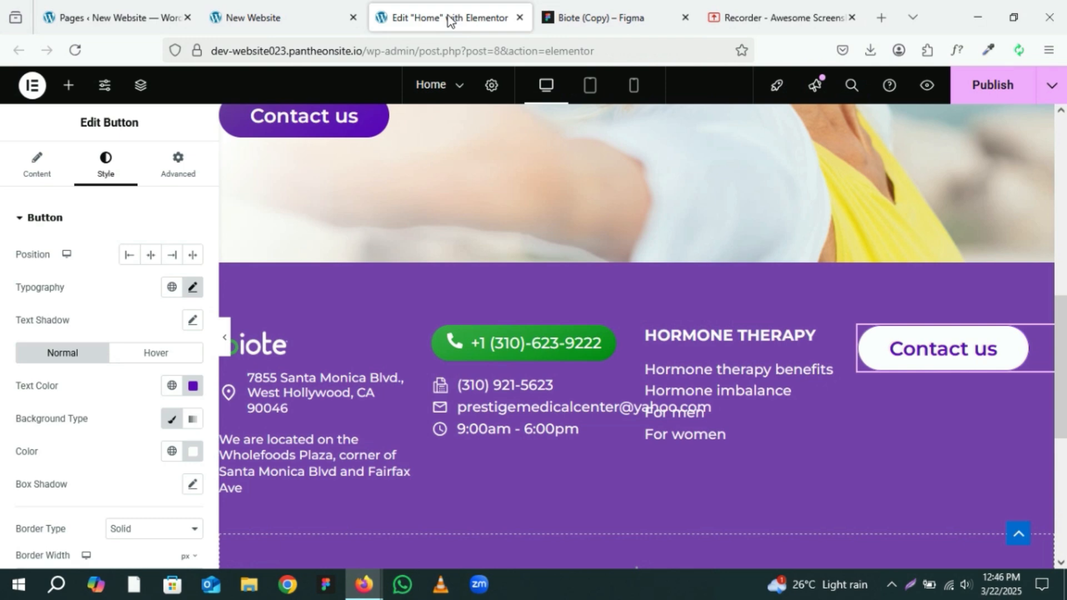
# Step: Search for the Social Icons widget and place it below the footer's Contact us button
pyautogui.click(68, 84)
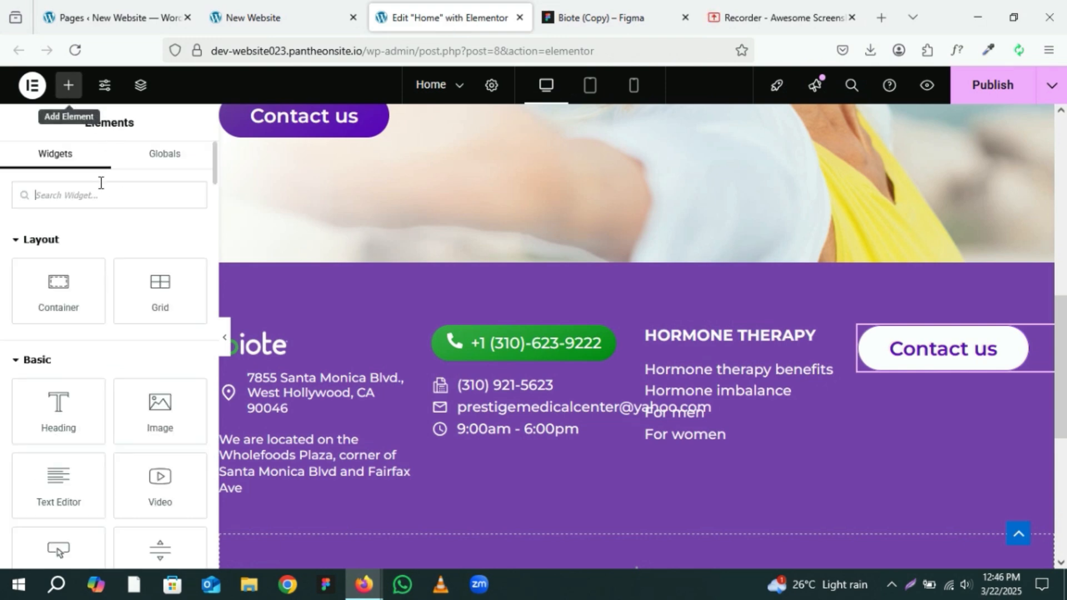
pyautogui.write('s')
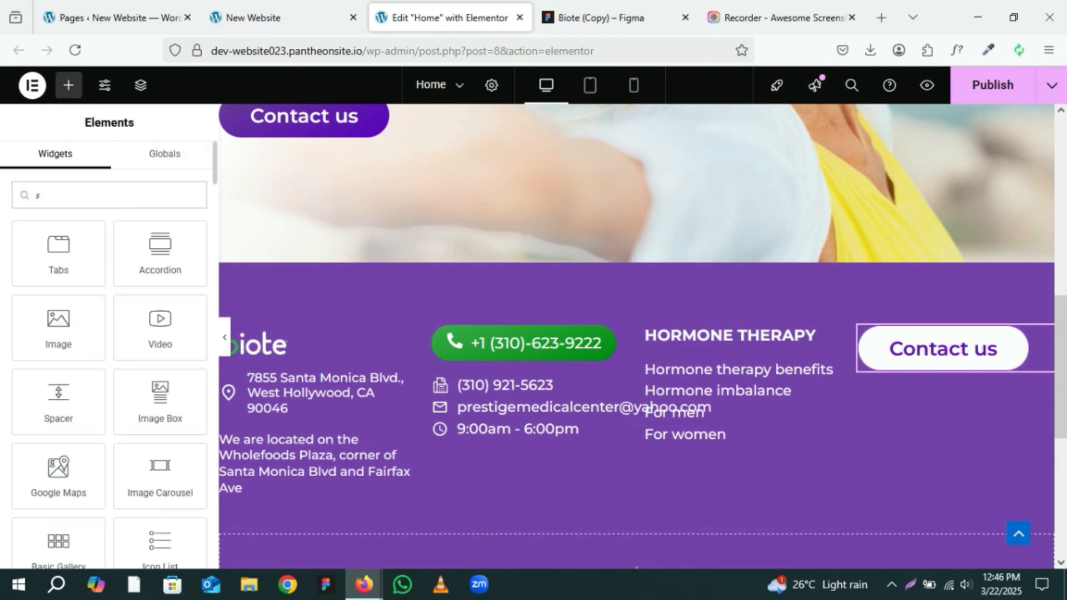
pyautogui.write('oc')
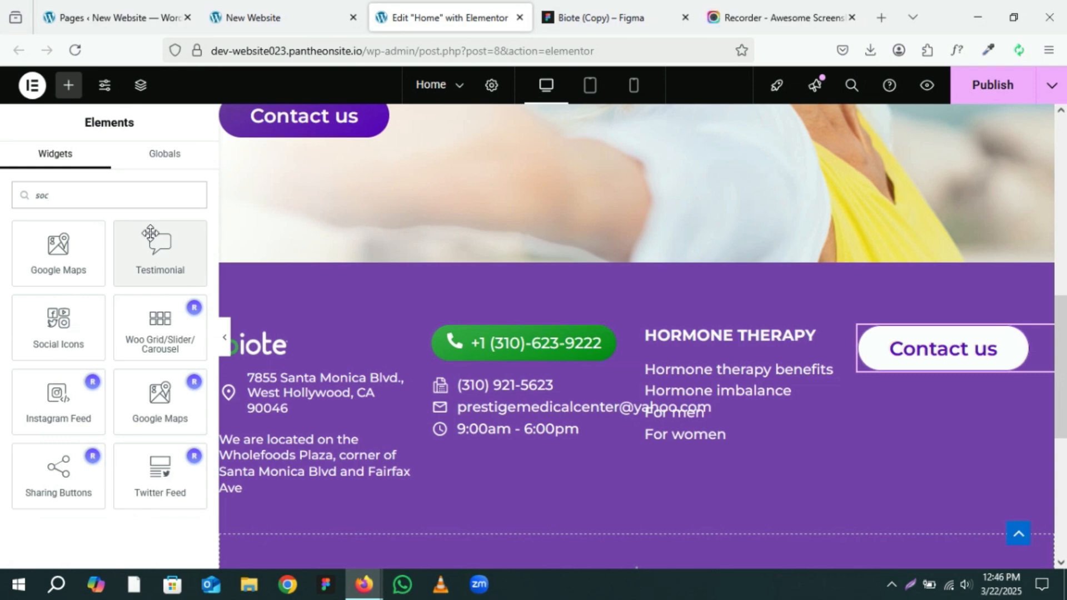
pyautogui.moveTo(65, 342); pyautogui.dragTo(950, 361)
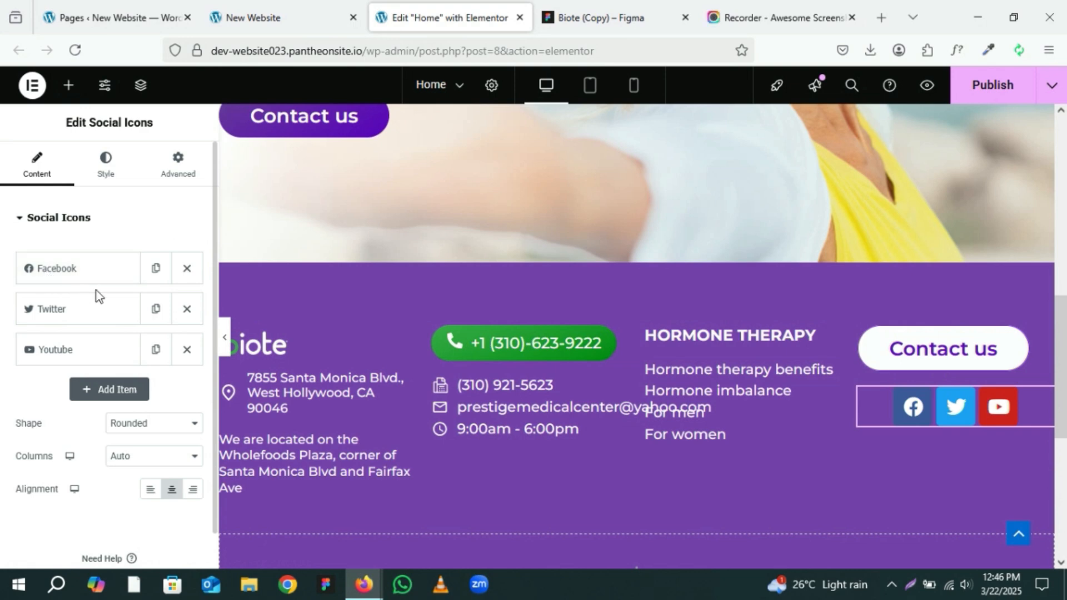
# Step: Remove the Twitter and YouTube icons from the social icons, then duplicate the Facebook icon twice
pyautogui.click(578, 6)
pyautogui.moveTo(445, 1)
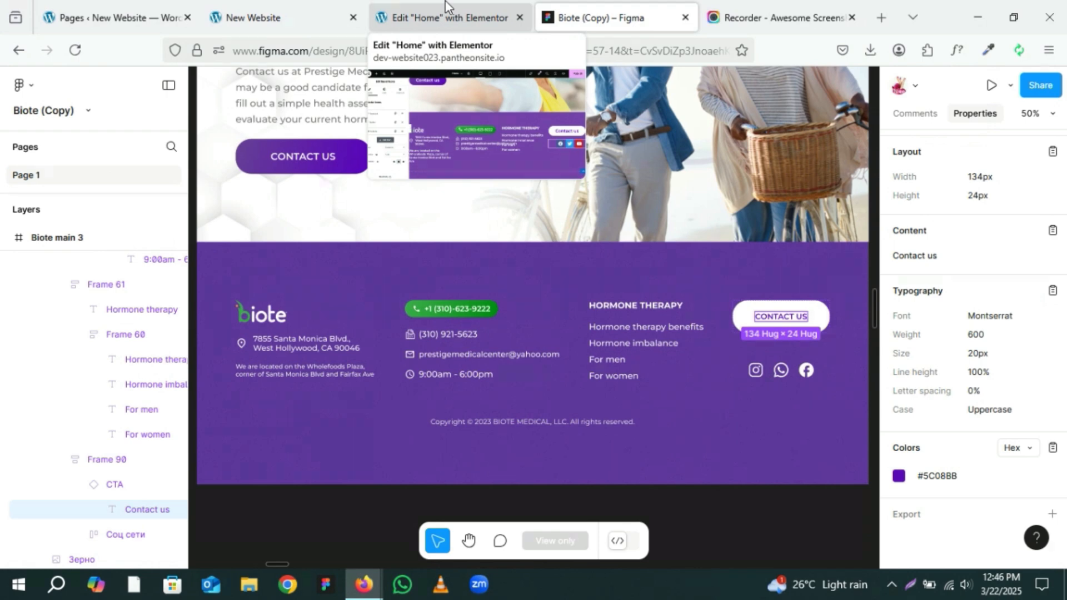
pyautogui.click(446, 7)
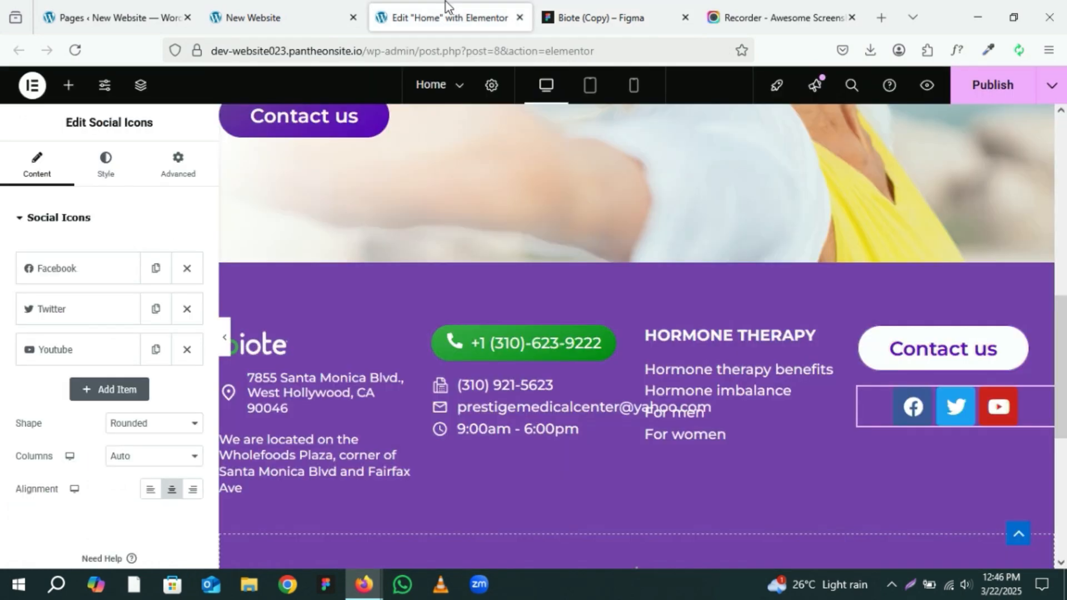
pyautogui.click(186, 310)
pyautogui.click(186, 311)
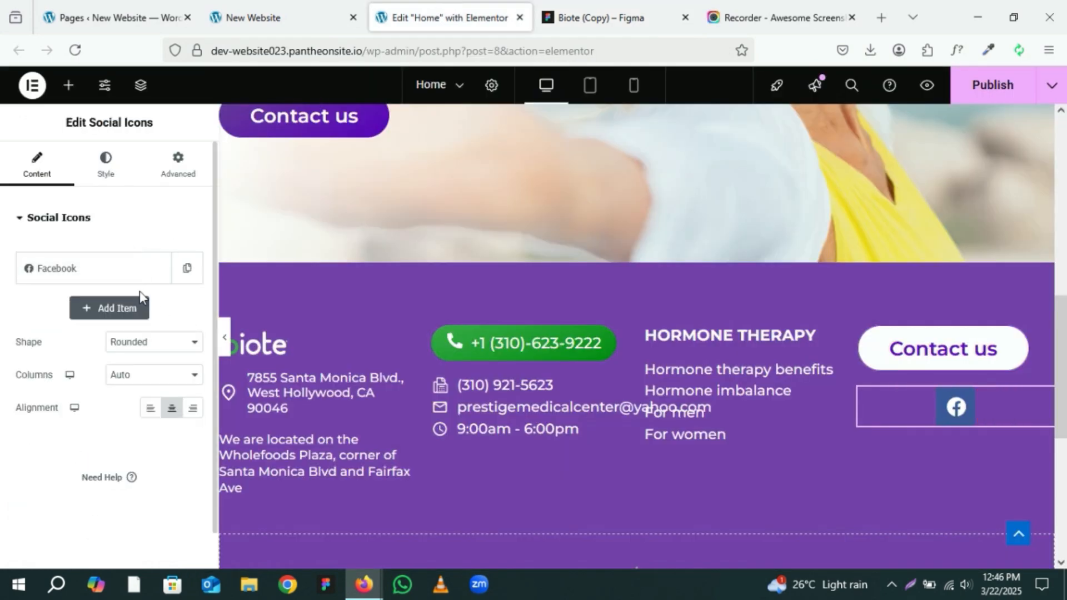
pyautogui.click(157, 269)
pyautogui.click(157, 269)
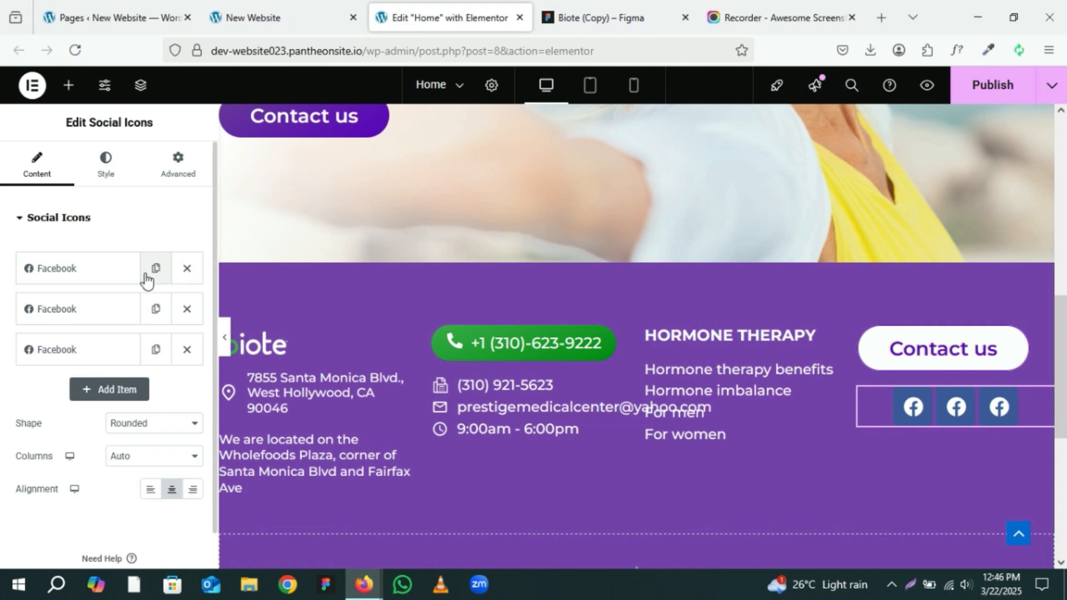
# Step: Replace the first Facebook social icon with the Instagram icon from the icon library
pyautogui.click(91, 278)
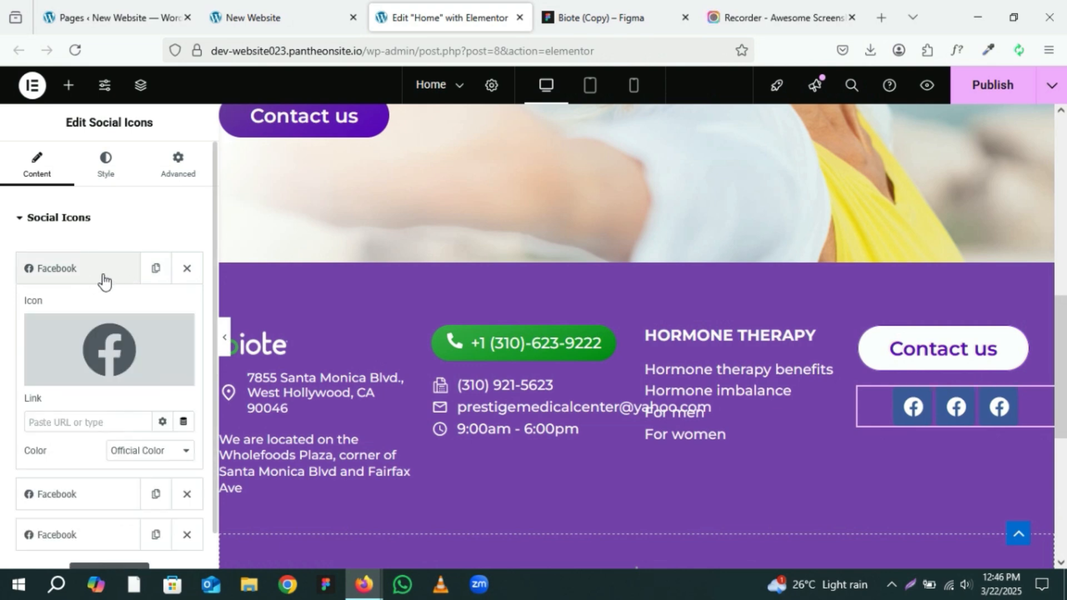
pyautogui.click(91, 352)
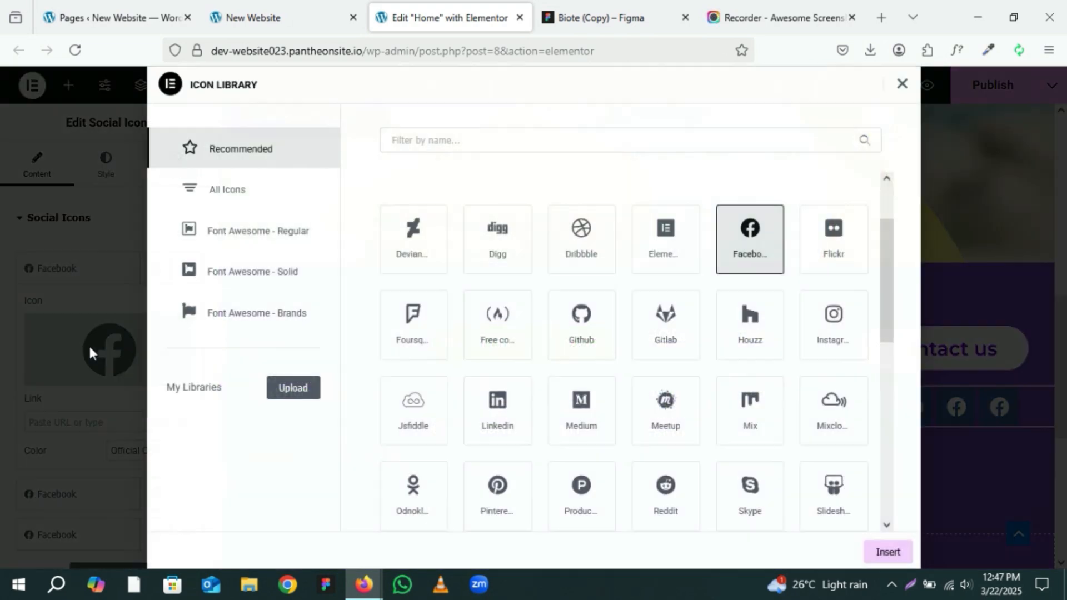
pyautogui.click(464, 140)
pyautogui.write('ins')
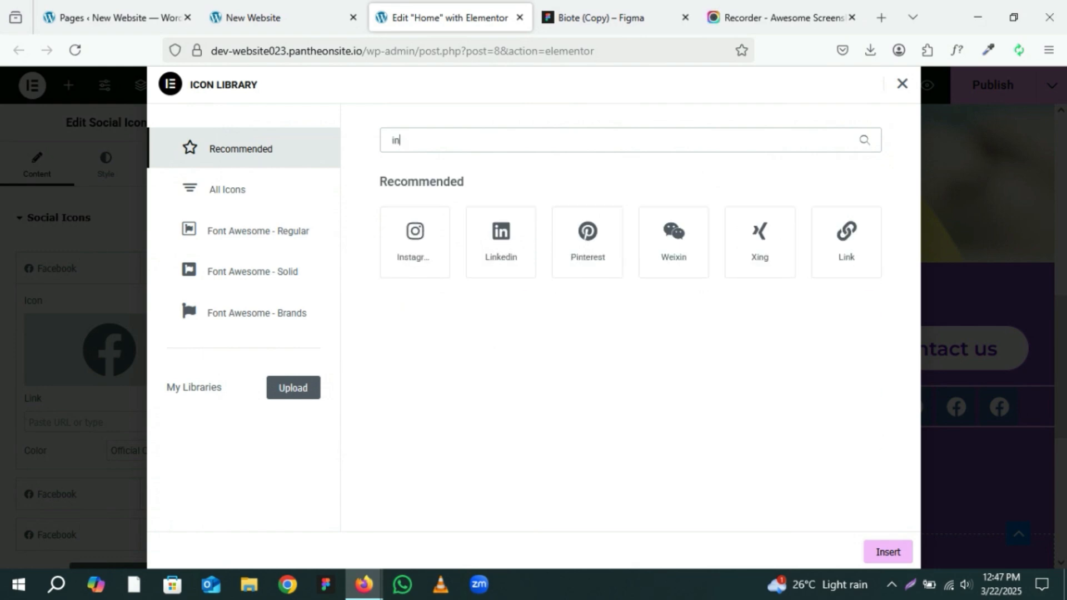
pyautogui.click(416, 248)
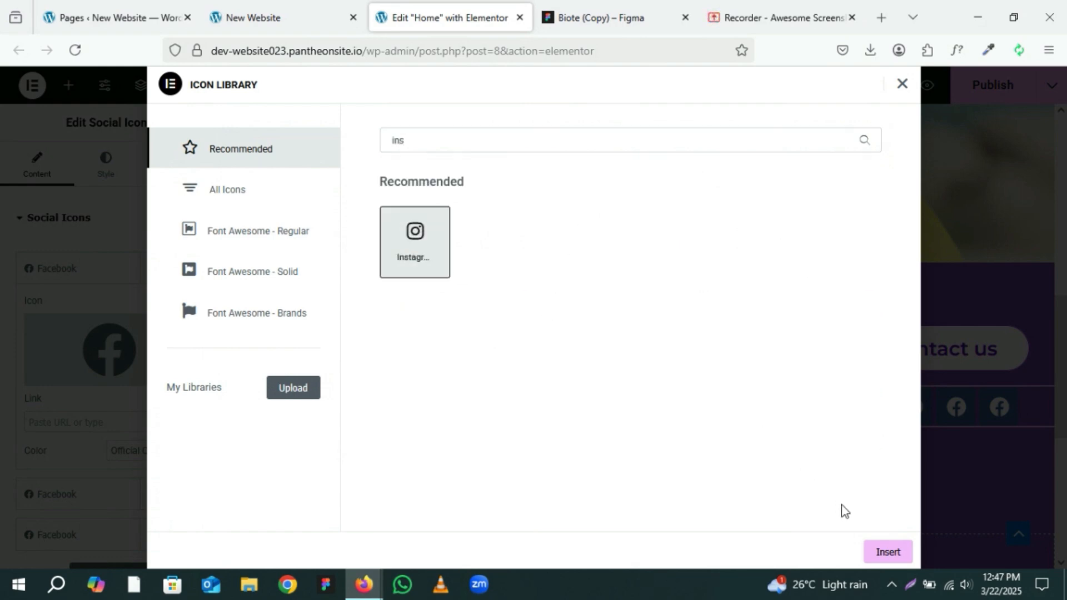
pyautogui.click(887, 553)
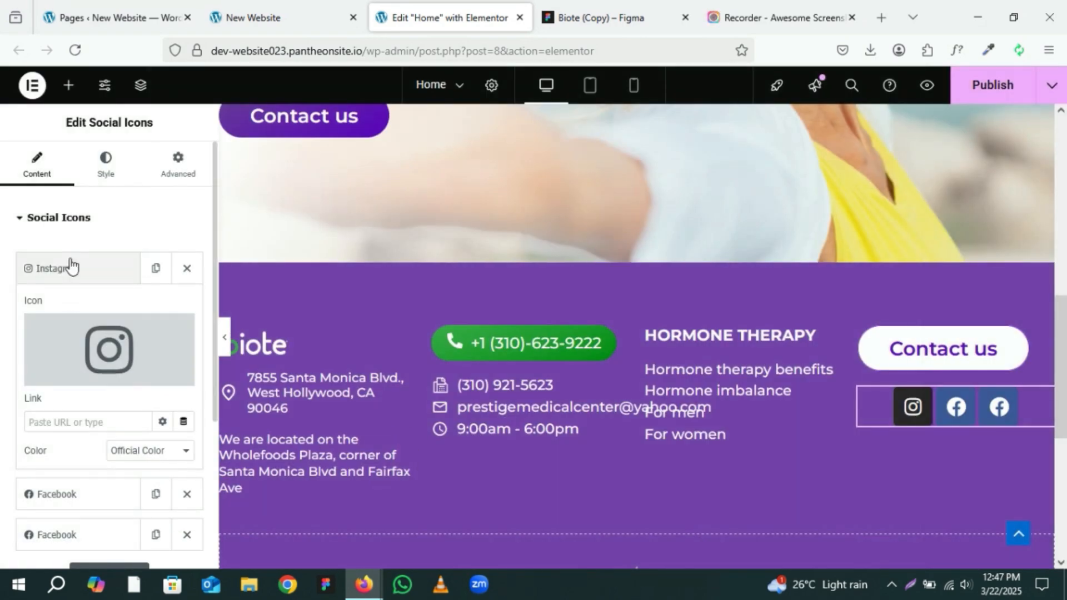
# Step: Replace the second Facebook social icon with the WhatsApp icon from the icon library
pyautogui.click(70, 266)
pyautogui.click(63, 309)
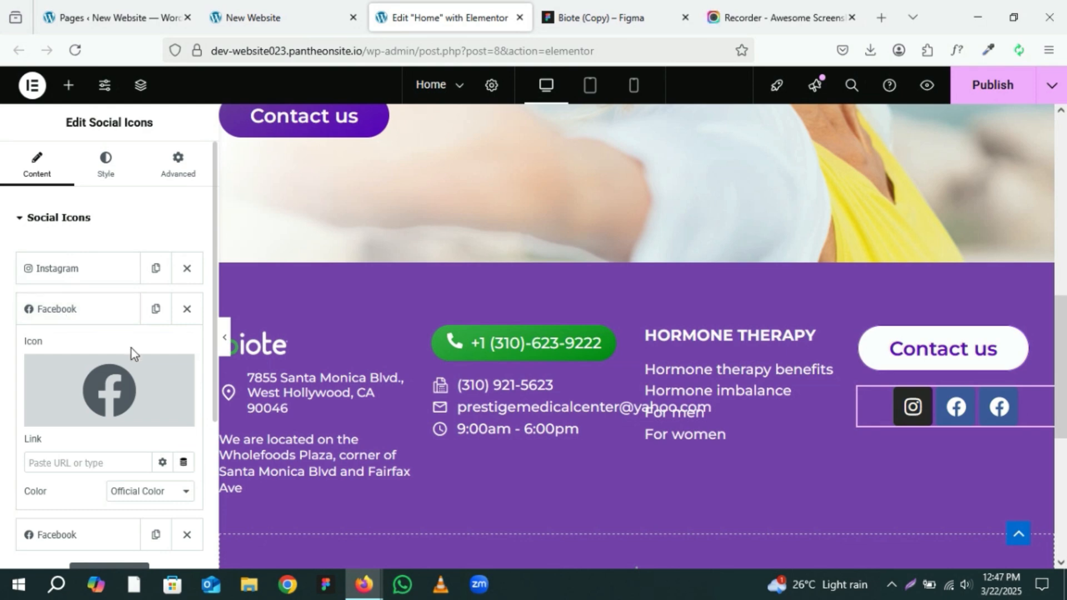
pyautogui.click(111, 380)
pyautogui.click(408, 139)
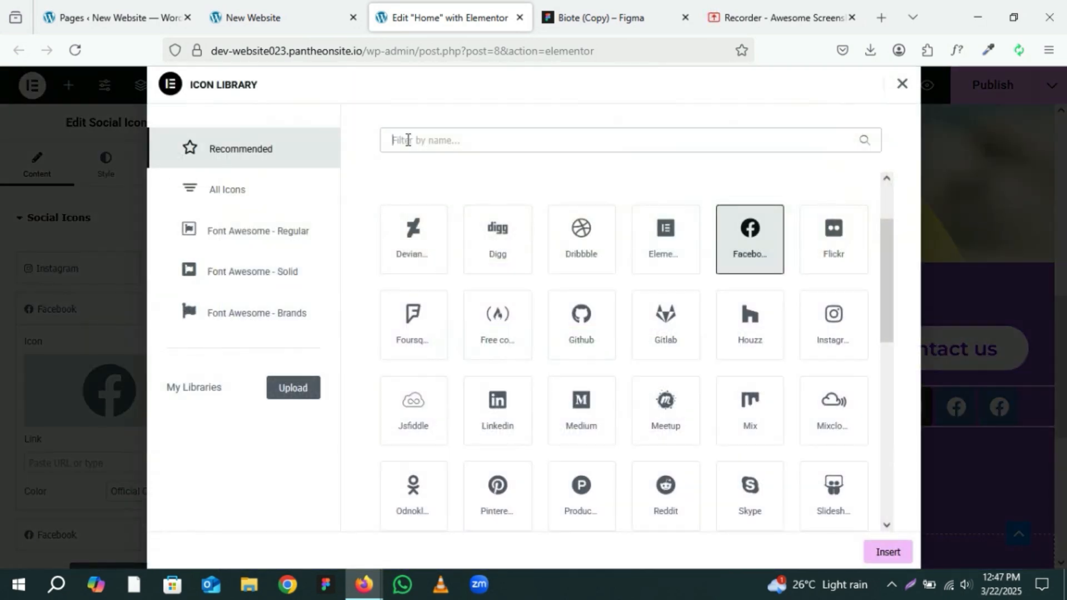
pyautogui.write('wh')
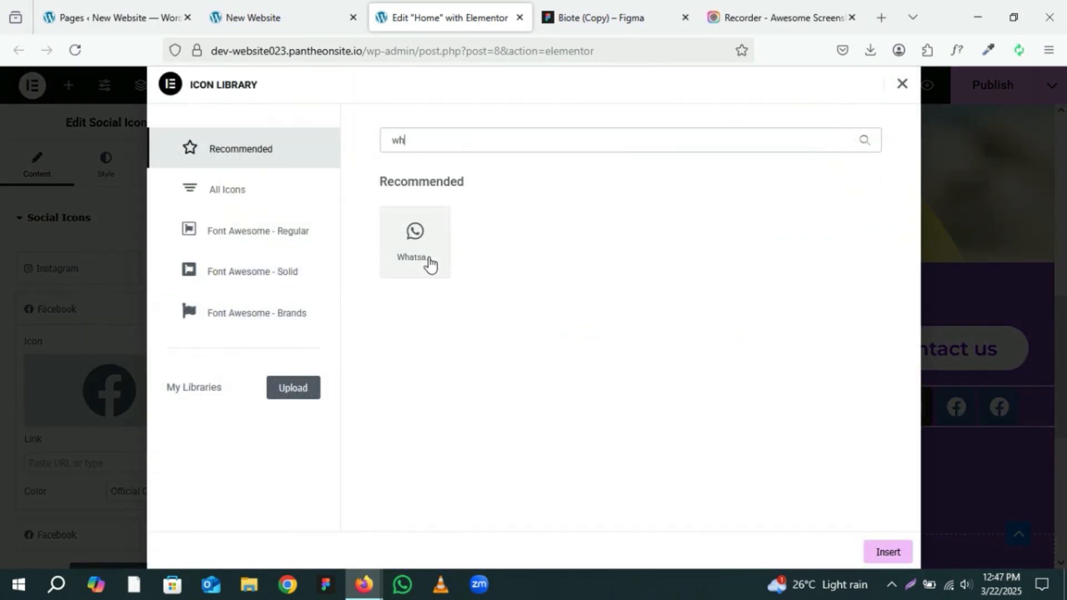
pyautogui.click(431, 261)
pyautogui.click(886, 553)
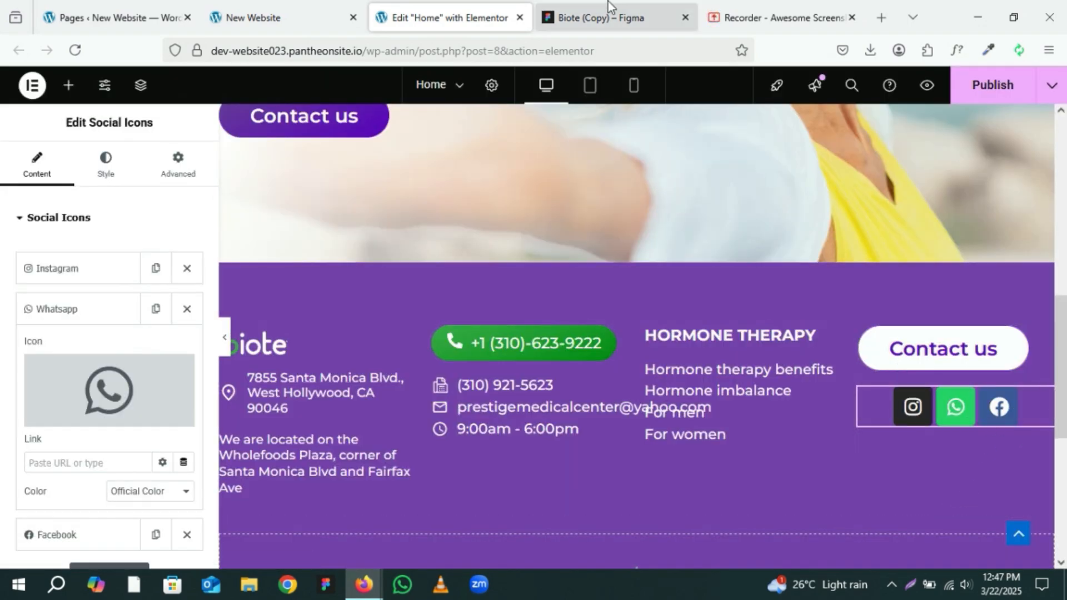
# Step: Compare the footer social icons with the Figma footer design
pyautogui.click(608, 3)
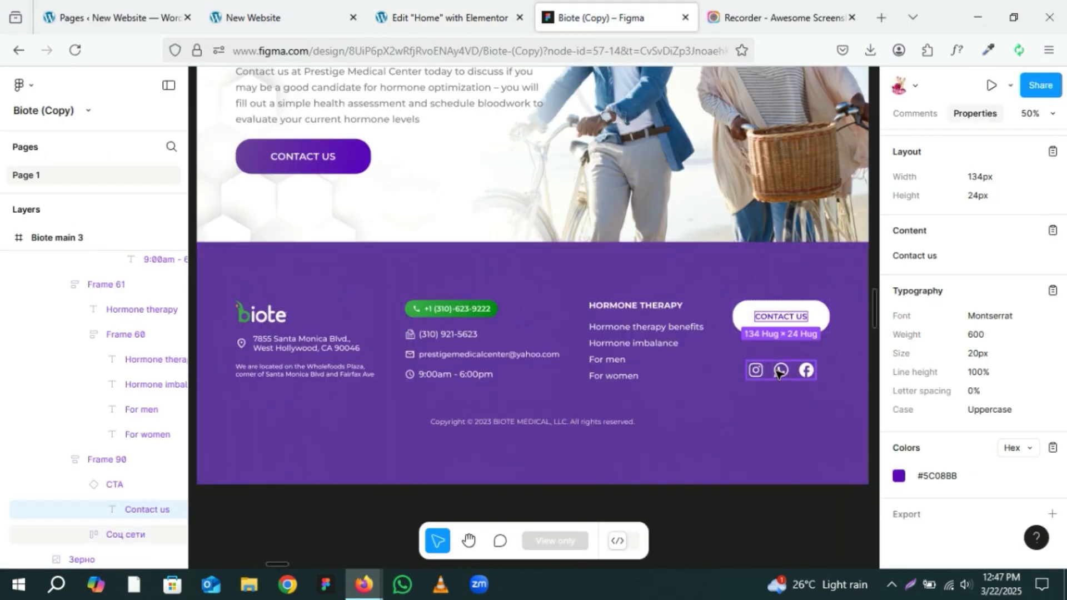
pyautogui.click(439, 18)
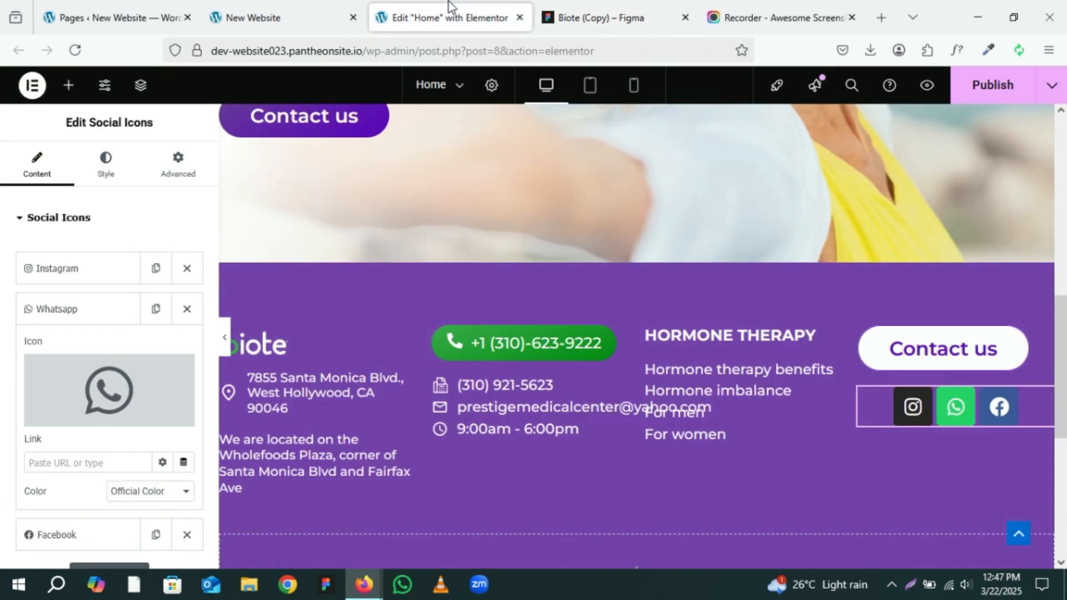
pyautogui.click(89, 309)
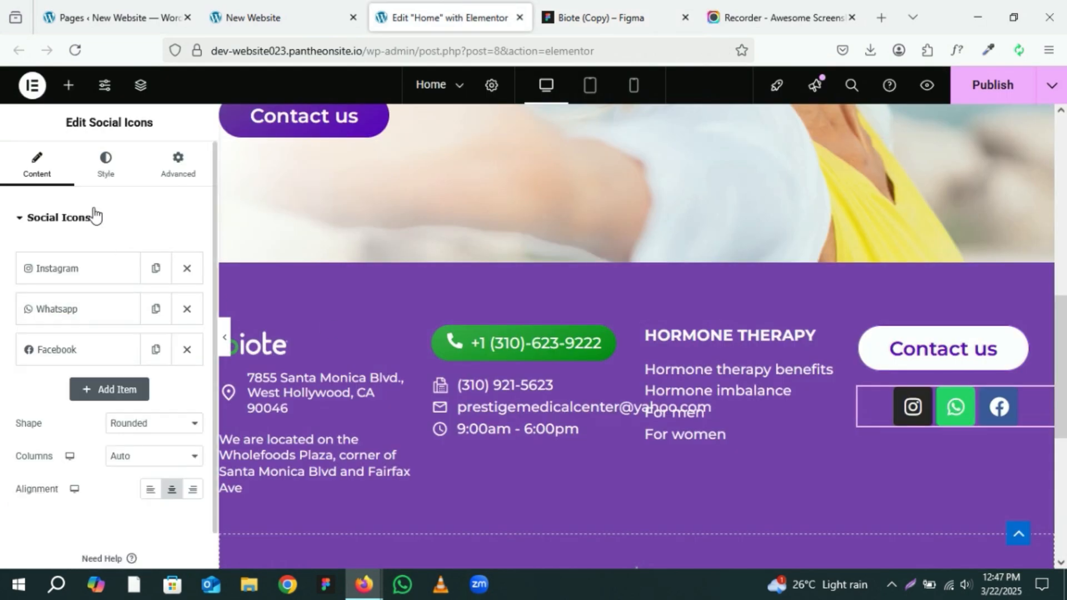
# Step: Set the social icons' colour to Custom with a fully transparent primary colour
pyautogui.click(106, 166)
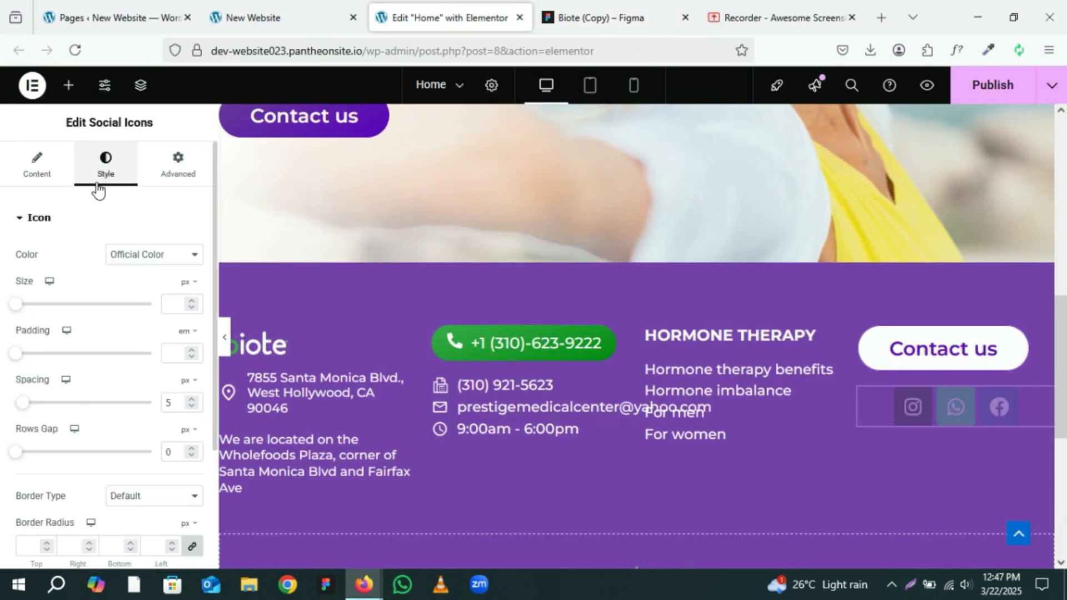
pyautogui.click(139, 257)
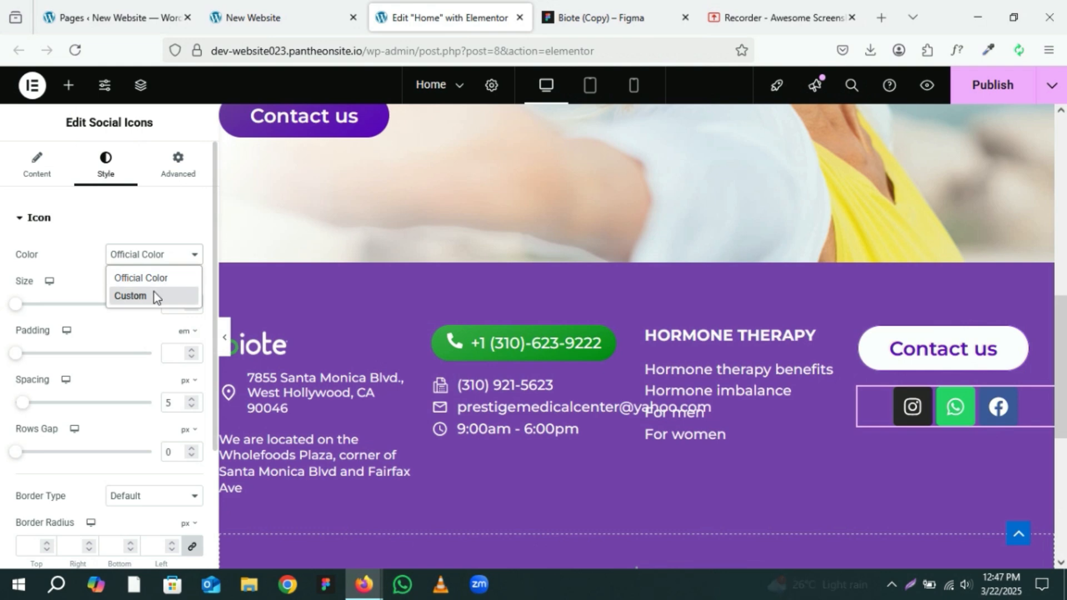
pyautogui.click(155, 292)
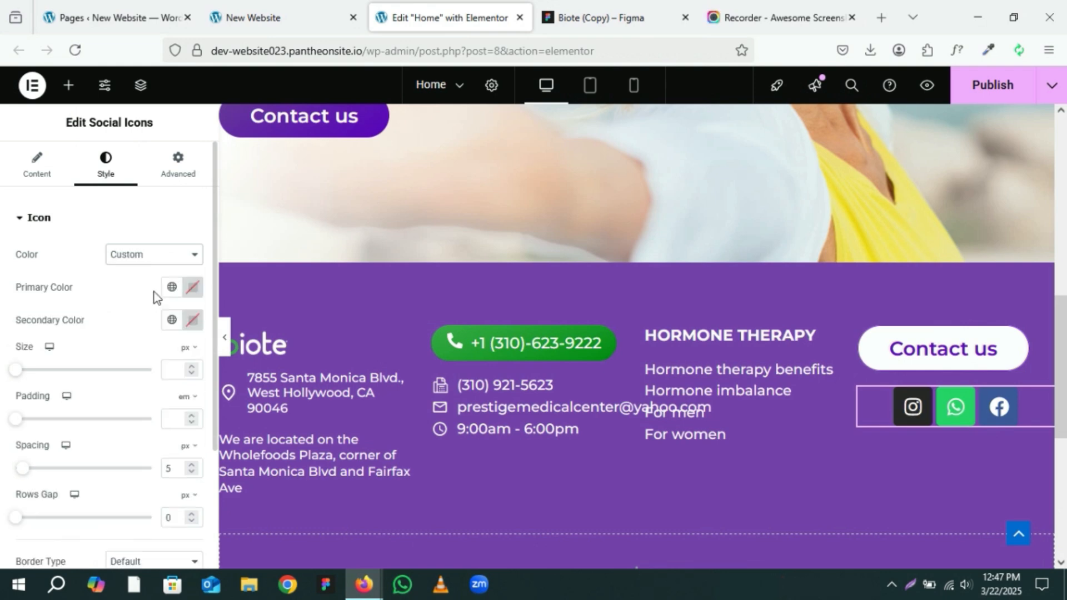
pyautogui.click(193, 287)
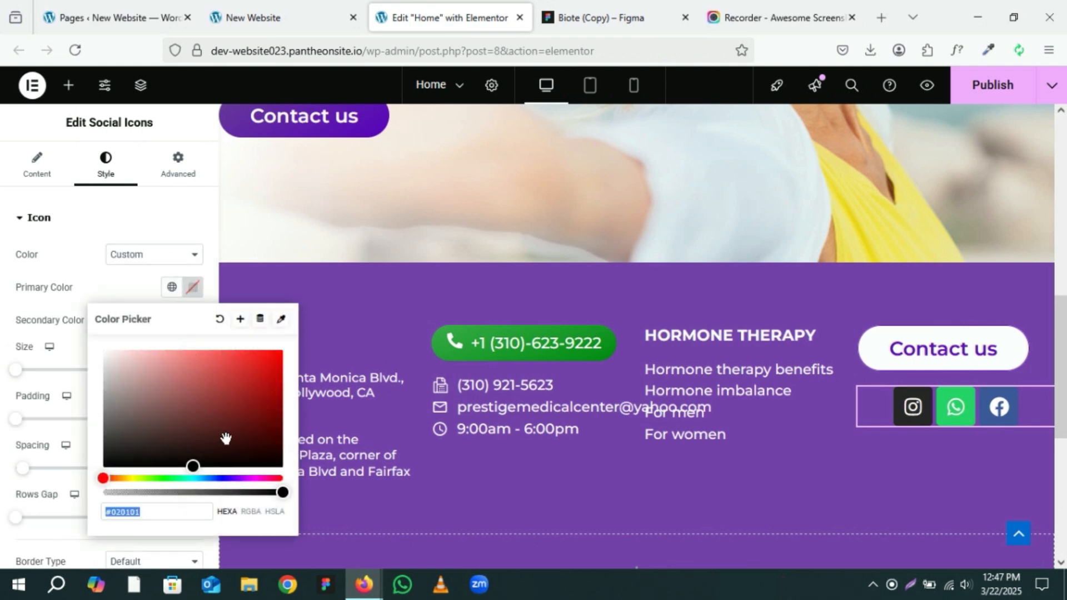
pyautogui.moveTo(284, 494); pyautogui.dragTo(89, 492)
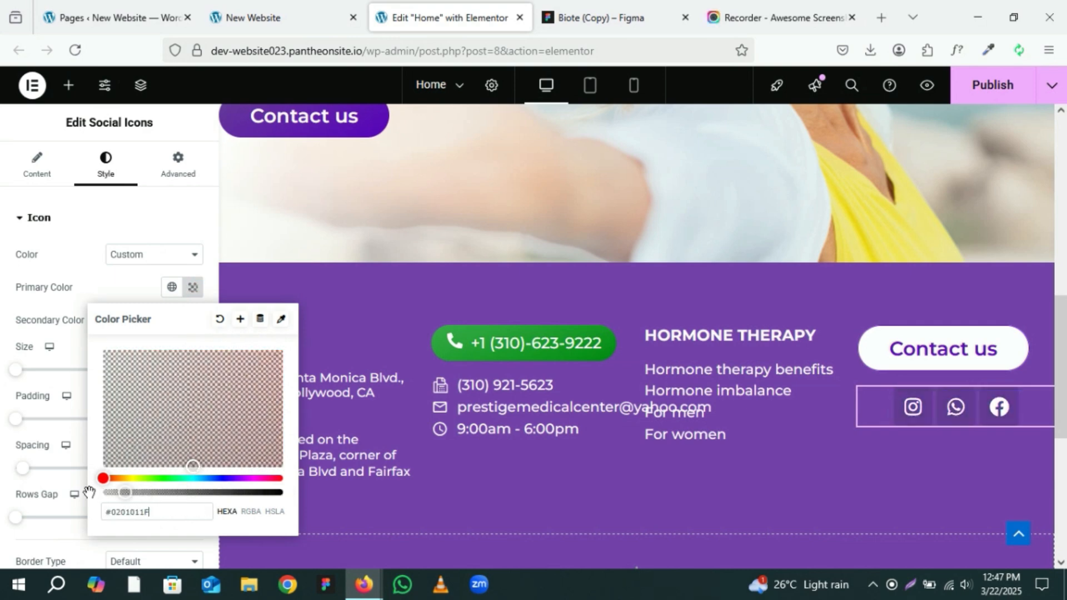
pyautogui.click(129, 288)
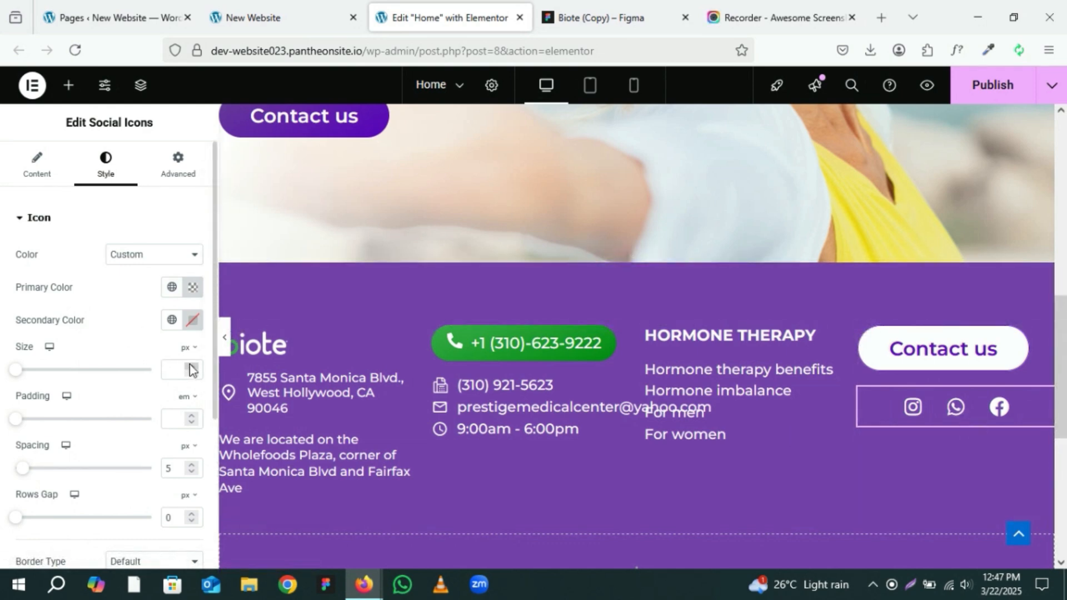
# Step: Set the social icons' padding to 0 em and their spacing to 11 px
pyautogui.scroll(-2, 191, 369)
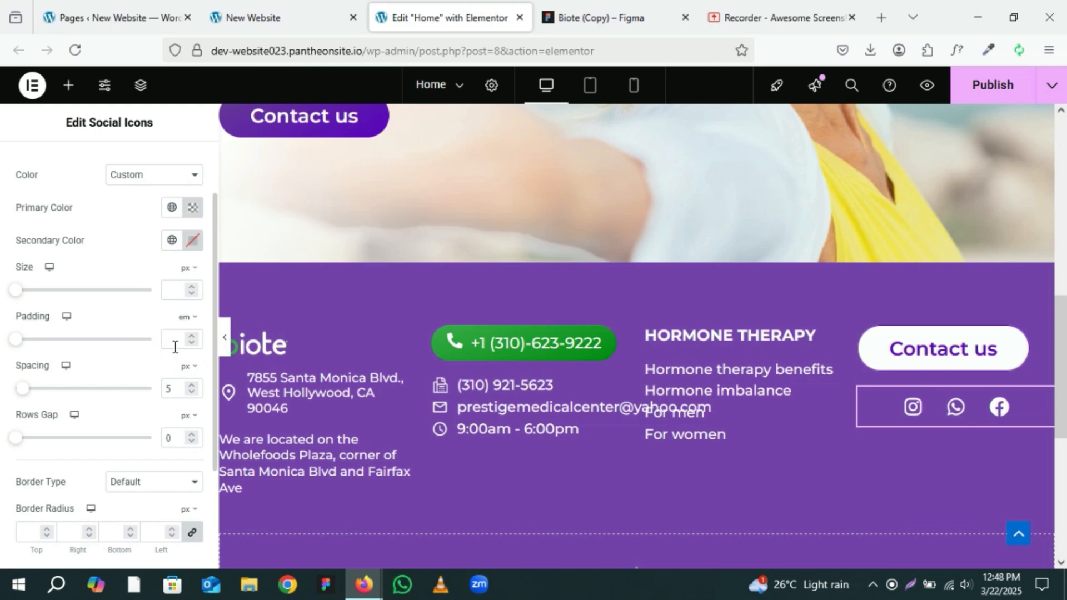
pyautogui.click(196, 395)
pyautogui.click(196, 395)
pyautogui.click(196, 395)
pyautogui.click(196, 395)
pyautogui.click(196, 395)
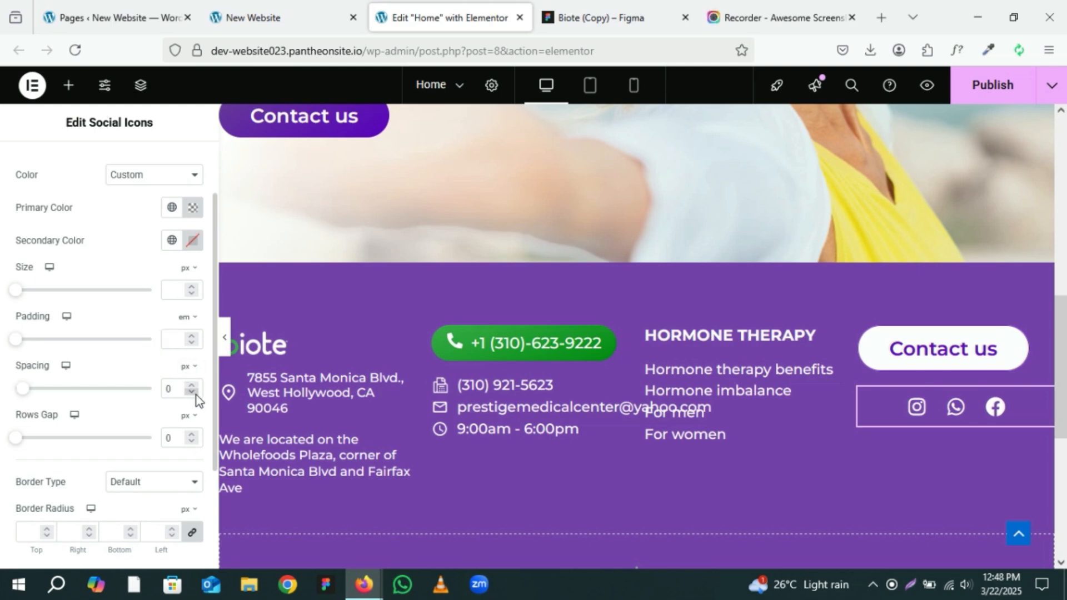
pyautogui.click(191, 335)
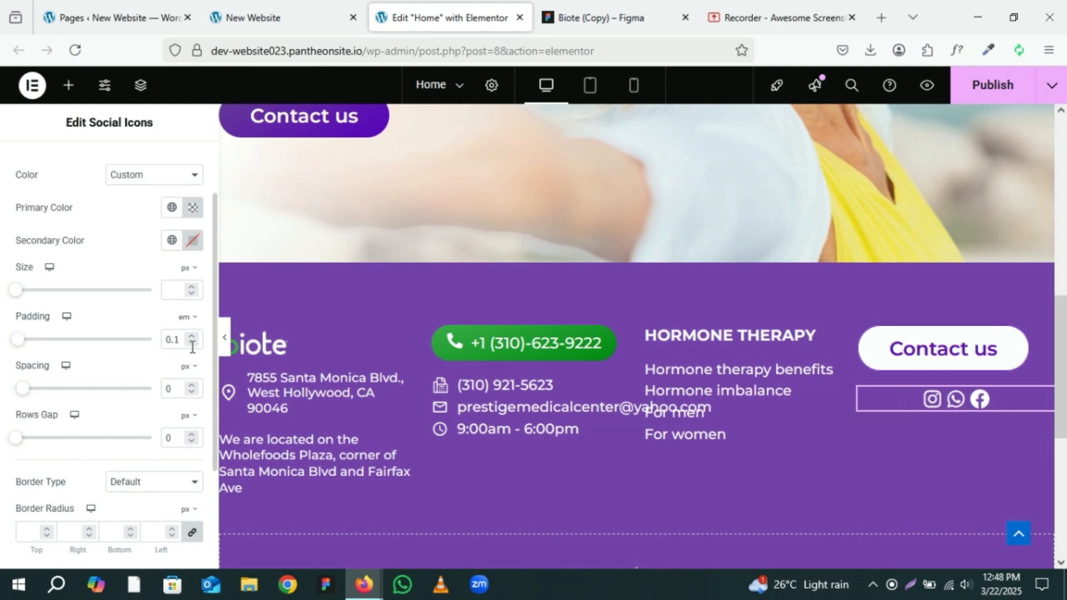
pyautogui.click(192, 342)
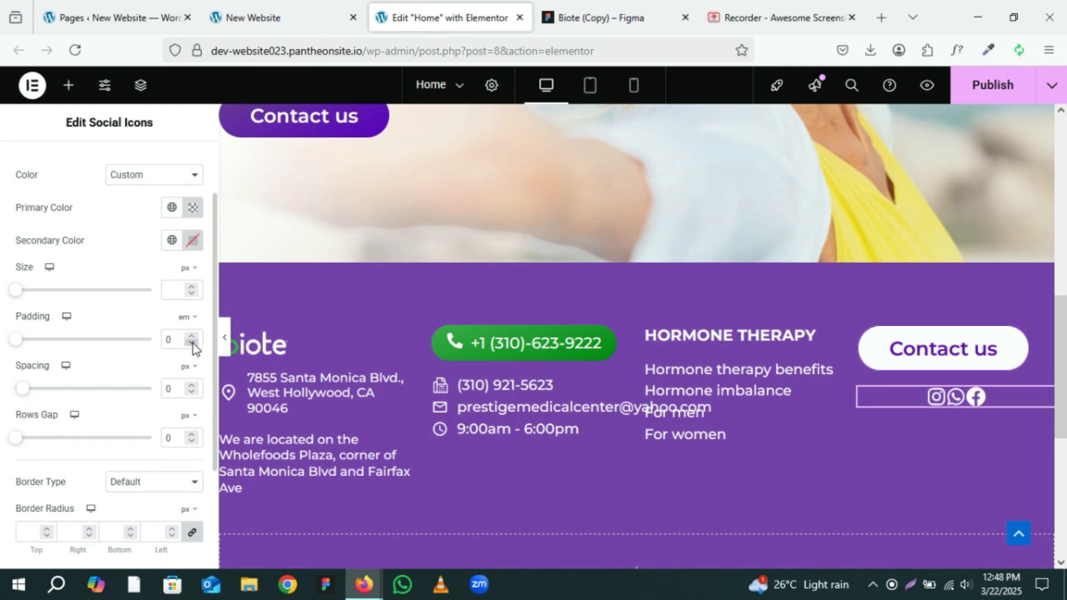
pyautogui.click(190, 387)
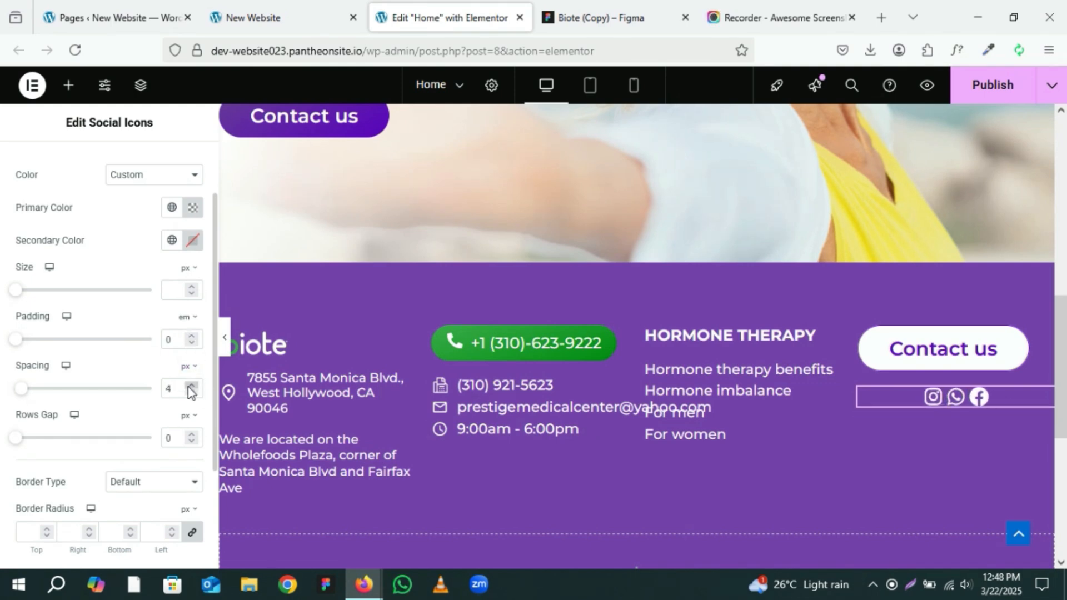
pyautogui.click(190, 387)
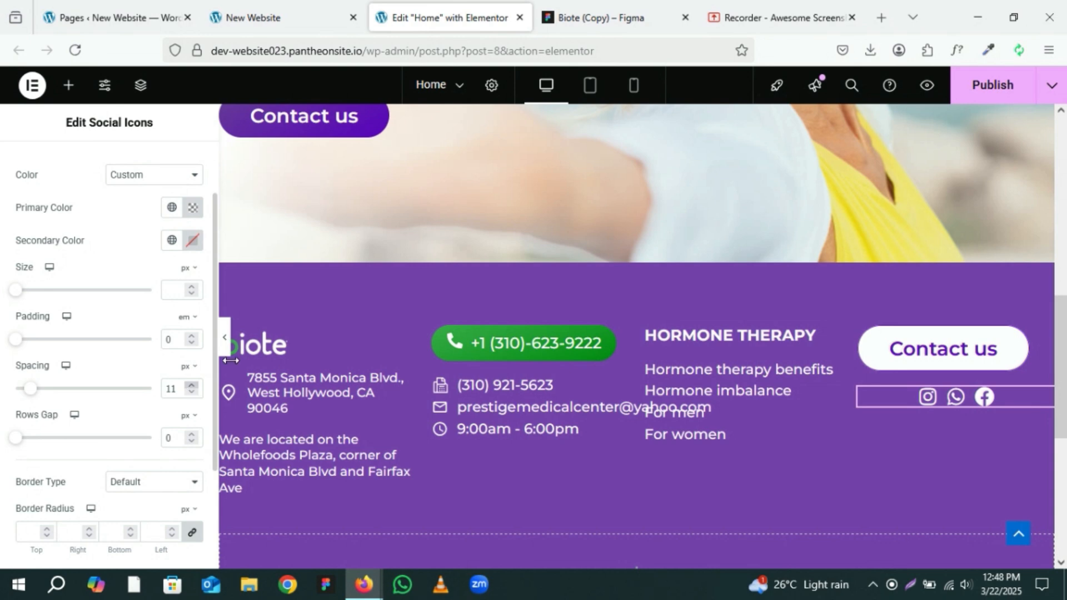
# Step: Check the gap of the Figma social icon group and set the icons' spacing to 20 px
pyautogui.click(617, 18)
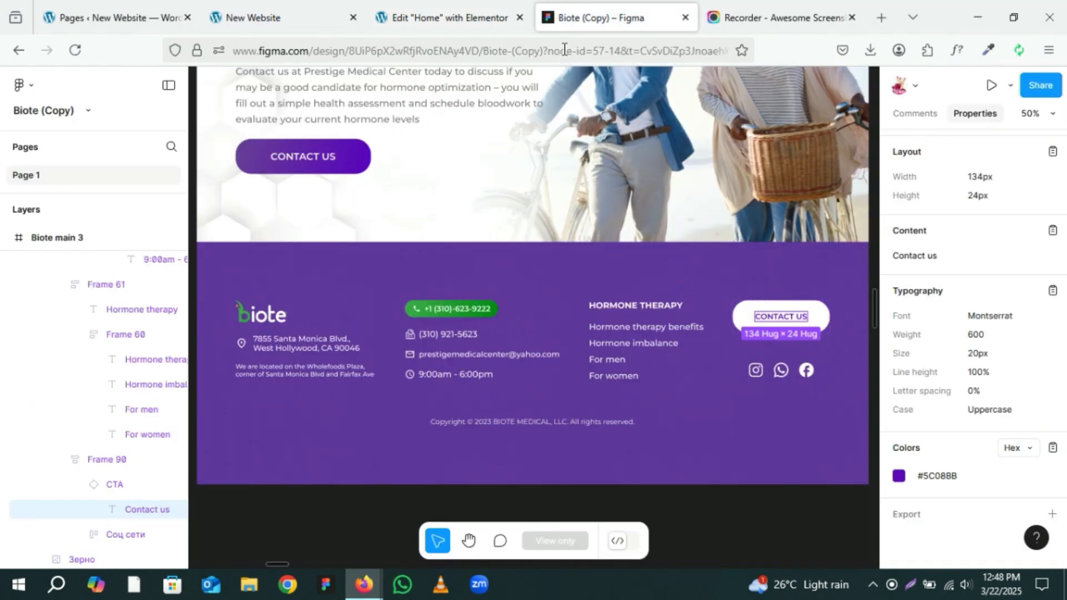
pyautogui.click(783, 373)
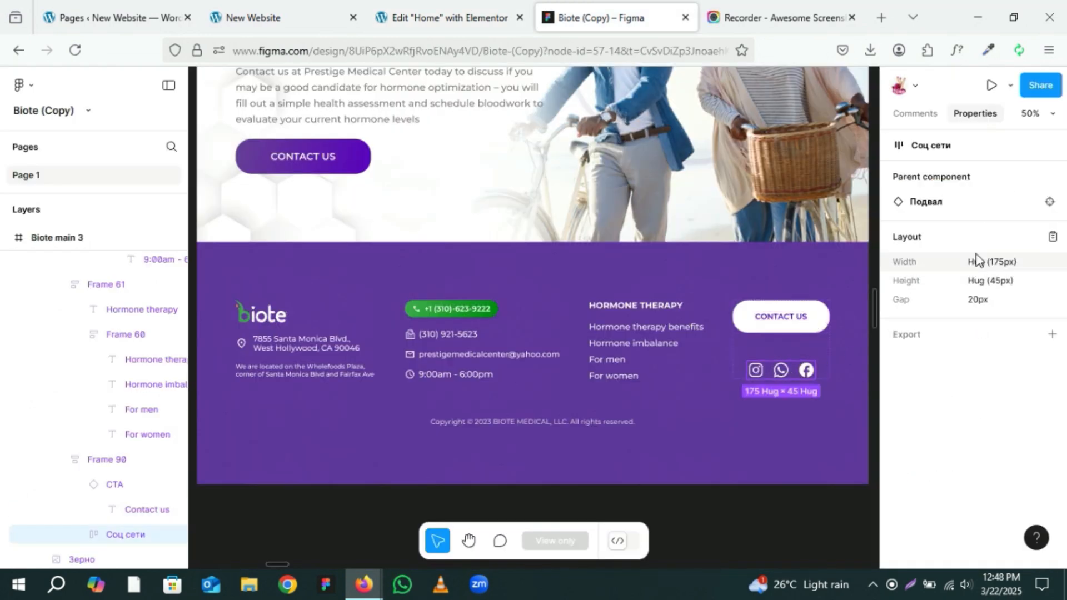
pyautogui.click(445, 11)
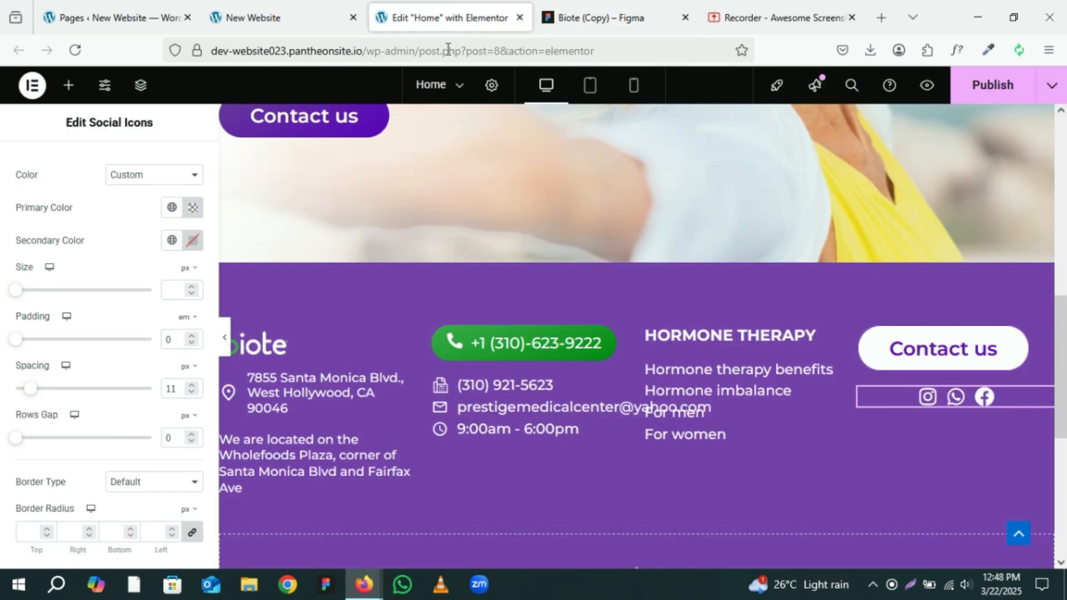
pyautogui.click(619, 3)
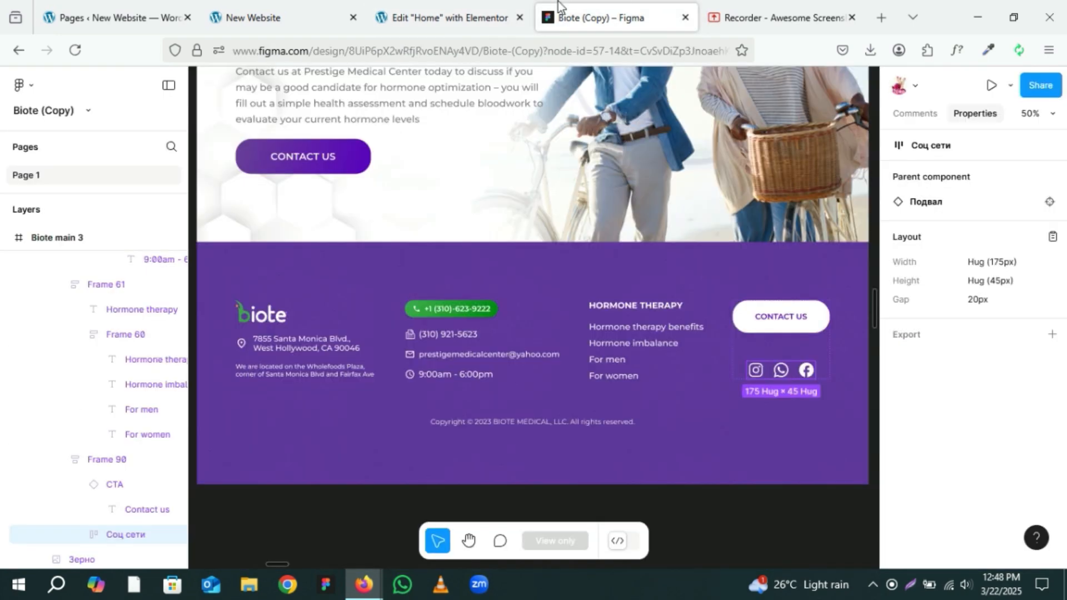
pyautogui.click(452, 11)
pyautogui.click(191, 385)
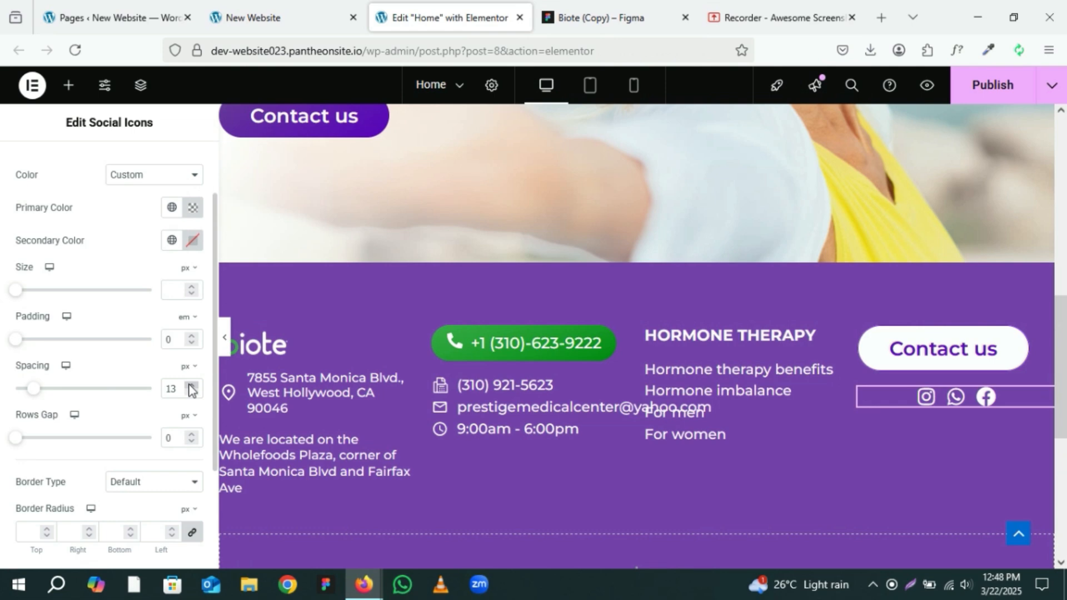
pyautogui.click(191, 386)
pyautogui.click(191, 385)
pyautogui.click(191, 385)
pyautogui.click(191, 385)
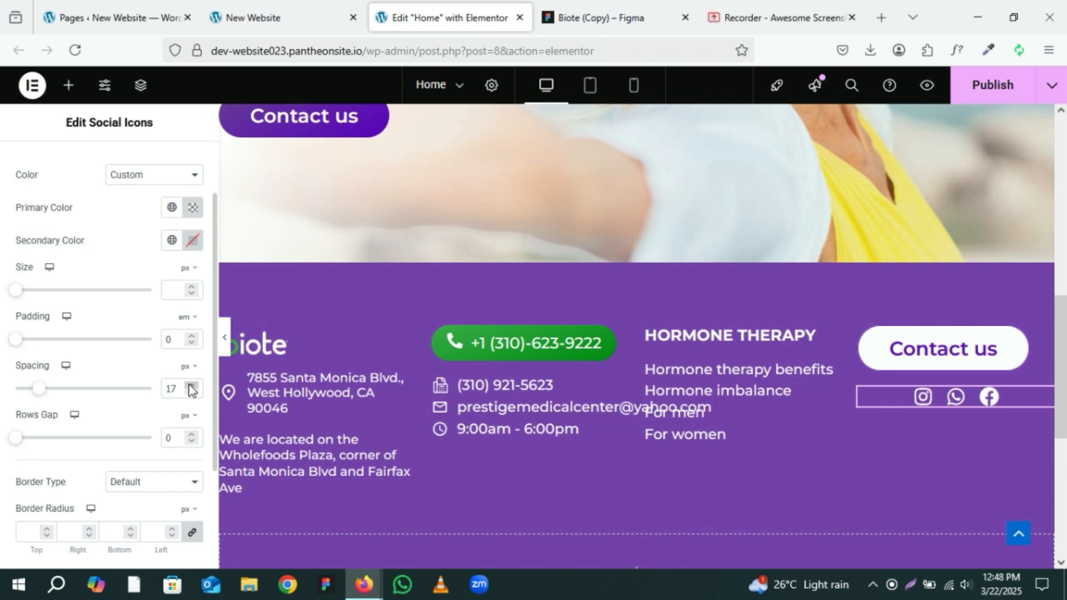
pyautogui.click(191, 386)
pyautogui.click(191, 385)
pyautogui.click(191, 385)
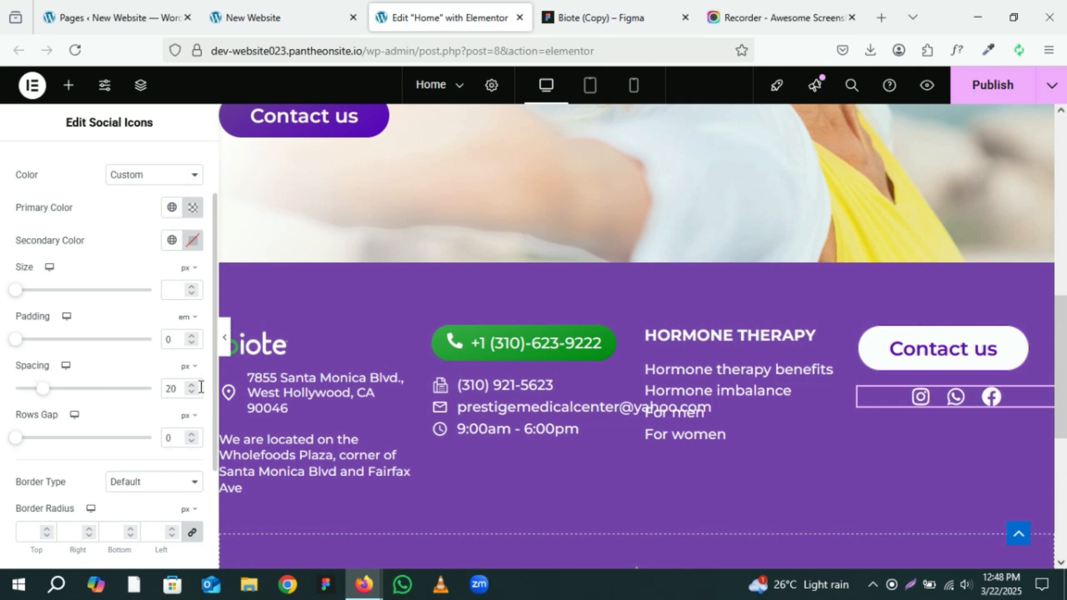
# Step: Preview the footer and link the social icons' border radius values together
pyautogui.click(225, 340)
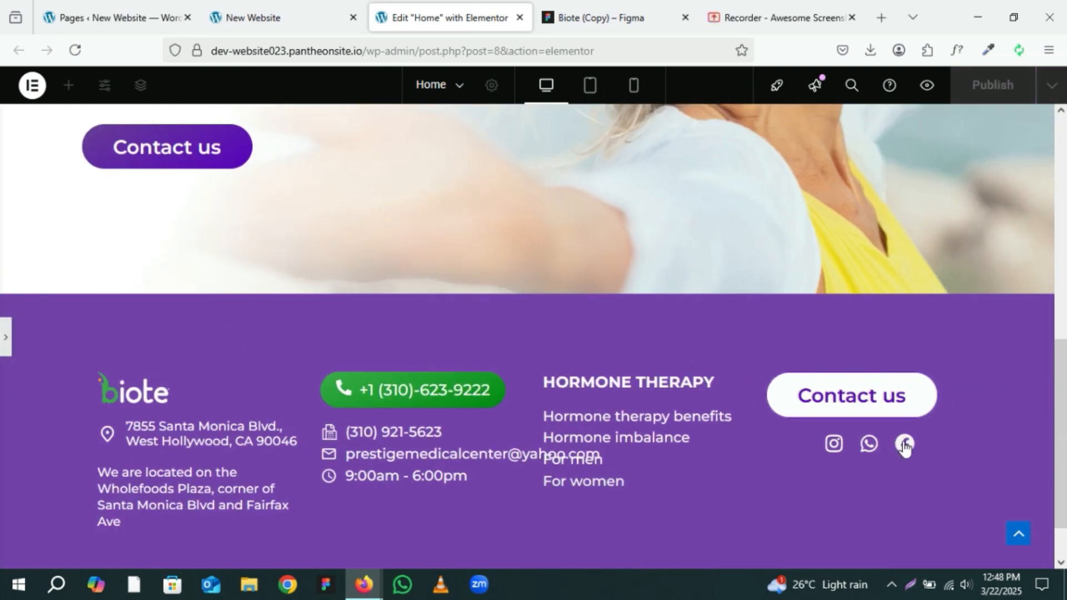
pyautogui.click(4, 347)
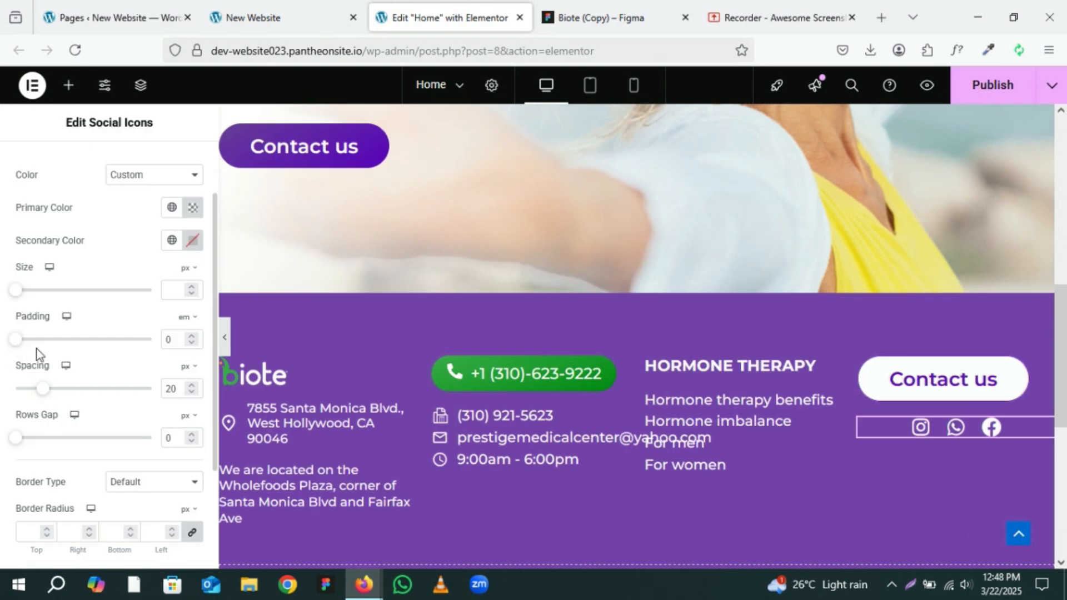
pyautogui.scroll(-2, 173, 397)
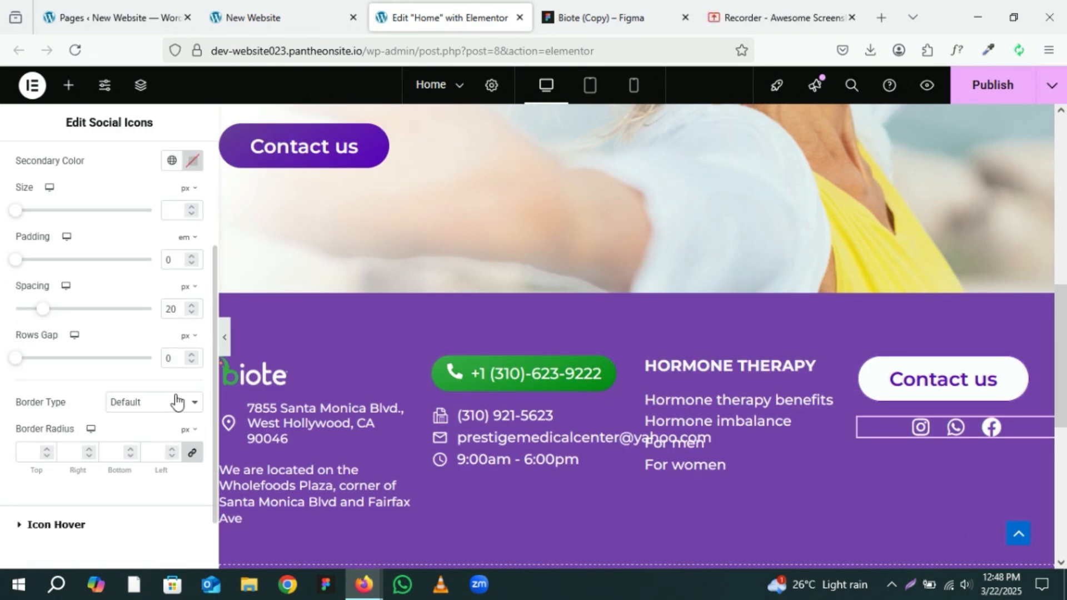
pyautogui.click(195, 453)
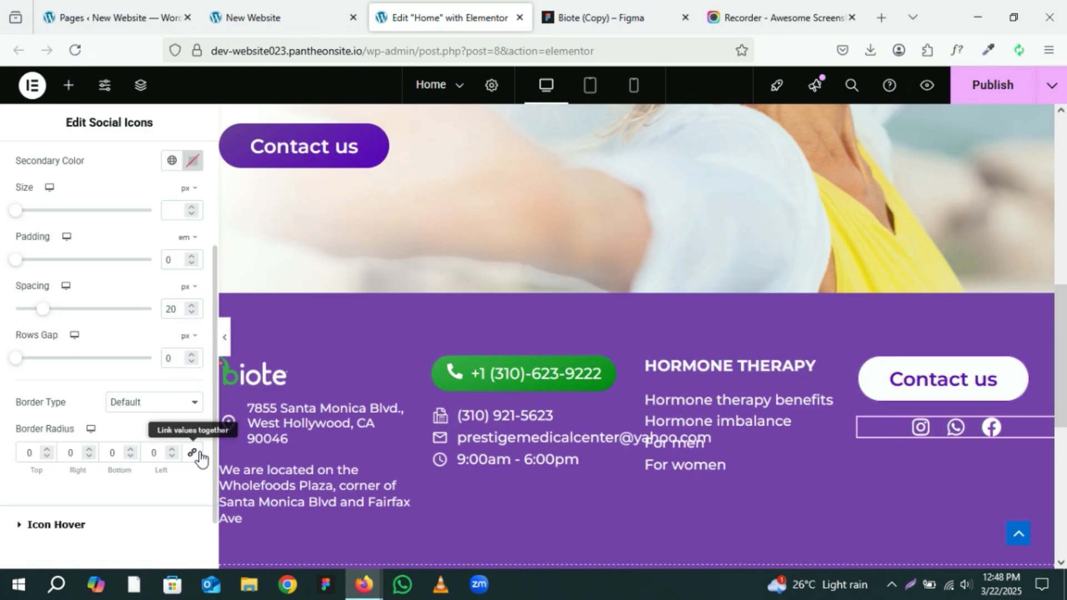
# Step: Open the social icons' hover style settings and set the hover secondary colour to green #1FDF0E
pyautogui.click(55, 524)
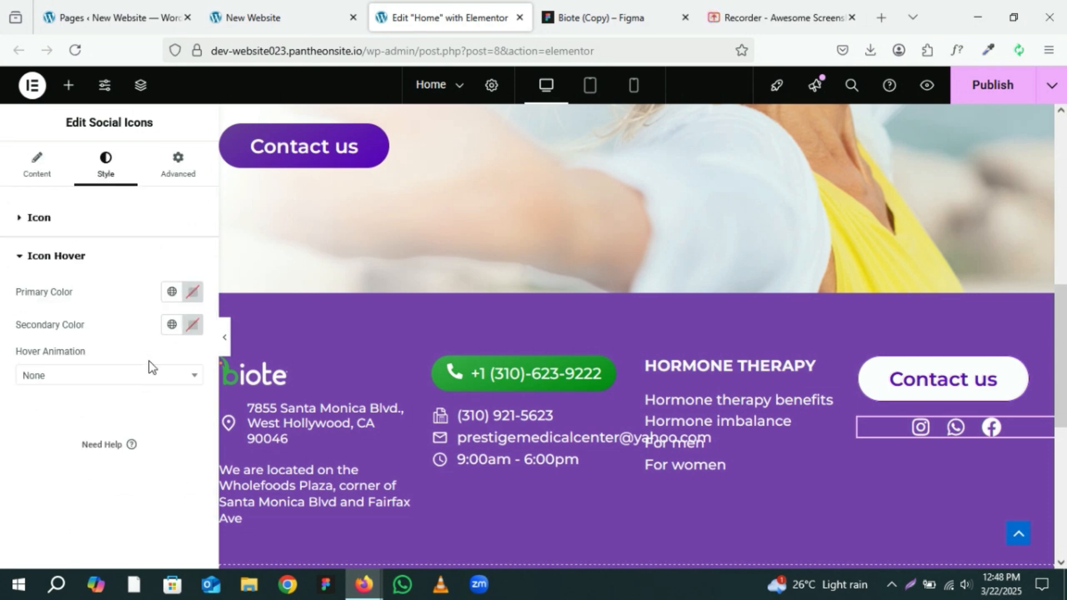
pyautogui.click(194, 327)
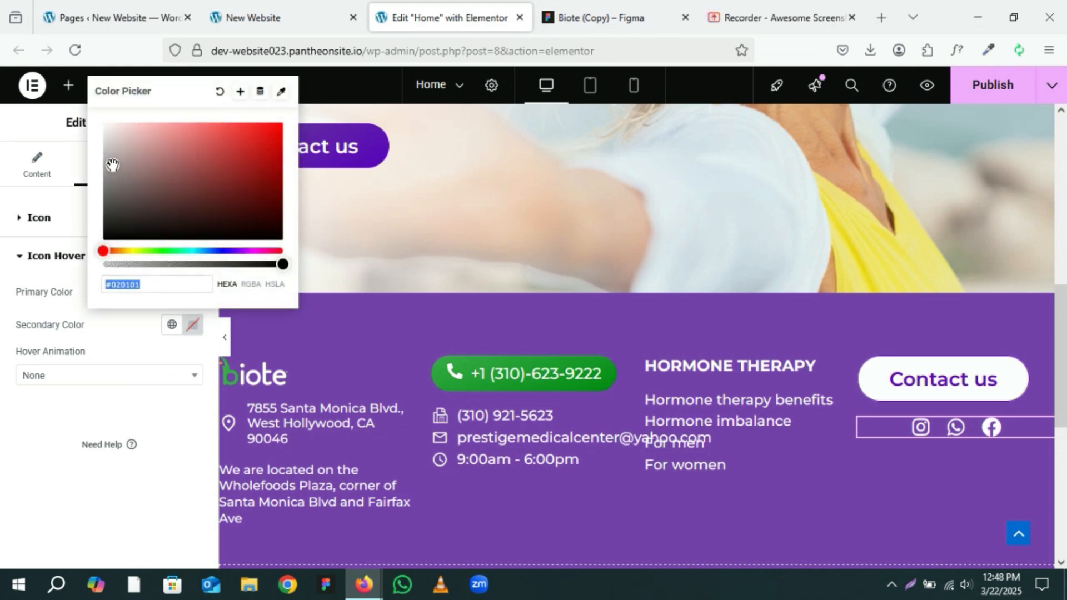
pyautogui.click(160, 250)
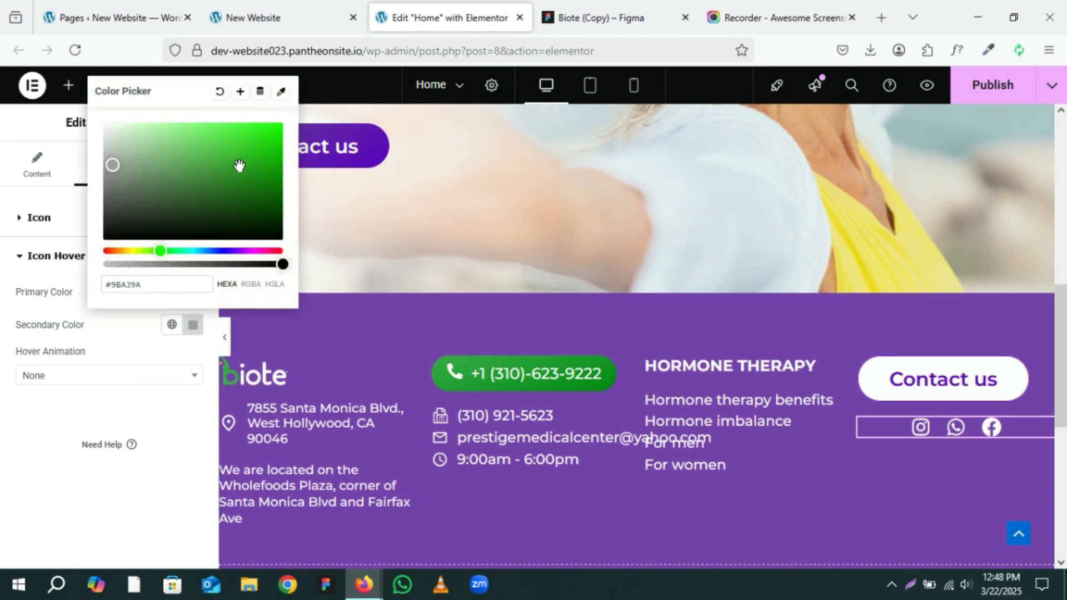
pyautogui.click(270, 137)
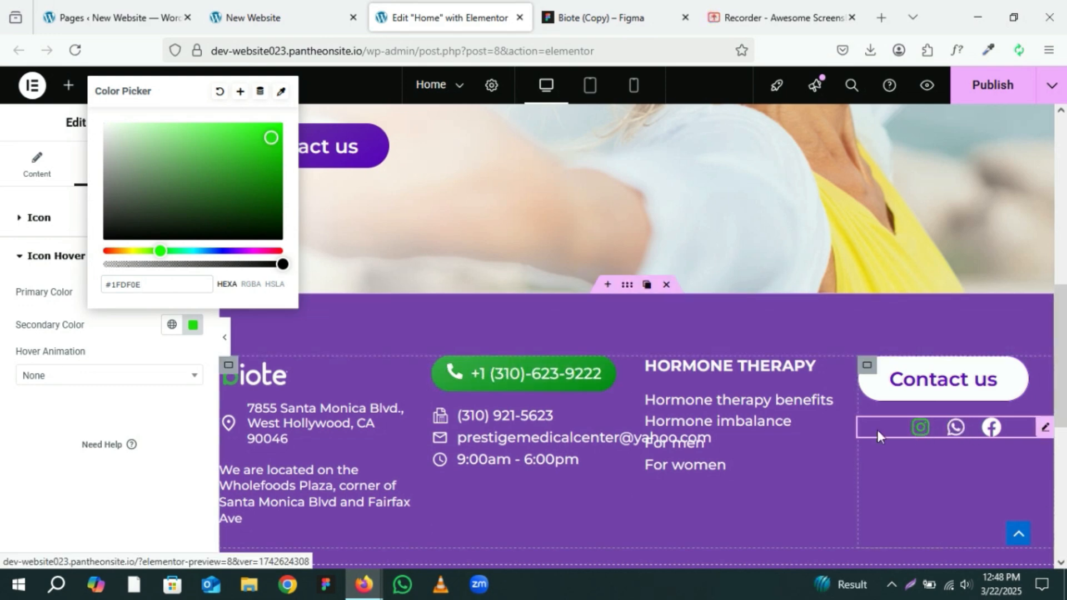
# Step: Set the social icons' hover animation to Grow Rotate
pyautogui.click(113, 381)
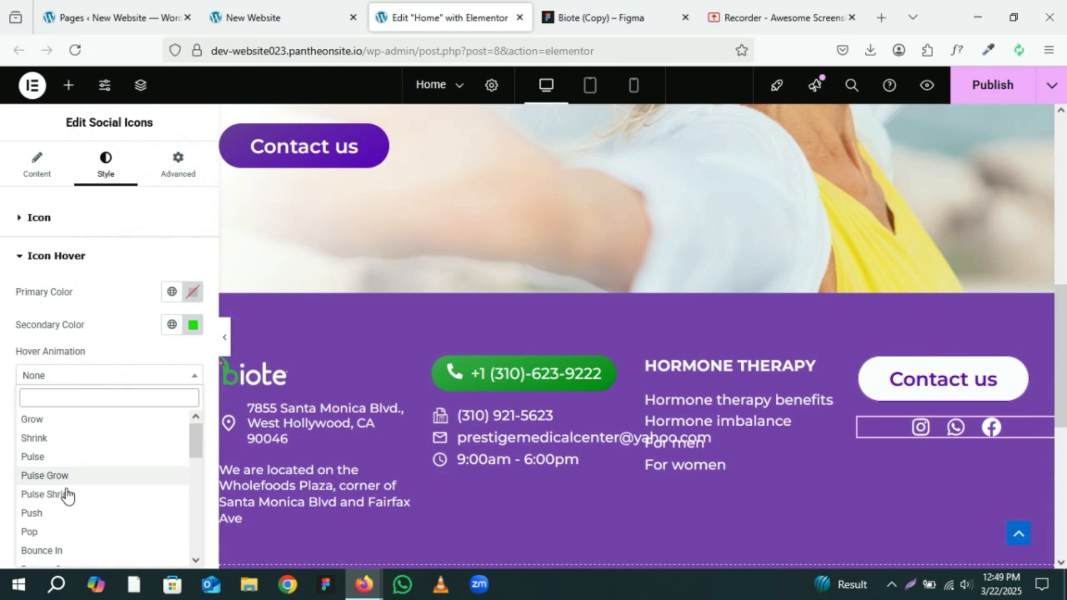
pyautogui.scroll(-2, 48, 538)
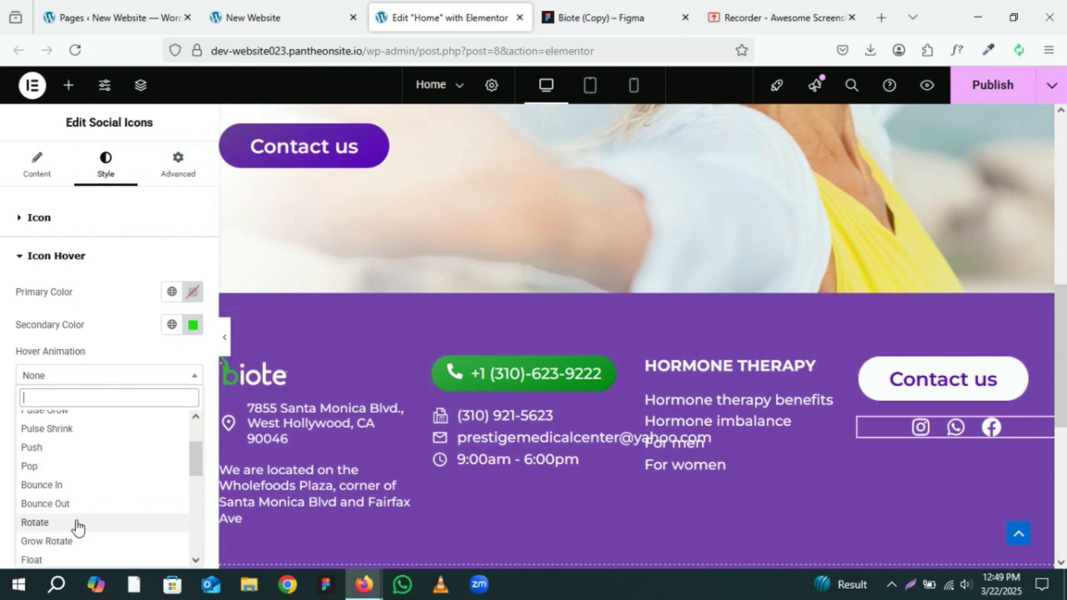
pyautogui.click(63, 560)
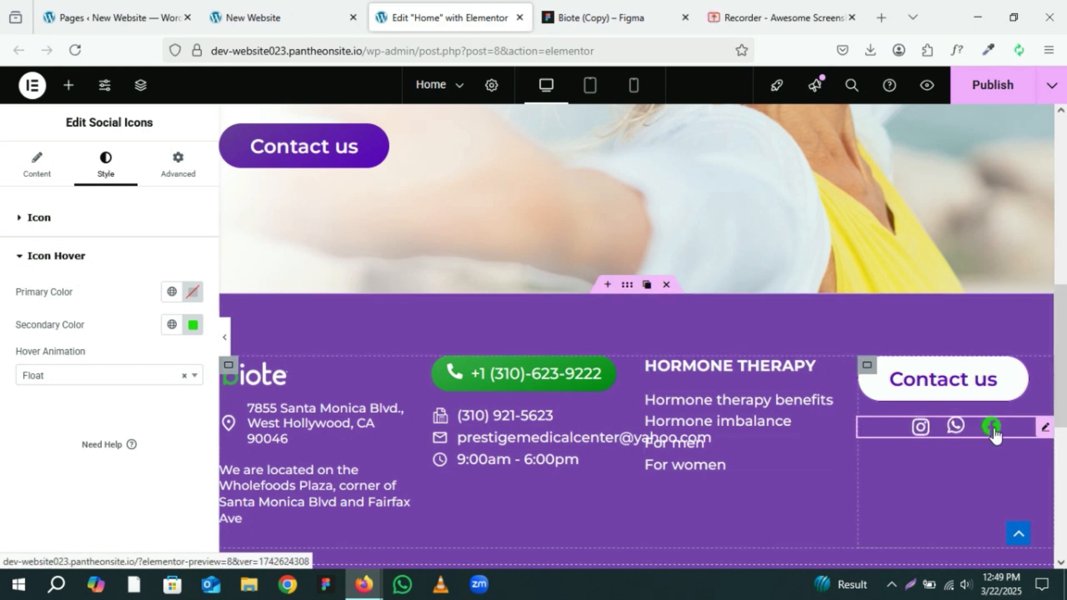
pyautogui.click(56, 376)
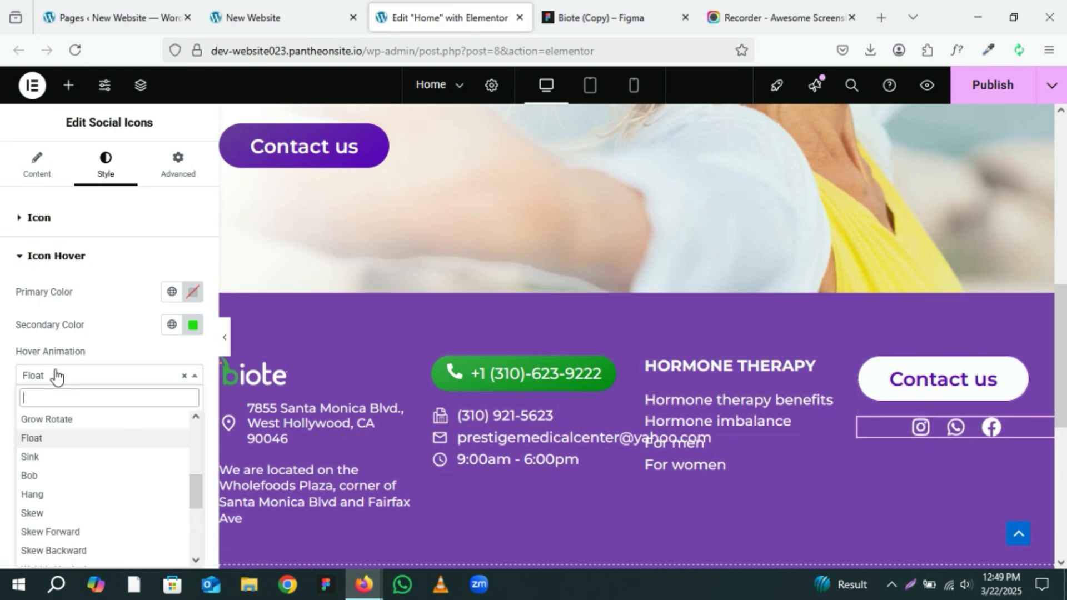
pyautogui.click(50, 419)
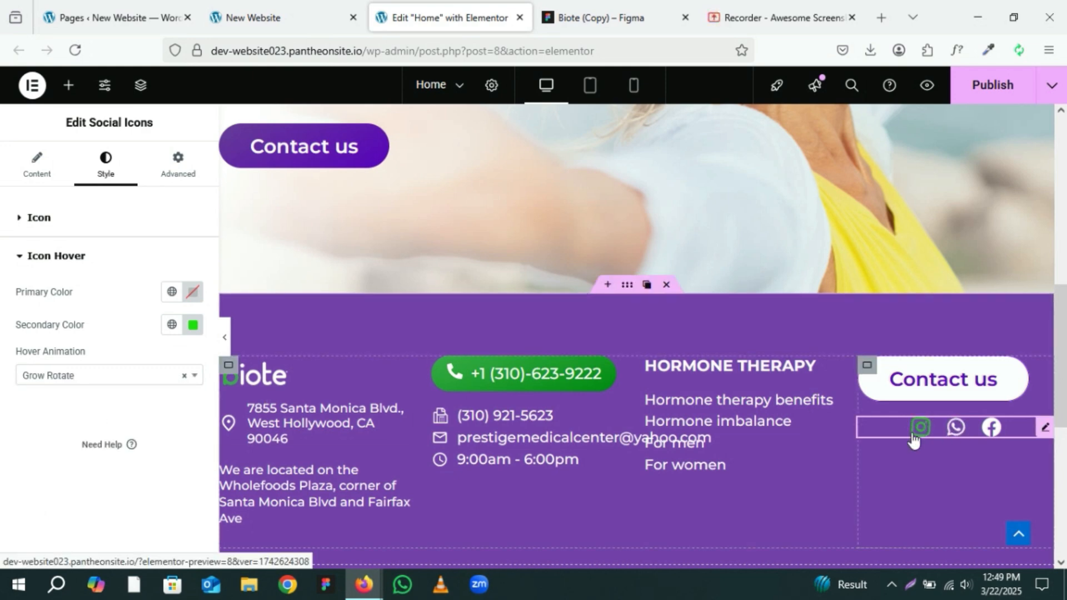
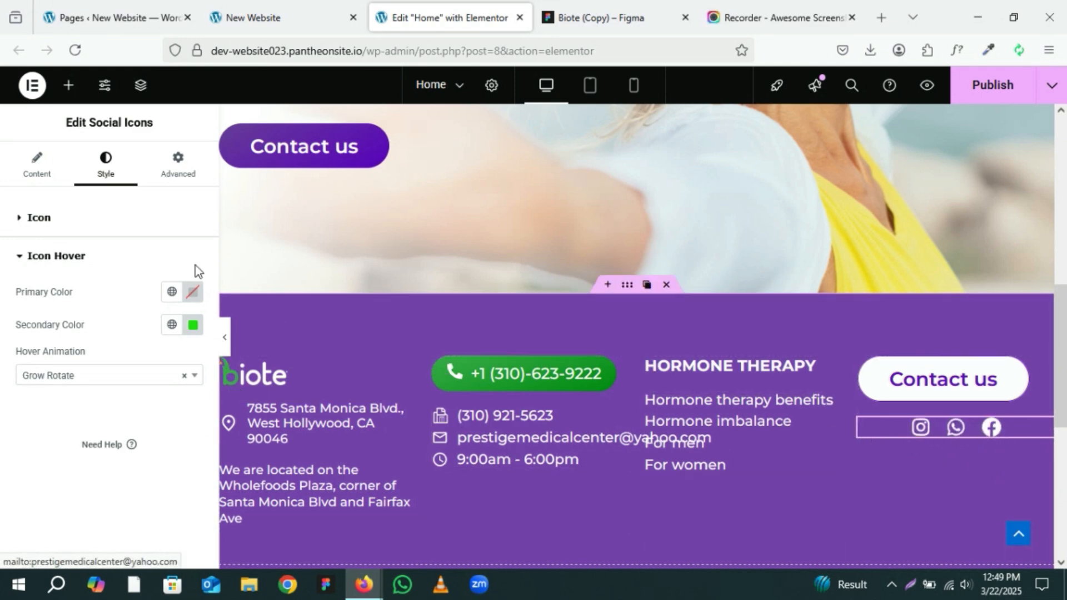
# Step: Try left alignment for the footer social icons, then revert to centre alignment
pyautogui.click(51, 166)
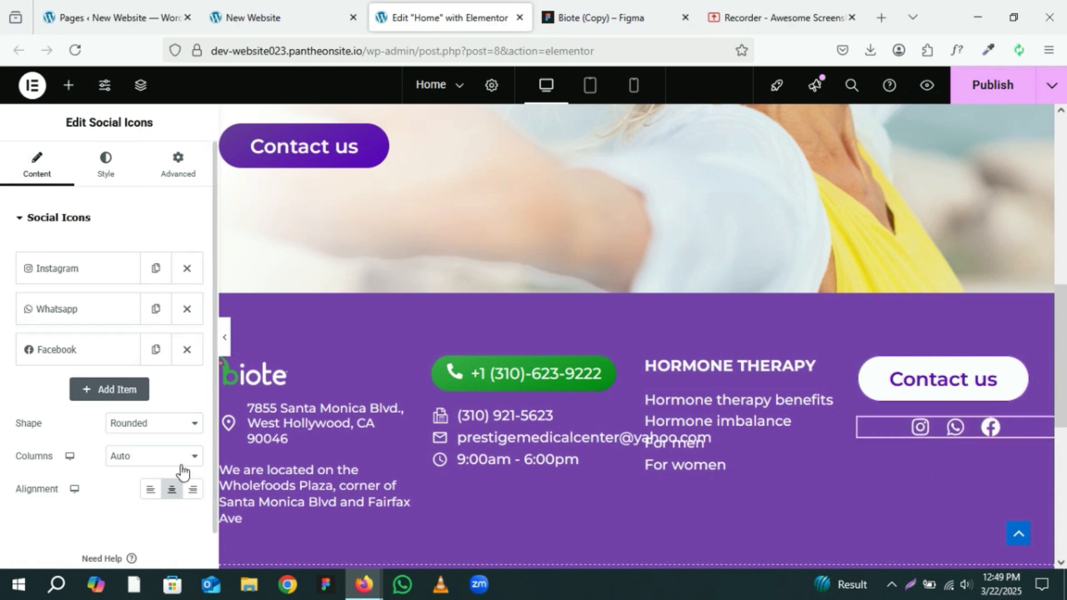
pyautogui.click(150, 493)
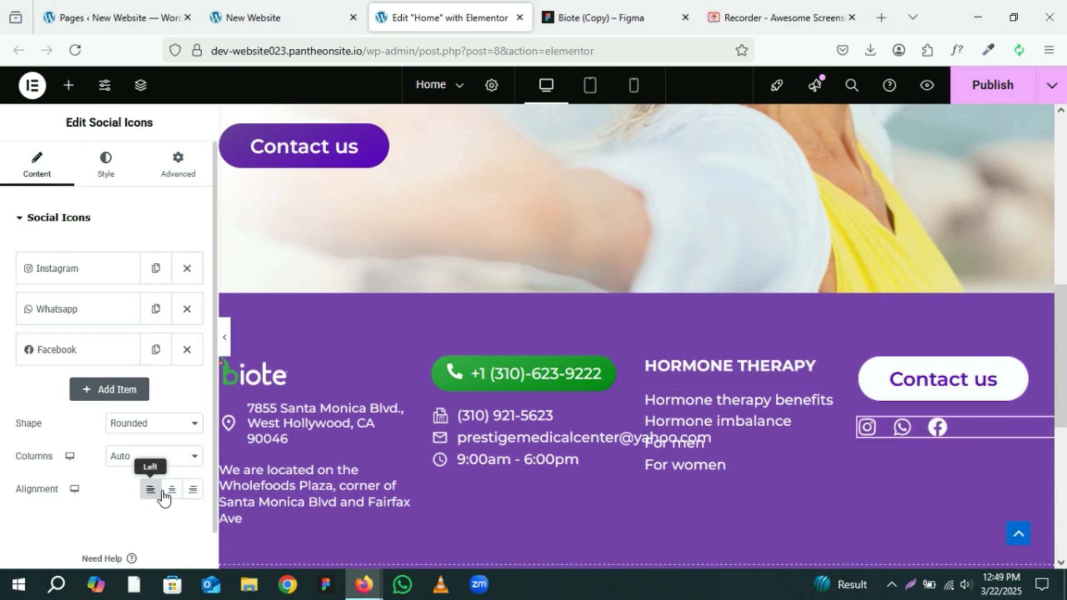
pyautogui.click(171, 490)
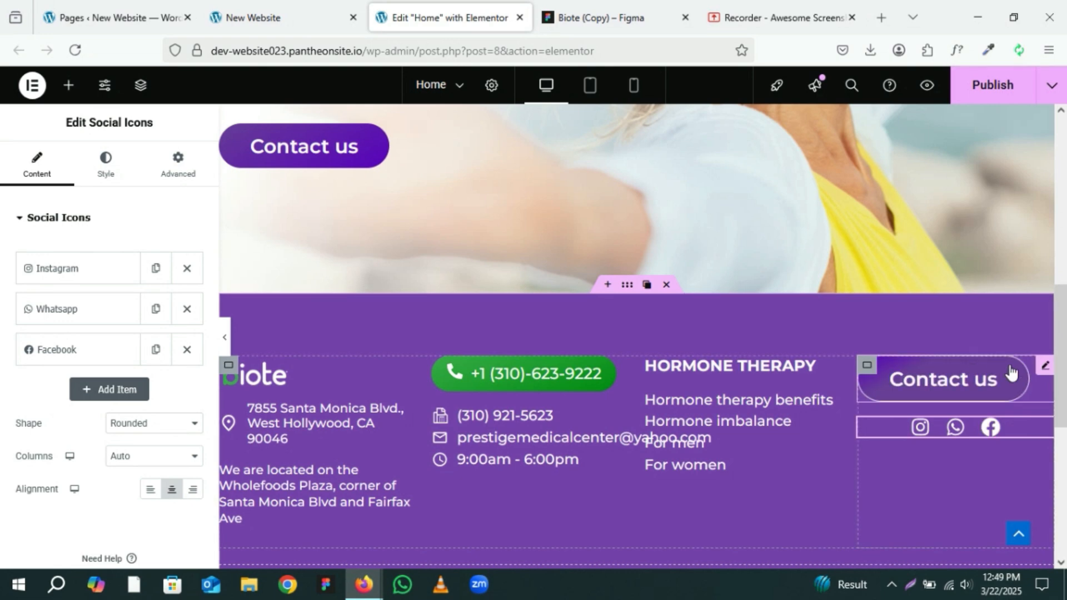
# Step: Set the footer Contact us button's position to Center and preview the footer
pyautogui.click(1044, 367)
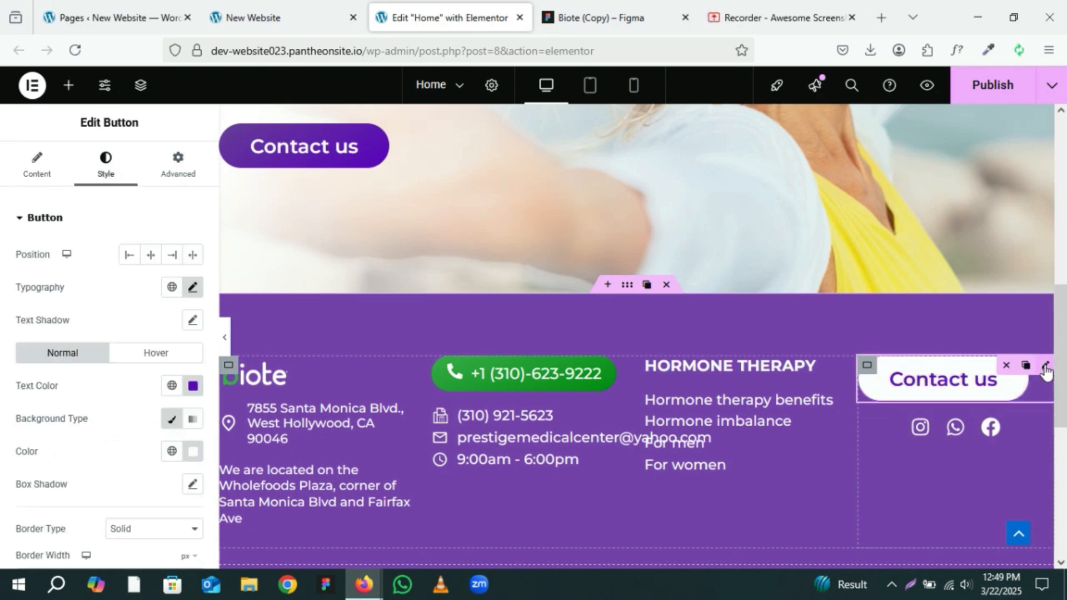
pyautogui.click(148, 255)
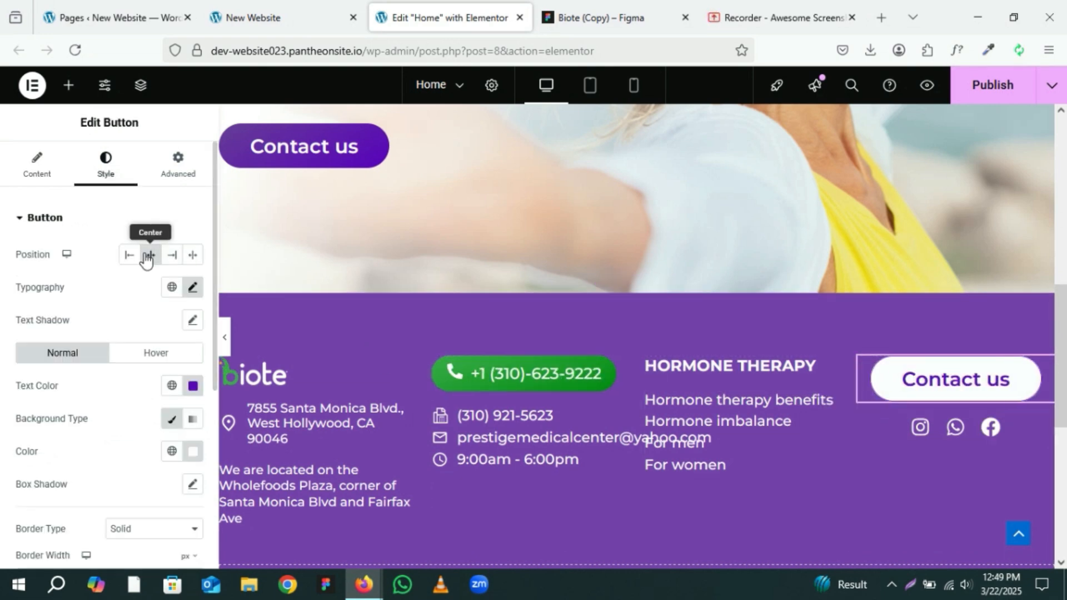
pyautogui.click(225, 338)
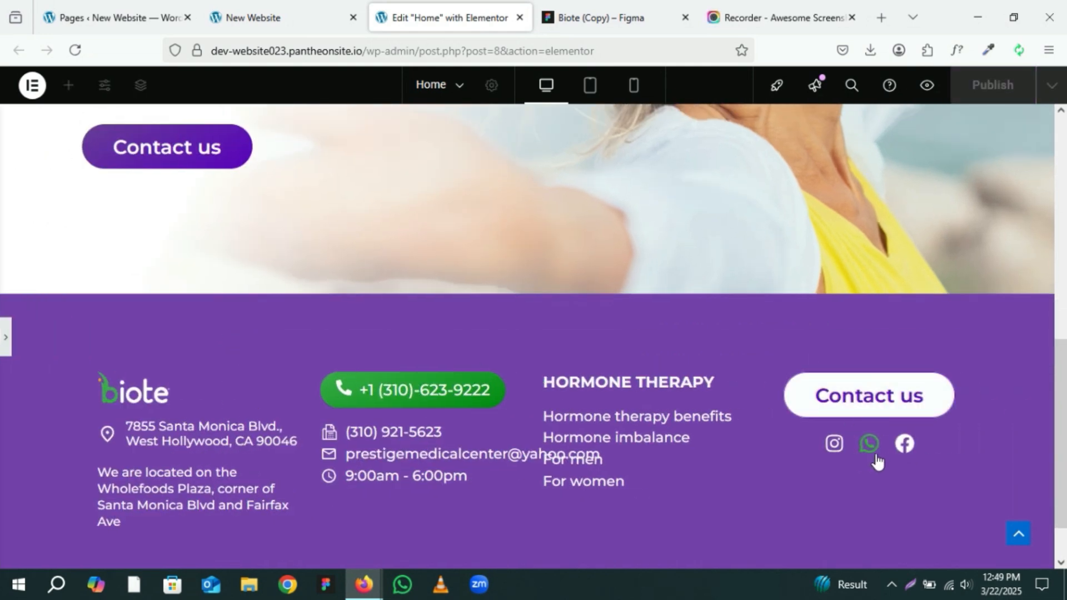
pyautogui.click(4, 338)
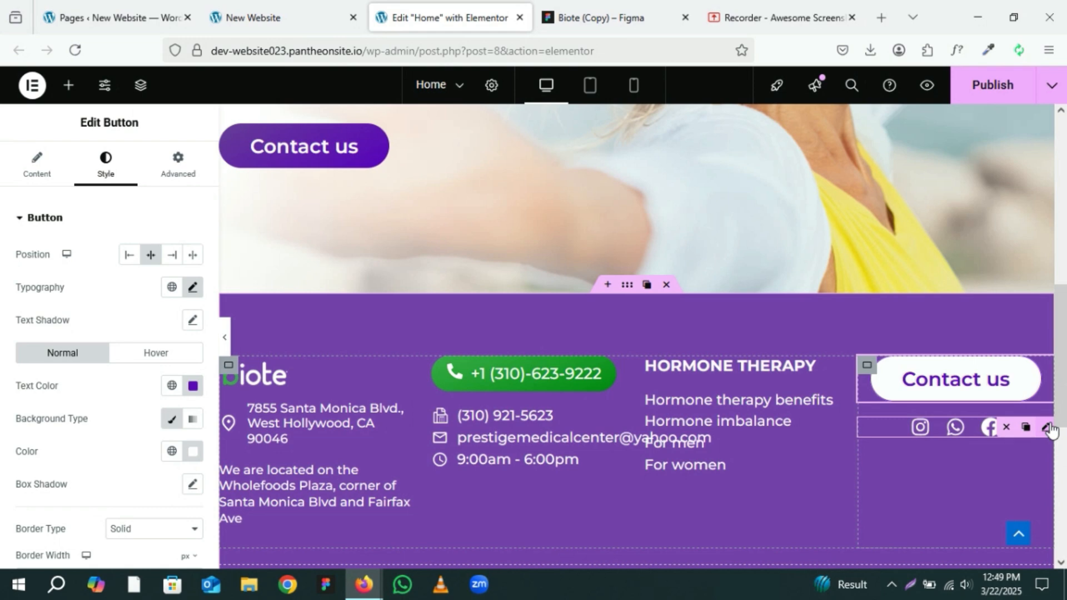
# Step: Set the social icons widget's top padding to 30 px
pyautogui.click(1048, 428)
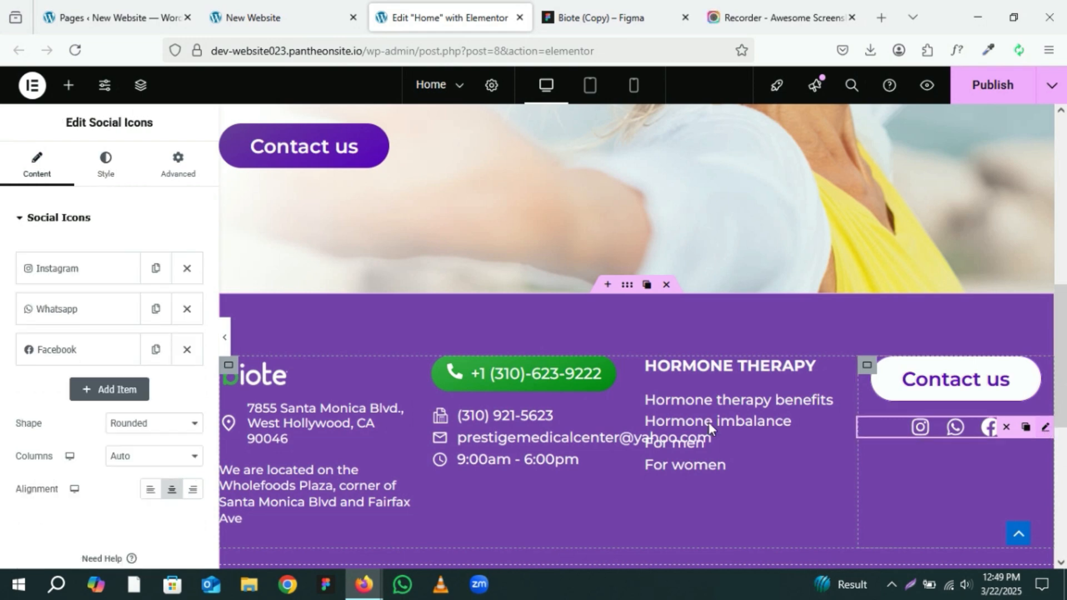
pyautogui.click(98, 176)
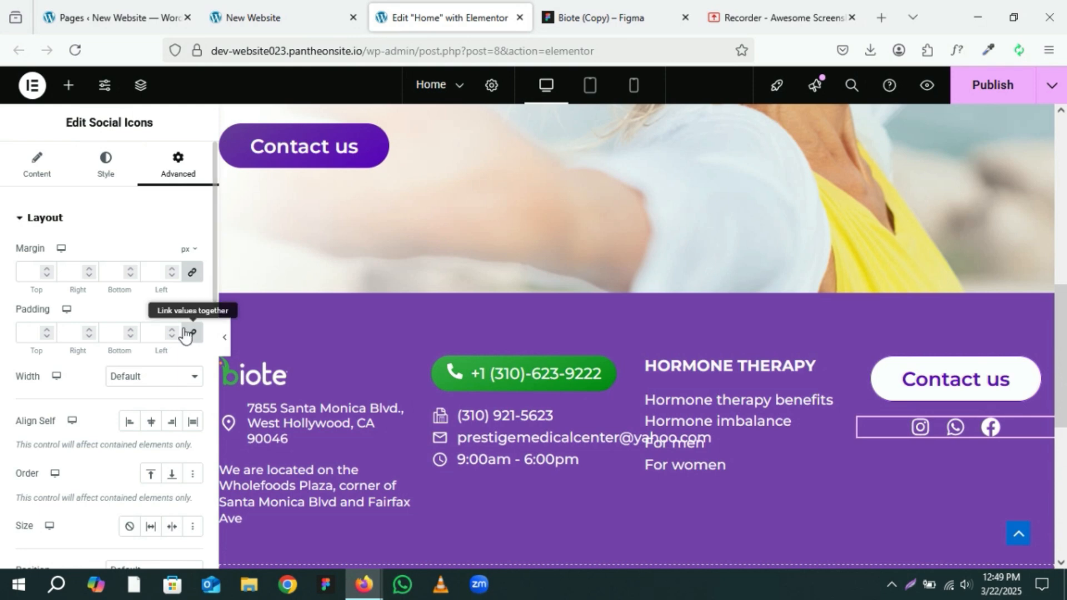
pyautogui.click(30, 332)
pyautogui.write('0')
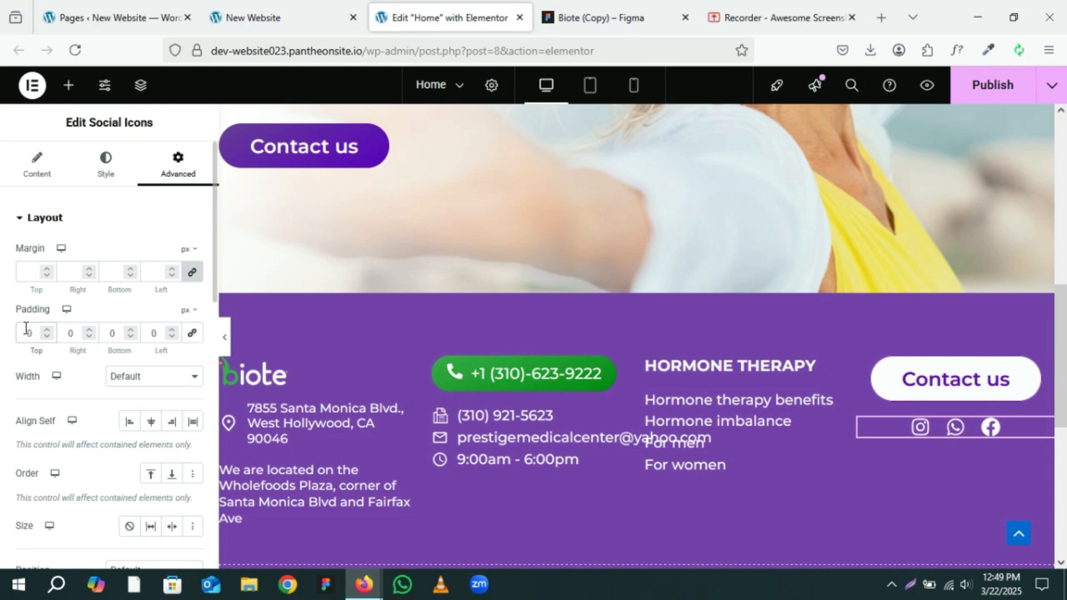
pyautogui.write('30')
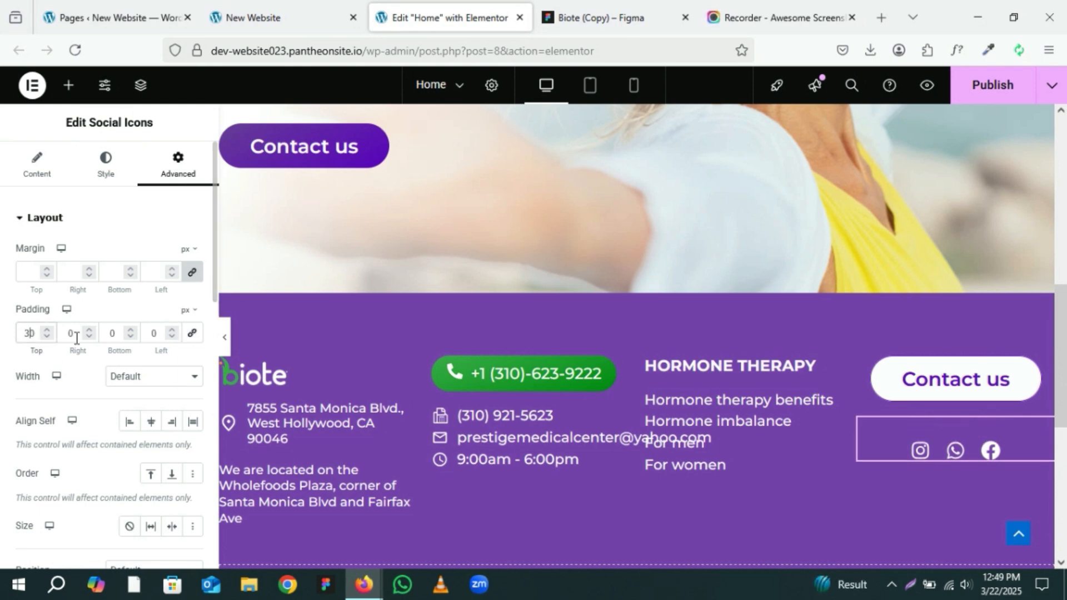
# Step: Compare the previewed footer with the footer in the Figma design
pyautogui.click(225, 336)
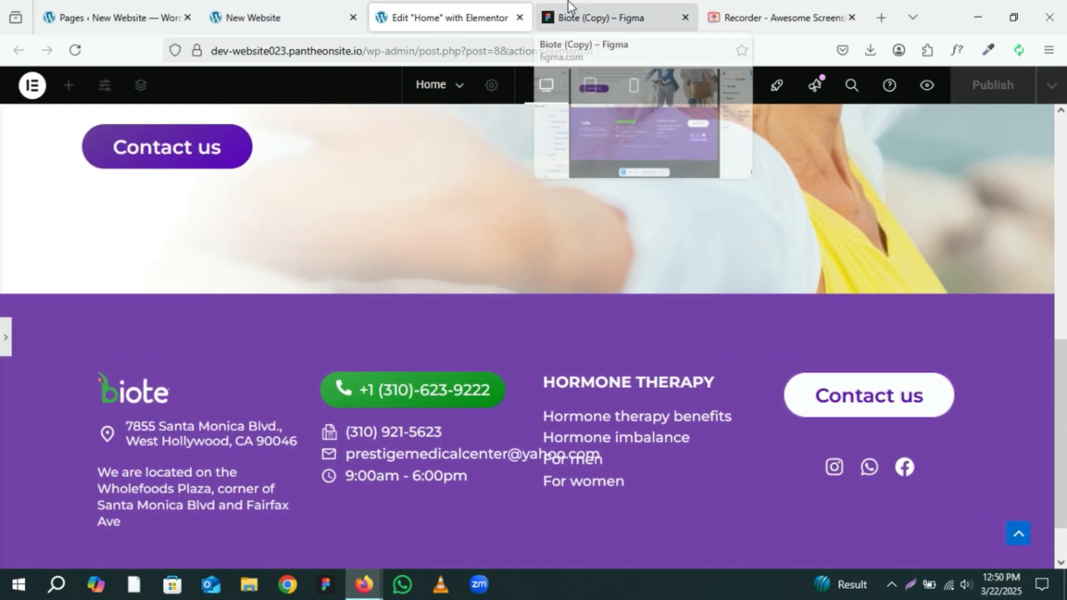
pyautogui.click(576, 19)
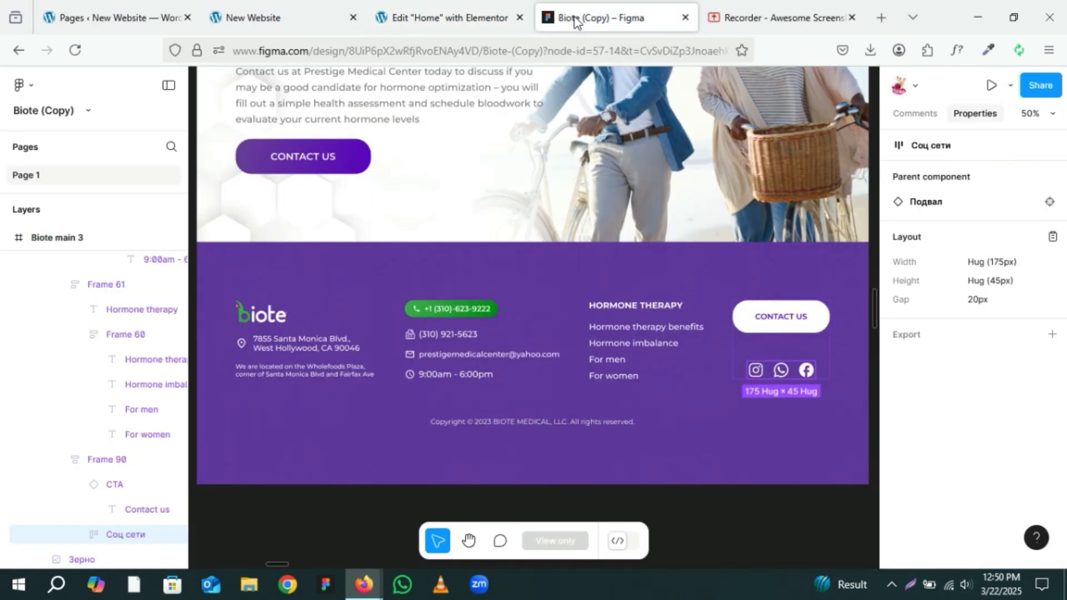
pyautogui.click(448, 16)
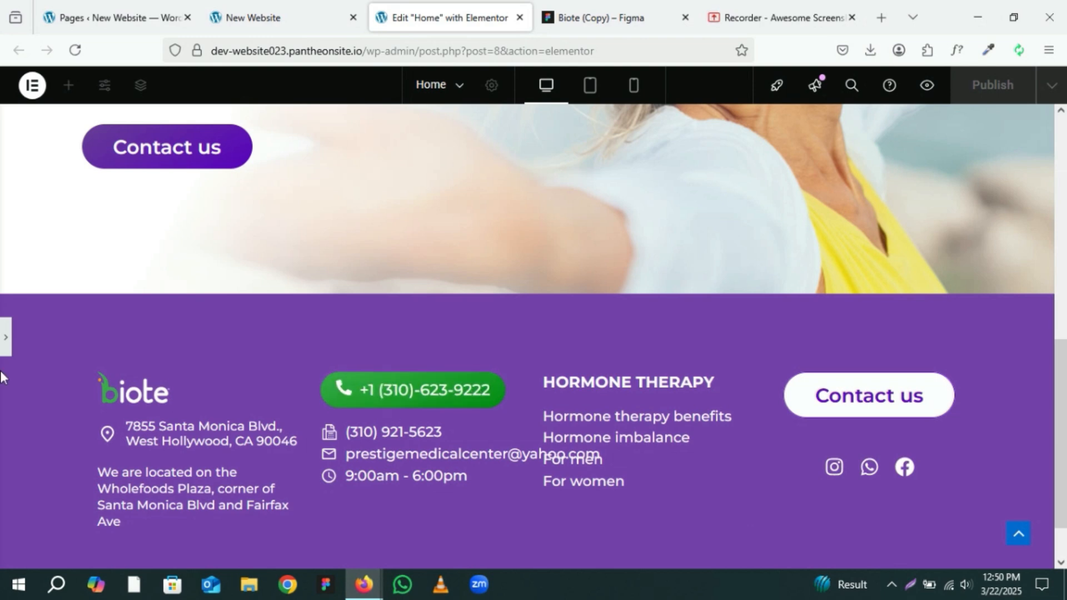
pyautogui.click(5, 349)
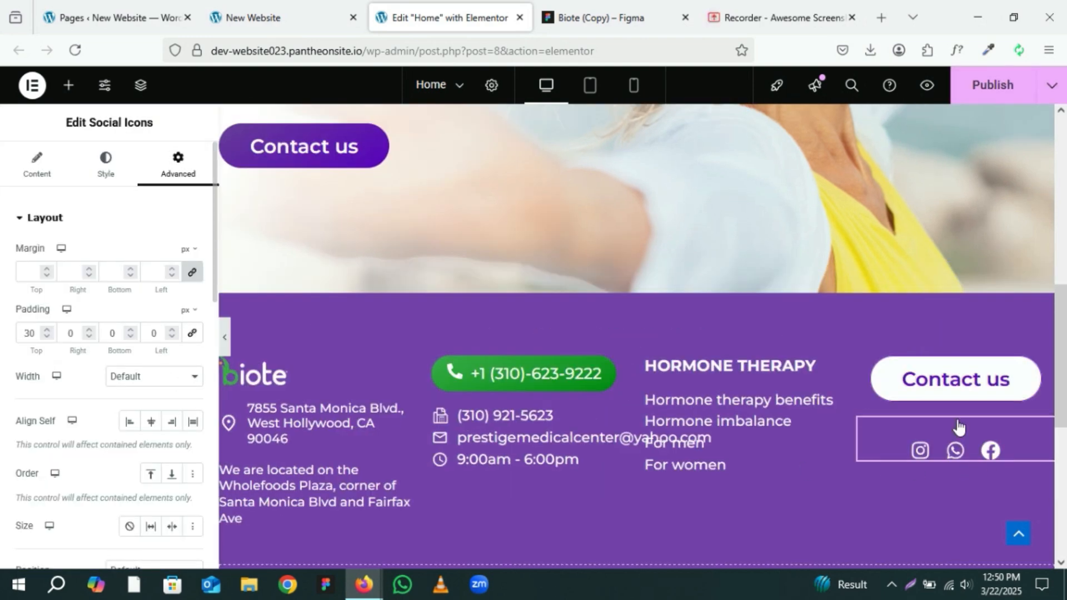
# Step: Reduce the right footer column container's width to 20%
pyautogui.click(868, 366)
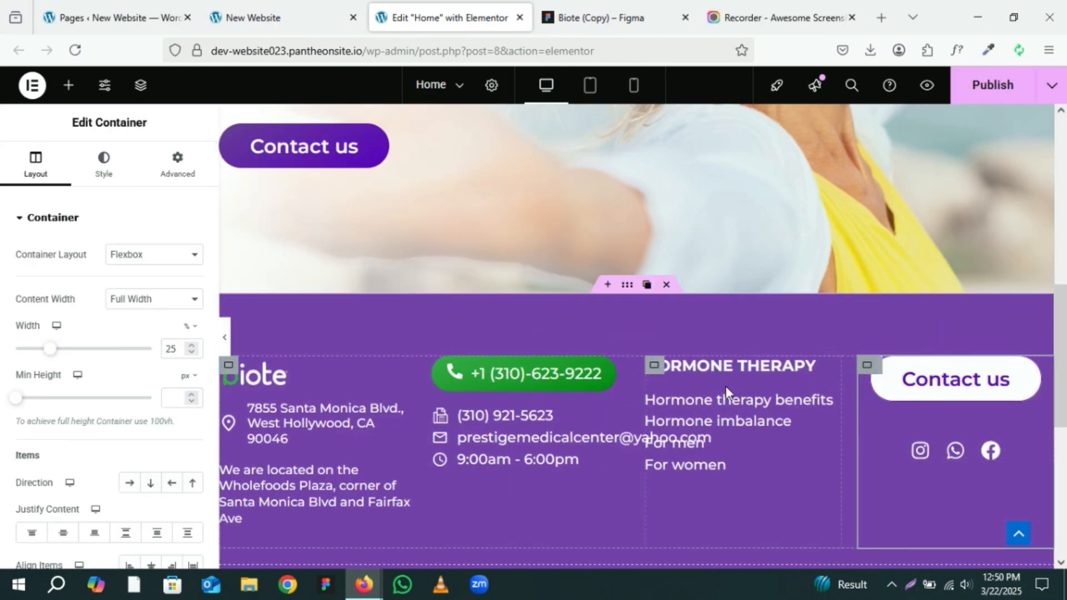
pyautogui.click(192, 352)
pyautogui.click(193, 352)
pyautogui.click(193, 352)
pyautogui.click(192, 352)
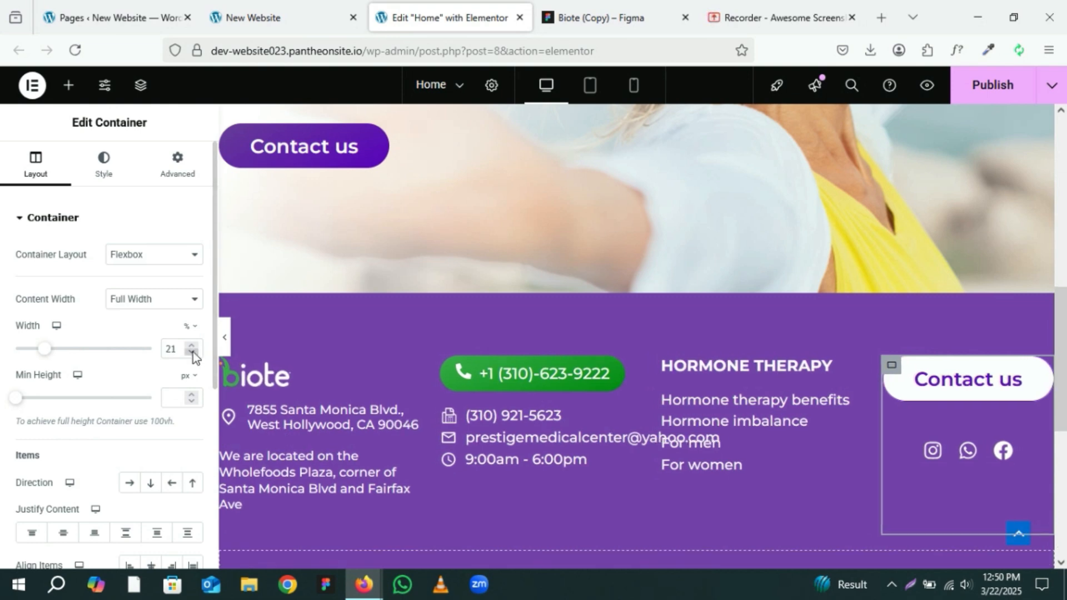
pyautogui.click(192, 352)
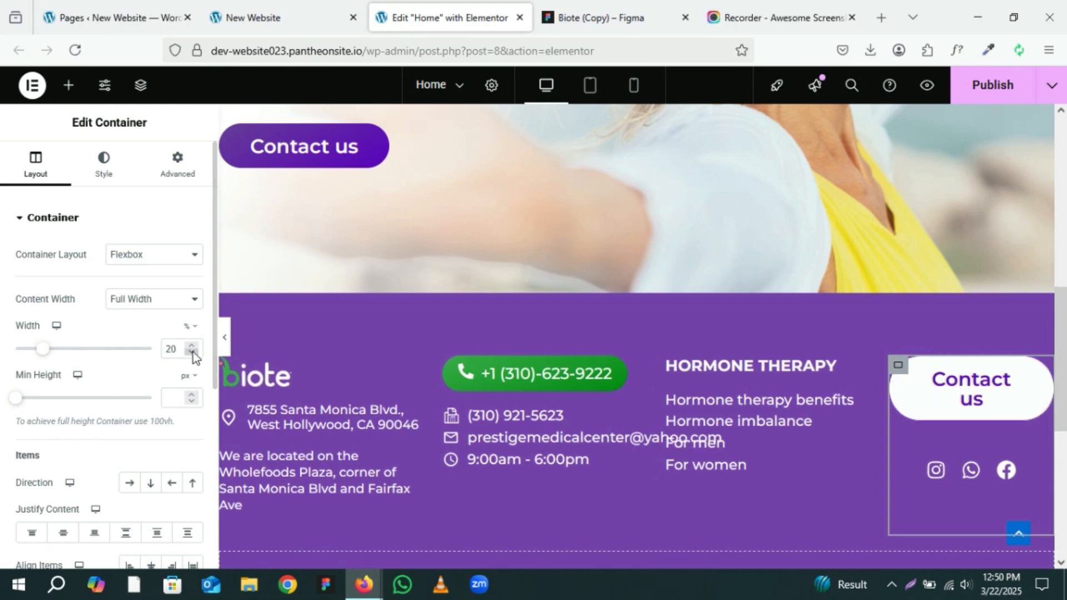
pyautogui.click(226, 341)
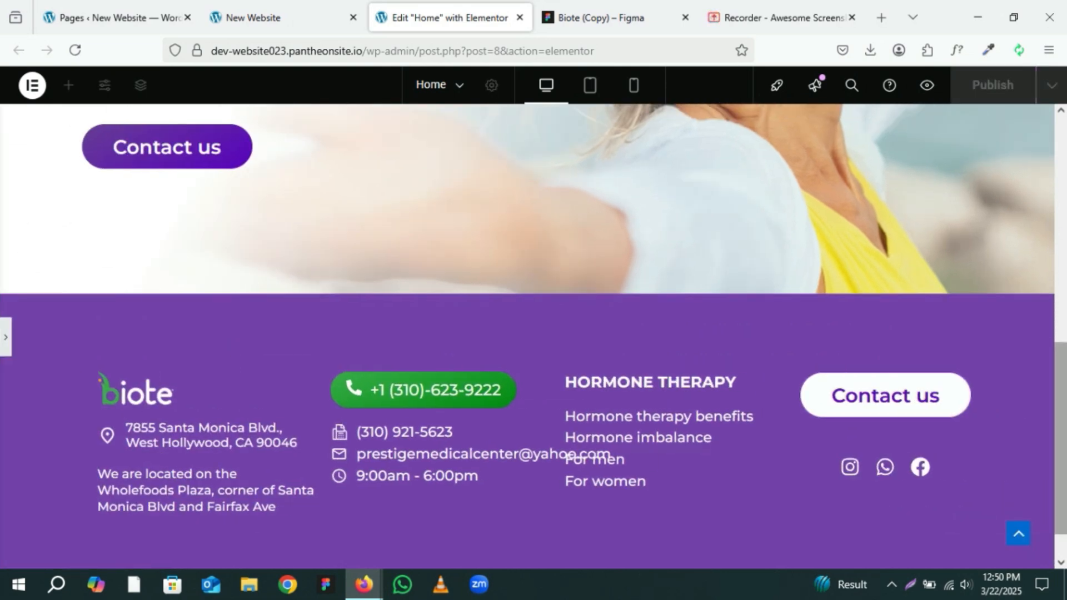
pyautogui.click(4, 344)
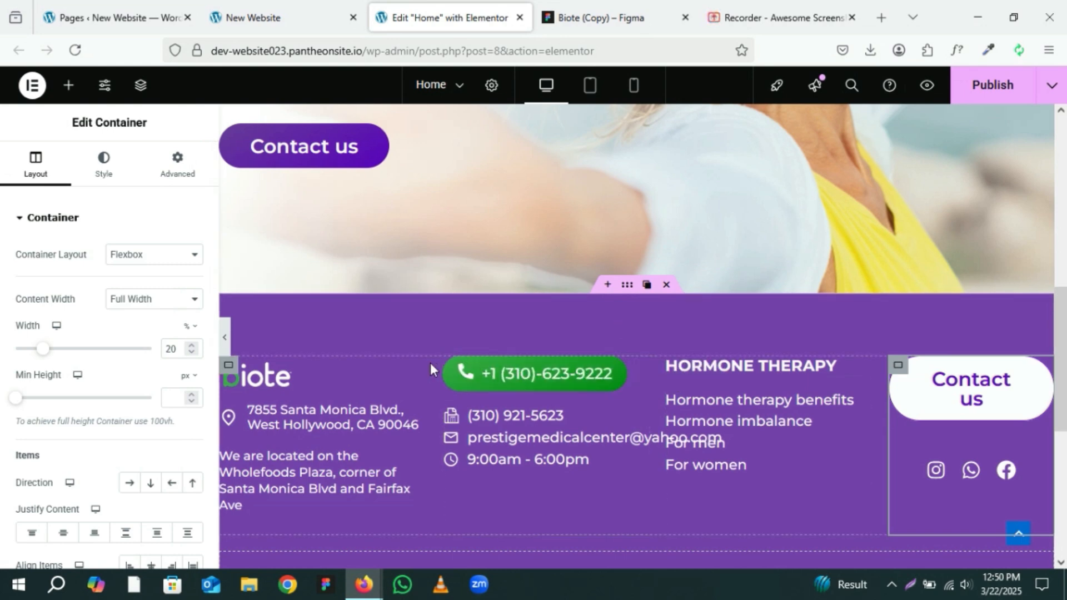
# Step: Set the phone and contact details column container's width to 30%
pyautogui.click(444, 368)
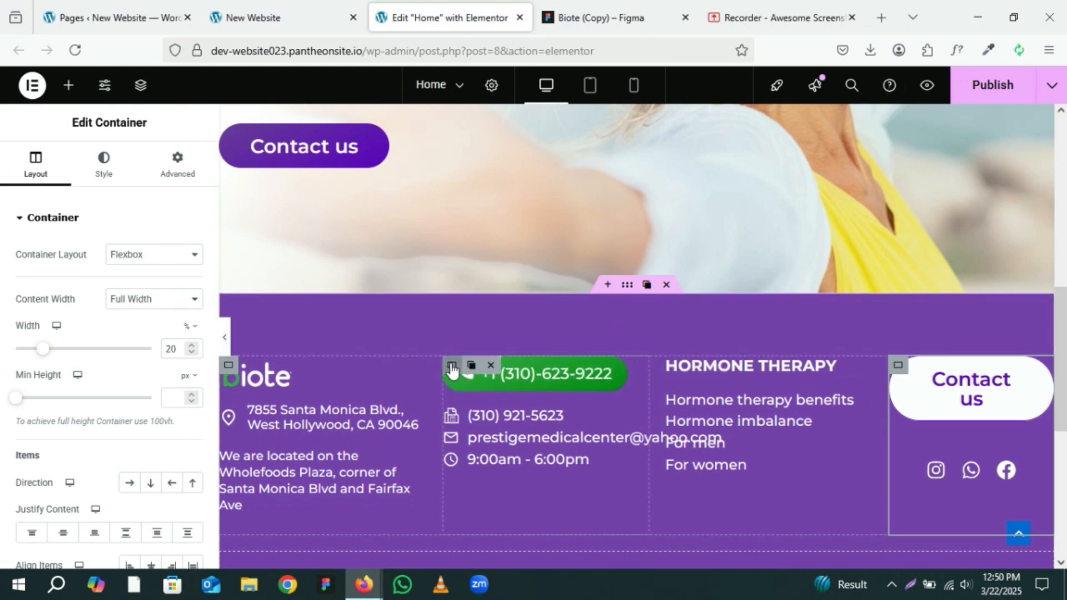
pyautogui.click(192, 347)
pyautogui.click(192, 348)
pyautogui.click(192, 348)
pyautogui.click(192, 348)
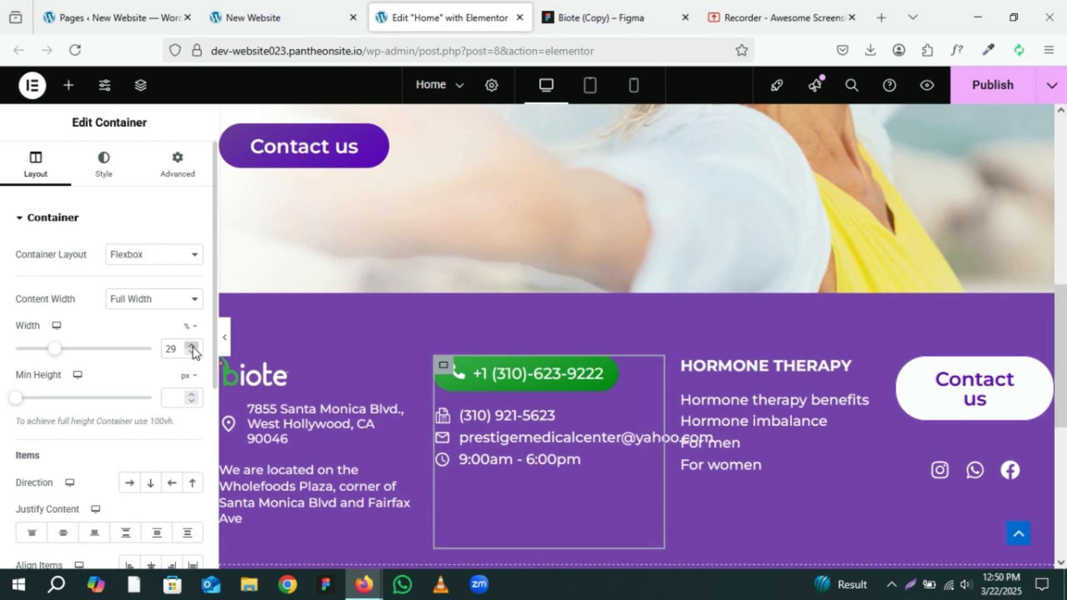
pyautogui.click(192, 348)
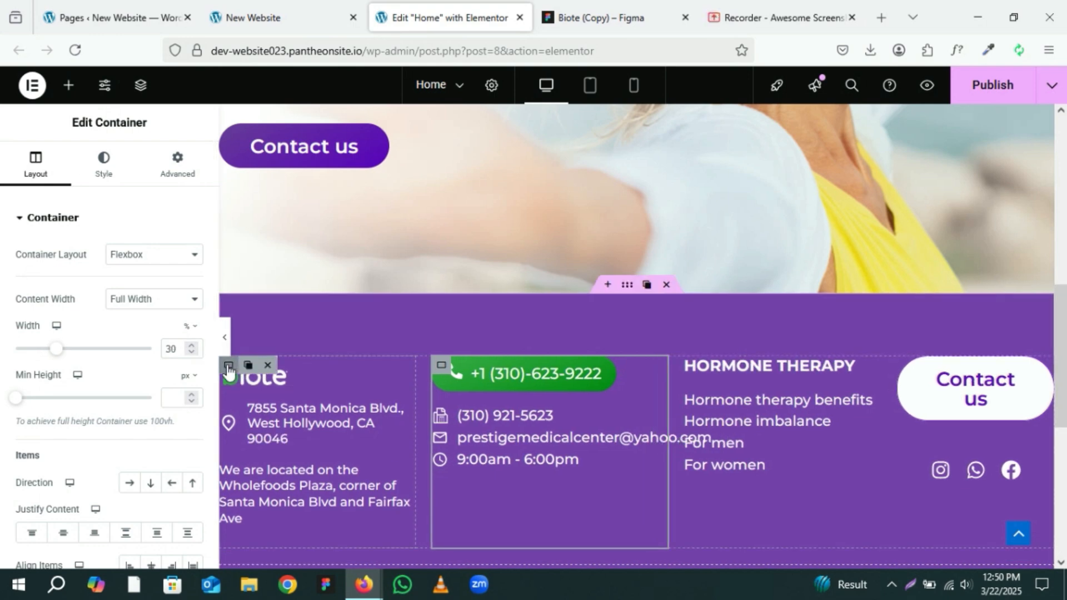
# Step: Experiment with narrower widths for the logo and address column container, returning it to 25%
pyautogui.click(229, 365)
pyautogui.click(196, 351)
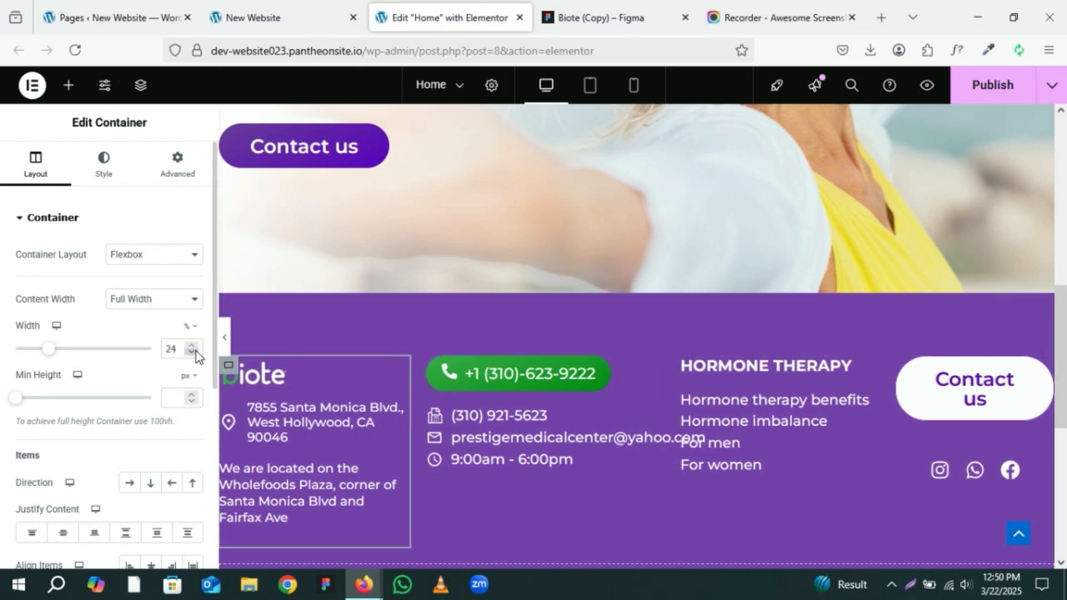
pyautogui.click(195, 351)
pyautogui.click(195, 351)
pyautogui.click(195, 351)
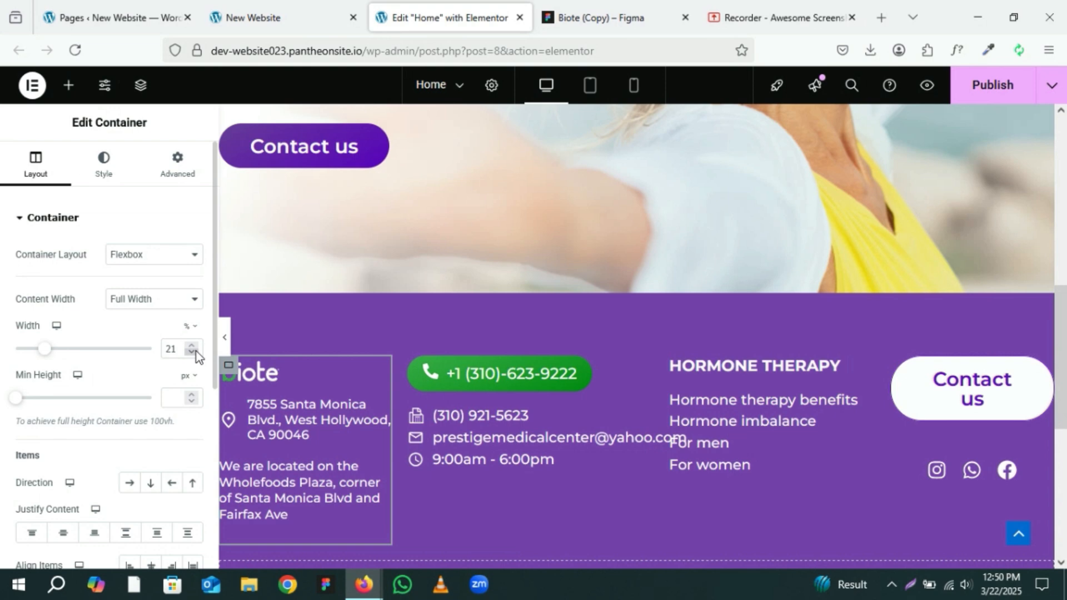
pyautogui.click(225, 346)
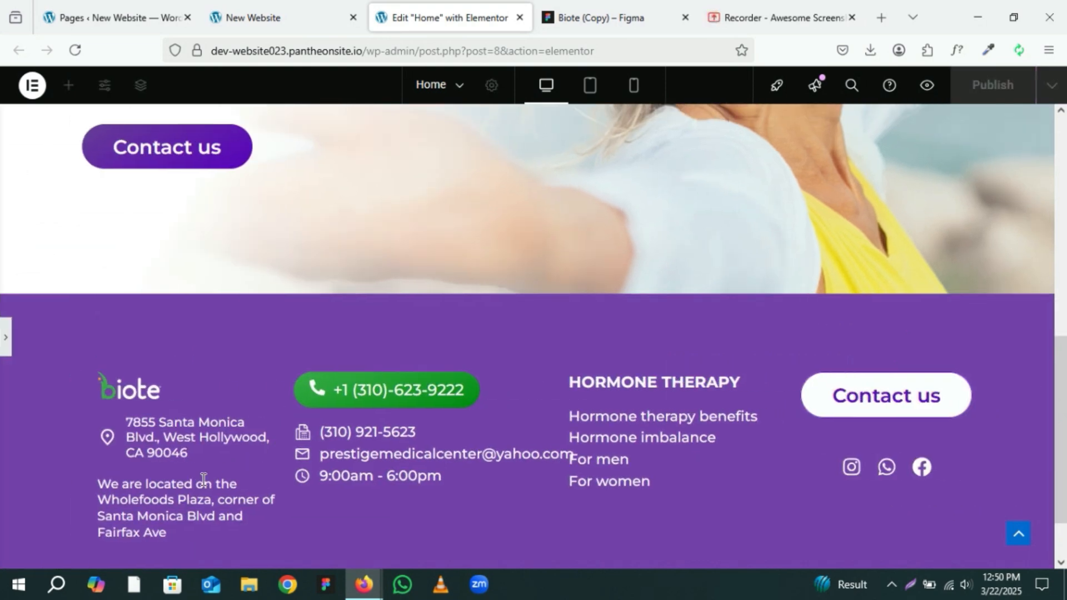
pyautogui.click(4, 342)
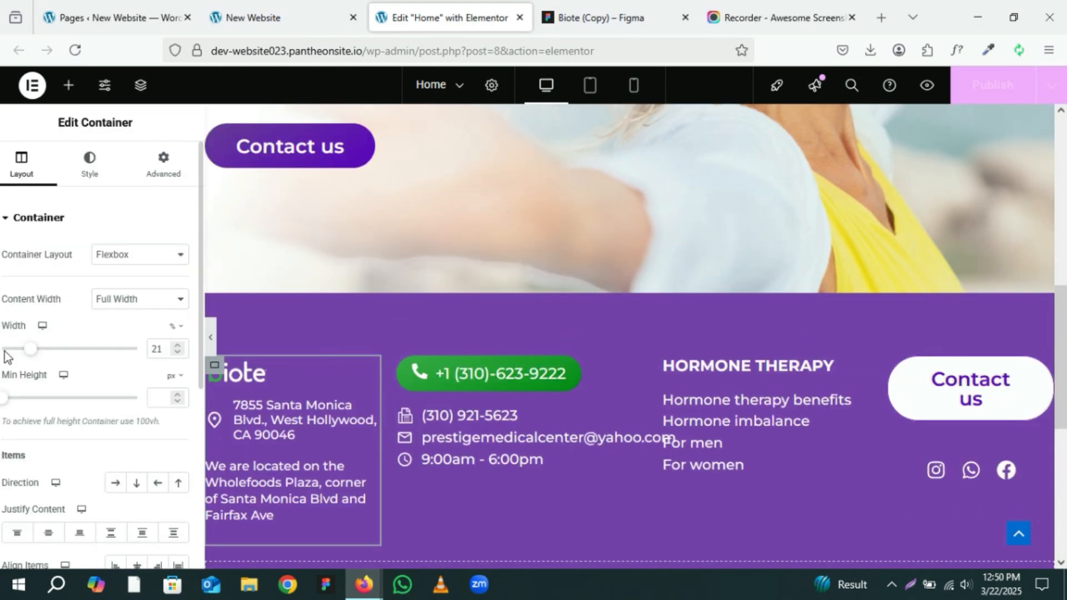
pyautogui.click(190, 345)
pyautogui.click(190, 345)
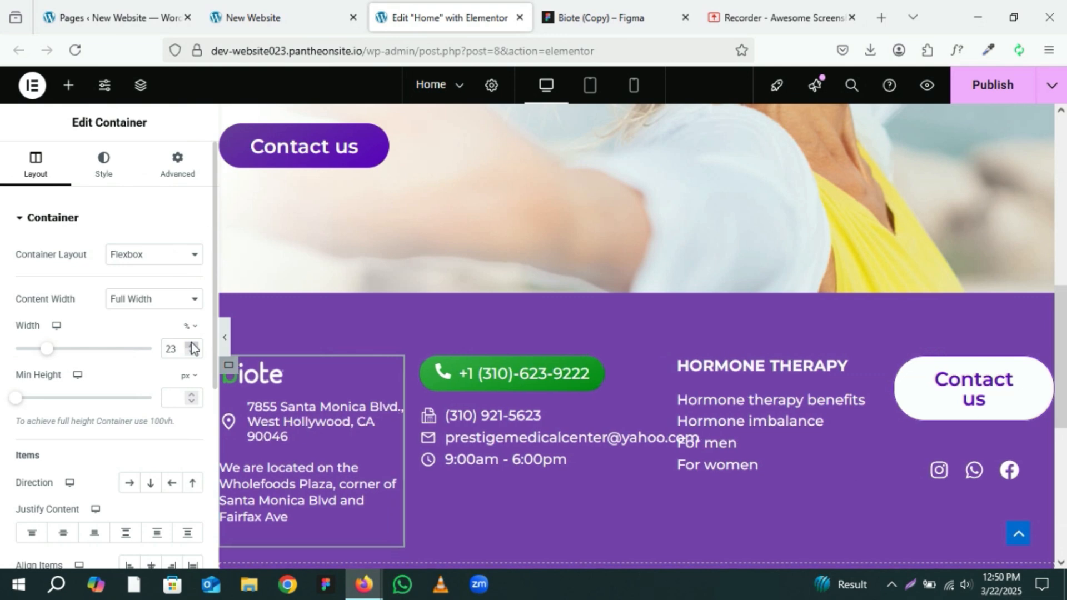
pyautogui.click(225, 343)
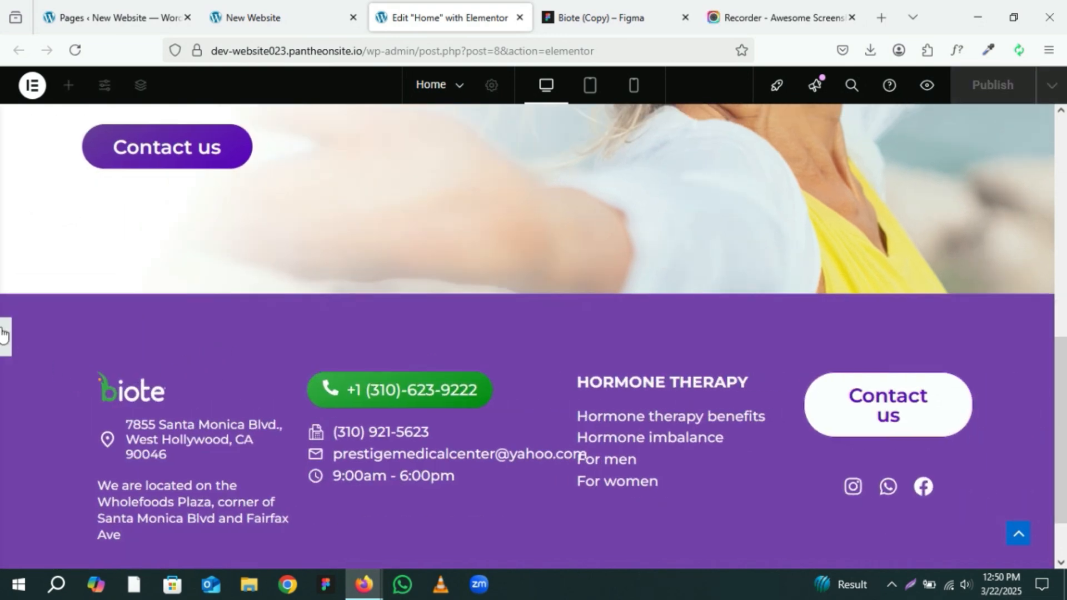
pyautogui.click(4, 337)
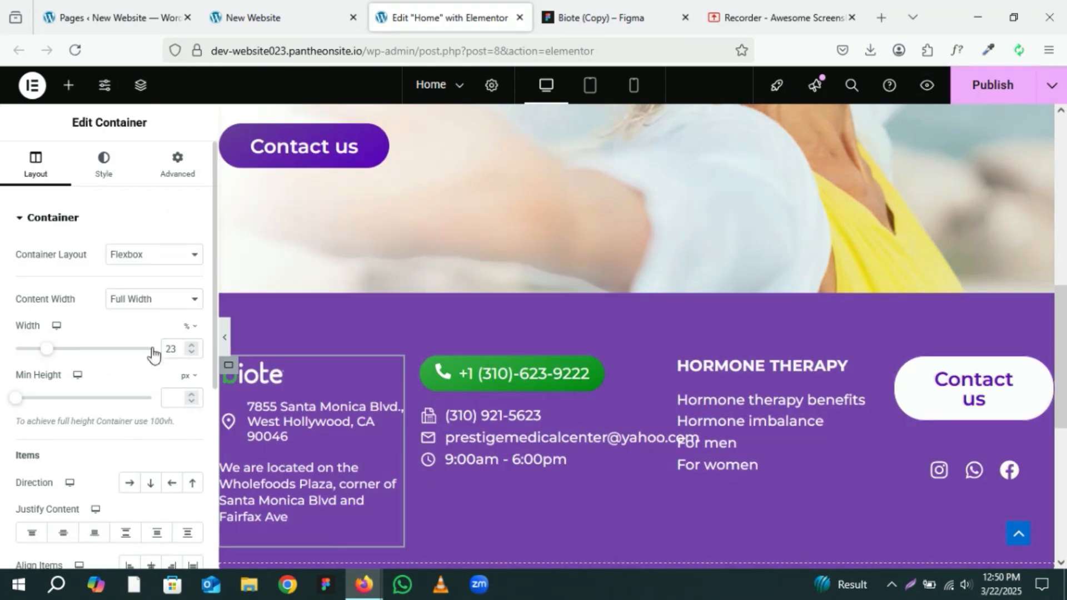
pyautogui.click(190, 345)
pyautogui.click(191, 345)
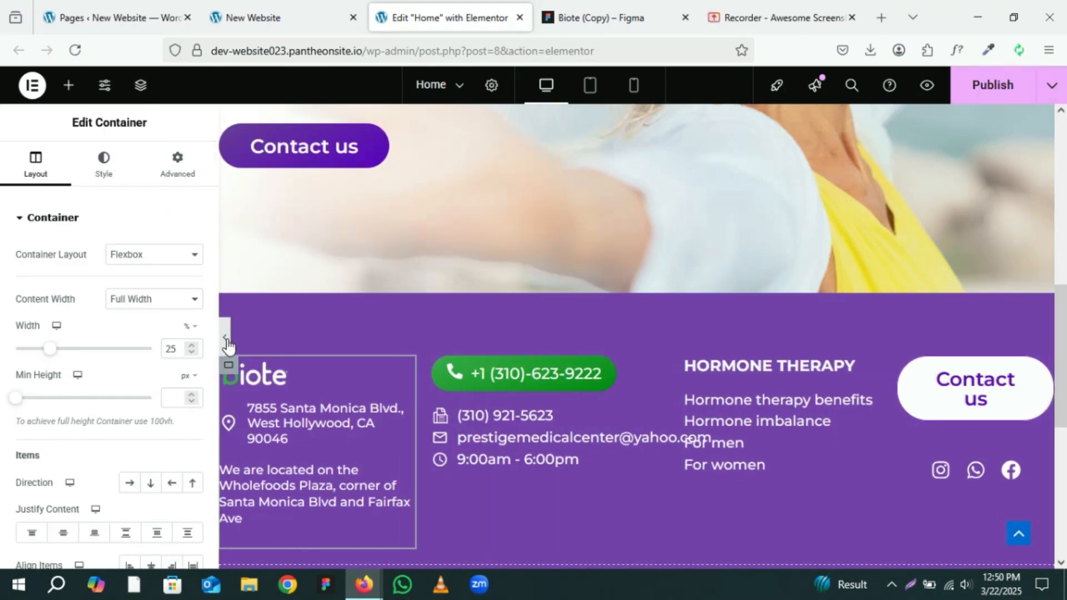
pyautogui.click(226, 341)
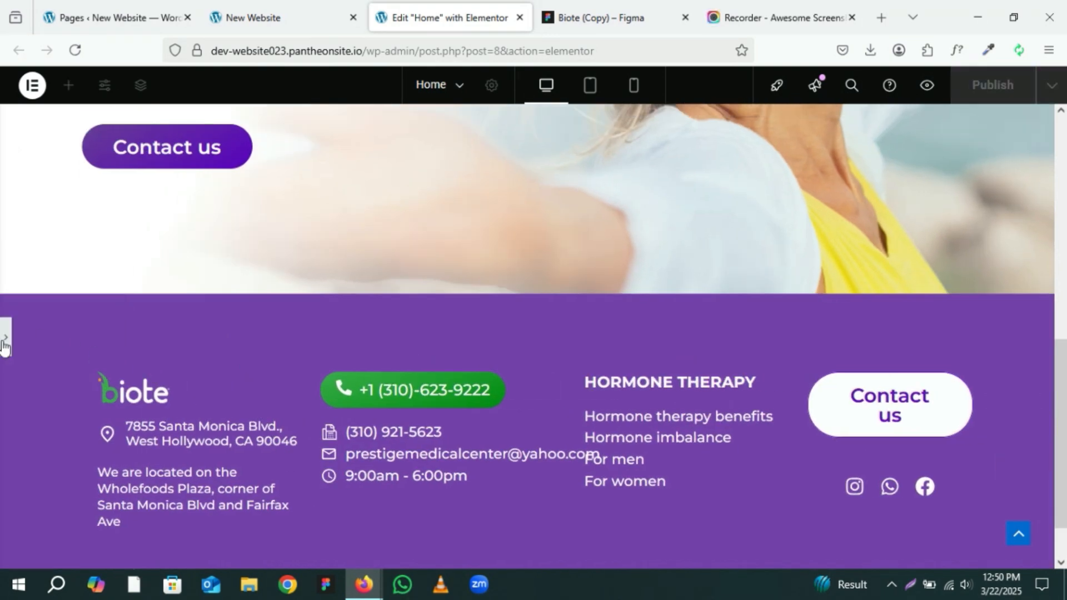
pyautogui.click(4, 339)
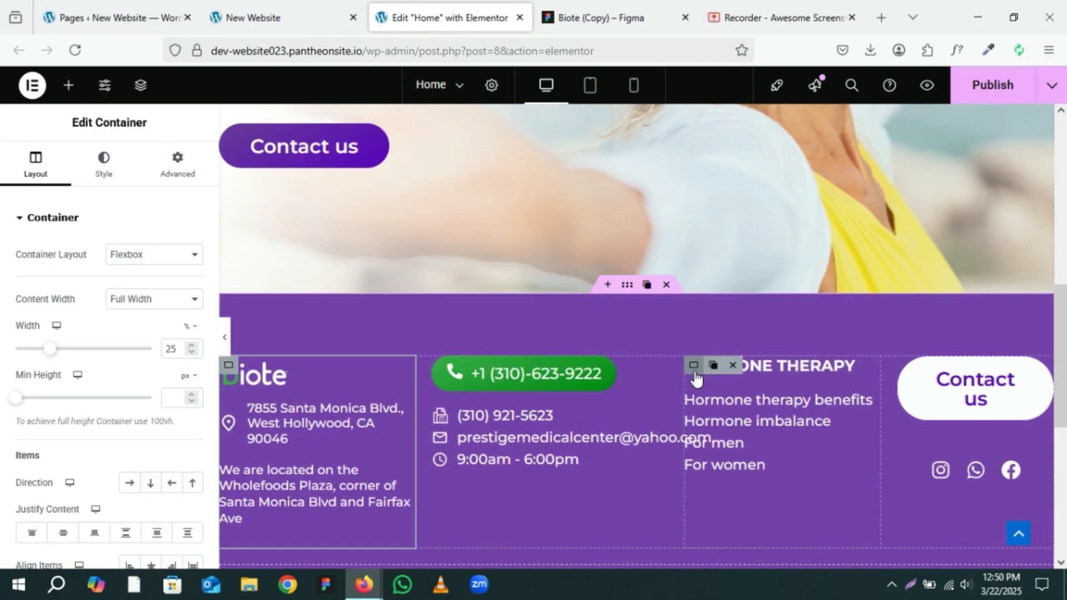
# Step: Set the Hormone Therapy column container's width to 23%
pyautogui.click(694, 372)
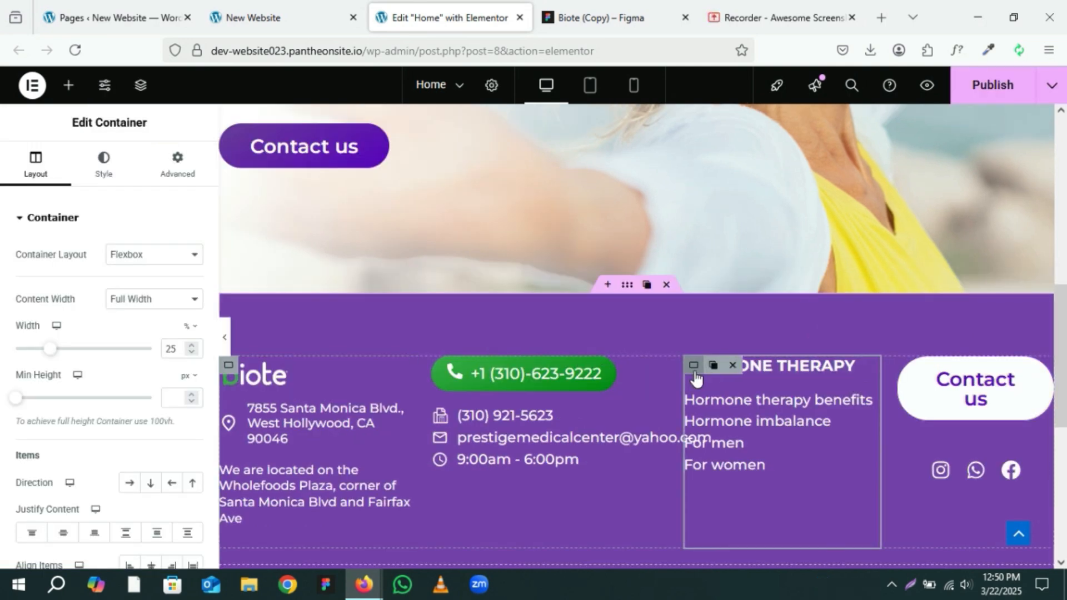
pyautogui.click(187, 354)
pyautogui.click(188, 354)
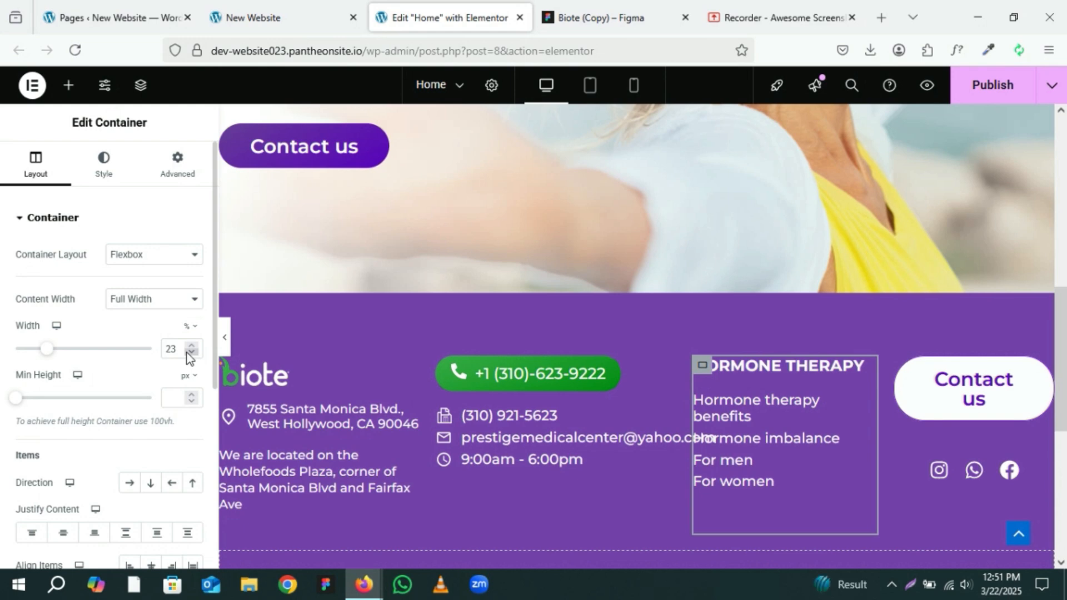
# Step: Set the Hormone Therapy column container's width to 22% and the phone and contact details column container's width to 34%
pyautogui.click(188, 354)
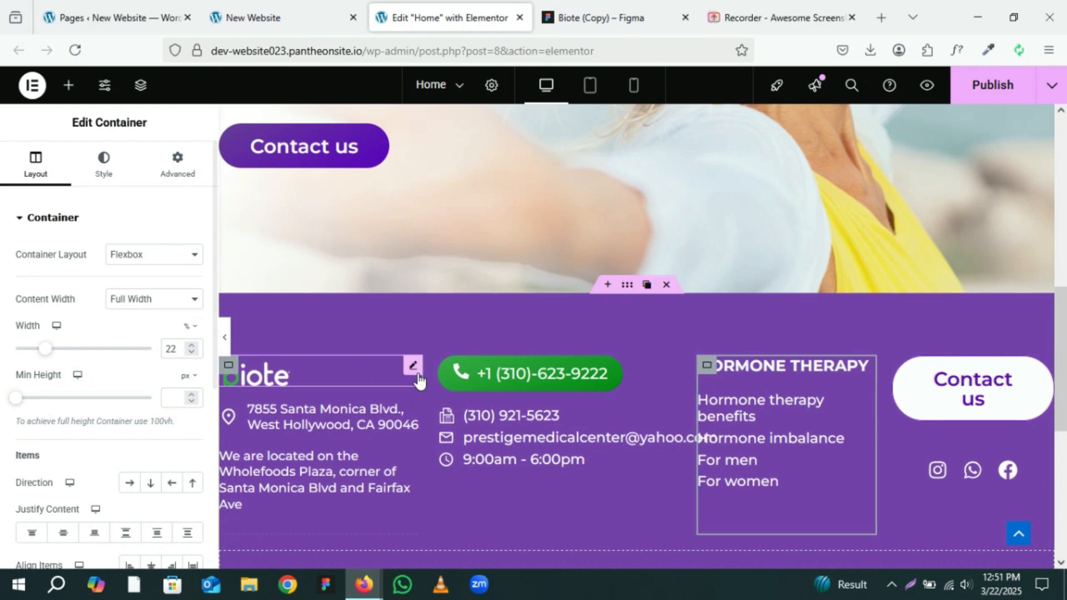
pyautogui.click(449, 367)
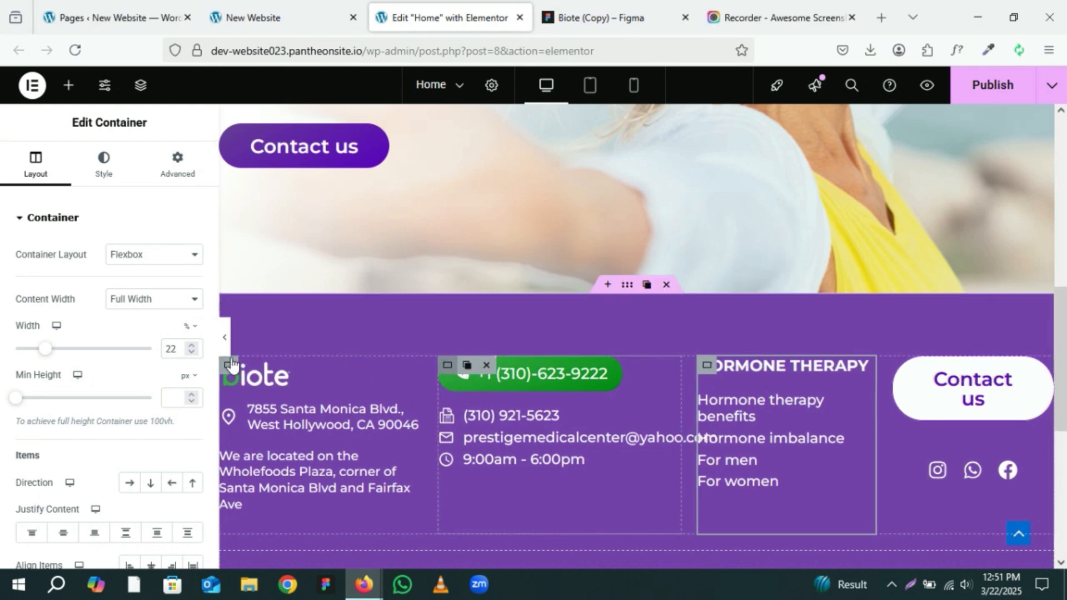
pyautogui.click(193, 346)
pyautogui.click(193, 346)
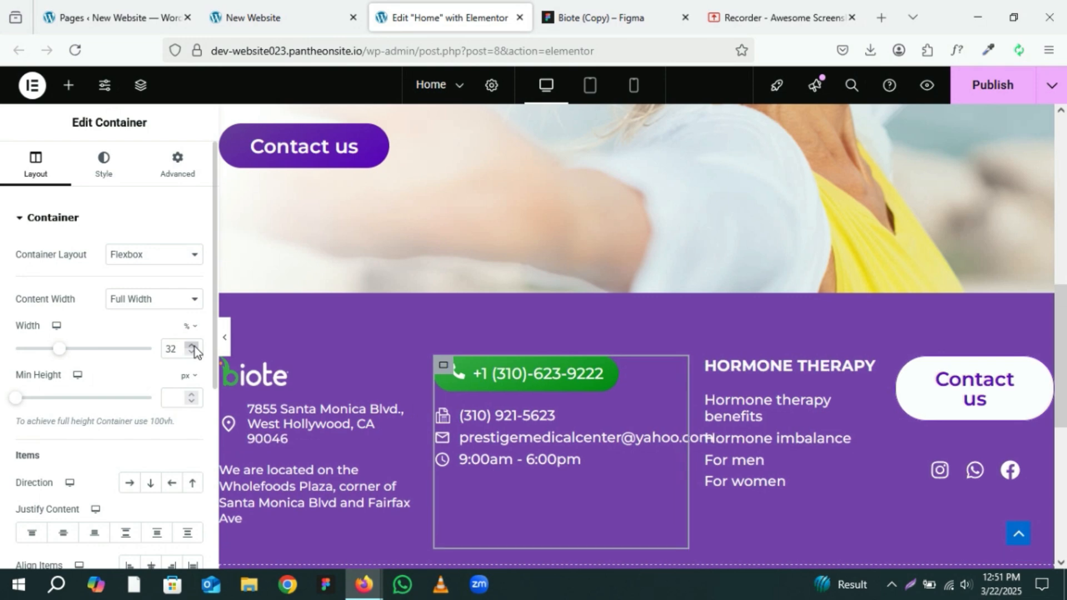
pyautogui.click(193, 345)
pyautogui.click(193, 345)
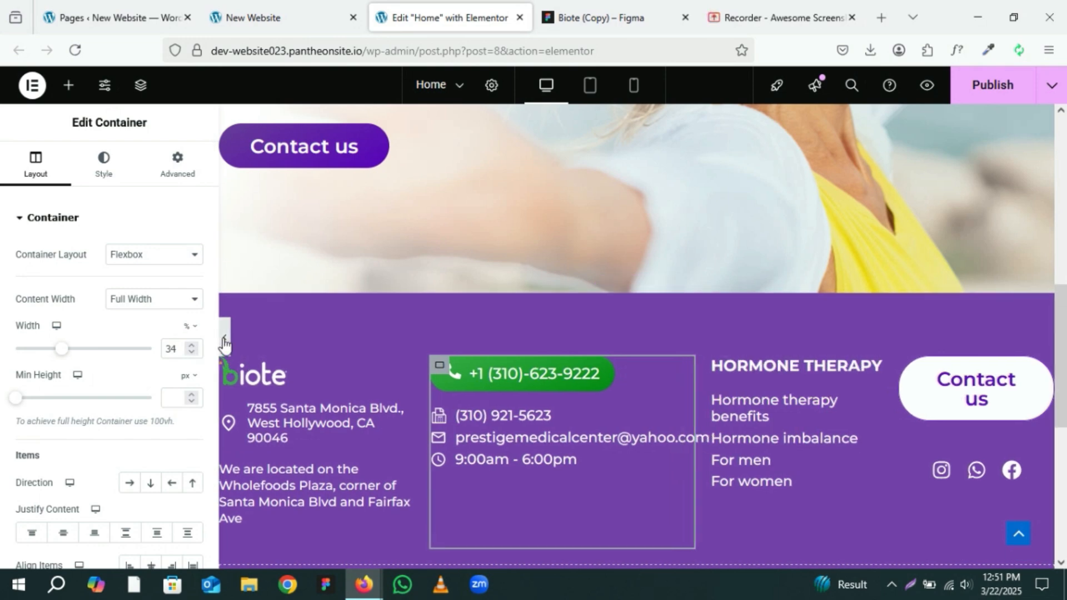
# Step: Preview the footer with the editing panel hidden, then publish the page
pyautogui.click(224, 337)
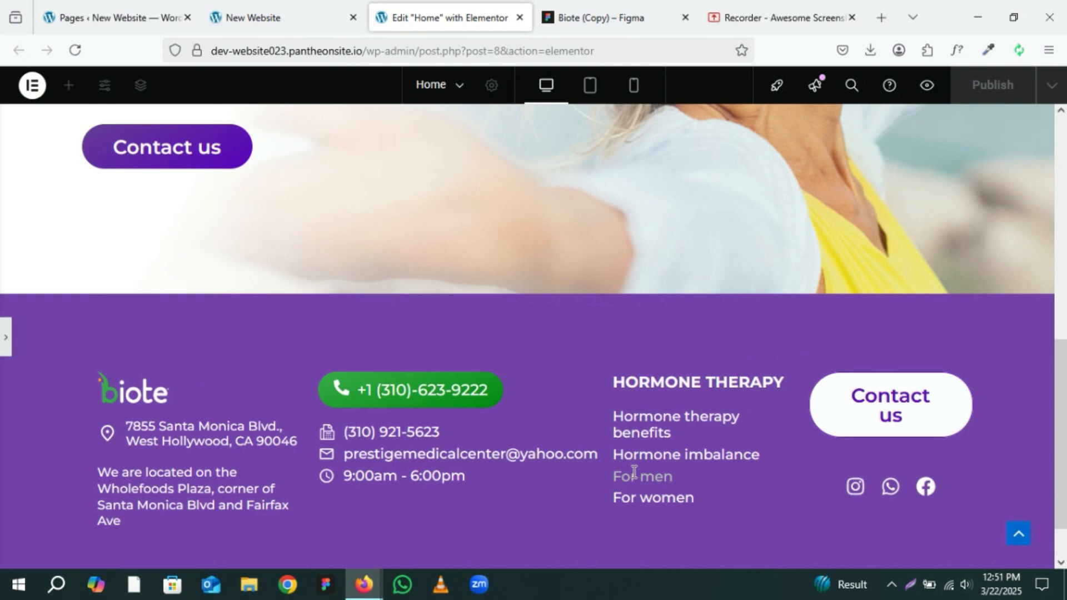
pyautogui.click(5, 337)
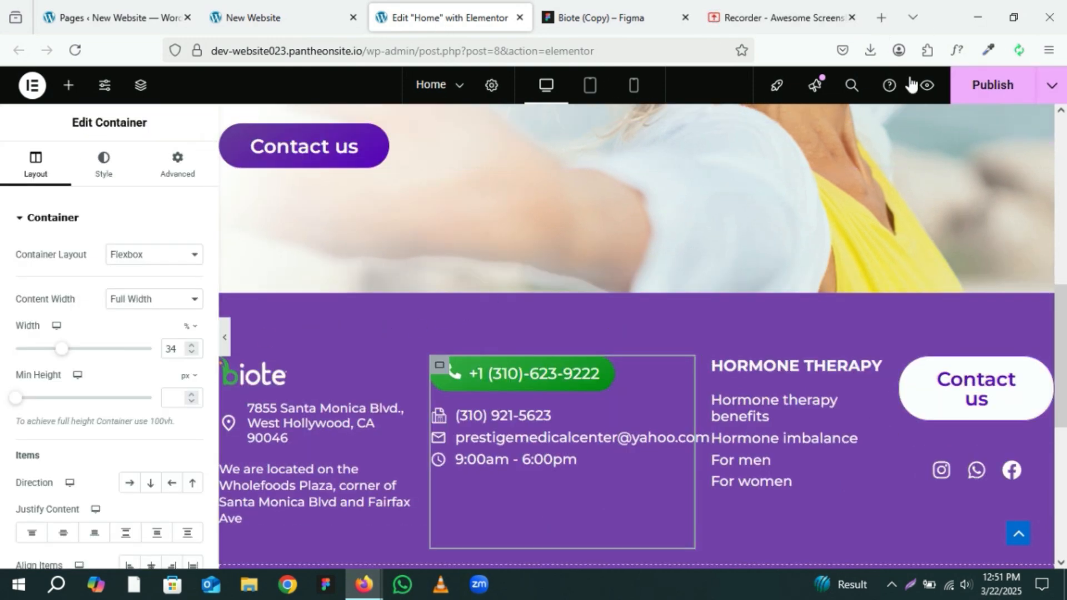
pyautogui.click(992, 80)
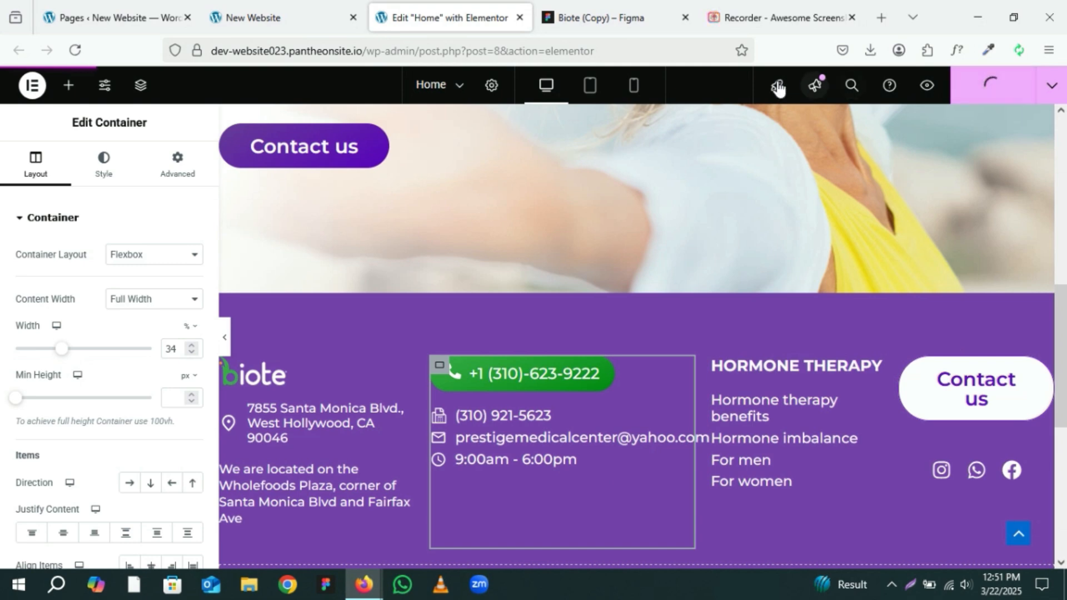
# Step: Reload the live website and review the footer layout before returning to the editor
pyautogui.click(311, 22)
pyautogui.click(75, 50)
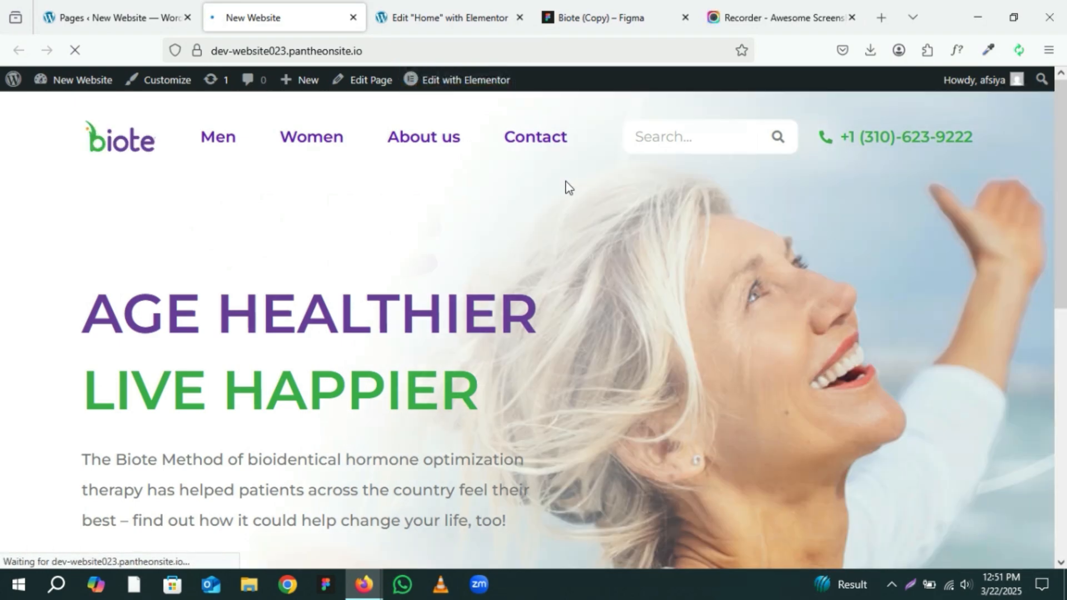
pyautogui.scroll(-4, 566, 186)
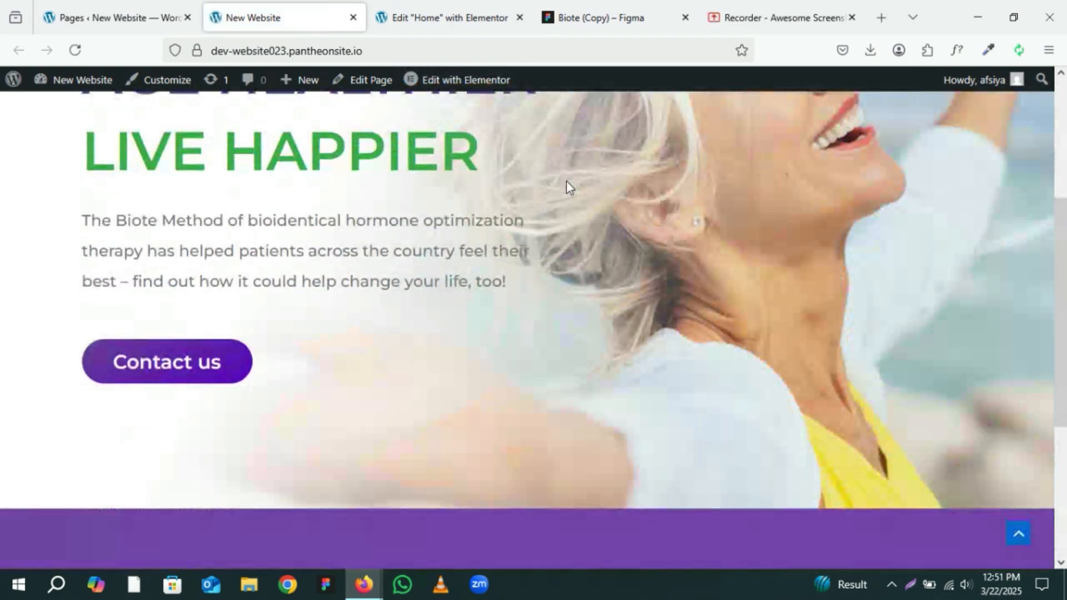
pyautogui.scroll(-4, 565, 181)
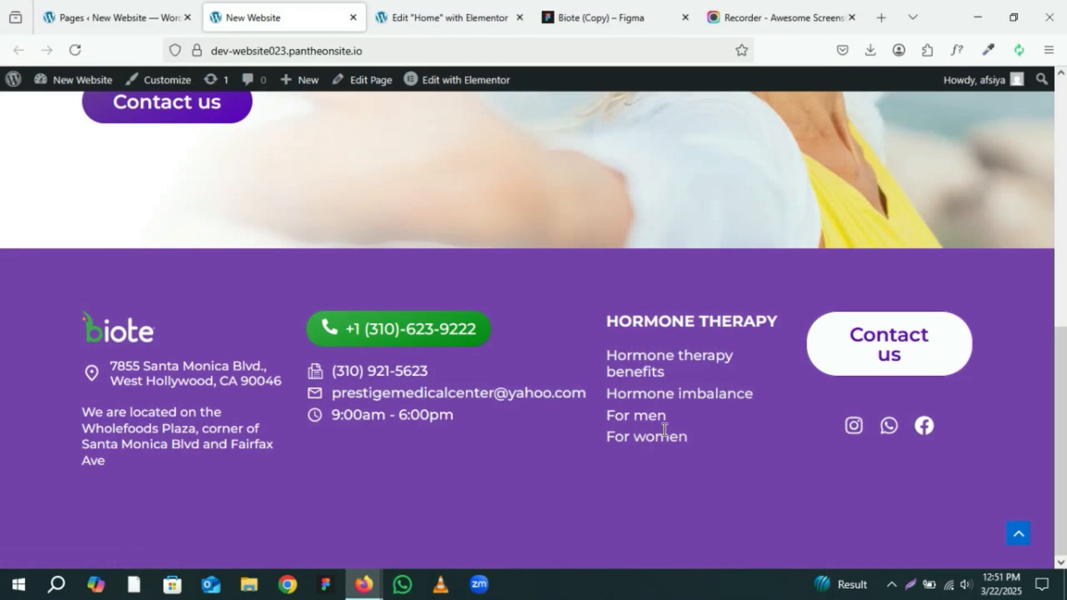
pyautogui.click(468, 12)
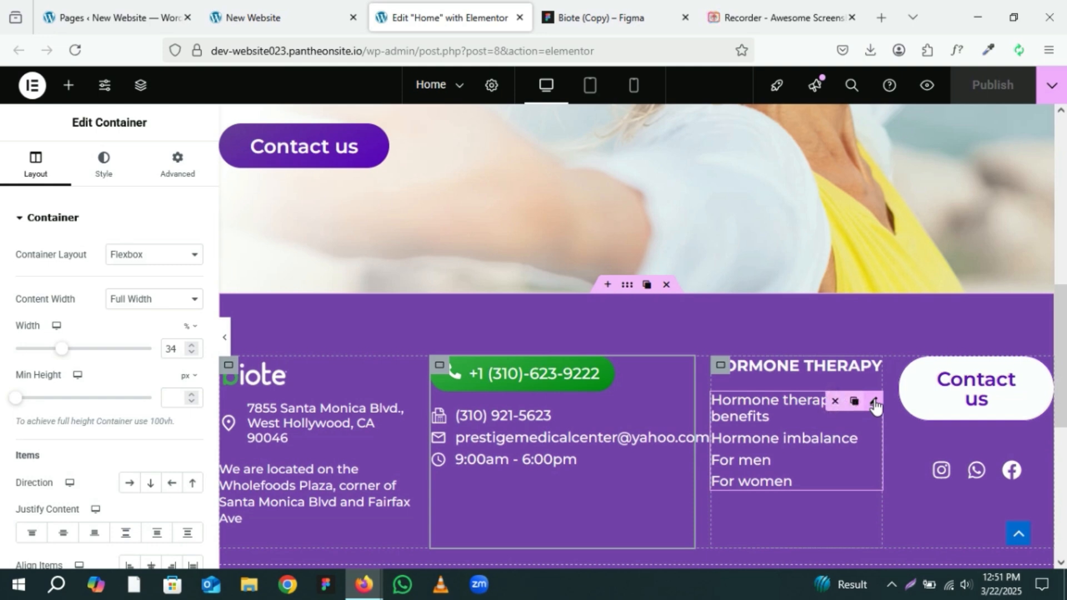
# Step: Clear the hover text colour of the Hormone Therapy link list and publish the page
pyautogui.click(873, 401)
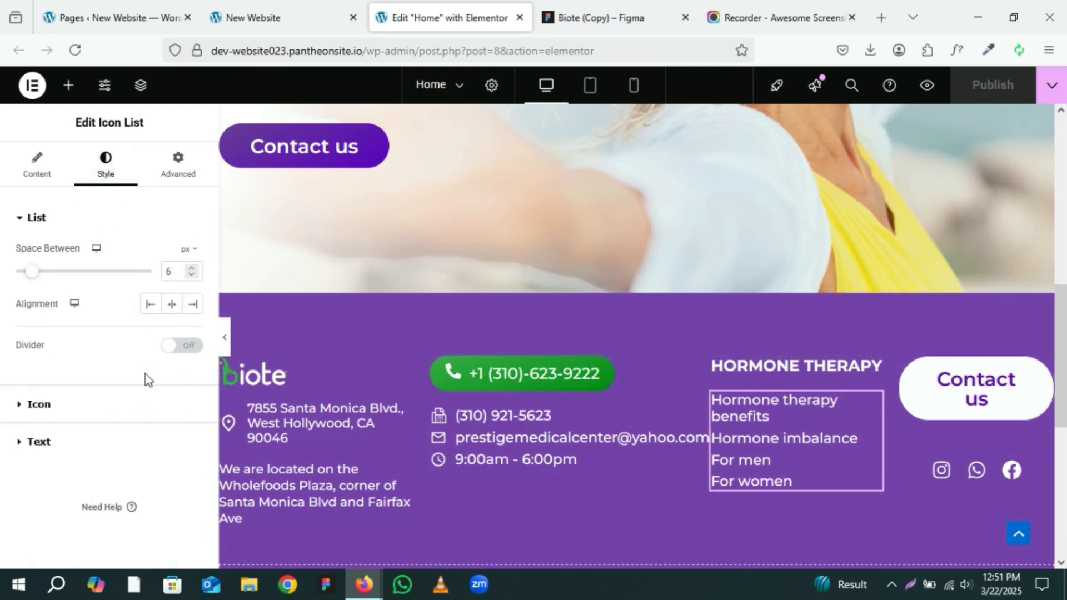
pyautogui.click(129, 445)
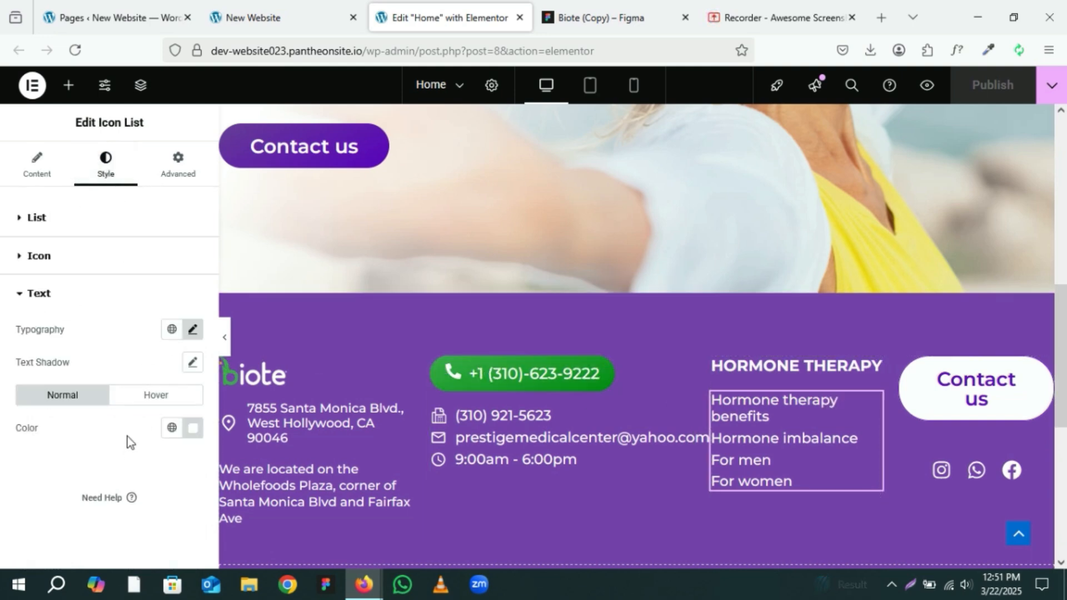
pyautogui.click(150, 395)
pyautogui.click(191, 431)
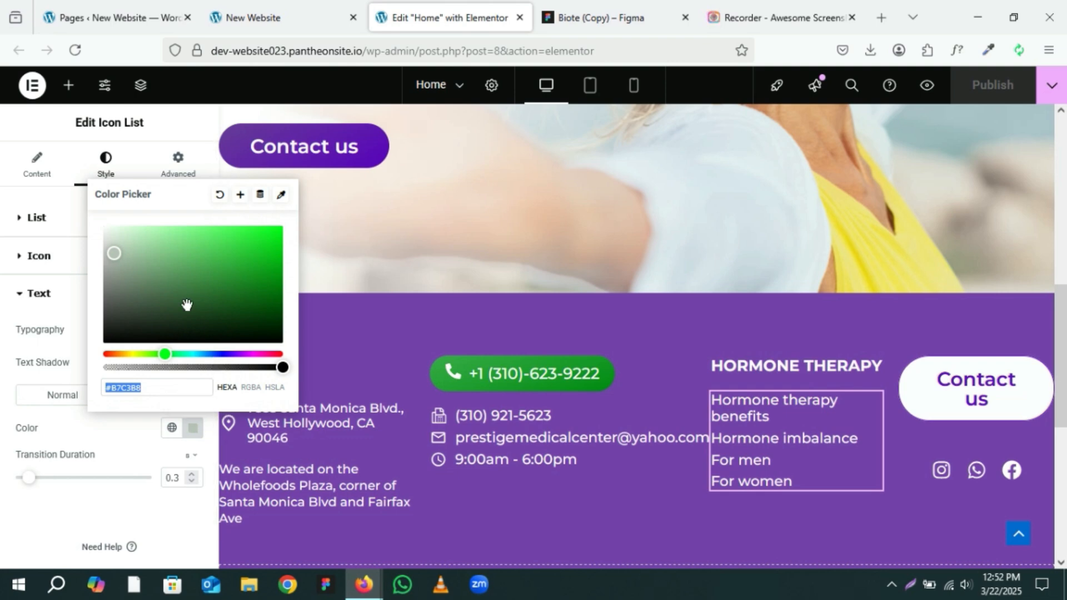
pyautogui.click(219, 196)
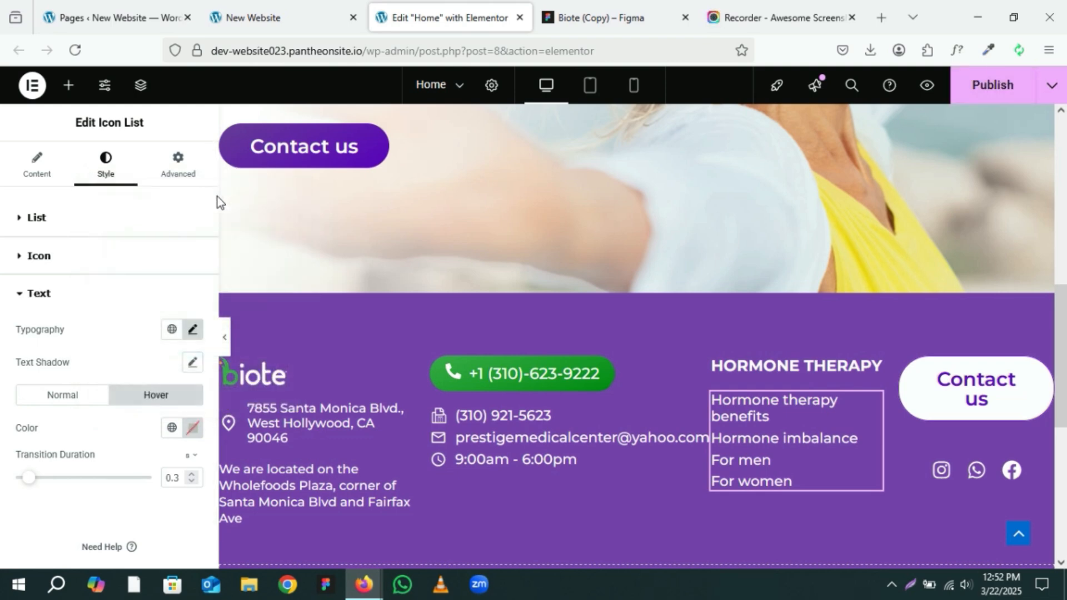
pyautogui.click(984, 93)
# Step: Copy the copyright line's text from the footer in the Figma design
pyautogui.scroll(-4, 653, 303)
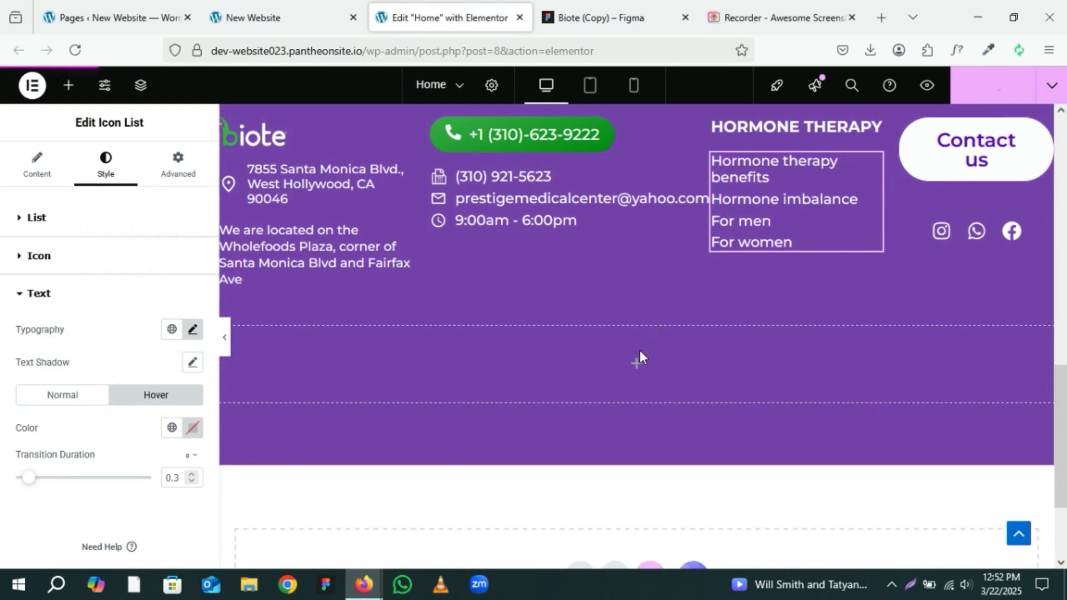
pyautogui.click(596, 18)
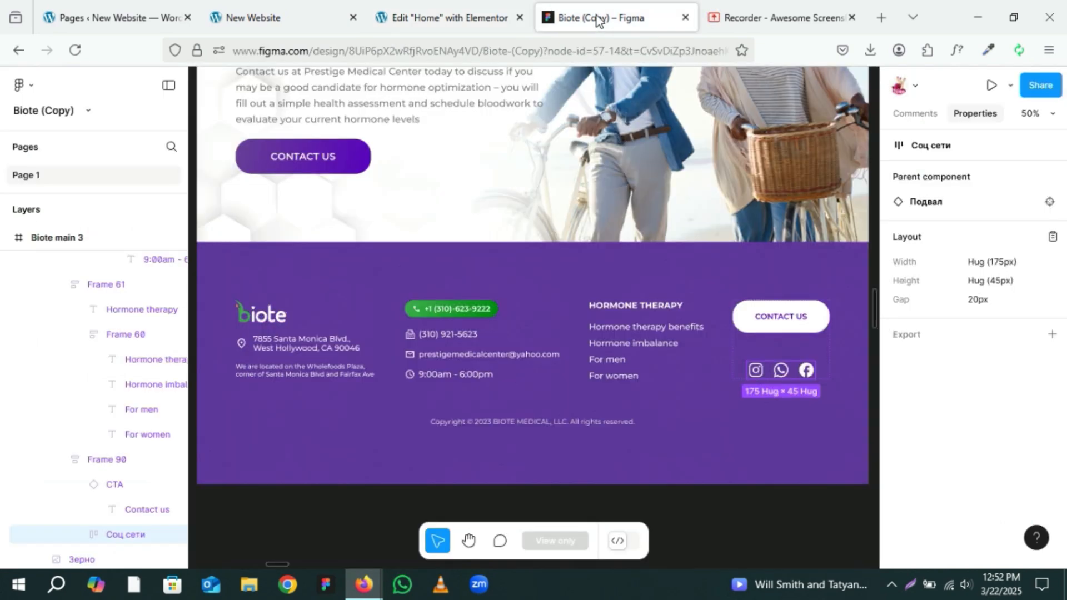
pyautogui.click(551, 424)
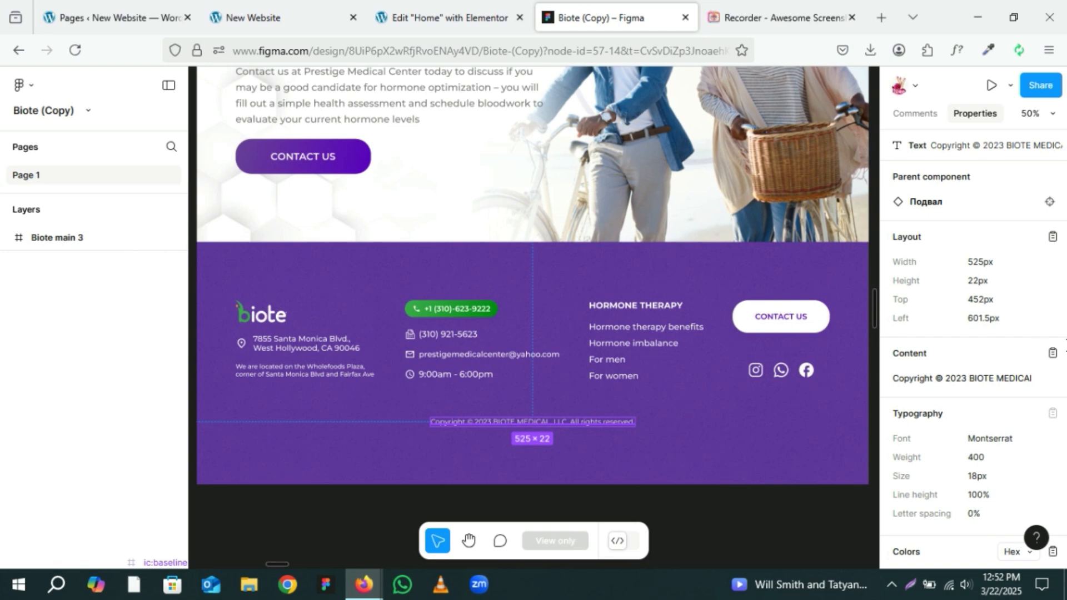
pyautogui.click(1052, 354)
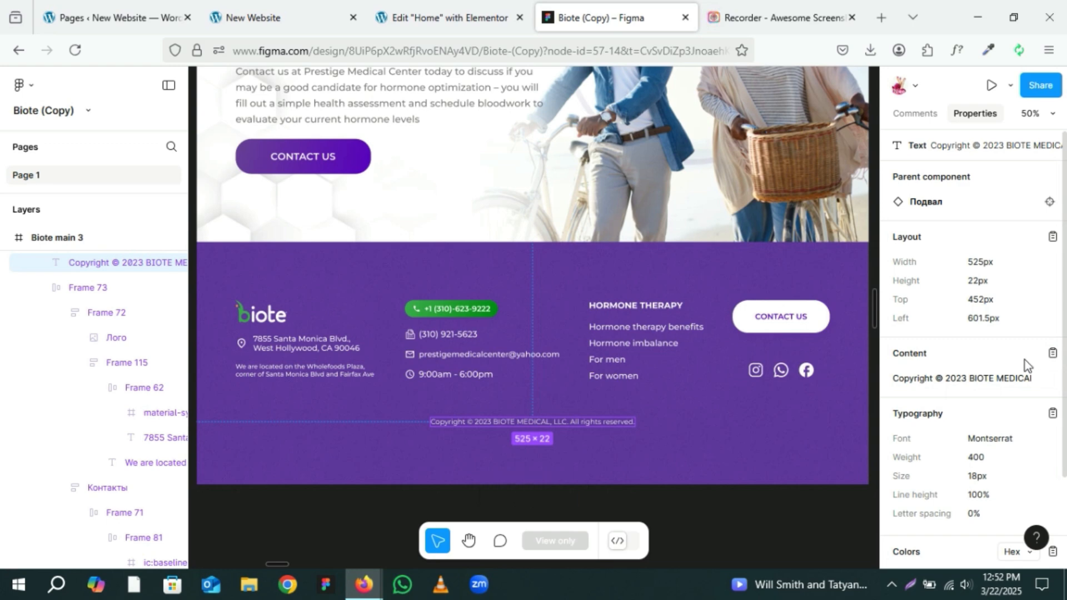
pyautogui.click(454, 5)
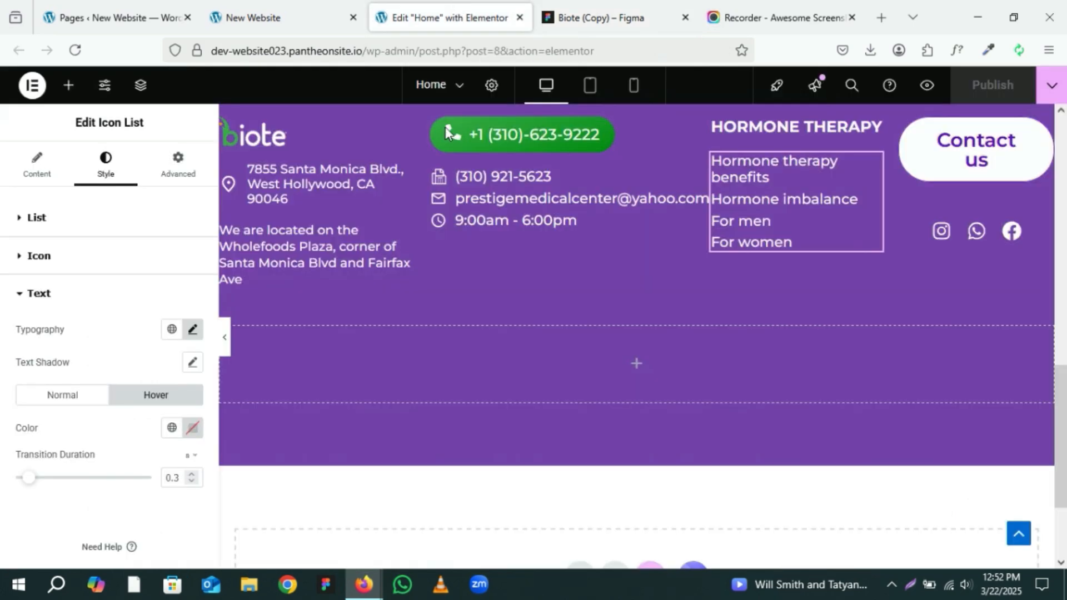
# Step: Add a Text Editor widget to the empty footer row and replace its placeholder with the pasted copyright text
pyautogui.click(582, 370)
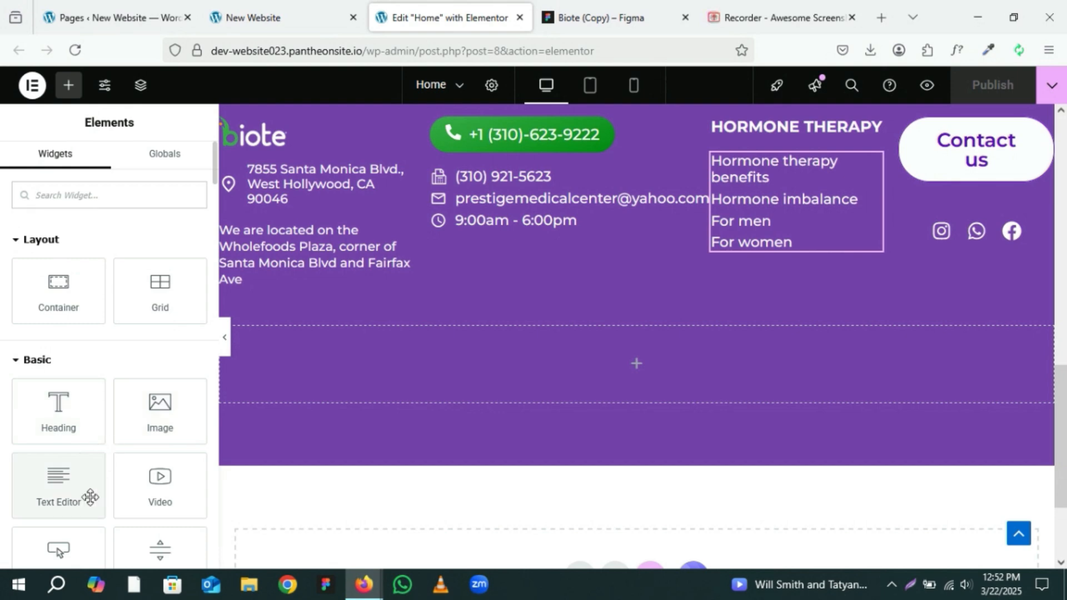
pyautogui.moveTo(63, 489); pyautogui.dragTo(635, 365)
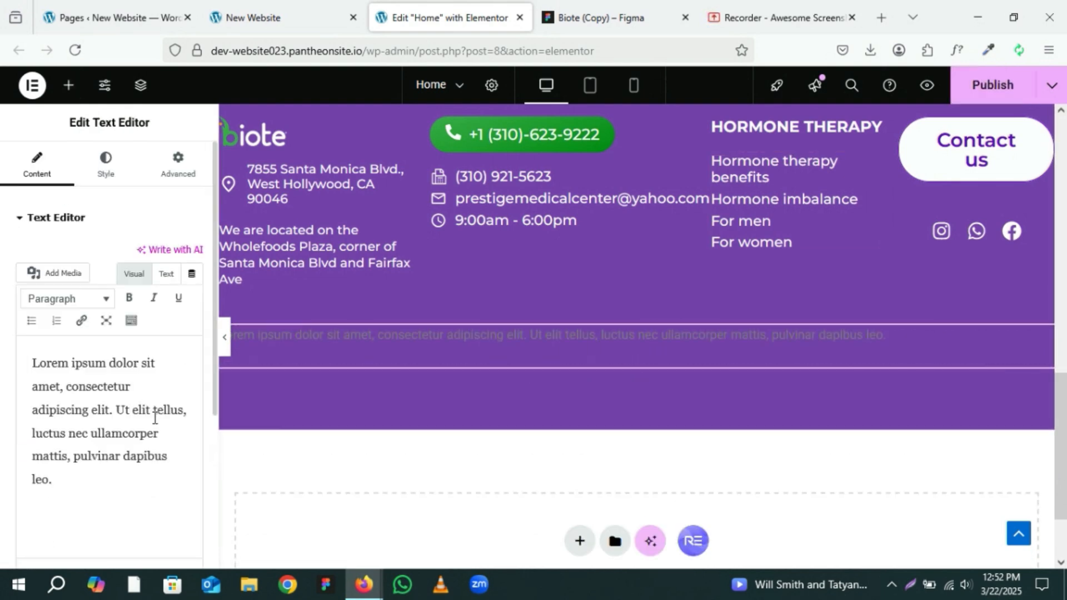
pyautogui.moveTo(53, 414); pyautogui.dragTo(25, 348)
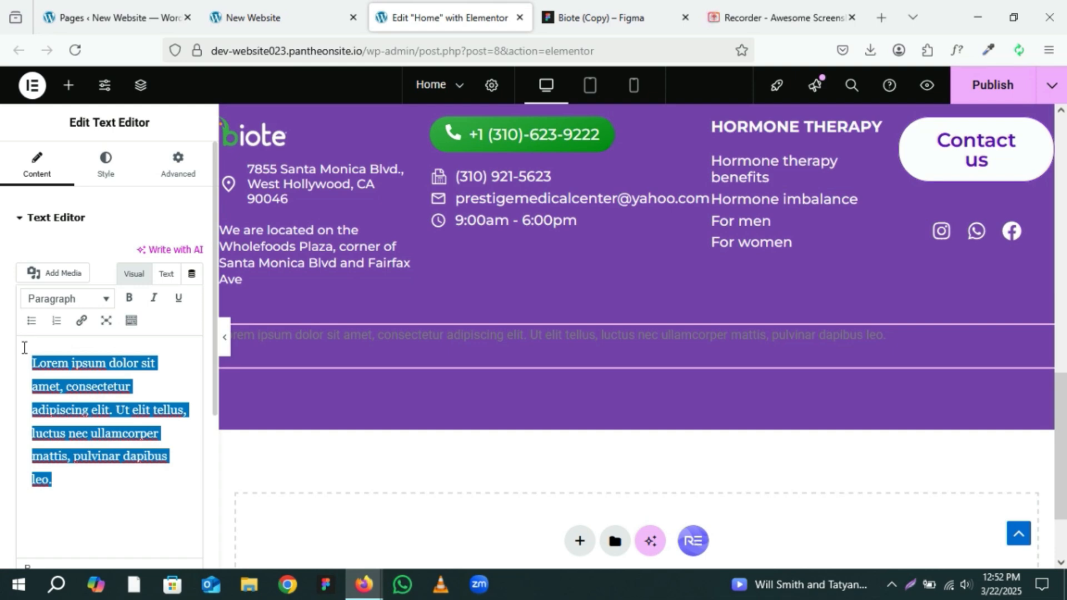
pyautogui.hotkey('ctrl', 'v')
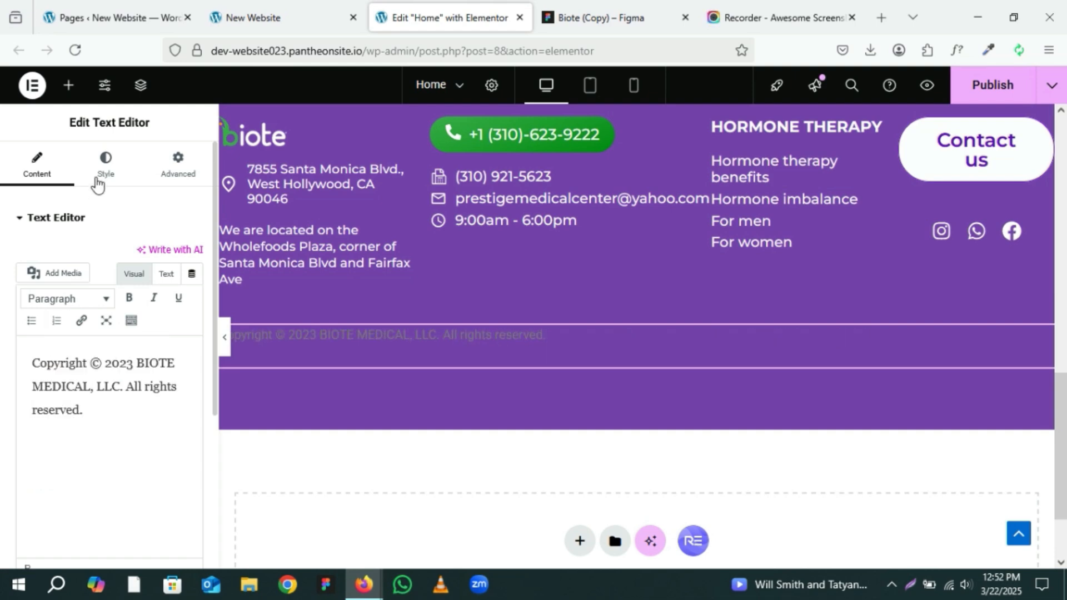
# Step: Center-align the copyright text and apply a global typography style to it
pyautogui.click(105, 166)
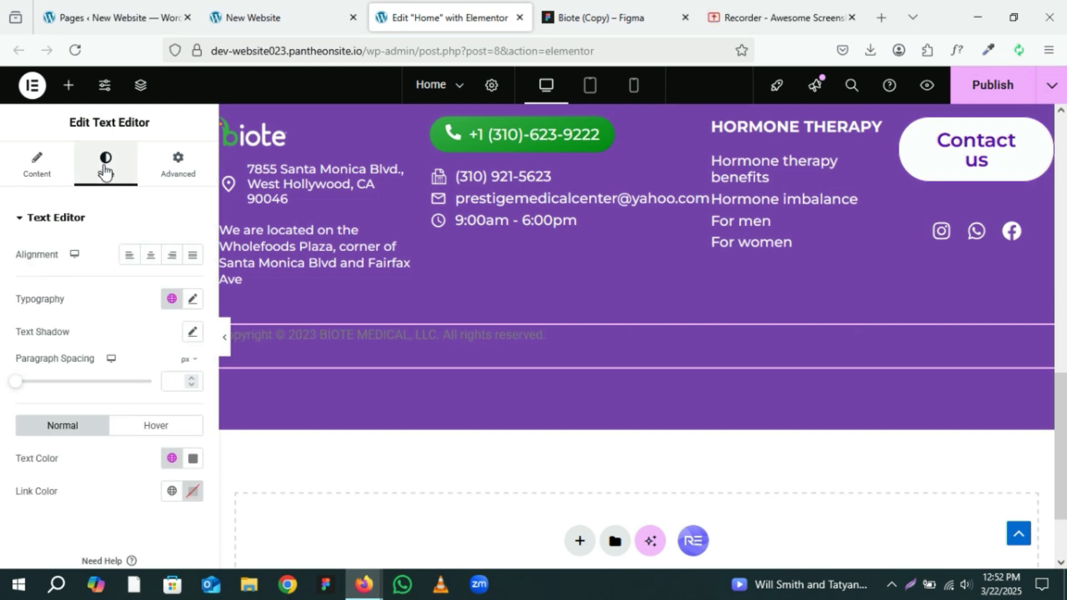
pyautogui.click(150, 255)
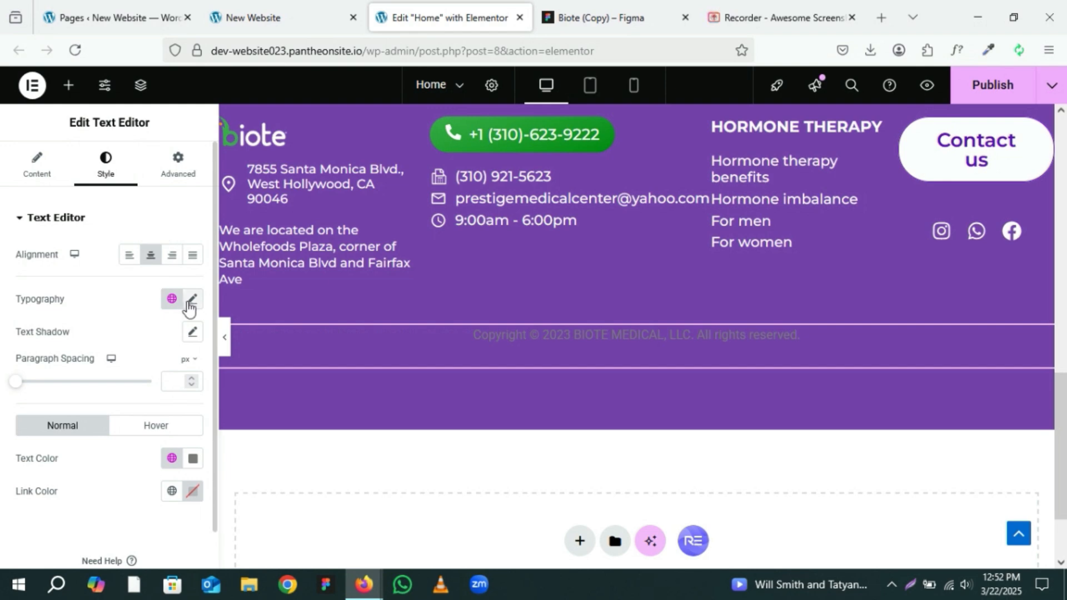
pyautogui.click(172, 299)
pyautogui.click(105, 487)
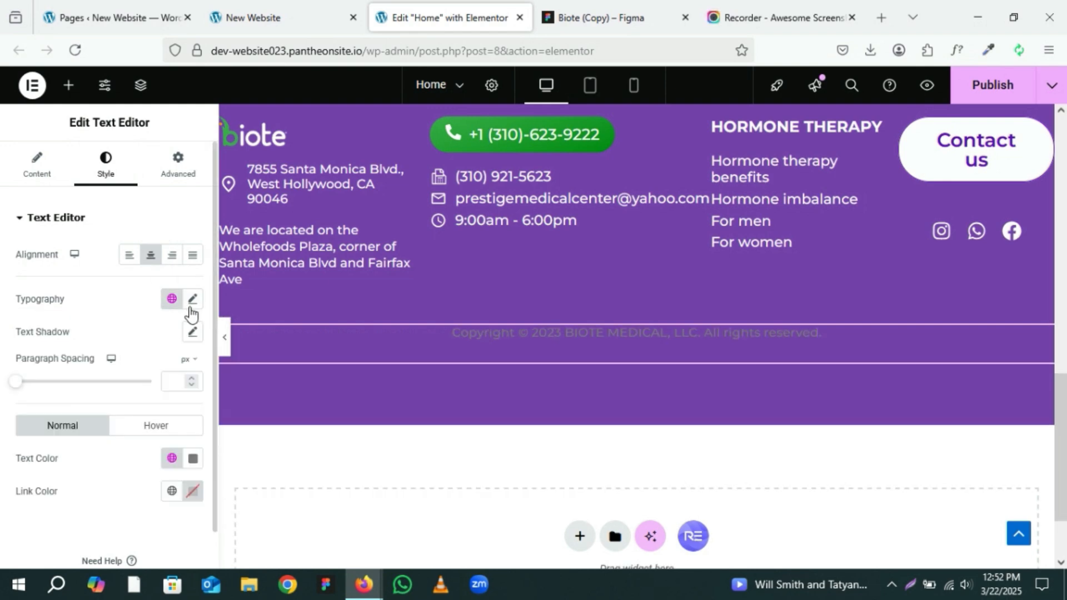
# Step: Compare the copyright text's typography settings with the Figma text properties
pyautogui.click(192, 300)
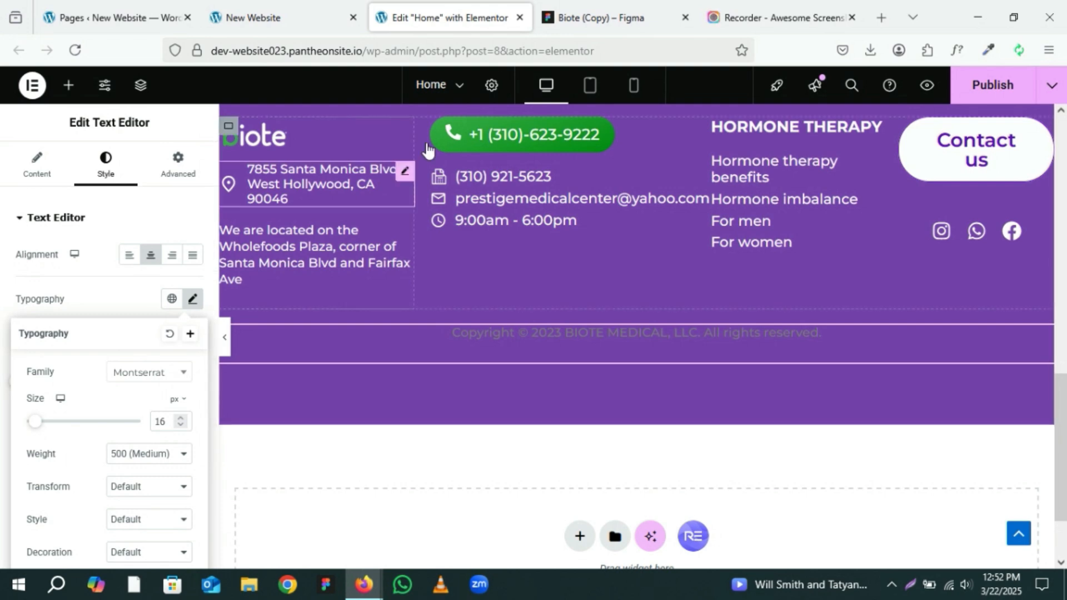
pyautogui.click(556, 1)
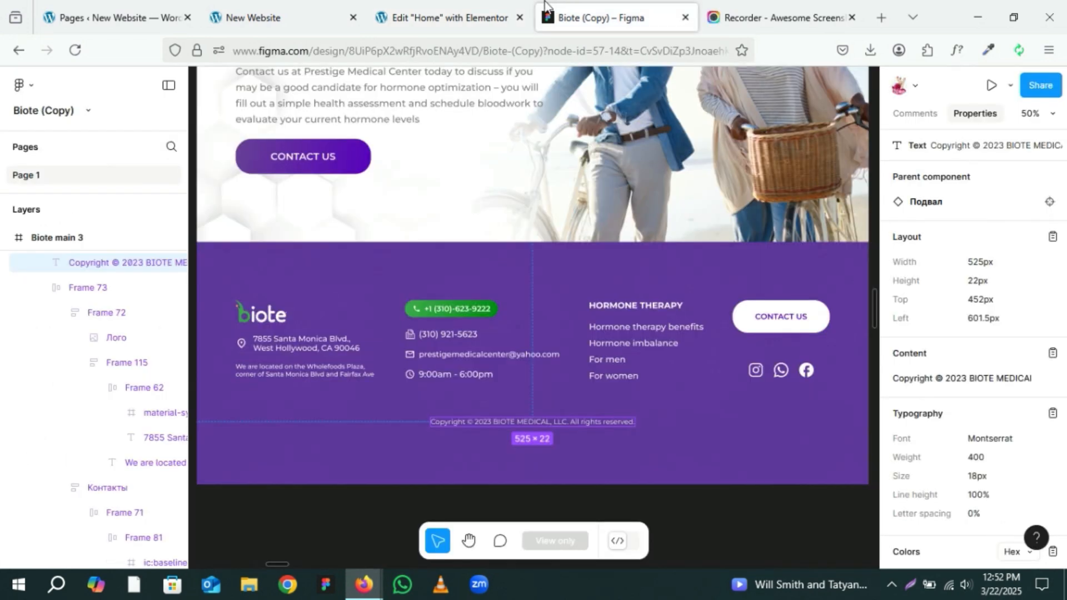
pyautogui.click(428, 17)
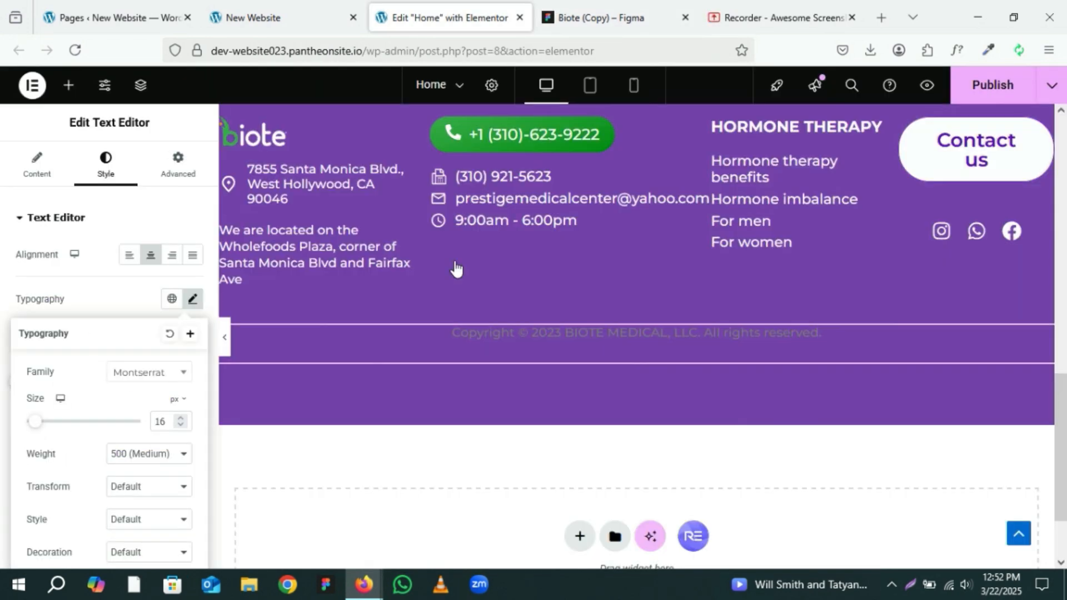
pyautogui.click(121, 309)
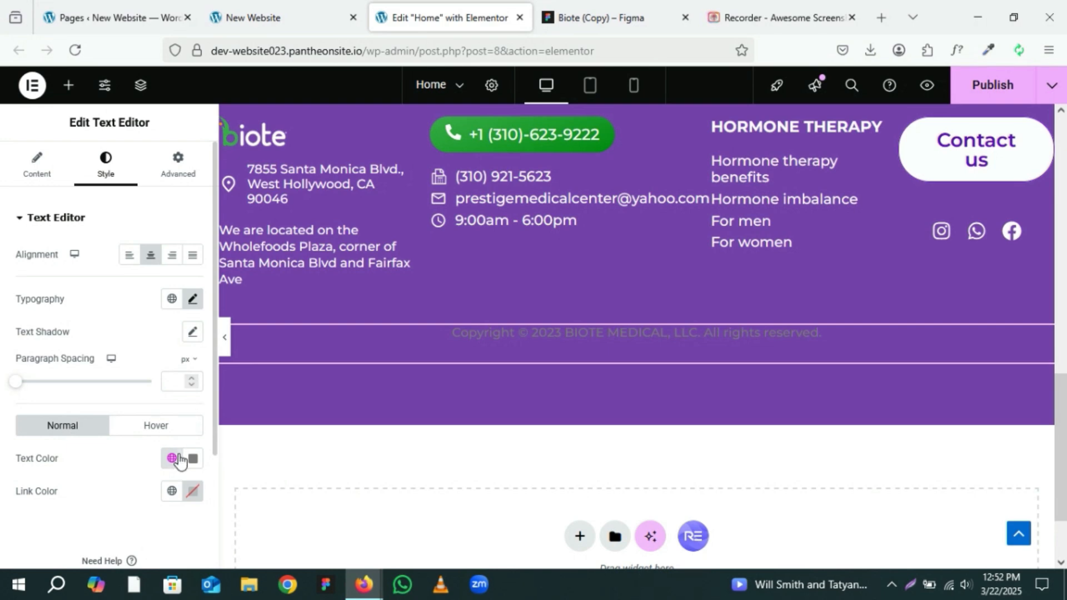
# Step: Set the copyright text colour to the global Theme Primary Background white, checking it against the Figma colour #FFFFFF
pyautogui.click(172, 457)
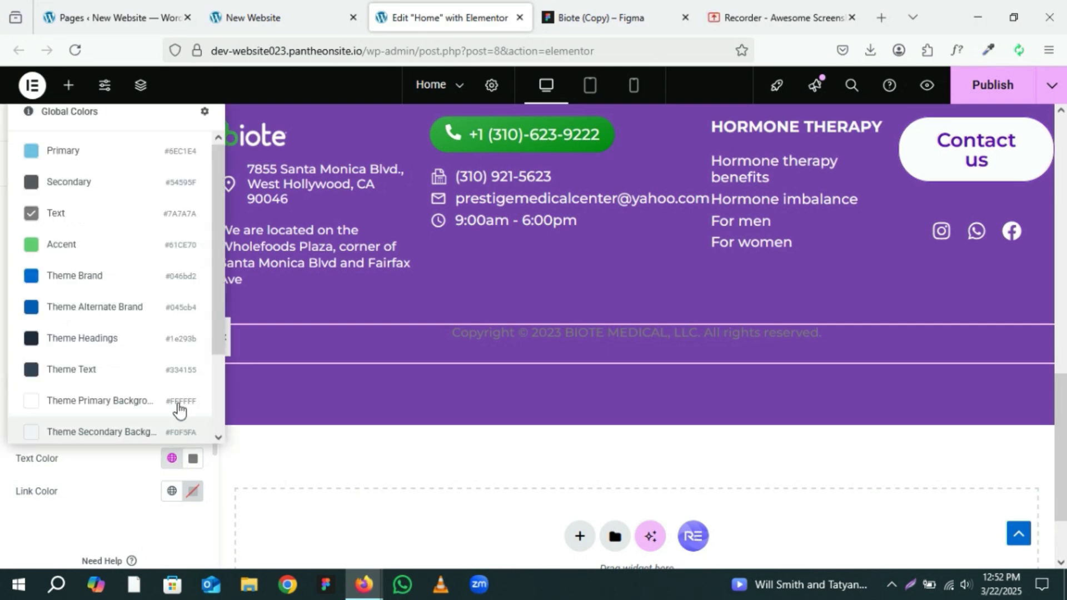
pyautogui.click(122, 408)
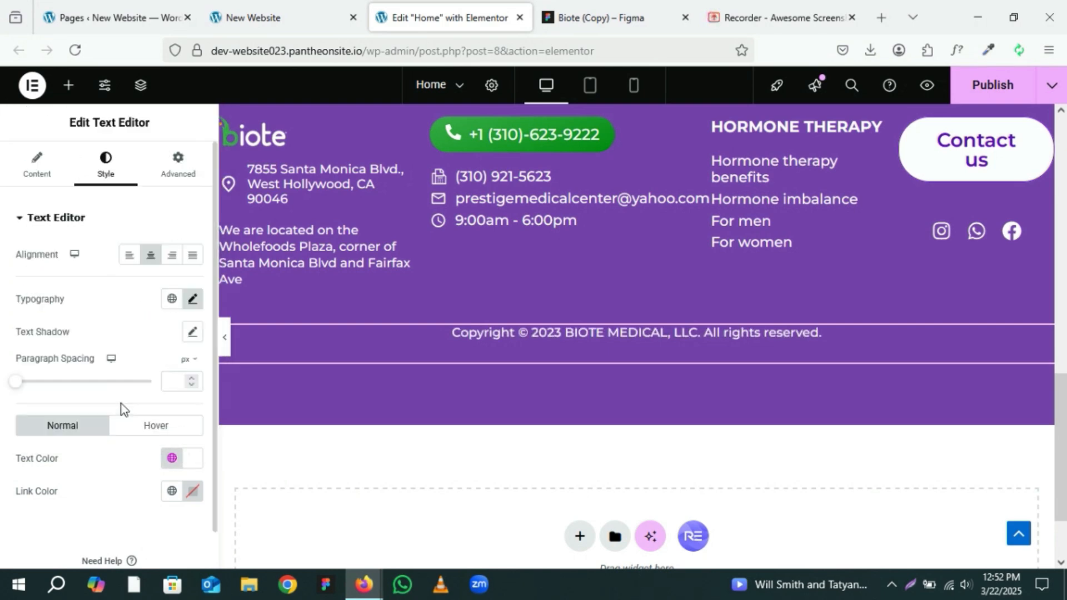
pyautogui.click(598, 7)
pyautogui.scroll(-2, 976, 436)
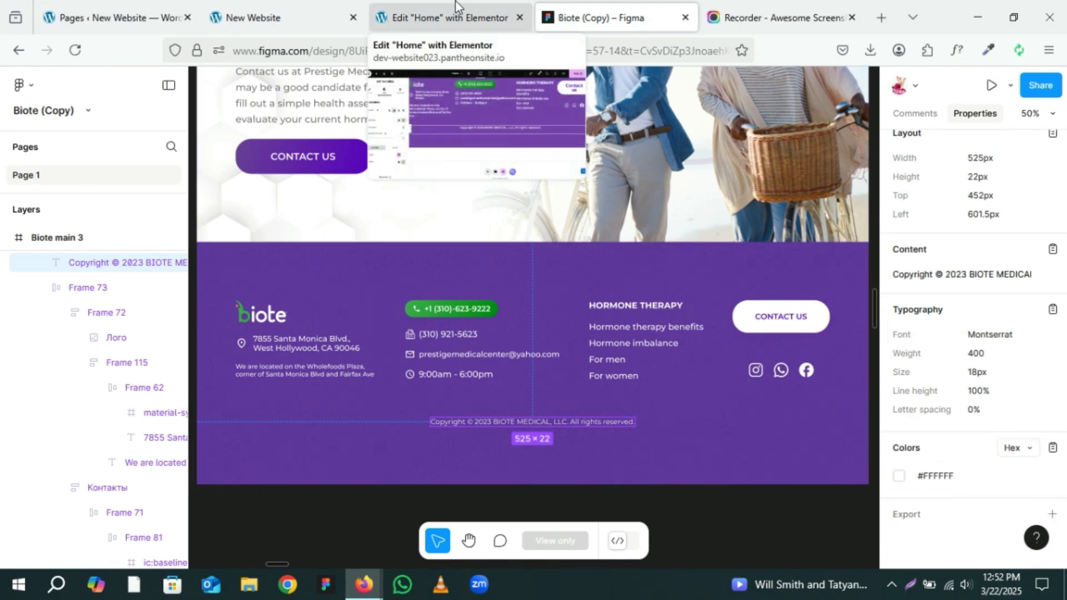
pyautogui.click(475, 18)
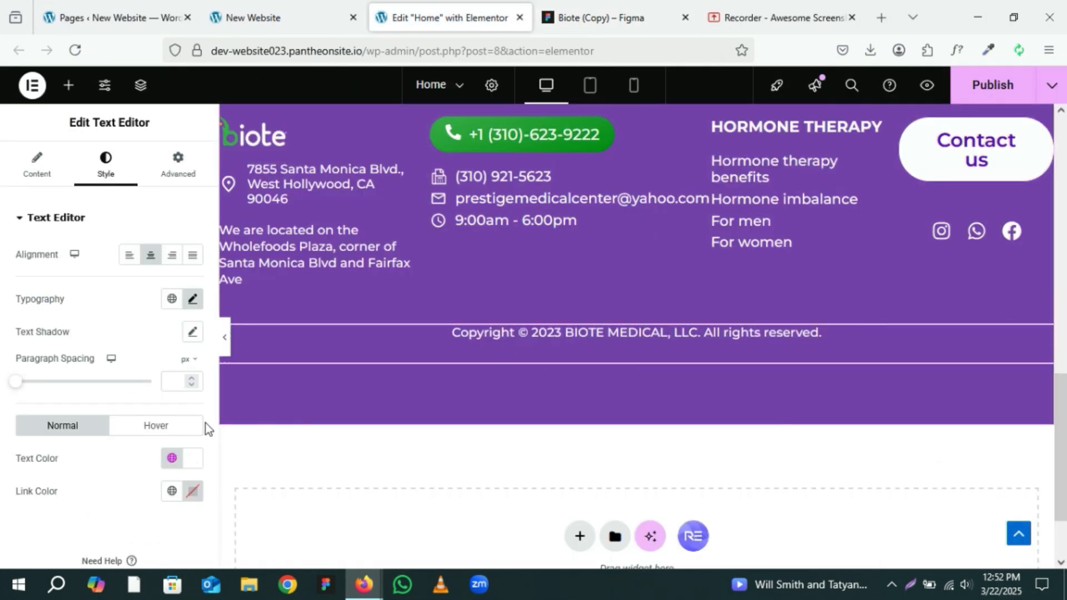
# Step: Check the copyright text's hover colour options and compare the footer preview against the Figma footer design
pyautogui.click(153, 432)
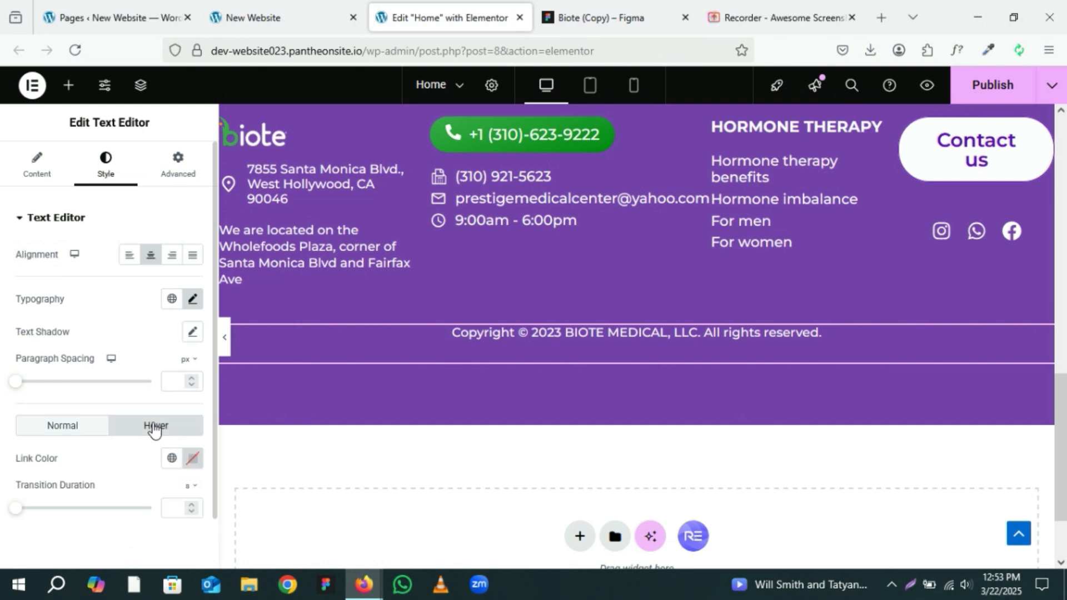
pyautogui.click(94, 428)
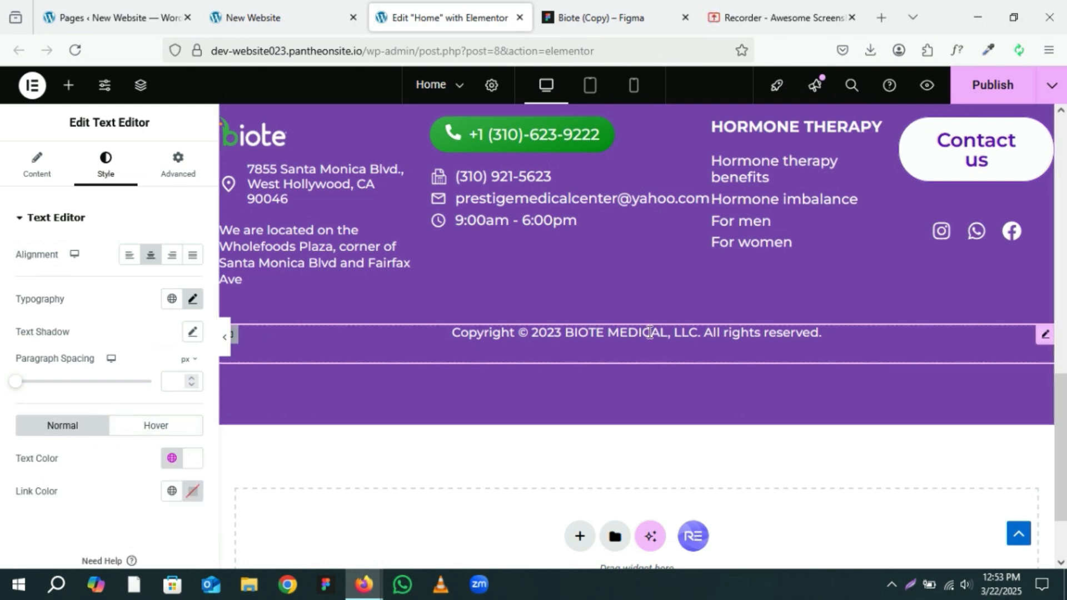
pyautogui.click(220, 339)
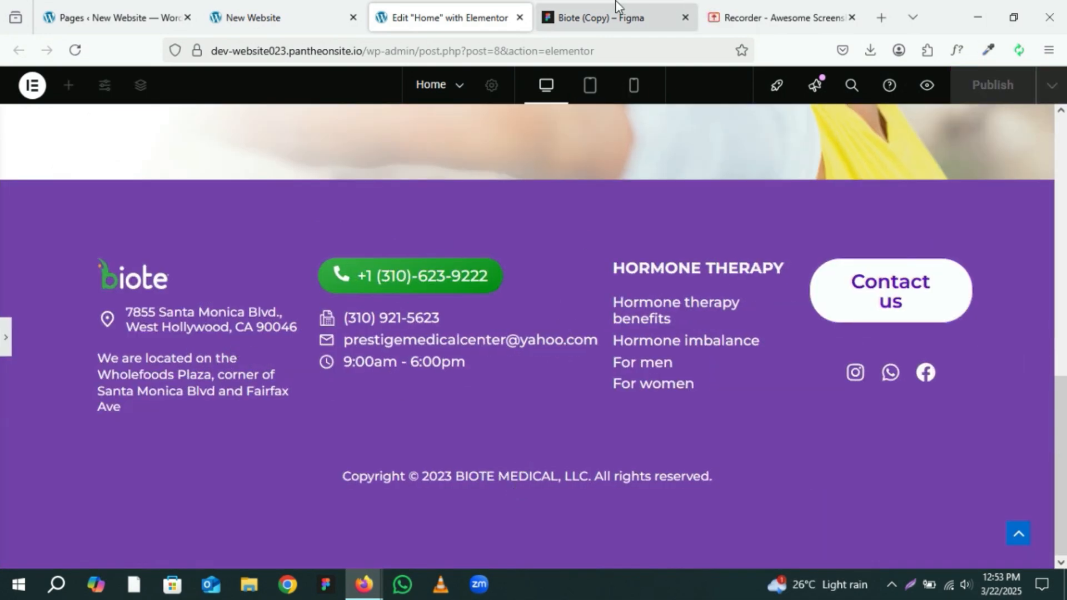
pyautogui.click(615, 8)
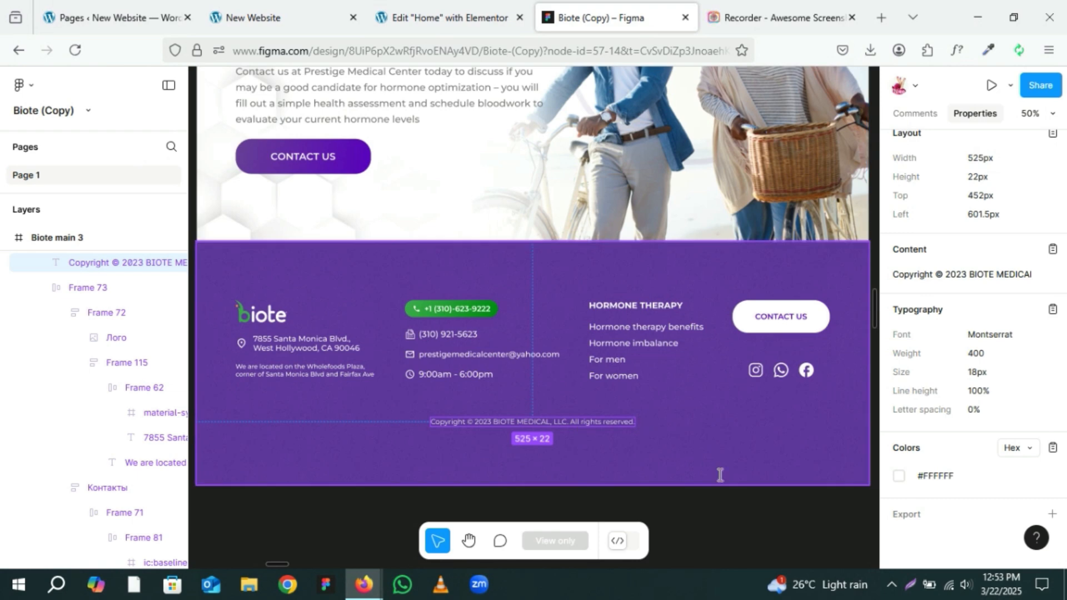
pyautogui.click(757, 519)
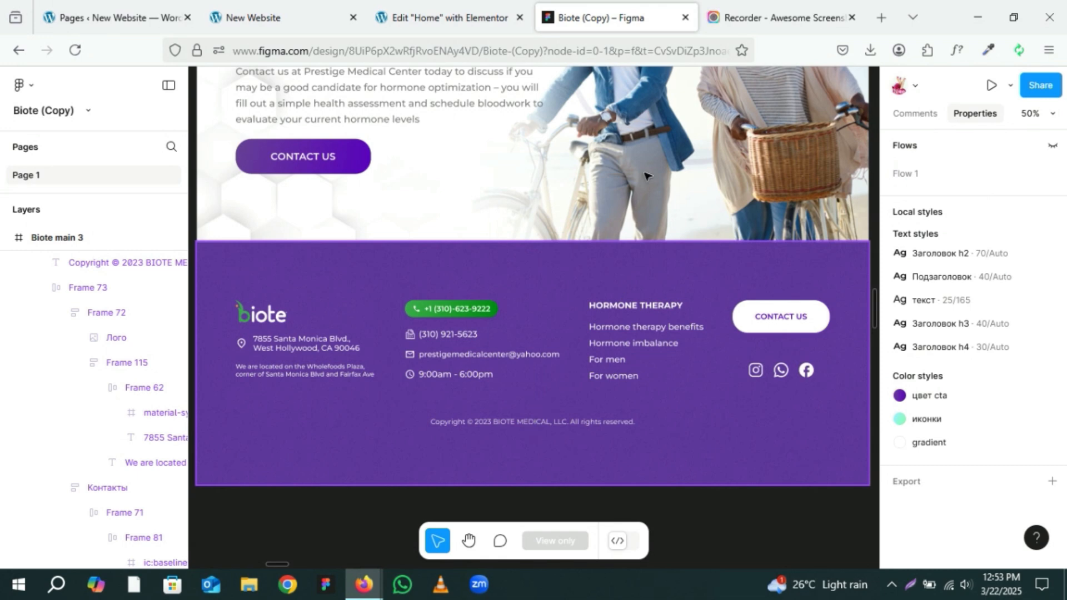
pyautogui.click(439, 8)
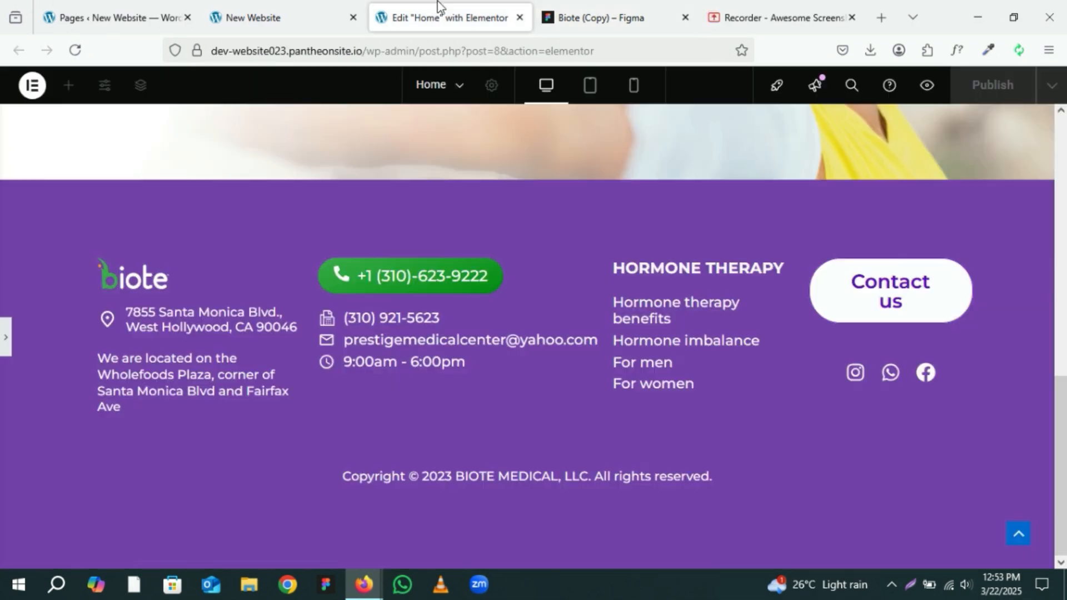
# Step: Publish the page and reload the live site to check the footer
pyautogui.click(3, 350)
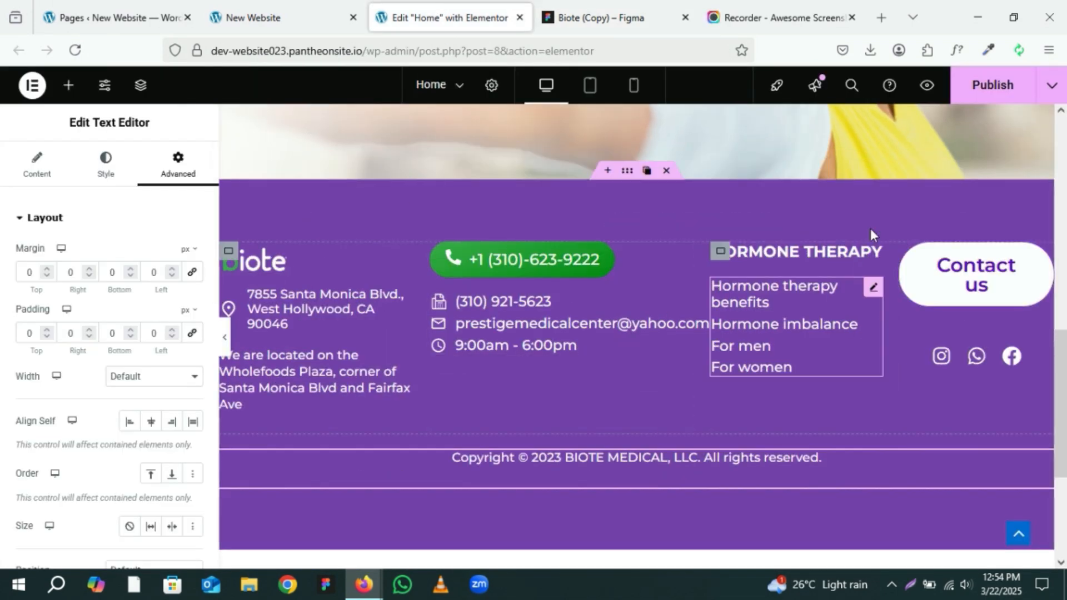
pyautogui.click(992, 85)
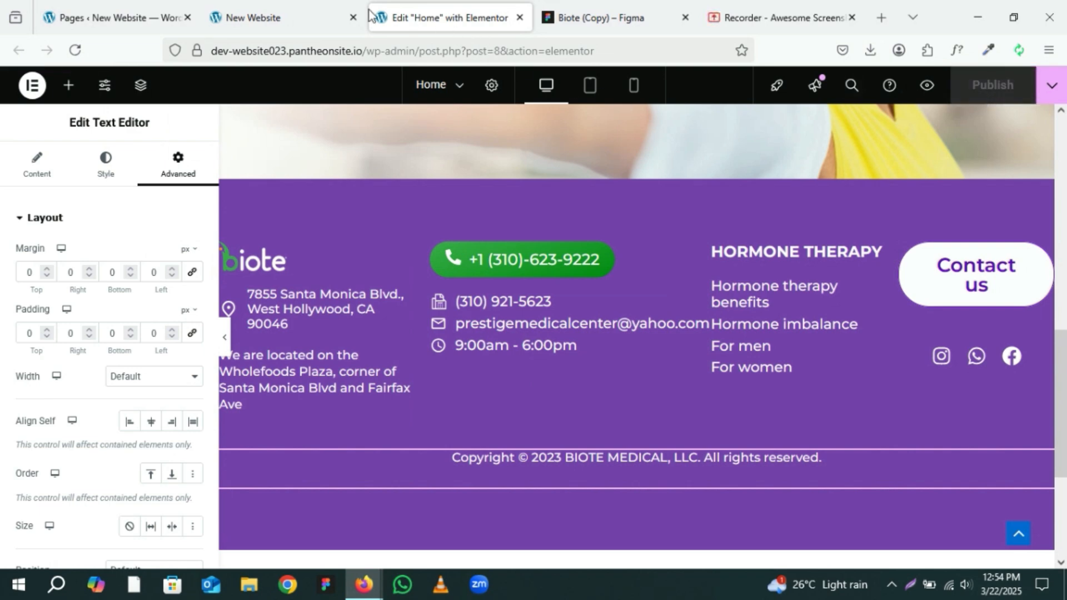
pyautogui.click(276, 17)
pyautogui.click(75, 50)
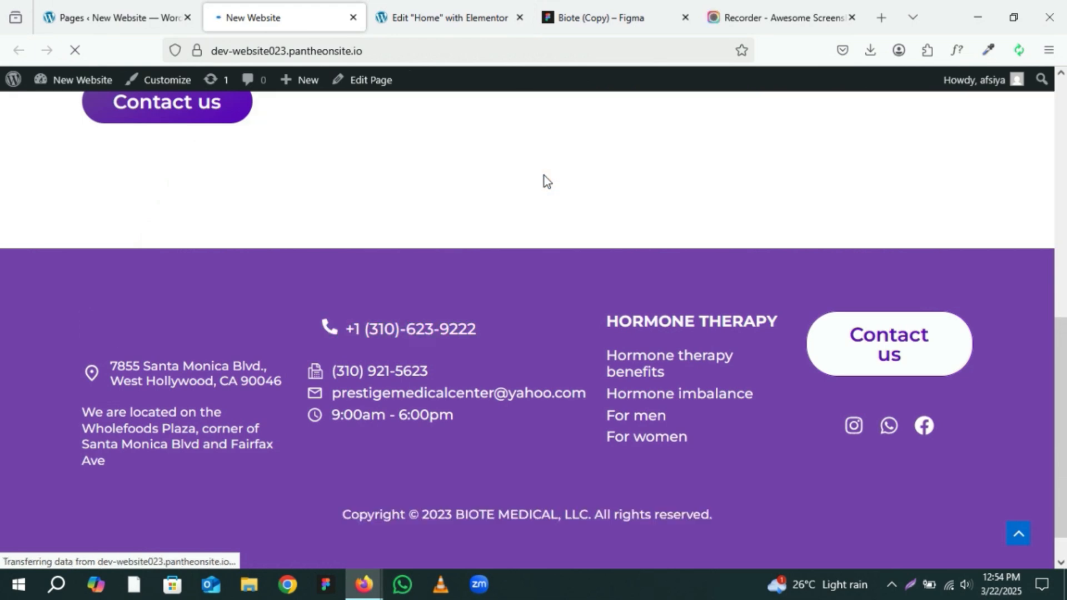
pyautogui.scroll(-1, 635, 255)
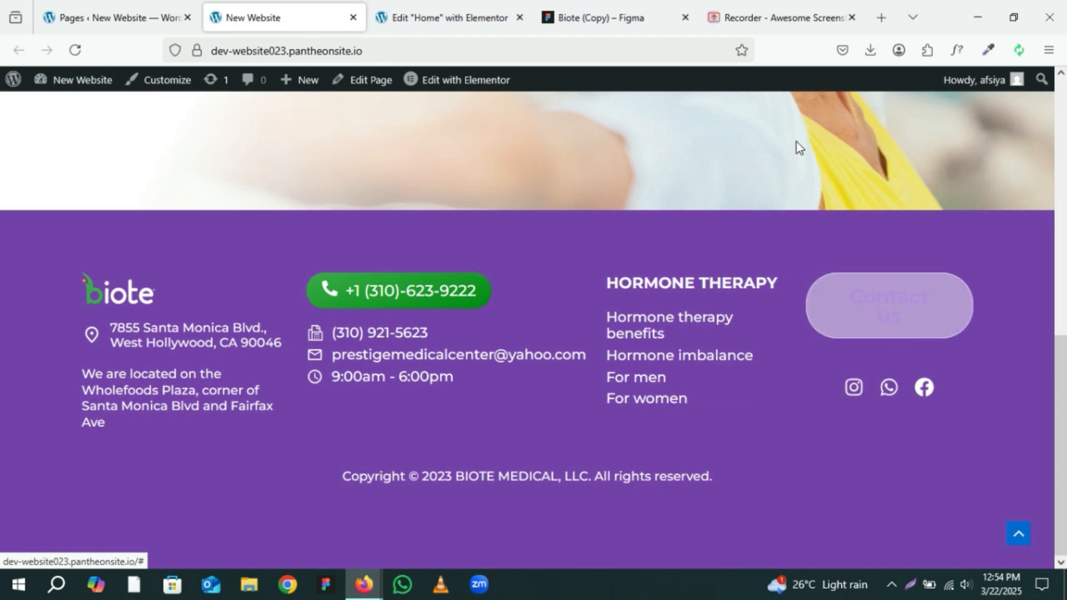
# Step: Widen the Contact us column container to 22% and publish the page again
pyautogui.click(447, 18)
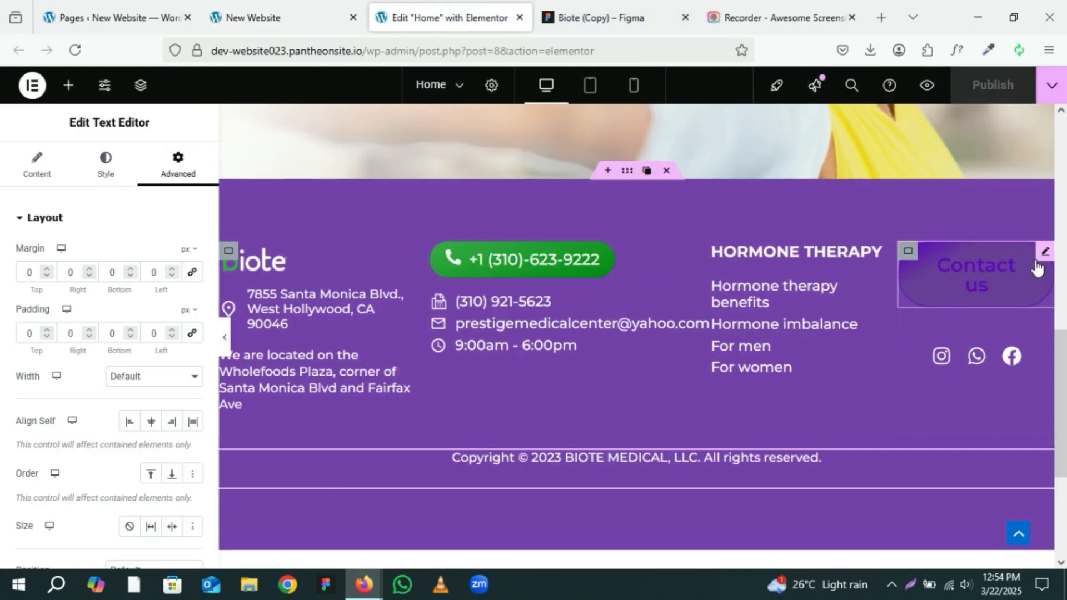
pyautogui.click(908, 253)
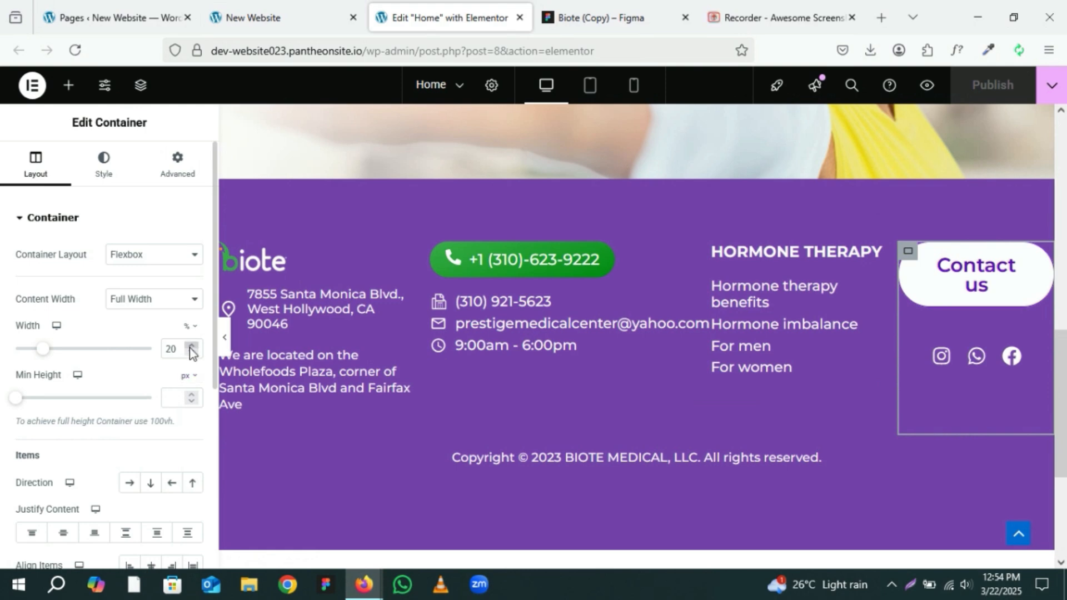
pyautogui.click(191, 347)
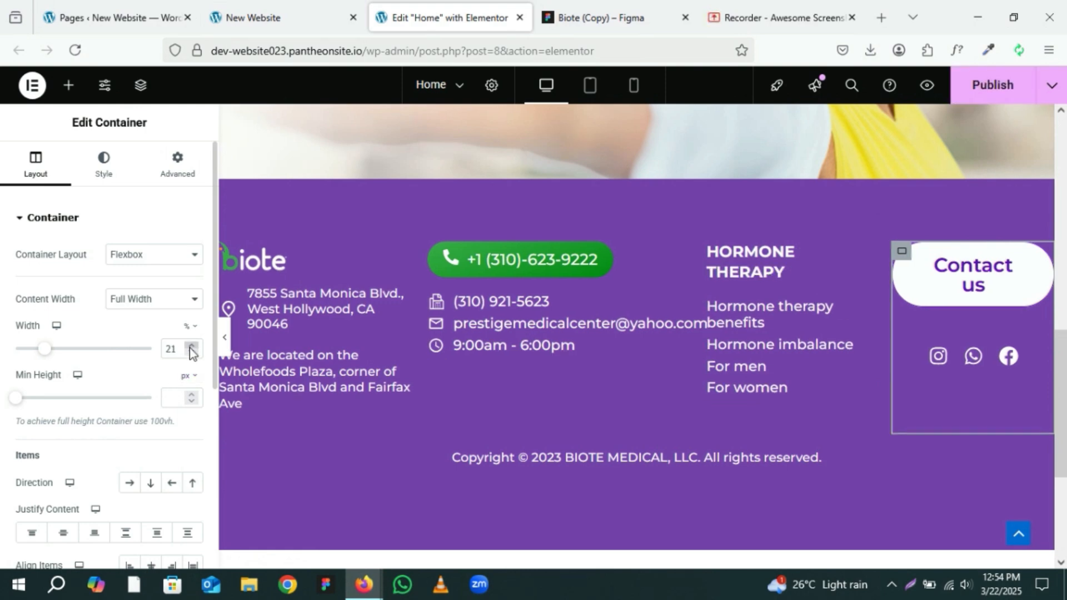
pyautogui.click(191, 346)
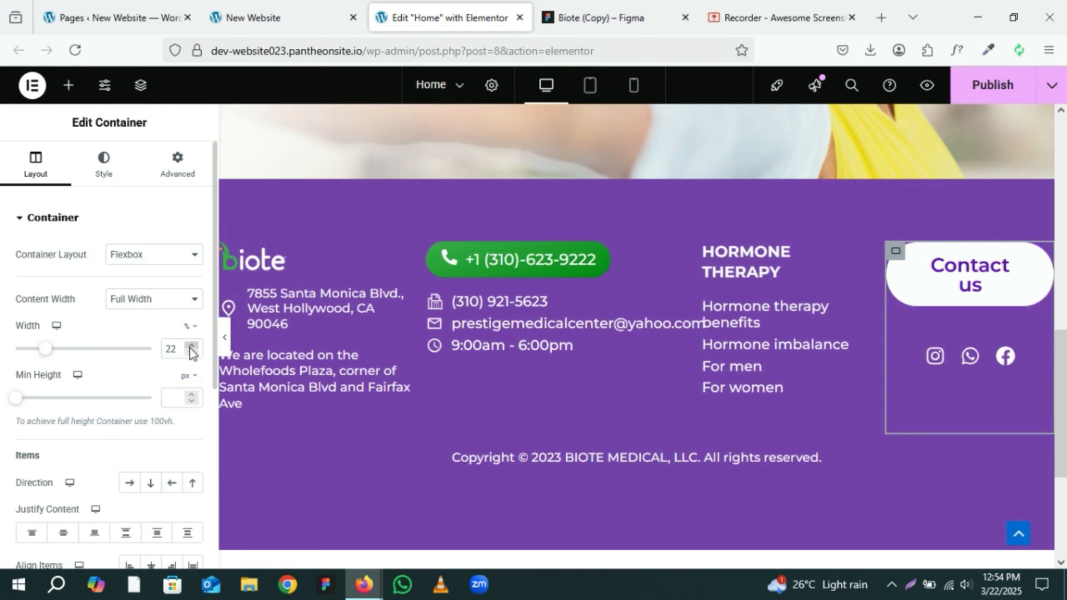
pyautogui.click(223, 348)
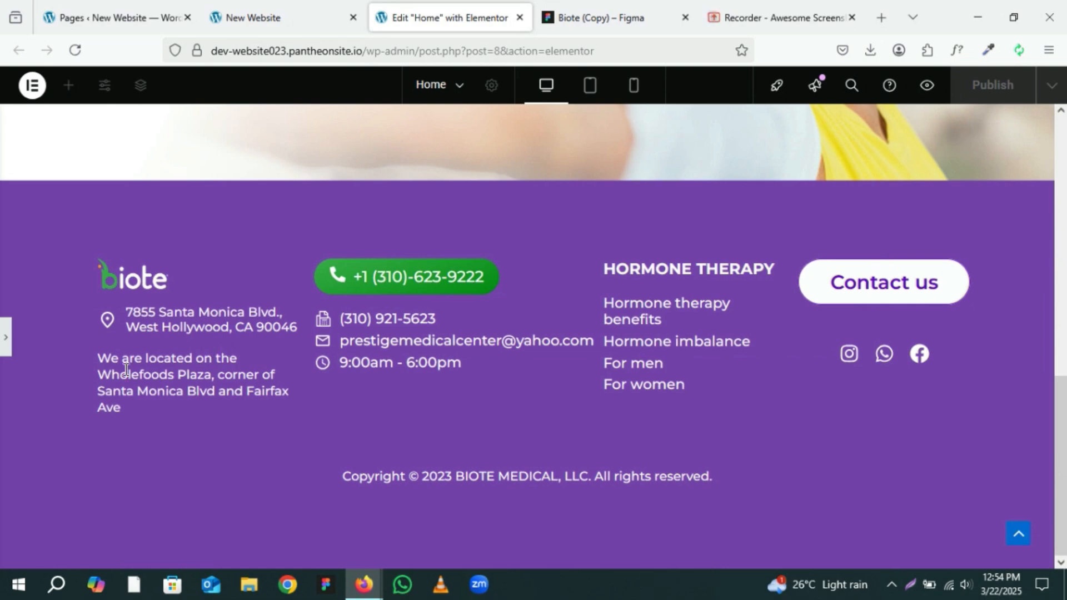
pyautogui.click(4, 343)
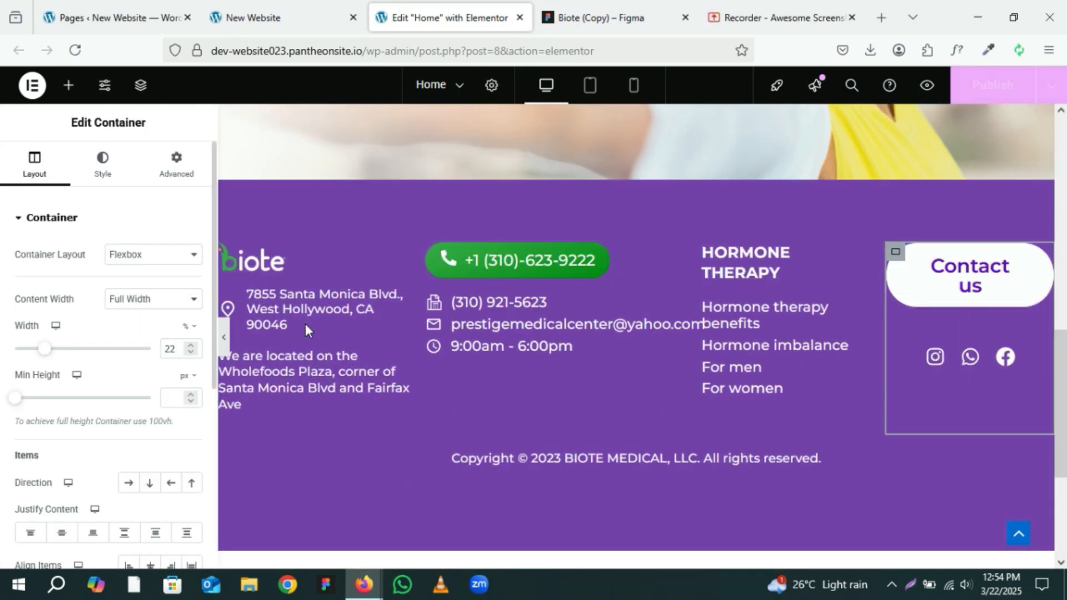
pyautogui.click(992, 86)
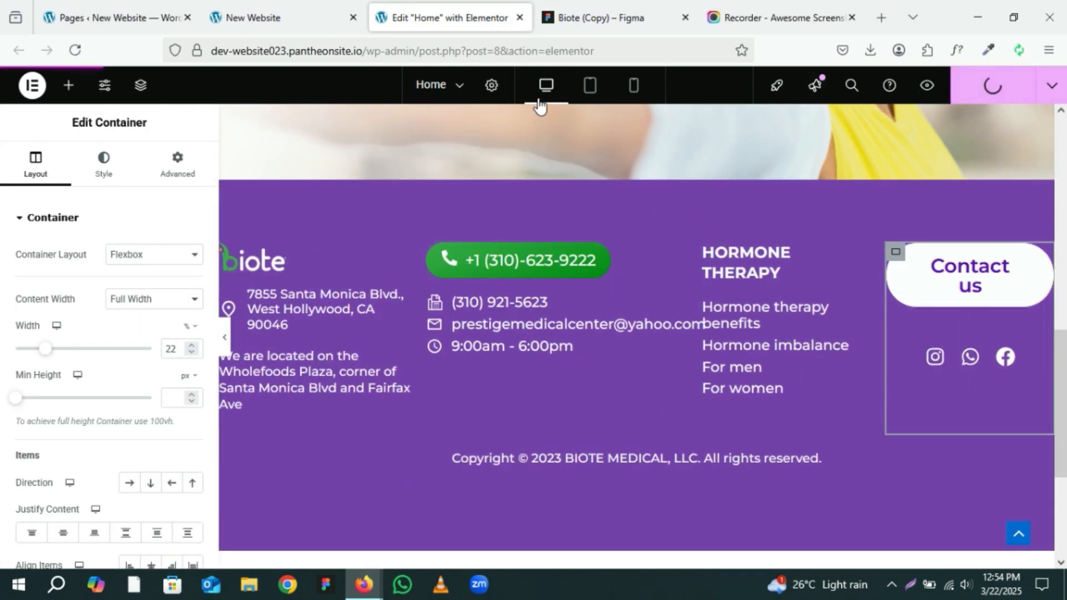
# Step: Reload the live site and review the homepage from header to footer
pyautogui.click(331, 15)
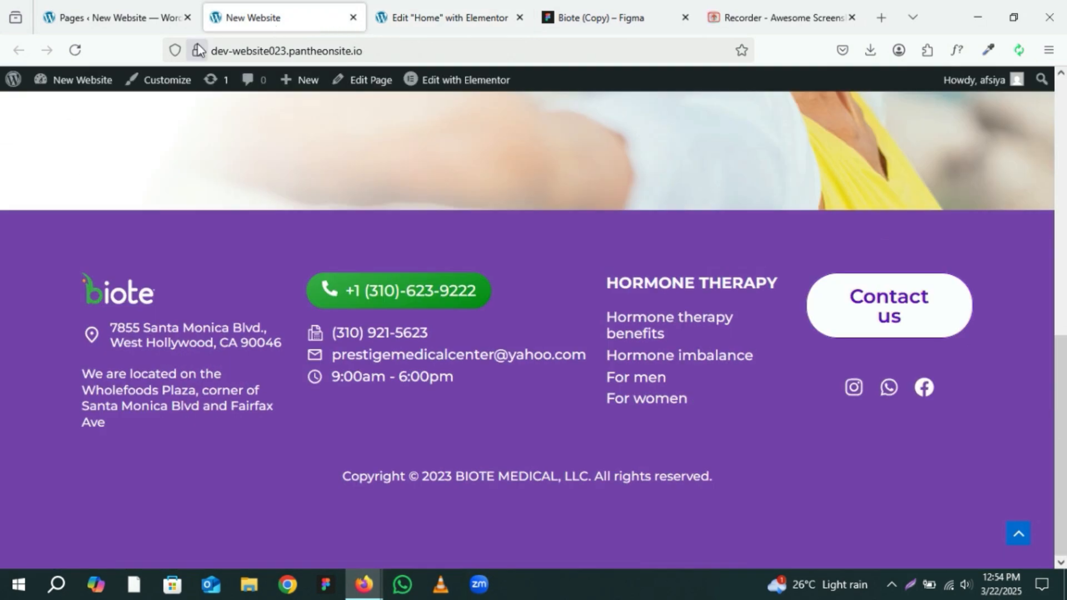
pyautogui.click(82, 49)
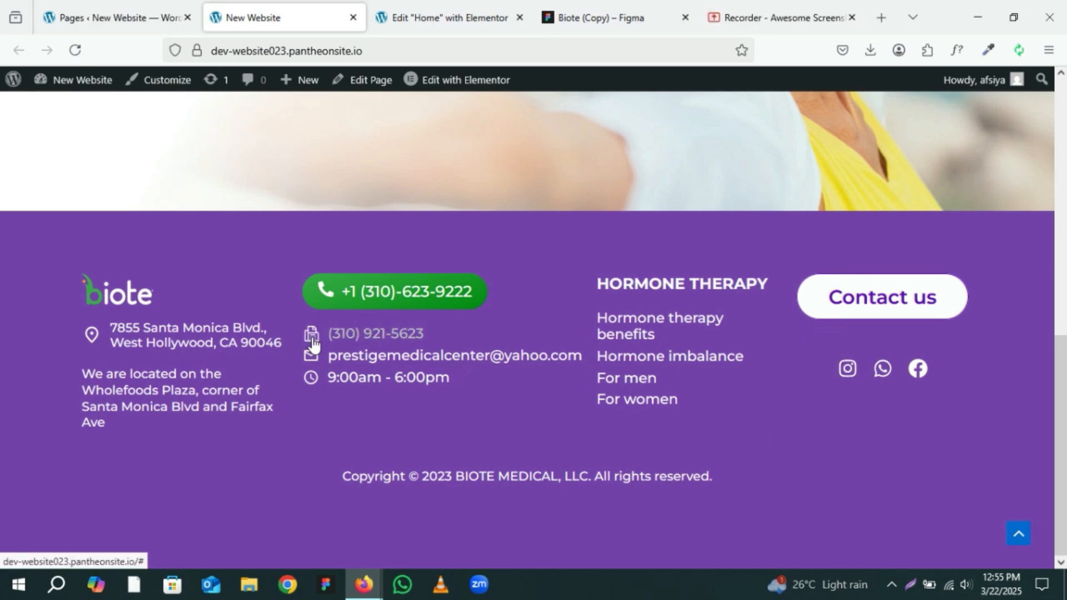
pyautogui.scroll(5, 308, 345)
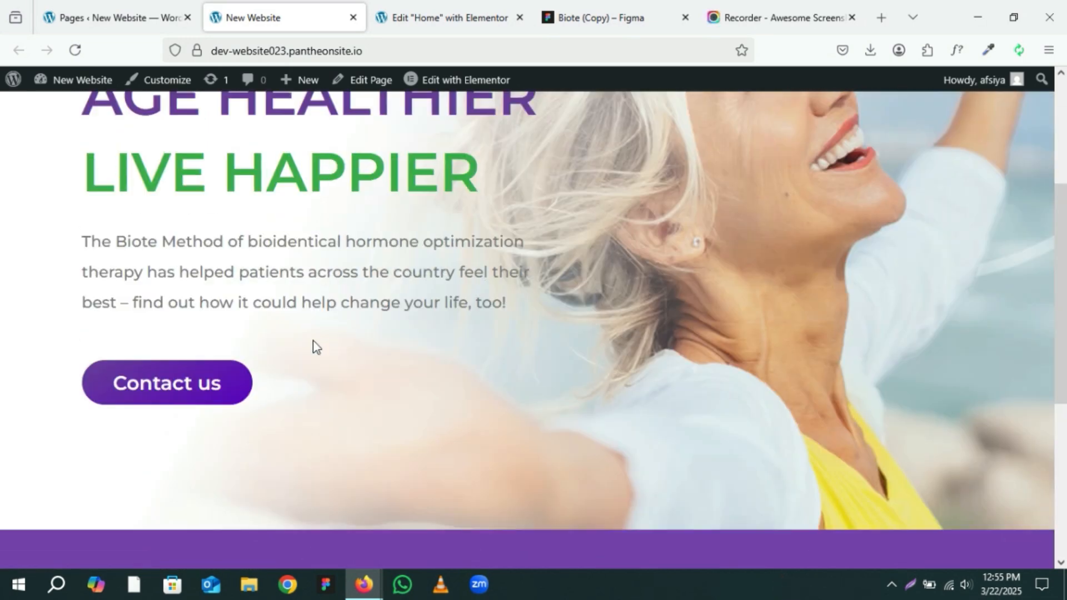
pyautogui.scroll(4, 313, 345)
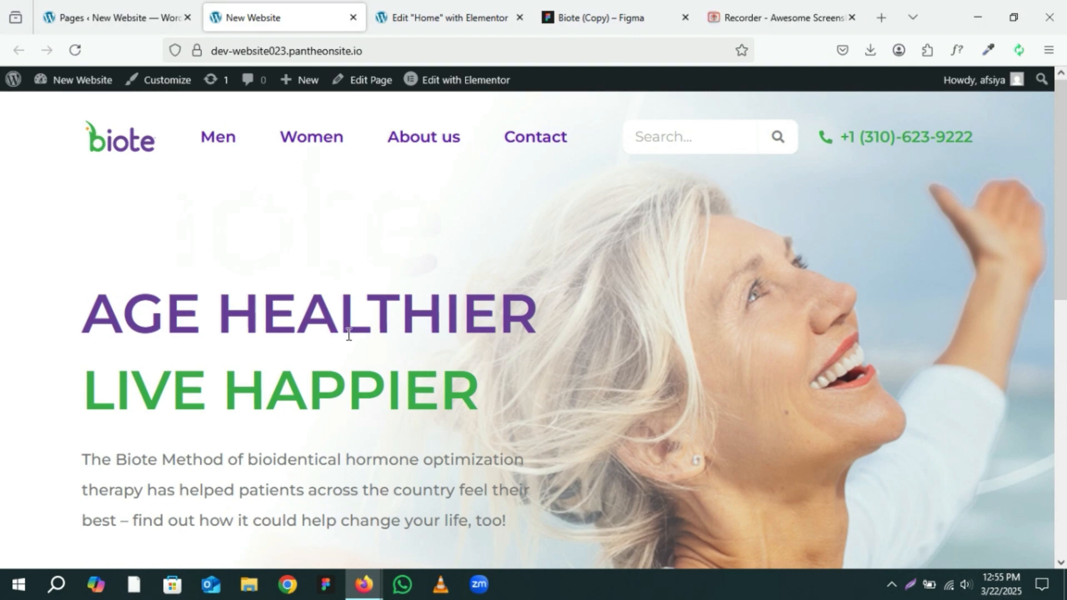
pyautogui.scroll(-5, 349, 334)
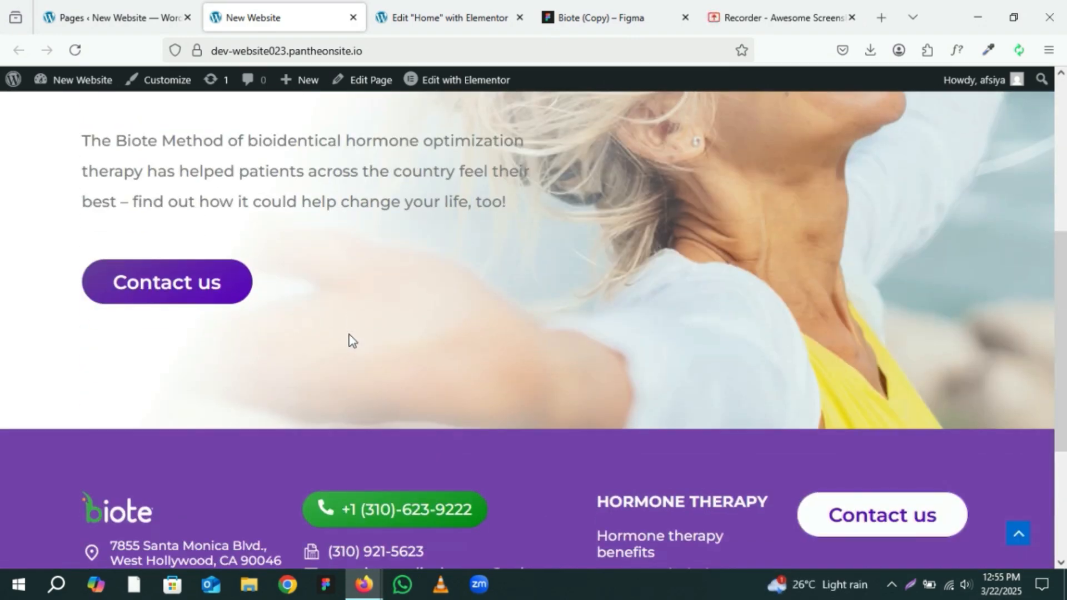
pyautogui.click(178, 303)
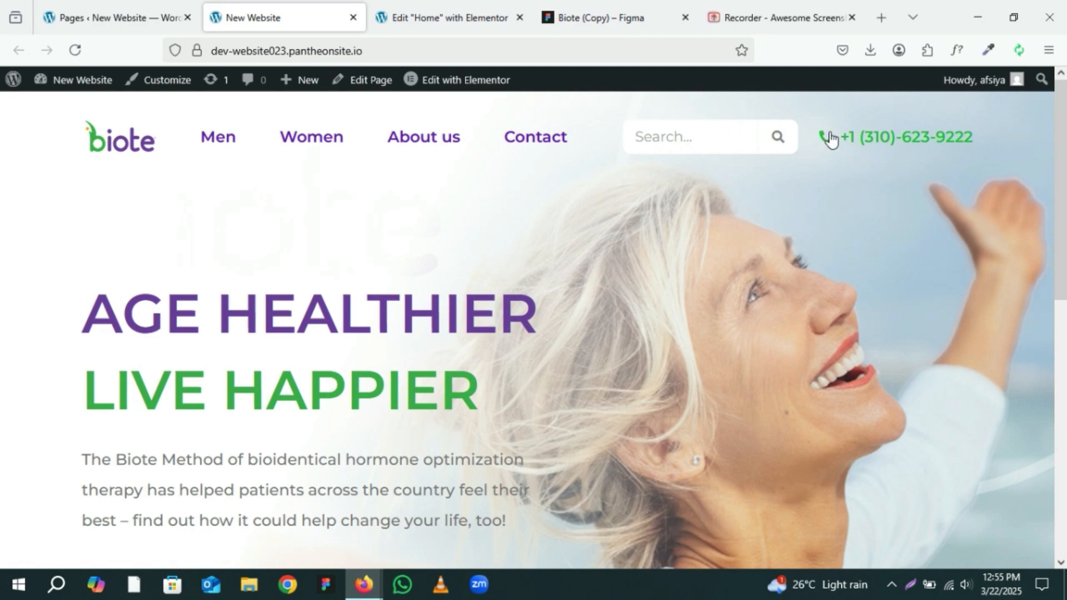
pyautogui.scroll(-10, 779, 136)
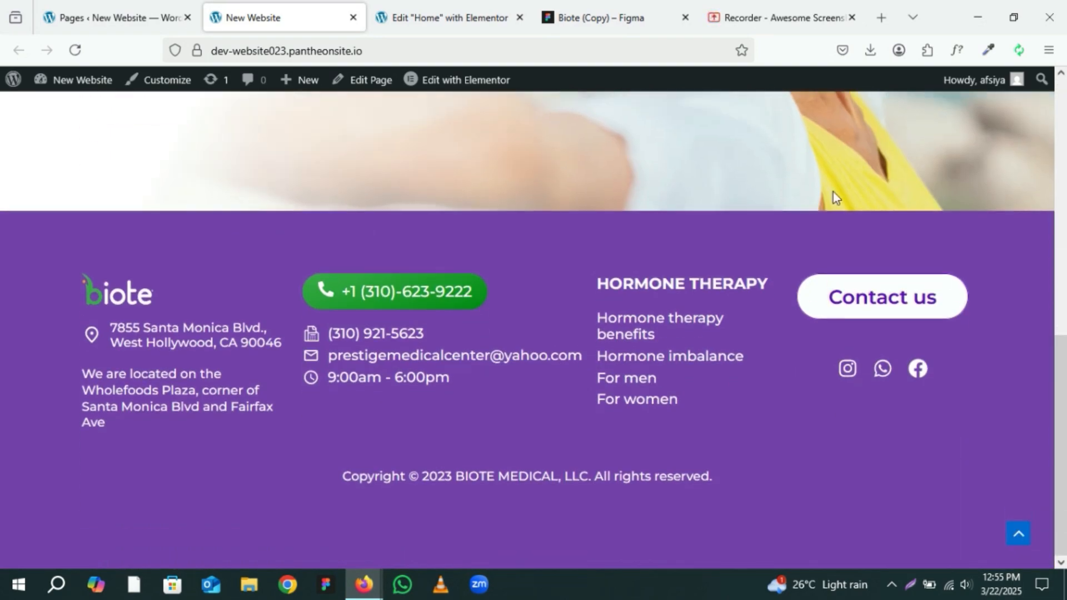